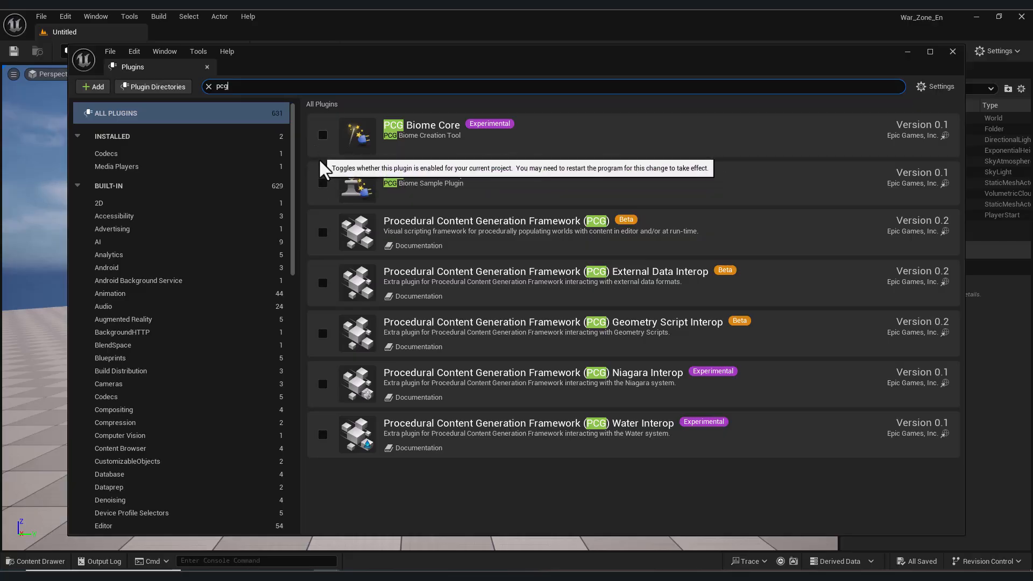
# Enable the PCG Biome Core and PCG Biome Sample plugins, accepting their experimental status.
pyautogui.click(322, 135)
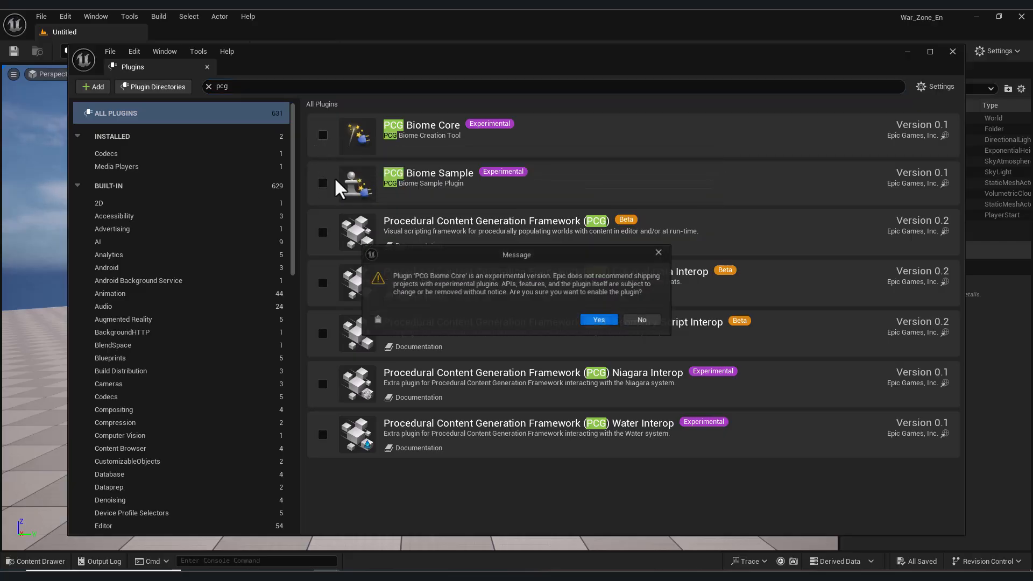
pyautogui.press('Return')
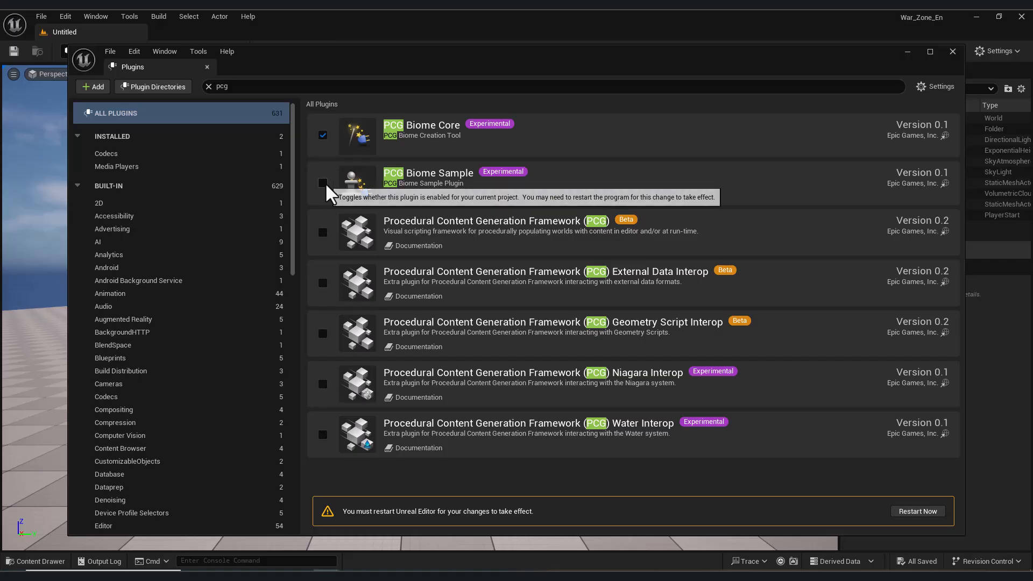
pyautogui.click(322, 183)
pyautogui.click(594, 324)
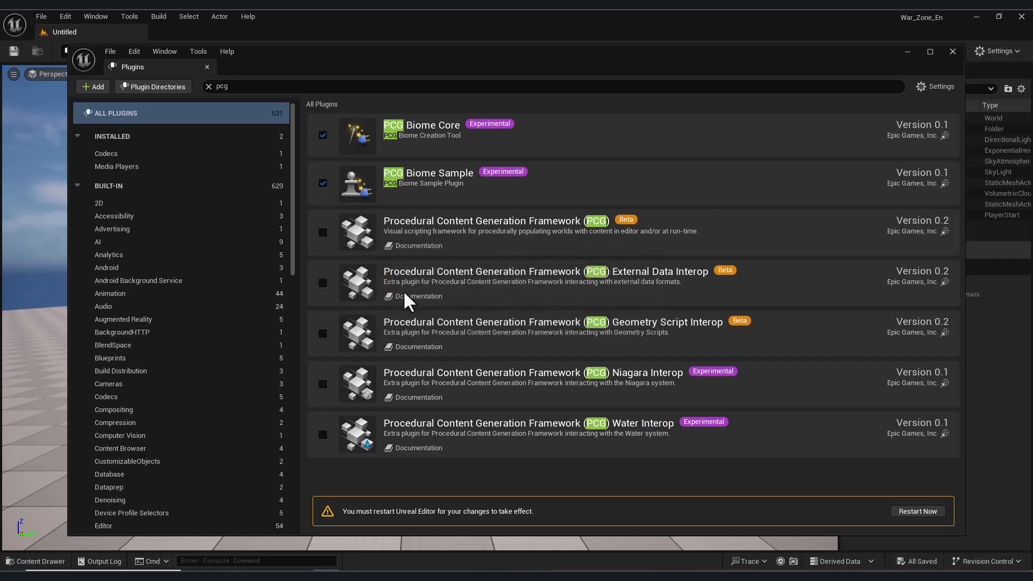
# Enable the Procedural Content Generation Framework (PCG) plugin and its External Data Interop and Geometry Script Interop plugins.
pyautogui.click(323, 232)
pyautogui.click(609, 327)
pyautogui.click(322, 283)
pyautogui.click(597, 324)
pyautogui.click(323, 333)
pyautogui.click(597, 324)
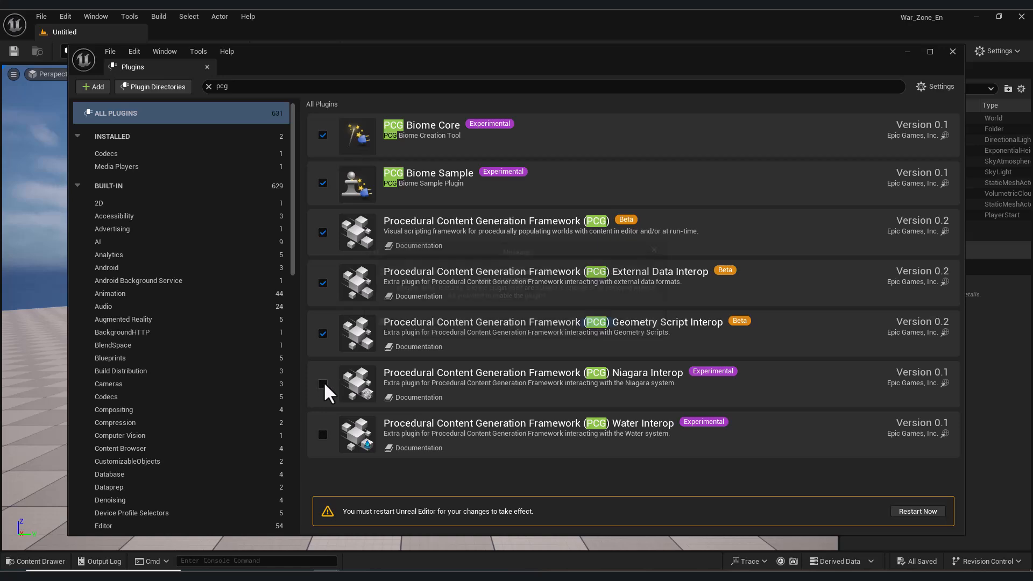
# Enable the PCG Niagara Interop and PCG Water Interop plugins.
pyautogui.click(323, 384)
pyautogui.click(597, 324)
pyautogui.click(322, 434)
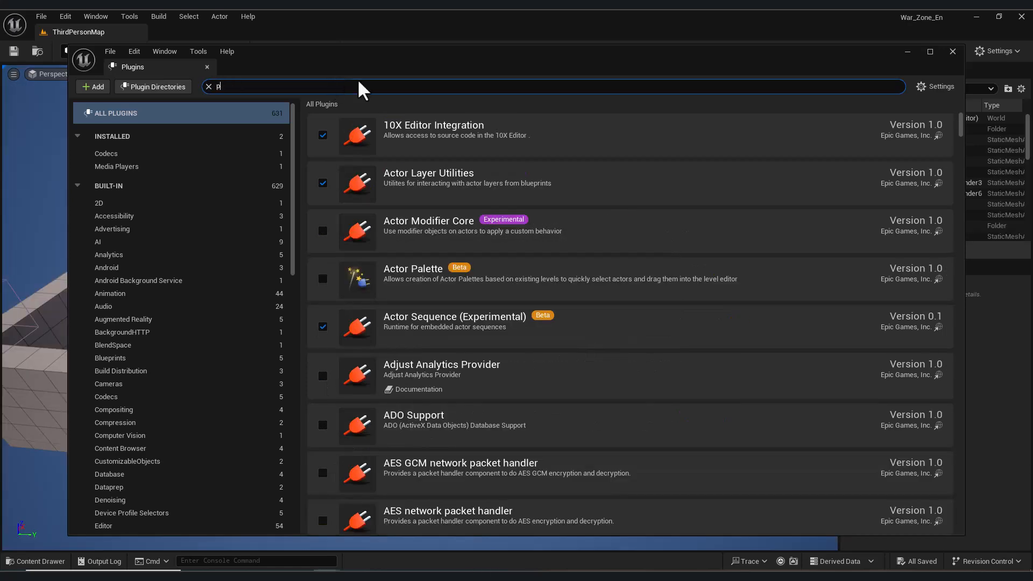
# Find the Landscape Patch plugin and enable it, accepting its experimental status.
pyautogui.write('path')
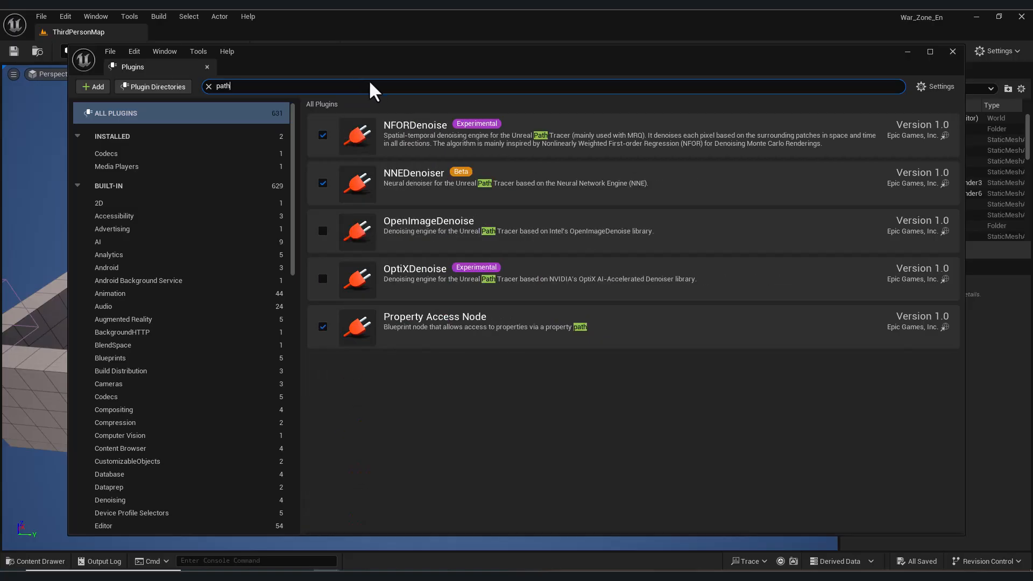
pyautogui.moveTo(513, 66); pyautogui.dragTo(583, 86)
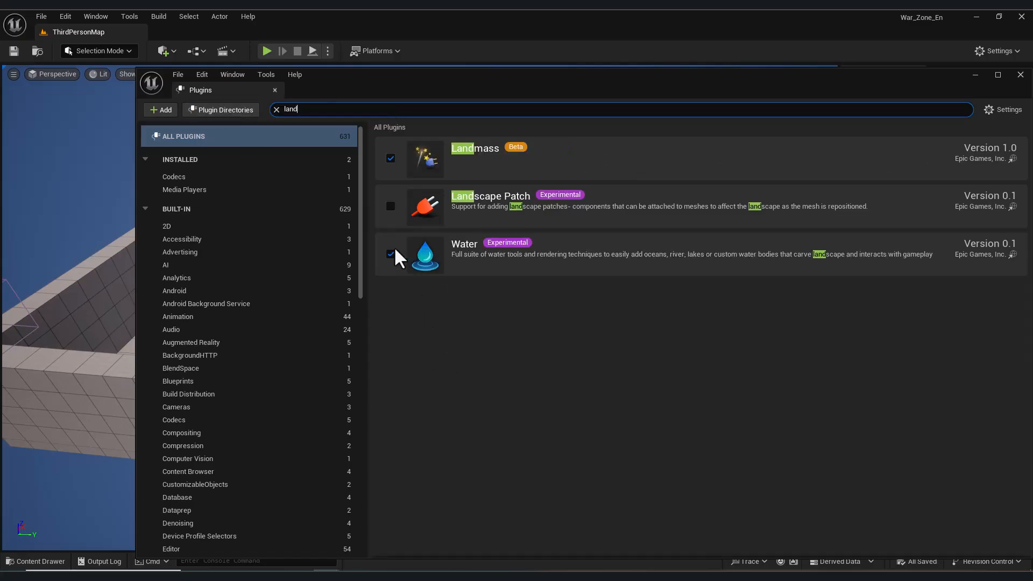
pyautogui.click(391, 206)
pyautogui.click(598, 320)
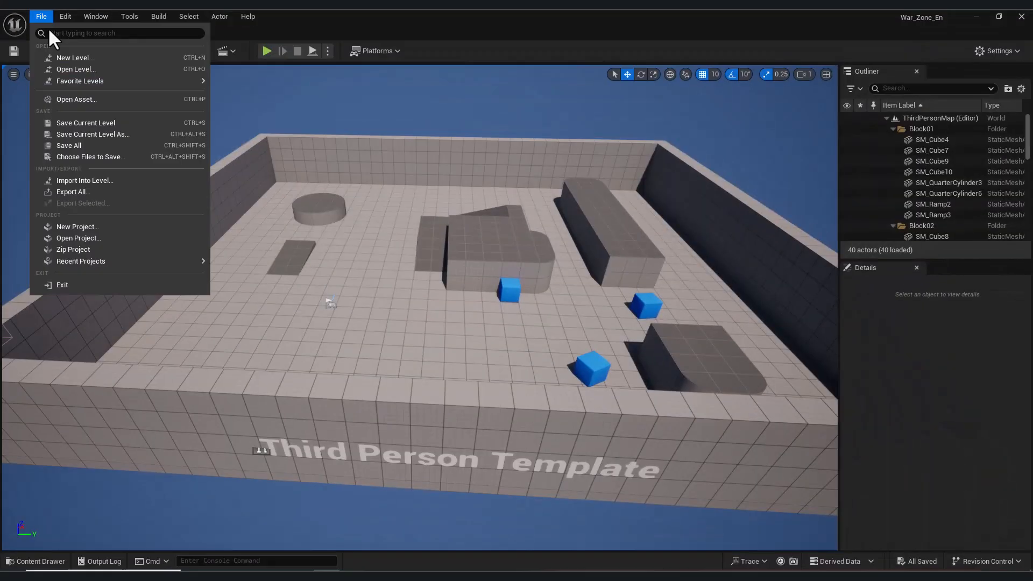
# Create a new level from the Basic template.
pyautogui.click(68, 57)
pyautogui.click(538, 233)
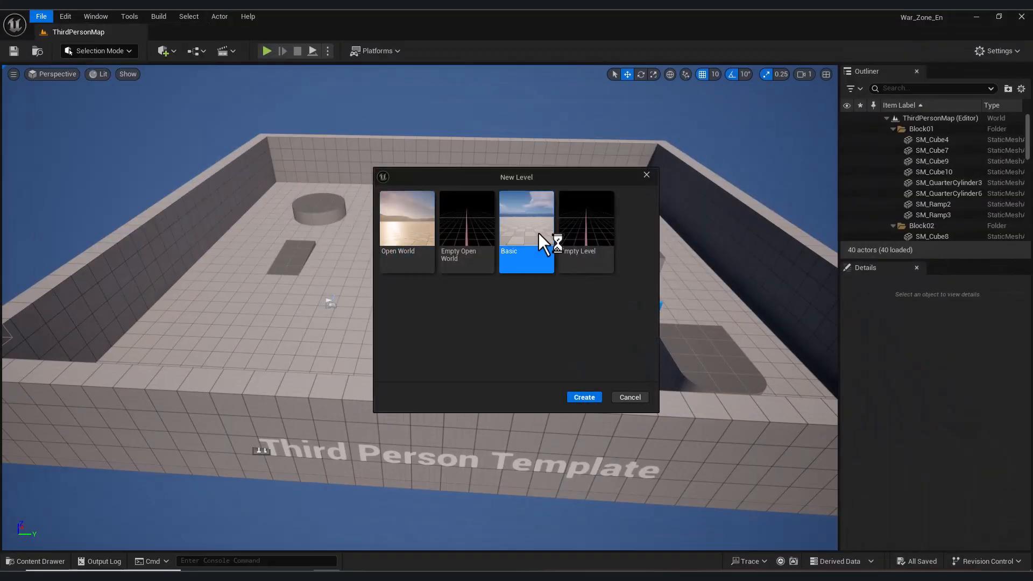
pyautogui.click(589, 400)
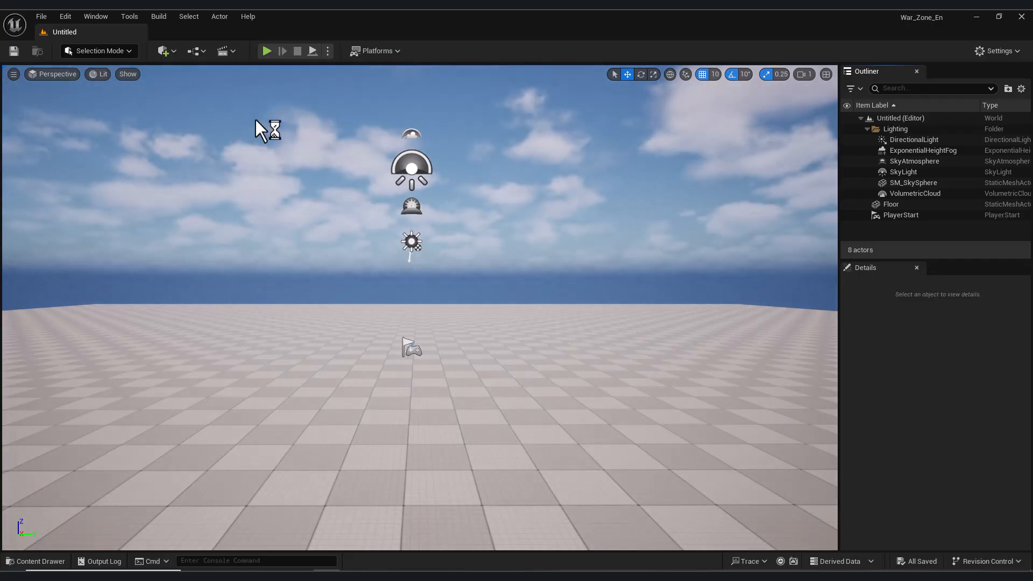
# Save the new level in the Content folder under the name War_Zone.
pyautogui.click(39, 16)
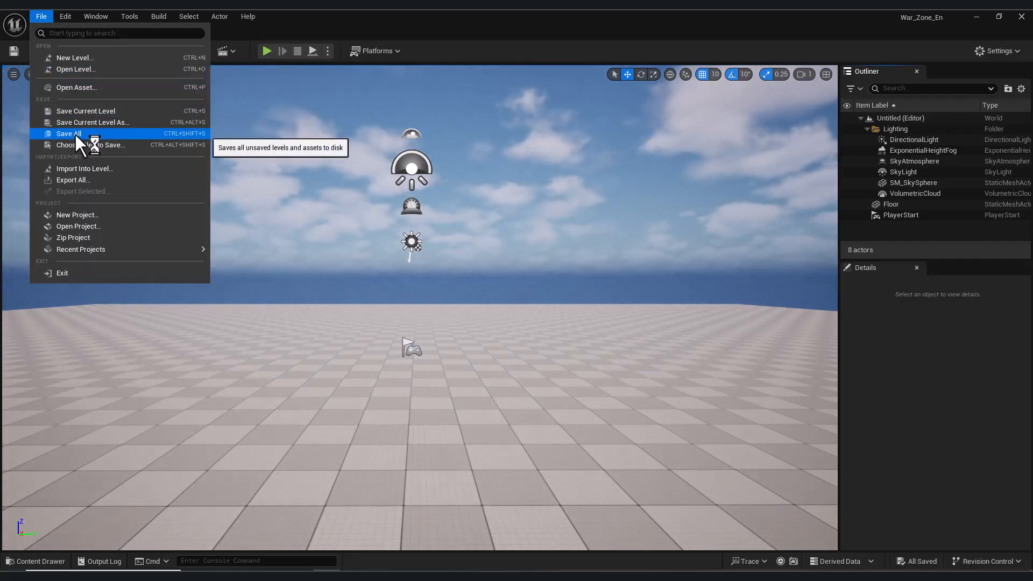
pyautogui.click(75, 110)
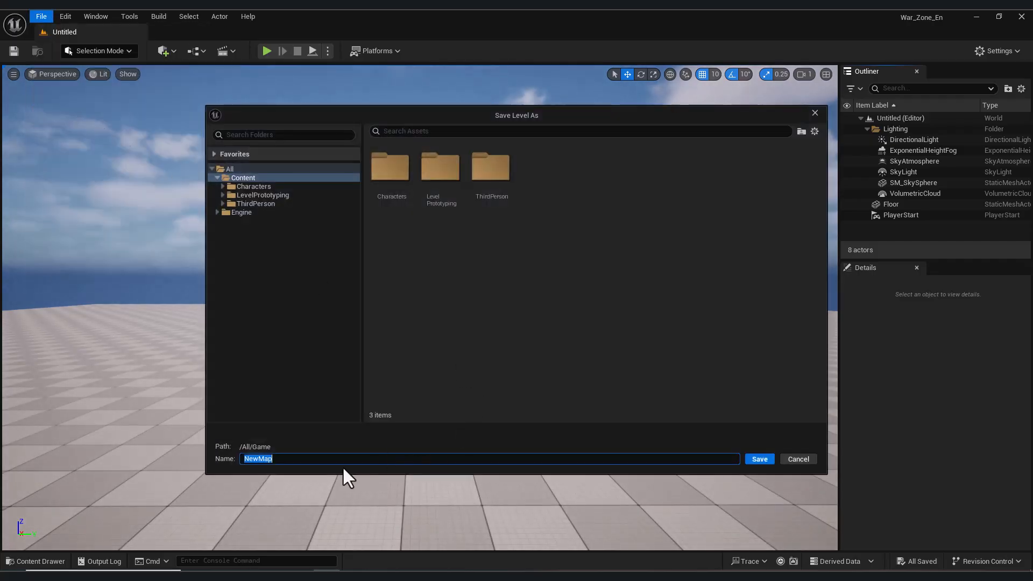
pyautogui.write('War')
pyautogui.press('BackSpace')
pyautogui.write('_Zone')
pyautogui.press('Return')
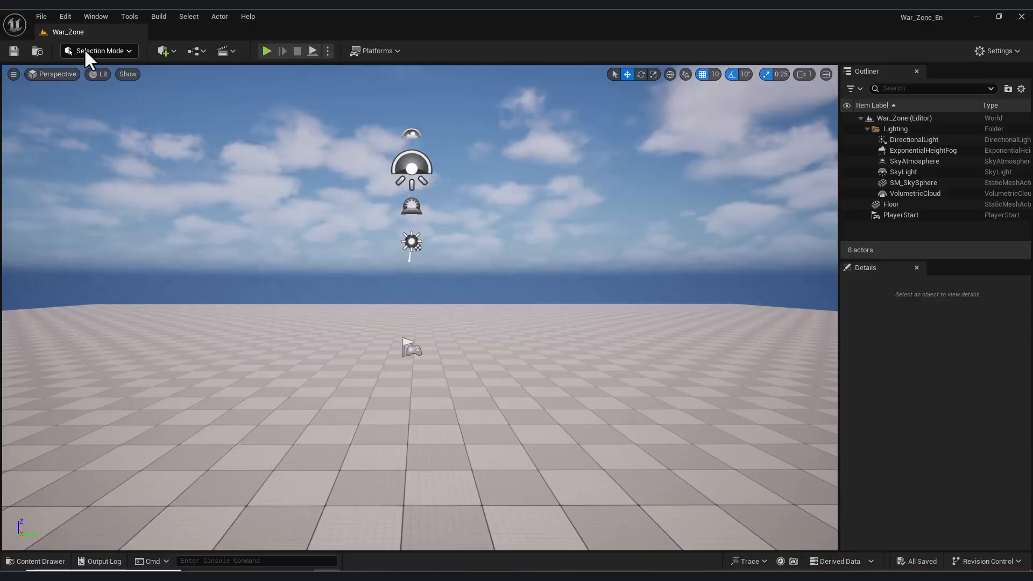
# Create a landscape with the default settings in the War_Zone level and return to Selection mode.
pyautogui.click(84, 49)
pyautogui.click(100, 83)
pyautogui.click(177, 378)
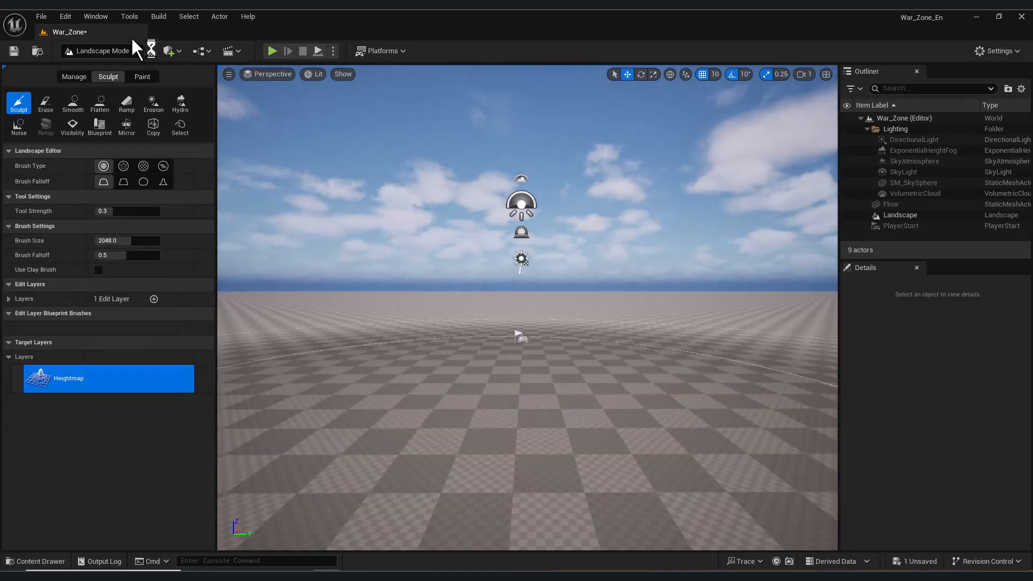
pyautogui.click(114, 52)
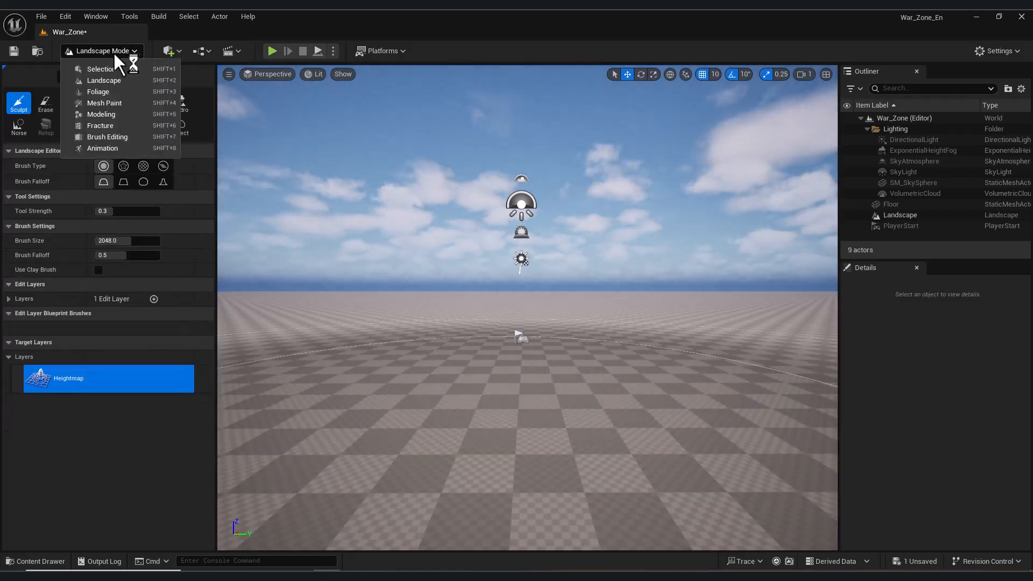
pyautogui.click(113, 68)
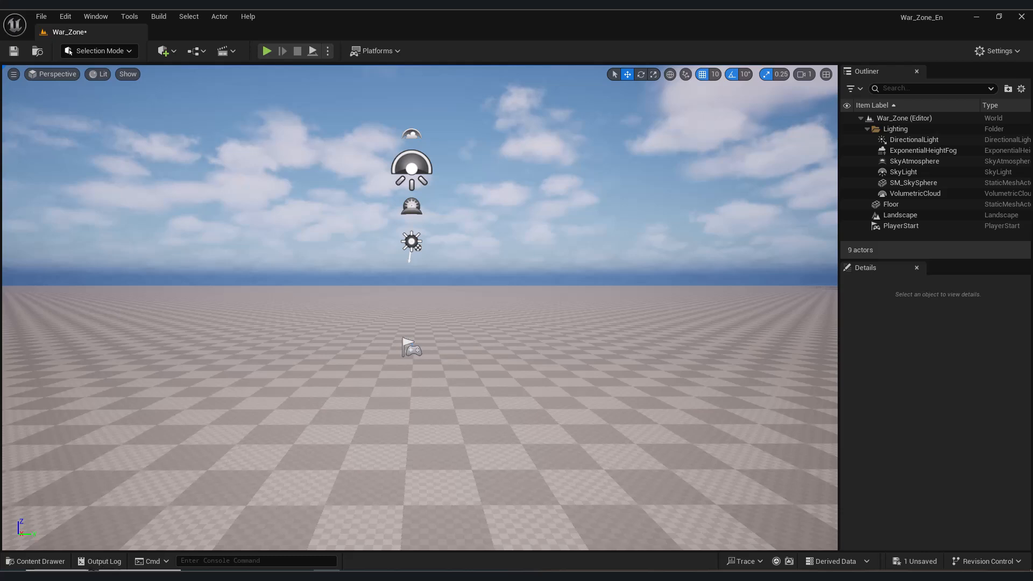
# Create a folder named PCG in the Content folder and open it.
pyautogui.click(37, 561)
pyautogui.rightClick(376, 457)
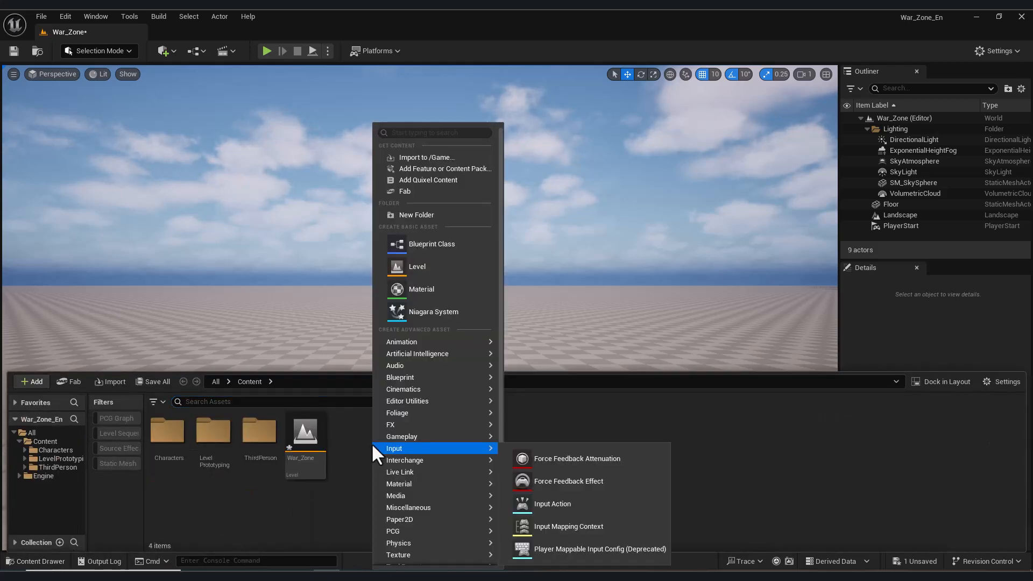
pyautogui.click(425, 212)
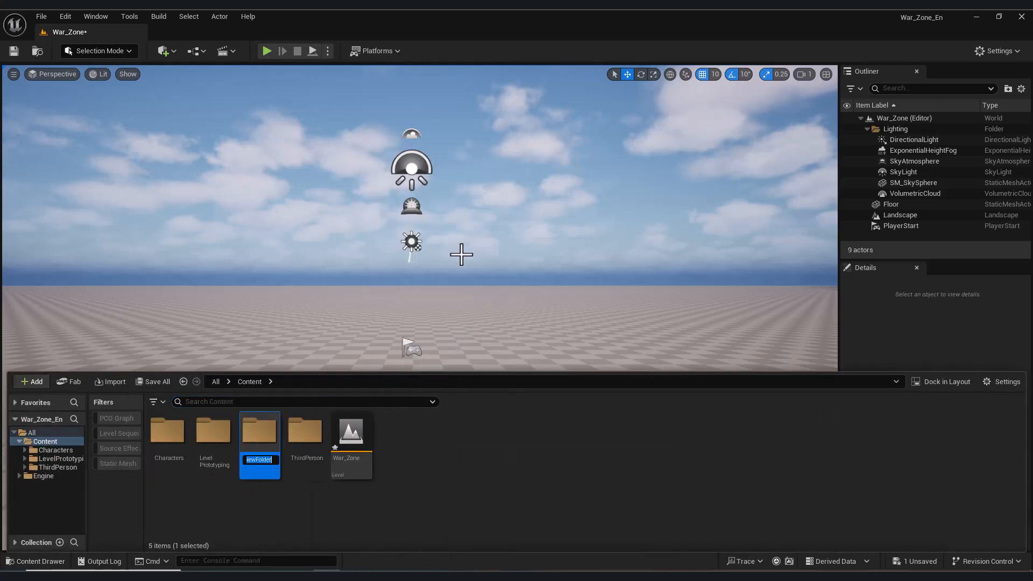
pyautogui.write('PCG')
pyautogui.press('Return')
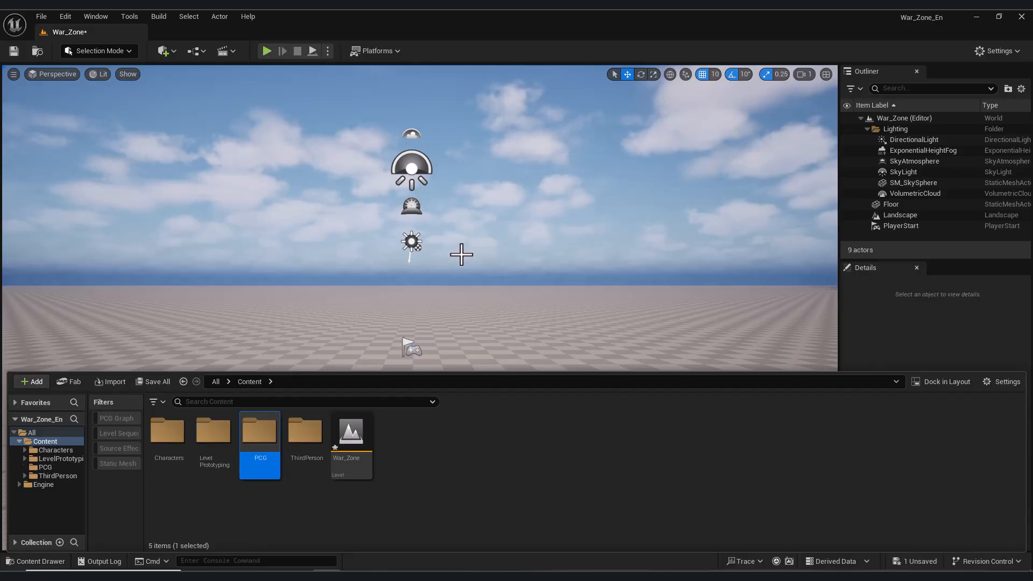
pyautogui.press('Return')
# Create a Blueprint Class with Actor as its parent in the PCG folder and name it Point_Path.
pyautogui.rightClick(283, 453)
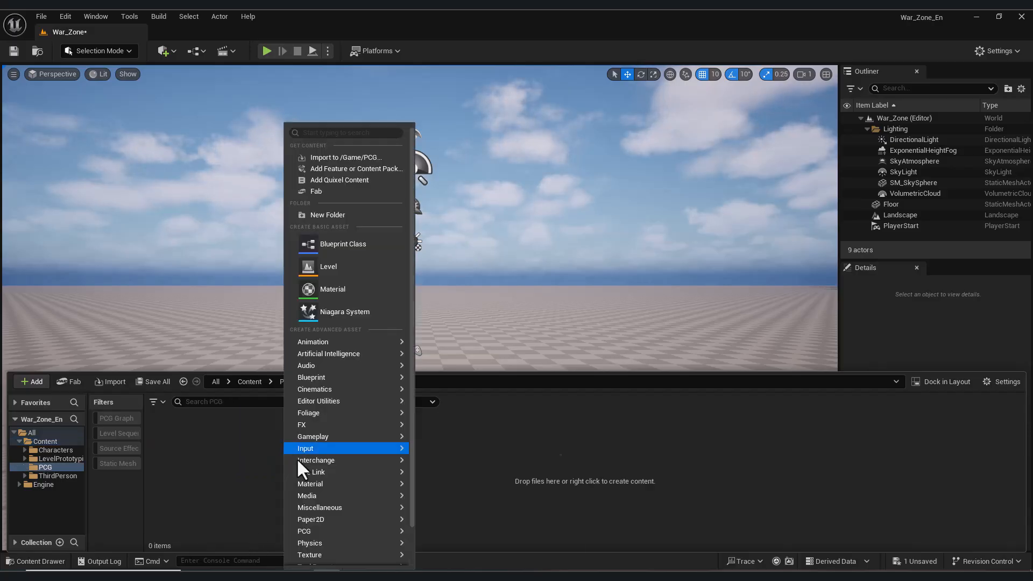
pyautogui.click(213, 447)
pyautogui.rightClick(302, 443)
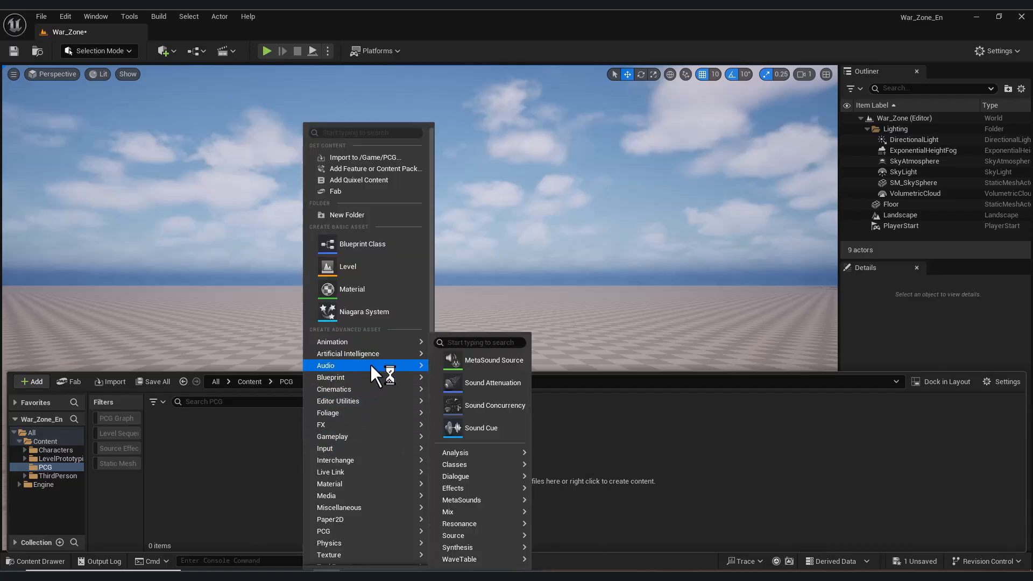
pyautogui.moveTo(396, 339)
pyautogui.moveTo(404, 374)
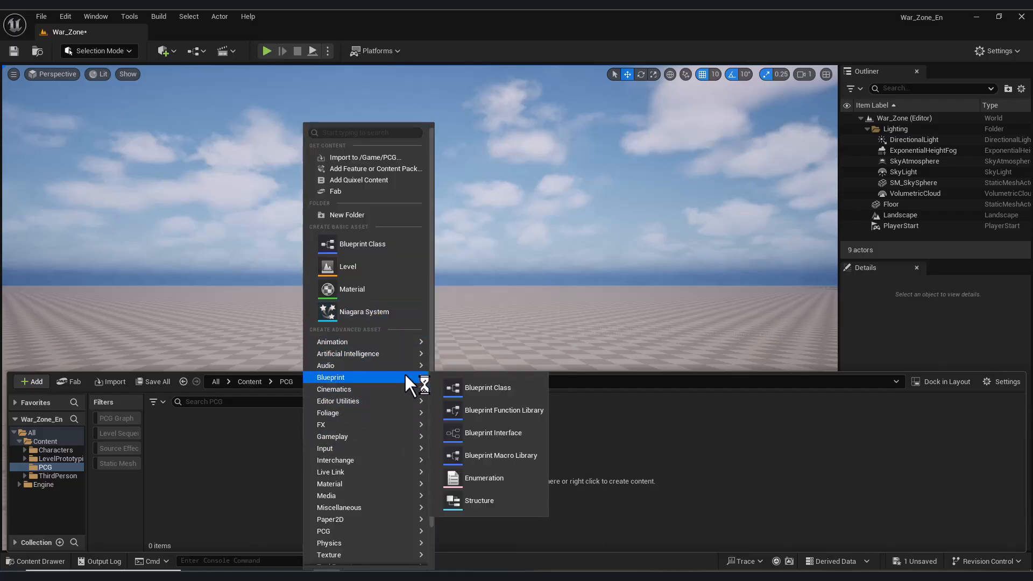
pyautogui.click(488, 388)
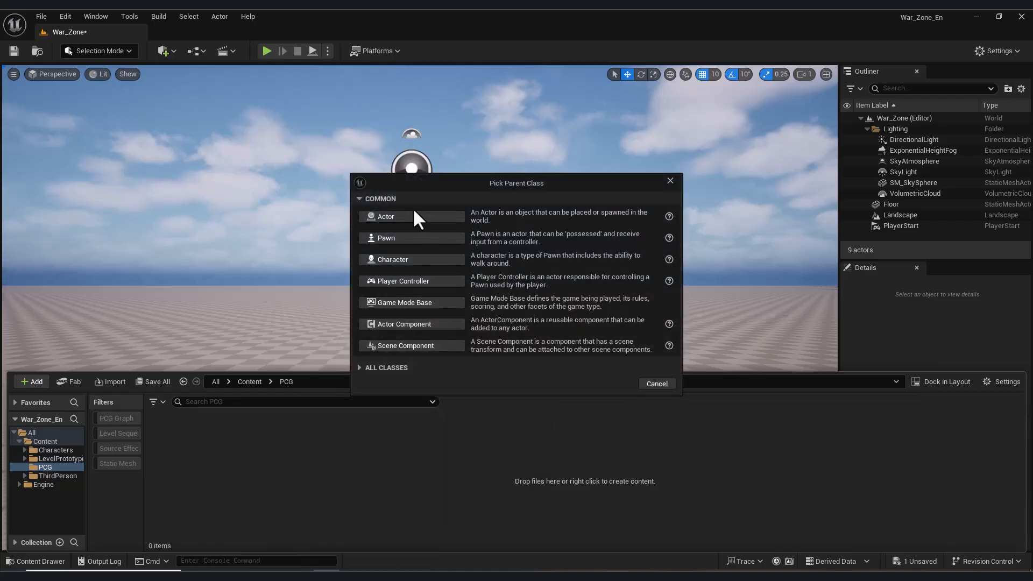
pyautogui.click(413, 212)
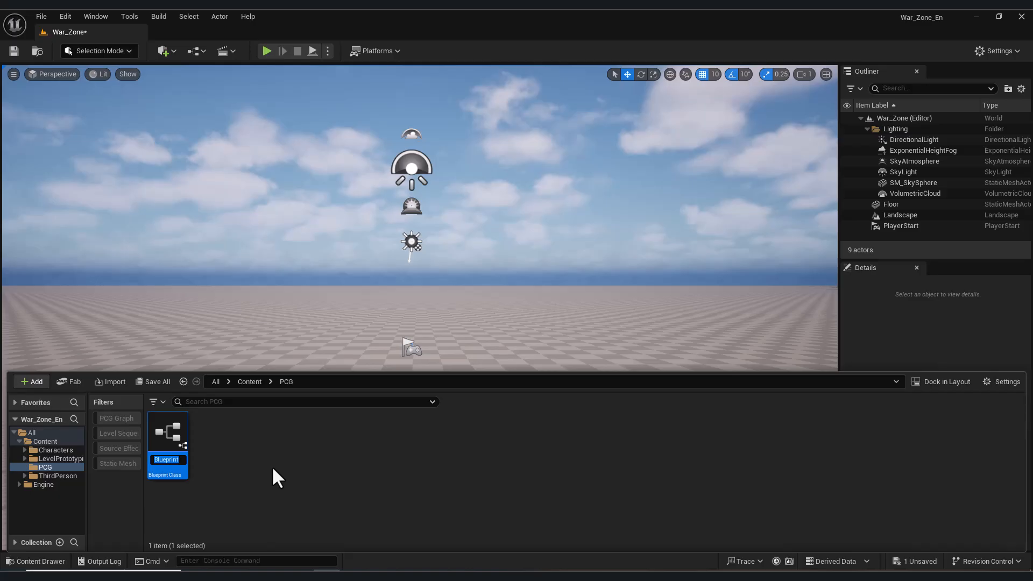
pyautogui.press('BackSpace')
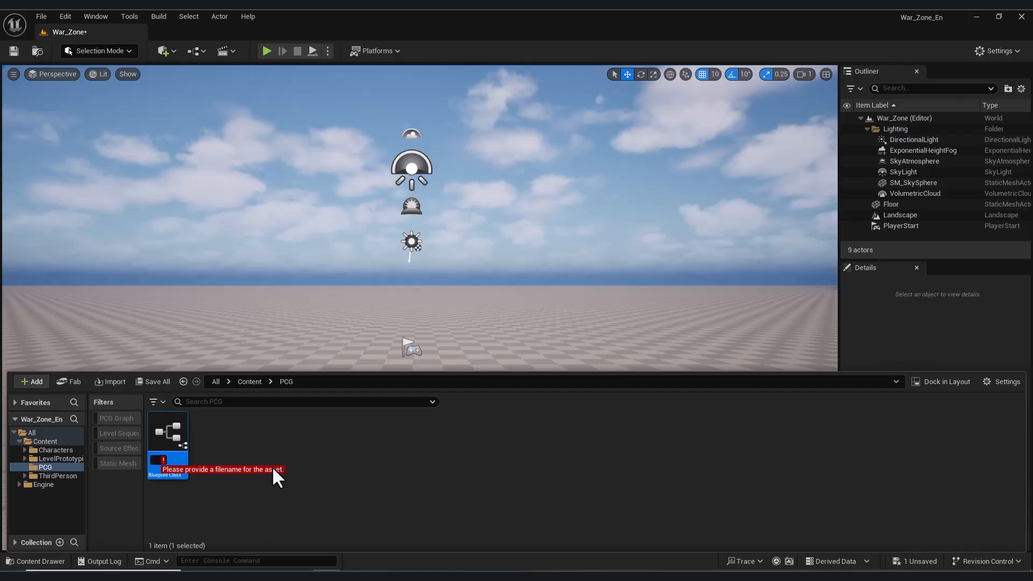
pyautogui.write('Poin')
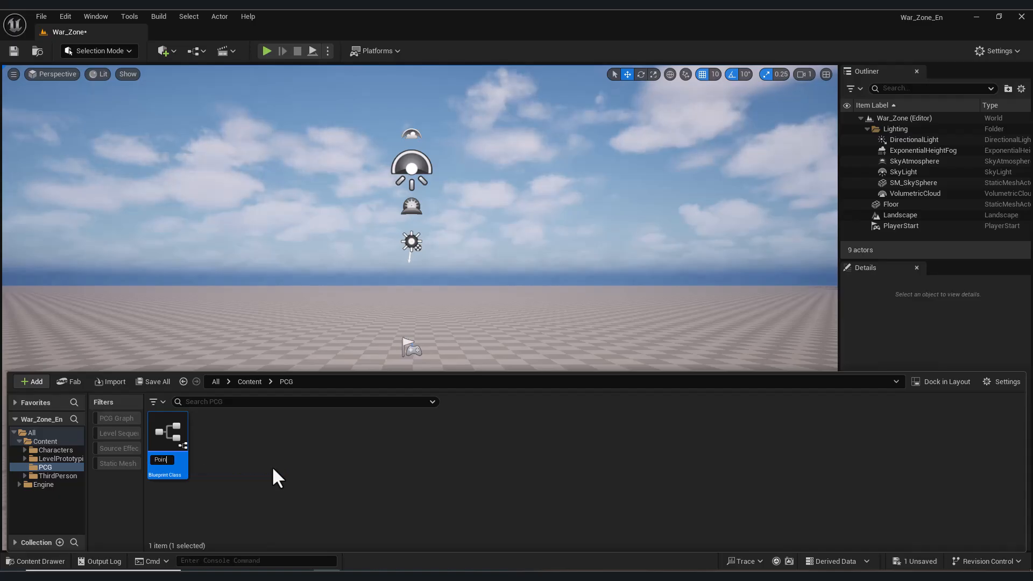
pyautogui.write('t_Path')
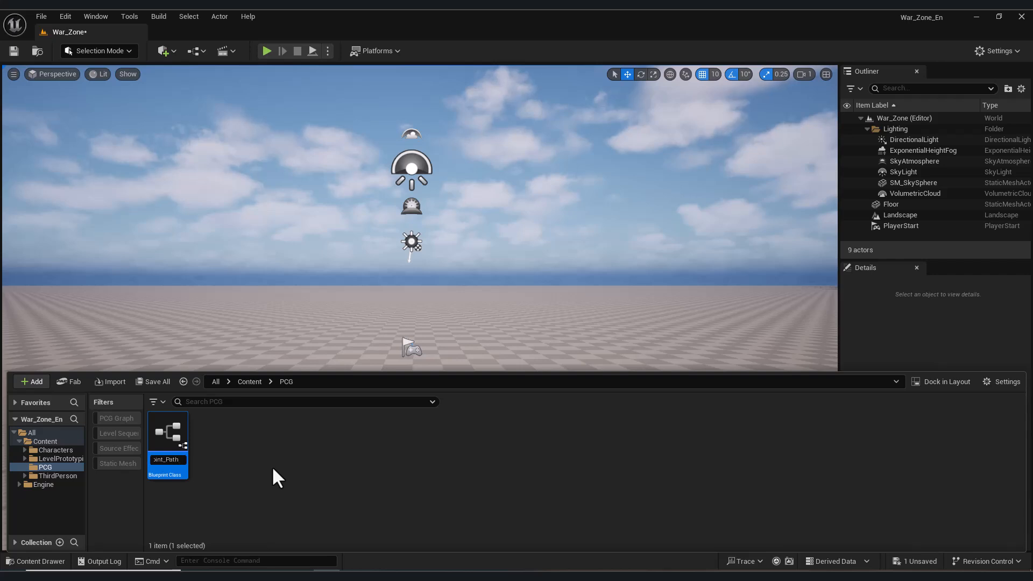
pyautogui.press('Return')
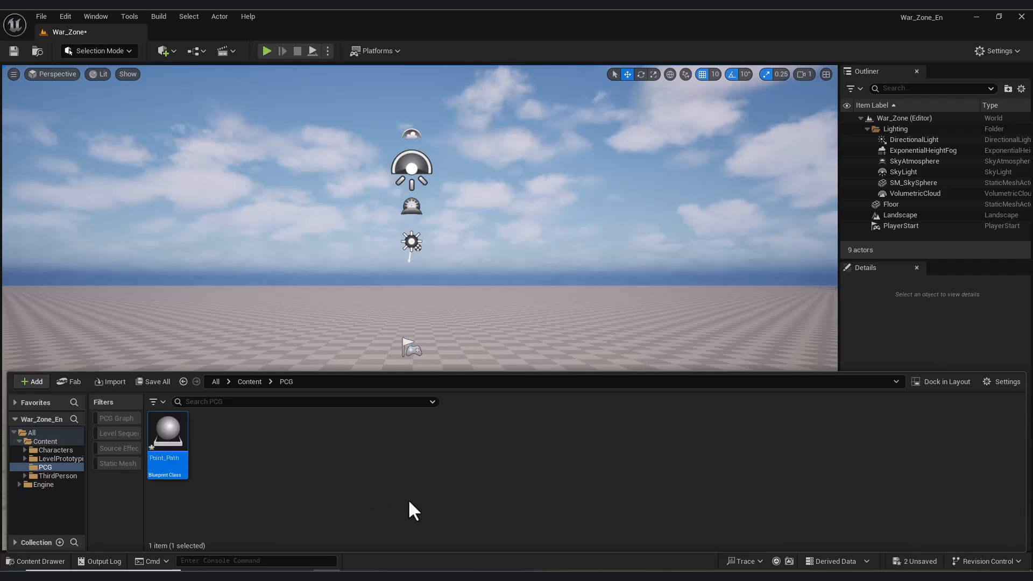
# Open the Point_Path blueprint for editing and move its editor window so the whole component list is accessible.
pyautogui.doubleClick(171, 437)
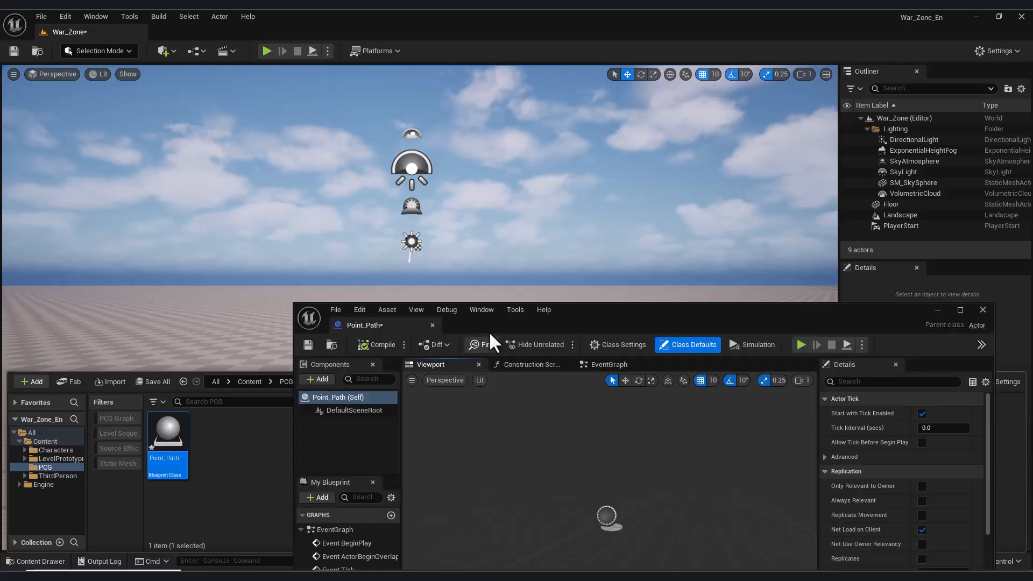
pyautogui.moveTo(660, 317); pyautogui.dragTo(694, 182)
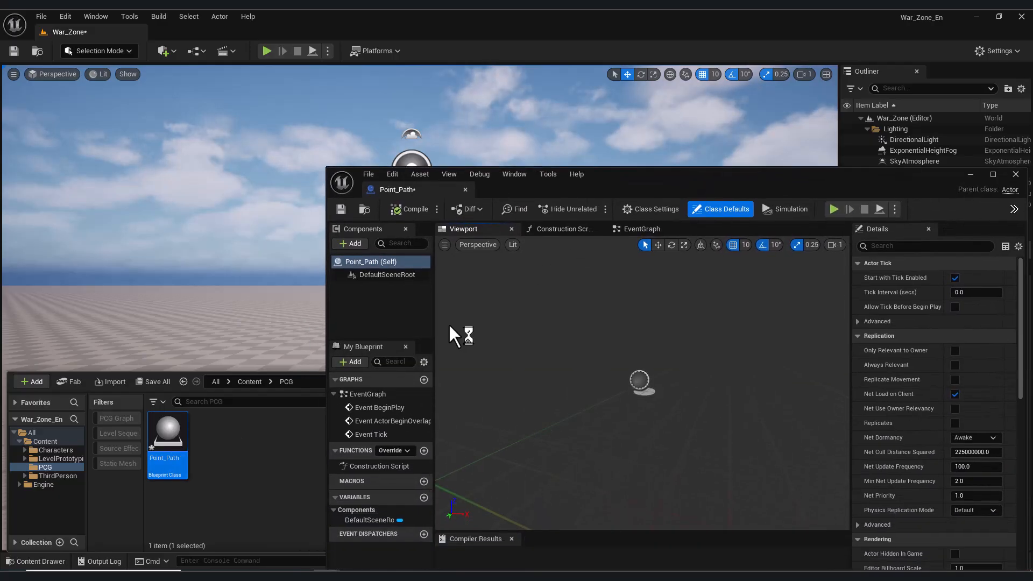
pyautogui.click(388, 299)
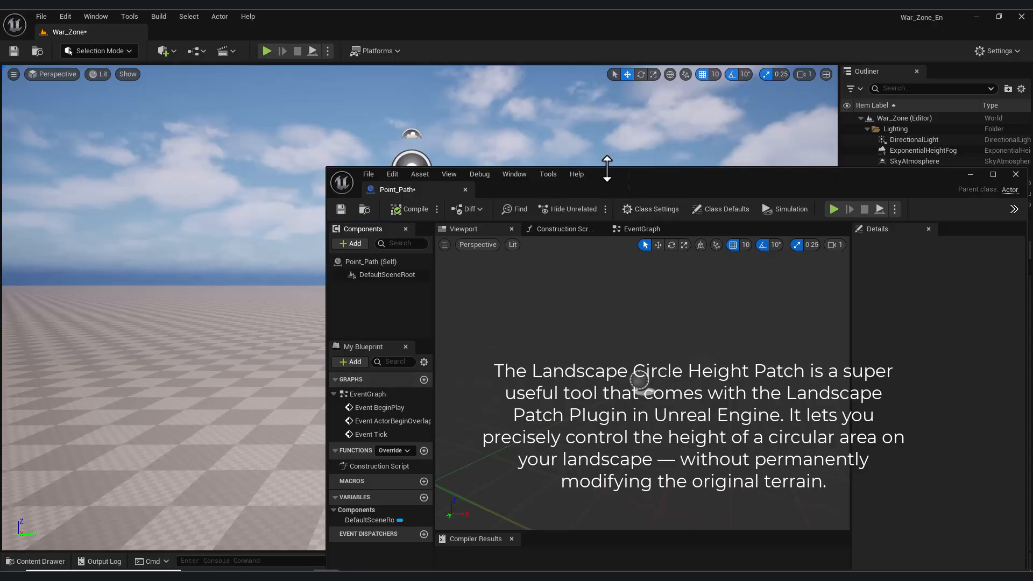
pyautogui.moveTo(630, 170); pyautogui.dragTo(612, 130)
# Add a Landscape Circle Height Patch component to the Point_Path blueprint, keeping its default name.
pyautogui.click(334, 203)
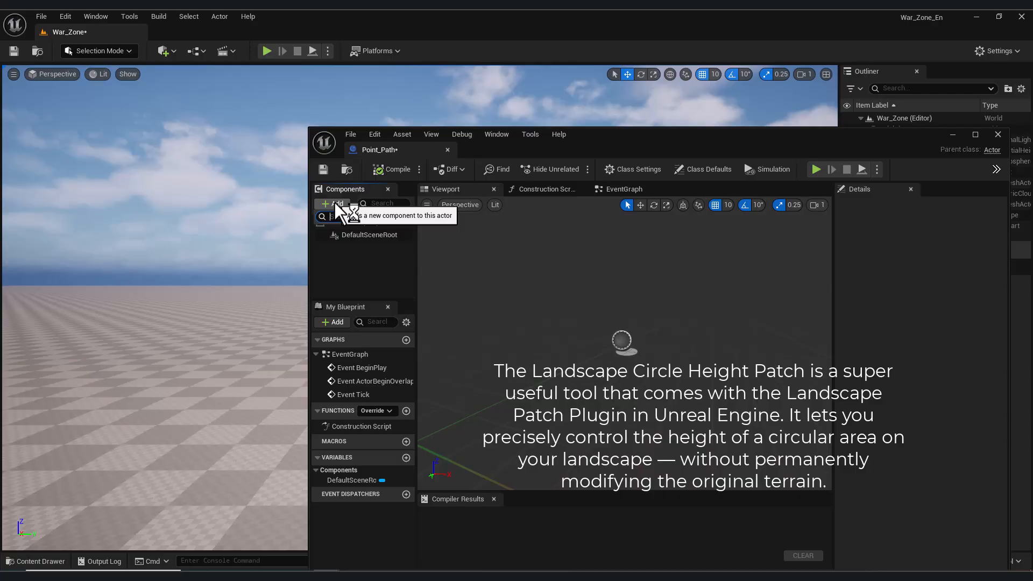
pyautogui.press('BackSpace')
pyautogui.write('land')
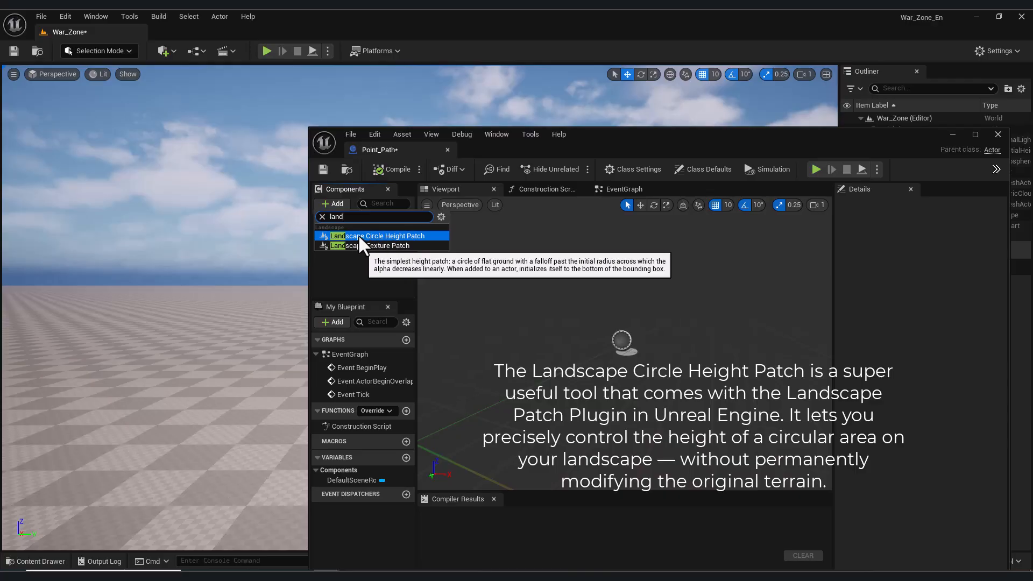
pyautogui.click(424, 236)
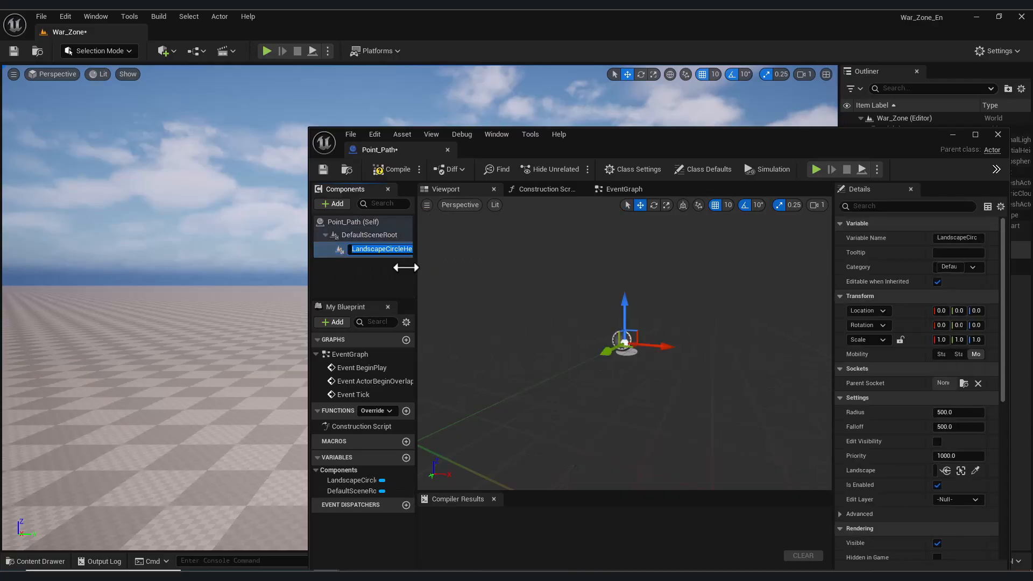
pyautogui.click(355, 278)
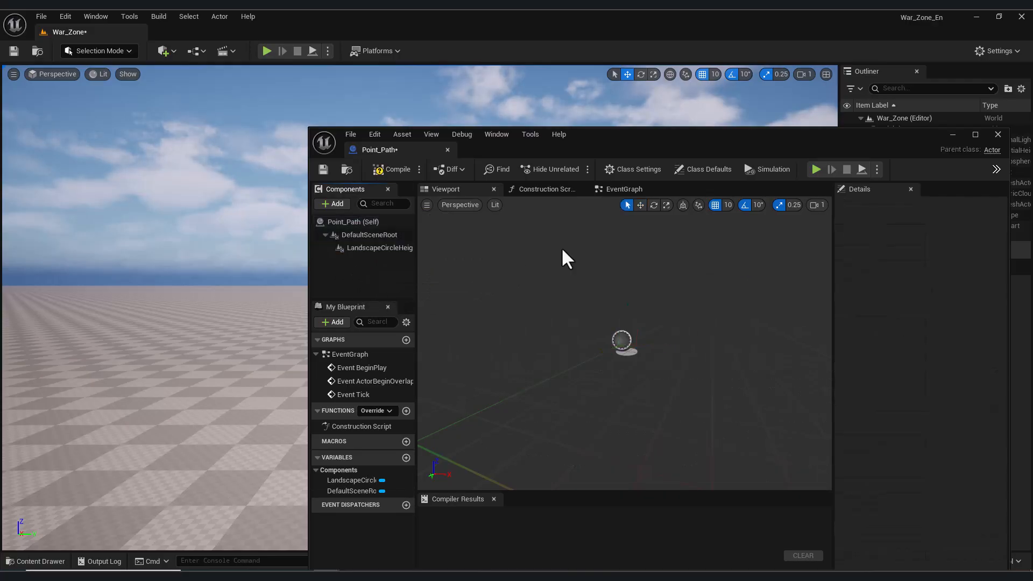
# Compile the Point_Path blueprint and show the circle height patch component's settings in a widened editor window.
pyautogui.click(398, 171)
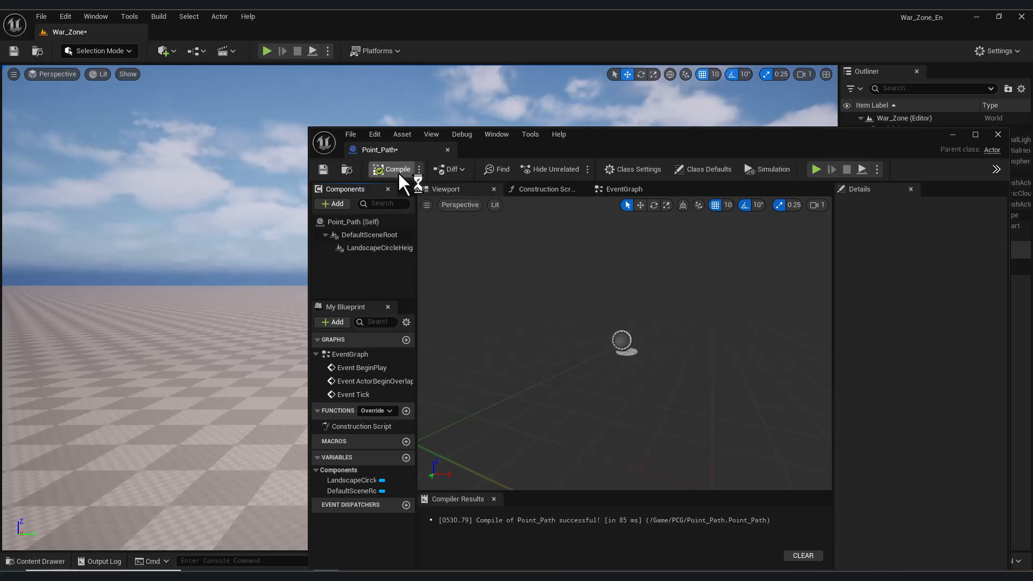
pyautogui.click(370, 249)
pyautogui.moveTo(715, 138); pyautogui.dragTo(550, 100)
pyautogui.scroll(-3, 838, 349)
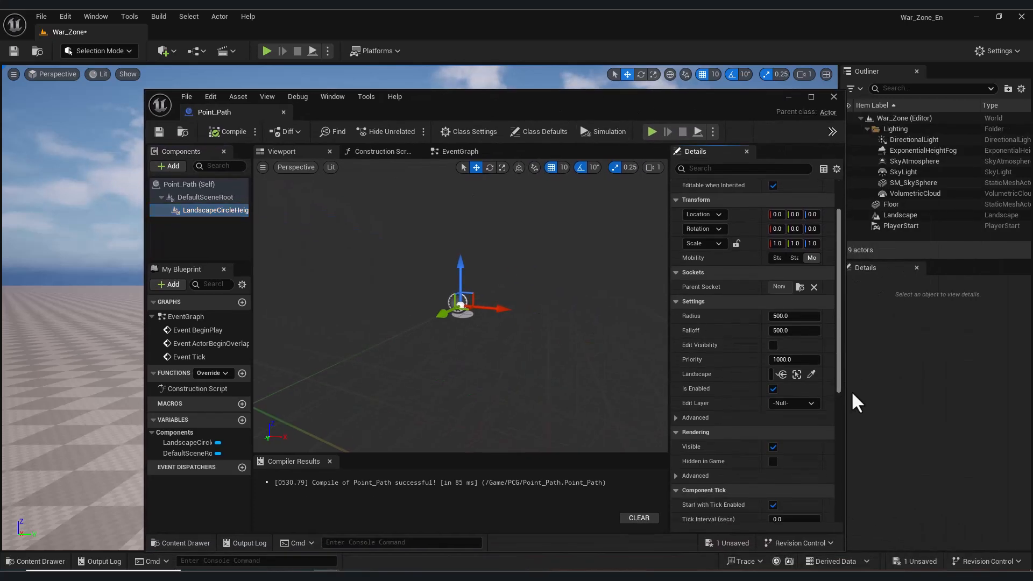
pyautogui.moveTo(844, 397); pyautogui.dragTo(901, 403)
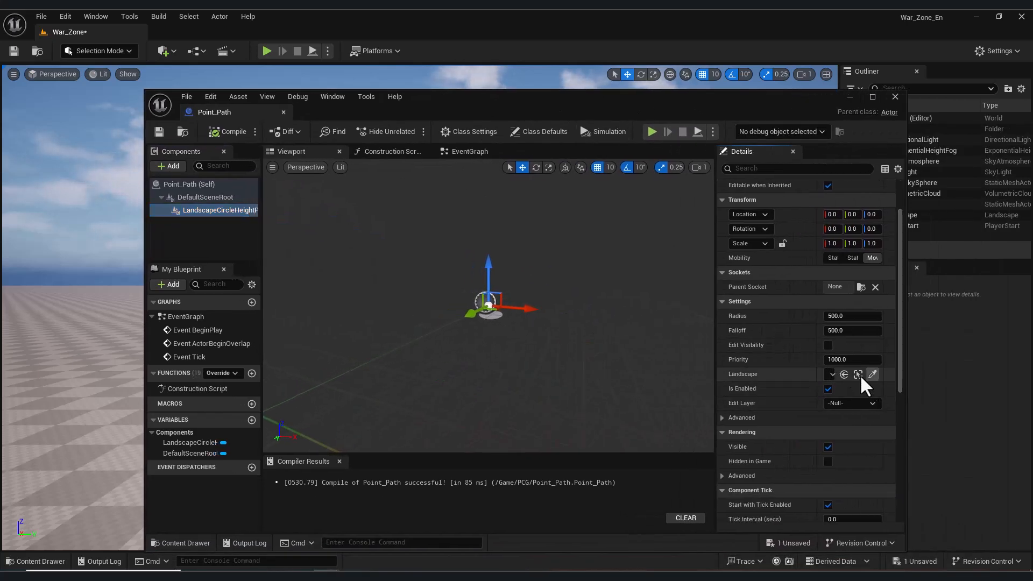
# Place the Point_Path blueprint in the level and complete the insertion of the Patches landscape edit layer above Layer.
pyautogui.moveTo(714, 101); pyautogui.dragTo(469, 177)
pyautogui.click(505, 171)
pyautogui.click(30, 561)
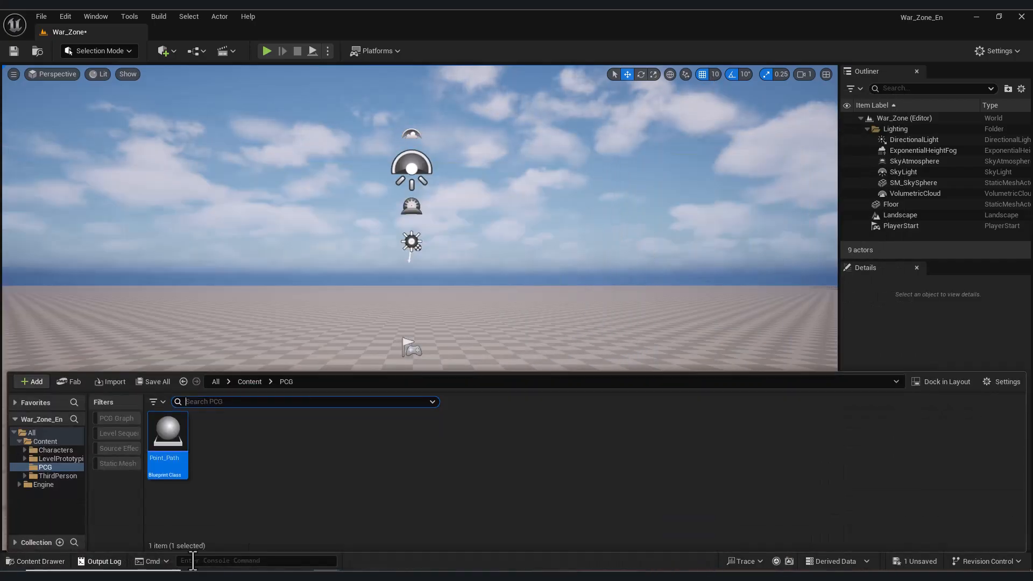
pyautogui.moveTo(184, 446); pyautogui.dragTo(522, 388)
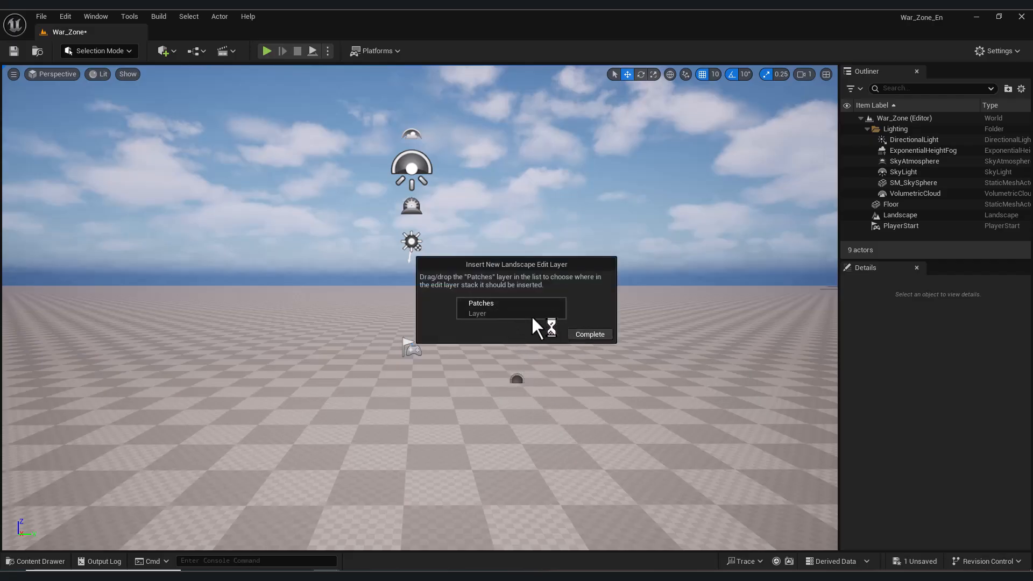
pyautogui.click(511, 302)
pyautogui.click(604, 336)
# Raise the Point_Path actor and shift it across the landscape to about X -60, Y -1470, Z 580.
pyautogui.moveTo(496, 345); pyautogui.dragTo(520, 357, button='right')
pyautogui.press('w')
pyautogui.moveTo(463, 317); pyautogui.dragTo(463, 262)
pyautogui.press('s')
pyautogui.moveTo(448, 246); pyautogui.dragTo(451, 268, button='right')
pyautogui.moveTo(467, 226); pyautogui.dragTo(482, 135)
pyautogui.moveTo(459, 210); pyautogui.dragTo(471, 245, button='right')
pyautogui.press('s')
pyautogui.moveTo(463, 163); pyautogui.dragTo(441, 164, button='right')
pyautogui.moveTo(424, 157); pyautogui.dragTo(146, 221)
pyautogui.moveTo(145, 221); pyautogui.dragTo(202, 240, button='right')
pyautogui.press('a')
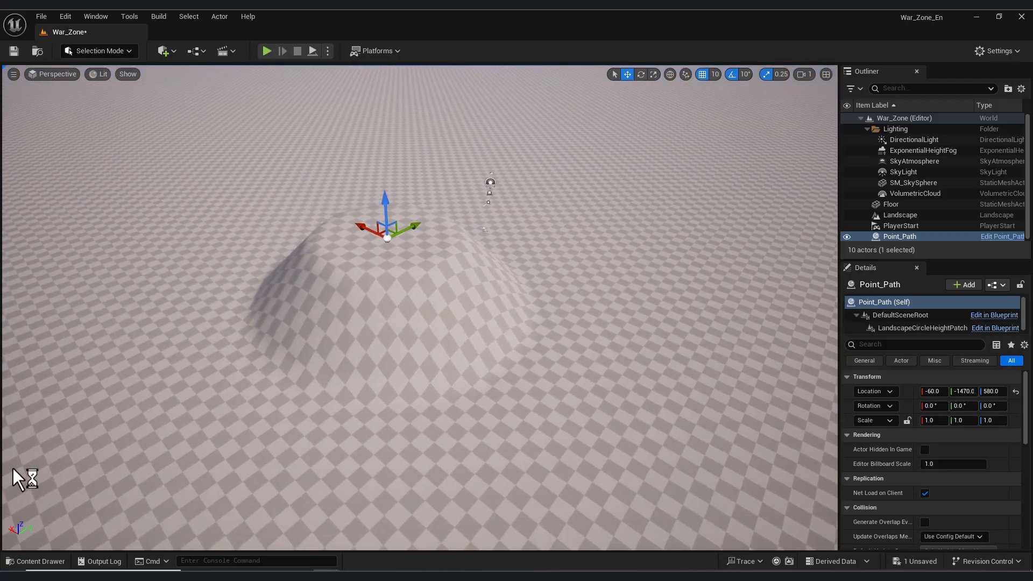
# Reopen the Point_Path blueprint, arrange its window so the level stays visible, and adjust the circle height patch's Radius.
pyautogui.moveTo(326, 575)
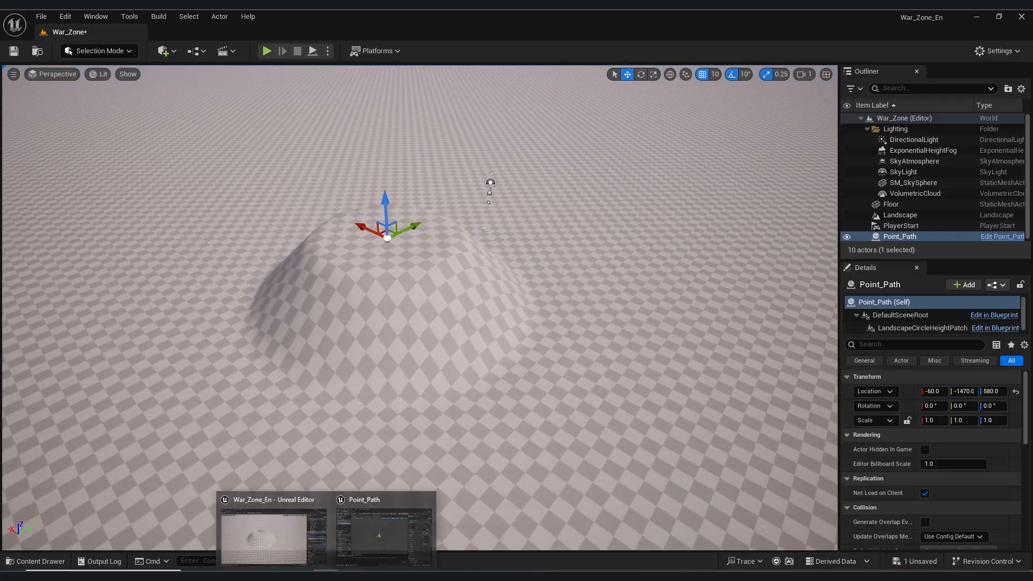
pyautogui.click(376, 528)
pyautogui.moveTo(398, 172); pyautogui.dragTo(724, 121)
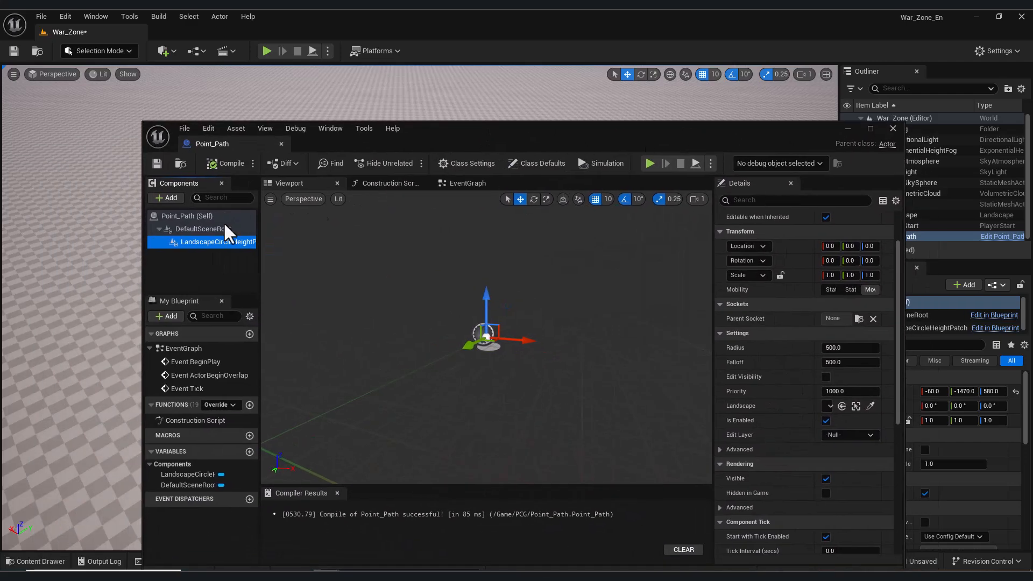
pyautogui.moveTo(138, 284); pyautogui.dragTo(482, 256)
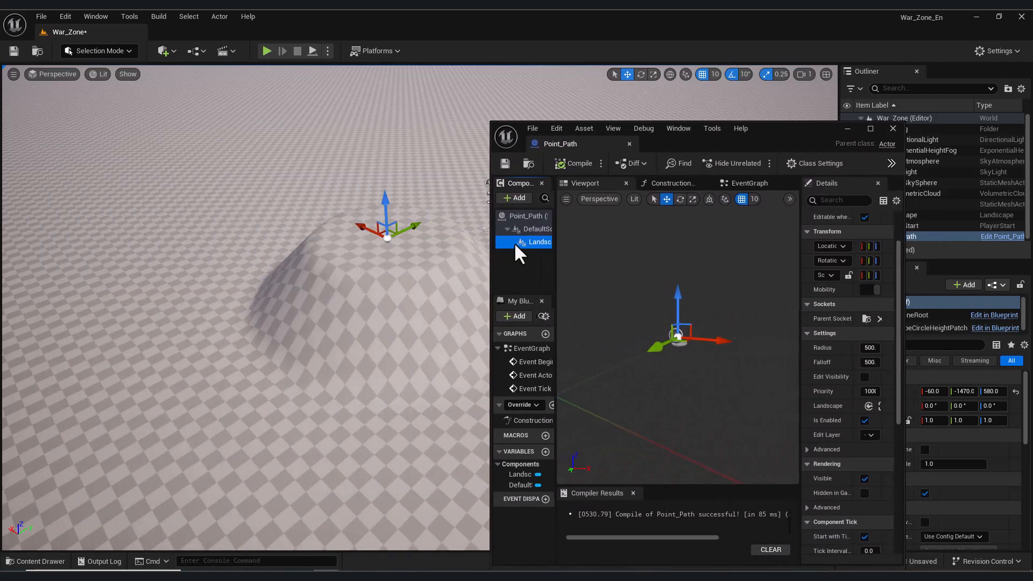
pyautogui.moveTo(776, 133); pyautogui.dragTo(811, 44)
pyautogui.moveTo(934, 392); pyautogui.dragTo(1021, 426)
pyautogui.moveTo(983, 253); pyautogui.dragTo(1002, 271)
pyautogui.click(260, 112)
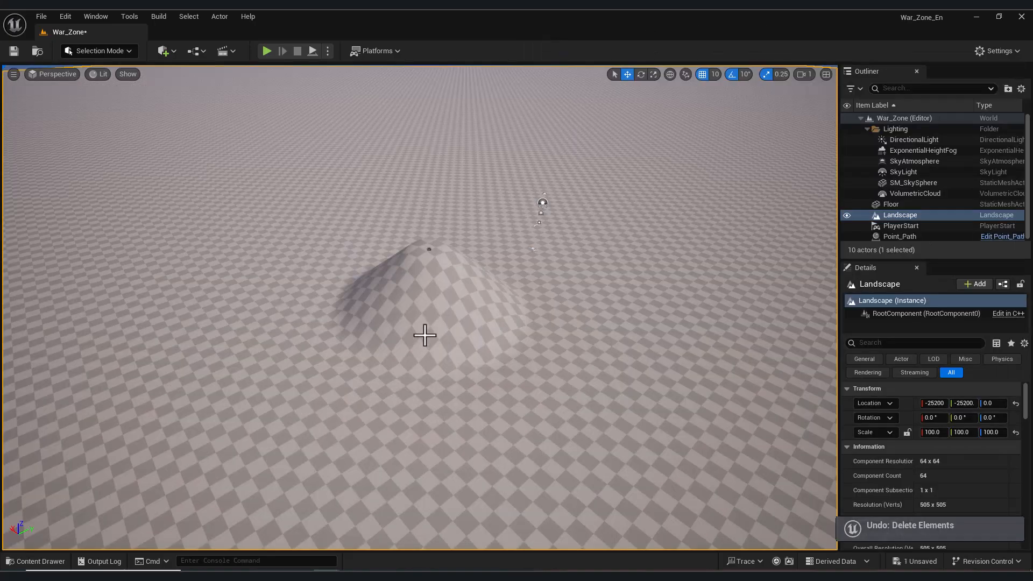
# Delete the Point_Path actor from the level.
pyautogui.click(425, 247)
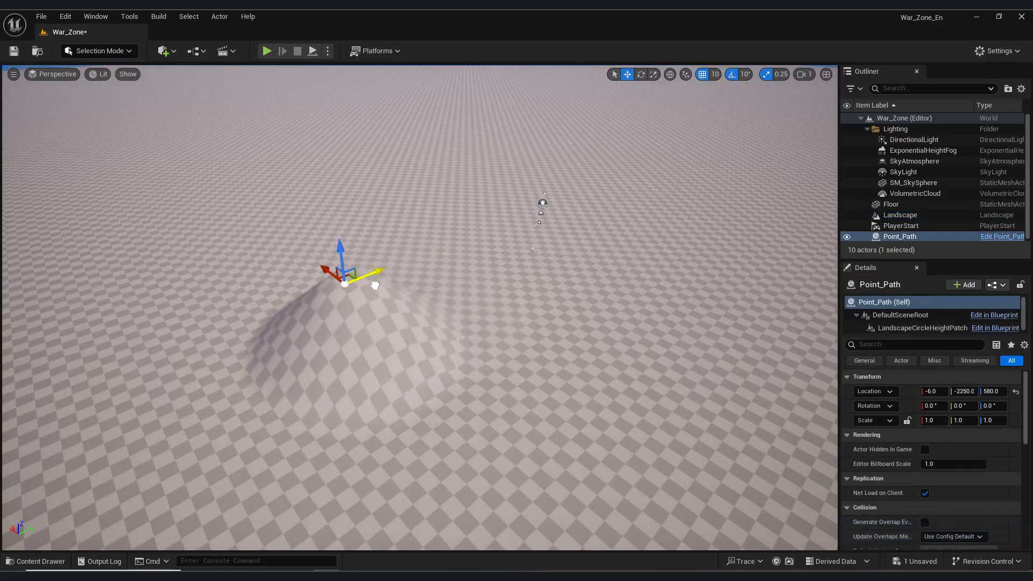
pyautogui.press('Delete')
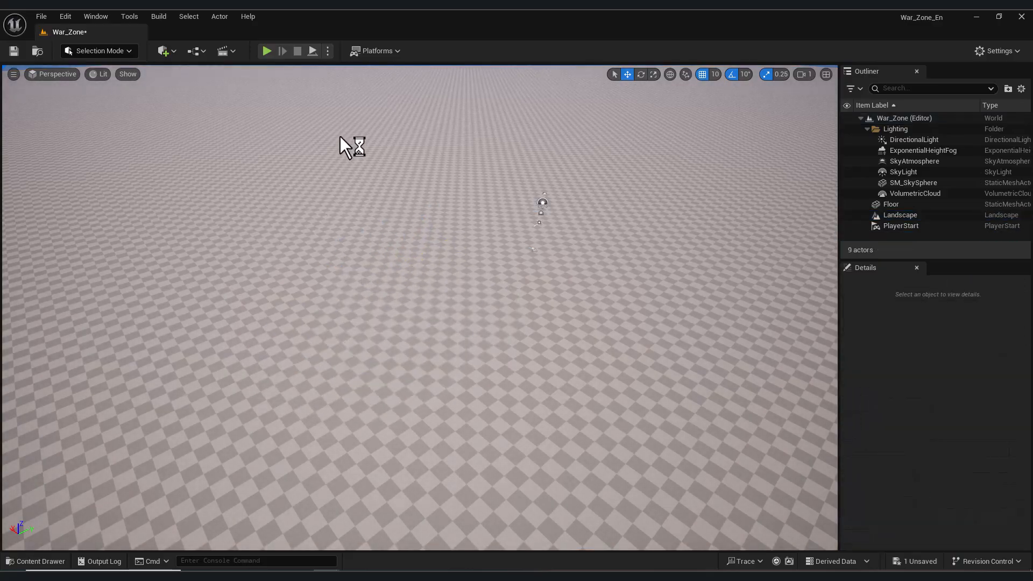
# Create a PCG Graph in the PCG folder and name it War_Zone_PCG.
pyautogui.rightClick(292, 456)
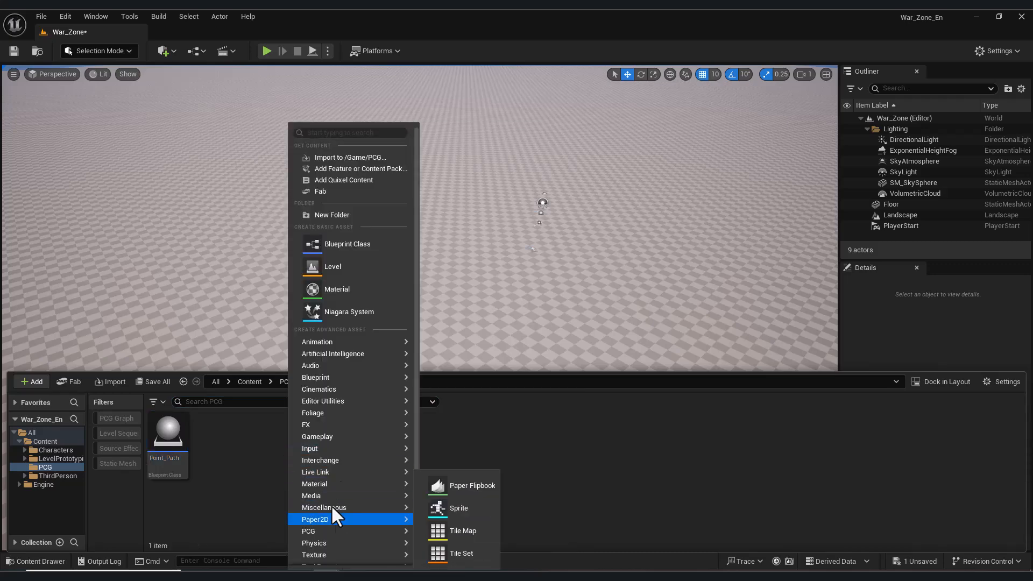
pyautogui.click(469, 523)
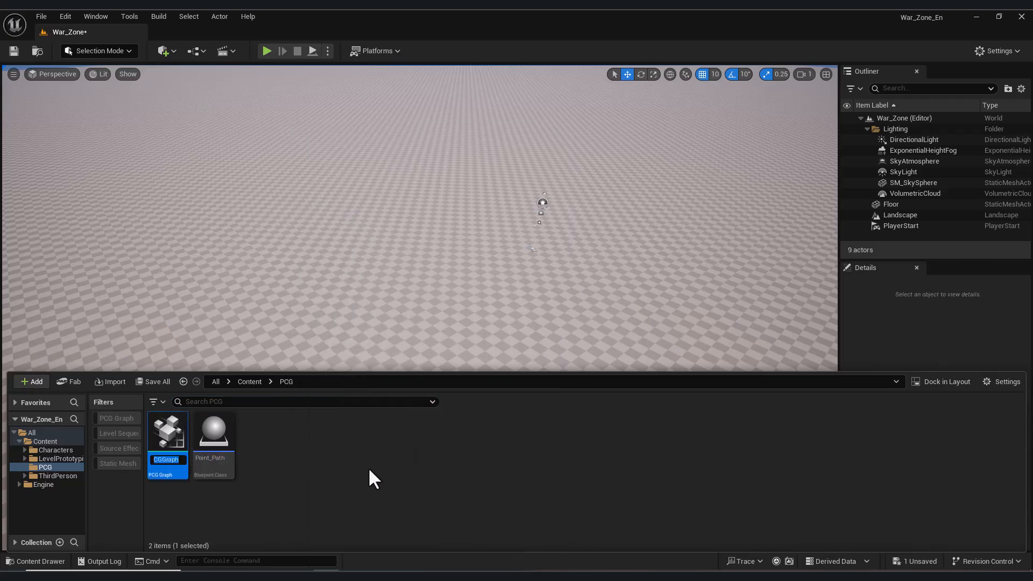
pyautogui.write('War_Z')
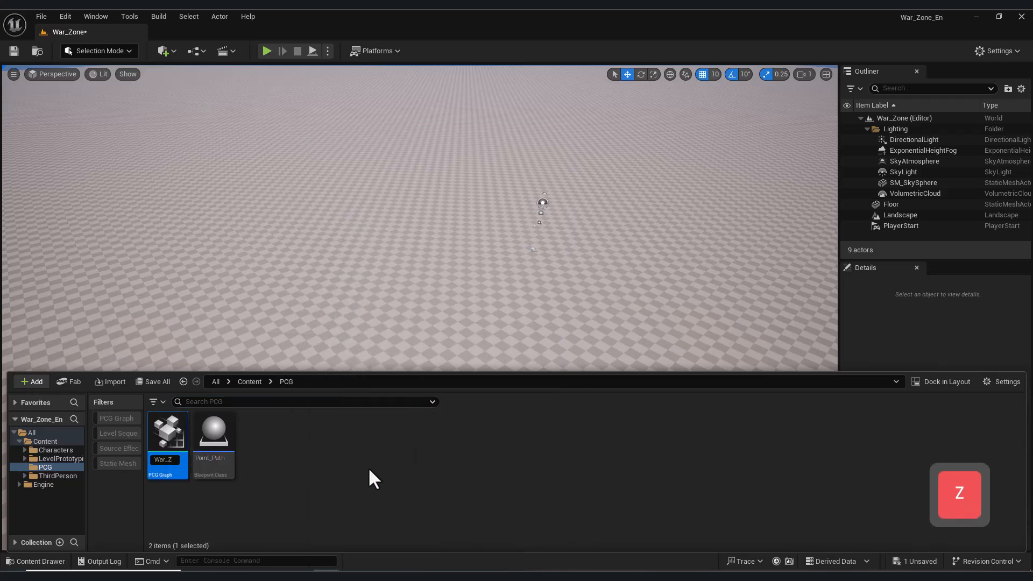
pyautogui.write('one_PCG')
pyautogui.press('Return')
# Create a Blueprint Class with Actor as its parent in the PCG folder and name it BP_Landscape_Patch.
pyautogui.rightClick(332, 441)
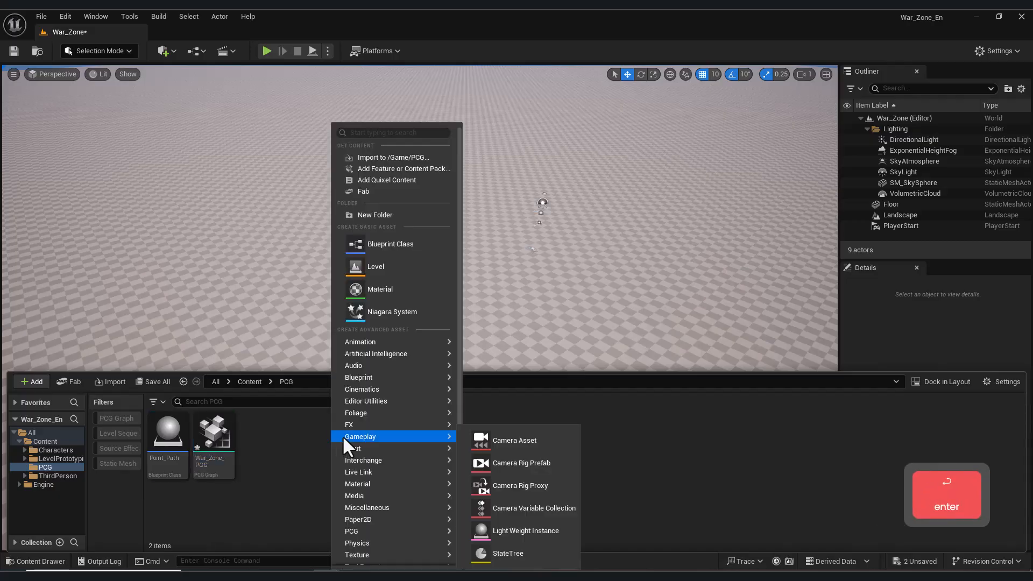
pyautogui.moveTo(431, 376)
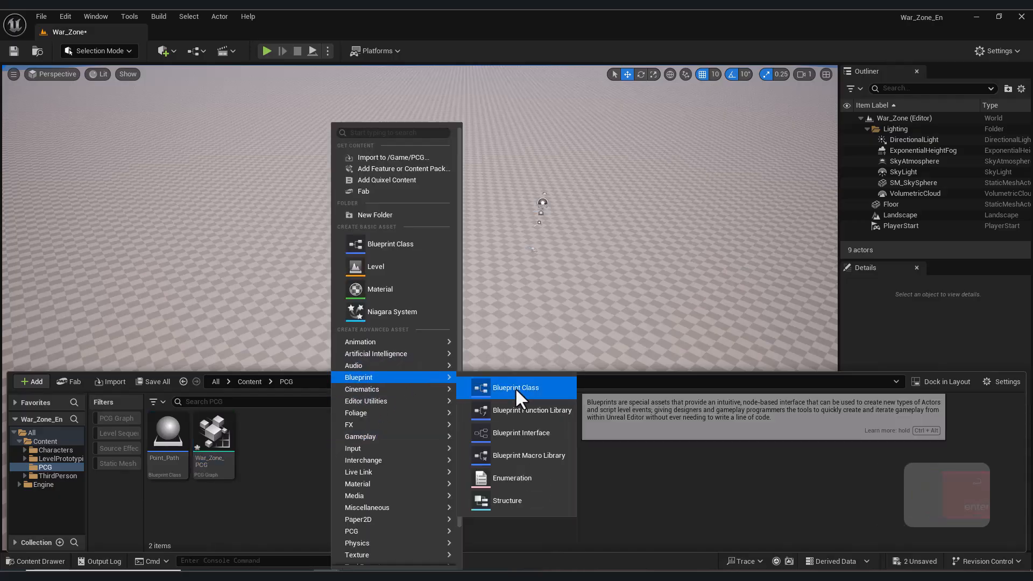
pyautogui.click(519, 388)
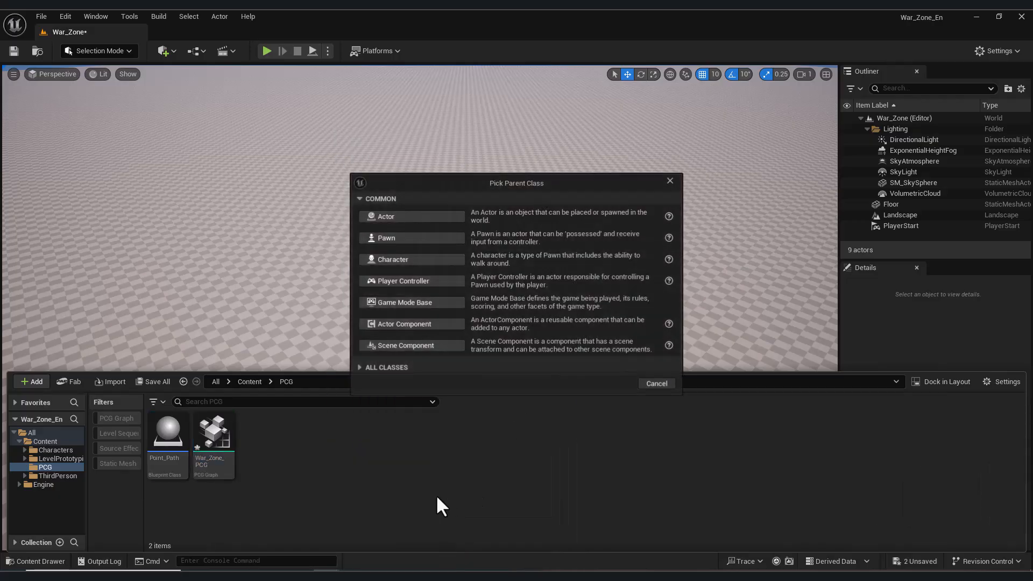
pyautogui.click(456, 216)
pyautogui.press('shift')
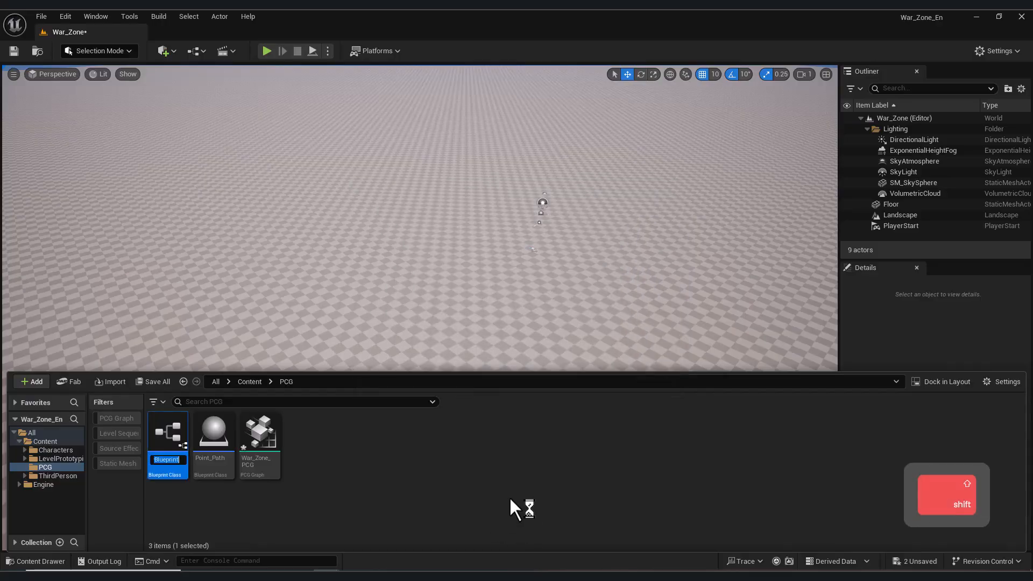
pyautogui.write('BR_')
pyautogui.write('La')
pyautogui.write('ndscape_')
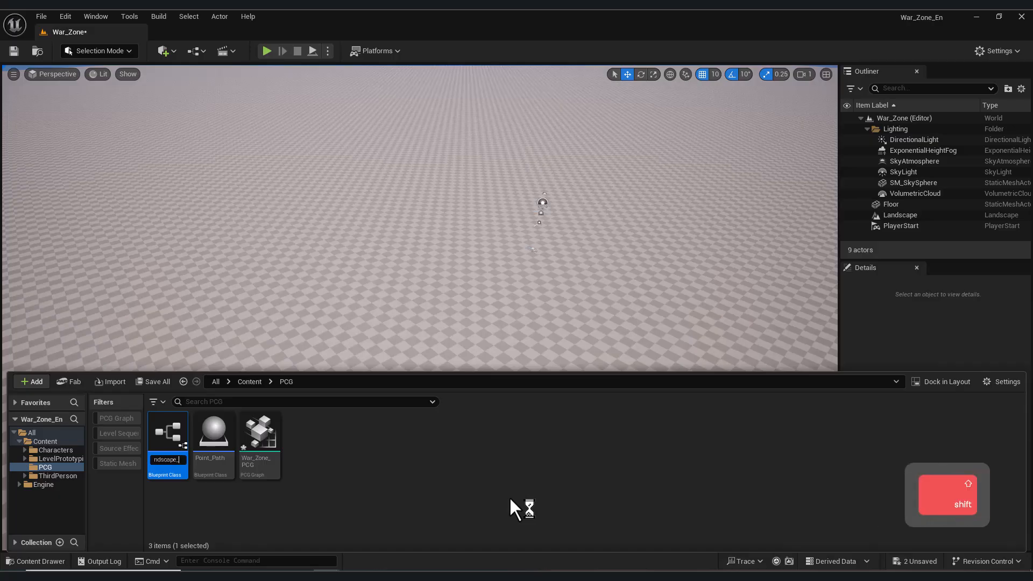
pyautogui.write('Path')
pyautogui.press('Return')
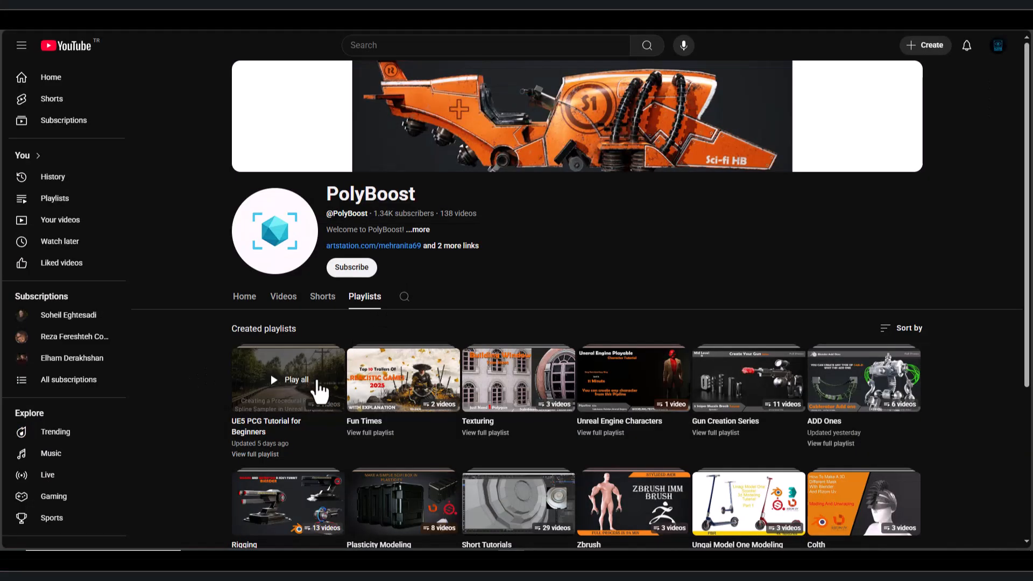
# Switch to YouTube, play the UE5 PCG Tutorial for Beginners playlist and open its third video.
pyautogui.click(290, 396)
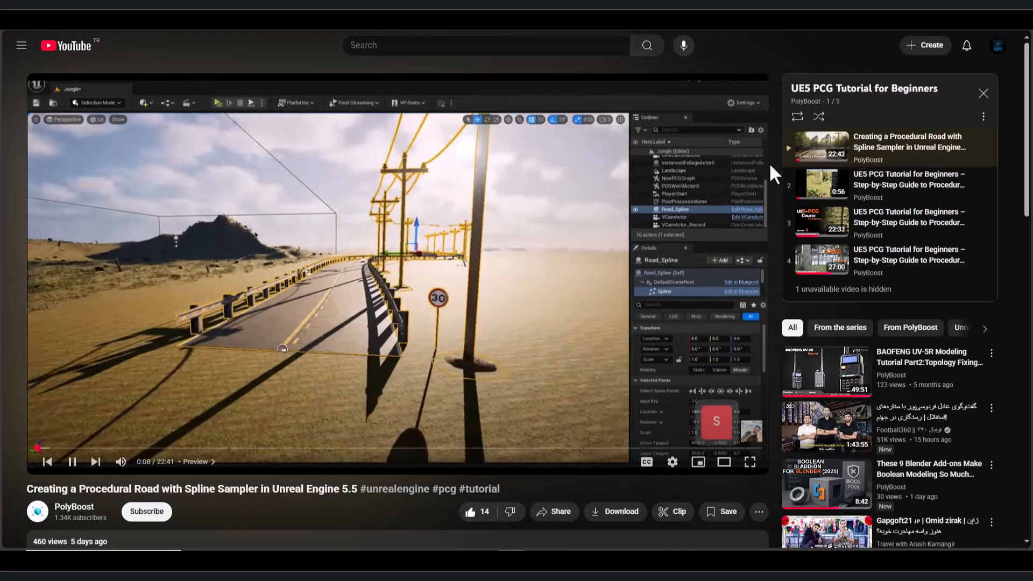
pyautogui.click(821, 221)
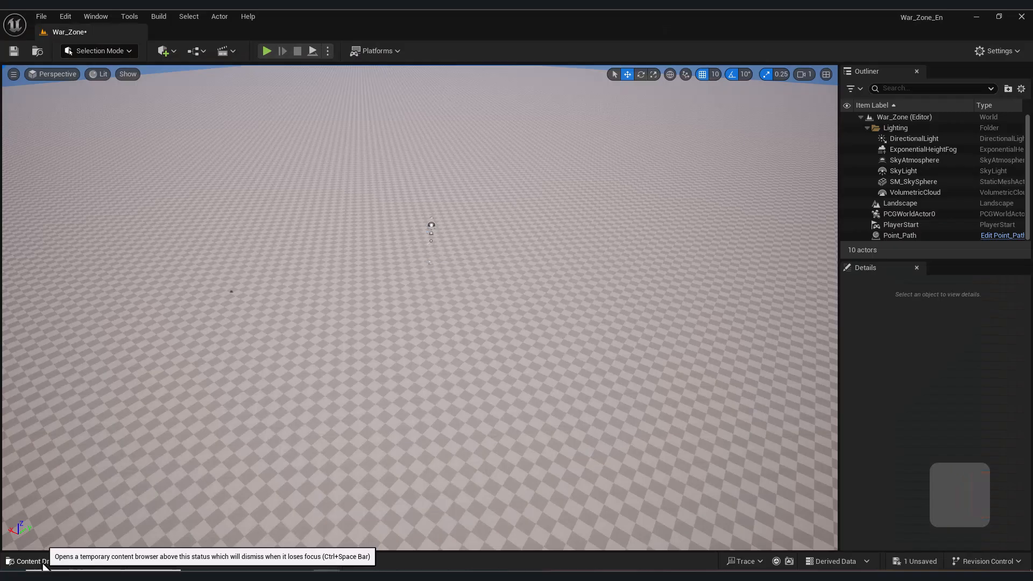
# Place the War Zone PCG graph from the PCG folder near the middle of the level.
pyautogui.click(35, 561)
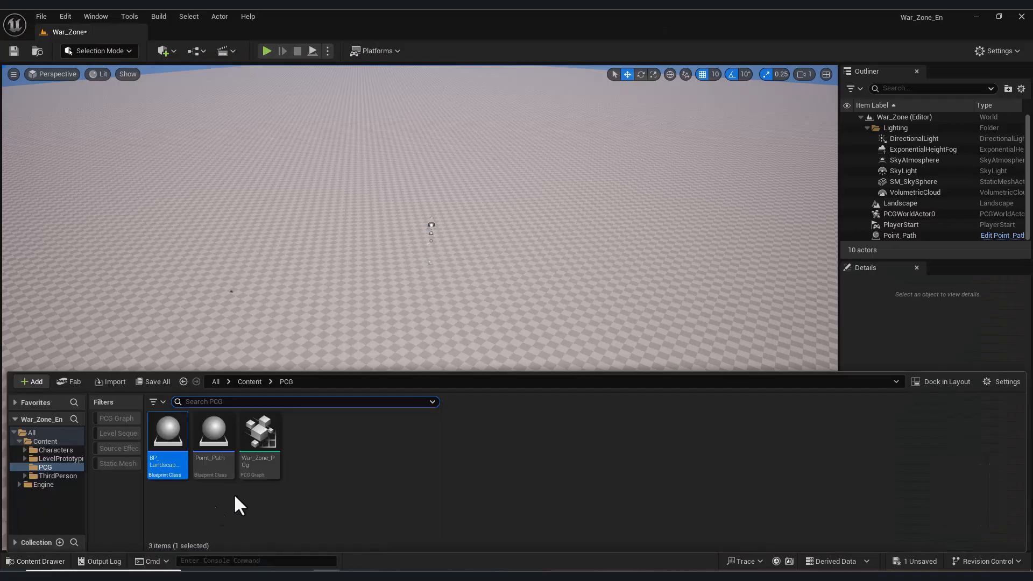
pyautogui.moveTo(269, 436); pyautogui.dragTo(406, 272)
# Open BP_Landscape_Patch in the full blueprint editor, show its component viewport and maximize the window.
pyautogui.click(35, 560)
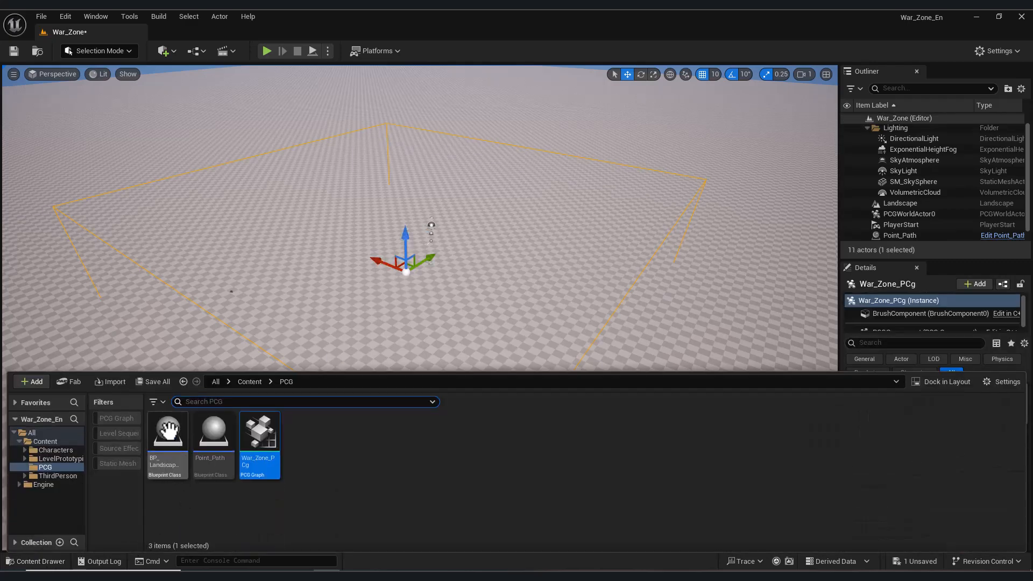
pyautogui.doubleClick(168, 441)
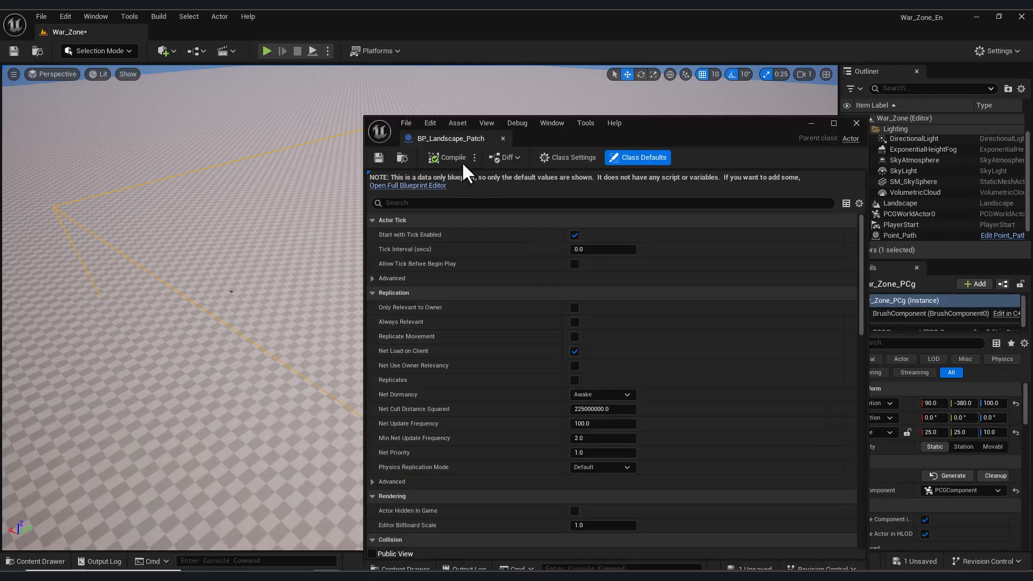
pyautogui.click(421, 186)
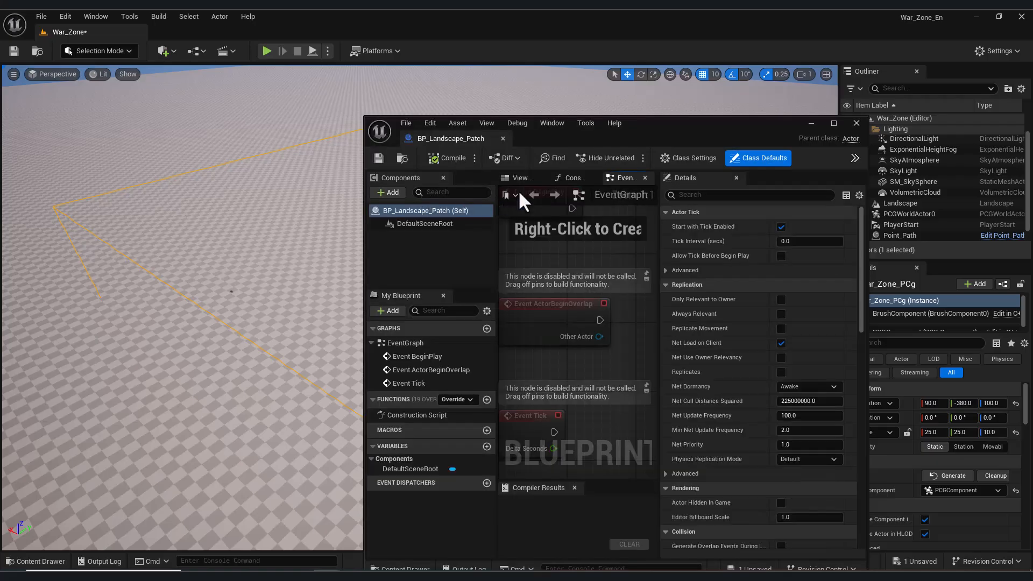
pyautogui.click(529, 178)
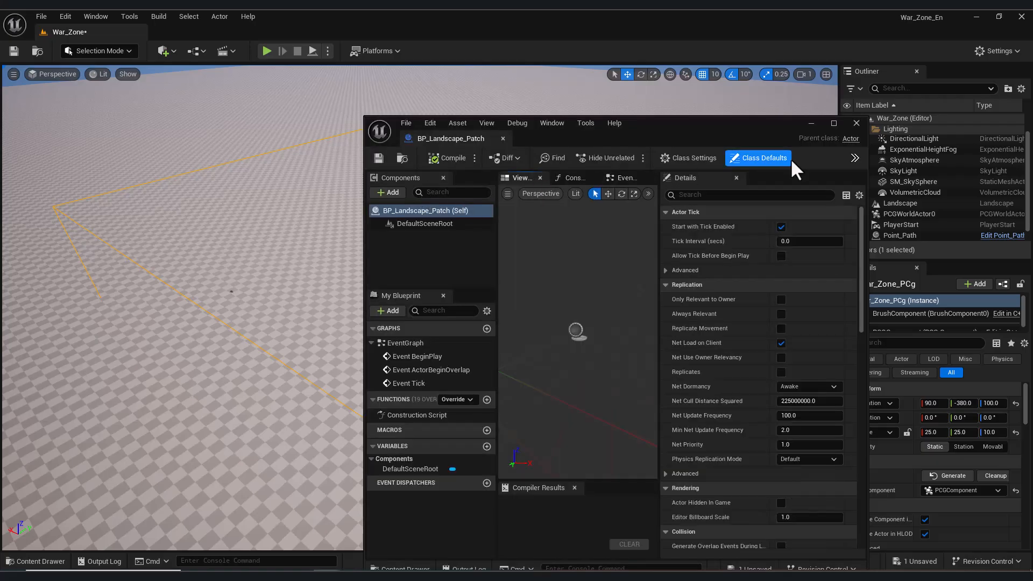
pyautogui.click(834, 123)
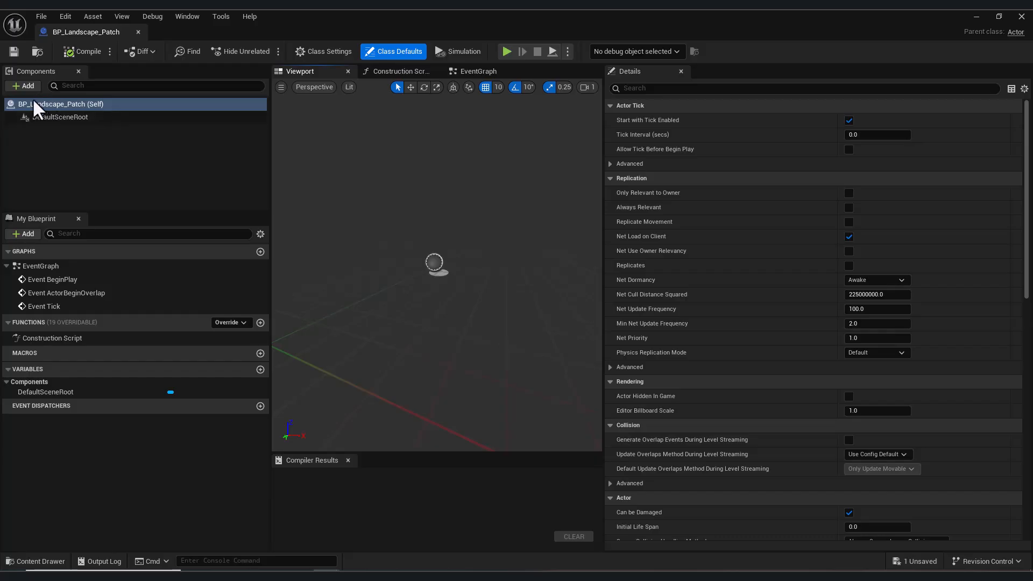
# Add a Spline component to BP_Landscape_Patch, keeping its default name.
pyautogui.click(24, 89)
pyautogui.write('sp')
pyautogui.click(37, 289)
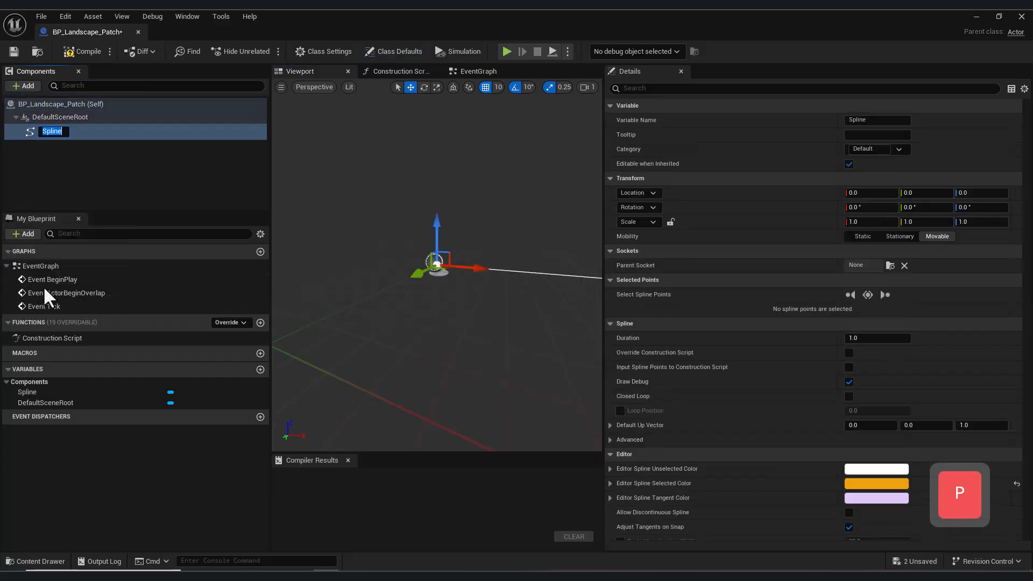
pyautogui.click(136, 171)
pyautogui.click(86, 131)
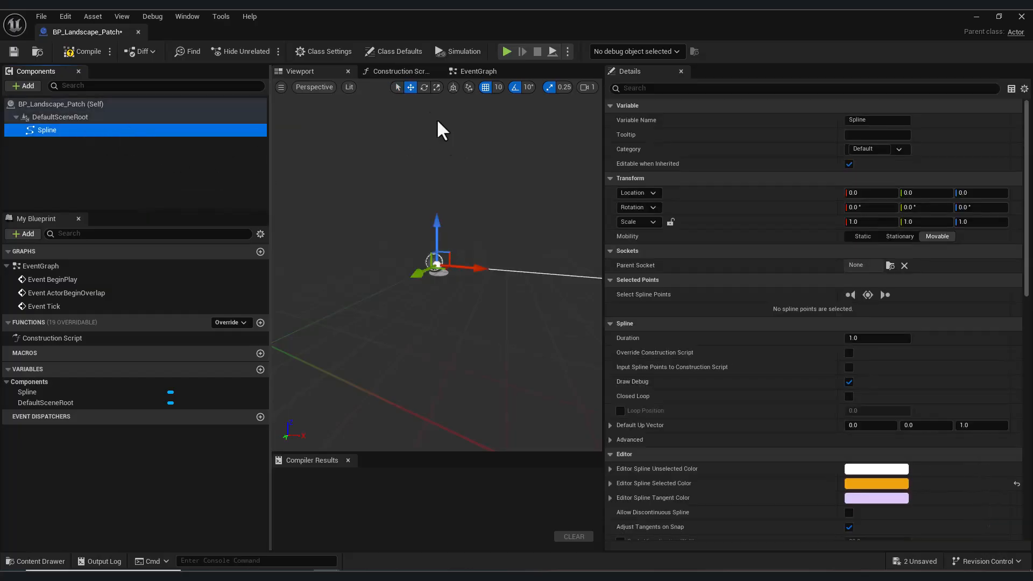
# Add a Land actor tag to BP_Landscape_Patch's class defaults, compiling and saving the blueprint.
pyautogui.click(400, 51)
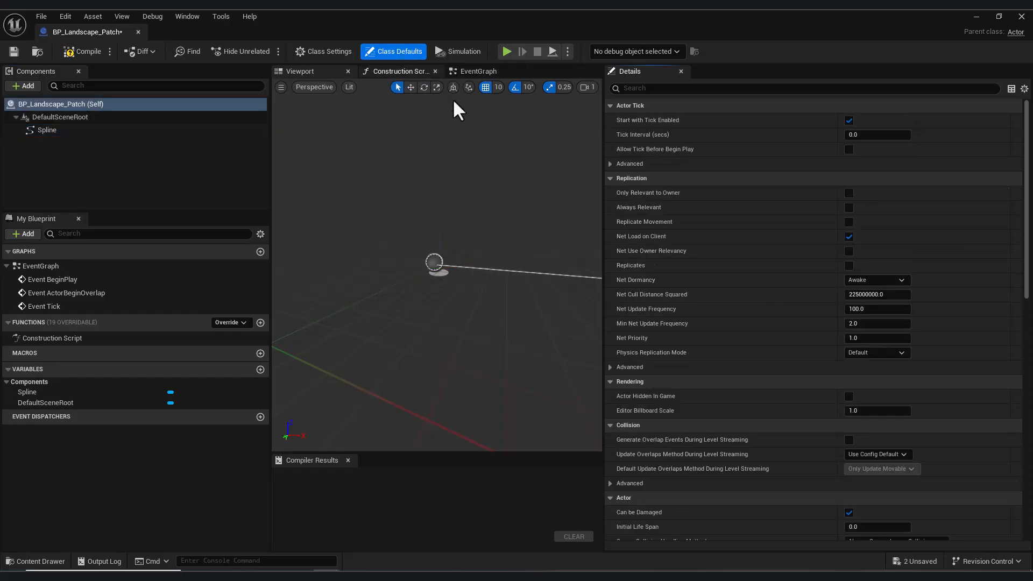
pyautogui.click(676, 89)
pyautogui.write('tag')
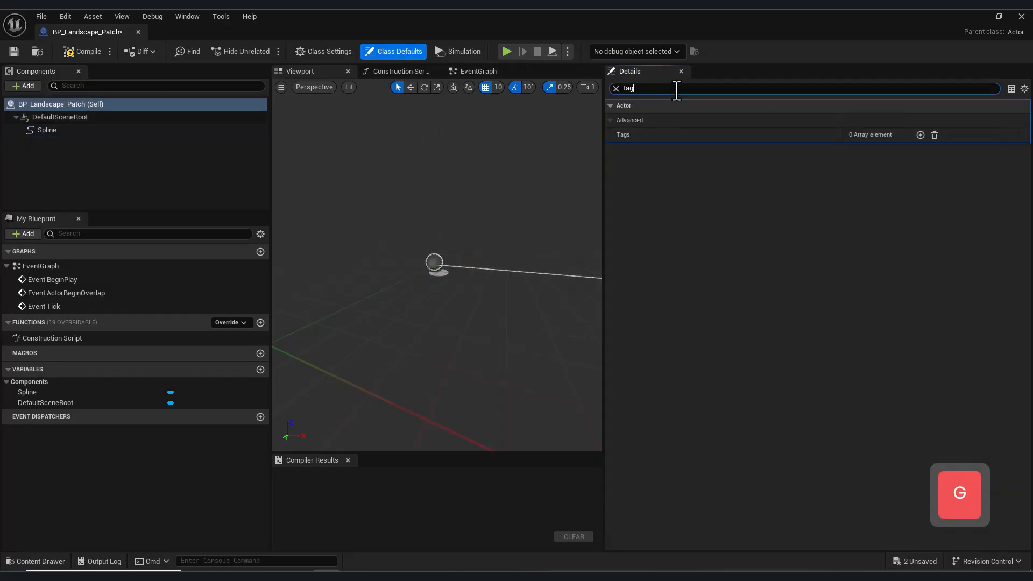
pyautogui.click(920, 135)
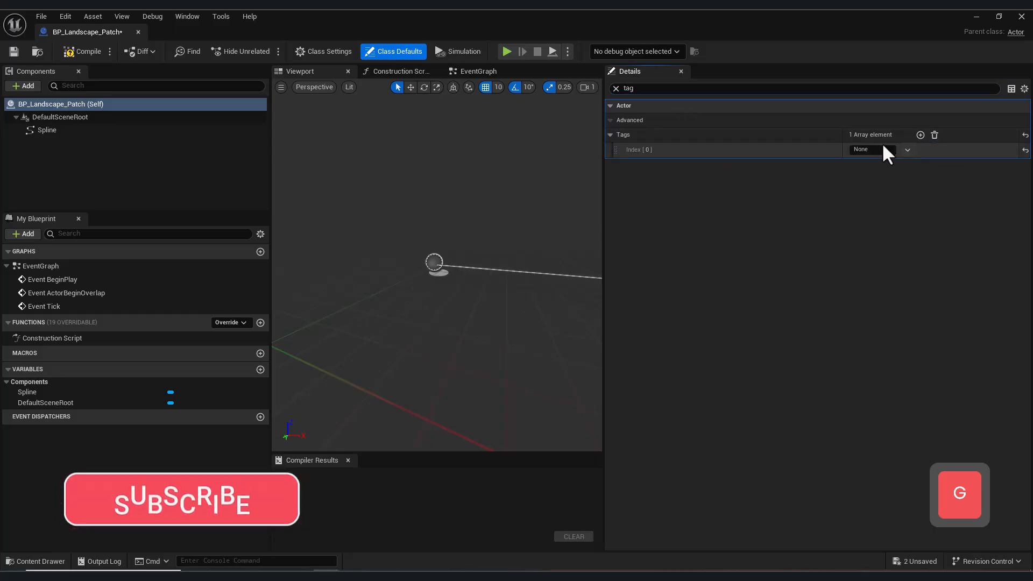
pyautogui.click(878, 150)
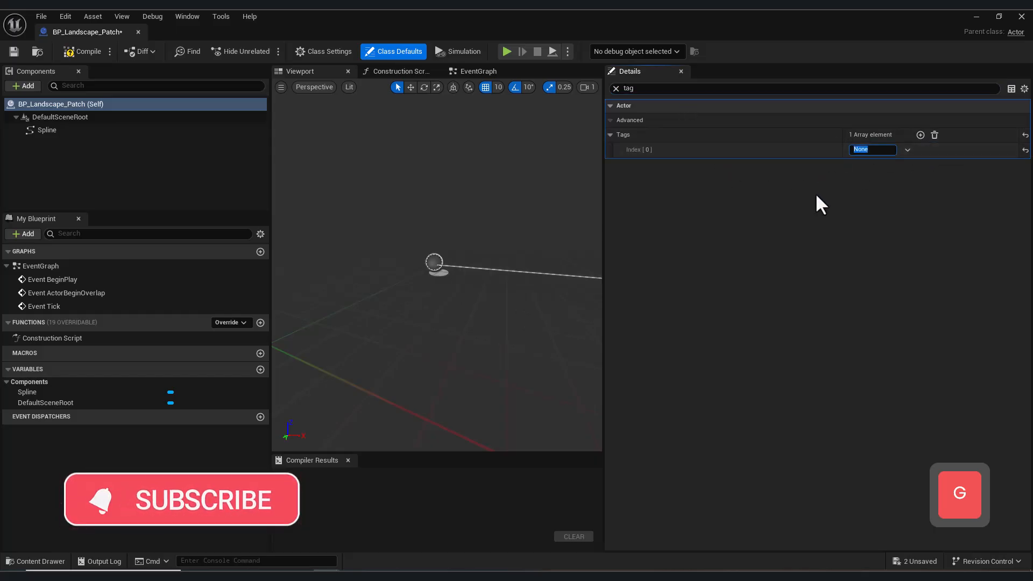
pyautogui.write('La')
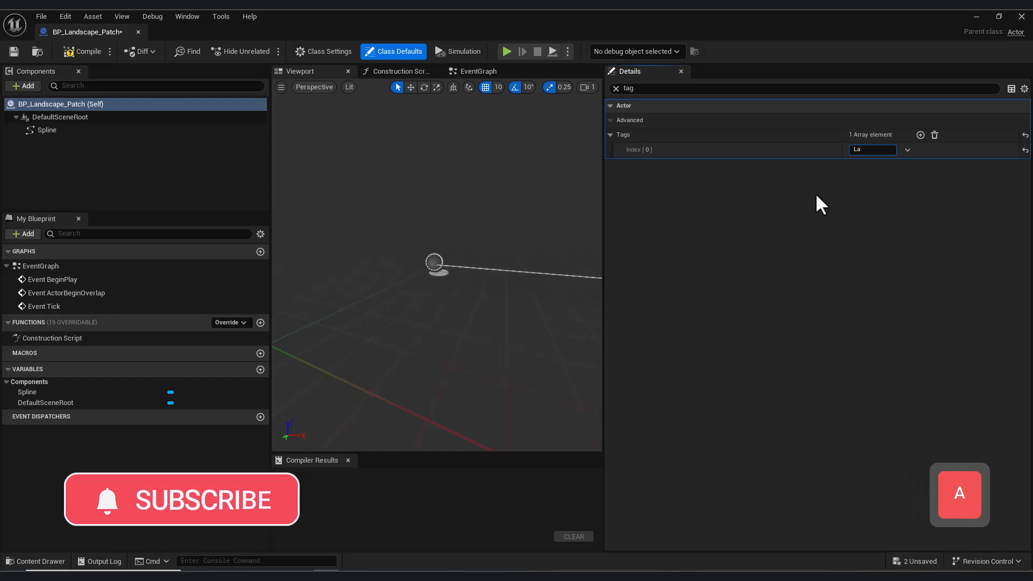
pyautogui.write('nd')
pyautogui.click(816, 193)
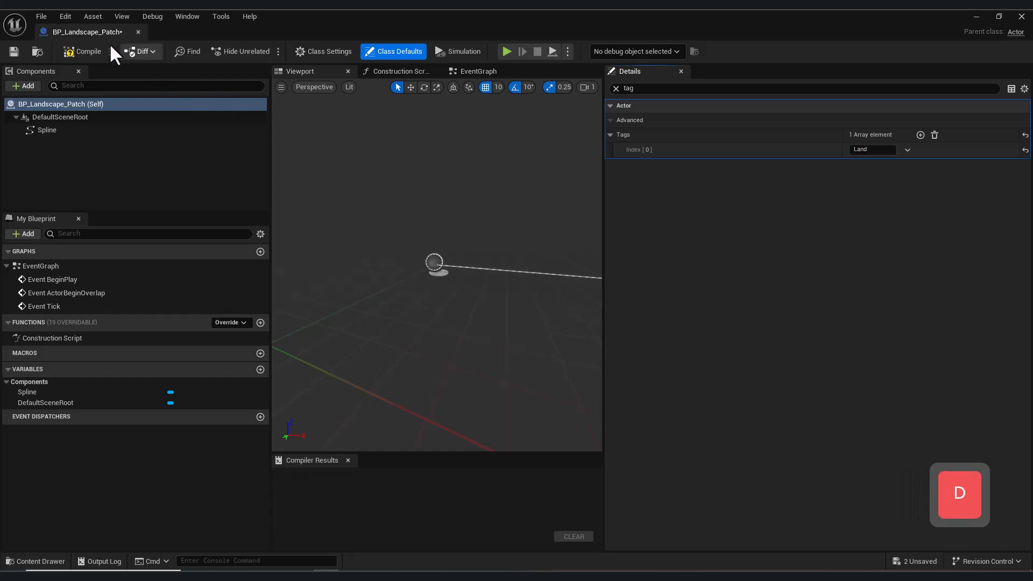
pyautogui.click(81, 52)
pyautogui.click(15, 51)
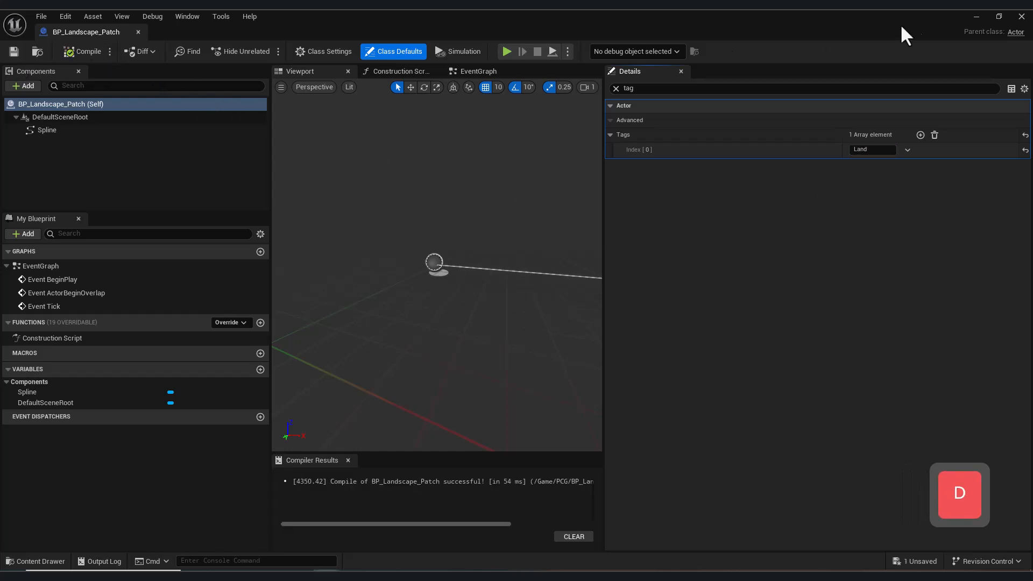
# Open the War_Zone_PCg graph from the PCG folder and add a Get Spline Data node below the Input node.
pyautogui.click(977, 17)
pyautogui.click(22, 561)
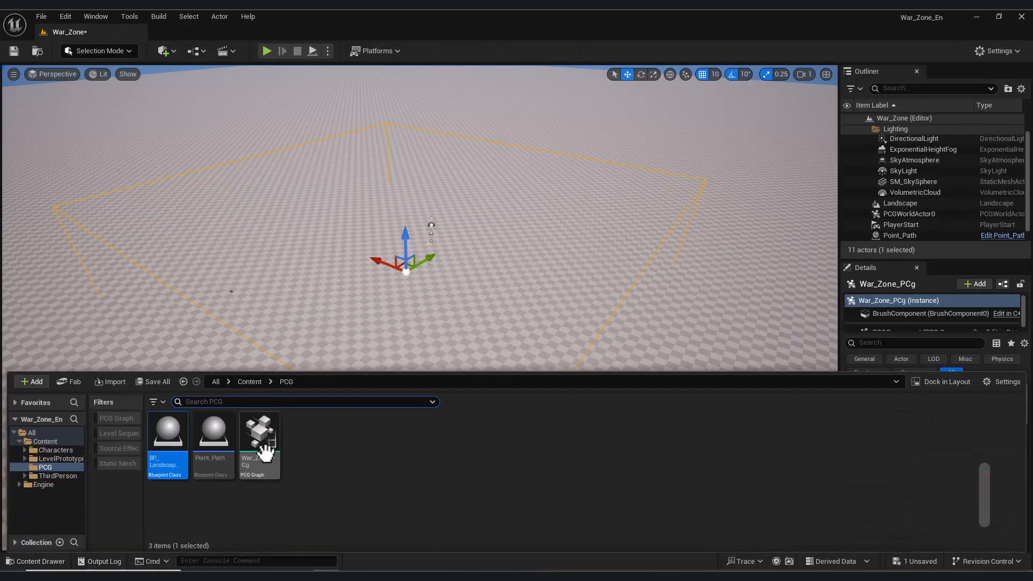
pyautogui.doubleClick(258, 436)
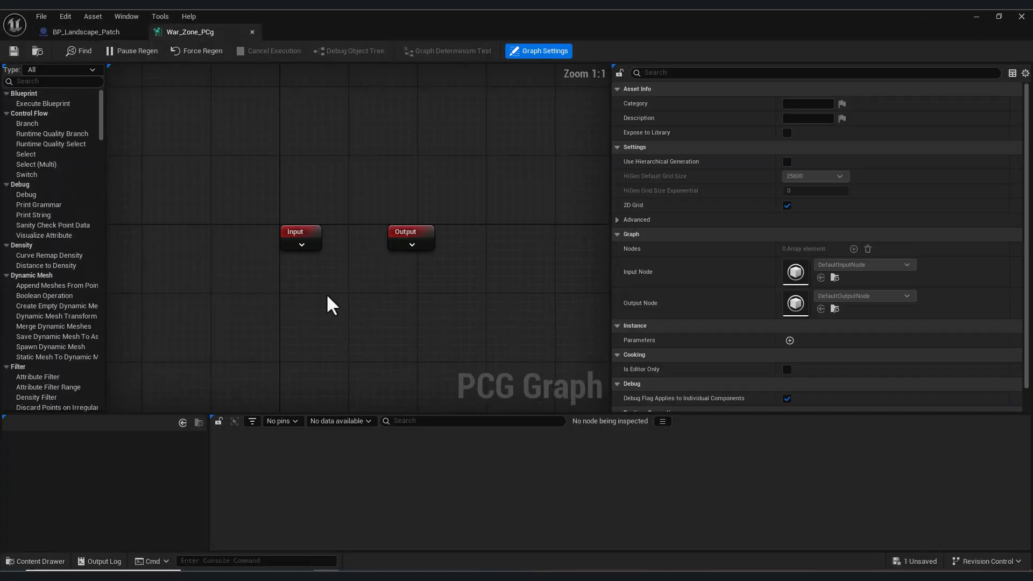
pyautogui.rightClick(293, 264)
pyautogui.write('ge')
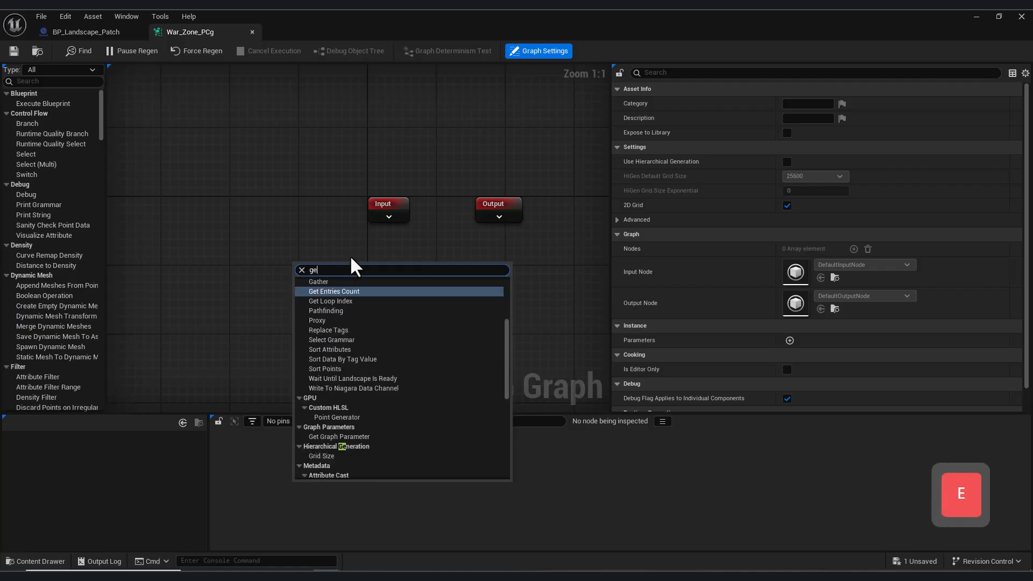
pyautogui.write('t s')
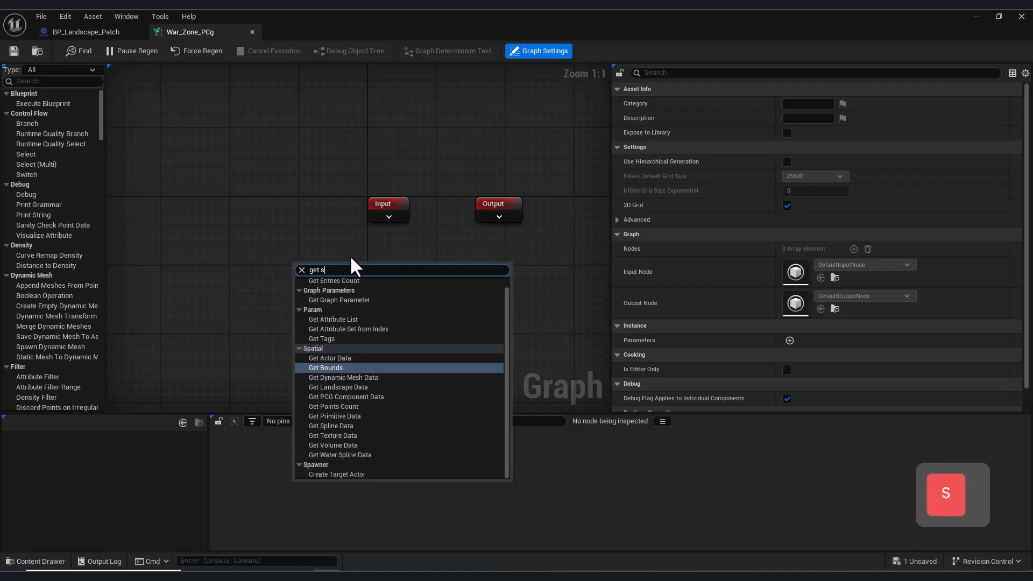
pyautogui.write('pl')
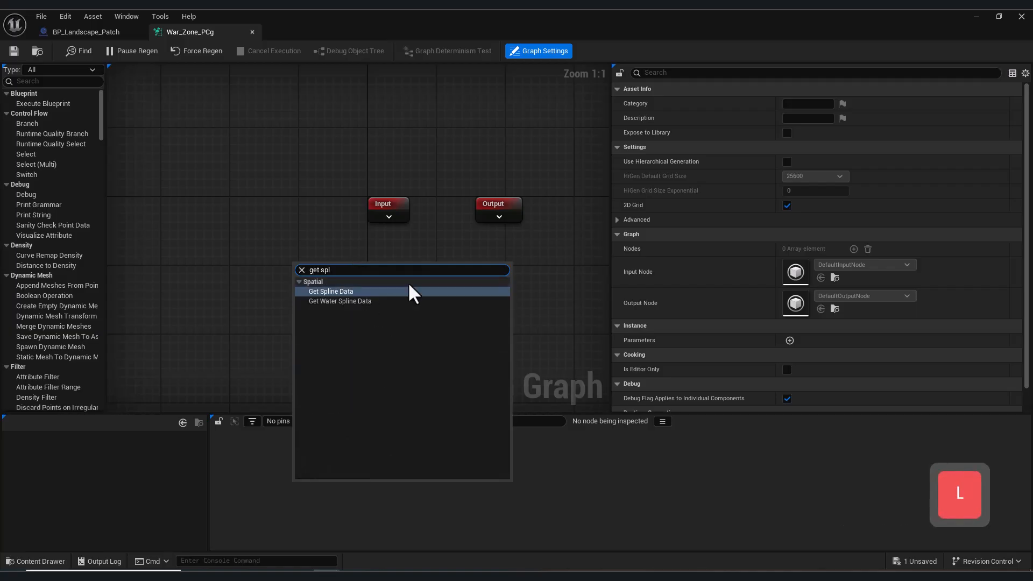
pyautogui.click(351, 294)
pyautogui.moveTo(339, 268); pyautogui.dragTo(283, 266)
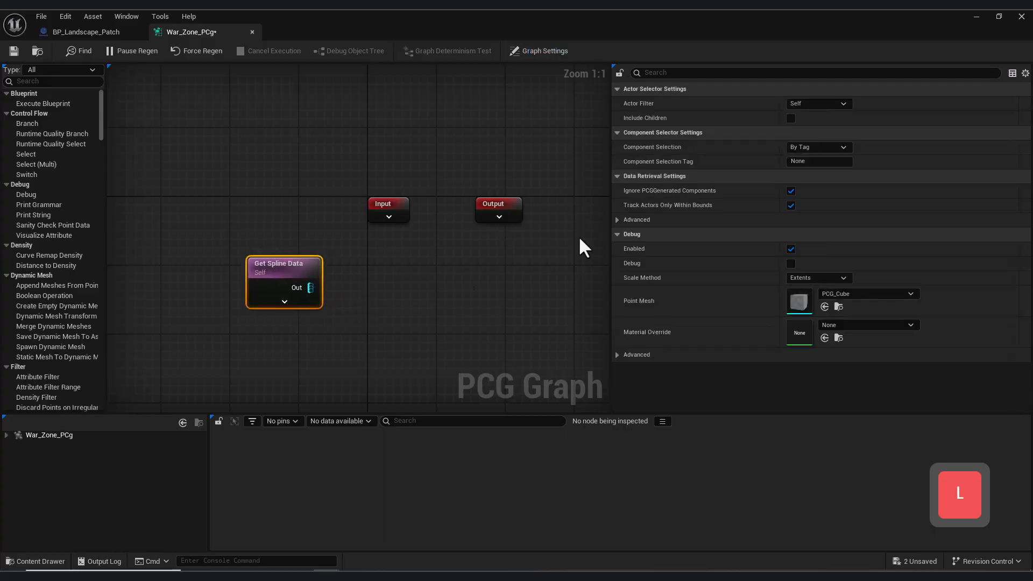
# Set Get Spline Data's actor filter to All World Actors with the actor selection tag Land, and save the graph.
pyautogui.click(818, 103)
pyautogui.click(823, 141)
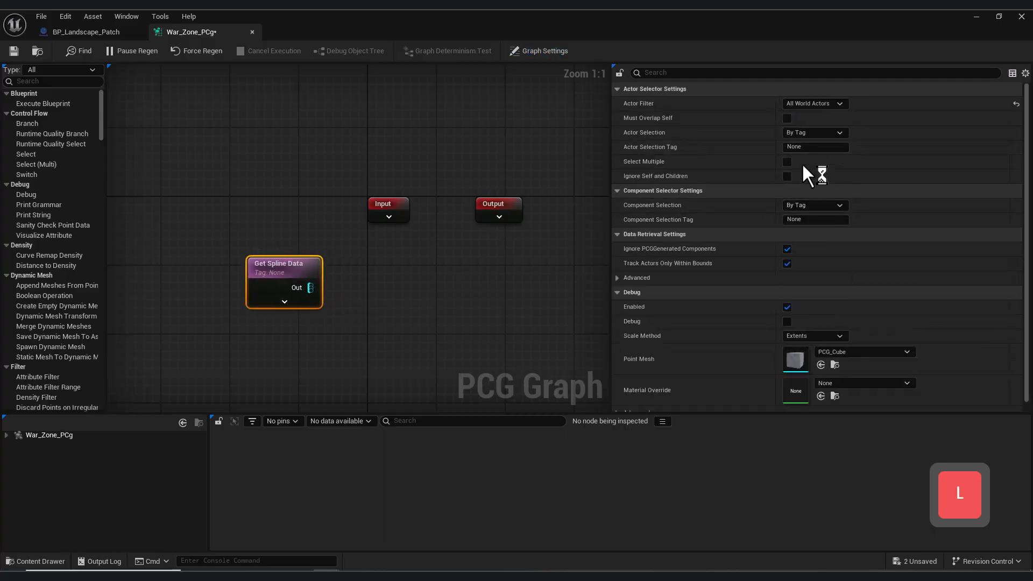
pyautogui.click(813, 147)
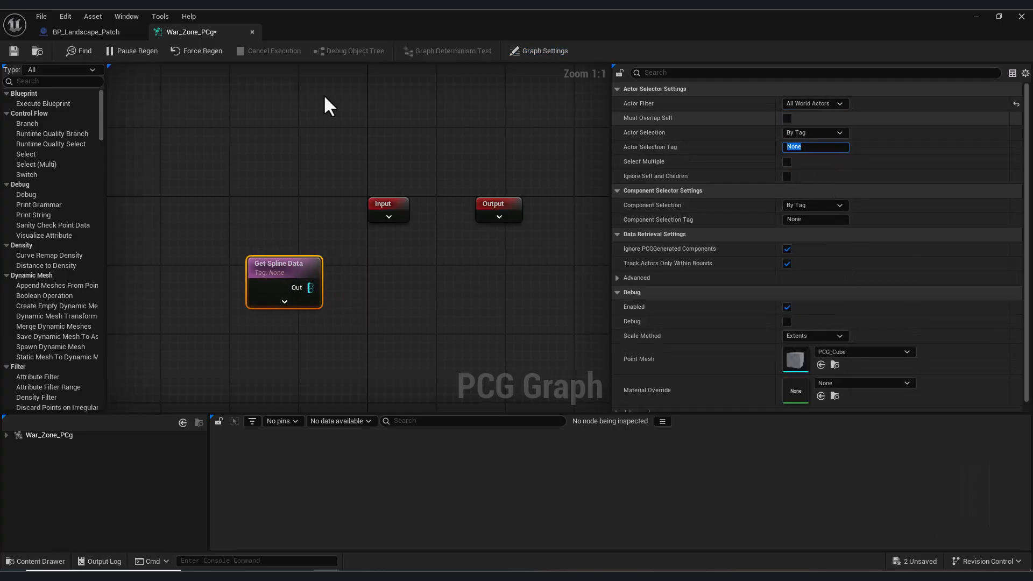
pyautogui.click(87, 33)
pyautogui.click(868, 149)
pyautogui.hotkey('ctrl', 'c')
pyautogui.click(183, 33)
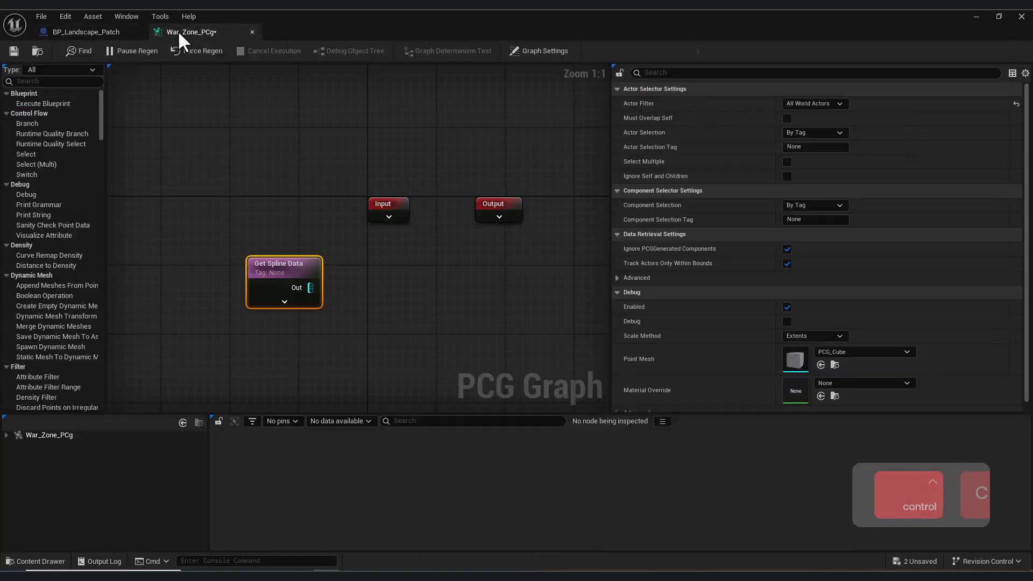
pyautogui.hotkey('ctrl', 'v')
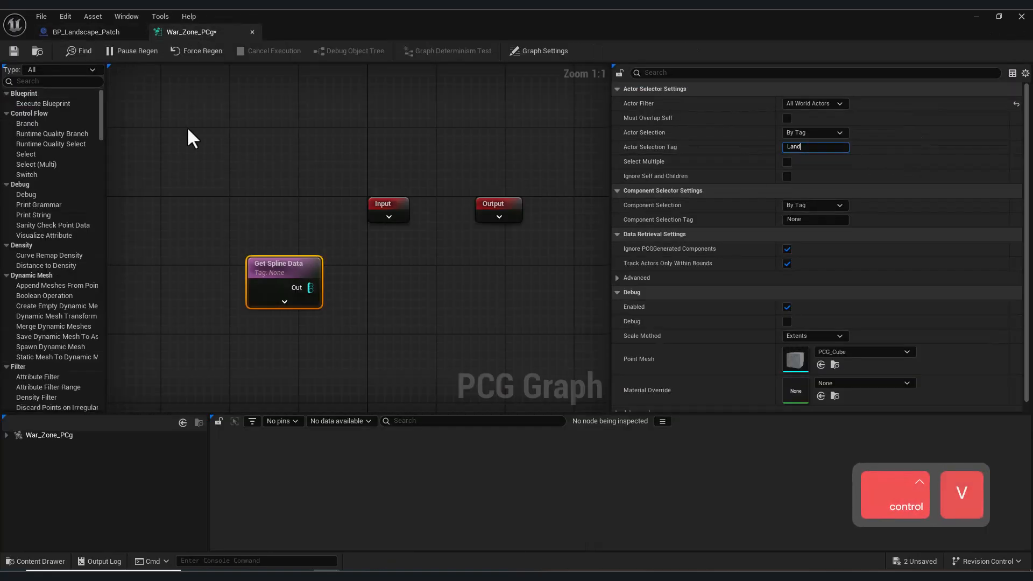
pyautogui.click(192, 139)
pyautogui.click(14, 51)
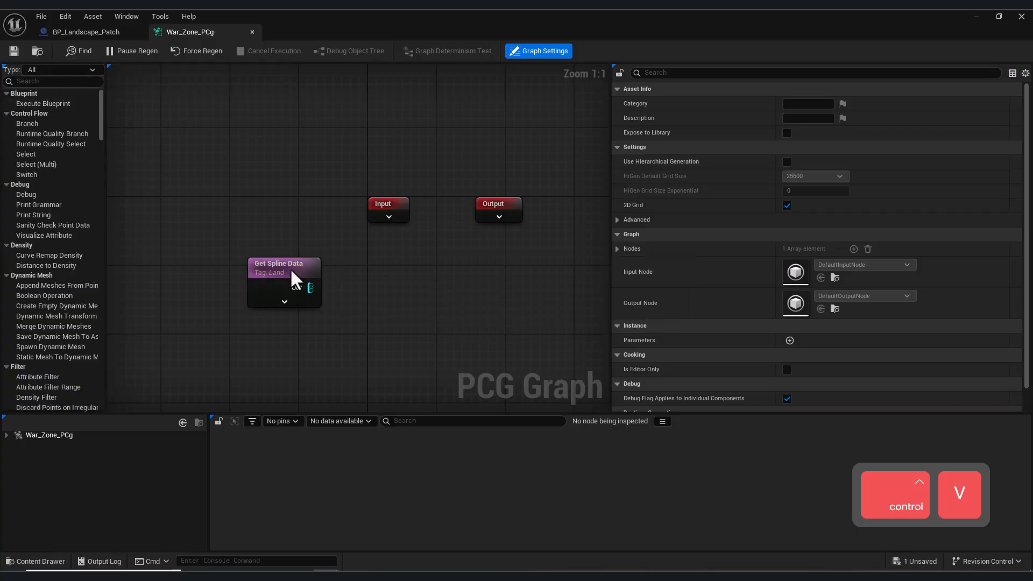
# Place the BP_Landscape_Patch blueprint from the PCG folder in the level, inside the War_Zone_PCg volume.
pyautogui.click(978, 21)
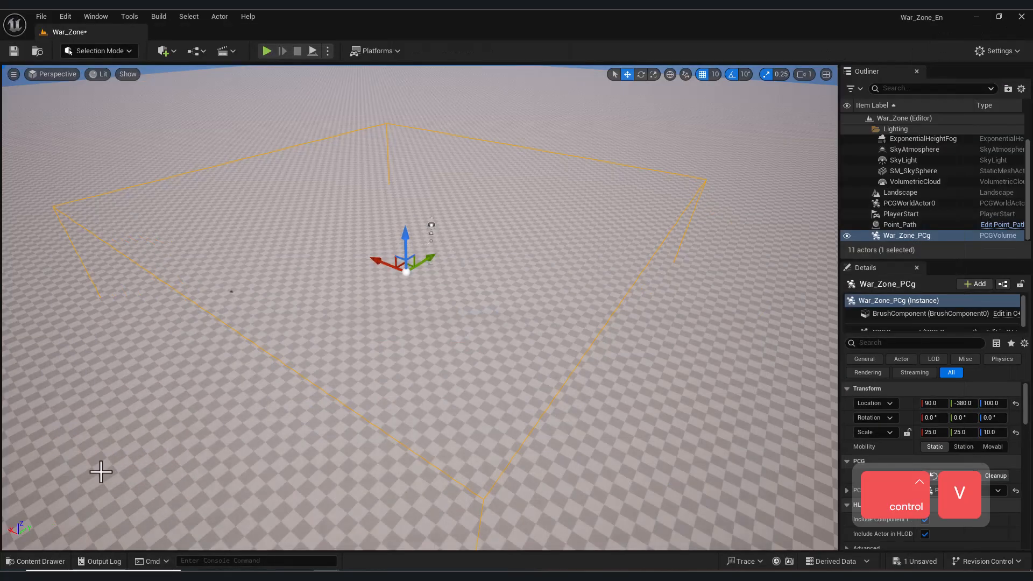
pyautogui.click(50, 561)
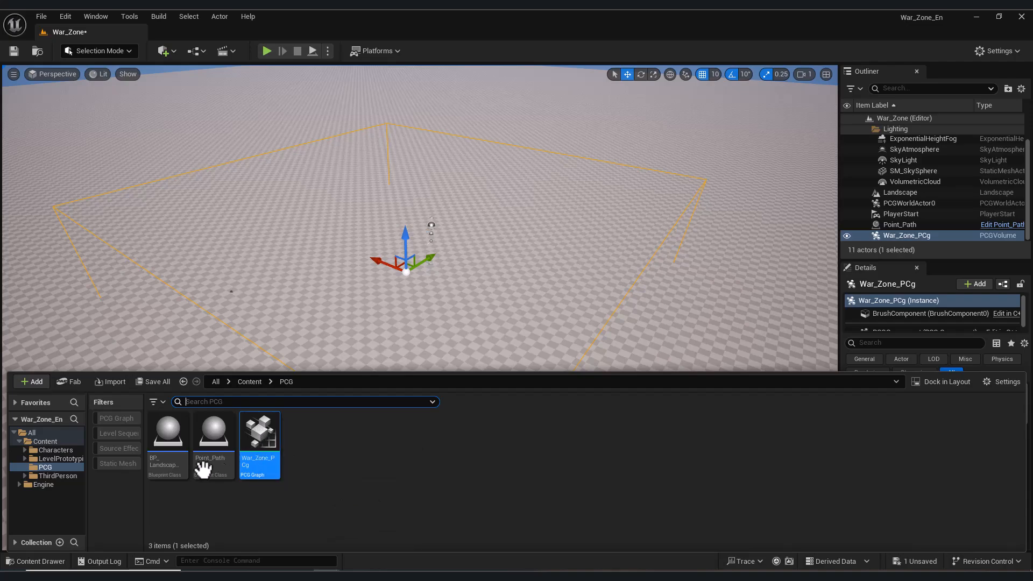
pyautogui.moveTo(169, 437); pyautogui.dragTo(398, 292)
pyautogui.press('a')
pyautogui.press('w')
pyautogui.moveTo(405, 323); pyautogui.dragTo(489, 303, button='right')
# Lengthen BP_Landscape_Patch's spline by moving its end point well away from the start point.
pyautogui.click(510, 245)
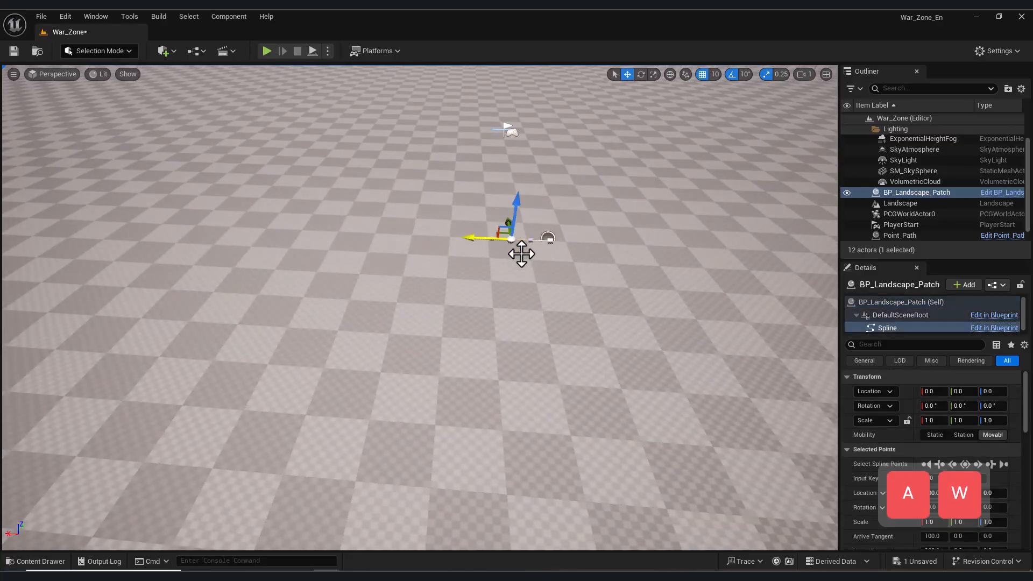
pyautogui.moveTo(482, 235); pyautogui.dragTo(509, 232, button='right')
pyautogui.moveTo(529, 238); pyautogui.dragTo(269, 210)
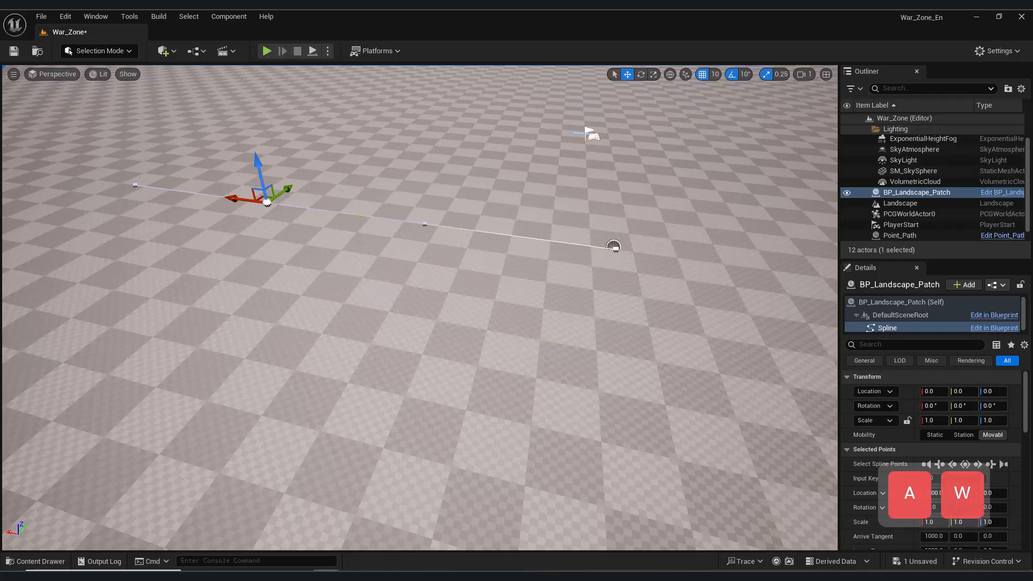
# Show the War_Zone_PCg graph in a smaller window beside the level and enable debug on Get Spline Data.
pyautogui.click(387, 541)
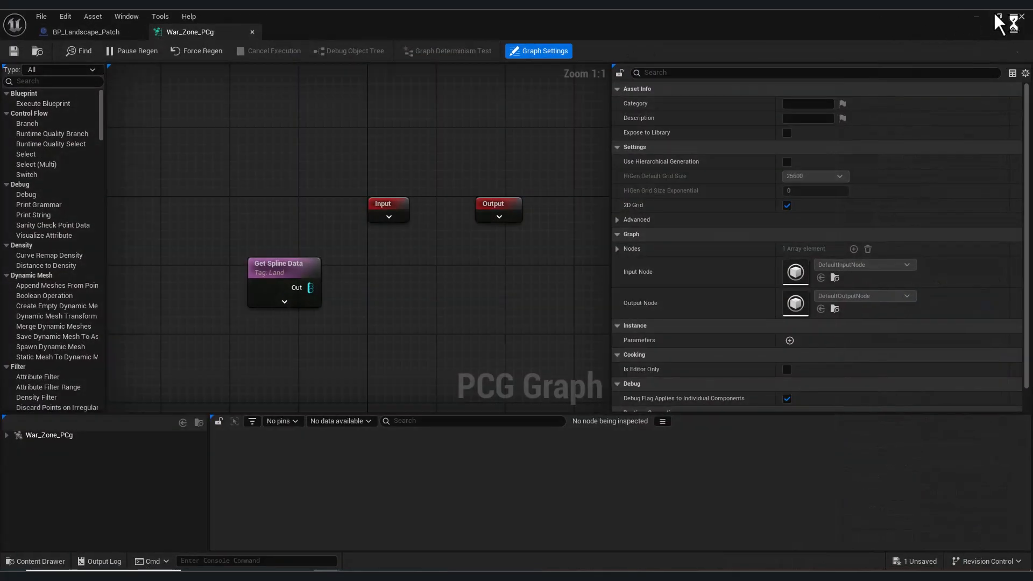
pyautogui.click(998, 16)
pyautogui.moveTo(676, 127); pyautogui.dragTo(847, 140)
pyautogui.click(780, 382)
pyautogui.press('d')
# Extend the landscape patch spline with two more points duplicated from its end, forming a four-point U-shaped curve.
pyautogui.press('s')
pyautogui.moveTo(231, 301)
pyautogui.mouseDown(button='right')
pyautogui.moveTo(218, 300)
pyautogui.moveTo(231, 301)
pyautogui.mouseUp(button='right')
pyautogui.press('a')
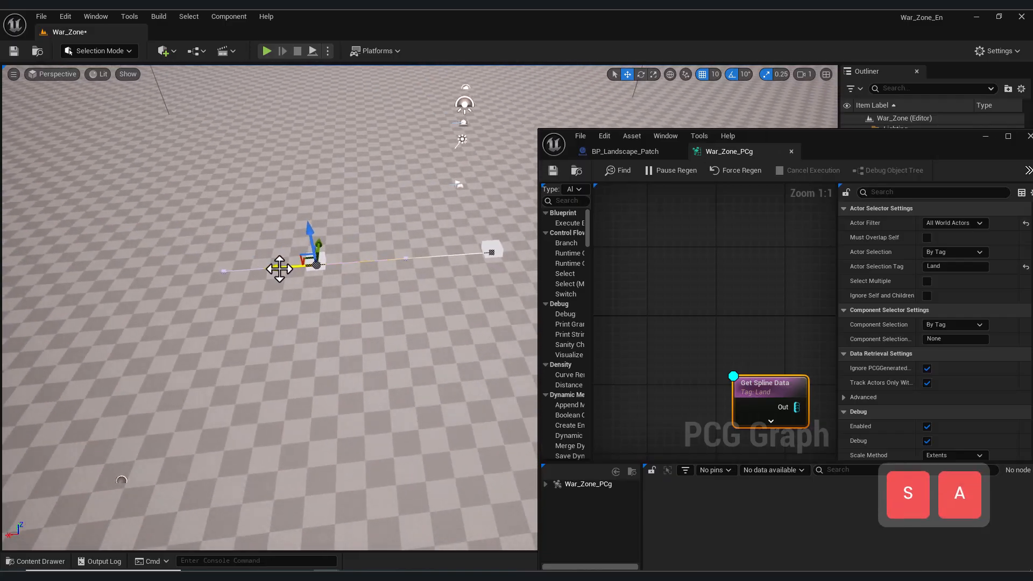
pyautogui.keyDown('alt'); pyautogui.moveTo(246, 273); pyautogui.dragTo(250, 367); pyautogui.keyUp('alt')
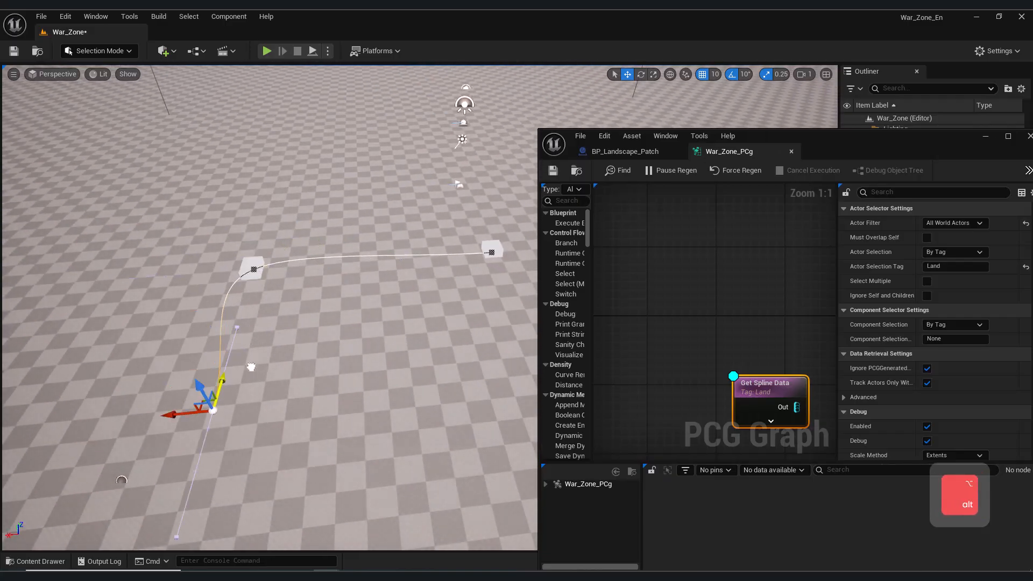
pyautogui.moveTo(325, 386); pyautogui.dragTo(321, 389, button='right')
pyautogui.press('s')
pyautogui.keyDown('alt'); pyautogui.moveTo(219, 364); pyautogui.dragTo(394, 375); pyautogui.keyUp('alt')
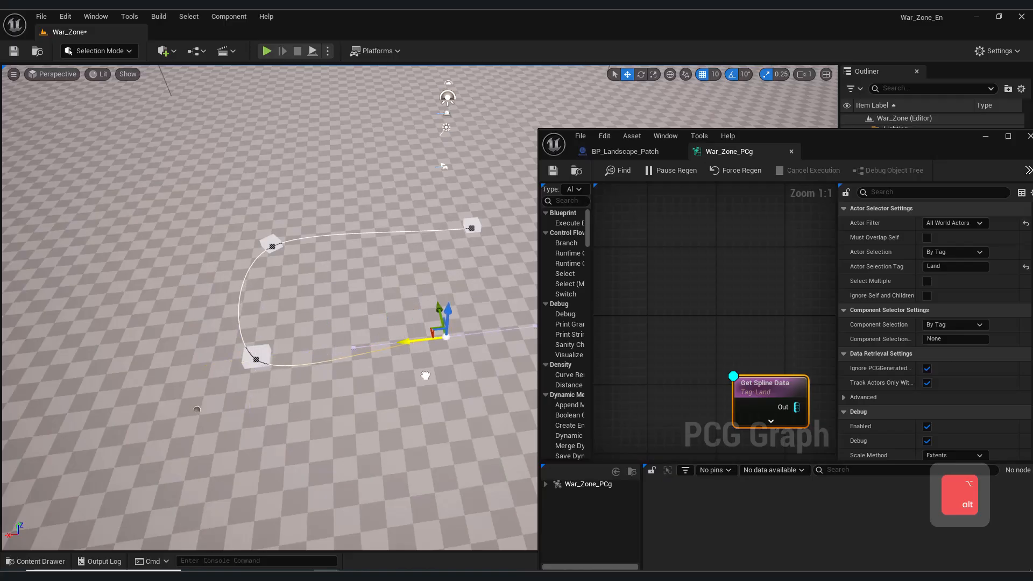
# Turn on Closed Loop for the landscape patch spline and move the graph window back beside the level.
pyautogui.moveTo(914, 159); pyautogui.dragTo(614, 98)
pyautogui.scroll(-3, 867, 287)
pyautogui.scroll(-3, 905, 446)
pyautogui.scroll(-2, 906, 447)
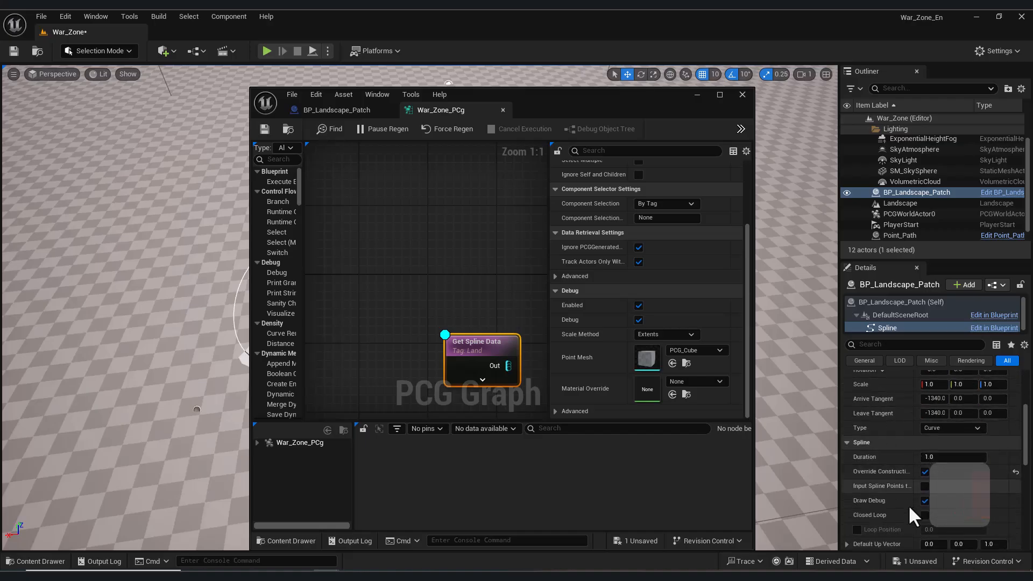
pyautogui.moveTo(532, 99); pyautogui.dragTo(822, 131)
pyautogui.press('a')
pyautogui.moveTo(388, 367); pyautogui.dragTo(441, 365, button='right')
pyautogui.press('w')
pyautogui.press('s')
# Toggle Get Spline Data's debug display and move the node further away from the Input node.
pyautogui.moveTo(775, 374); pyautogui.dragTo(688, 312)
pyautogui.press('d')
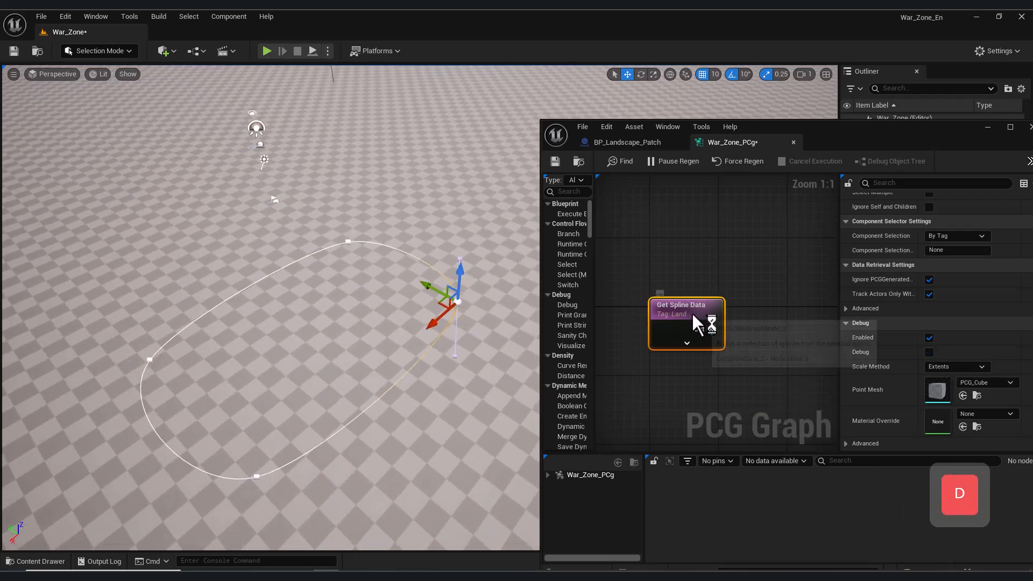
pyautogui.moveTo(705, 315); pyautogui.dragTo(627, 265, button='right')
pyautogui.moveTo(611, 276); pyautogui.dragTo(628, 361)
pyautogui.moveTo(671, 369); pyautogui.dragTo(659, 284, button='right')
pyautogui.scroll(2, 1014, 336)
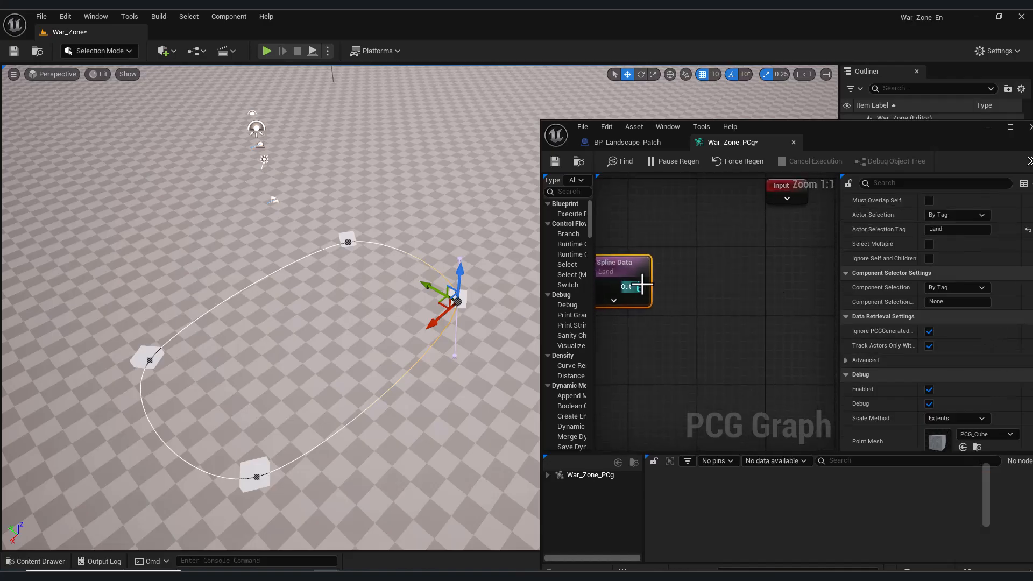
# Add a Spline Sampler node fed by the Get Spline Data output.
pyautogui.moveTo(720, 314); pyautogui.dragTo(719, 314)
pyautogui.write('spli')
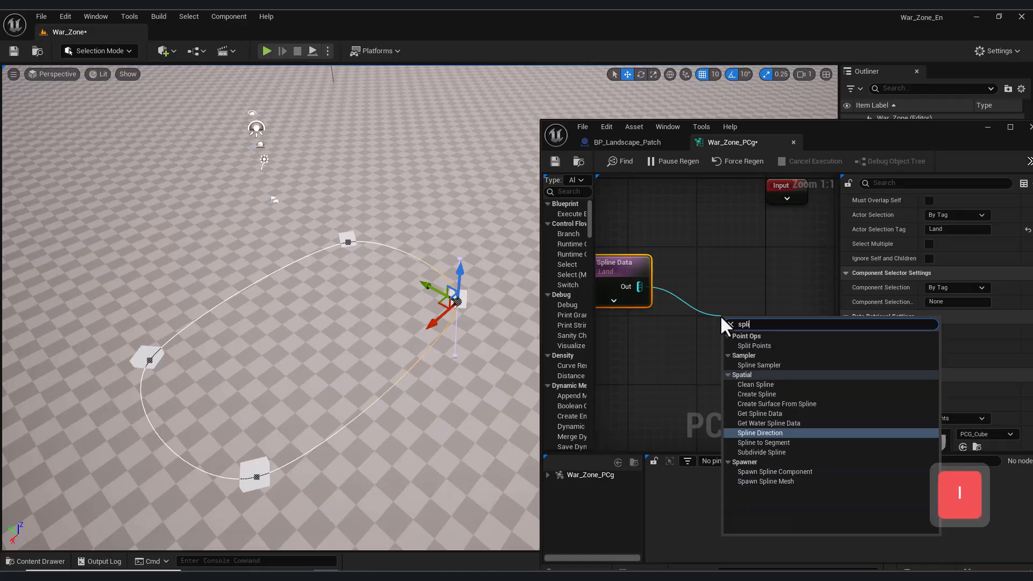
pyautogui.click(775, 365)
pyautogui.moveTo(768, 320); pyautogui.dragTo(752, 288)
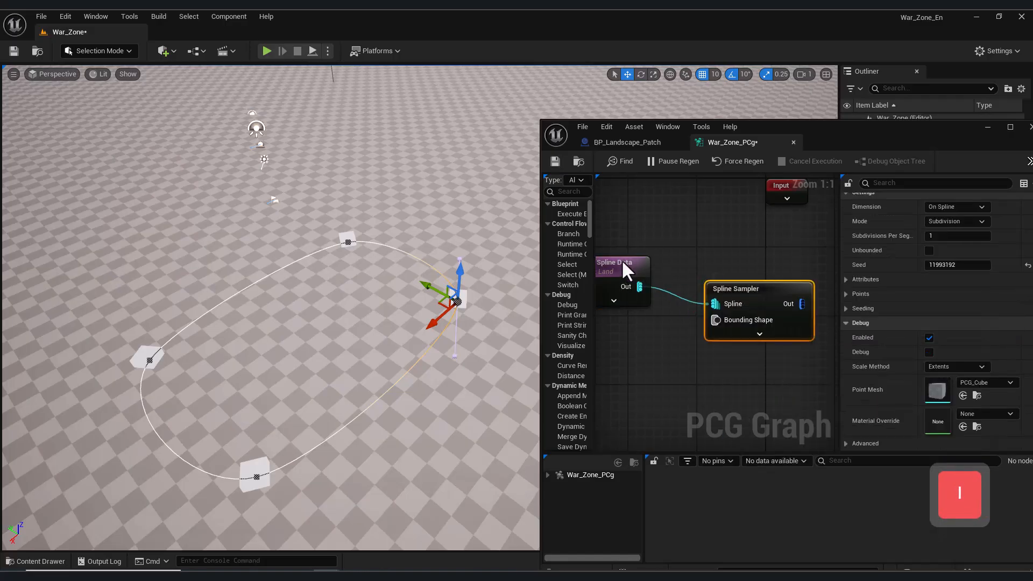
# Switch the debug display from Get Spline Data to Spline Sampler and set the sampler's dimension to On Interior.
pyautogui.click(622, 261)
pyautogui.click(756, 292)
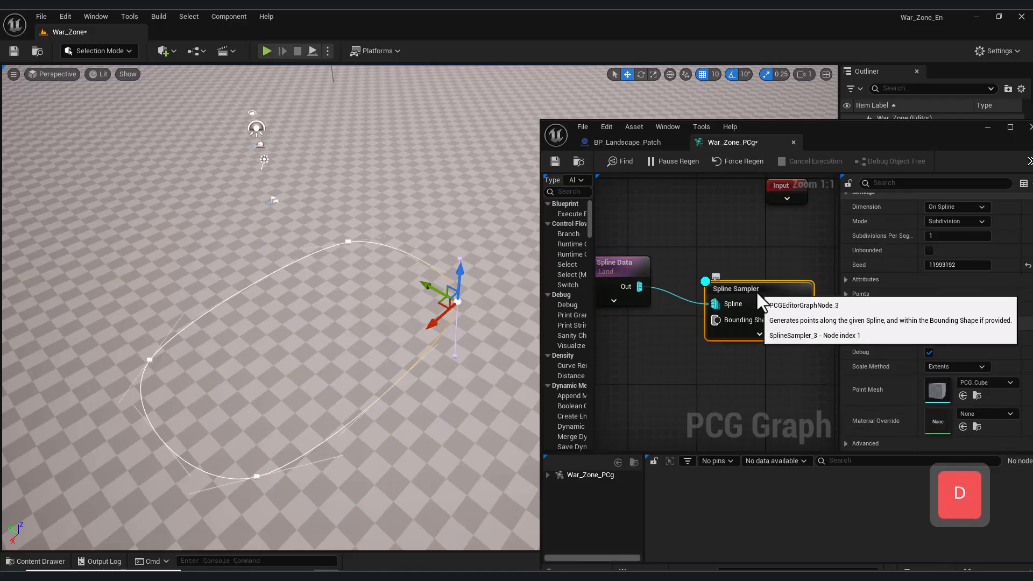
pyautogui.click(952, 207)
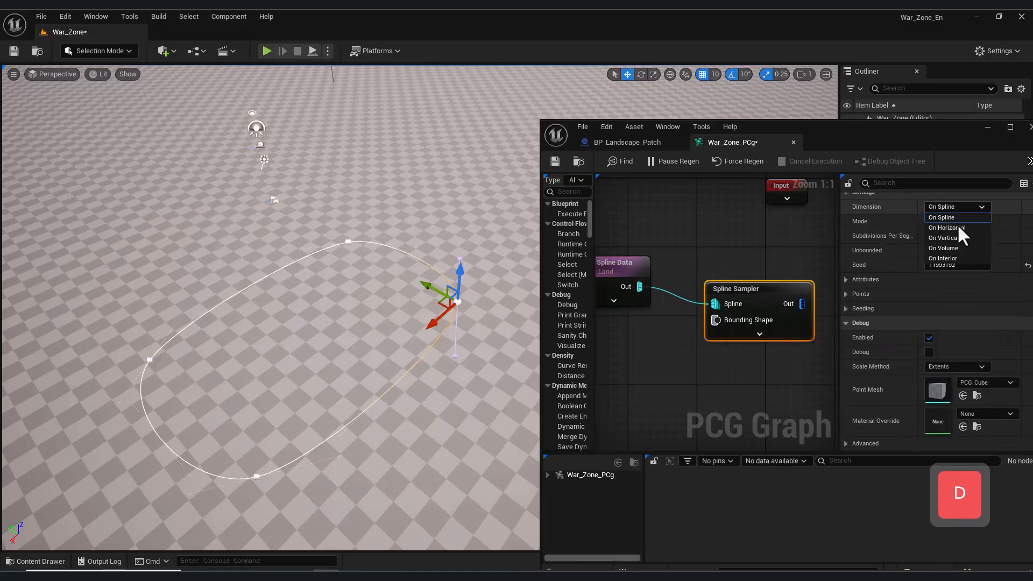
pyautogui.click(952, 257)
# Move the selected point of the landscape patch spline in the level to reshape the sampled interior area.
pyautogui.press('d')
pyautogui.press('s')
pyautogui.moveTo(446, 326)
pyautogui.mouseDown(button='right')
pyautogui.moveTo(457, 333)
pyautogui.moveTo(414, 355)
pyautogui.mouseUp(button='right')
pyautogui.press('q')
pyautogui.press('s')
pyautogui.press('d')
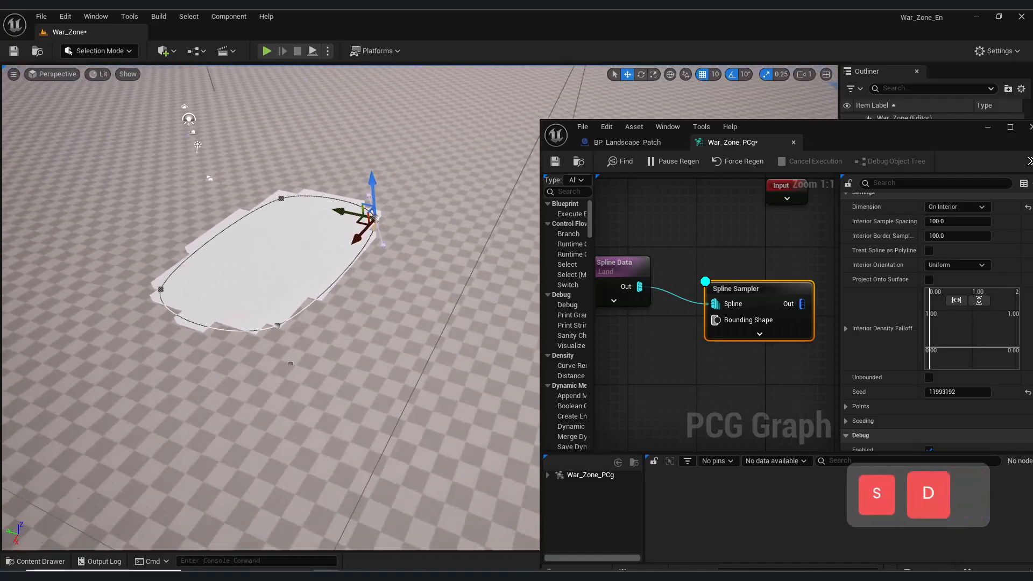
pyautogui.press('a')
pyautogui.moveTo(373, 220); pyautogui.dragTo(457, 293)
# Move a point of the landscape patch spline in the level outward to enlarge the sampled interior area.
pyautogui.click(347, 323)
pyautogui.click(351, 317)
pyautogui.click(352, 318)
pyautogui.click(385, 307)
pyautogui.click(382, 313)
pyautogui.click(382, 312)
pyautogui.moveTo(382, 312); pyautogui.dragTo(458, 202, button='right')
pyautogui.press('w')
pyautogui.press('a')
pyautogui.click(486, 178)
pyautogui.click(487, 178)
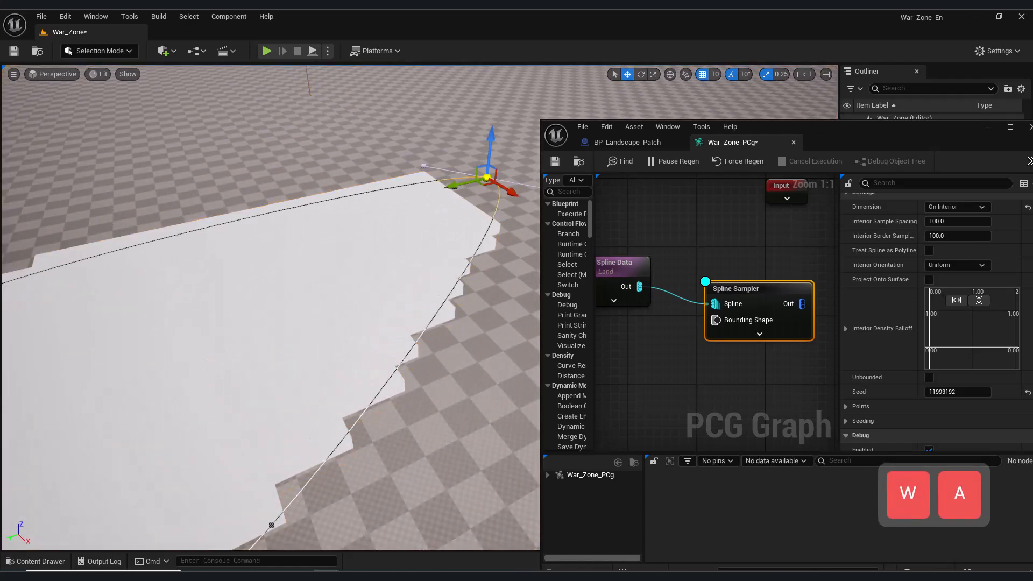
pyautogui.press('s')
pyautogui.moveTo(272, 526); pyautogui.dragTo(303, 383, button='right')
pyautogui.moveTo(305, 370); pyautogui.dragTo(553, 295)
# Move the neighbouring spline point outward on the near side of the landscape patch to widen its outline.
pyautogui.press('s')
pyautogui.moveTo(497, 302); pyautogui.dragTo(538, 293, button='right')
pyautogui.press('a')
pyautogui.moveTo(411, 328); pyautogui.dragTo(409, 360, button='right')
pyautogui.press('w')
pyautogui.click(345, 340)
pyautogui.moveTo(354, 358); pyautogui.dragTo(477, 503)
# Pull one more point of the landscape patch spline outward to extend the opposite side of the outline.
pyautogui.click(165, 305)
pyautogui.moveTo(166, 311); pyautogui.dragTo(8, 441)
pyautogui.moveTo(217, 429); pyautogui.dragTo(48, 379, button='right')
pyautogui.press('d')
pyautogui.press('w')
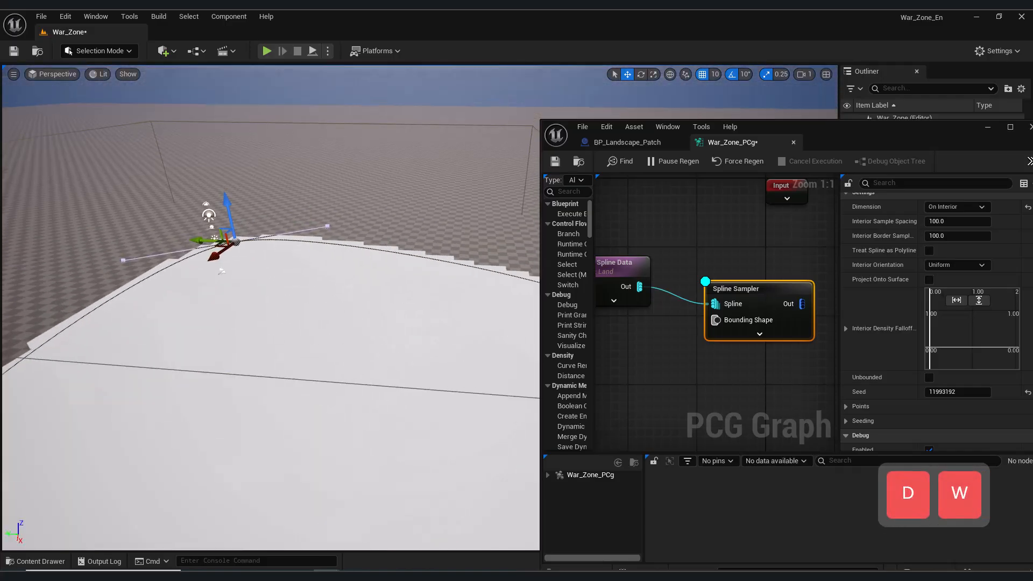
pyautogui.press('s')
# Add a Density Filter node fed by the Spline Sampler and switch the debug display from the sampler to the filter.
pyautogui.scroll(-2, 735, 266)
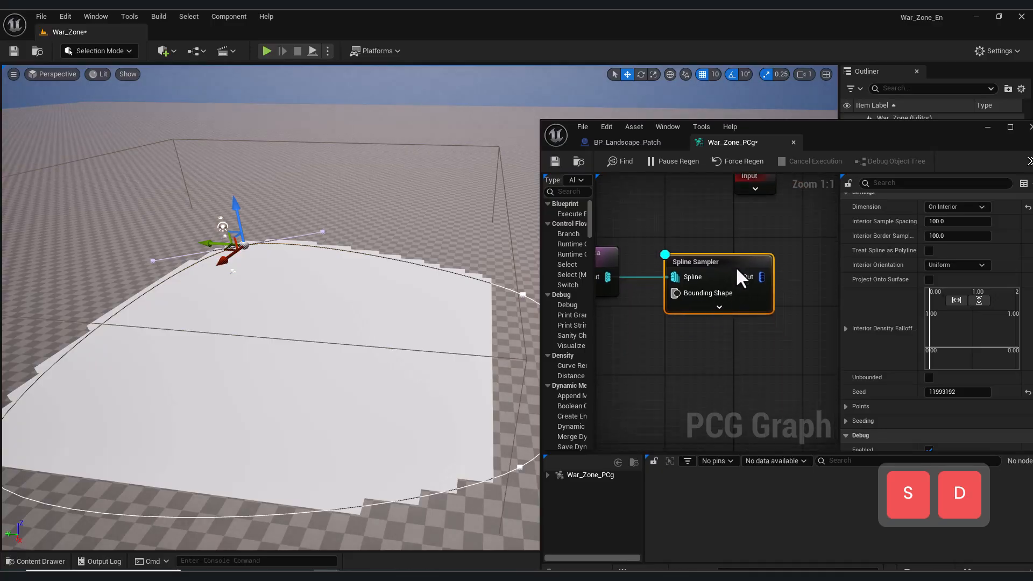
pyautogui.click(723, 347)
pyautogui.click(699, 290)
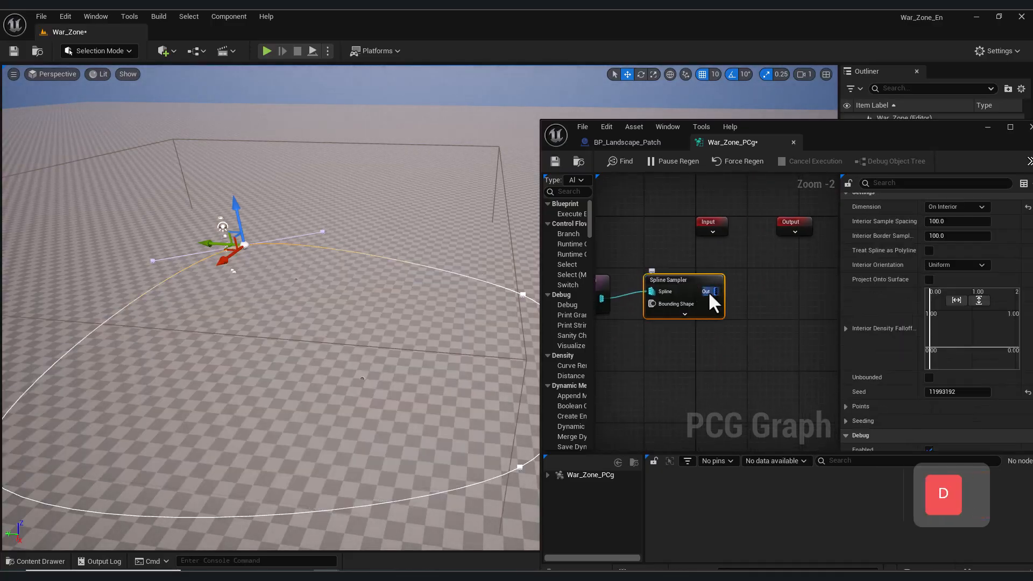
pyautogui.moveTo(720, 300); pyautogui.dragTo(704, 318, button='right')
pyautogui.moveTo(681, 287); pyautogui.dragTo(754, 305)
pyautogui.write('dens')
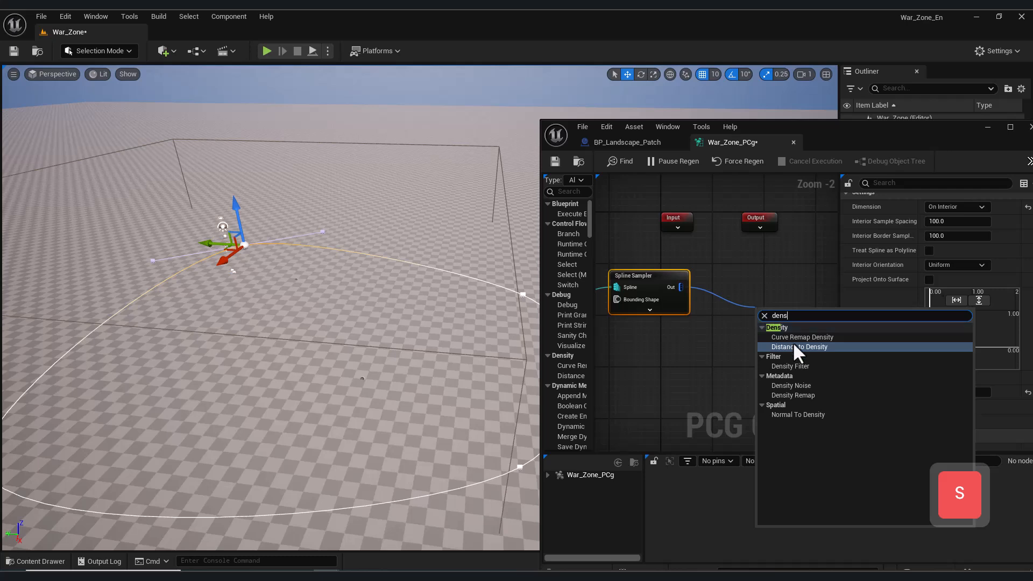
pyautogui.click(795, 366)
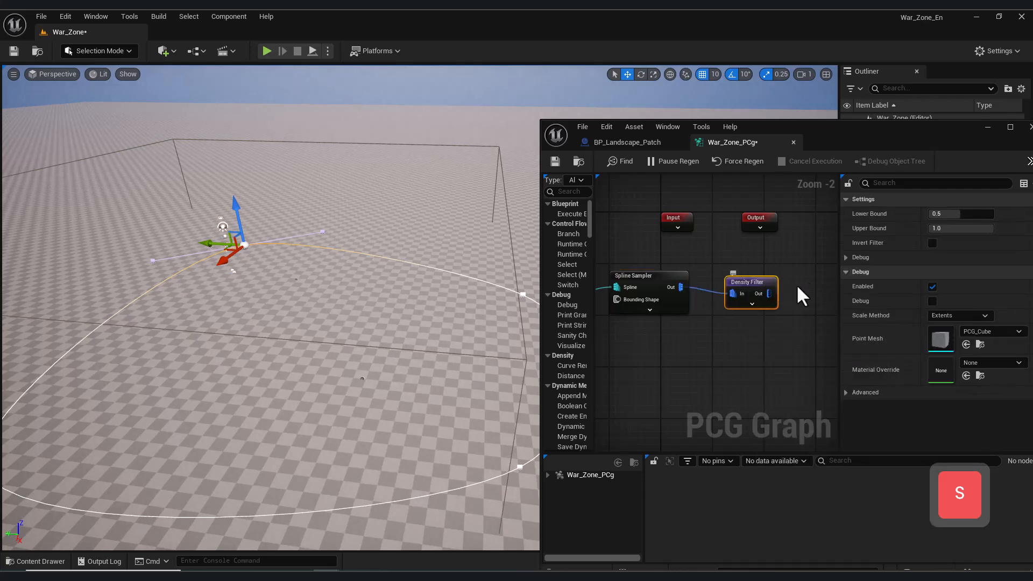
pyautogui.press('d')
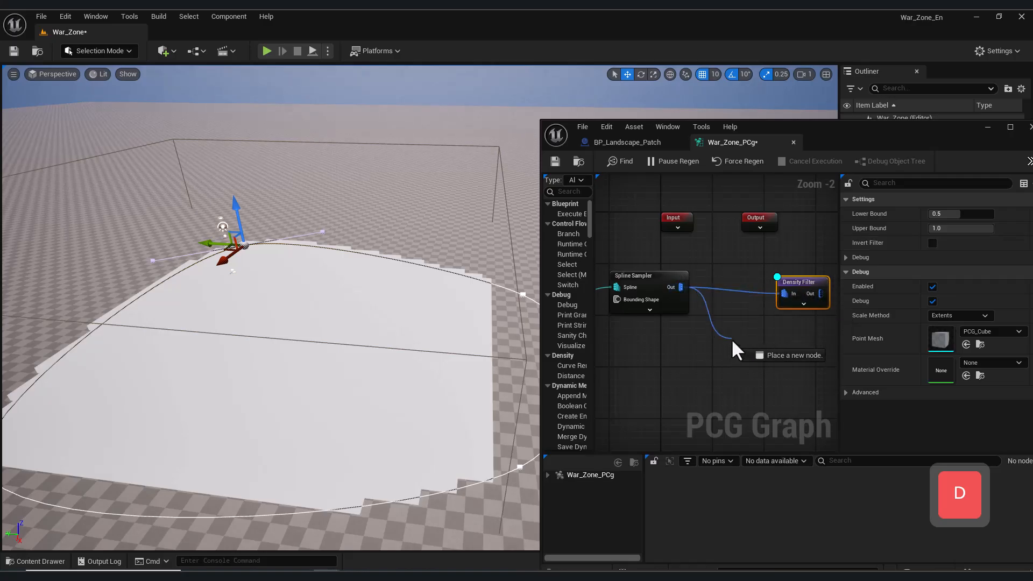
# Insert a Density Noise node between the Spline Sampler and the Density Filter, replacing their direct connection.
pyautogui.moveTo(730, 338); pyautogui.dragTo(731, 337)
pyautogui.write('dens')
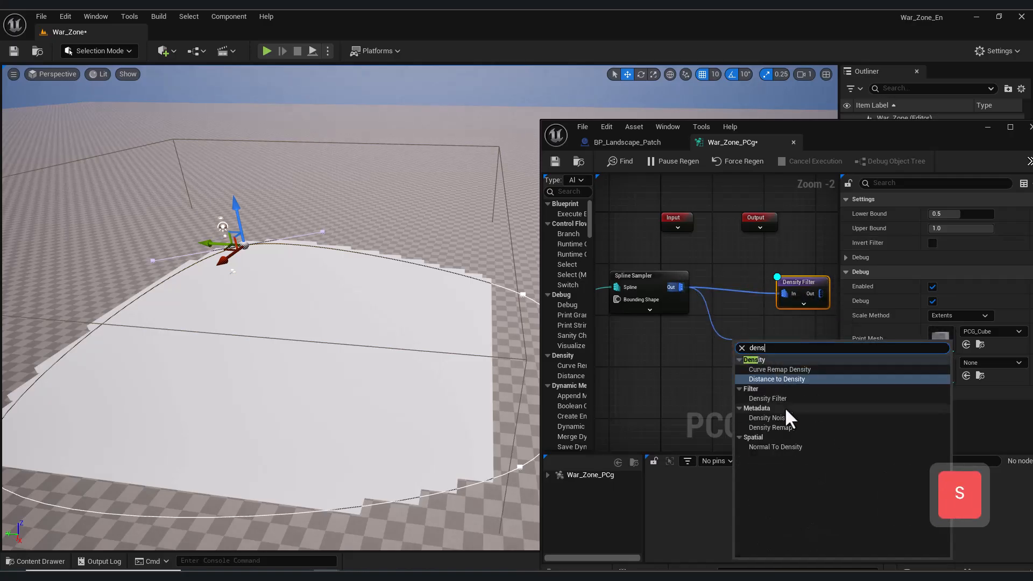
pyautogui.click(775, 418)
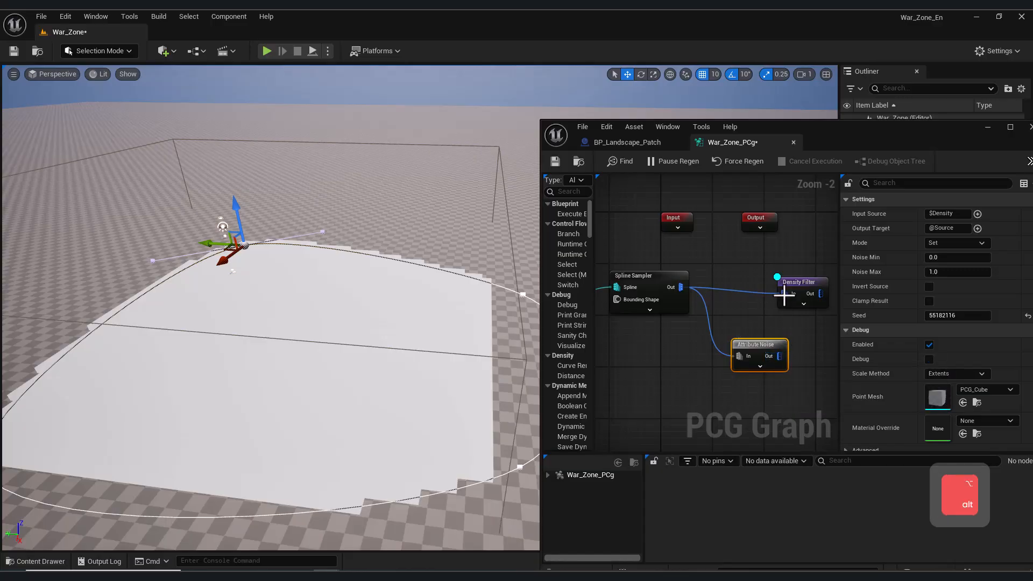
pyautogui.keyDown('alt'); pyautogui.click(783, 295); pyautogui.keyUp('alt')
pyautogui.moveTo(794, 304); pyautogui.dragTo(784, 294)
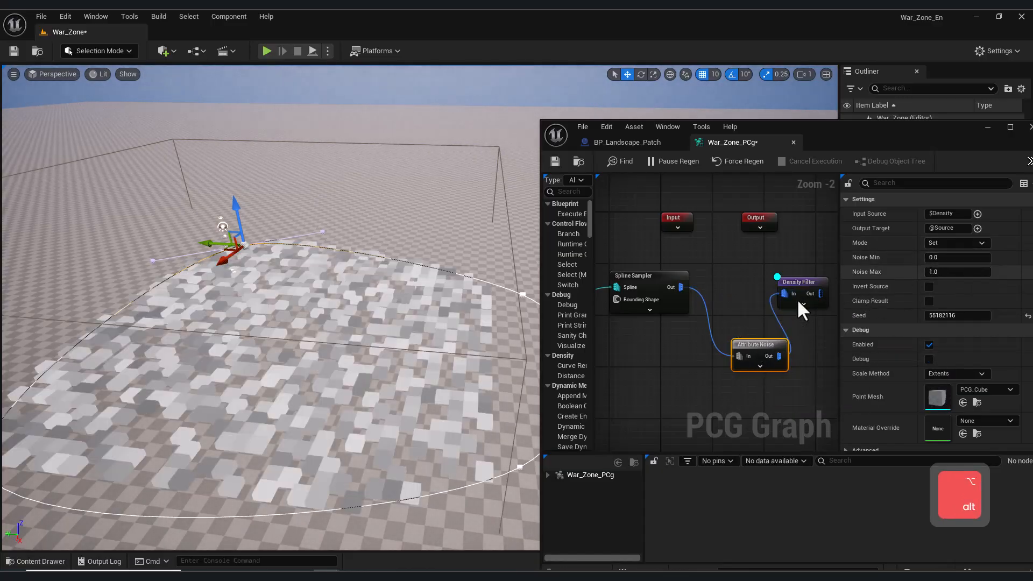
pyautogui.keyDown('alt'); pyautogui.click(795, 280); pyautogui.keyUp('alt')
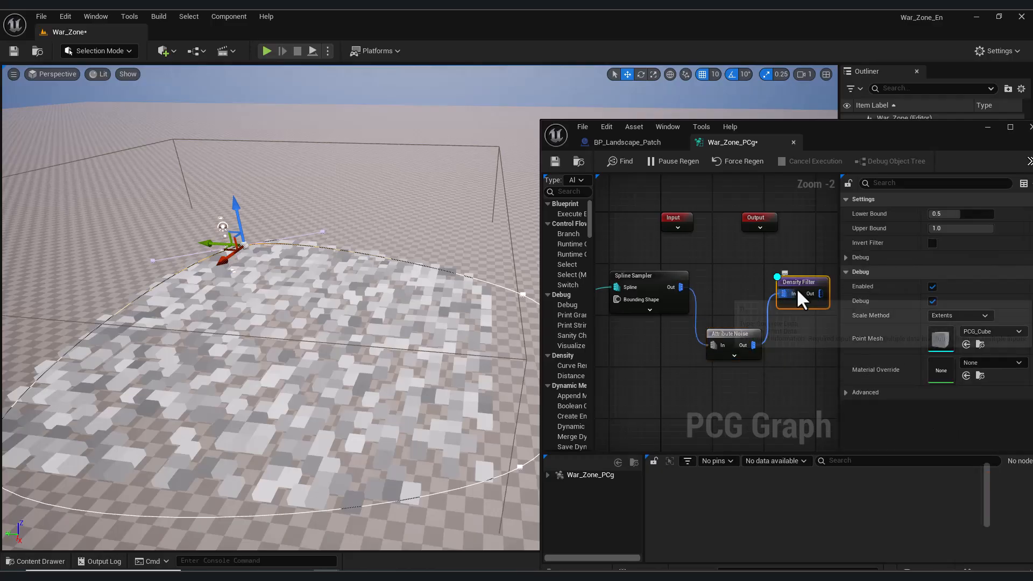
# Toggle the debug display on the Attribute Noise and Density Filter nodes and set the filter's lower bound to 0.920793.
pyautogui.click(731, 336)
pyautogui.press('d')
pyautogui.press('d')
pyautogui.click(804, 275)
pyautogui.press('d')
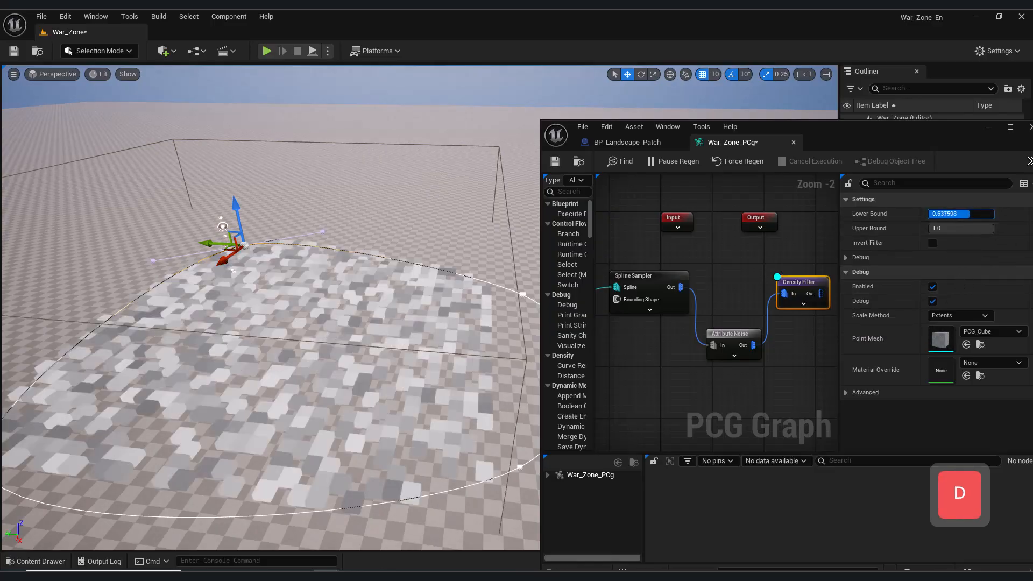
pyautogui.moveTo(986, 213); pyautogui.dragTo(974, 215)
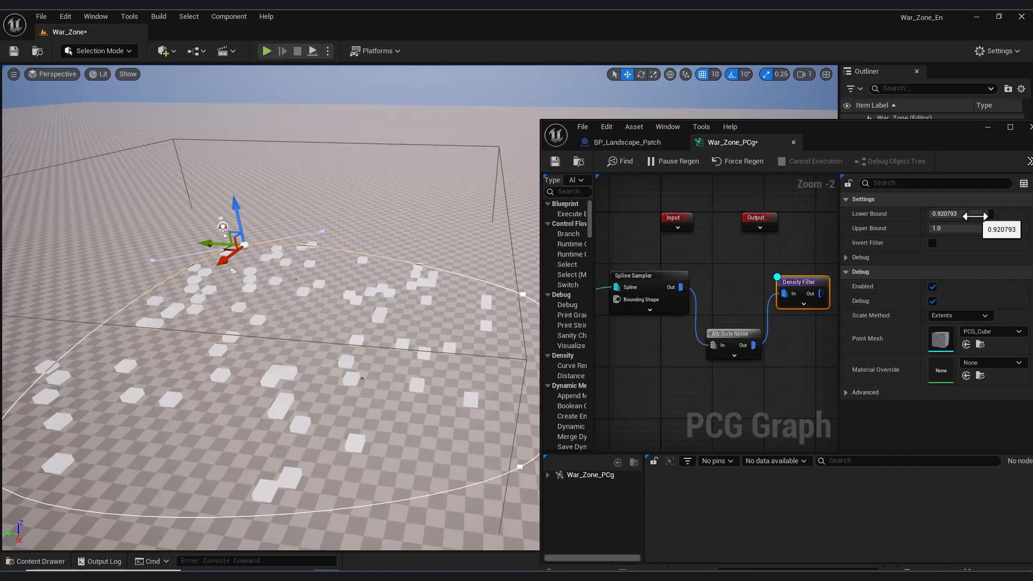
# Add a Spawn Actor node fed by the Density Filter output.
pyautogui.click(645, 277)
pyautogui.moveTo(762, 355); pyautogui.dragTo(674, 311, button='right')
pyautogui.moveTo(724, 250); pyautogui.dragTo(720, 317, button='right')
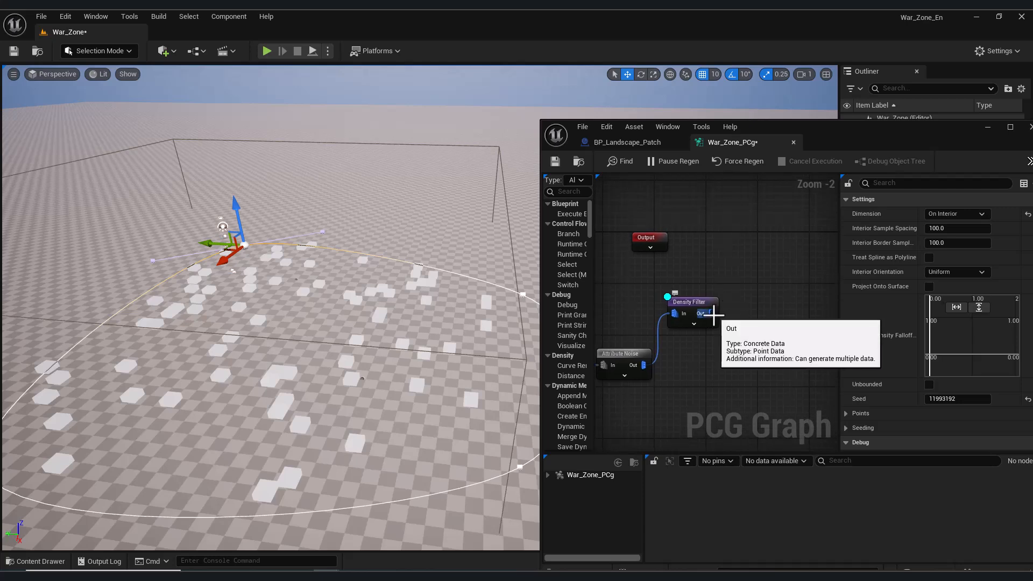
pyautogui.moveTo(711, 313); pyautogui.dragTo(770, 320)
pyautogui.write('spaw')
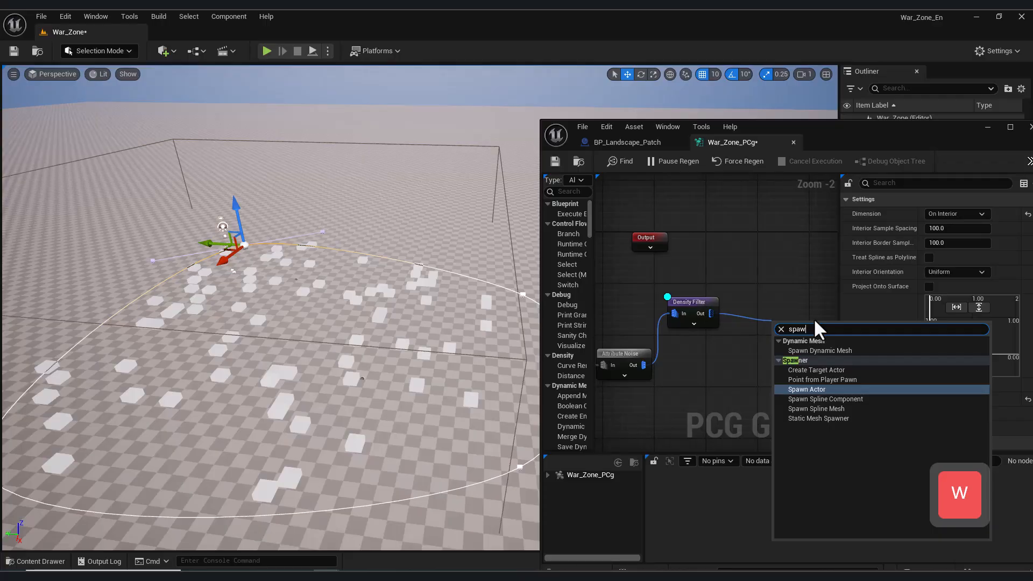
pyautogui.click(806, 388)
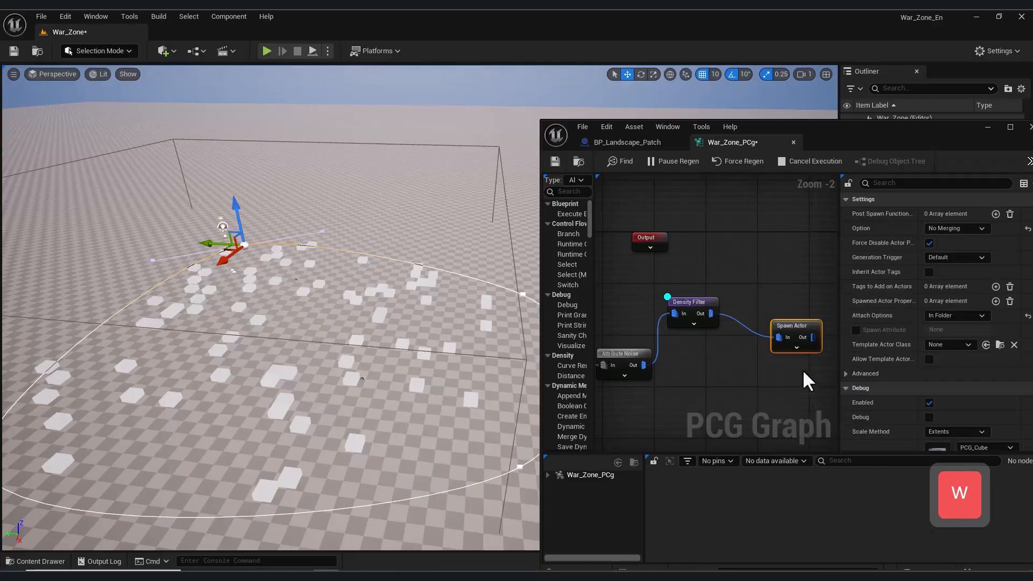
# Assign the Point_Path blueprint as the template actor class of the unconnected Spawn Actor node.
pyautogui.click(699, 299)
pyautogui.click(768, 303)
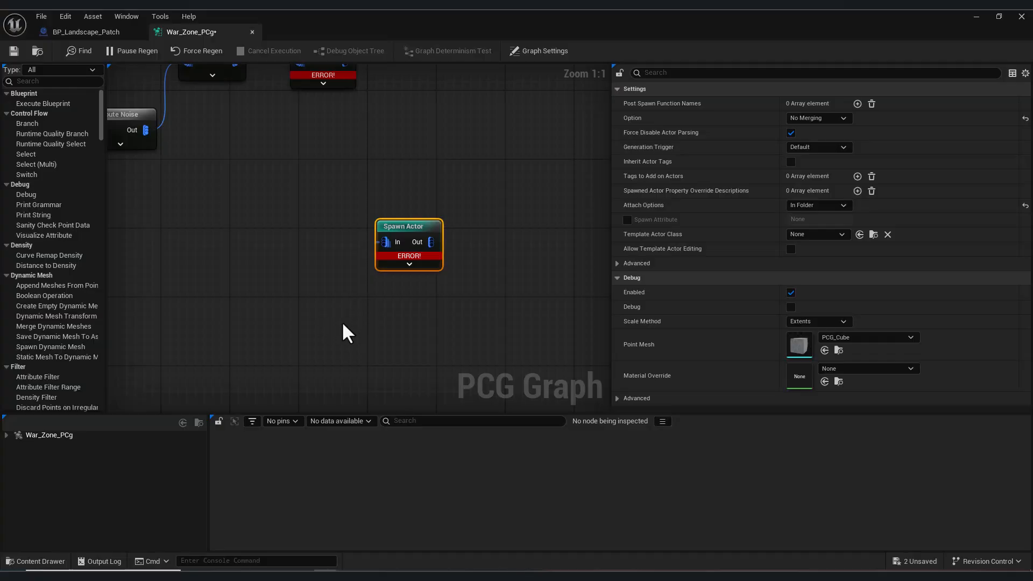
pyautogui.moveTo(344, 333); pyautogui.dragTo(387, 339, button='right')
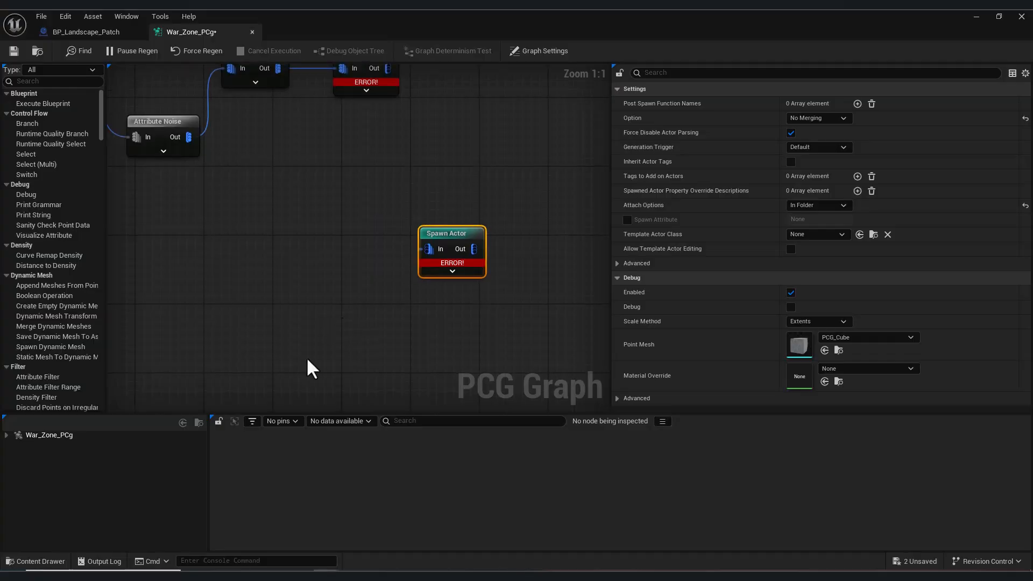
pyautogui.click(42, 561)
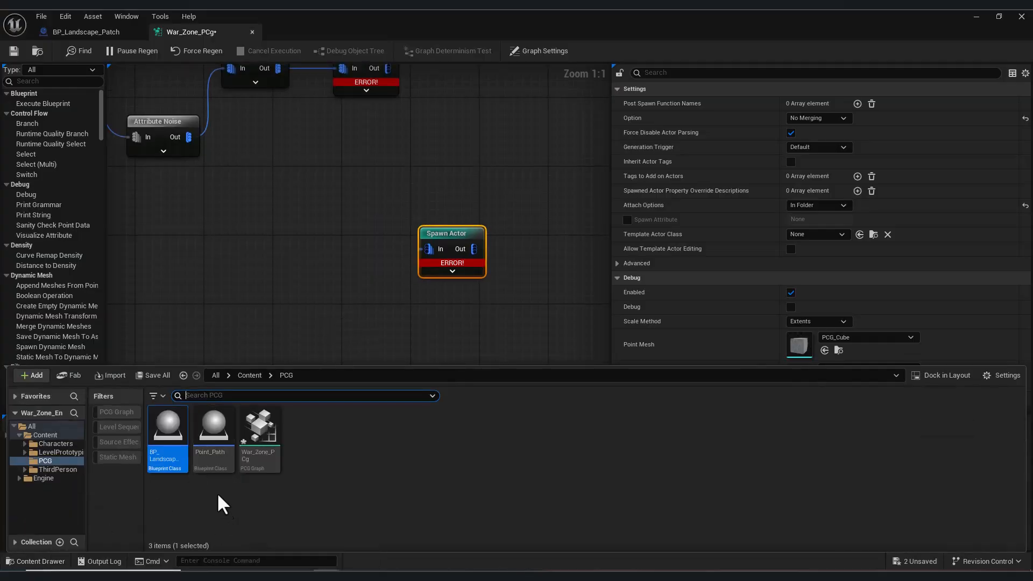
pyautogui.click(212, 426)
pyautogui.click(476, 232)
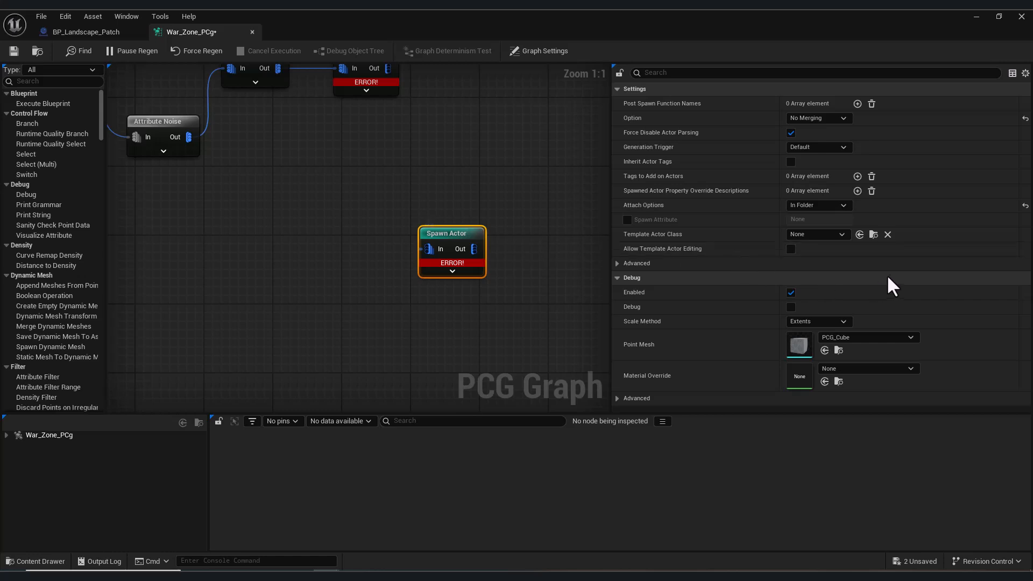
pyautogui.click(859, 235)
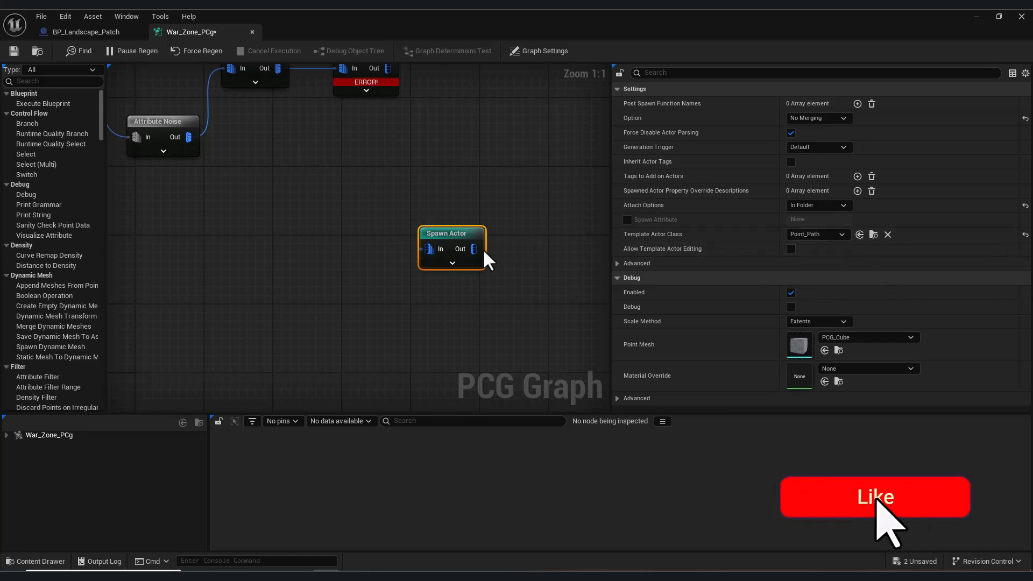
# Delete the Spawn Actor node without a template class and connect the Density Filter output to the Point_Path Spawn Actor.
pyautogui.moveTo(467, 237); pyautogui.dragTo(528, 195)
pyautogui.moveTo(435, 165); pyautogui.dragTo(375, 288, button='right')
pyautogui.moveTo(459, 332); pyautogui.dragTo(324, 277)
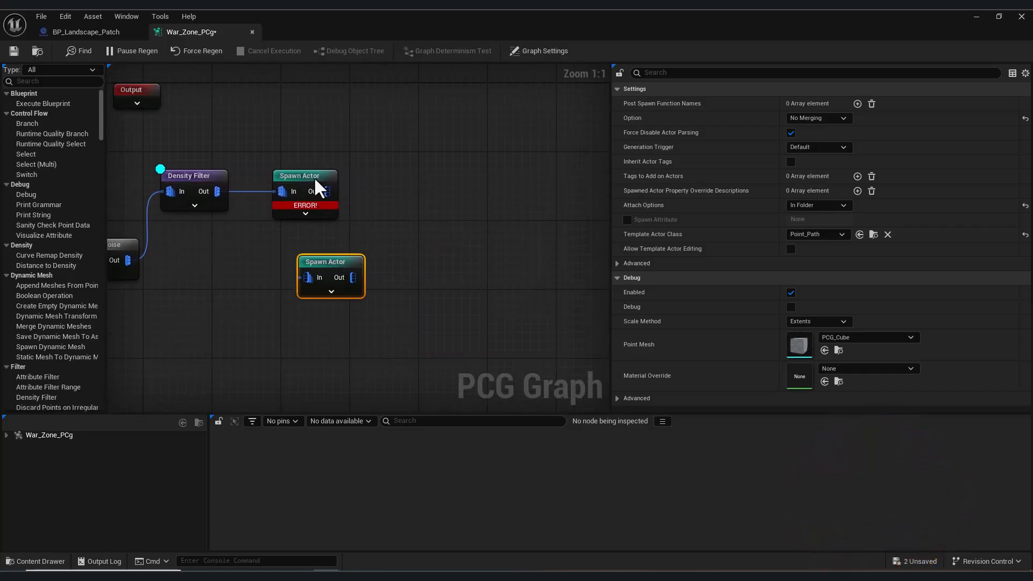
pyautogui.click(339, 179)
pyautogui.press('Delete')
pyautogui.moveTo(218, 191); pyautogui.dragTo(298, 281)
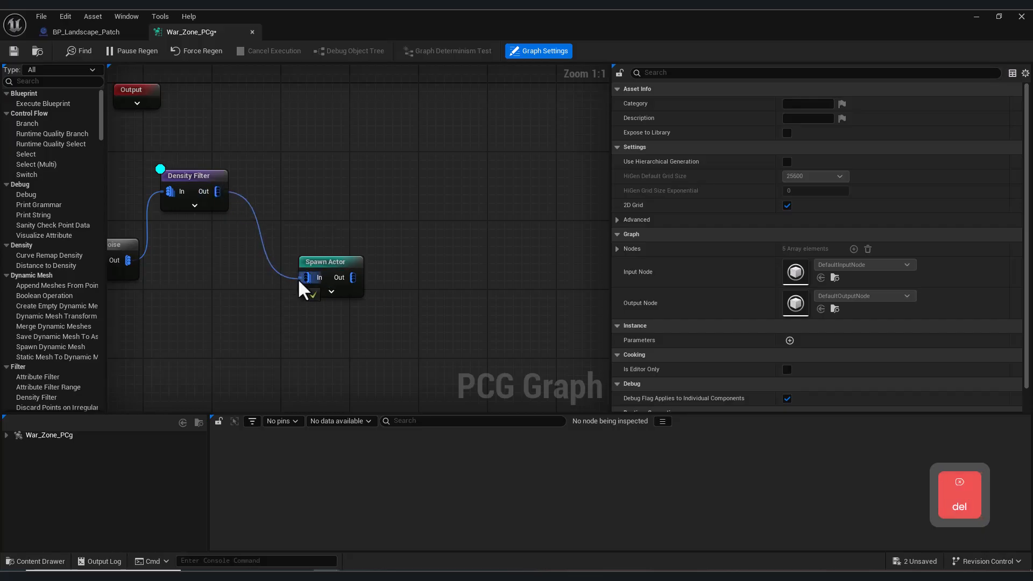
# Restore the graph window to a smaller size beside the level view and turn off the Density Filter's debug display.
pyautogui.click(999, 16)
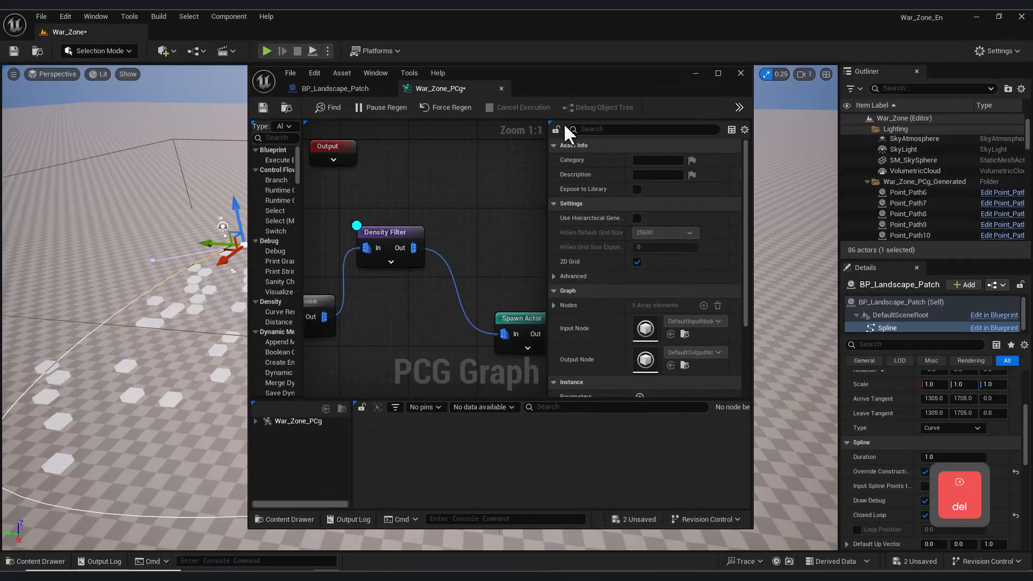
pyautogui.moveTo(571, 90); pyautogui.dragTo(701, 94)
pyautogui.click(521, 238)
pyautogui.press('d')
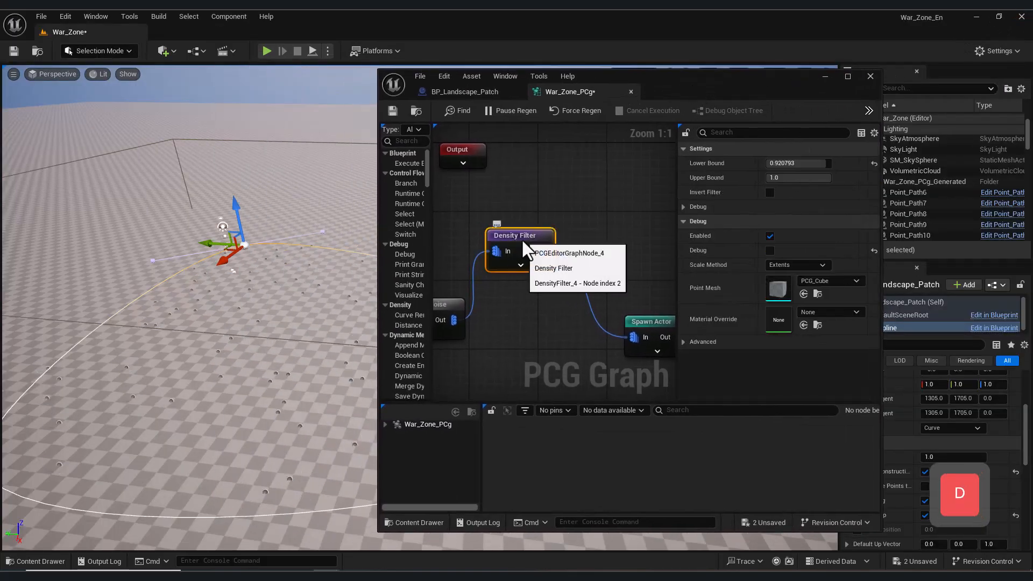
# Reposition the Spawn Actor node and add a Transform Points node fed by the Density Filter output.
pyautogui.moveTo(659, 320); pyautogui.dragTo(664, 299)
pyautogui.moveTo(560, 335); pyautogui.dragTo(534, 291, button='right')
pyautogui.moveTo(498, 209); pyautogui.dragTo(522, 331)
pyautogui.write('aa')
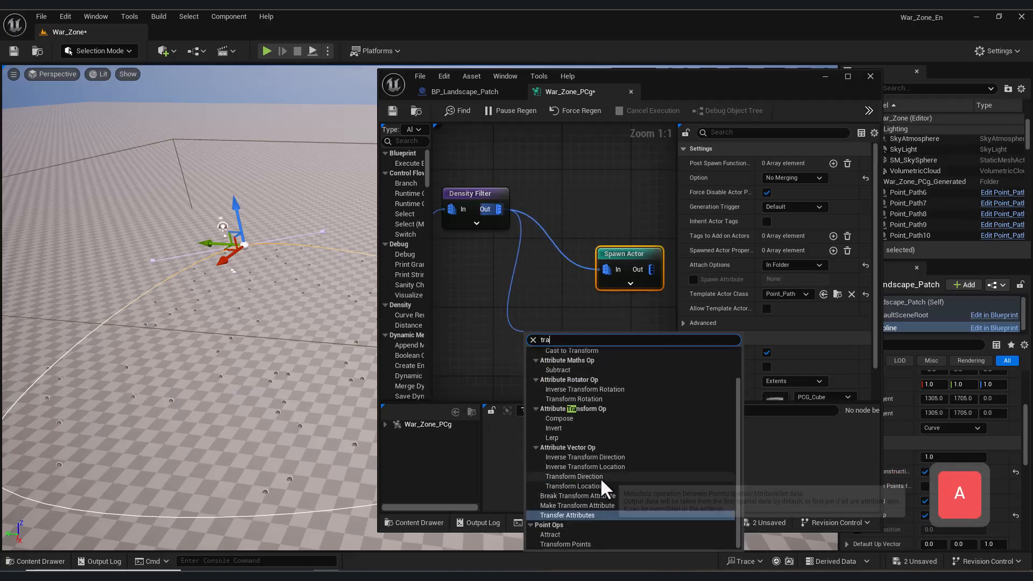
pyautogui.click(564, 544)
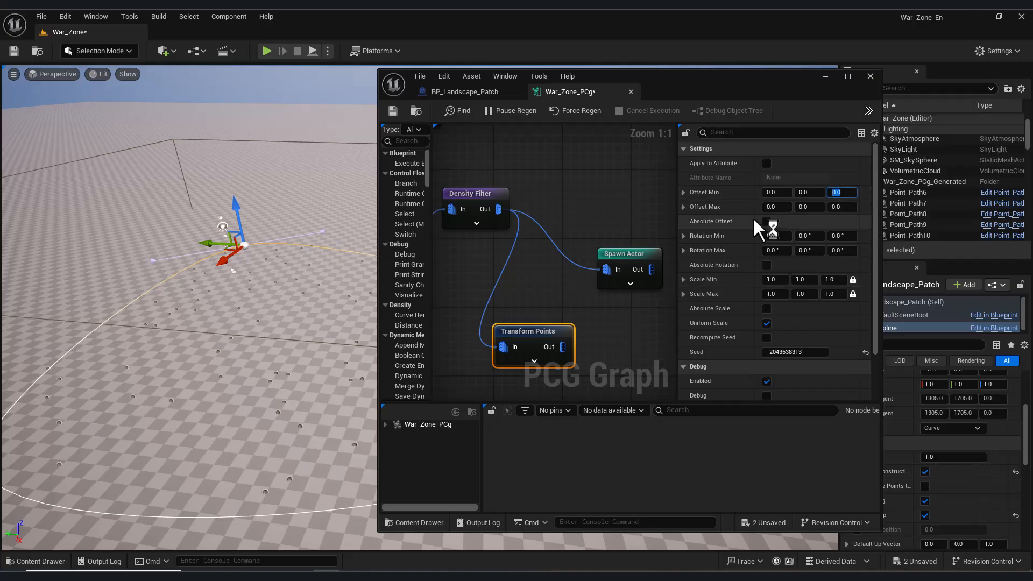
# Set the Transform Points node's Z offset to a minimum of 20 and a maximum of 60.
pyautogui.write('20')
pyautogui.press('Tab')
pyautogui.write('60')
pyautogui.press('Return')
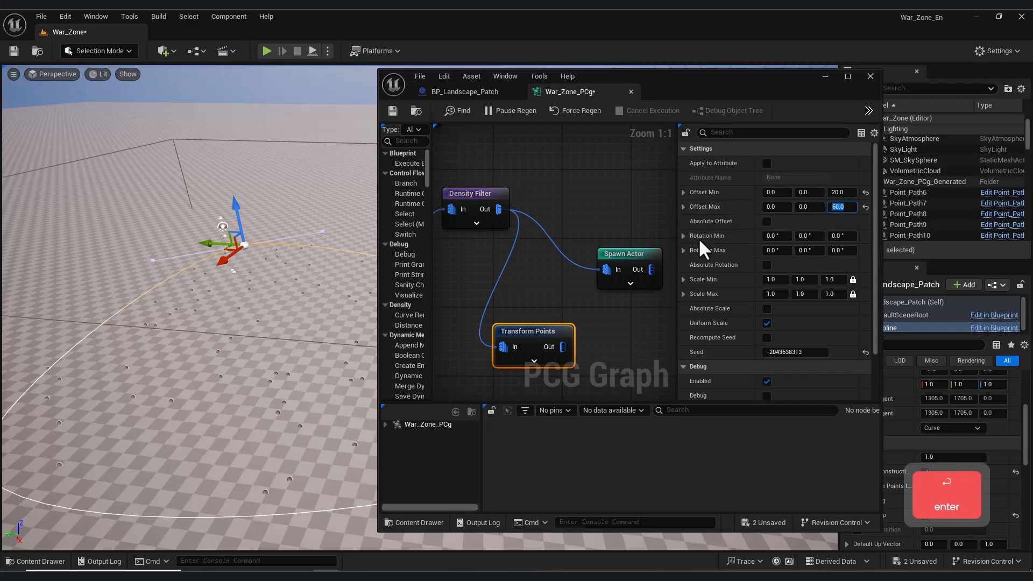
# Feed Spawn Actor from the Transform Points output instead of the Density Filter and inspect the spawned patches in the level.
pyautogui.keyDown('alt'); pyautogui.click(607, 270); pyautogui.keyUp('alt')
pyautogui.moveTo(562, 347); pyautogui.dragTo(606, 271)
pyautogui.press('a')
pyautogui.moveTo(323, 328); pyautogui.dragTo(322, 294, button='right')
pyautogui.press('s')
pyautogui.press('w')
pyautogui.press('q')
pyautogui.press('a')
pyautogui.press('s')
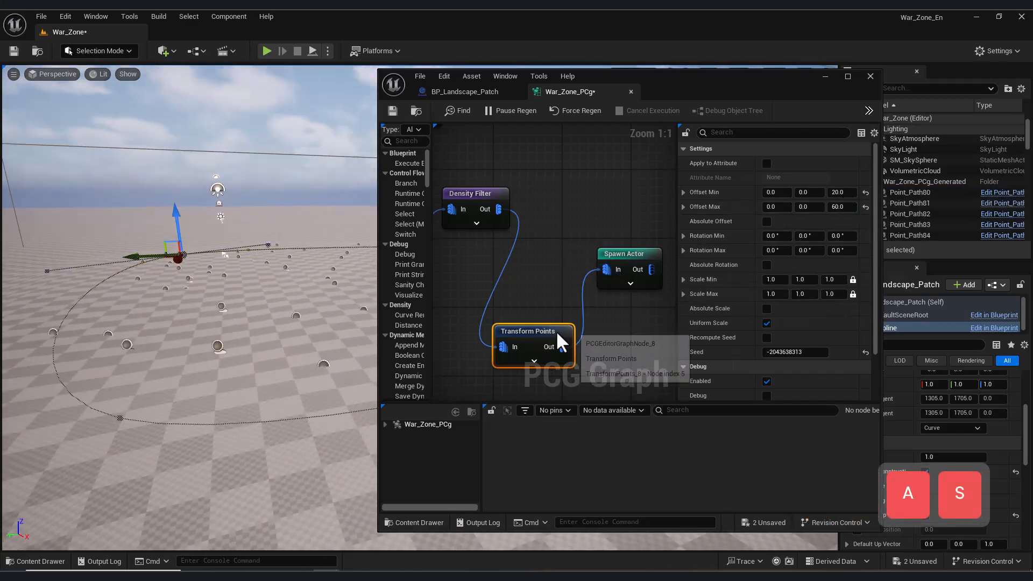
# Open the Point_Path blueprint and adjust the settings of its LandscapeCircleHeightPatch component in a window beside the level view.
pyautogui.scroll(-8, 576, 282)
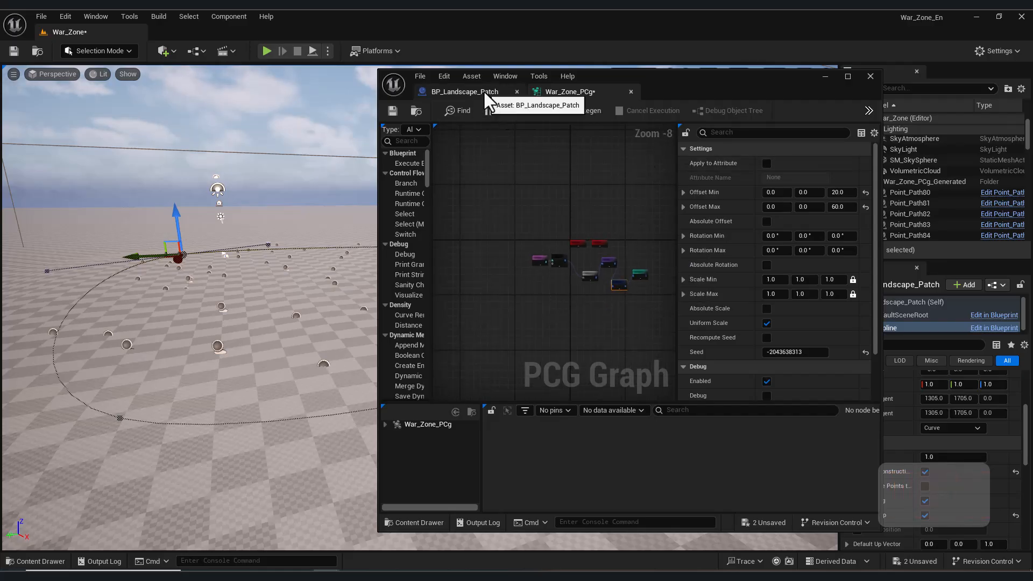
pyautogui.click(483, 91)
pyautogui.click(51, 562)
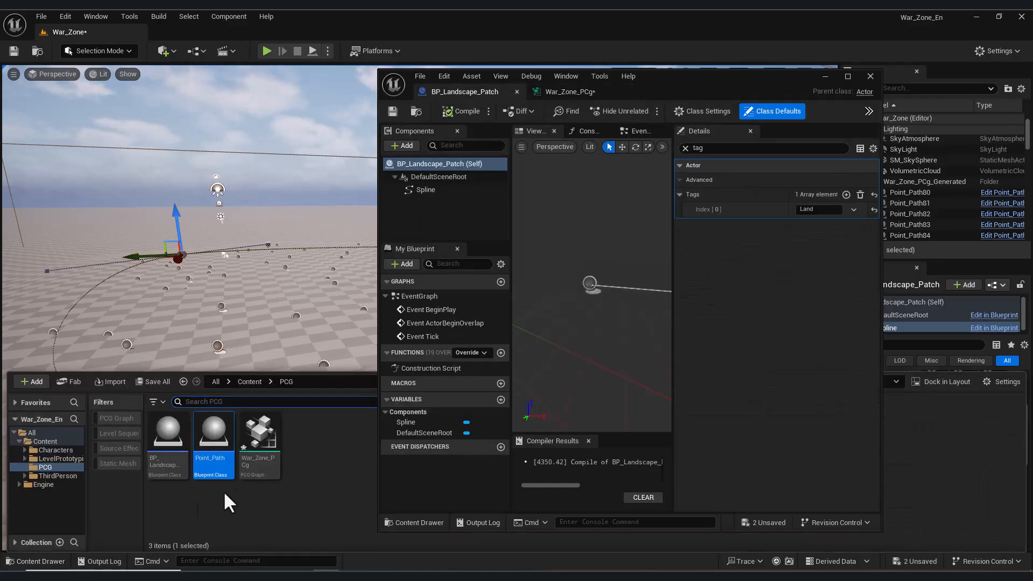
pyautogui.doubleClick(218, 430)
pyautogui.click(847, 76)
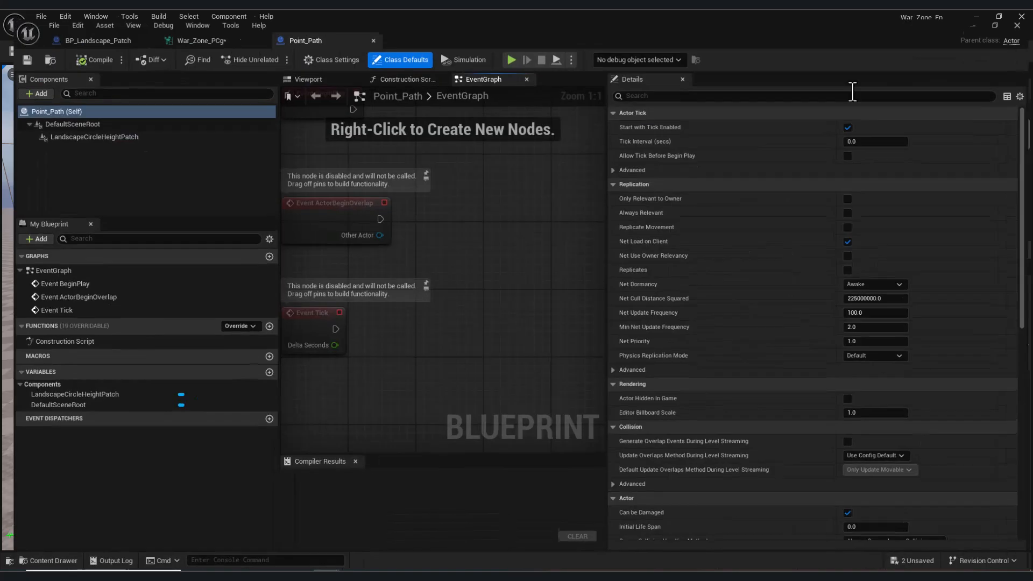
pyautogui.click(123, 133)
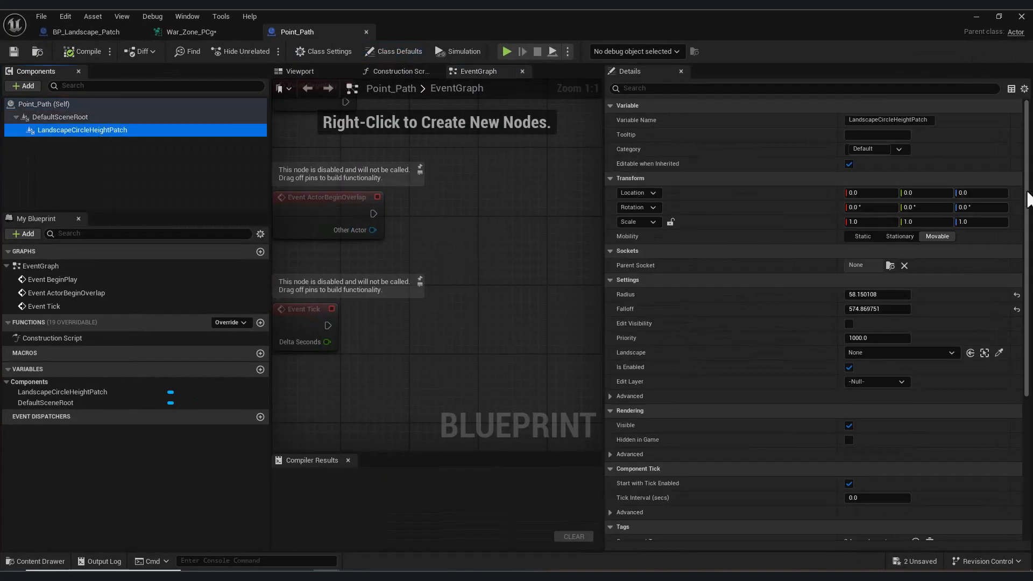
pyautogui.click(999, 16)
pyautogui.moveTo(823, 334)
pyautogui.mouseDown()
pyautogui.moveTo(795, 334)
pyautogui.moveTo(831, 320)
pyautogui.mouseUp()
pyautogui.moveTo(799, 77); pyautogui.dragTo(920, 78)
# In the War_Zone_PCg graph, set the Transform Points node's maximum Z offset to 100, then raise it to 150.
pyautogui.click(691, 93)
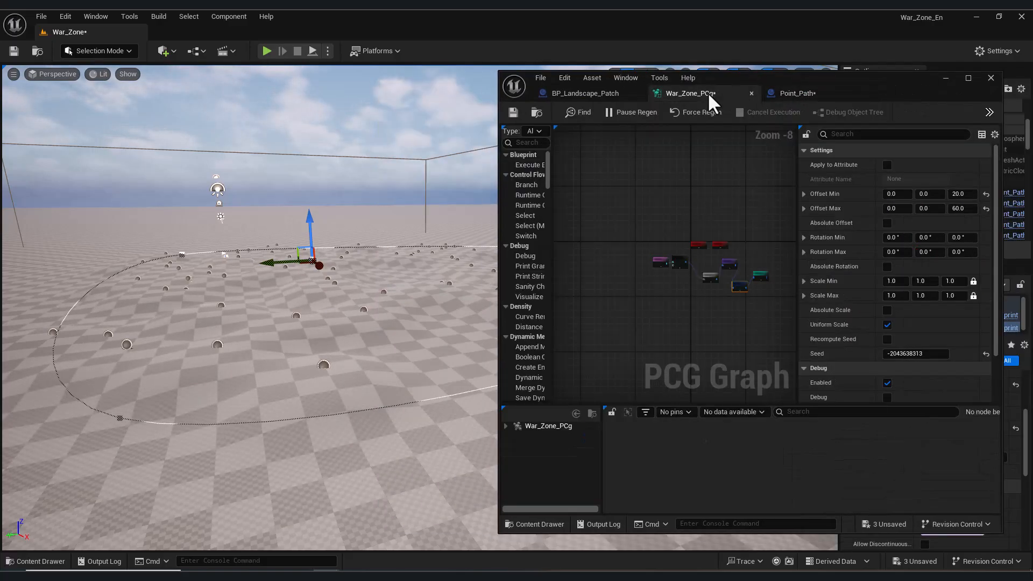
pyautogui.scroll(5, 694, 304)
pyautogui.click(684, 251)
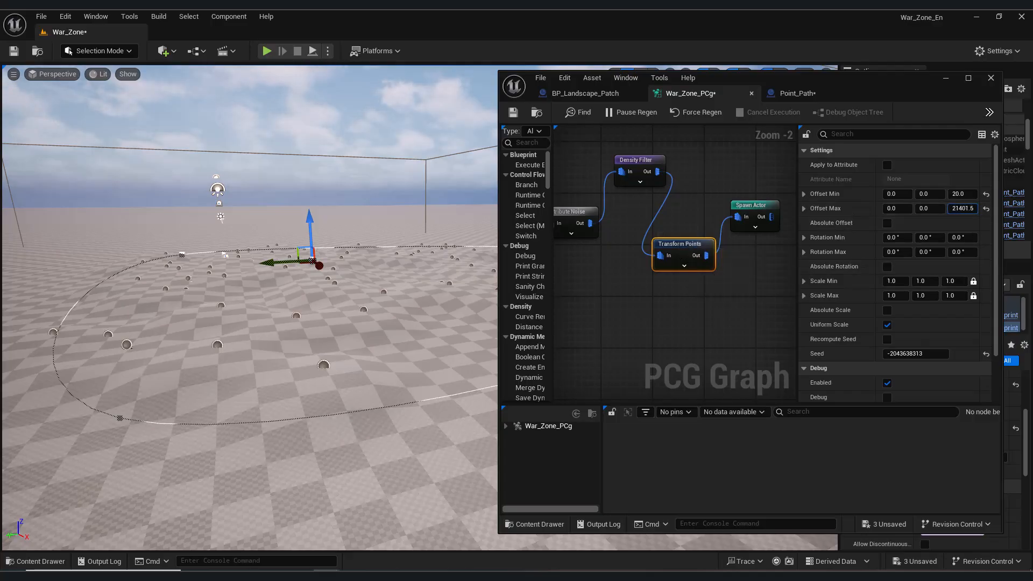
pyautogui.moveTo(962, 208); pyautogui.dragTo(967, 209)
pyautogui.click(970, 209)
pyautogui.write('100')
pyautogui.press('Return')
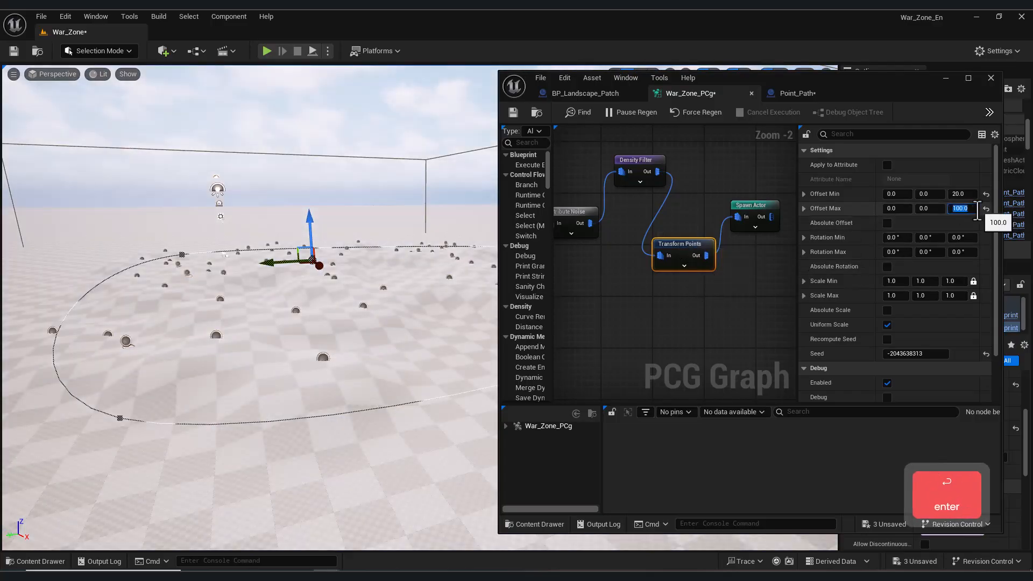
pyautogui.write('150')
pyautogui.press('Return')
# Minimize the graph window and enlarge the BP_Landscape_Patch spline by pulling two of its points outward.
pyautogui.press('s')
pyautogui.moveTo(345, 280); pyautogui.dragTo(437, 309, button='right')
pyautogui.press('a')
pyautogui.press('s')
pyautogui.click(946, 78)
pyautogui.press('s')
pyautogui.moveTo(265, 225); pyautogui.dragTo(236, 228, button='right')
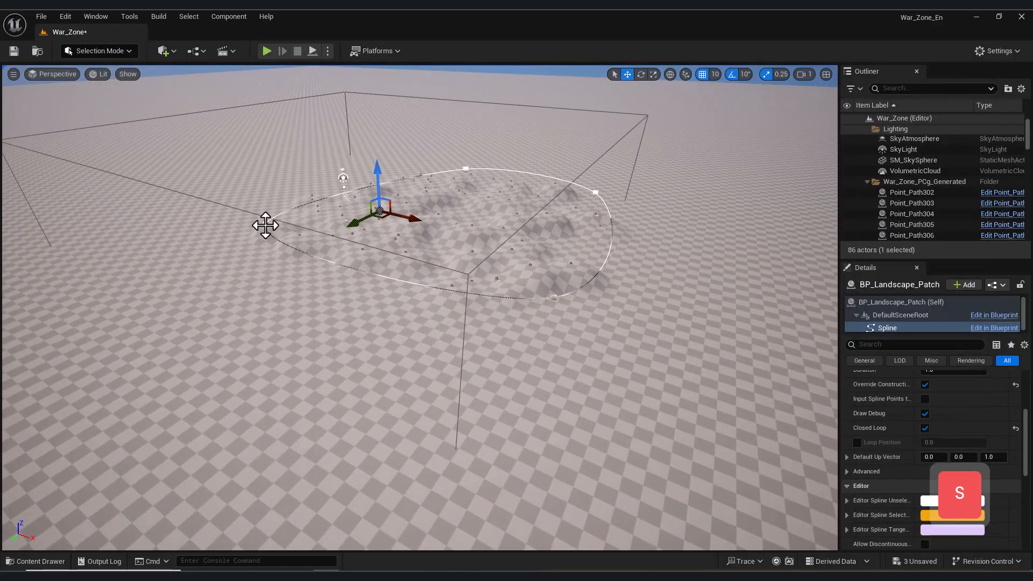
pyautogui.click(265, 225)
pyautogui.moveTo(235, 237); pyautogui.dragTo(90, 296)
pyautogui.click(554, 298)
pyautogui.moveTo(540, 316); pyautogui.dragTo(421, 447)
pyautogui.moveTo(421, 447); pyautogui.dragTo(285, 435, button='right')
pyautogui.press('d')
pyautogui.press('w')
pyautogui.press('s')
pyautogui.press('w')
pyautogui.press('s')
pyautogui.click(21, 562)
pyautogui.moveTo(433, 231); pyautogui.dragTo(285, 302, button='right')
pyautogui.press('s')
pyautogui.press('a')
pyautogui.click(37, 561)
pyautogui.moveTo(167, 434); pyautogui.dragTo(257, 290)
pyautogui.moveTo(257, 291); pyautogui.dragTo(231, 301, button='right')
pyautogui.moveTo(325, 295); pyautogui.dragTo(328, 312, button='right')
pyautogui.press('w')
pyautogui.hotkey('ctrl', 'z')
# Place a Point_Path actor in the level and raise it above the landscape.
pyautogui.click(36, 561)
pyautogui.moveTo(213, 434); pyautogui.dragTo(323, 293)
pyautogui.press('a')
pyautogui.moveTo(324, 294)
pyautogui.mouseDown(button='right')
pyautogui.moveTo(309, 293)
pyautogui.moveTo(313, 302)
pyautogui.mouseUp(button='right')
pyautogui.press('w')
pyautogui.moveTo(519, 249); pyautogui.dragTo(534, 160)
# Reopen the Point_Path blueprint and adjust the radius and falloff of its LandscapeCircleHeightPatch component.
pyautogui.moveTo(326, 575)
pyautogui.click(377, 529)
pyautogui.click(786, 96)
pyautogui.moveTo(949, 337); pyautogui.dragTo(940, 337)
pyautogui.moveTo(940, 321); pyautogui.dragTo(928, 321)
# Refine the height patch's radius and falloff while checking the terrain in the level, then close the blueprint window.
pyautogui.moveTo(898, 85); pyautogui.dragTo(249, 168)
pyautogui.moveTo(287, 403); pyautogui.dragTo(282, 404)
pyautogui.moveTo(507, 357)
pyautogui.mouseDown(button='right')
pyautogui.moveTo(538, 309)
pyautogui.moveTo(508, 357)
pyautogui.mouseUp(button='right')
pyautogui.press('s')
pyautogui.moveTo(299, 419); pyautogui.dragTo(267, 417)
pyautogui.press('w')
pyautogui.moveTo(377, 301); pyautogui.dragTo(452, 326, button='right')
pyautogui.press('s')
pyautogui.press('a')
pyautogui.click(340, 160)
pyautogui.click(520, 346)
pyautogui.press('s')
pyautogui.moveTo(521, 346); pyautogui.dragTo(615, 391, button='right')
pyautogui.press('a')
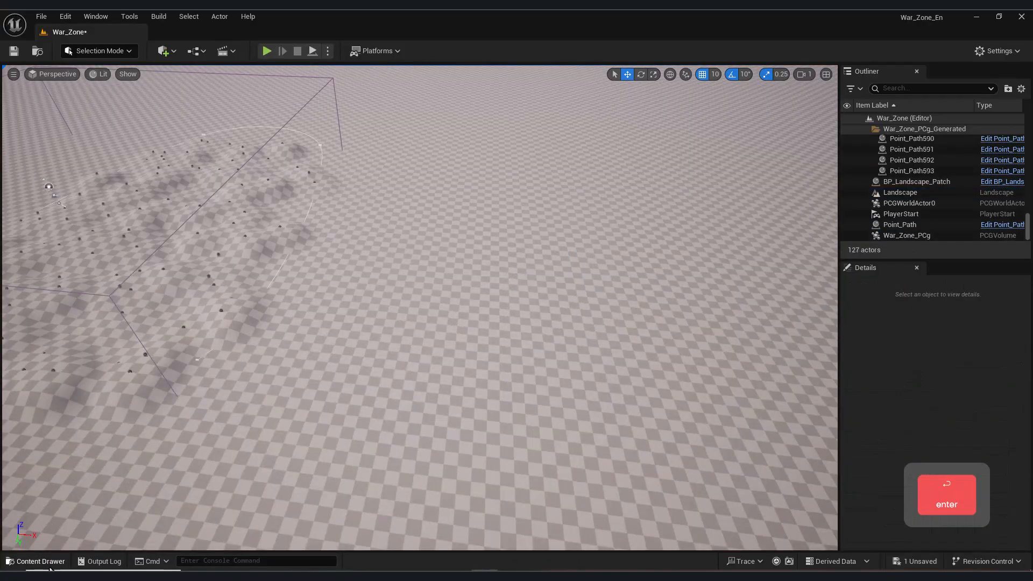
# Create an Actor blueprint class named BP_Tunnel_Road in the PCG folder.
pyautogui.click(23, 560)
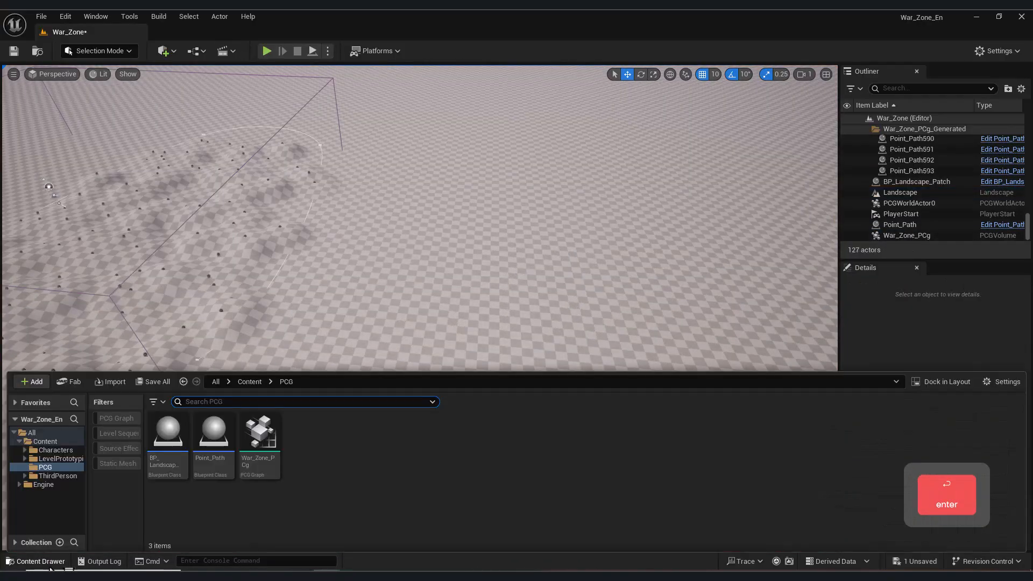
pyautogui.rightClick(366, 474)
pyautogui.click(447, 149)
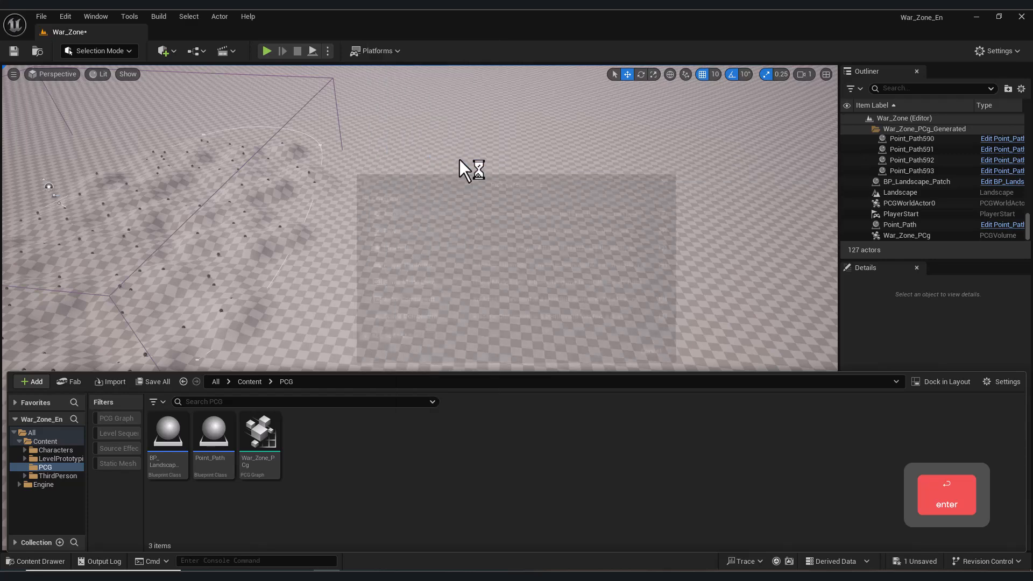
pyautogui.click(427, 217)
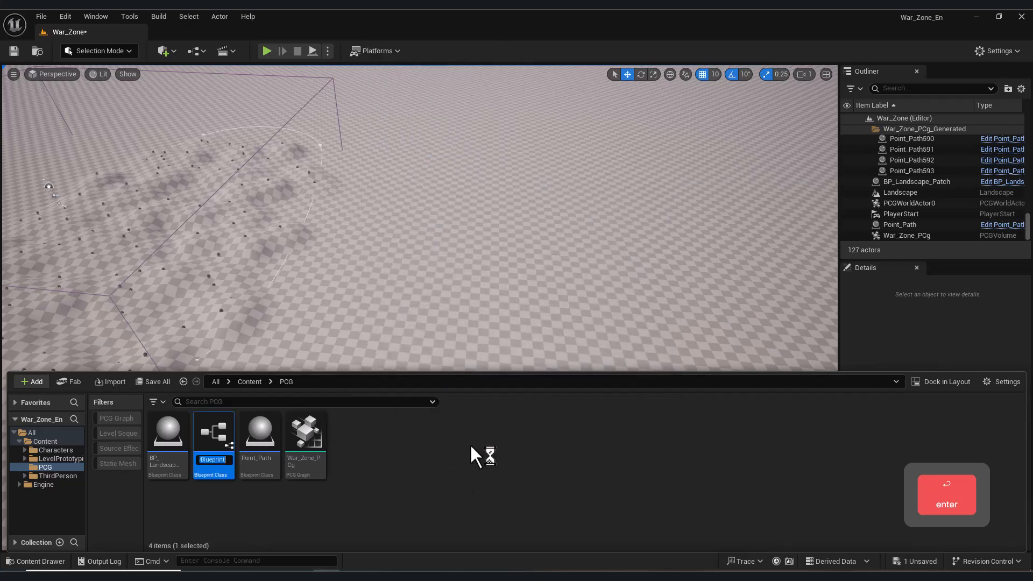
pyautogui.write('Tun')
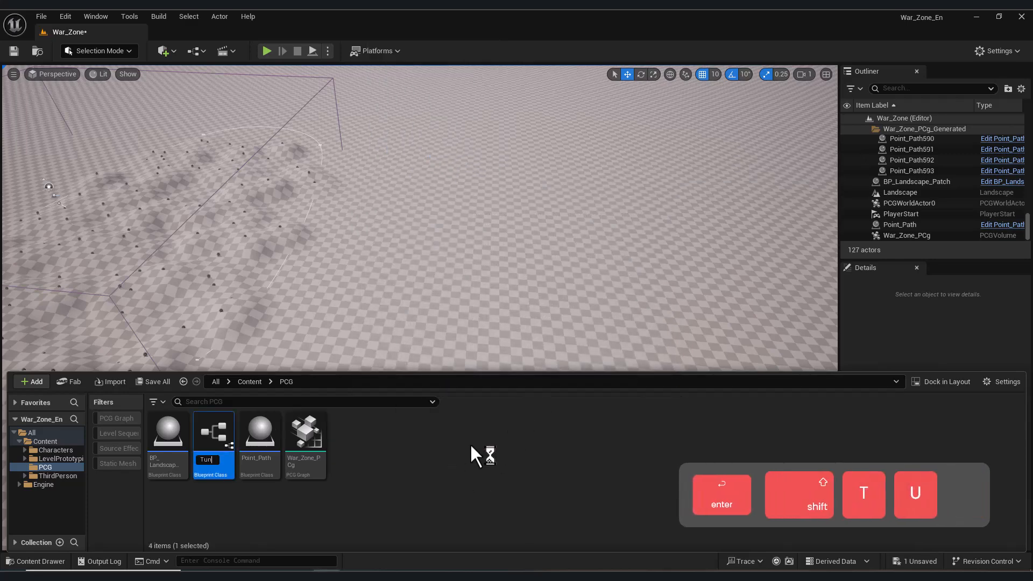
pyautogui.write('nel_')
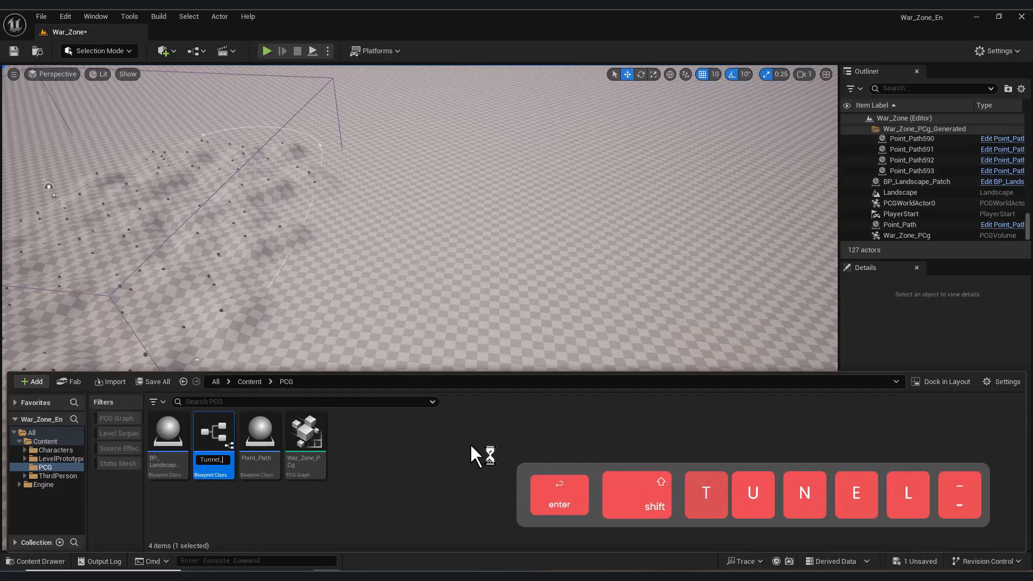
pyautogui.press('Home')
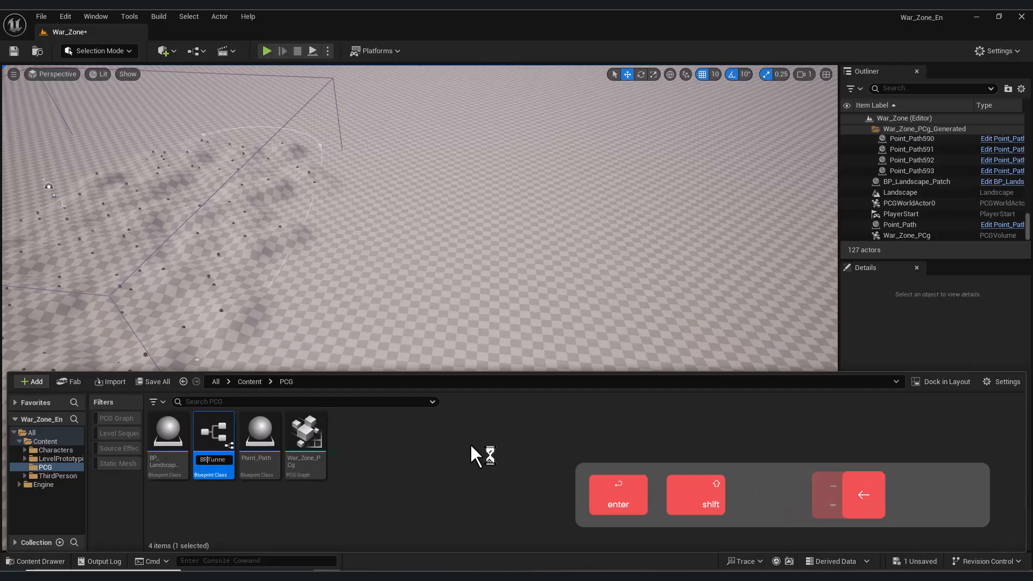
pyautogui.write('BR')
pyautogui.press('BackSpace')
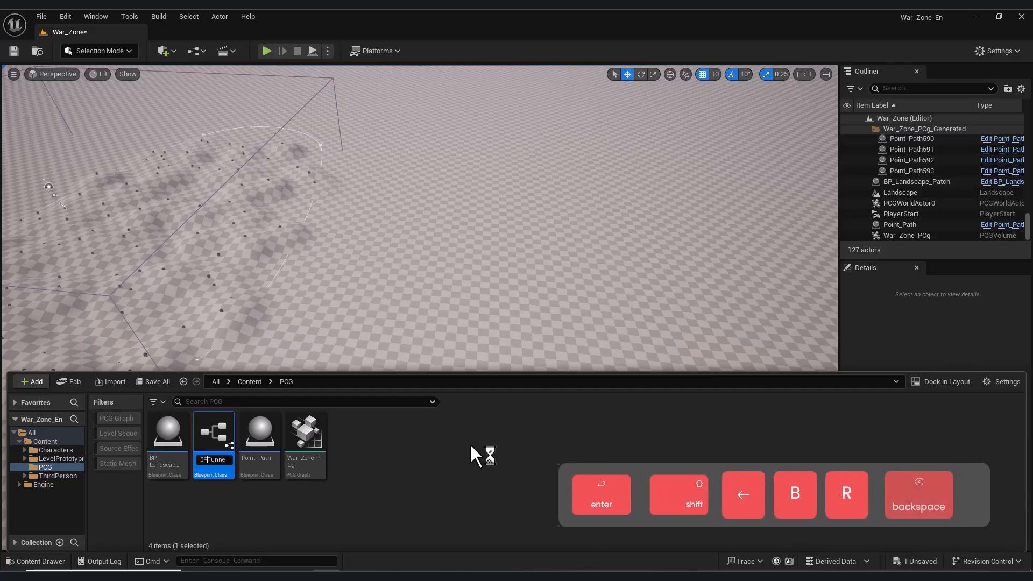
pyautogui.write('P_')
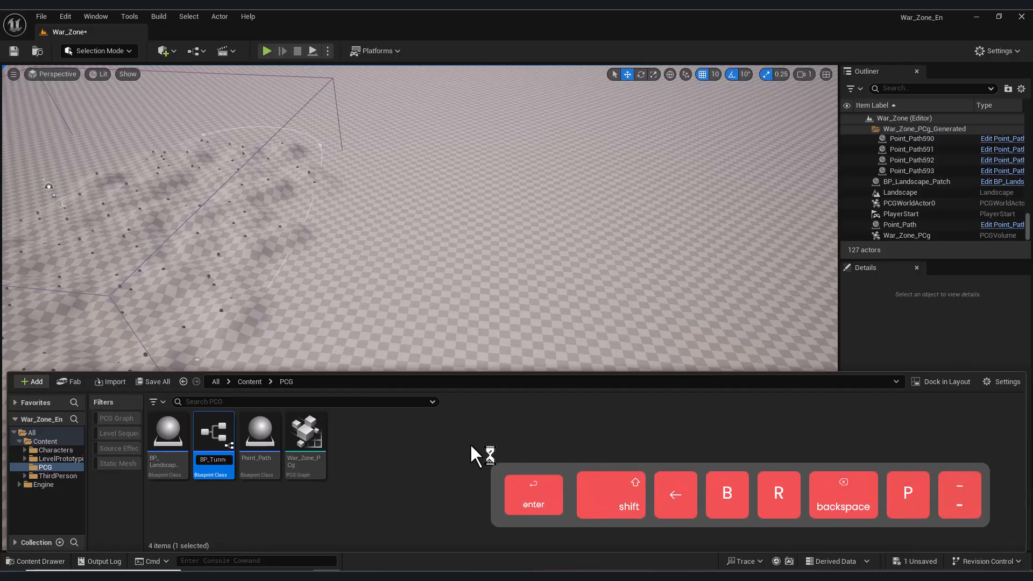
pyautogui.press('Right')
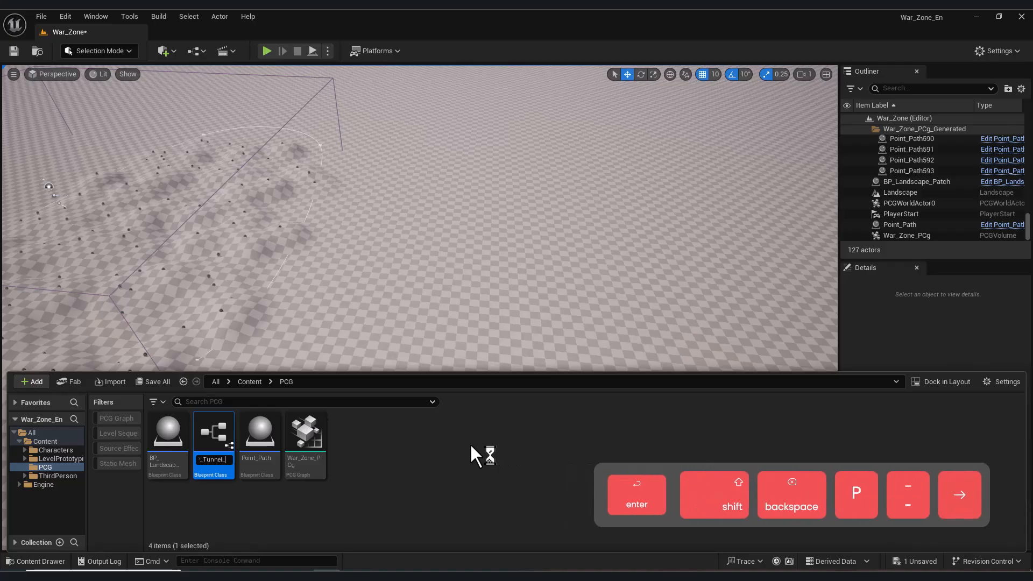
pyautogui.write('Road')
pyautogui.press('Return')
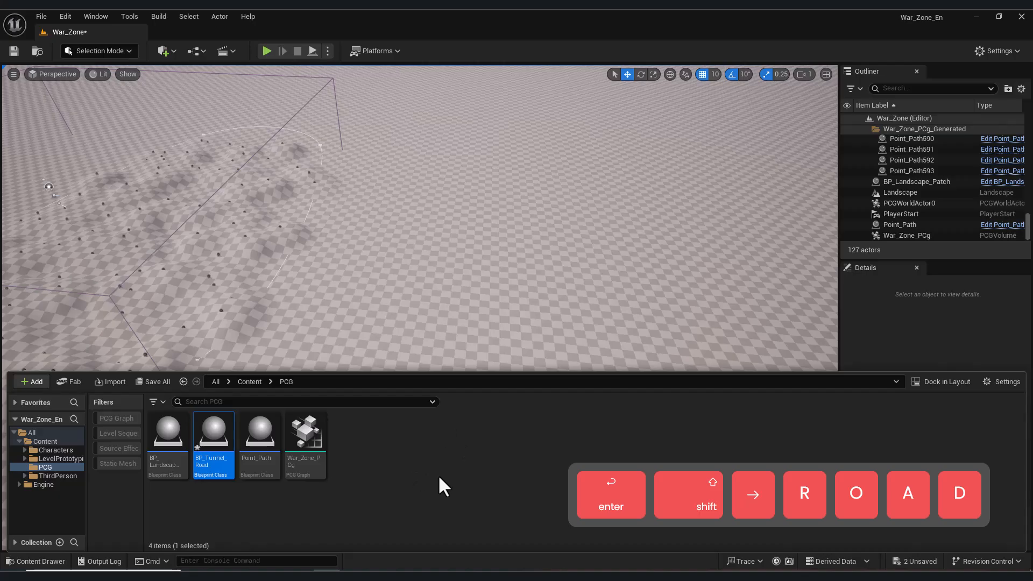
# Open BP_Tunnel_Road in a maximized editor and add a Spline component to it.
pyautogui.doubleClick(224, 428)
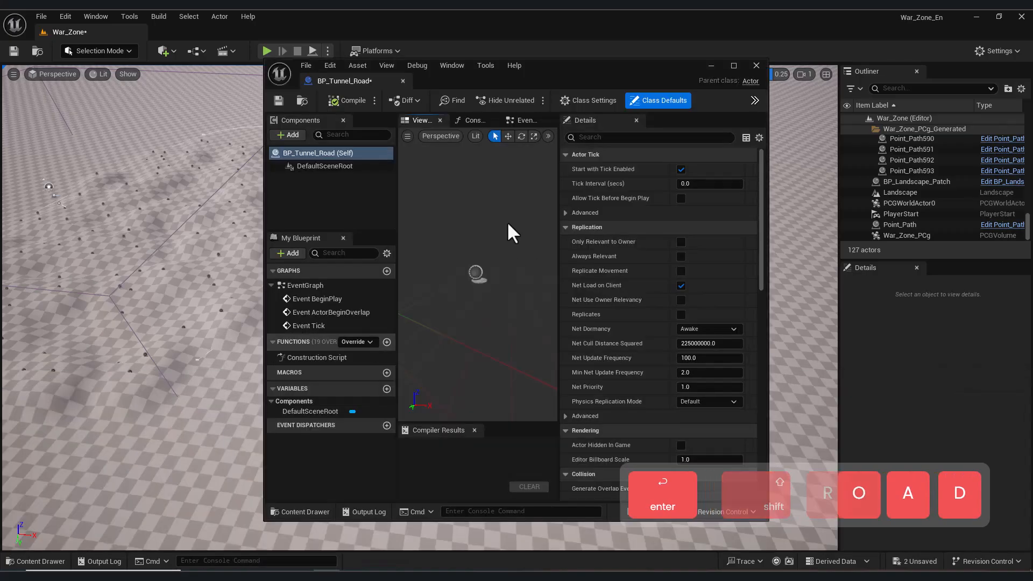
pyautogui.click(734, 62)
pyautogui.click(25, 87)
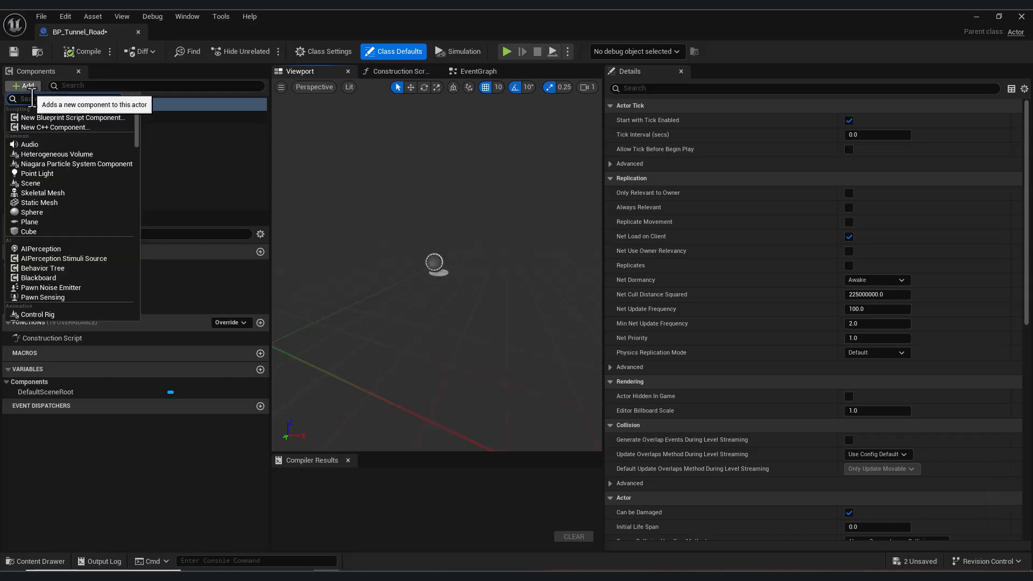
pyautogui.write('spl')
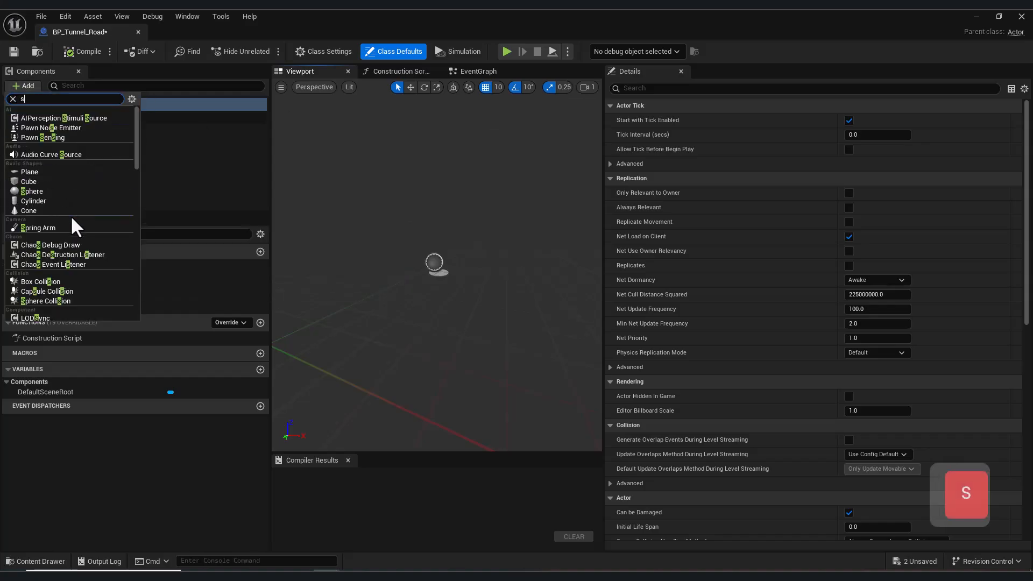
pyautogui.click(25, 160)
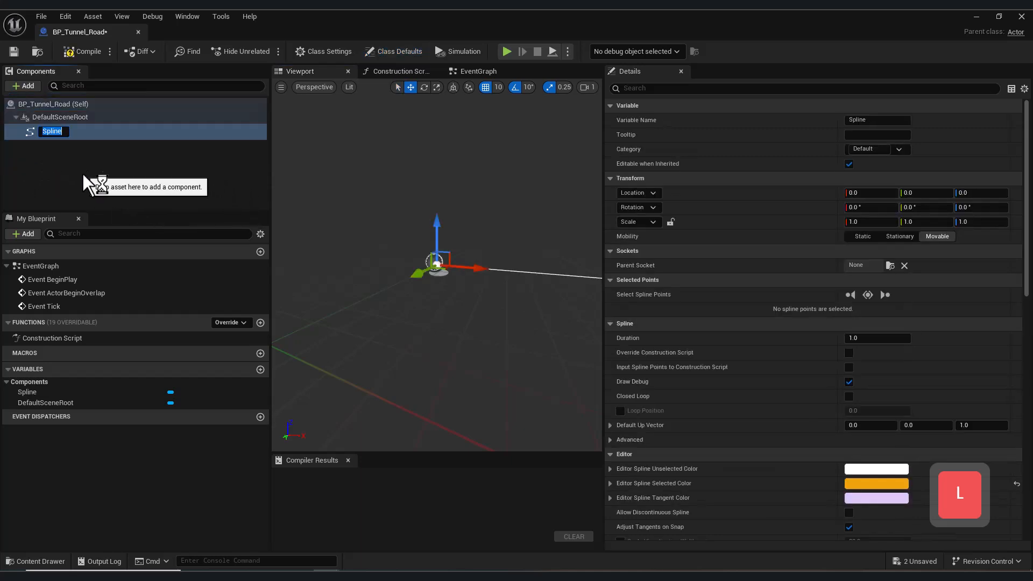
pyautogui.click(82, 155)
# Add an actor tag named Tunnel to BP_Tunnel_Road, then compile and save the blueprint.
pyautogui.click(76, 103)
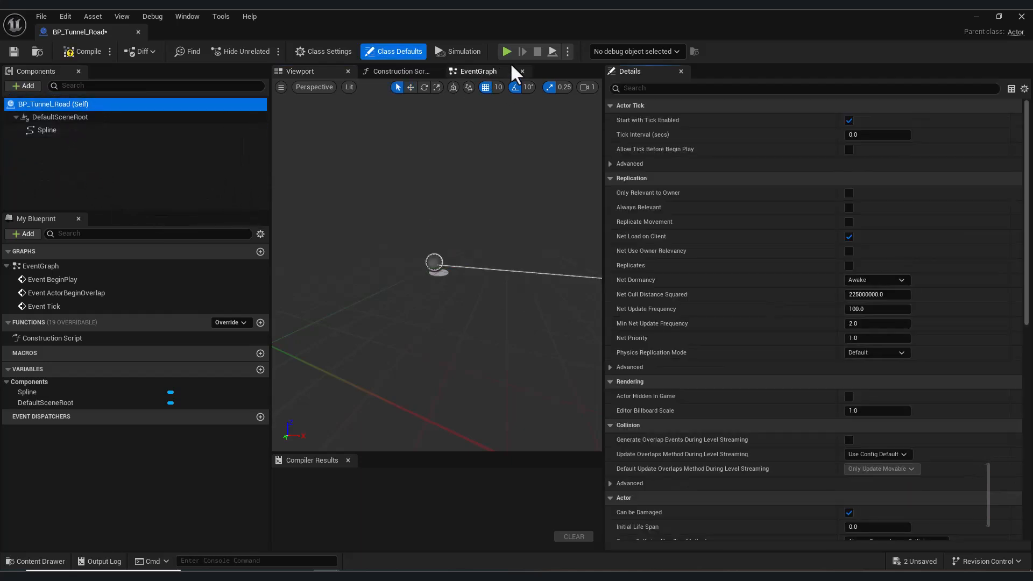
pyautogui.click(798, 88)
pyautogui.write('tag')
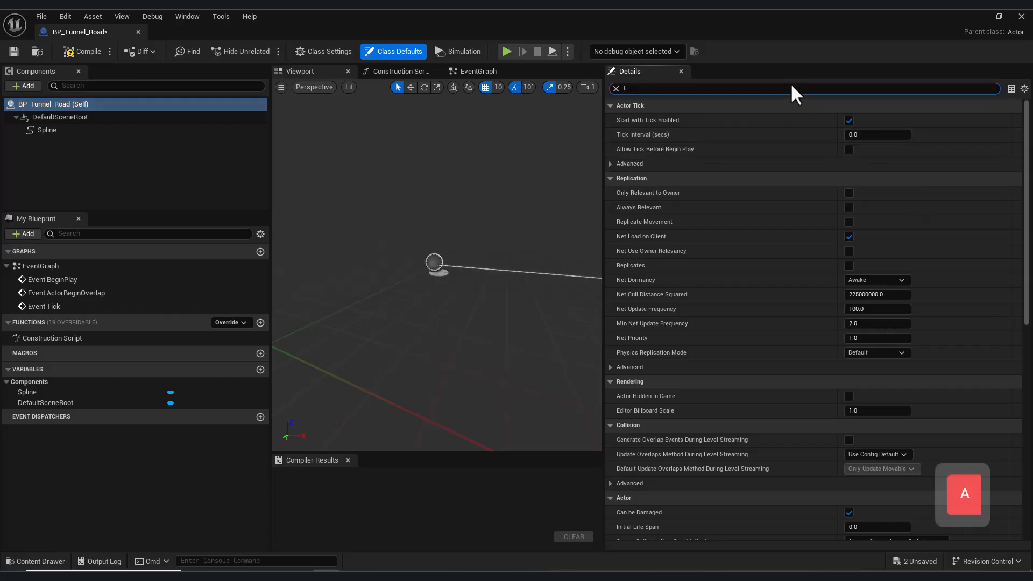
pyautogui.click(920, 135)
pyautogui.write('Tunnel')
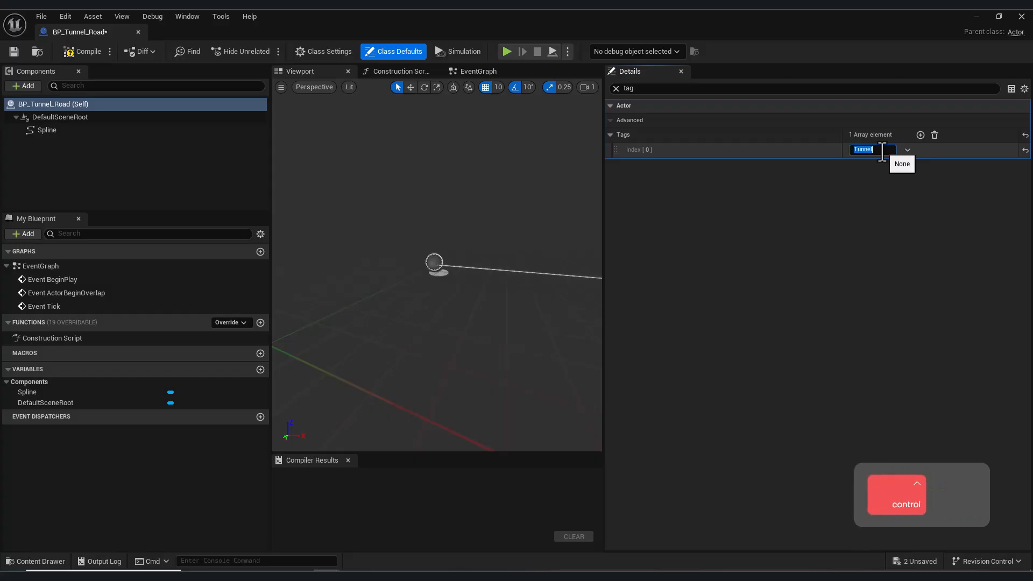
pyautogui.hotkey('ctrl', 'a')
pyautogui.hotkey('ctrl', 'c')
pyautogui.click(73, 53)
pyautogui.press('s')
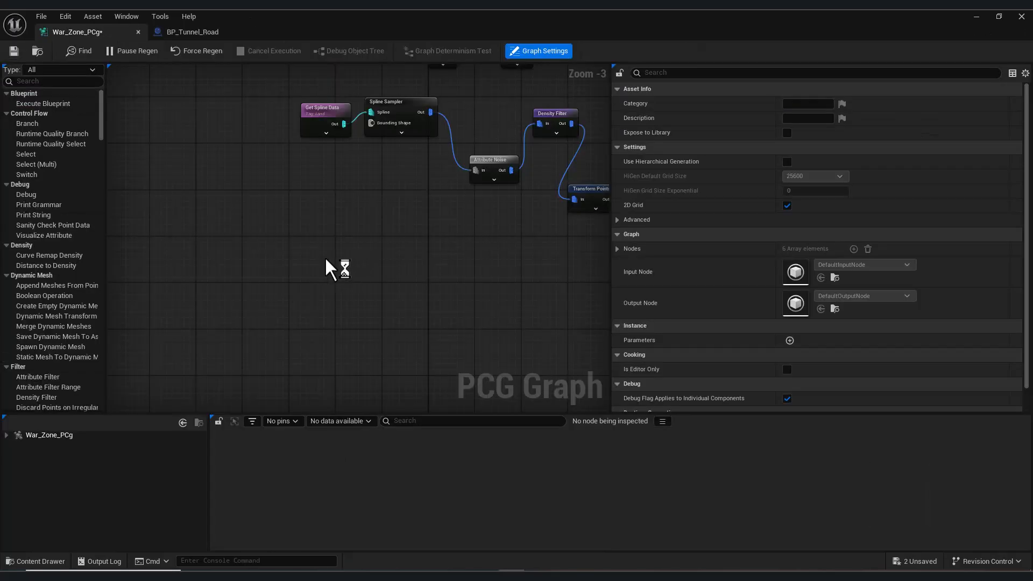
# Add a second Get Spline Data node to the War_Zone_PCg graph and set its actor filter to All World Actors.
pyautogui.rightClick(326, 258)
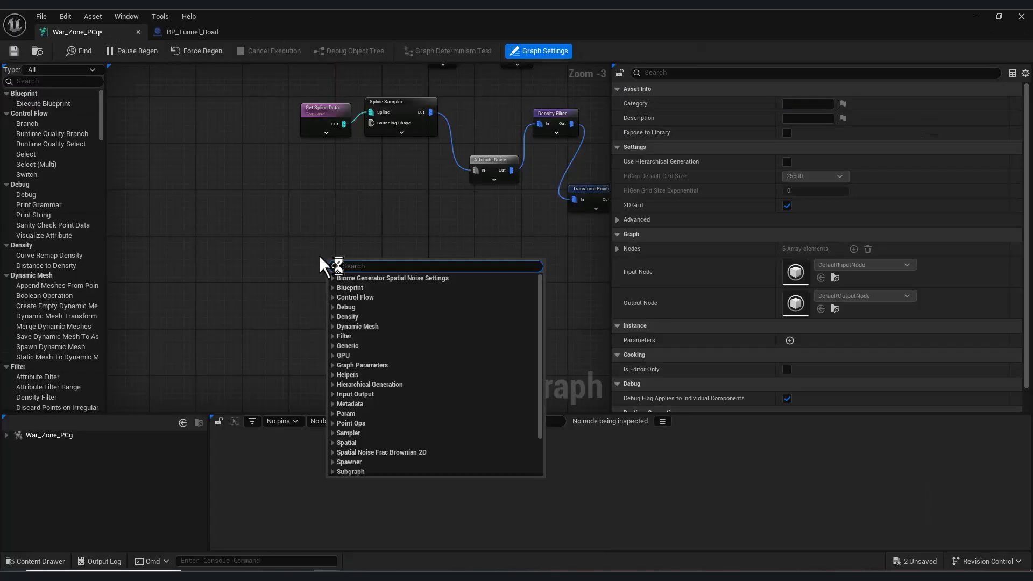
pyautogui.write('get')
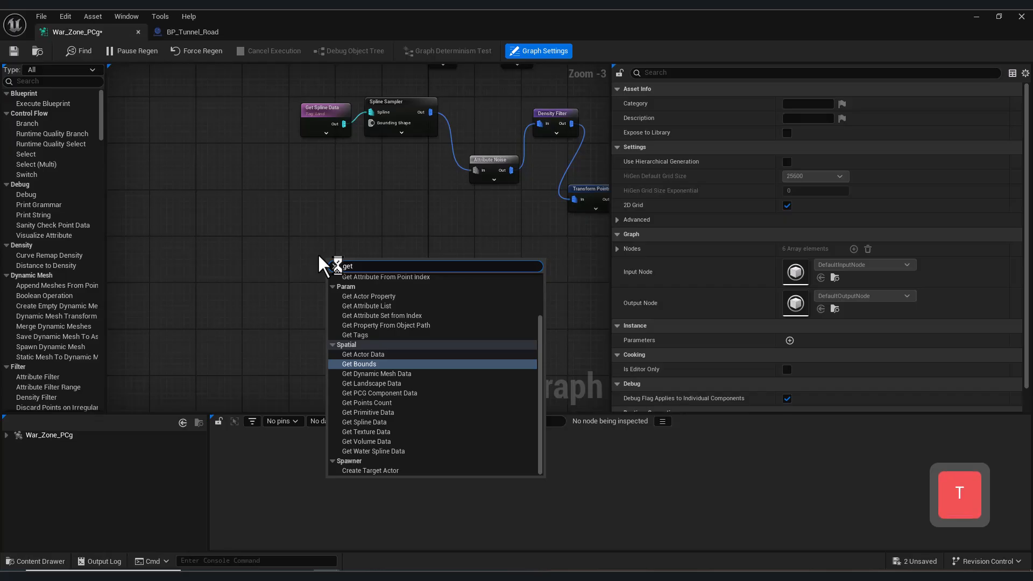
pyautogui.write('s')
pyautogui.click(369, 290)
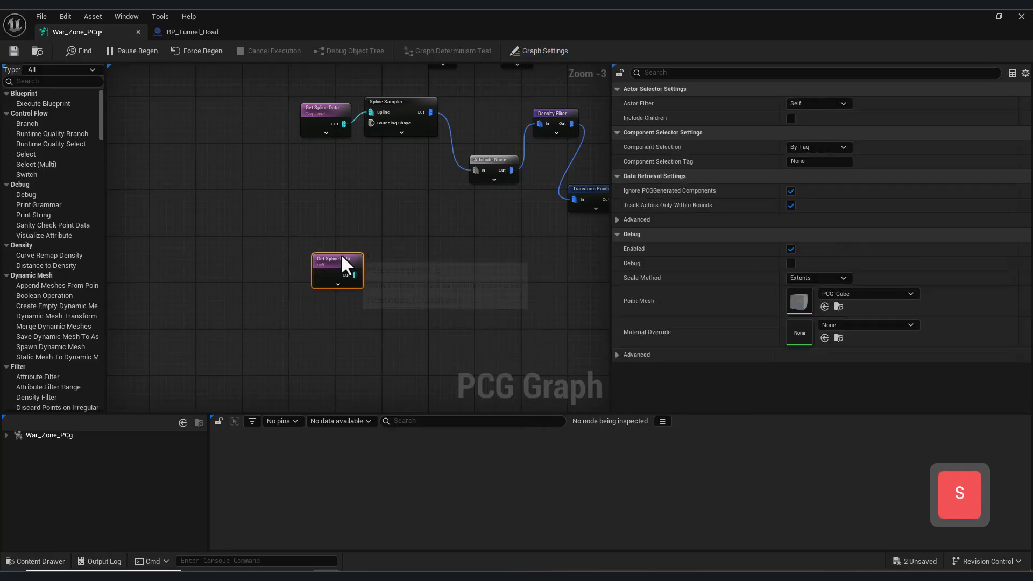
pyautogui.click(844, 104)
pyautogui.click(831, 148)
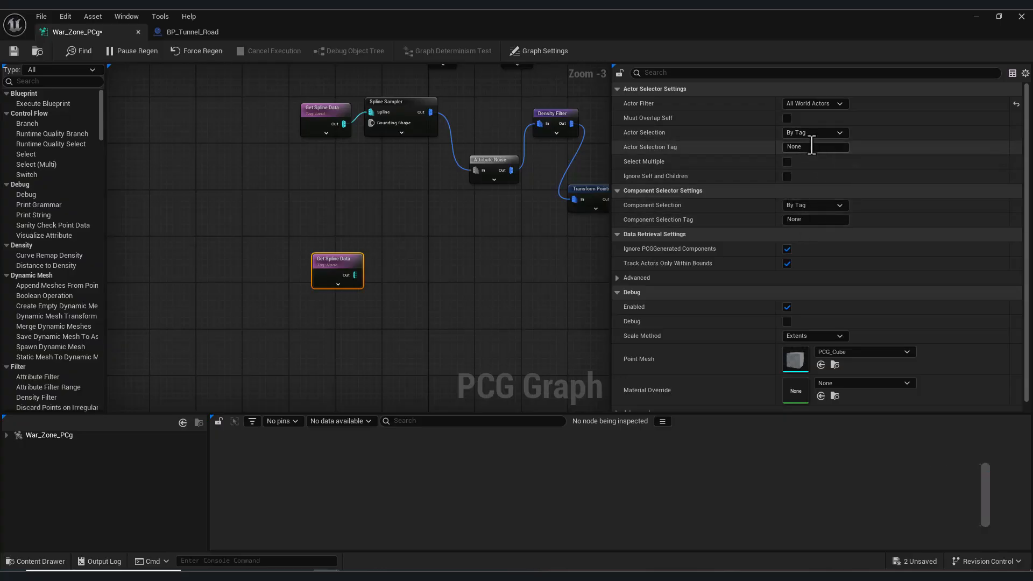
# Copy the Tunnel tag from BP_Tunnel_Road into the new Get Spline Data node's actor selection tag and save the graph.
pyautogui.click(192, 32)
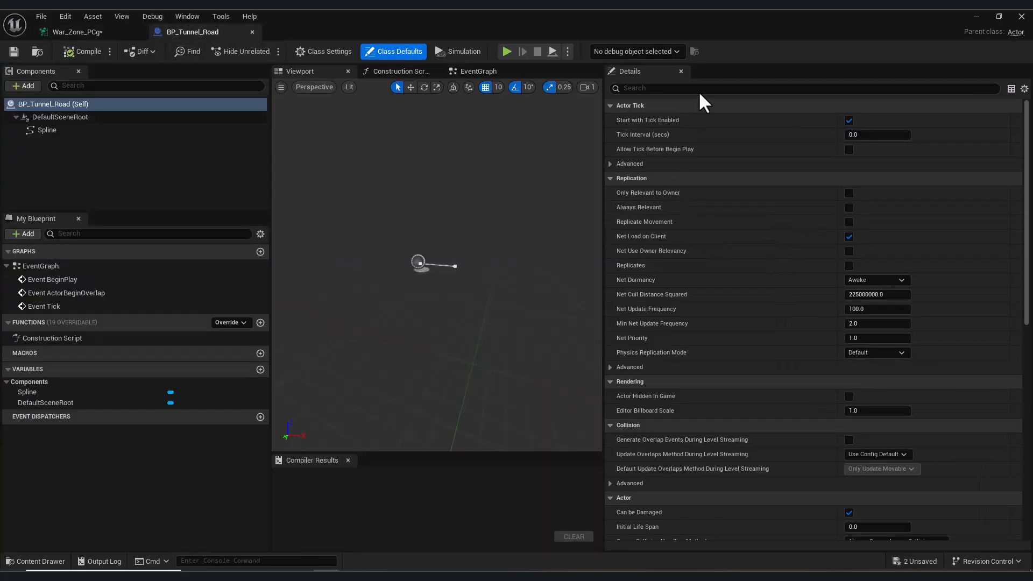
pyautogui.write('tag')
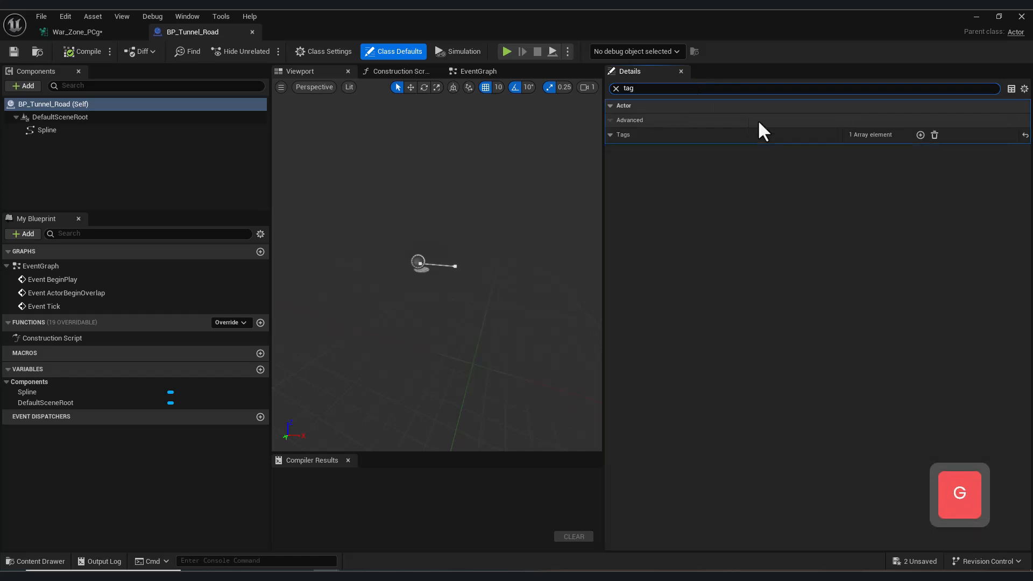
pyautogui.hotkey('ctrl', 'a')
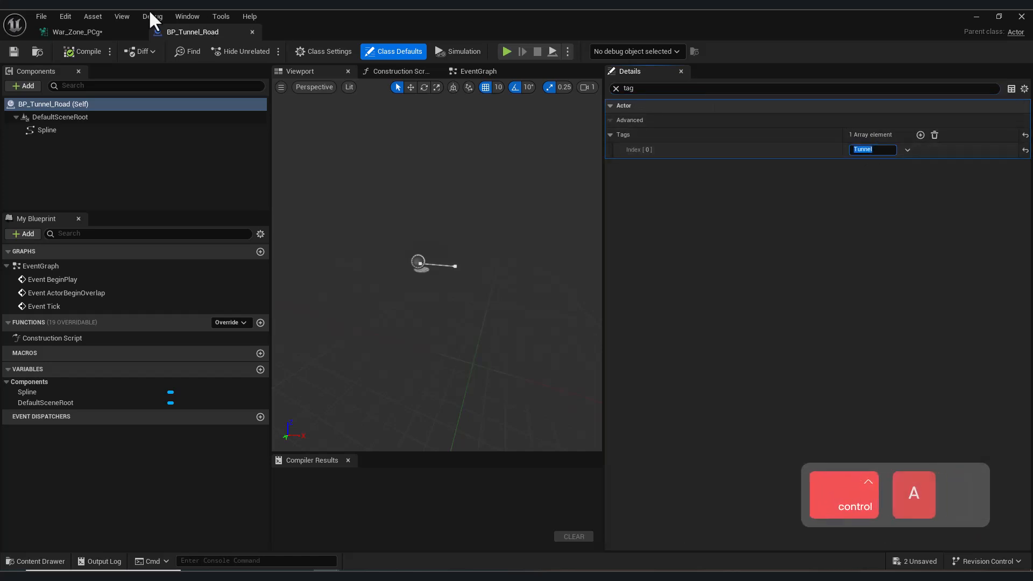
pyautogui.hotkey('ctrl', 'c')
pyautogui.click(103, 34)
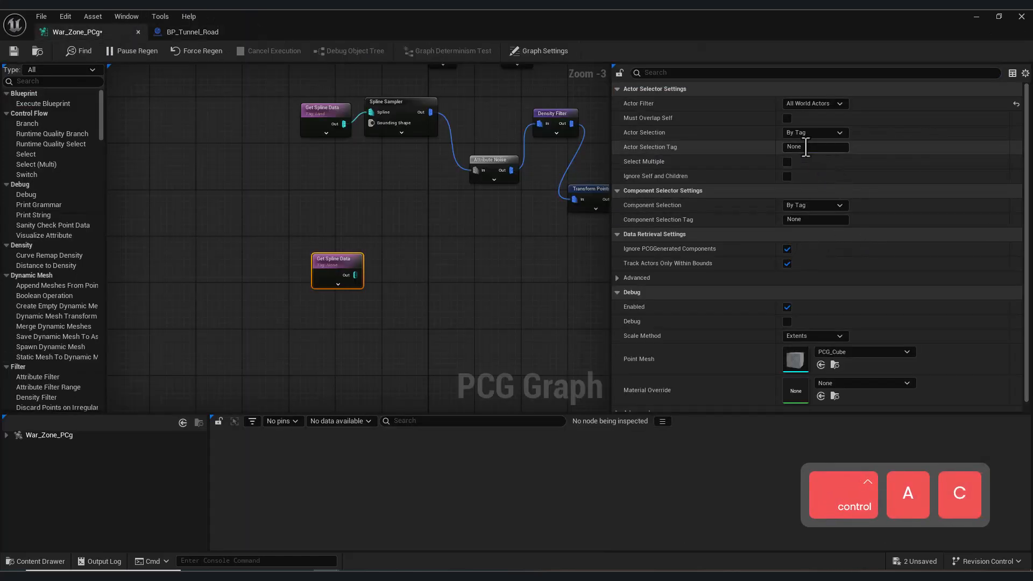
pyautogui.hotkey('ctrl', 'v')
pyautogui.click(438, 292)
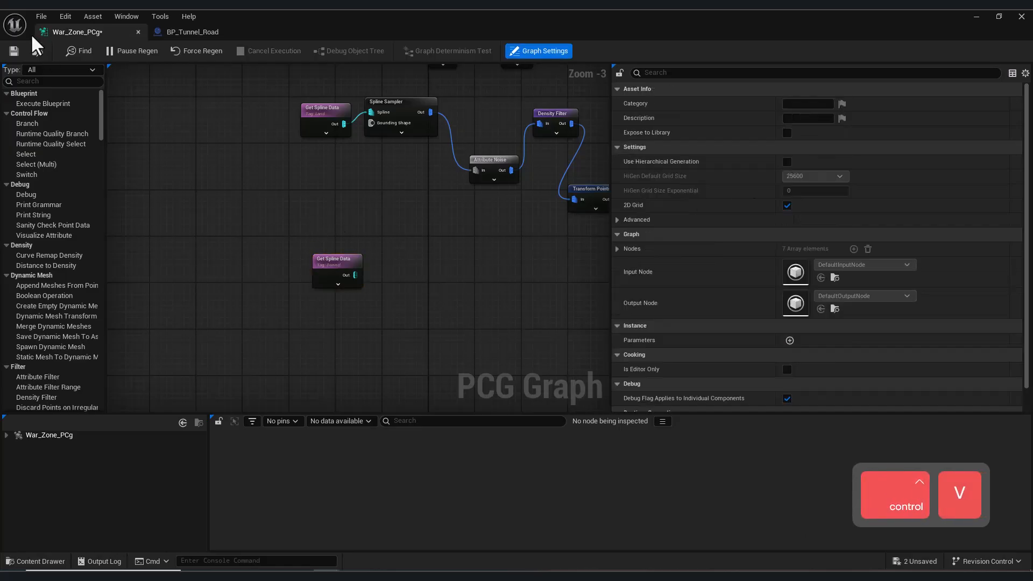
pyautogui.click(14, 51)
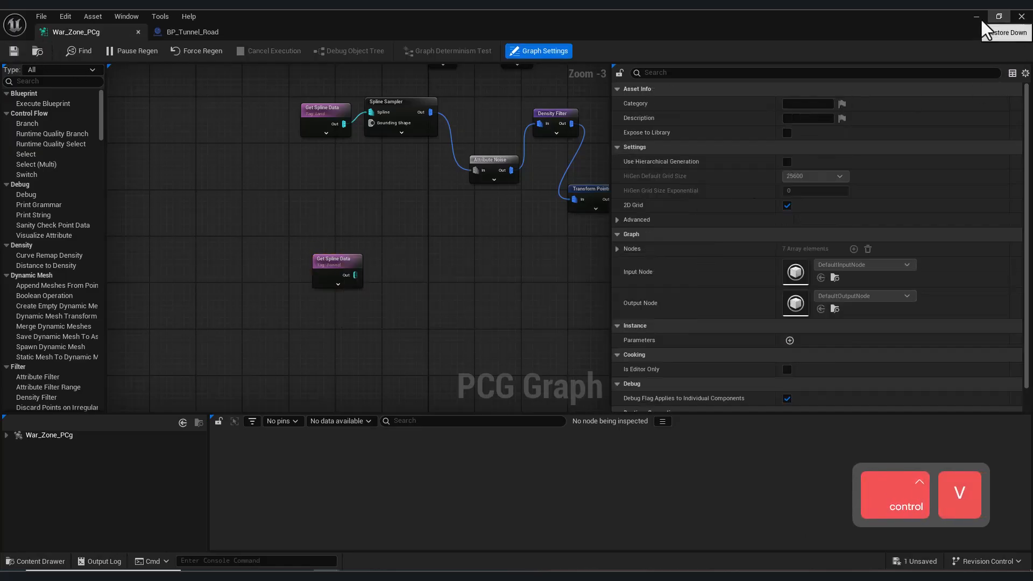
# Place BP_Tunnel_Road in the level at about X 3760, Y -690 and stretch its spline to about 1430 units along X.
pyautogui.click(41, 561)
pyautogui.moveTo(210, 431); pyautogui.dragTo(282, 297)
pyautogui.press('w')
pyautogui.moveTo(283, 338); pyautogui.dragTo(301, 361, button='right')
pyautogui.press('a')
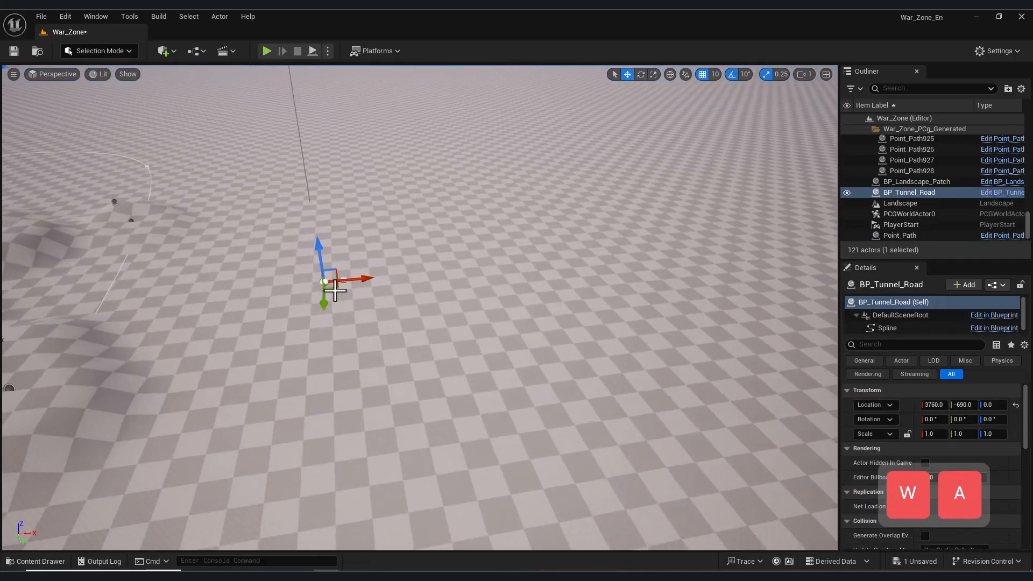
pyautogui.click(346, 281)
pyautogui.moveTo(367, 279); pyautogui.dragTo(596, 276)
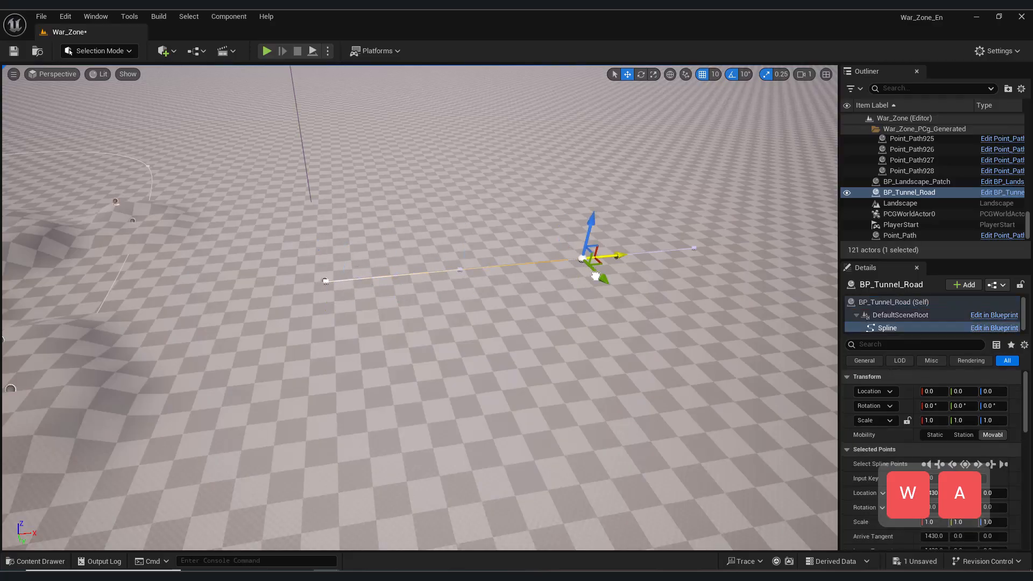
# Move the tunnel spline's first point to about X -890 and pull its other end point back along X.
pyautogui.click(326, 280)
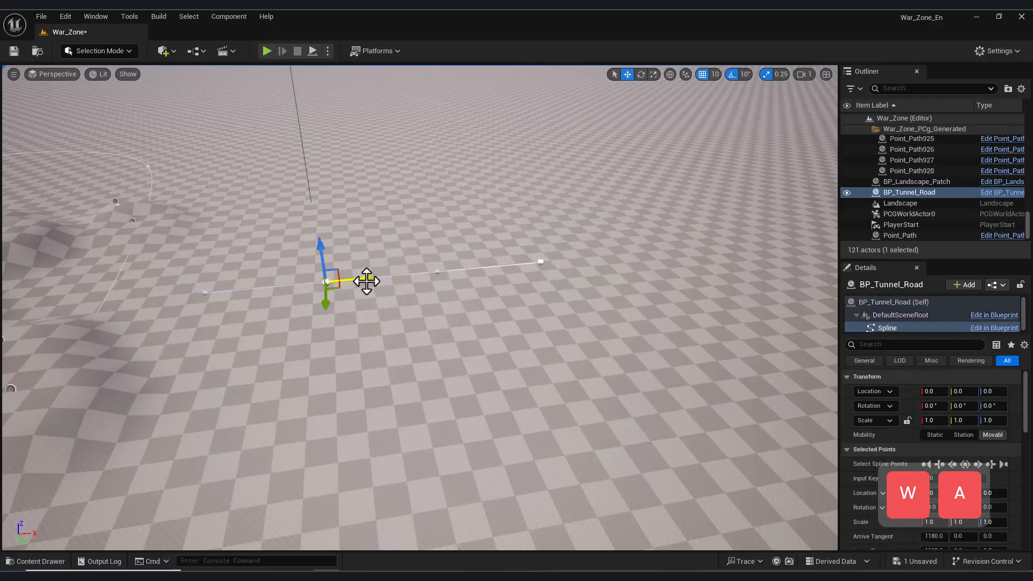
pyautogui.moveTo(358, 282); pyautogui.dragTo(179, 299)
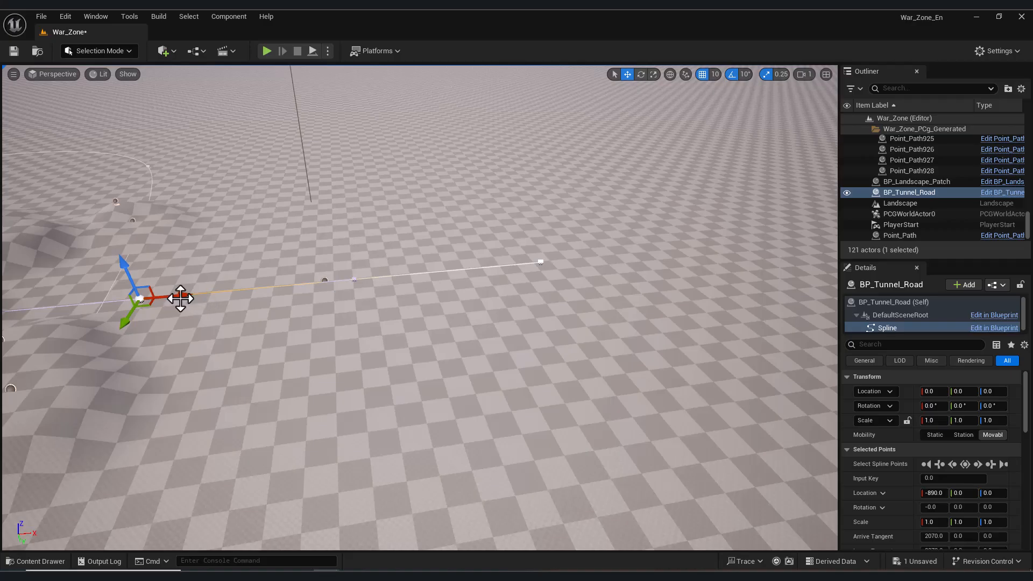
pyautogui.click(543, 263)
pyautogui.moveTo(566, 260); pyautogui.dragTo(341, 272)
pyautogui.moveTo(341, 272); pyautogui.dragTo(376, 281, button='right')
pyautogui.press('a')
pyautogui.press('s')
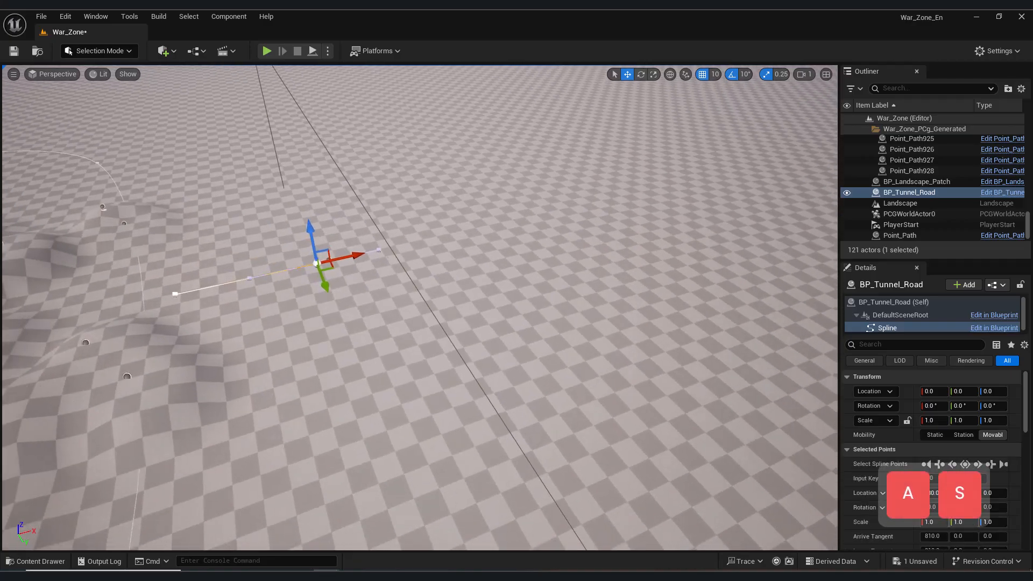
# Select the BP_Tunnel_Road actor and move it along X to about 3510.
pyautogui.click(376, 281)
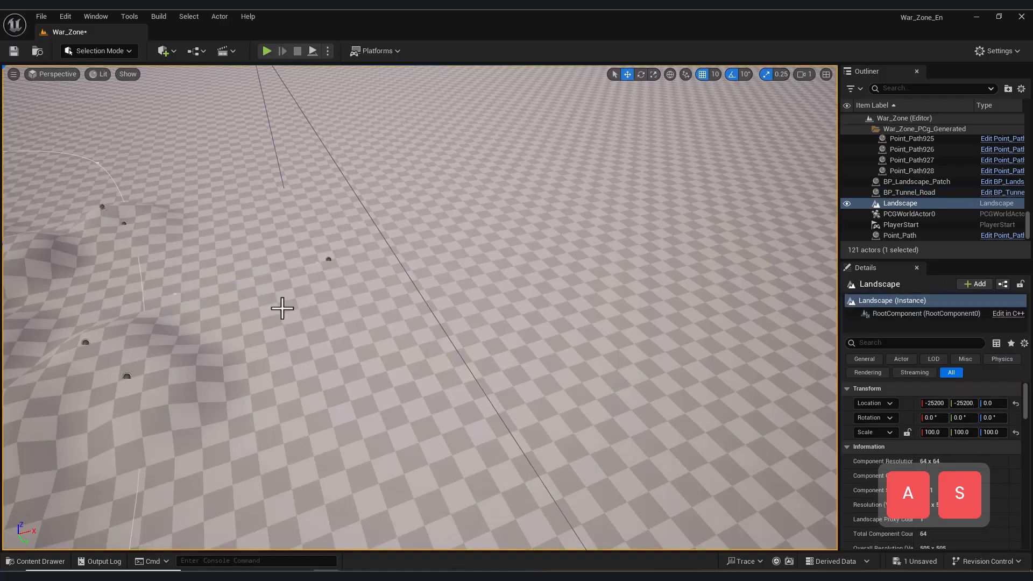
pyautogui.click(330, 260)
pyautogui.moveTo(320, 265); pyautogui.dragTo(269, 452)
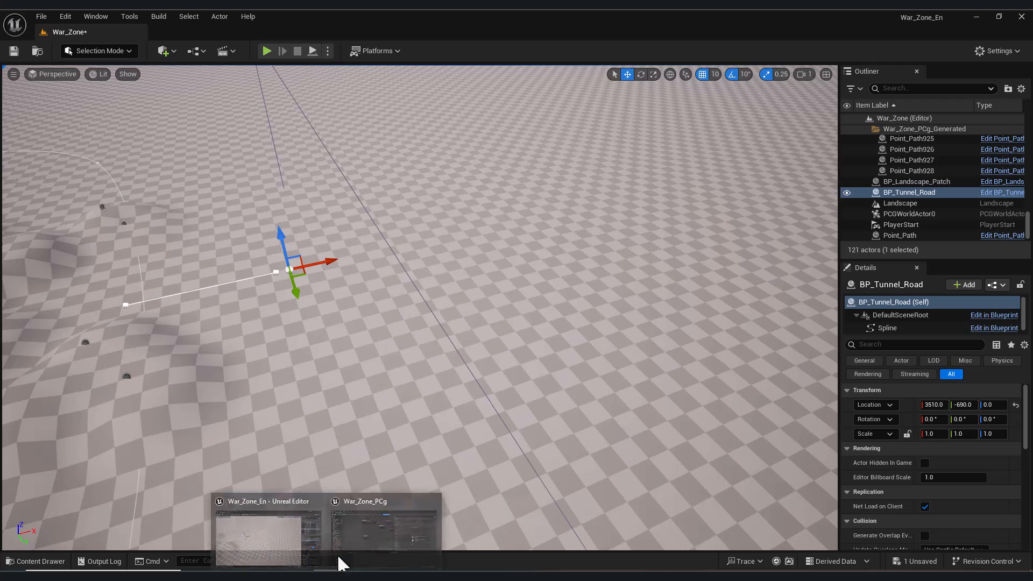
# Shrink the War_Zone_PCg window so the level stays visible, and turn on debug for the Tunnel-tagged Get Spline Data node.
pyautogui.click(380, 521)
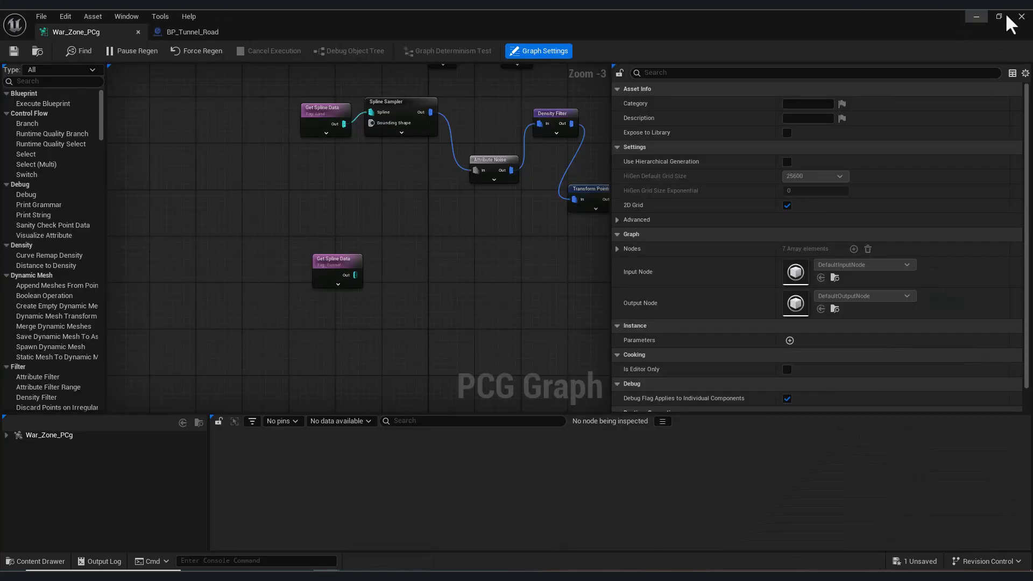
pyautogui.click(997, 17)
pyautogui.moveTo(786, 399); pyautogui.dragTo(692, 372)
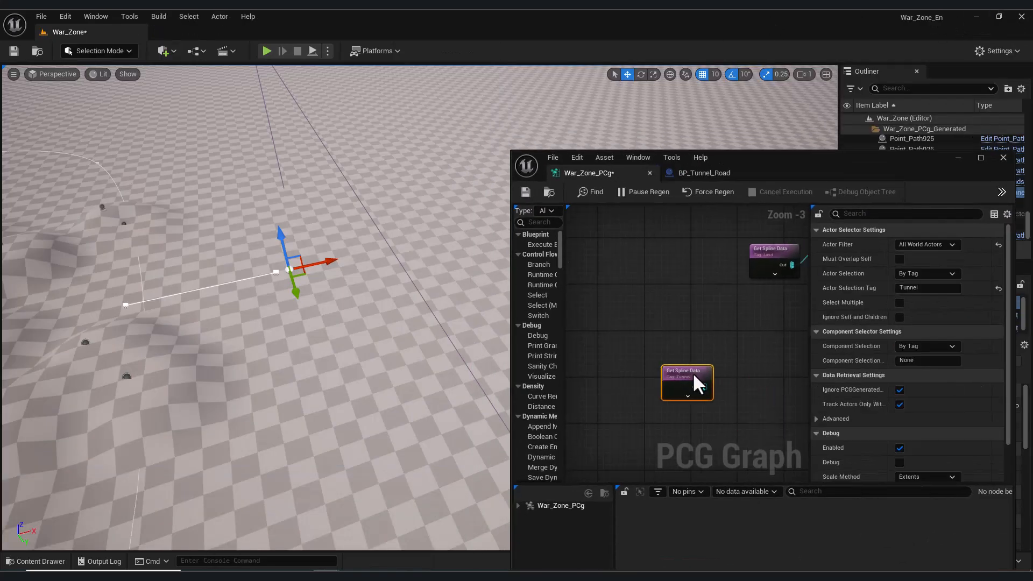
pyautogui.press('d')
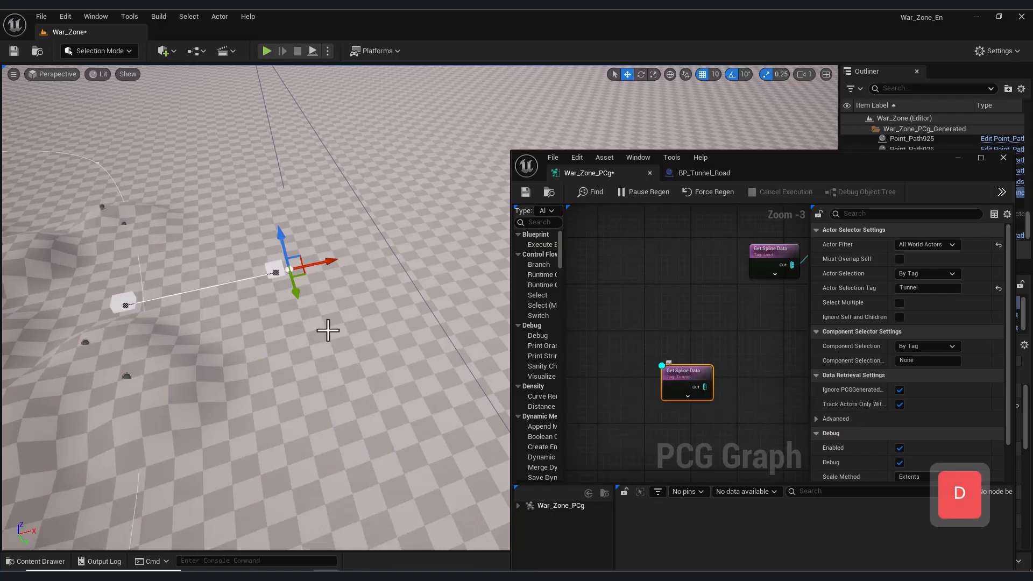
pyautogui.keyDown('alt'); pyautogui.moveTo(294, 299); pyautogui.dragTo(336, 396); pyautogui.keyUp('alt')
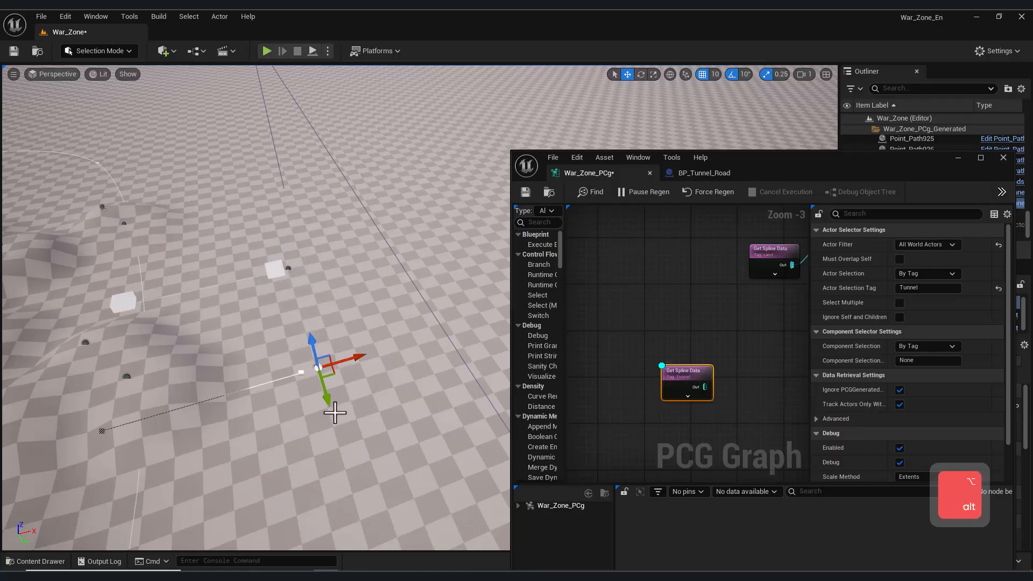
pyautogui.hotkey('ctrl', 'z')
pyautogui.hotkey('ctrl', 'z')
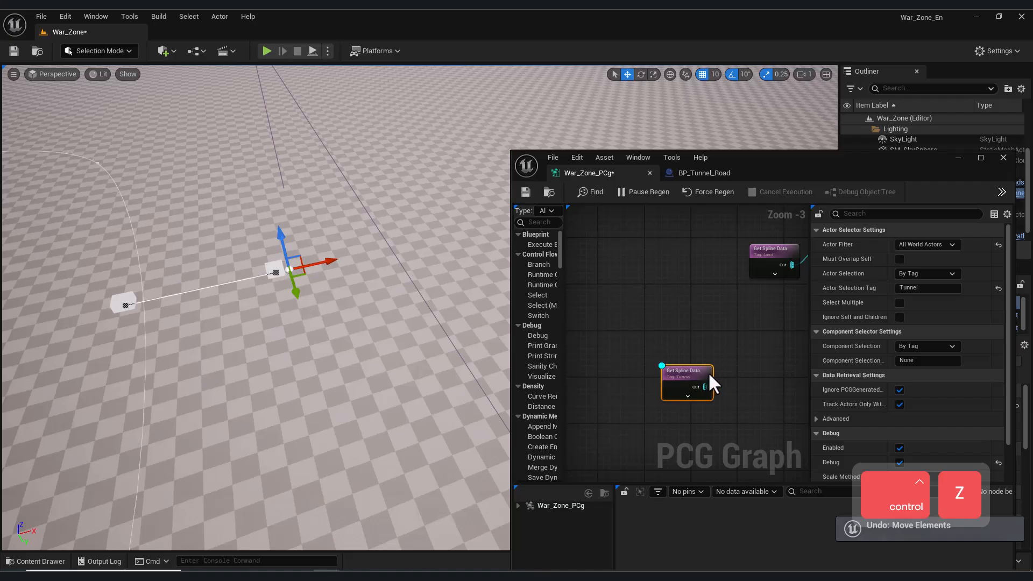
pyautogui.press('d')
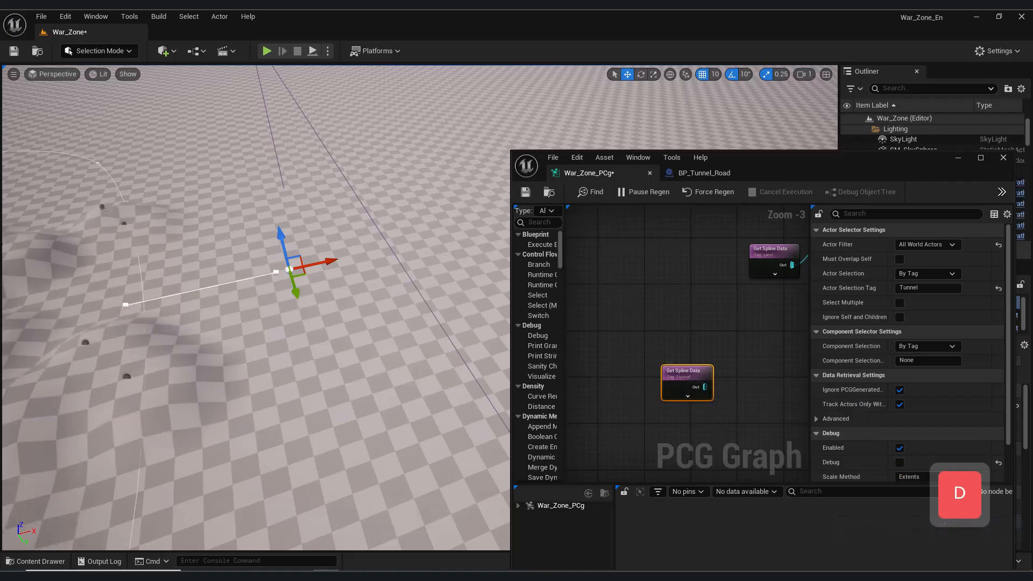
# Extend the tunnel spline with a third point that bends it along Y, with debug on for its Get Spline Data node.
pyautogui.click(275, 272)
pyautogui.keyDown('alt'); pyautogui.moveTo(301, 370); pyautogui.dragTo(553, 422); pyautogui.keyUp('alt')
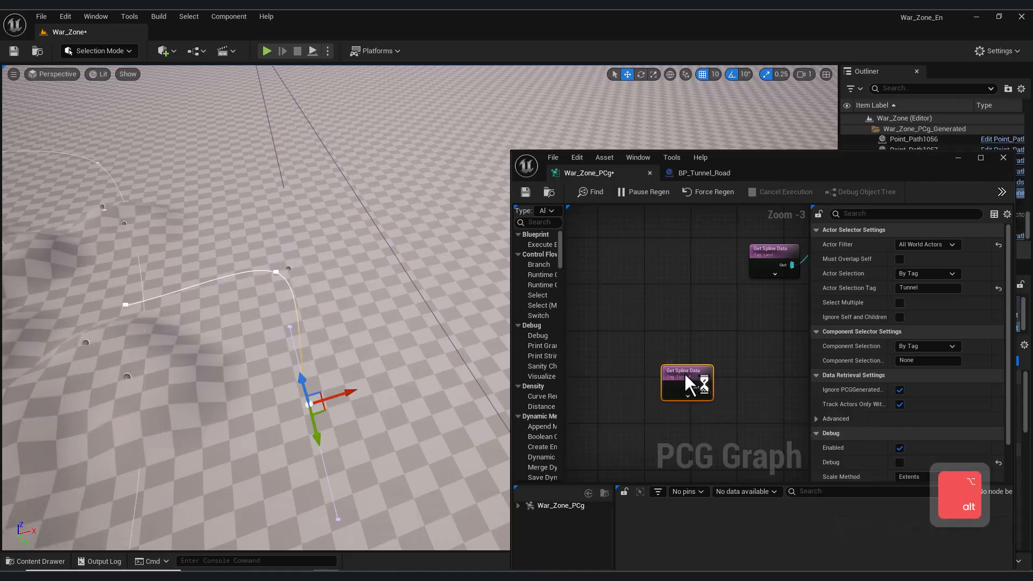
pyautogui.press('d')
pyautogui.press('s')
pyautogui.moveTo(222, 359); pyautogui.dragTo(349, 360, button='right')
pyautogui.press('w')
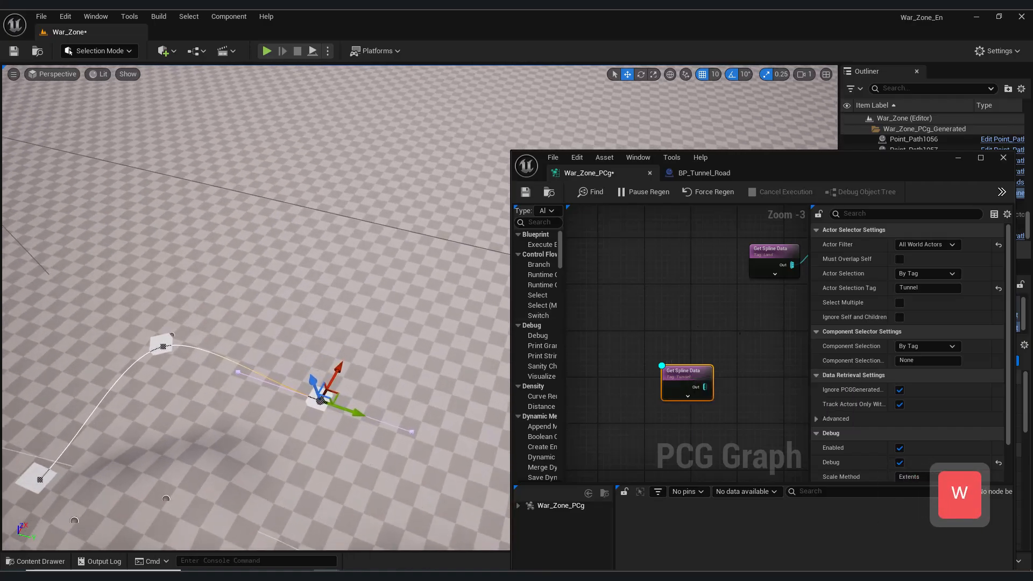
# Add a Spline Sampler node fed by the Tunnel-tagged Get Spline Data node.
pyautogui.moveTo(726, 333); pyautogui.dragTo(640, 245, button='right')
pyautogui.moveTo(618, 303); pyautogui.dragTo(697, 335)
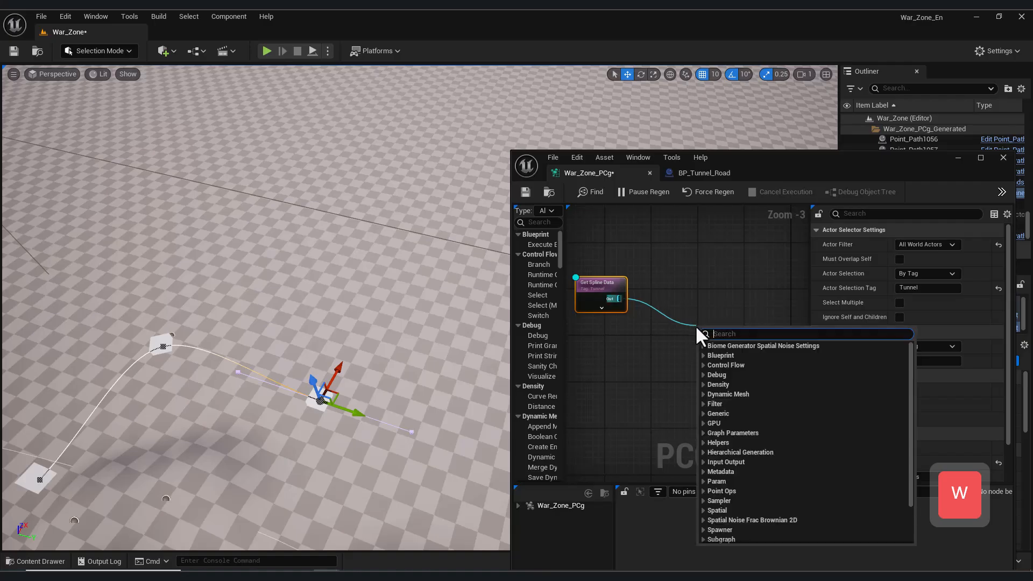
pyautogui.write('spli')
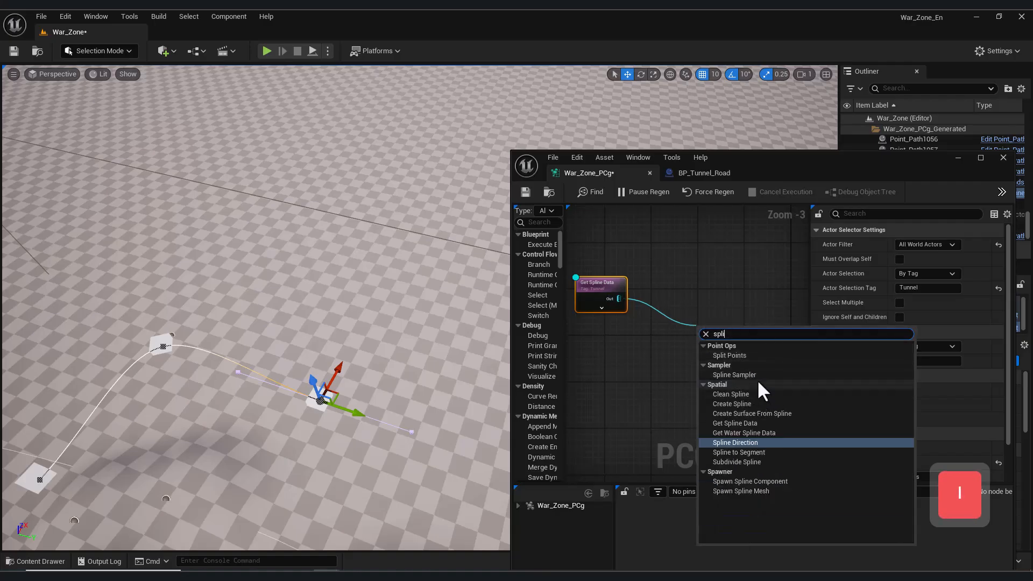
pyautogui.click(735, 375)
# Duplicate the Point_Path Spawn Actor node beside the tunnel branch and connect the tunnel Spline Sampler's output to it.
pyautogui.scroll(-2, 648, 338)
pyautogui.moveTo(731, 373); pyautogui.dragTo(669, 358, button='right')
pyautogui.click(728, 358)
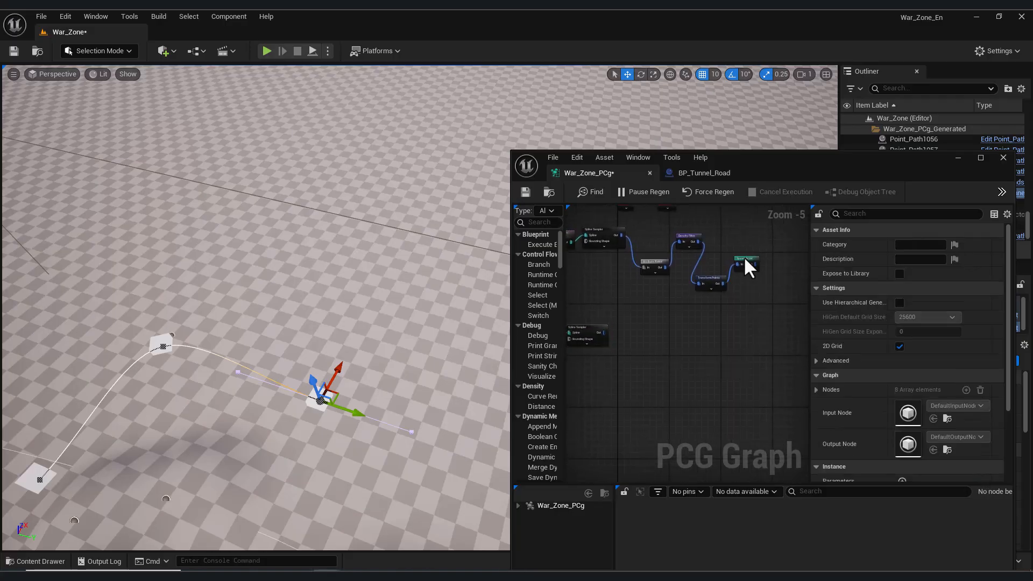
pyautogui.click(745, 261)
pyautogui.hotkey('ctrl', 'c')
pyautogui.hotkey('ctrl', 'v')
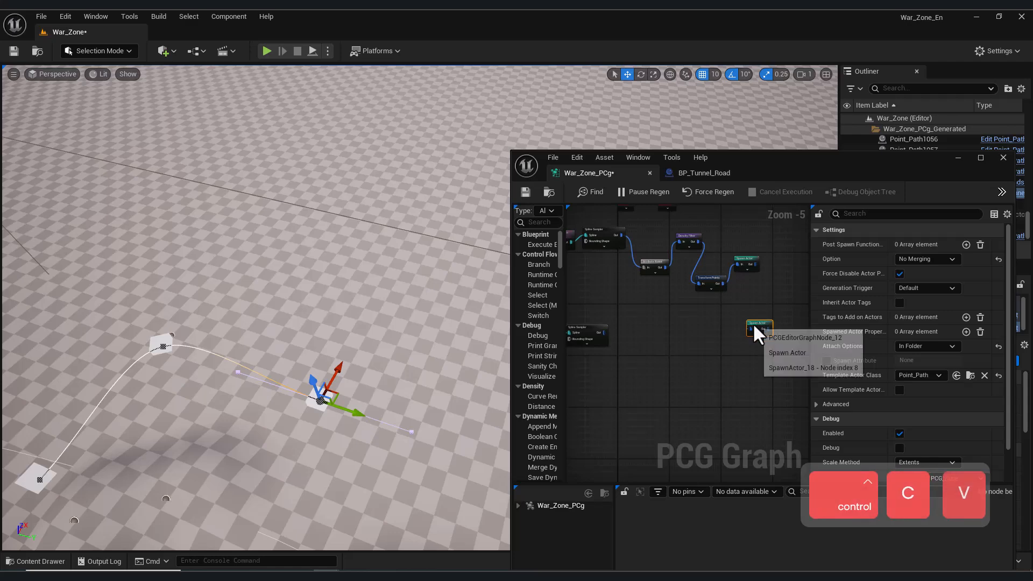
pyautogui.scroll(2, 628, 355)
pyautogui.moveTo(623, 338); pyautogui.dragTo(741, 355)
pyautogui.press('s')
pyautogui.moveTo(362, 322); pyautogui.dragTo(309, 324, button='right')
pyautogui.press('d')
pyautogui.moveTo(388, 321)
pyautogui.mouseDown()
pyautogui.moveTo(311, 374)
pyautogui.moveTo(404, 317)
pyautogui.mouseUp()
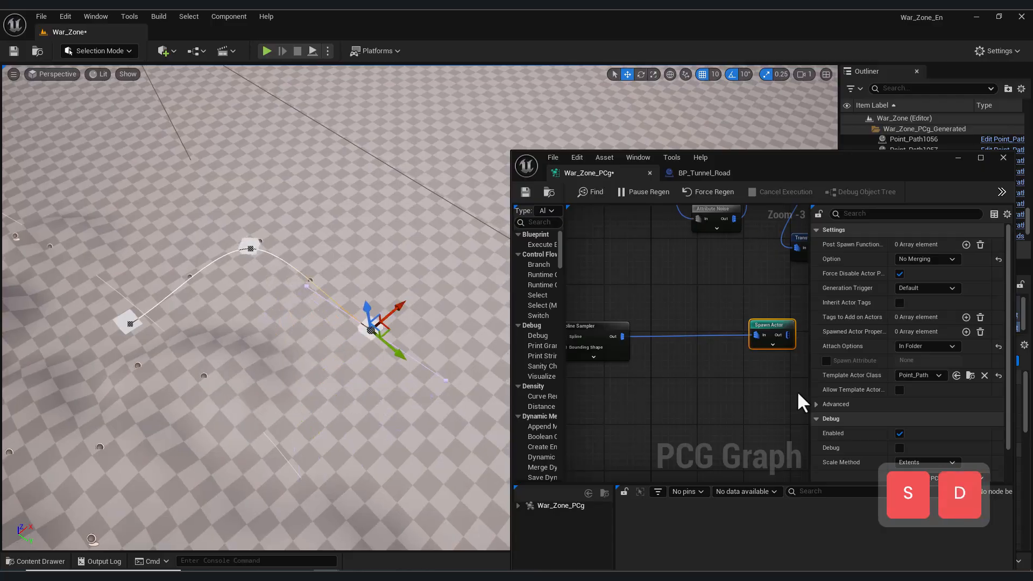
# Add a Transform Points node fed by the tunnel Spline Sampler's output.
pyautogui.moveTo(690, 382); pyautogui.dragTo(709, 376, button='right')
pyautogui.moveTo(643, 329); pyautogui.dragTo(680, 400)
pyautogui.write('tra')
pyautogui.click(721, 385)
pyautogui.moveTo(713, 360); pyautogui.dragTo(692, 352, button='right')
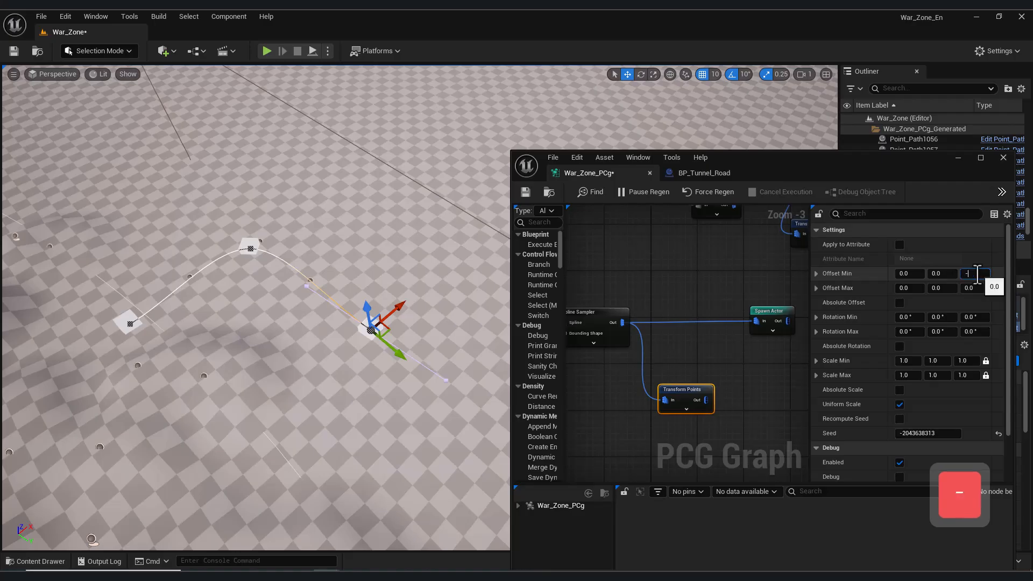
# Set the Z values of the new Transform Points node's Offset Min and Offset Max to -50.
pyautogui.press('Return')
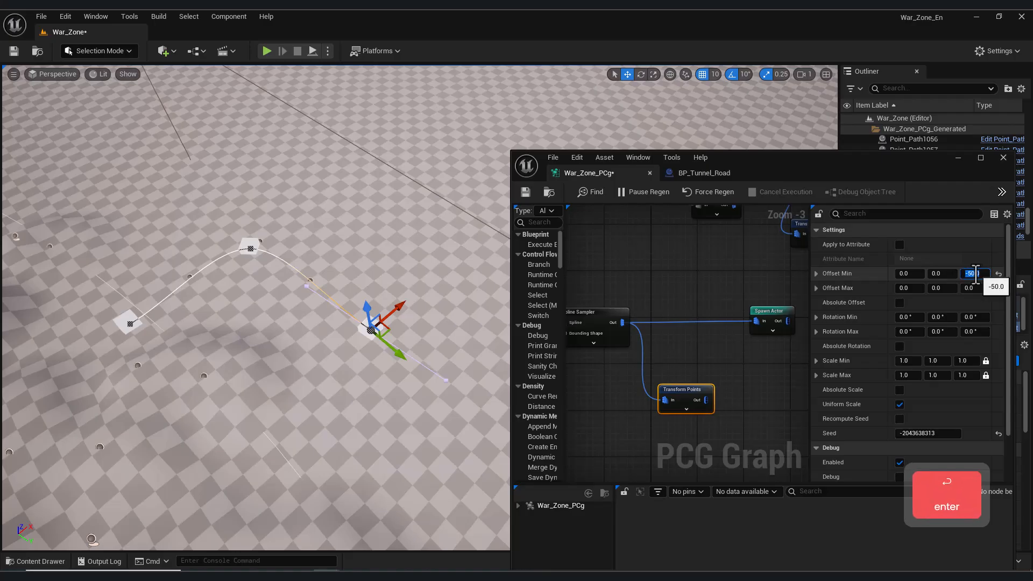
pyautogui.write('-')
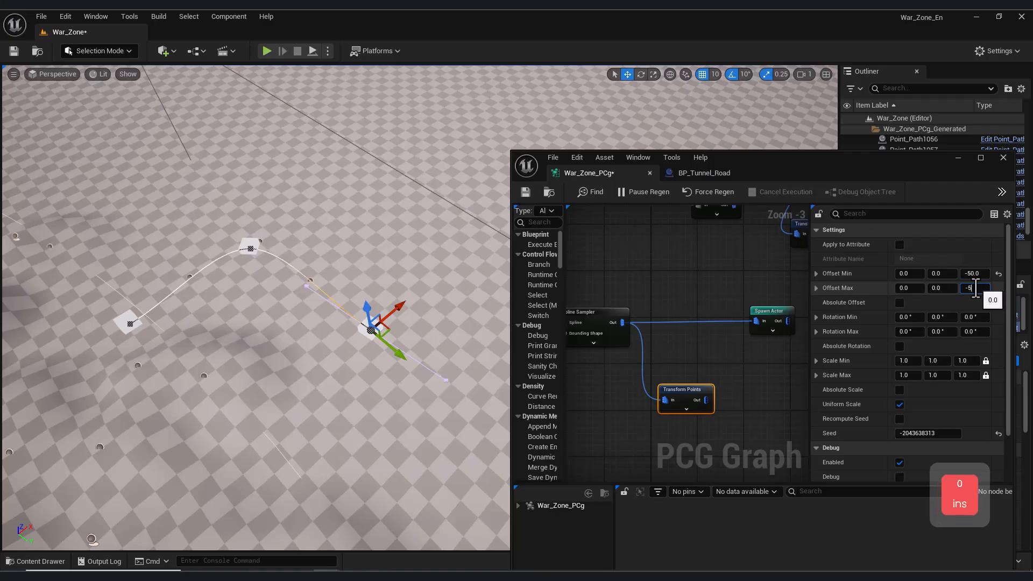
pyautogui.write('50')
pyautogui.press('Return')
# Replace the direct Spline Sampler to Spawn Actor link with one routed through Transform Points, and turn on that node's debug display.
pyautogui.keyDown('alt'); pyautogui.click(757, 320); pyautogui.keyUp('alt')
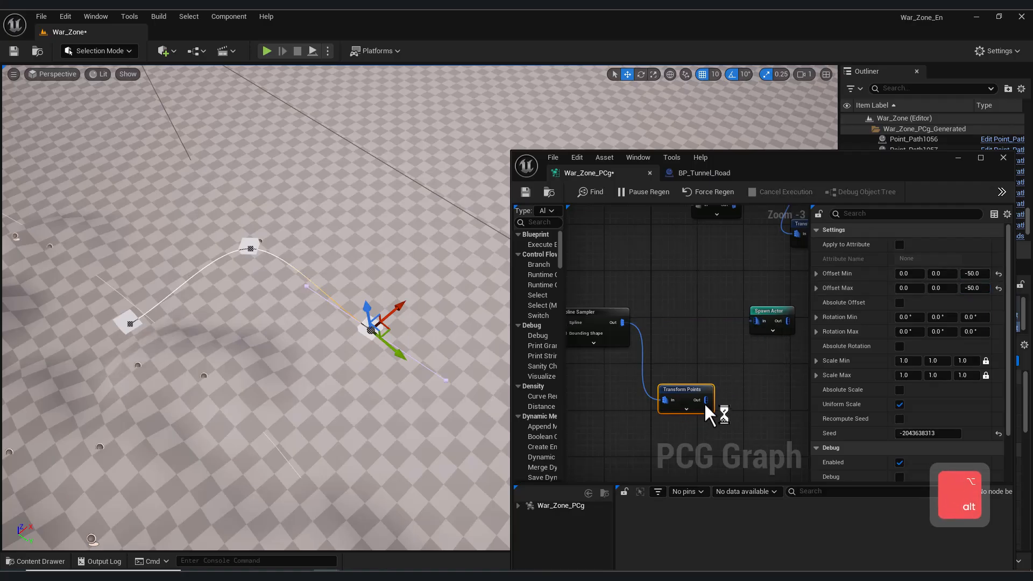
pyautogui.moveTo(713, 406); pyautogui.dragTo(708, 380)
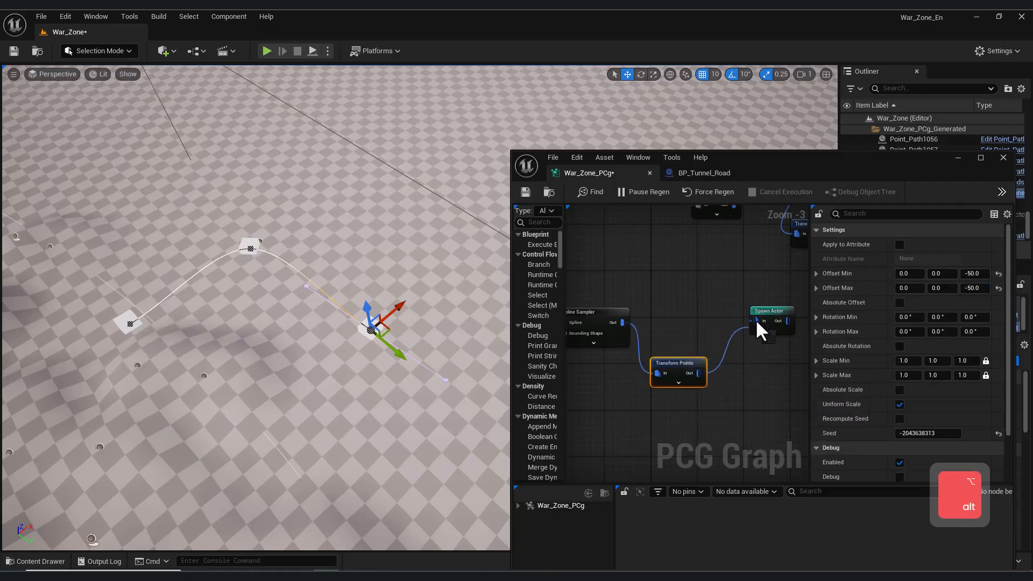
pyautogui.moveTo(756, 322); pyautogui.dragTo(756, 321)
pyautogui.press('d')
pyautogui.moveTo(371, 301); pyautogui.dragTo(242, 297, button='right')
pyautogui.press('s')
pyautogui.press('d')
pyautogui.press('q')
# Enable Unbounded on the tunnel Spline Sampler and check the spawned points along the tunnel spline.
pyautogui.click(599, 323)
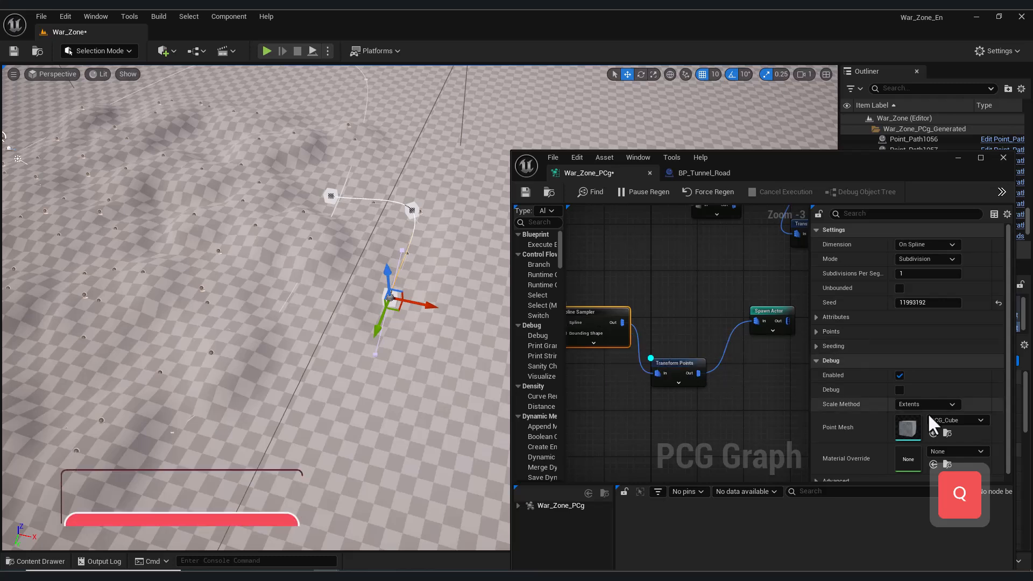
pyautogui.scroll(-1, 946, 371)
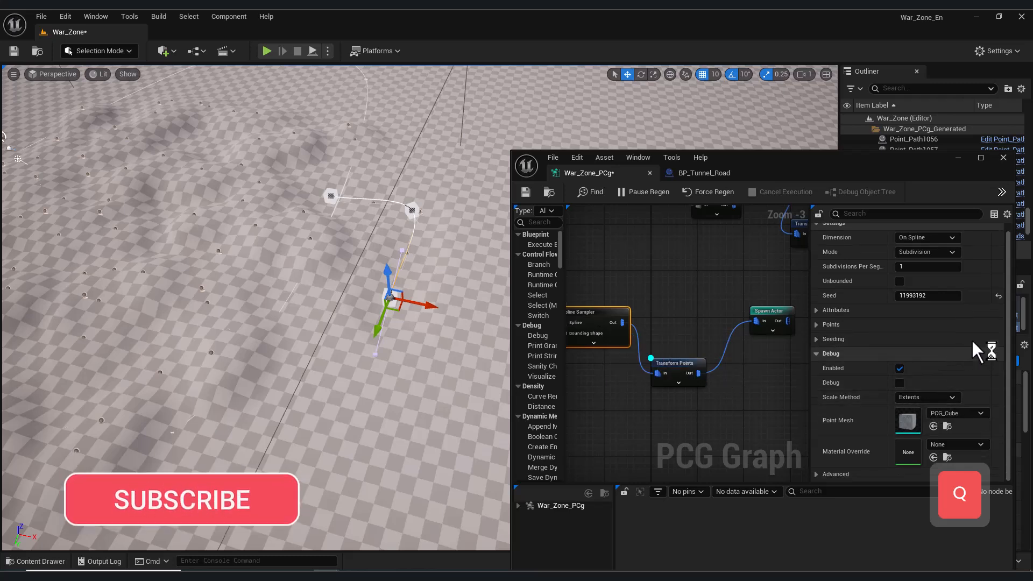
pyautogui.moveTo(634, 388); pyautogui.dragTo(712, 401, button='right')
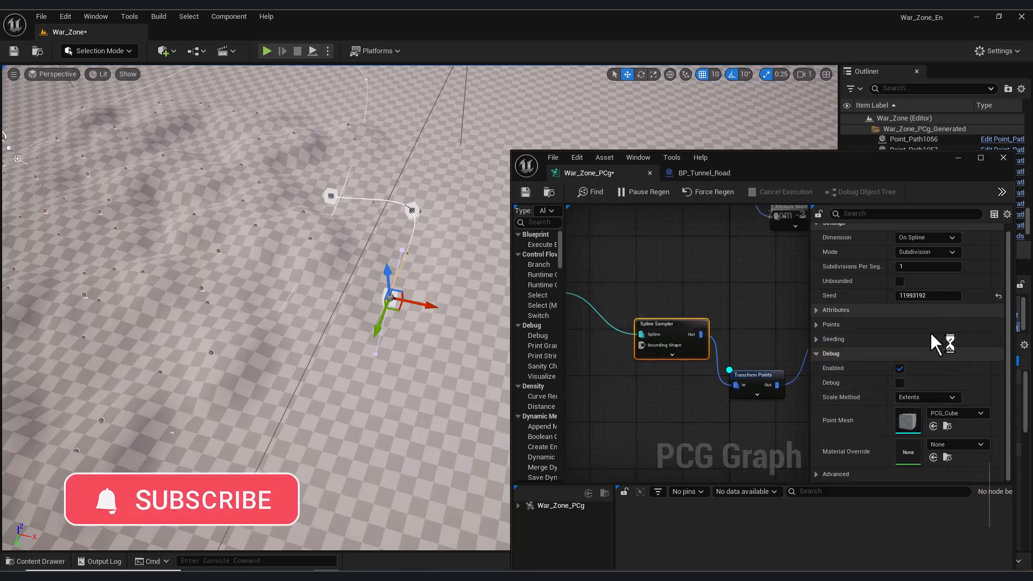
pyautogui.scroll(1, 925, 322)
pyautogui.click(901, 289)
pyautogui.moveTo(397, 309)
pyautogui.mouseDown(button='right')
pyautogui.moveTo(429, 307)
pyautogui.moveTo(420, 326)
pyautogui.moveTo(393, 322)
pyautogui.mouseUp(button='right')
pyautogui.press('d')
pyautogui.press('w')
pyautogui.press('a')
pyautogui.press('q')
pyautogui.press('a')
pyautogui.press('q')
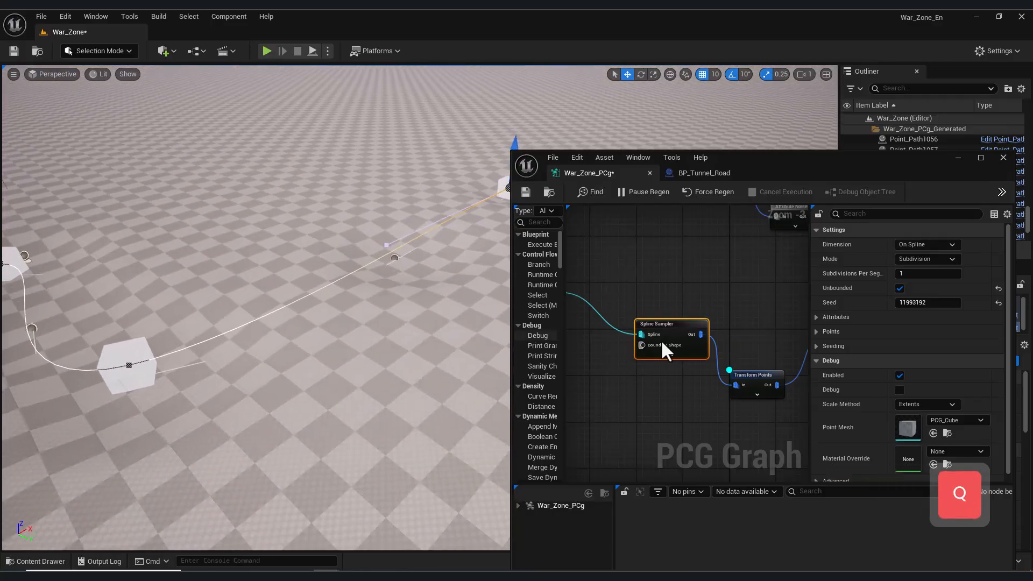
# Set the tunnel Spline Sampler's mode to Distance.
pyautogui.moveTo(665, 296); pyautogui.dragTo(692, 303, button='right')
pyautogui.press('d')
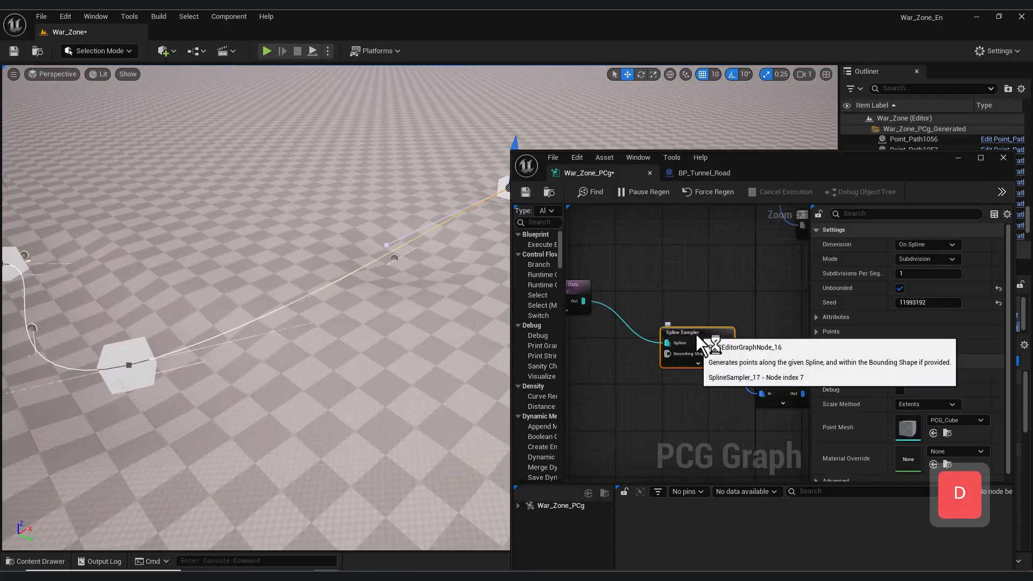
pyautogui.click(925, 259)
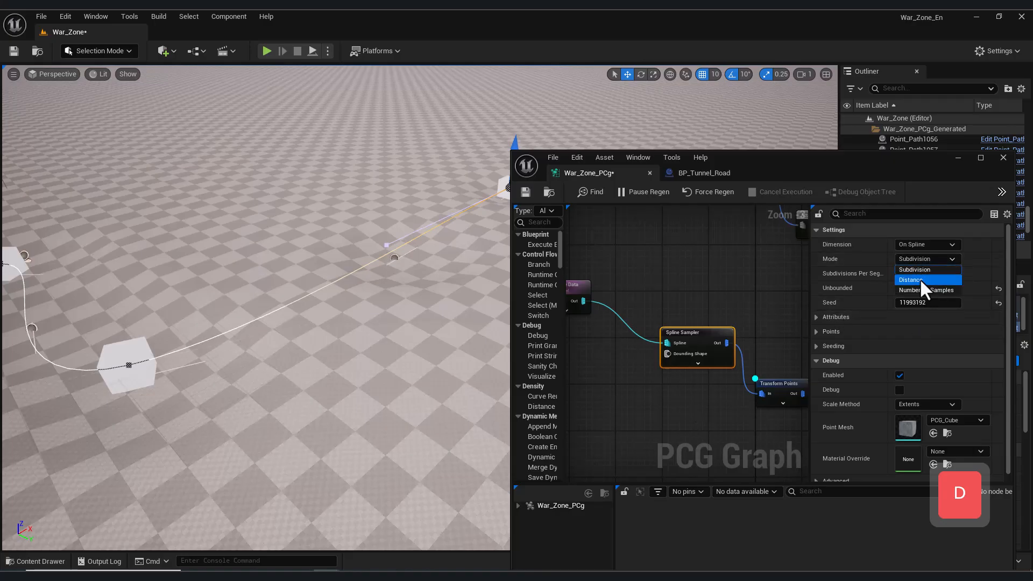
pyautogui.click(914, 279)
# Extend the tunnel spline beyond its first point, placing the new end among the landscape hills.
pyautogui.press('s')
pyautogui.moveTo(270, 315); pyautogui.dragTo(289, 321, button='right')
pyautogui.press('a')
pyautogui.press('d')
pyautogui.click(274, 232)
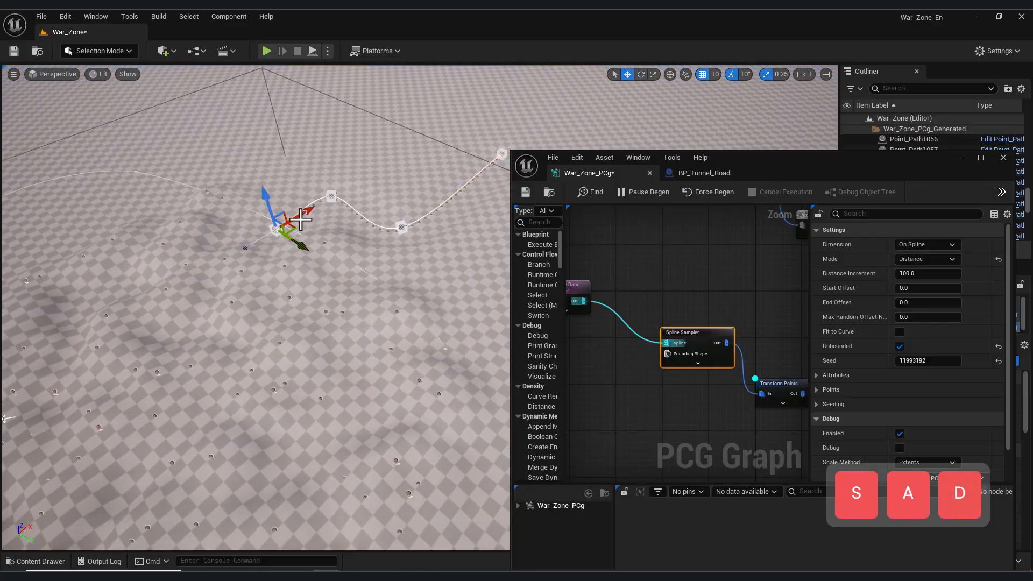
pyautogui.moveTo(293, 219); pyautogui.dragTo(141, 327)
pyautogui.press('d')
pyautogui.moveTo(258, 327); pyautogui.dragTo(24, 271, button='right')
pyautogui.press('w')
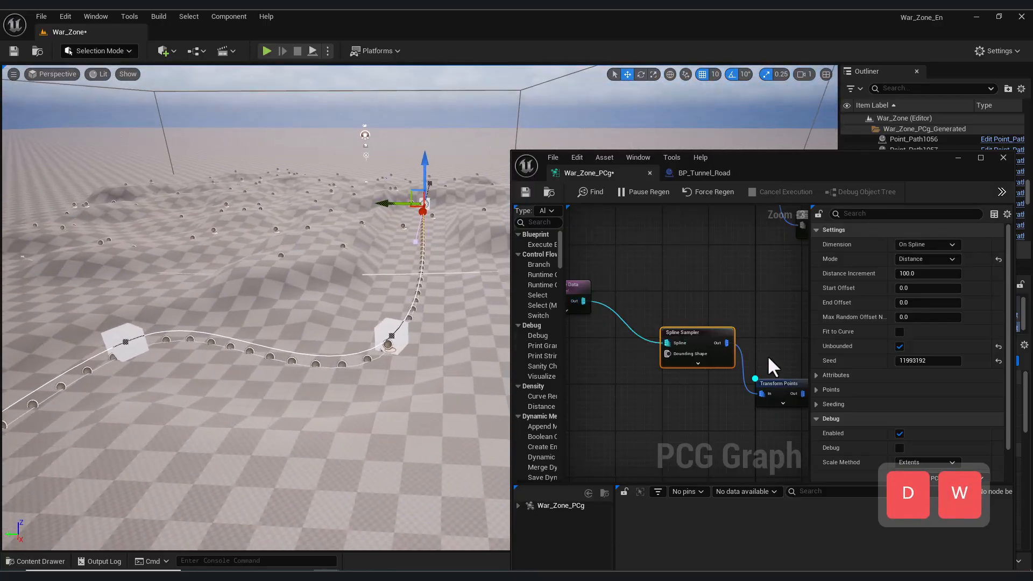
# Set the tunnel Transform Points node's Offset Min and Offset Max to -100 on Z.
pyautogui.moveTo(789, 376); pyautogui.dragTo(702, 295, button='right')
pyautogui.click(699, 310)
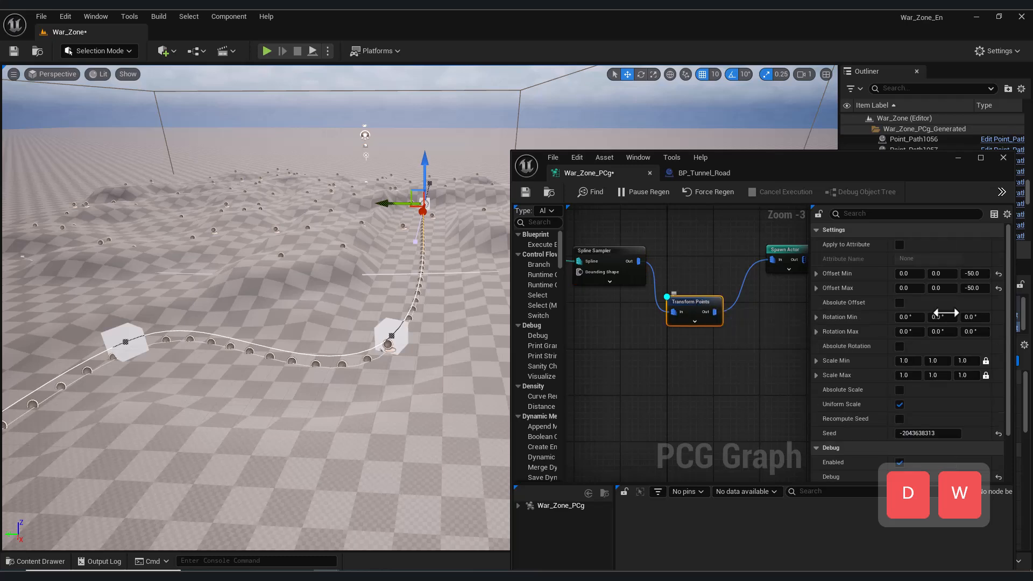
pyautogui.write('-100')
pyautogui.press('Return')
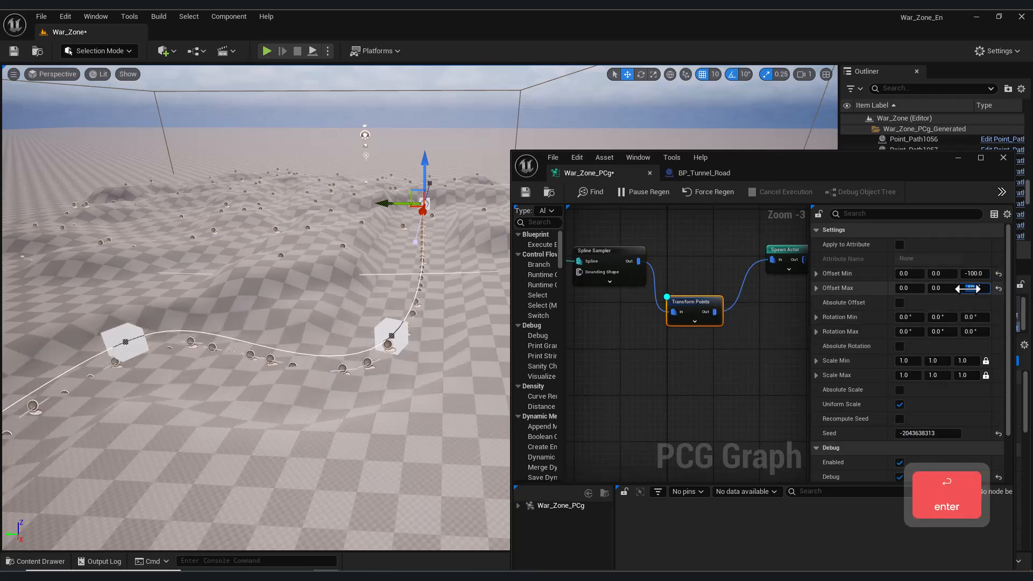
pyautogui.write('-100')
pyautogui.press('Return')
# Move the graph window aside and examine the landscape shape along the tunnel spline.
pyautogui.moveTo(296, 293); pyautogui.dragTo(684, 393, button='right')
pyautogui.press('s')
pyautogui.press('a')
pyautogui.moveTo(820, 164); pyautogui.dragTo(887, 179)
pyautogui.moveTo(398, 300); pyautogui.dragTo(403, 303, button='right')
pyautogui.press('d')
pyautogui.press('w')
pyautogui.moveTo(765, 425); pyautogui.dragTo(753, 391, button='right')
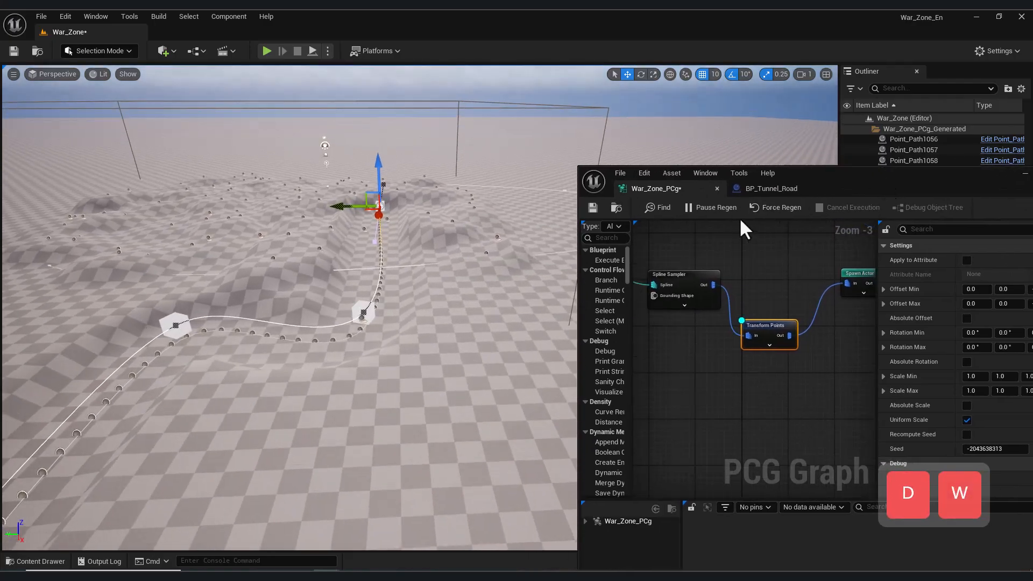
# Duplicate the Point_Path blueprint in the PCG content folder.
pyautogui.click(54, 563)
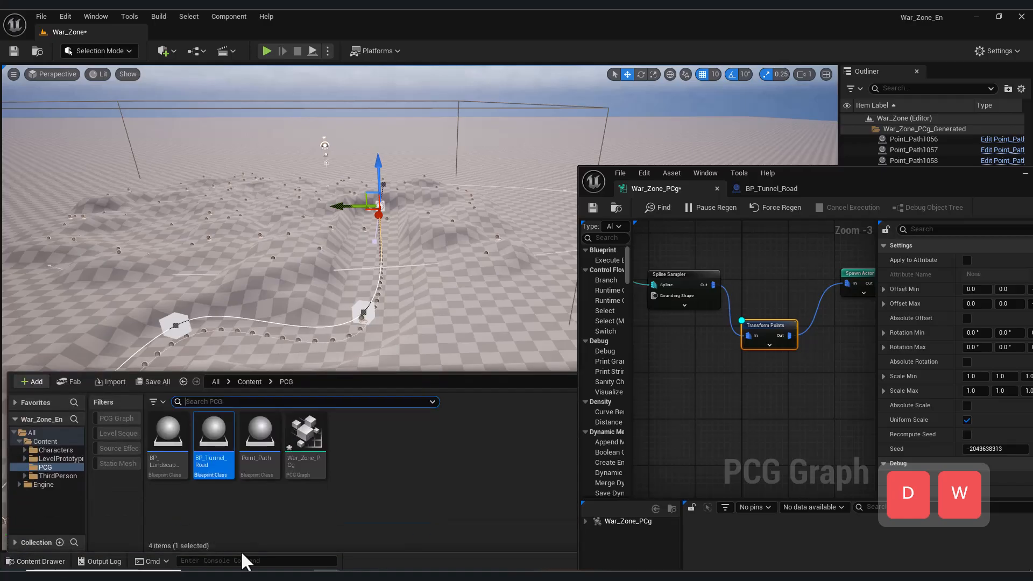
pyautogui.click(401, 514)
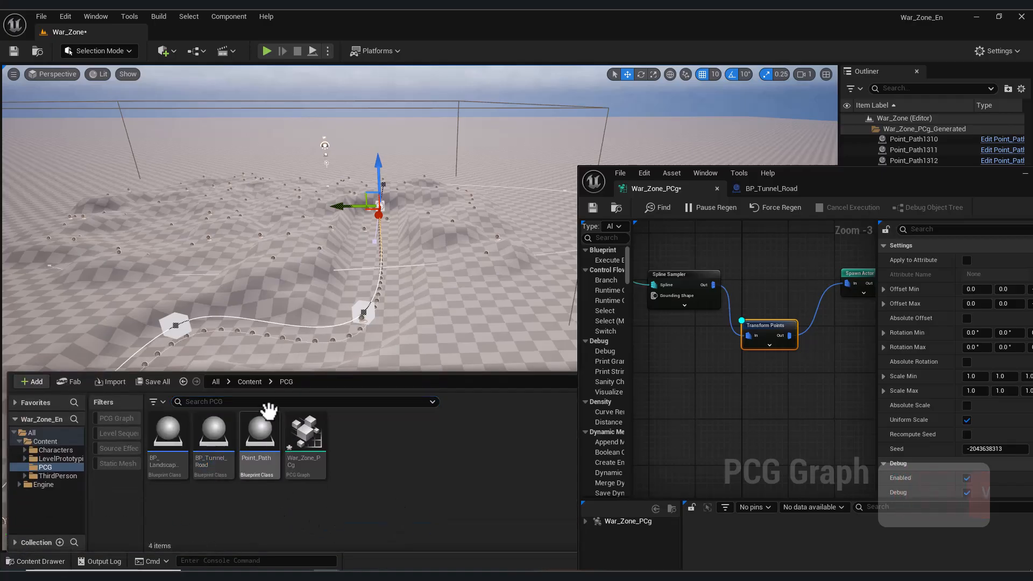
pyautogui.click(259, 430)
pyautogui.hotkey('ctrl', 'c')
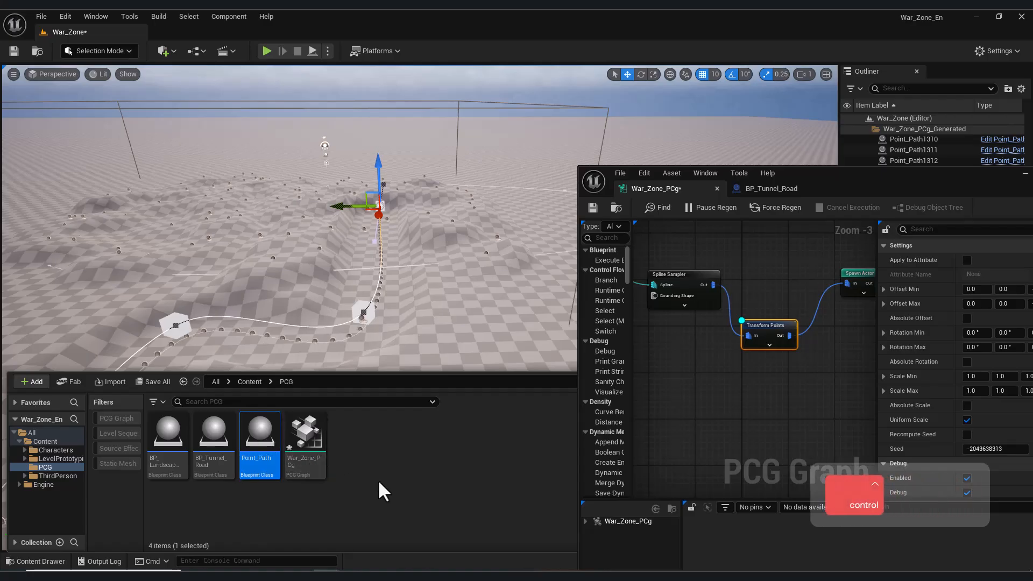
pyautogui.hotkey('ctrl', 'v')
# Rename the duplicated blueprint as Point_Tunnel.
pyautogui.rightClick(357, 428)
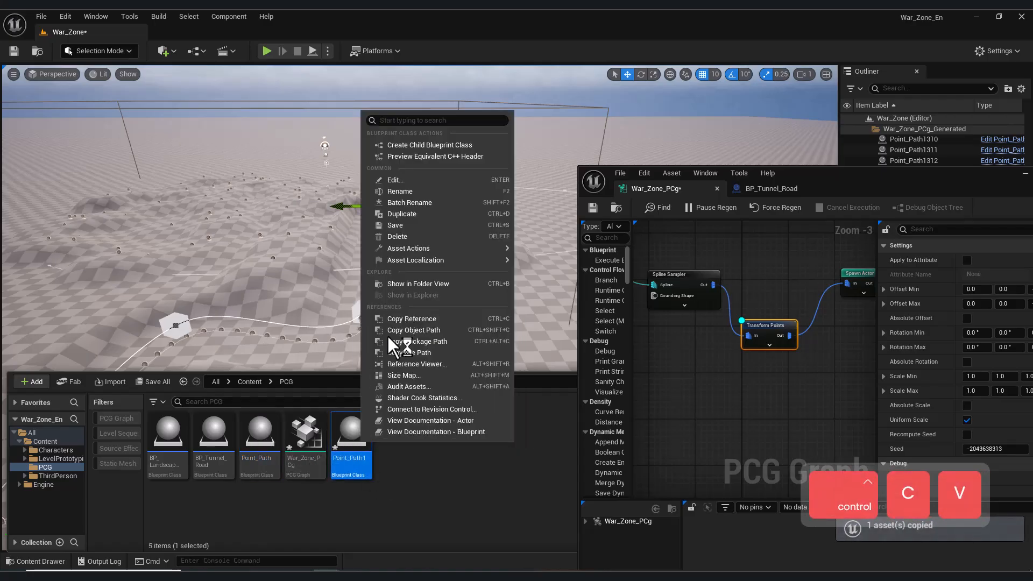
pyautogui.click(420, 192)
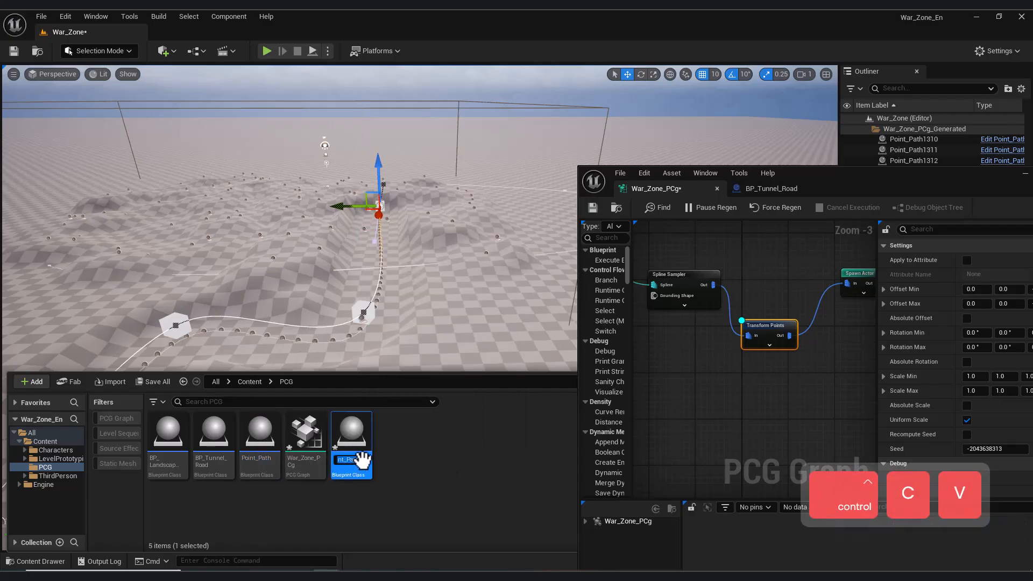
pyautogui.click(343, 460)
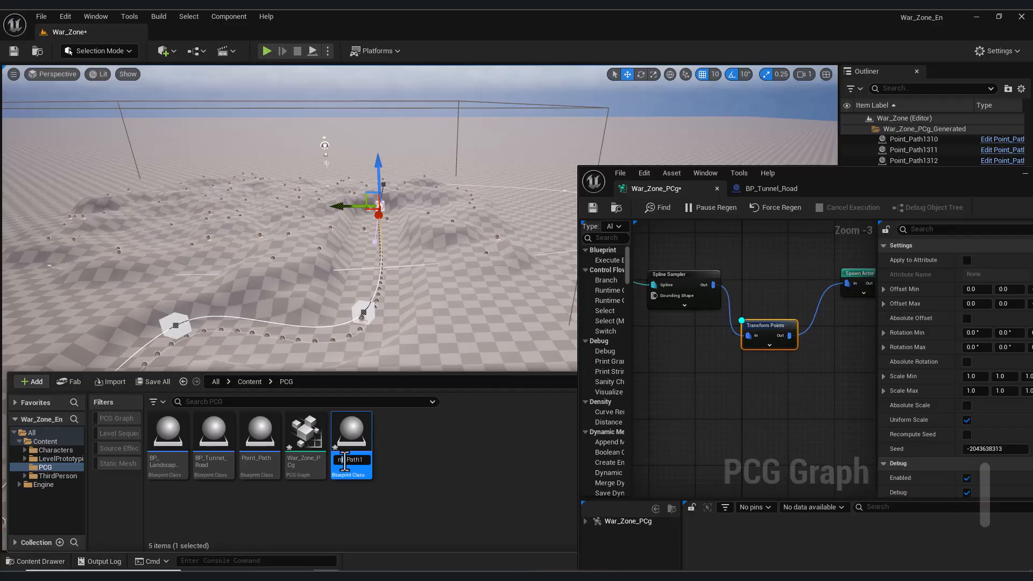
pyautogui.moveTo(354, 461); pyautogui.dragTo(364, 459)
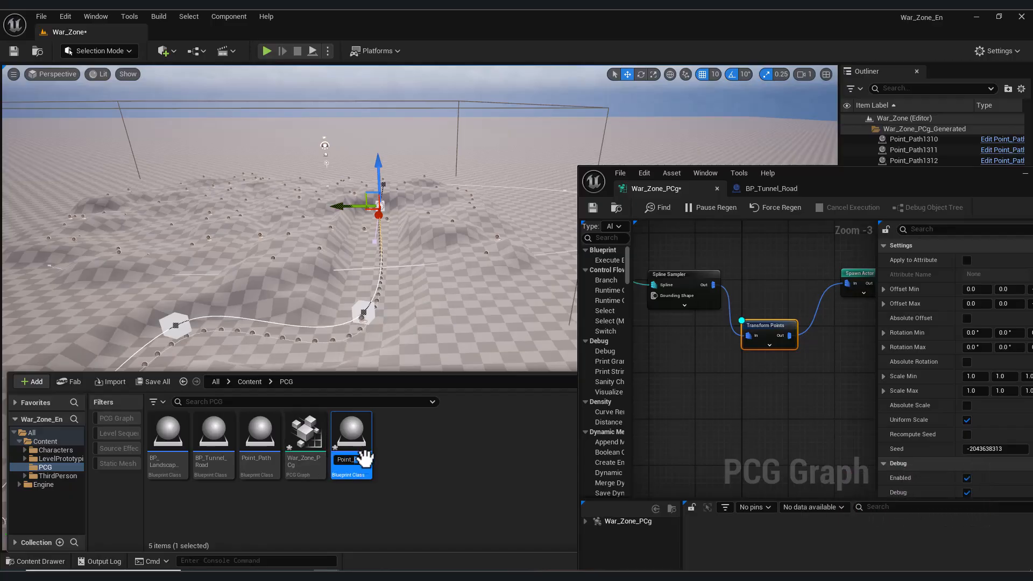
pyautogui.press('F1')
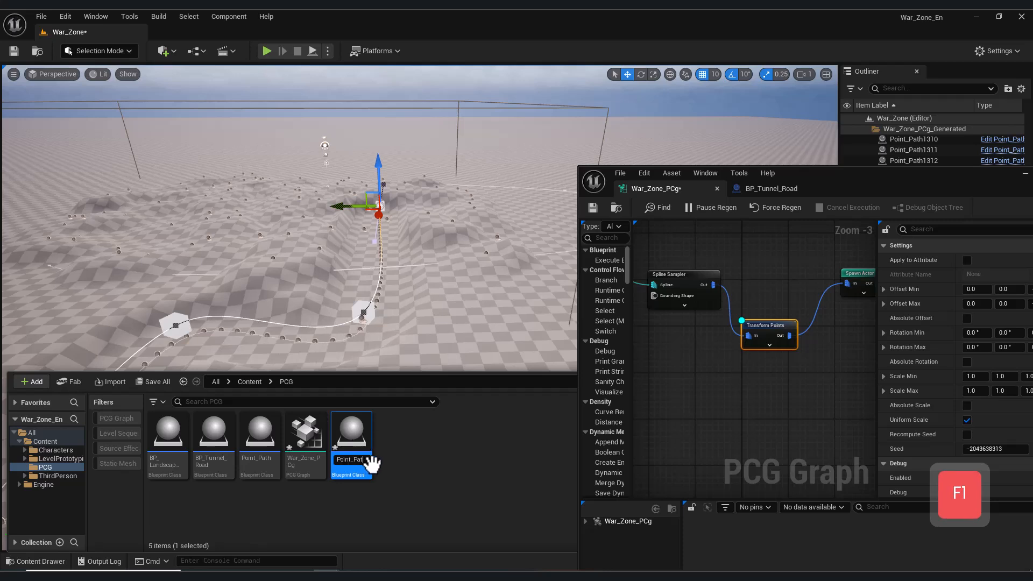
pyautogui.press('BackSpace')
pyautogui.press('BackSpace')
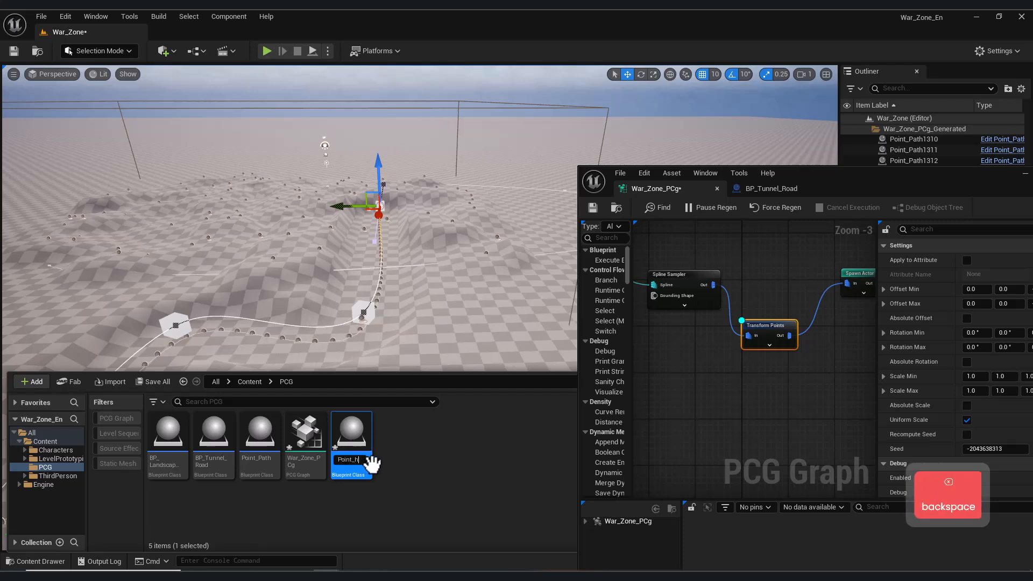
pyautogui.write('Tunne')
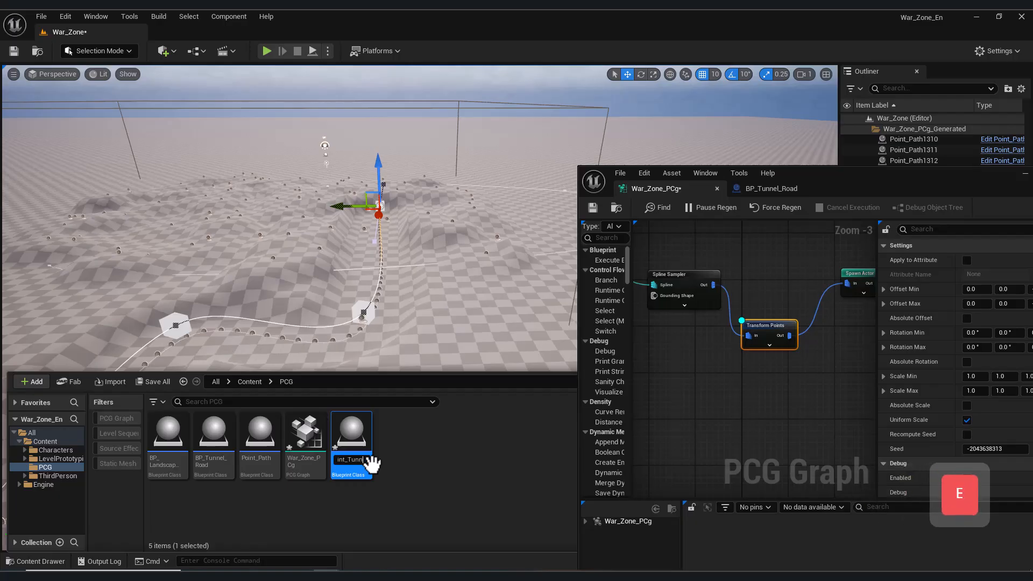
pyautogui.write('l')
pyautogui.press('Return')
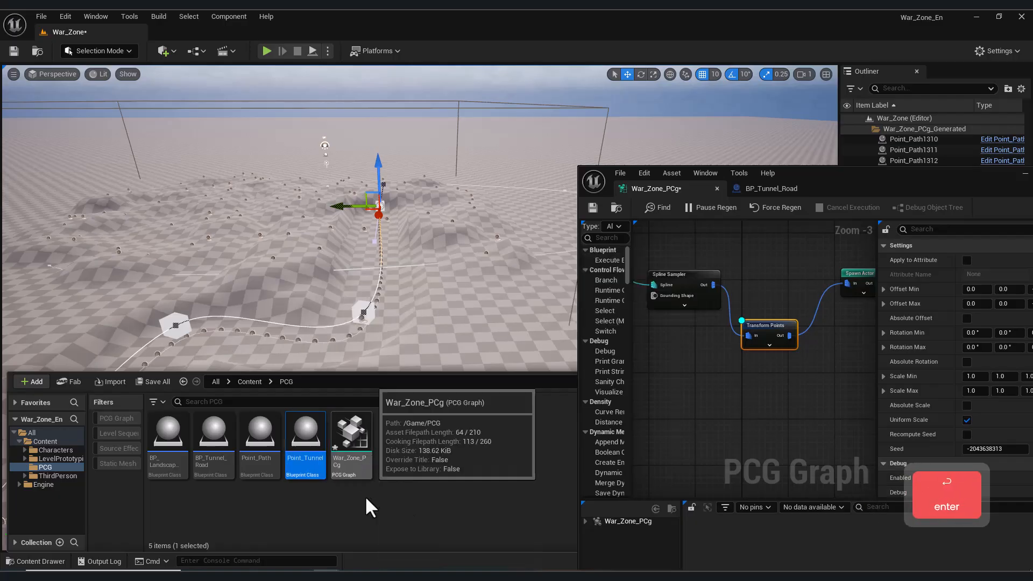
# Set the tunnel Spawn Actor node's Template Actor Class to Point_Tunnel.
pyautogui.moveTo(779, 410); pyautogui.dragTo(735, 399, button='right')
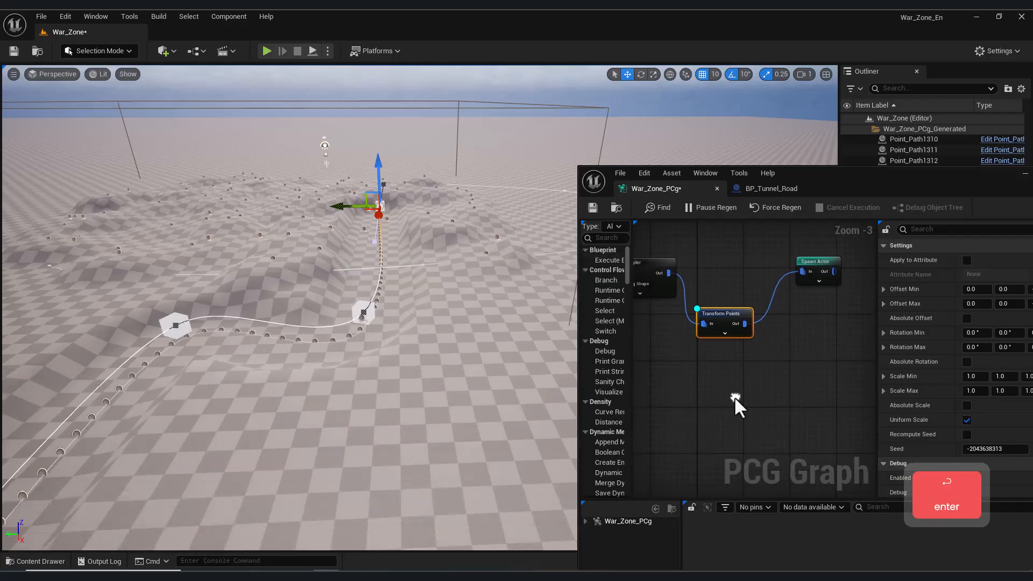
pyautogui.click(823, 274)
pyautogui.click(35, 561)
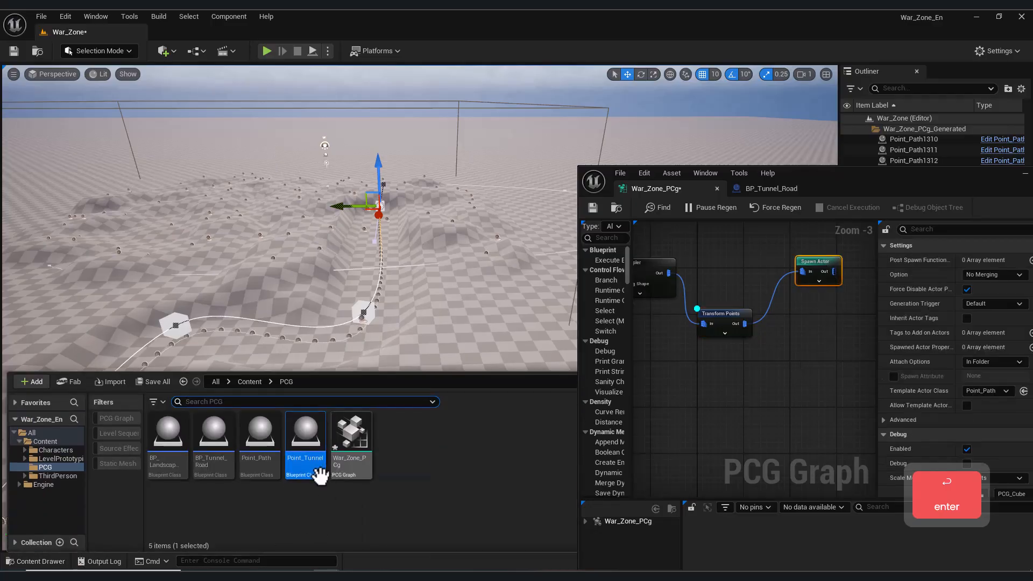
pyautogui.moveTo(955, 196); pyautogui.dragTo(764, 181)
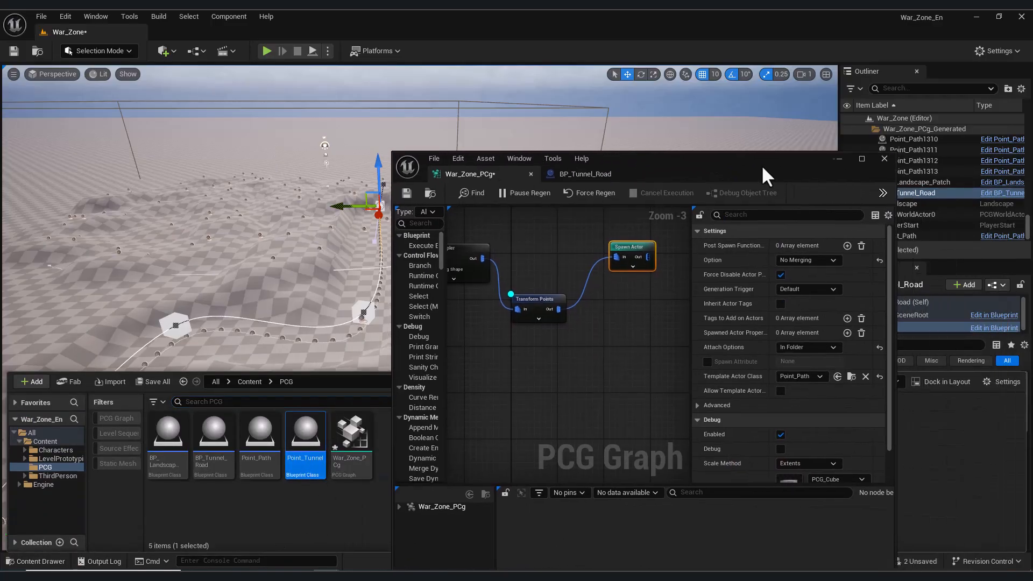
pyautogui.click(832, 376)
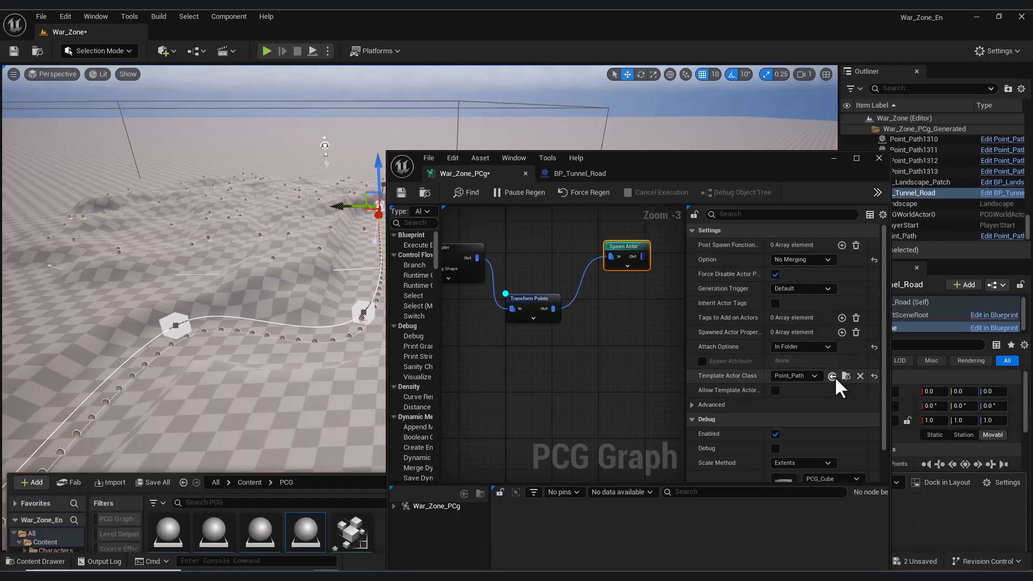
# Open the Point_Tunnel blueprint for editing and show its viewport.
pyautogui.click(40, 561)
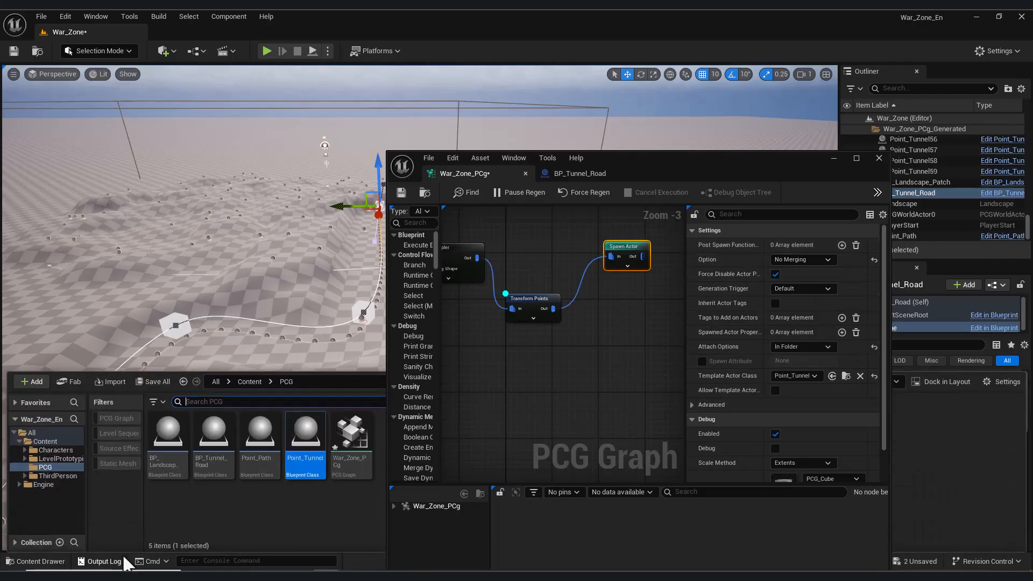
pyautogui.doubleClick(305, 441)
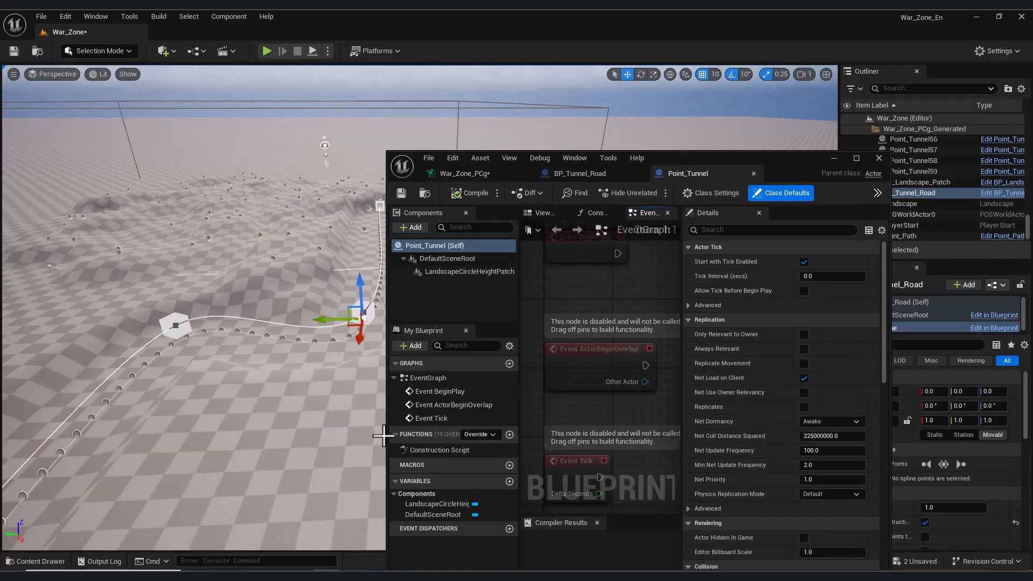
pyautogui.click(543, 212)
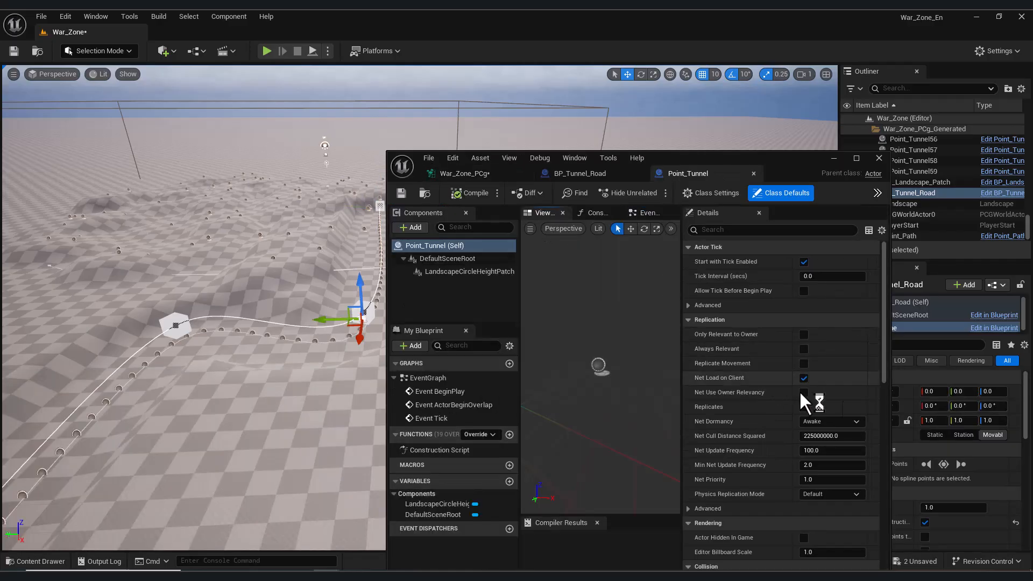
pyautogui.scroll(-2, 883, 364)
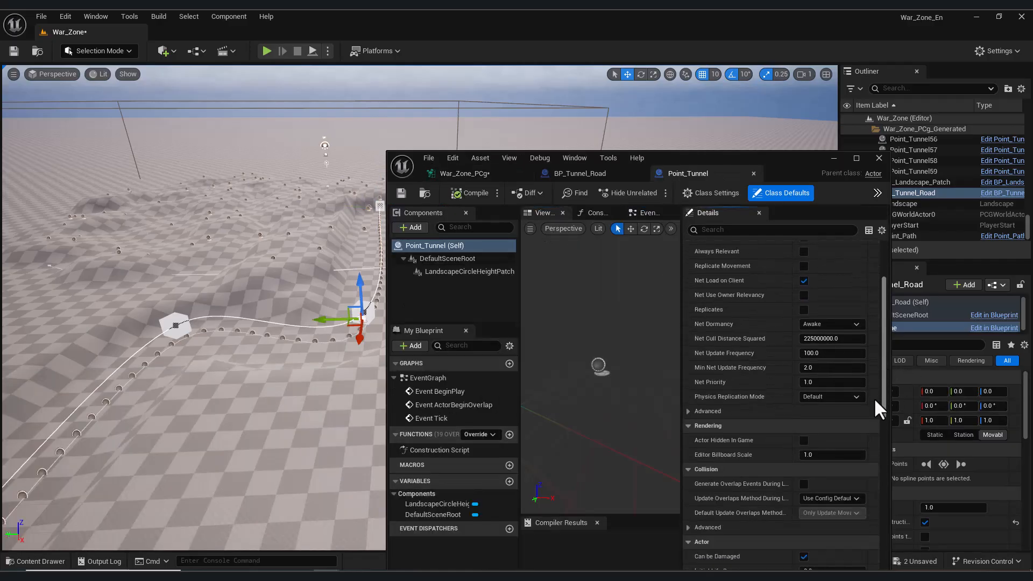
# Adjust the LandscapeCircleHeightPatch component in Point_Tunnel to a Radius of about 64 and a Falloff of about 85.
pyautogui.click(462, 271)
pyautogui.moveTo(820, 359)
pyautogui.mouseDown()
pyautogui.moveTo(803, 358)
pyautogui.moveTo(842, 348)
pyautogui.moveTo(807, 343)
pyautogui.mouseUp()
pyautogui.rightClick(412, 329)
pyautogui.press('s')
pyautogui.moveTo(276, 325); pyautogui.dragTo(322, 323, button='right')
pyautogui.press('w')
pyautogui.press('a')
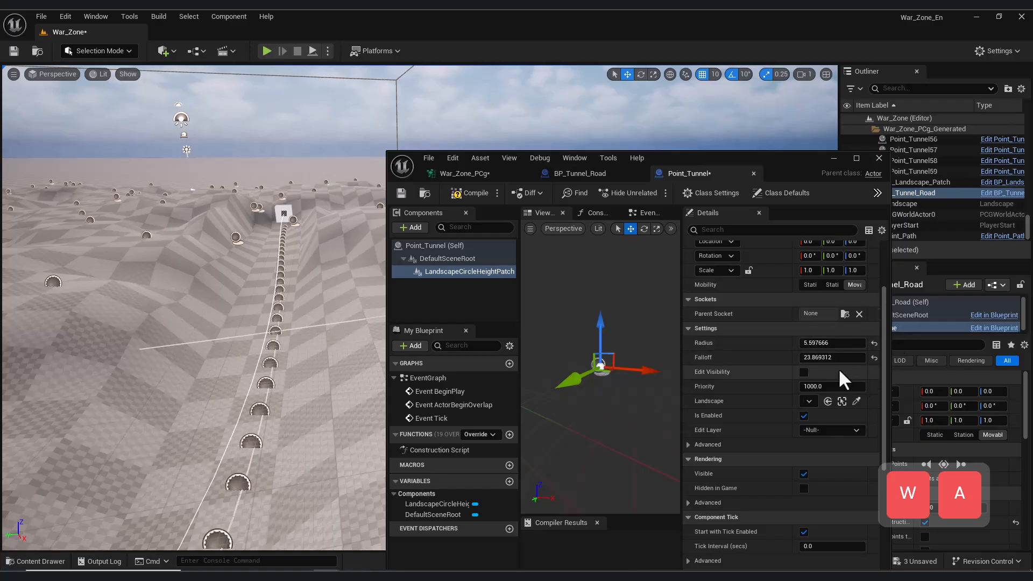
pyautogui.moveTo(814, 358)
pyautogui.mouseDown()
pyautogui.moveTo(806, 358)
pyautogui.moveTo(829, 358)
pyautogui.moveTo(818, 343)
pyautogui.mouseUp()
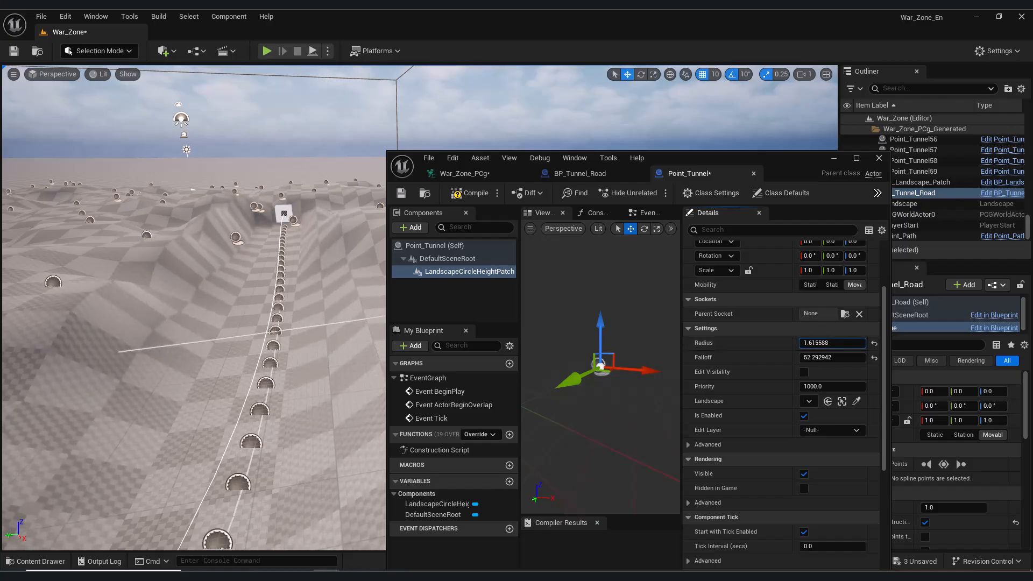
pyautogui.moveTo(812, 343); pyautogui.dragTo(839, 345)
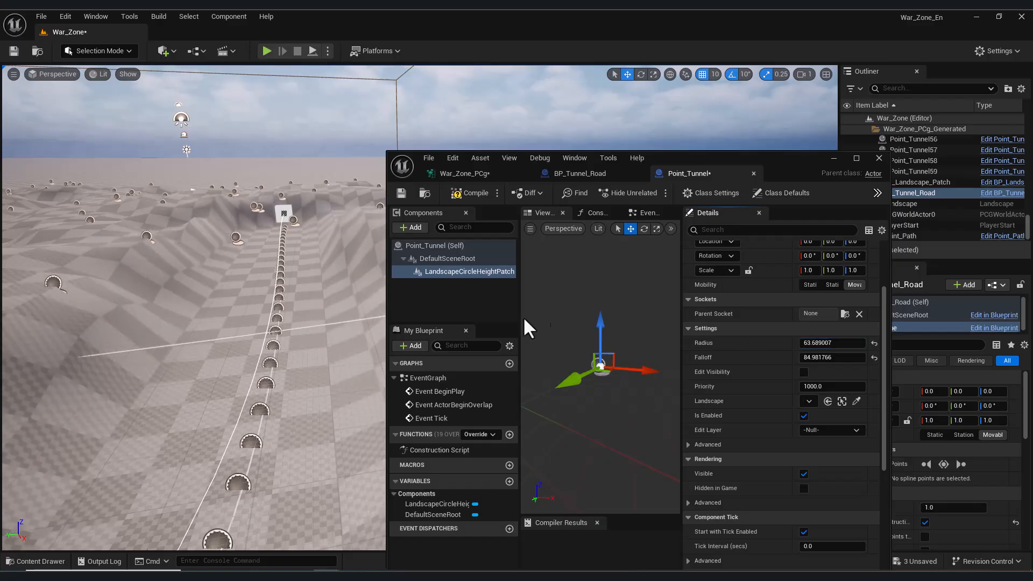
# Set the tunnel Transform Points node's Offset Min and Offset Max to -200 on Z in the War_Zone_PCg graph.
pyautogui.press('s')
pyautogui.moveTo(345, 327); pyautogui.dragTo(325, 346, button='right')
pyautogui.press('w')
pyautogui.moveTo(236, 323); pyautogui.dragTo(259, 307, button='right')
pyautogui.press('a')
pyautogui.press('d')
pyautogui.click(612, 174)
pyautogui.click(484, 175)
pyautogui.click(538, 310)
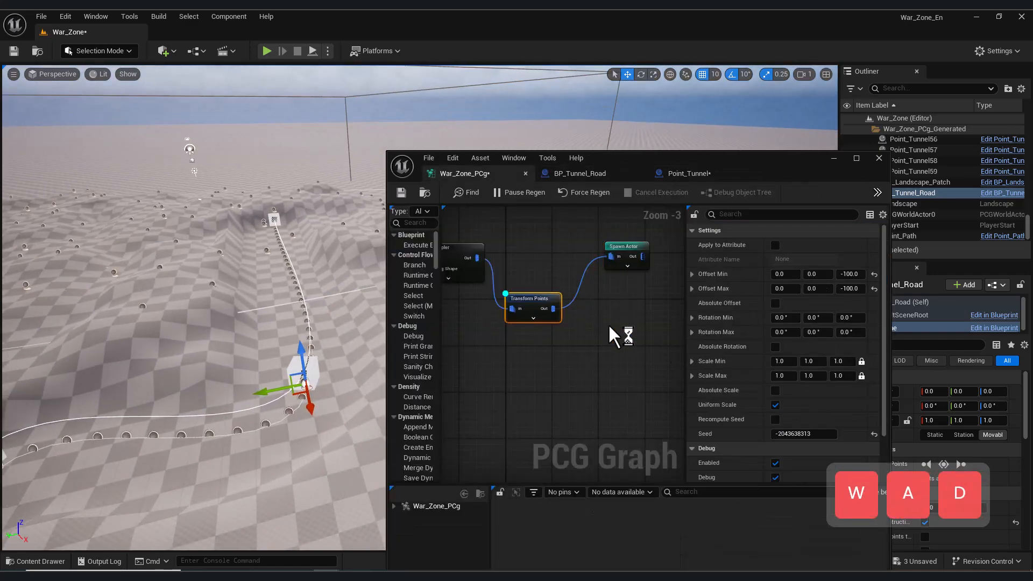
pyautogui.click(856, 287)
pyautogui.write('-200')
pyautogui.press('Return')
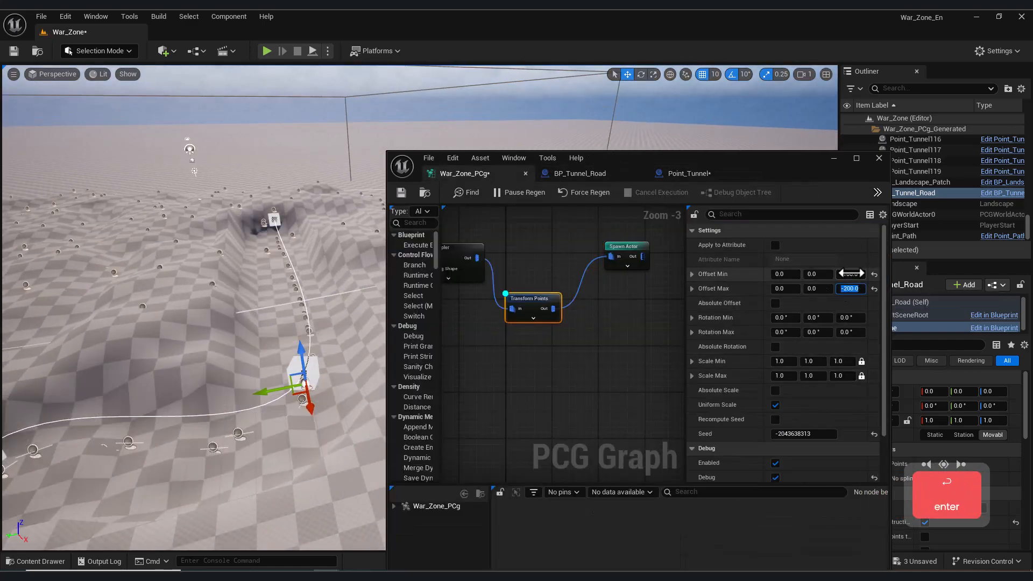
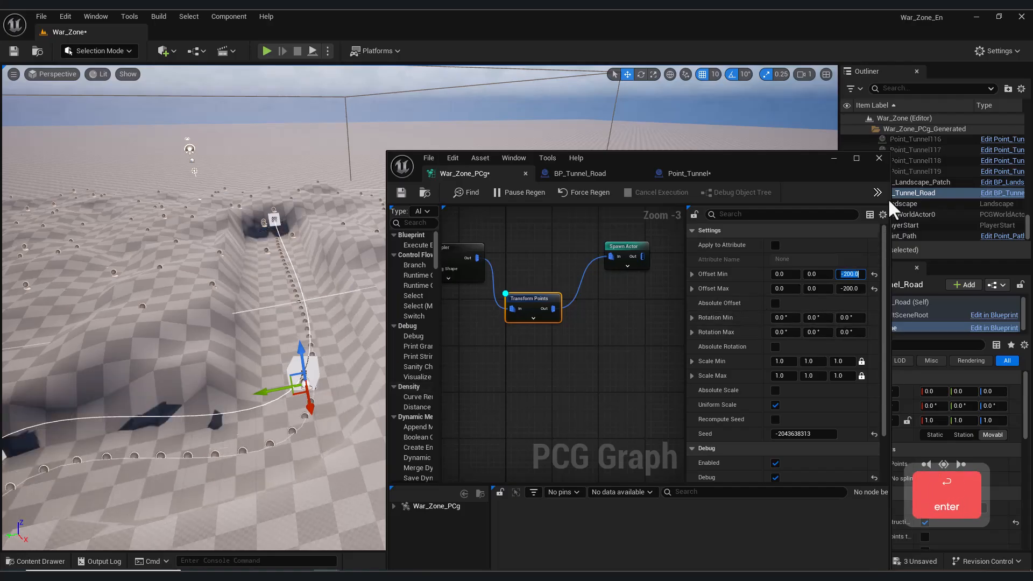
# Find the PlayerStart actor in the level and move it along X to the open ground beside the tunnel road.
pyautogui.click(833, 158)
pyautogui.press('d')
pyautogui.moveTo(392, 387); pyautogui.dragTo(363, 393, button='right')
pyautogui.press('s')
pyautogui.click(908, 89)
pyautogui.write('playe')
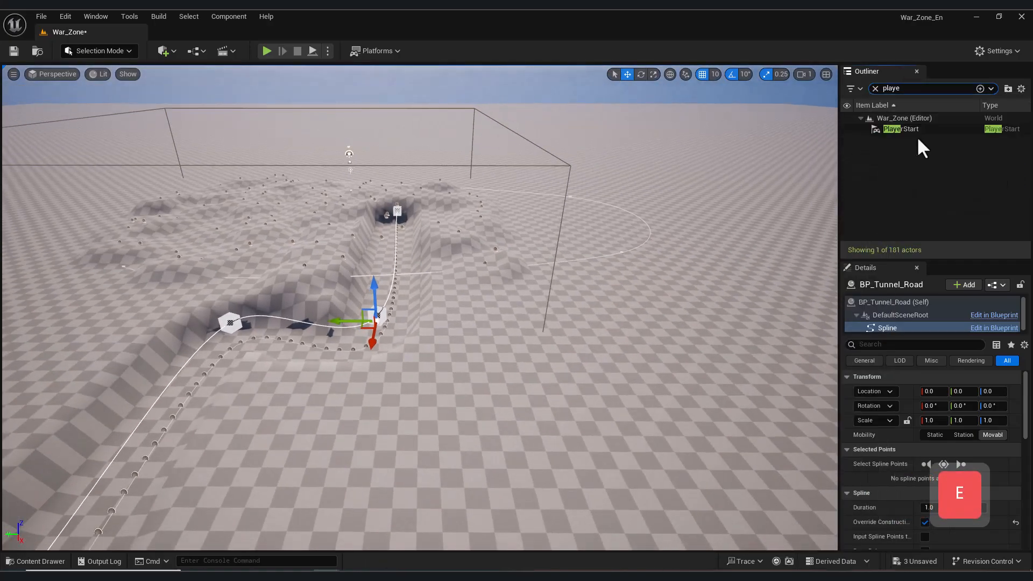
pyautogui.click(914, 130)
pyautogui.moveTo(375, 178); pyautogui.dragTo(375, 178, button='right')
pyautogui.press('s')
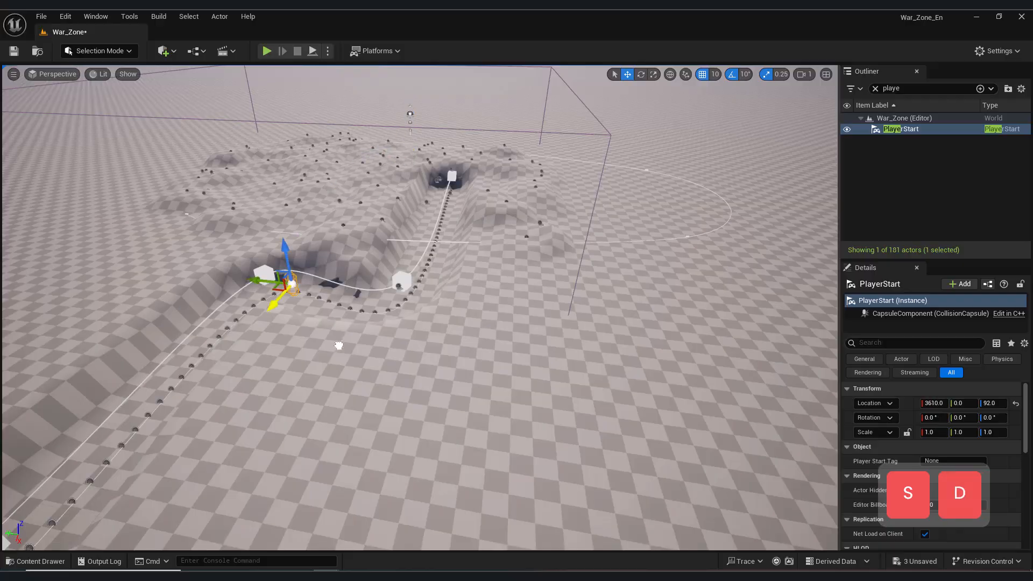
# Play the level and run the character along the carved tunnel road to examine its shape.
pyautogui.click(267, 50)
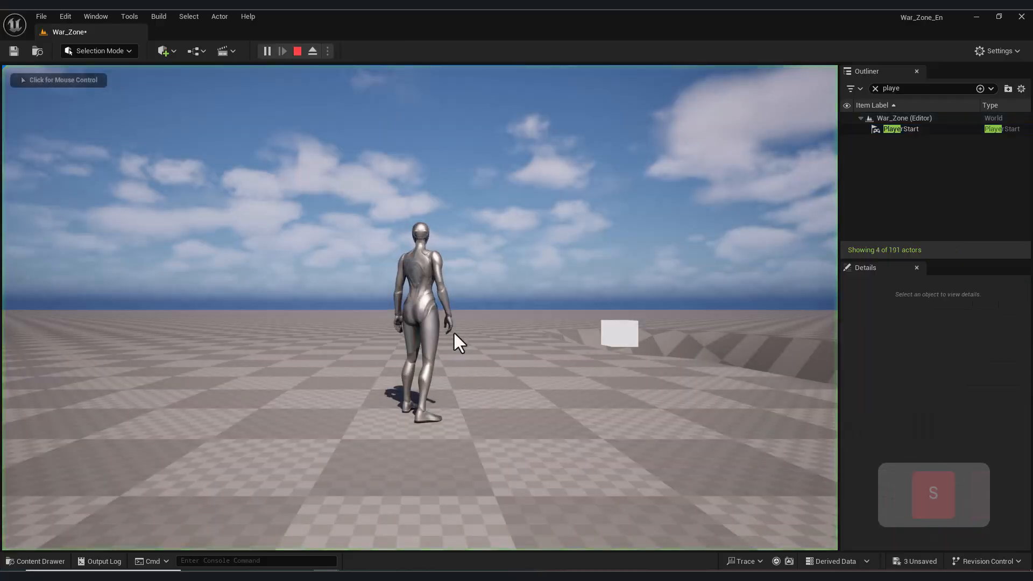
pyautogui.press('w')
pyautogui.press('a')
pyautogui.press('d')
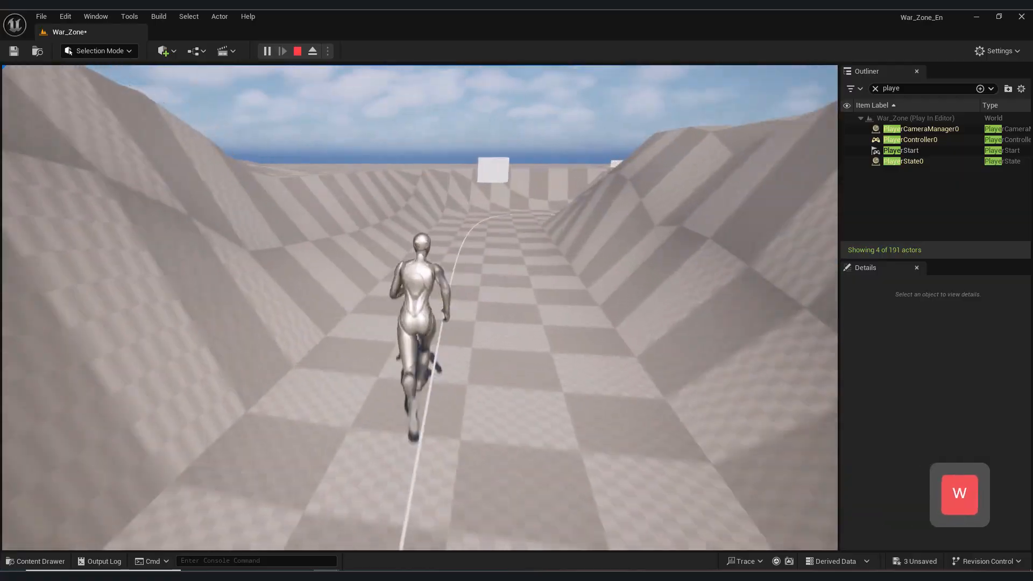
pyautogui.press('a')
pyautogui.press('s')
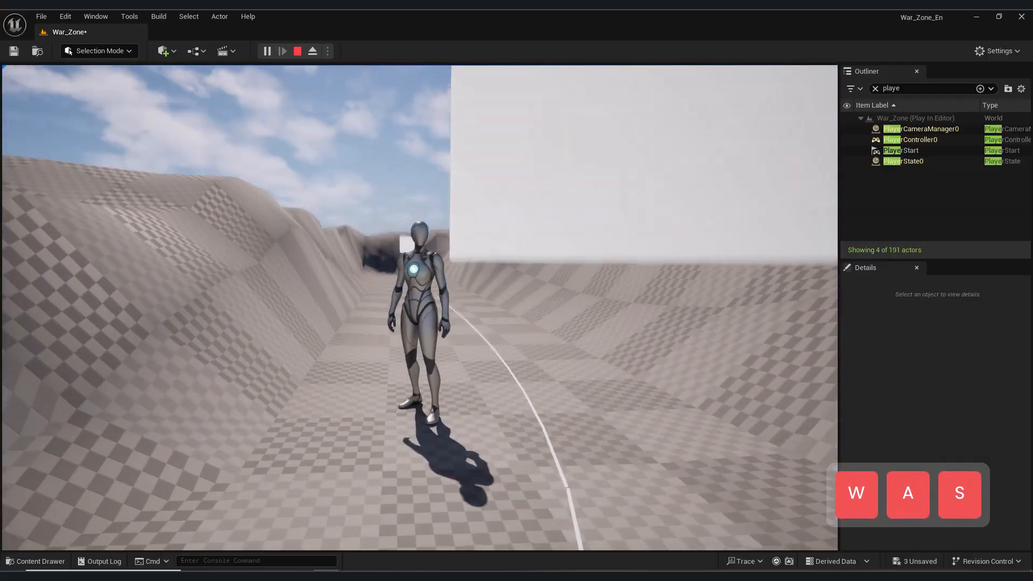
pyautogui.press('Escape')
# Place a Point_Tunnel actor on the flat landscape and lower it to about -150 on Z.
pyautogui.press('s')
pyautogui.press('q')
pyautogui.click(36, 561)
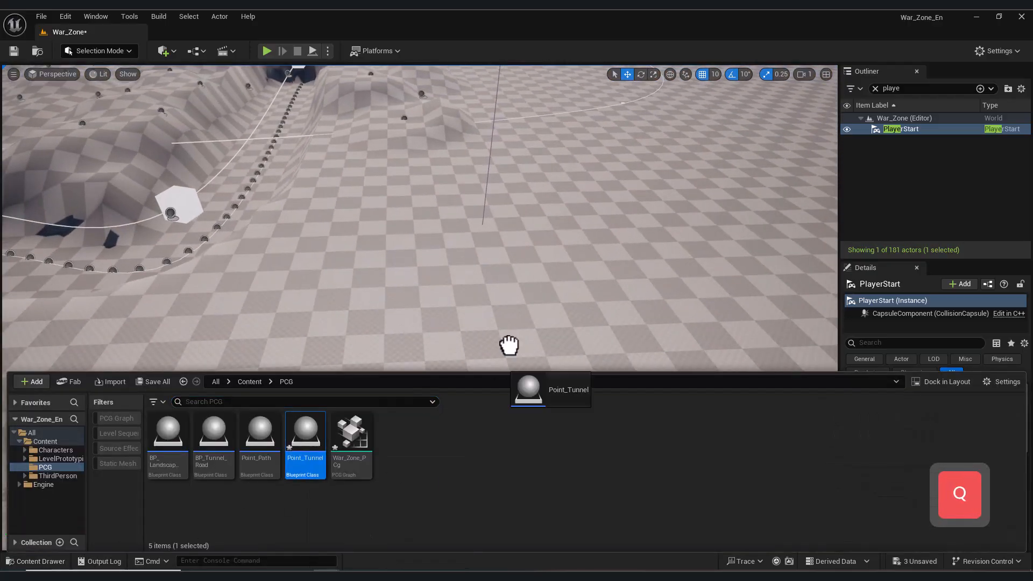
pyautogui.moveTo(499, 368); pyautogui.dragTo(627, 332)
pyautogui.press('w')
pyautogui.press('d')
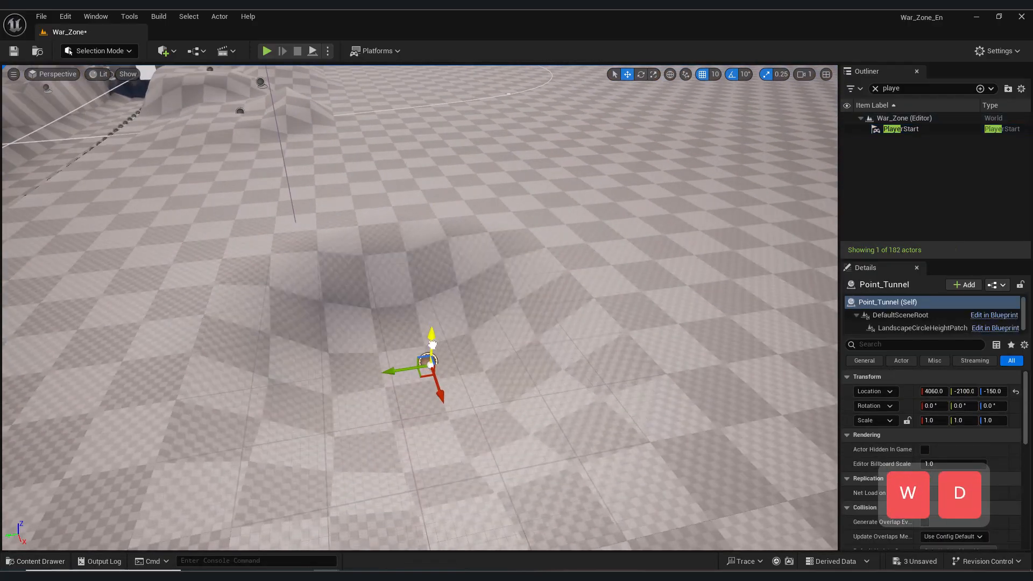
pyautogui.press('s')
# Widen Point_Tunnel's height patch to a Radius of about 110 and a Falloff of about 175, and raise the placed actor.
pyautogui.click(390, 527)
pyautogui.click(687, 173)
pyautogui.moveTo(756, 168); pyautogui.dragTo(887, 168)
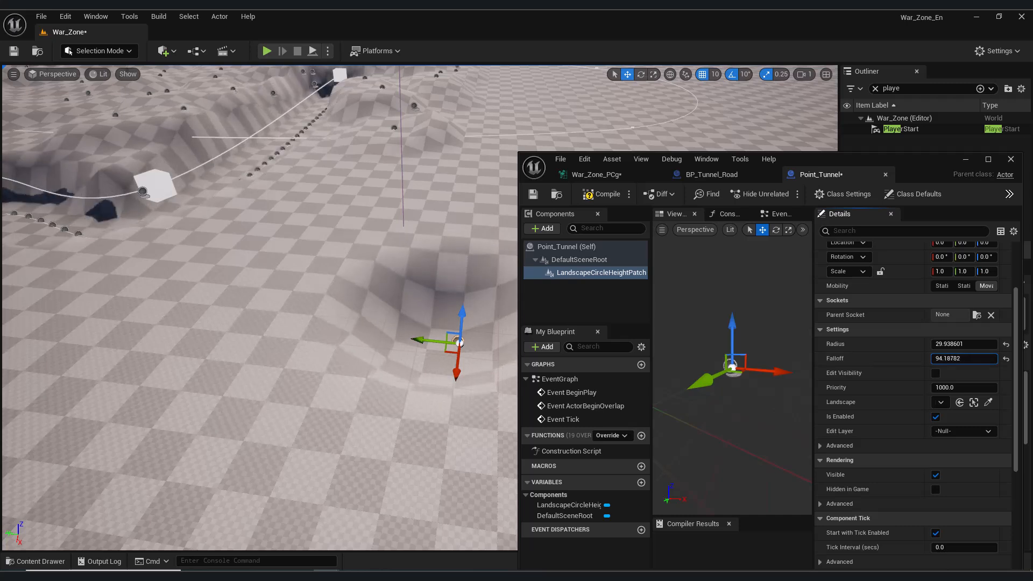
pyautogui.moveTo(962, 343); pyautogui.dragTo(995, 344)
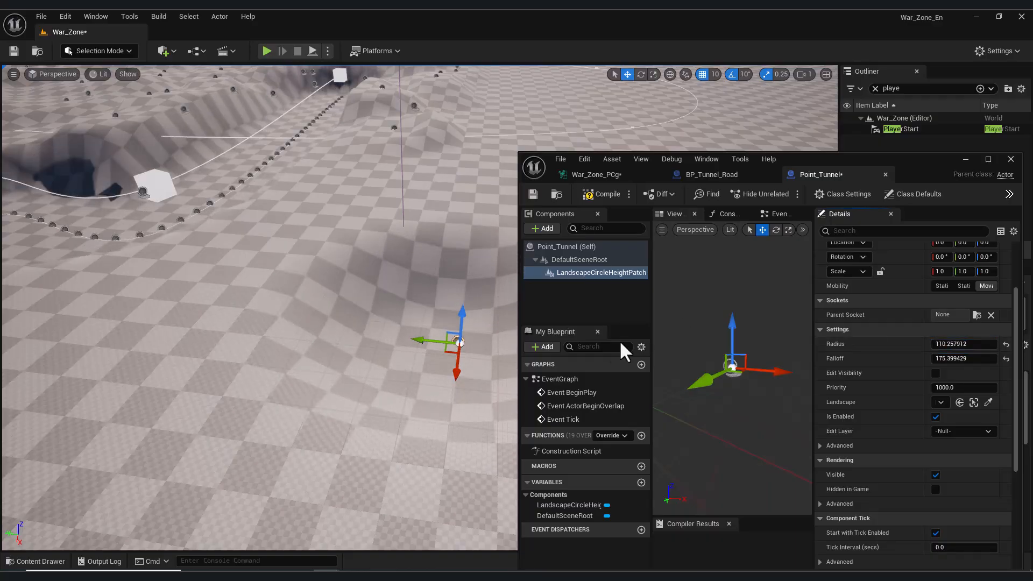
pyautogui.moveTo(463, 309); pyautogui.dragTo(477, 267)
# Examine the widened tunnel road and surrounding hills along the tunnel spline from several angles.
pyautogui.moveTo(188, 207); pyautogui.dragTo(280, 226, button='right')
pyautogui.press('s')
pyautogui.press('a')
pyautogui.press('w')
pyautogui.press('s')
pyautogui.press('d')
pyautogui.press('w')
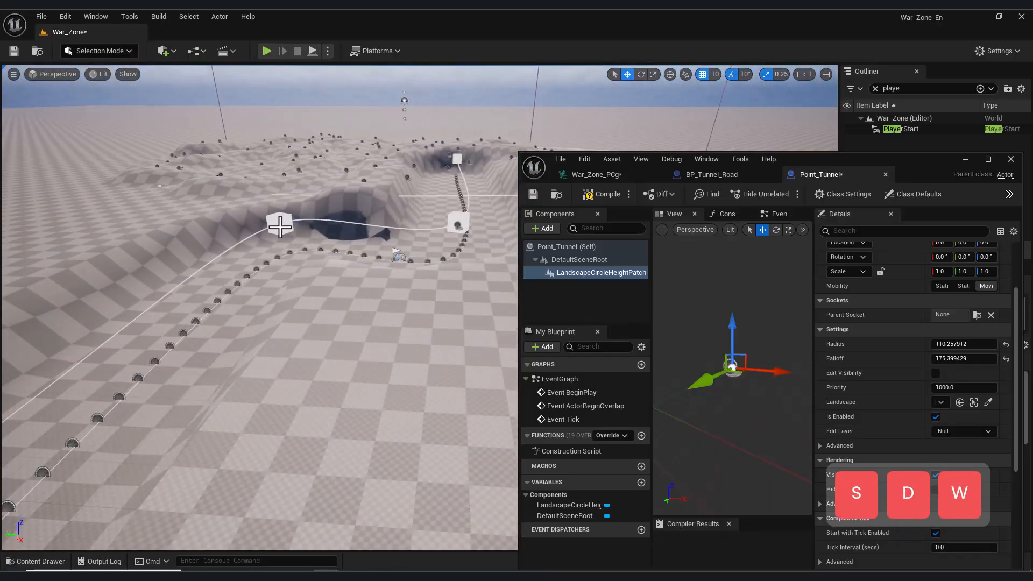
# Undo the last change and slightly lower the whole tunnel road spline actor into the landscape.
pyautogui.hotkey('ctrl', 'z')
pyautogui.press('w')
pyautogui.moveTo(330, 199); pyautogui.dragTo(236, 207, button='right')
pyautogui.press('a')
pyautogui.press('s')
pyautogui.press('a')
pyautogui.moveTo(327, 360); pyautogui.dragTo(430, 371, button='right')
pyautogui.press('s')
pyautogui.press('a')
pyautogui.moveTo(269, 338); pyautogui.dragTo(274, 337, button='right')
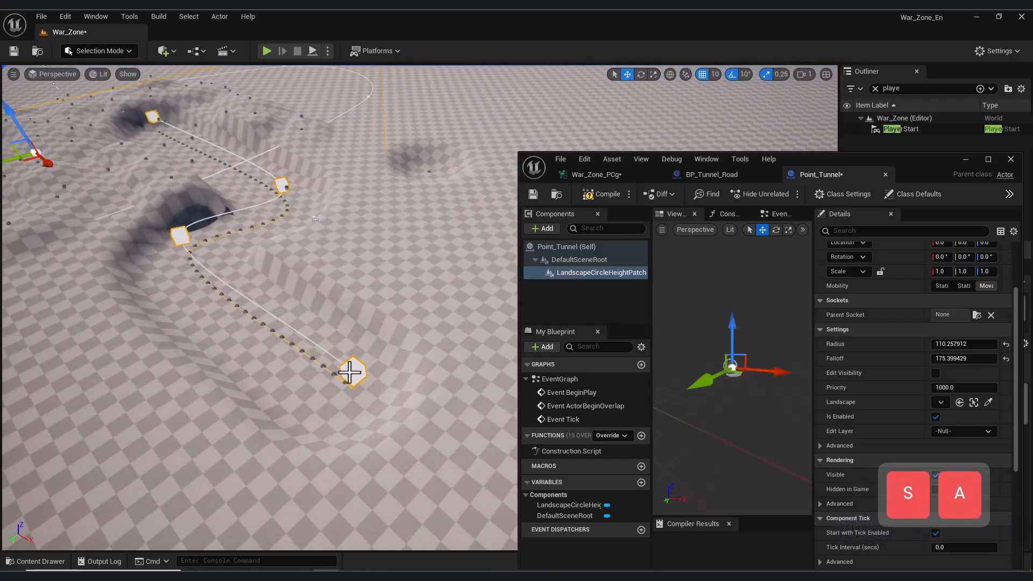
pyautogui.press('w')
pyautogui.moveTo(244, 298); pyautogui.dragTo(249, 221, button='right')
pyautogui.press('a')
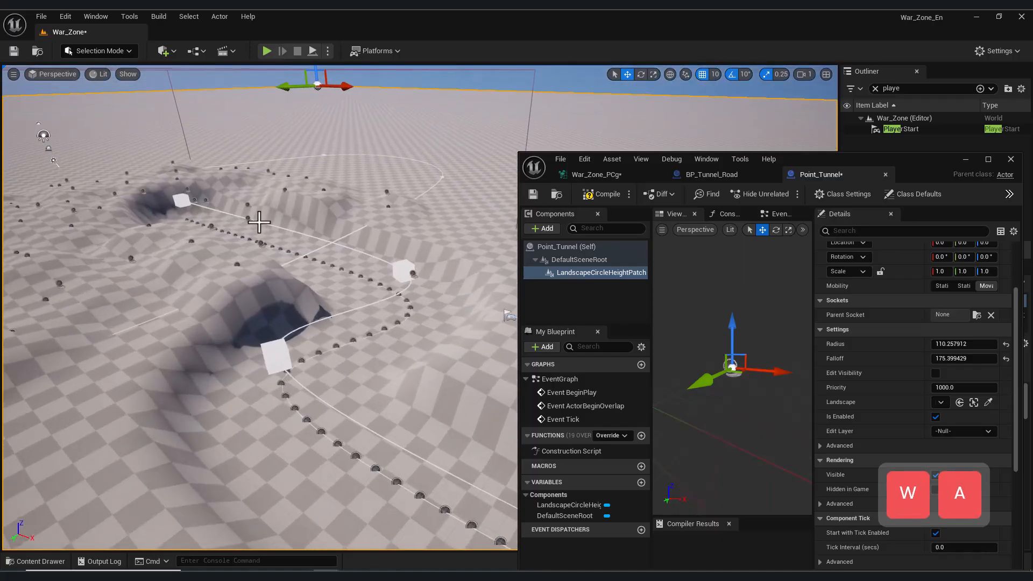
pyautogui.moveTo(351, 259); pyautogui.dragTo(381, 258, button='right')
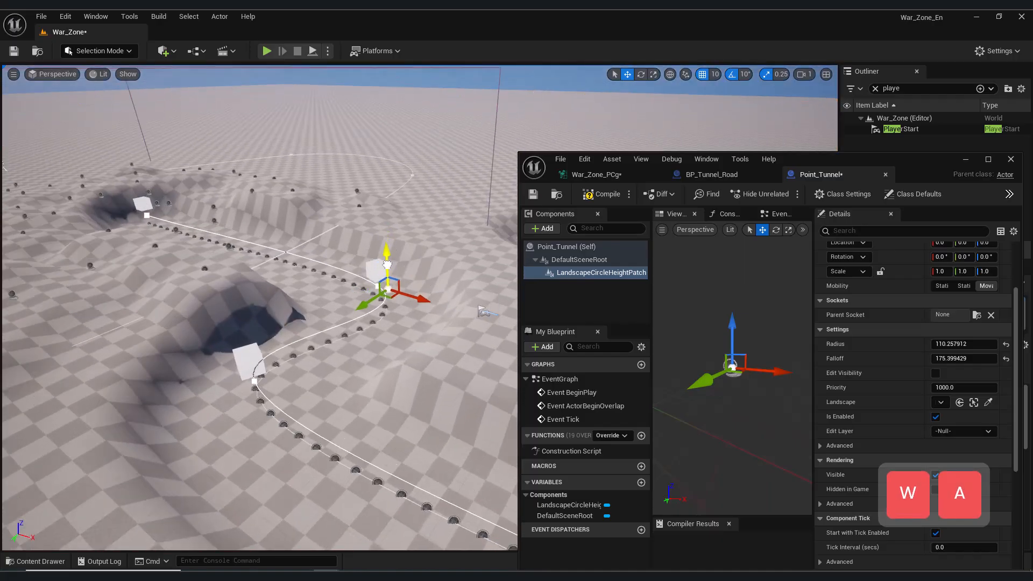
pyautogui.moveTo(387, 263); pyautogui.dragTo(387, 264)
# Adjust the height of the spline point at the far end of the tunnel road.
pyautogui.press('d')
pyautogui.moveTo(386, 269); pyautogui.dragTo(441, 170, button='right')
pyautogui.press('s')
pyautogui.press('w')
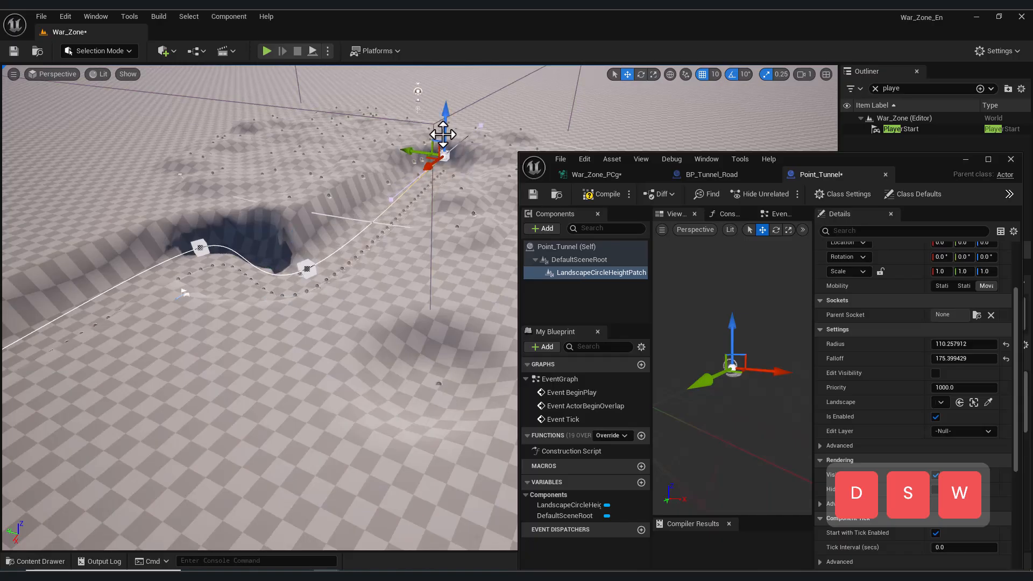
pyautogui.moveTo(446, 118); pyautogui.dragTo(446, 120)
pyautogui.press('d')
pyautogui.press('w')
pyautogui.moveTo(431, 177); pyautogui.dragTo(449, 128, button='right')
pyautogui.press('s')
pyautogui.press('a')
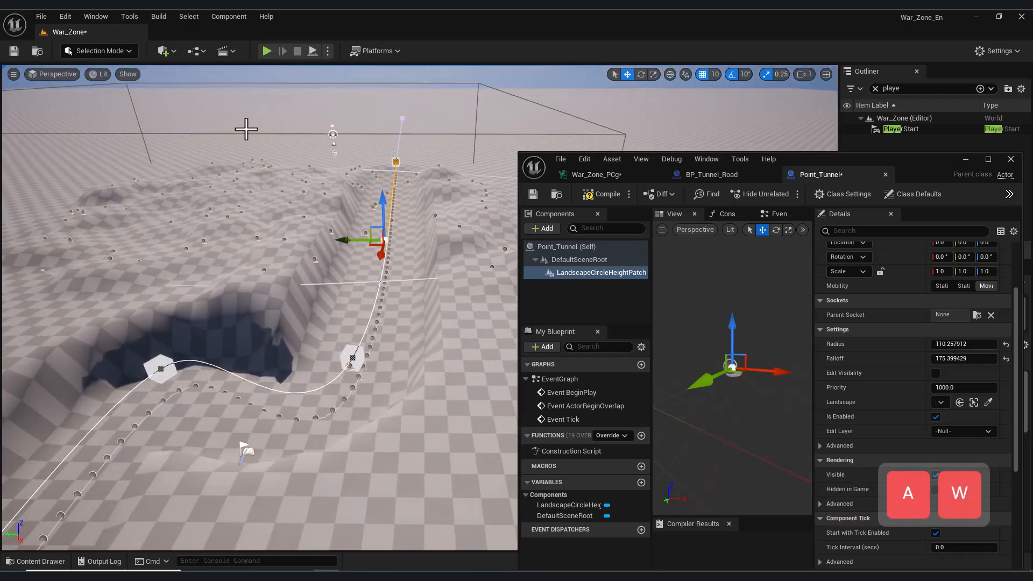
# Play the level and run the character along the lowered tunnel road, then end the play session.
pyautogui.click(267, 51)
pyautogui.press('w')
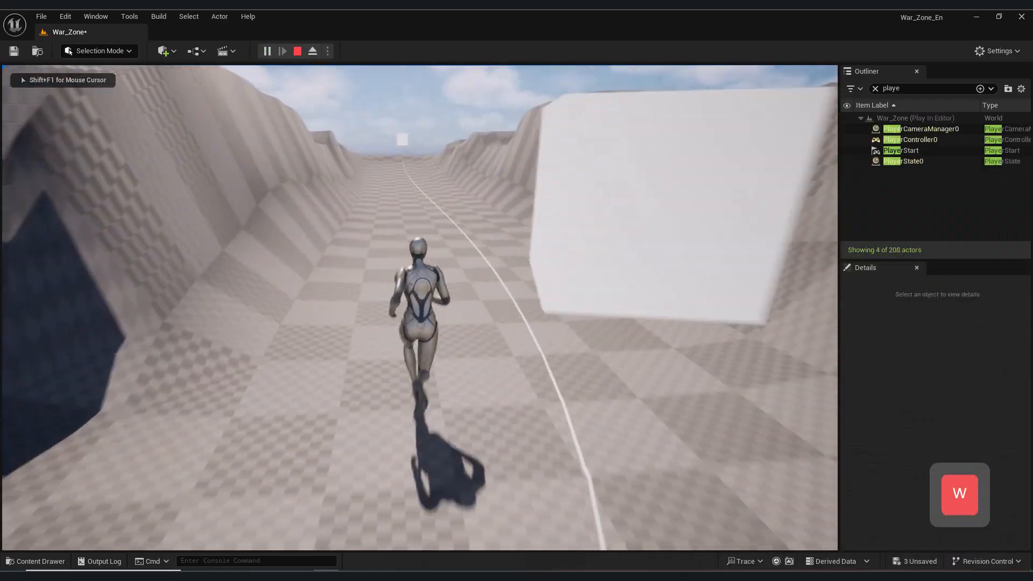
pyautogui.press('d')
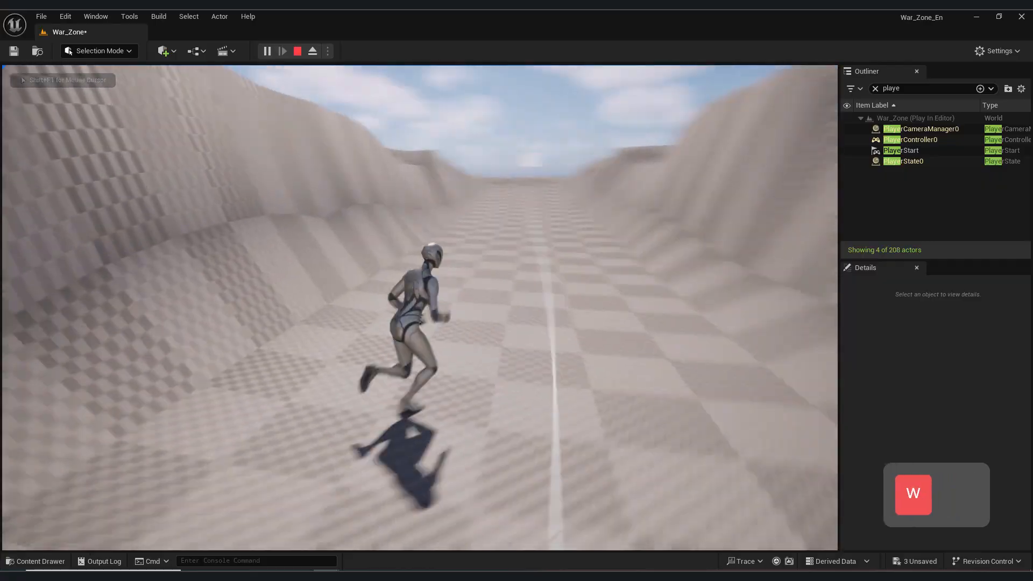
pyautogui.press('s')
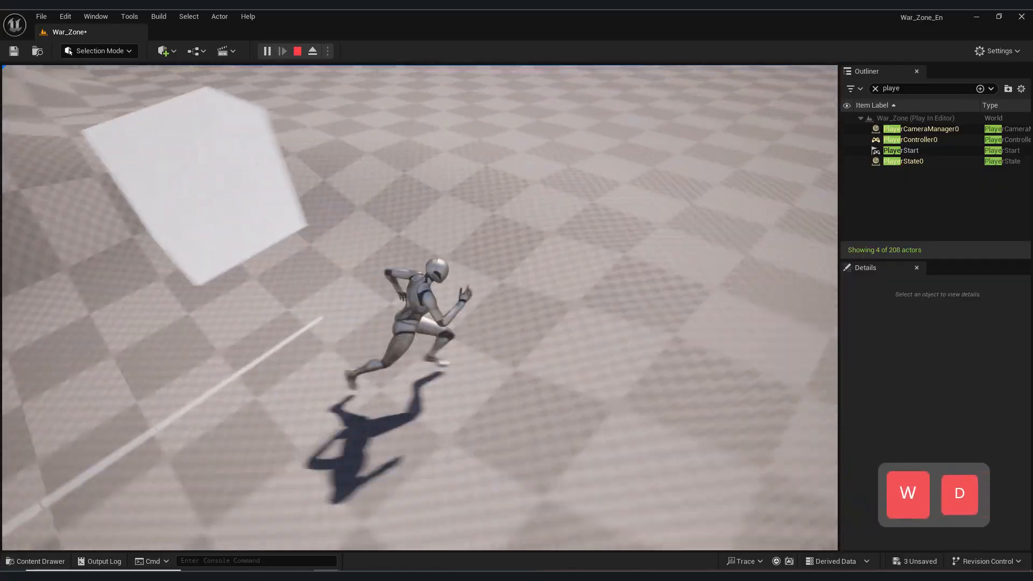
pyautogui.press('s')
pyautogui.press('Escape')
# Examine the tunnel road and the hill area around it from overhead and close up.
pyautogui.press('s')
pyautogui.moveTo(489, 291); pyautogui.dragTo(613, 339, button='right')
pyautogui.press('e')
pyautogui.press('a')
pyautogui.press('w')
pyautogui.press('s')
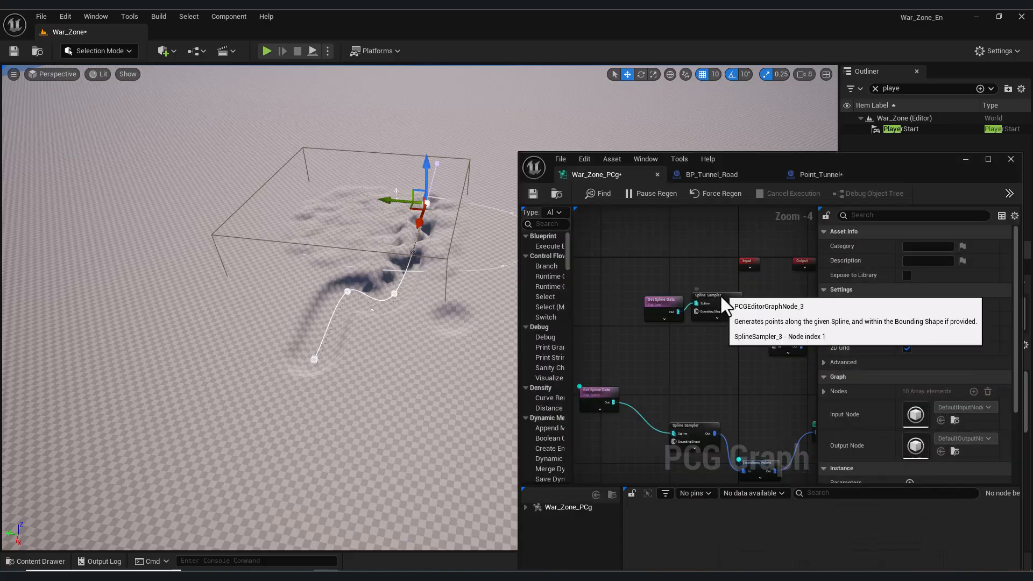
pyautogui.click(720, 294)
pyautogui.click(502, 268)
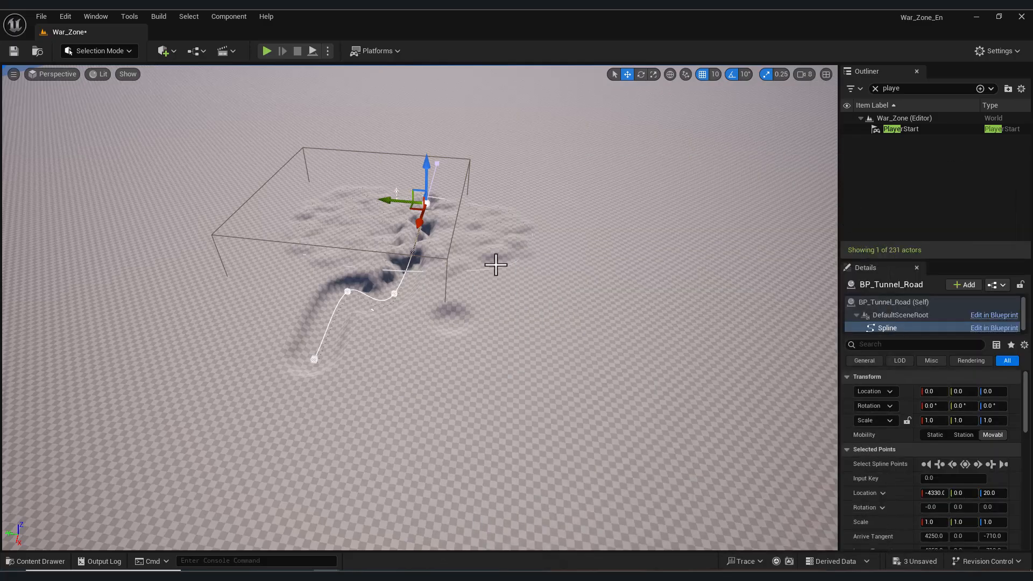
pyautogui.moveTo(497, 267); pyautogui.dragTo(407, 282, button='right')
pyautogui.press('w')
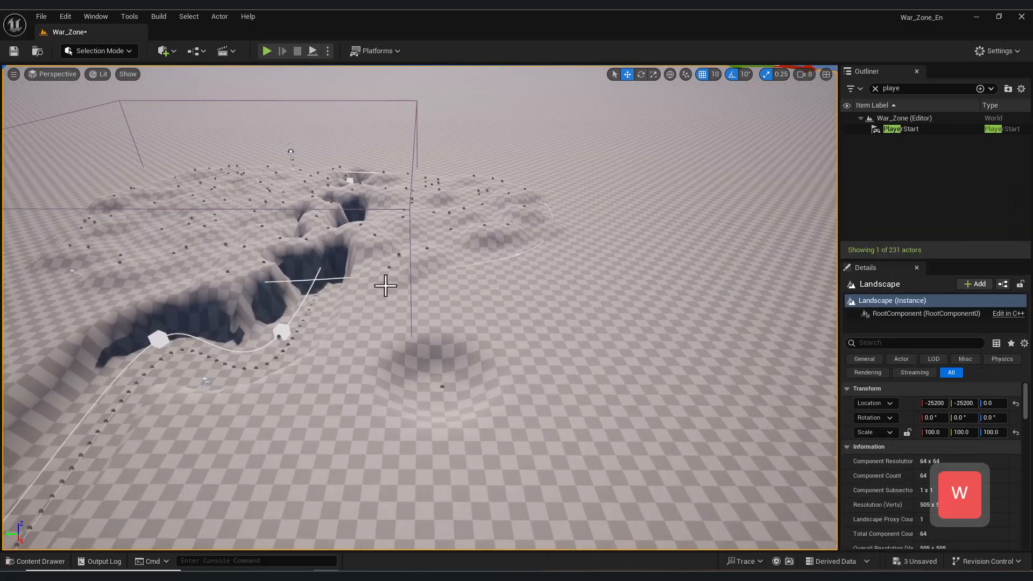
pyautogui.moveTo(334, 280); pyautogui.dragTo(337, 280, button='right')
# Enlarge the BP_Landscape_Patch spline by moving its boundary points outward over the flat landscape.
pyautogui.moveTo(540, 248); pyautogui.dragTo(361, 195, button='right')
pyautogui.press('s')
pyautogui.click(420, 304)
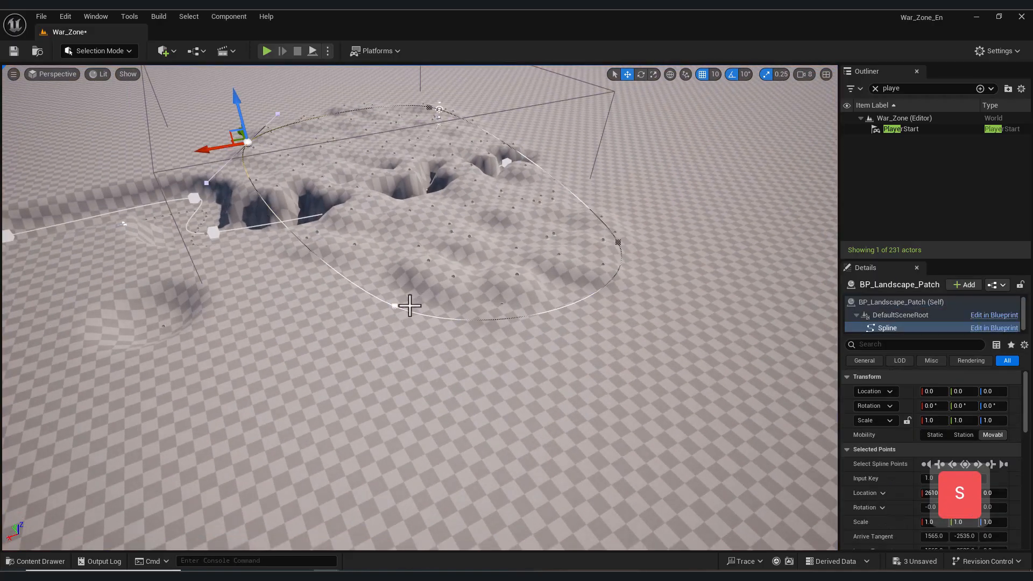
pyautogui.moveTo(415, 327); pyautogui.dragTo(412, 336, button='right')
pyautogui.press('s')
pyautogui.moveTo(380, 302); pyautogui.dragTo(346, 315)
pyautogui.press('s')
pyautogui.moveTo(346, 314); pyautogui.dragTo(338, 325, button='right')
pyautogui.press('a')
pyautogui.moveTo(494, 233); pyautogui.dragTo(581, 210)
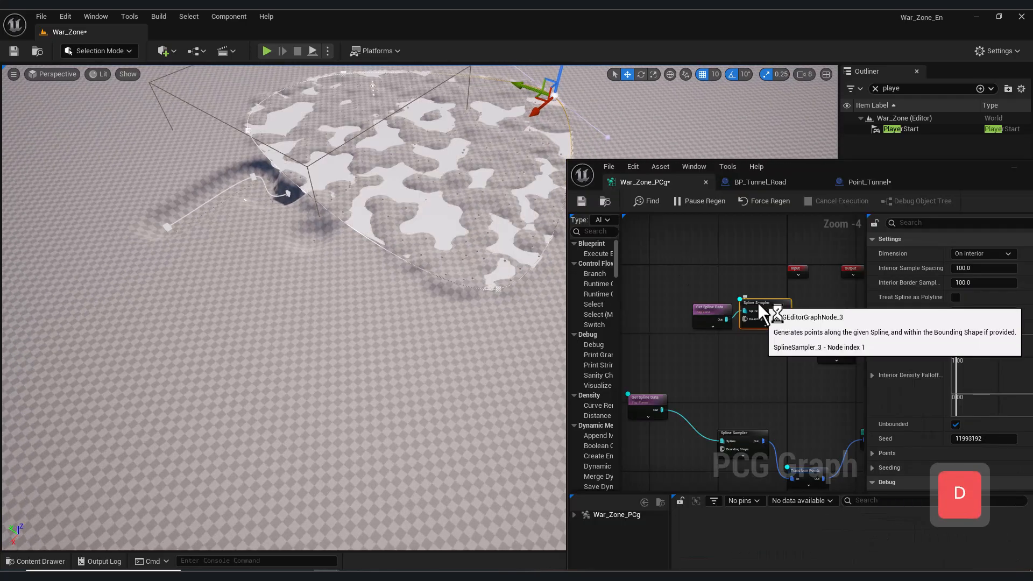
# Tidy the hill branch nodes and set the Spline Sampler's interior sample spacing and interior border sample spacing to 200.
pyautogui.moveTo(408, 322); pyautogui.dragTo(398, 328, button='right')
pyautogui.press('s')
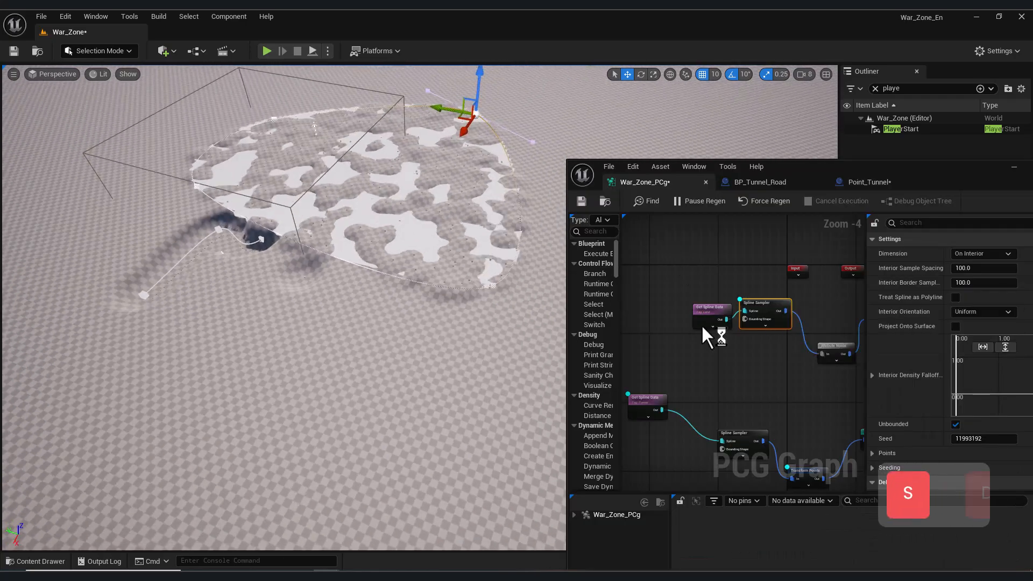
pyautogui.moveTo(709, 311); pyautogui.dragTo(678, 307)
pyautogui.moveTo(755, 303); pyautogui.dragTo(737, 299)
pyautogui.click(982, 268)
pyautogui.write('200')
pyautogui.press('Return')
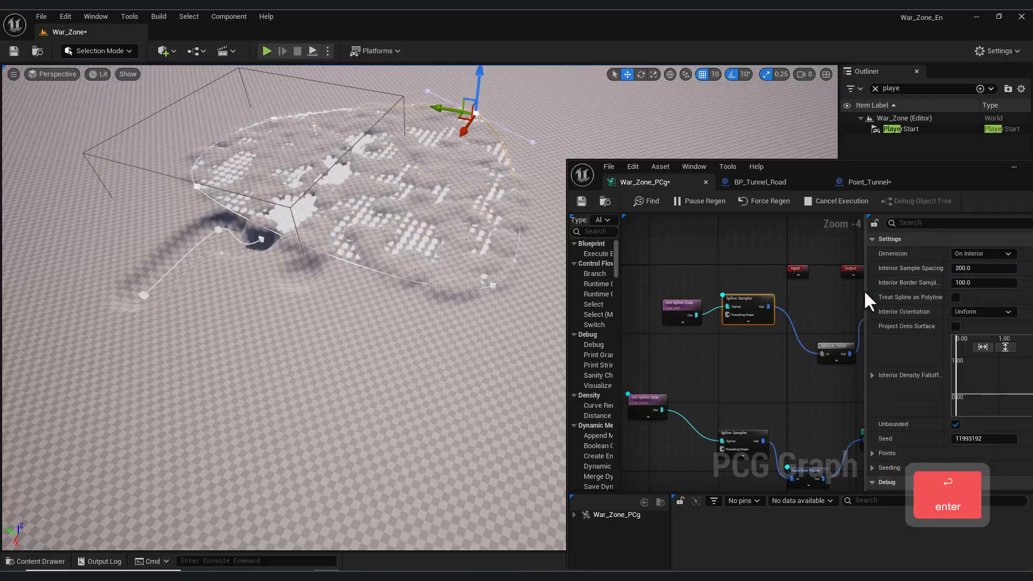
pyautogui.click(965, 282)
pyautogui.write('200')
pyautogui.press('Return')
# Preview the noise node's debug points and turn off the debug display of the interior Spline Sampler.
pyautogui.moveTo(398, 323); pyautogui.dragTo(452, 317, button='right')
pyautogui.press('a')
pyautogui.press('s')
pyautogui.moveTo(796, 318); pyautogui.dragTo(744, 300, button='right')
pyautogui.click(782, 331)
pyautogui.press('d')
pyautogui.press('d')
pyautogui.click(695, 284)
pyautogui.press('d')
pyautogui.click(791, 327)
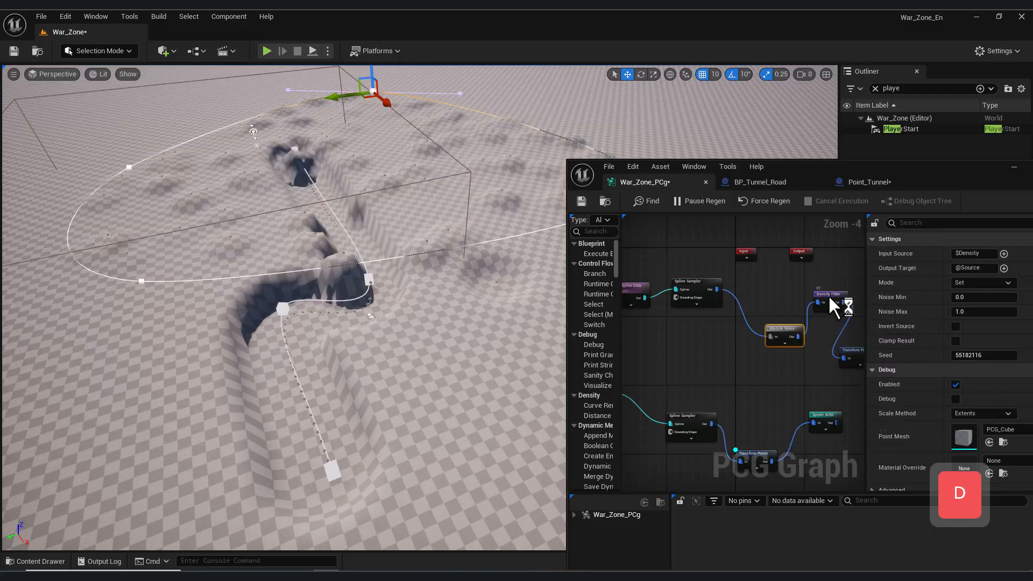
# Preview the debug points of the Density Filter and the hill branch's Transform Points node, turning both displays off again.
pyautogui.click(828, 294)
pyautogui.press('d')
pyautogui.moveTo(441, 301); pyautogui.dragTo(419, 312, button='right')
pyautogui.press('s')
pyautogui.press('a')
pyautogui.press('w')
pyautogui.moveTo(770, 365); pyautogui.dragTo(660, 340, button='right')
pyautogui.click(759, 324)
pyautogui.press('d')
pyautogui.click(726, 271)
pyautogui.press('d')
pyautogui.click(750, 324)
pyautogui.press('d')
# Open the Point_Path blueprint and adjust its landscape height patch for the hills.
pyautogui.moveTo(402, 244); pyautogui.dragTo(395, 223, button='right')
pyautogui.press('s')
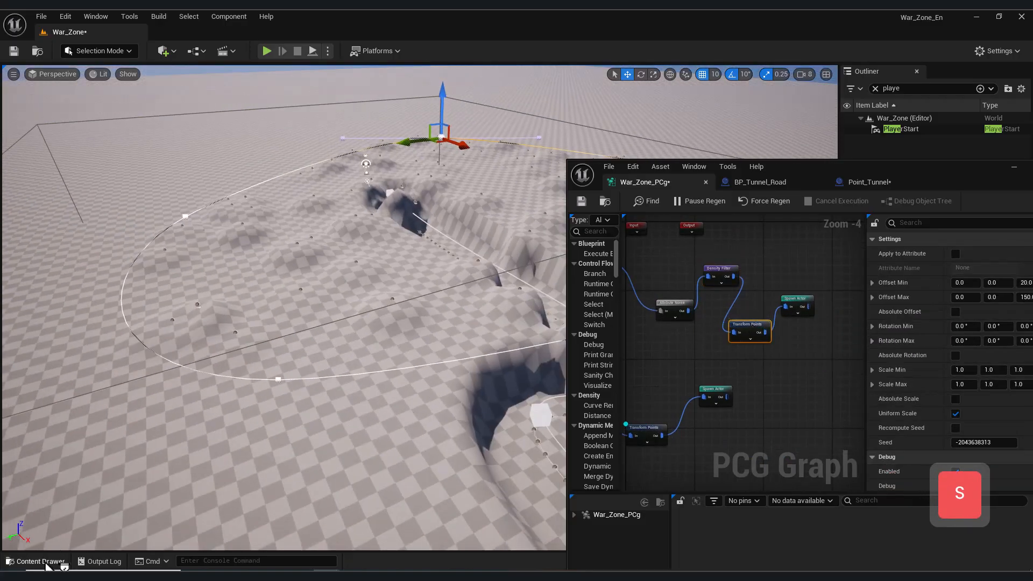
pyautogui.click(43, 561)
pyautogui.doubleClick(250, 457)
pyautogui.moveTo(805, 89); pyautogui.dragTo(851, 83)
pyautogui.moveTo(952, 265); pyautogui.dragTo(976, 280)
pyautogui.click(961, 93)
# Stretch the BP_Landscape_Patch spline much farther outward to cover a far wider area of the landscape.
pyautogui.press('s')
pyautogui.press('d')
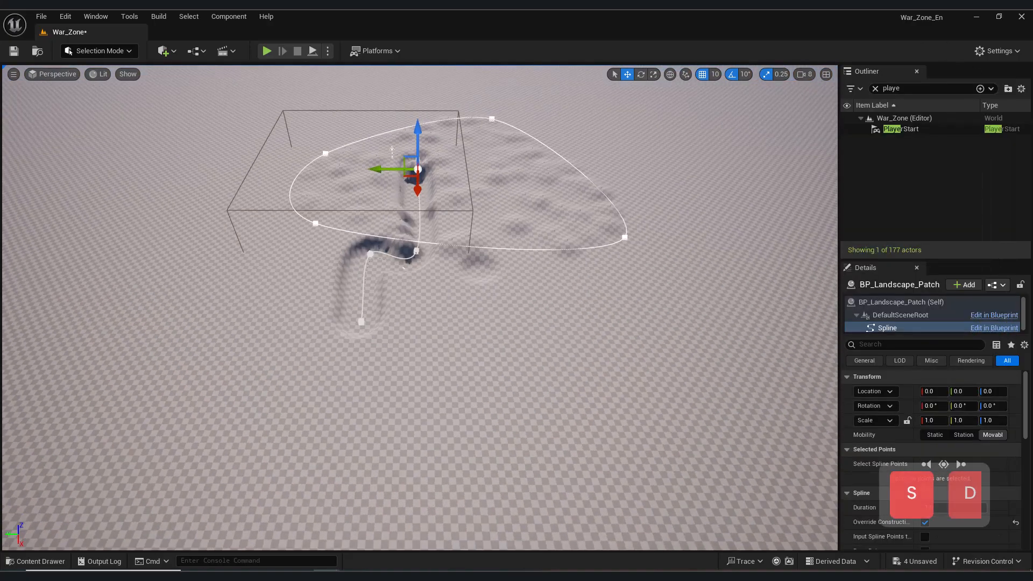
pyautogui.moveTo(478, 199); pyautogui.dragTo(452, 199, button='right')
pyautogui.press('s')
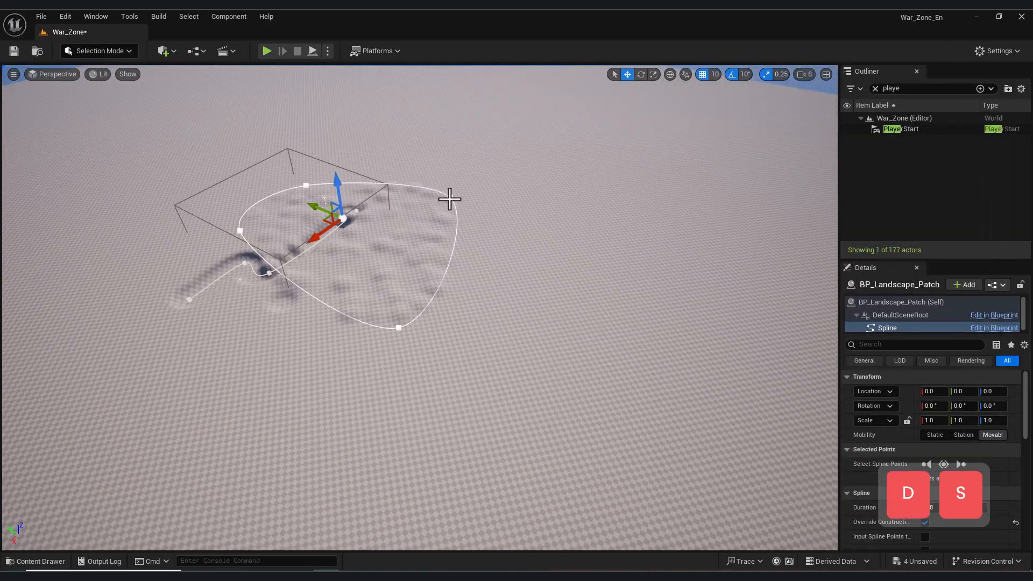
pyautogui.moveTo(500, 146); pyautogui.dragTo(554, 150)
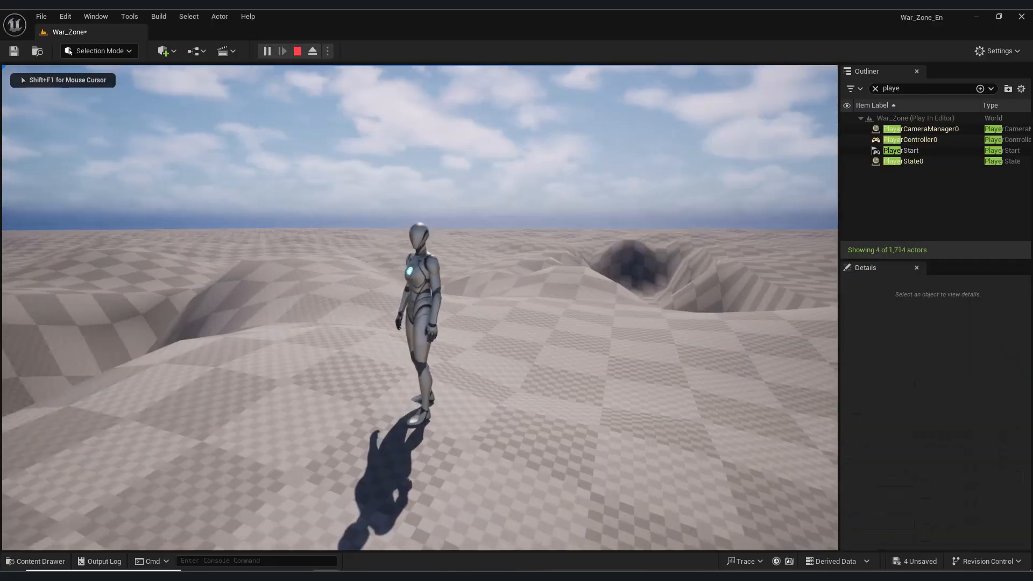
# Play the level and run the character across the expanded hills, then end the play session.
pyautogui.press('w')
pyautogui.press('d')
pyautogui.press('a')
pyautogui.press('w')
pyautogui.press('a')
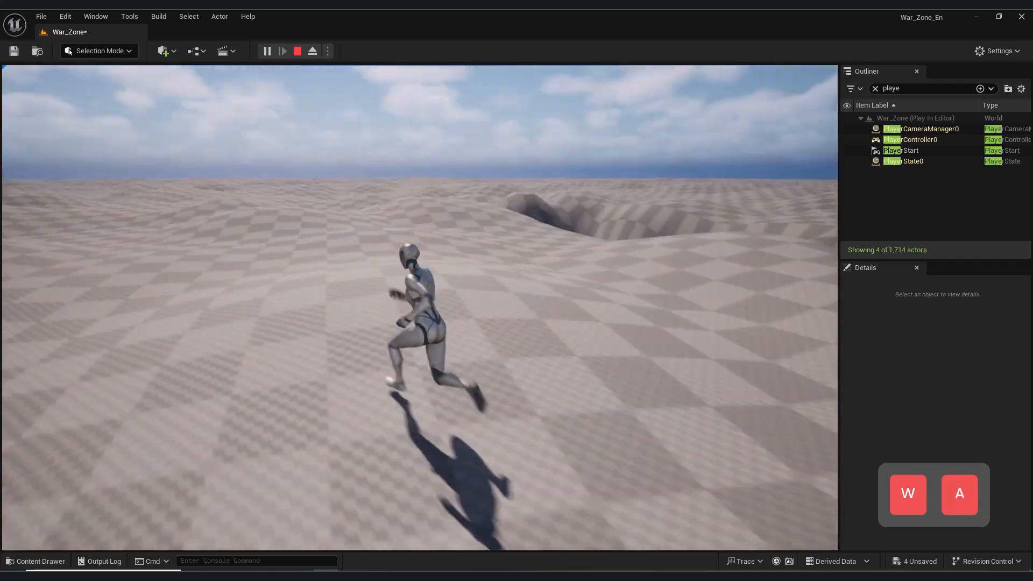
pyautogui.press('Escape')
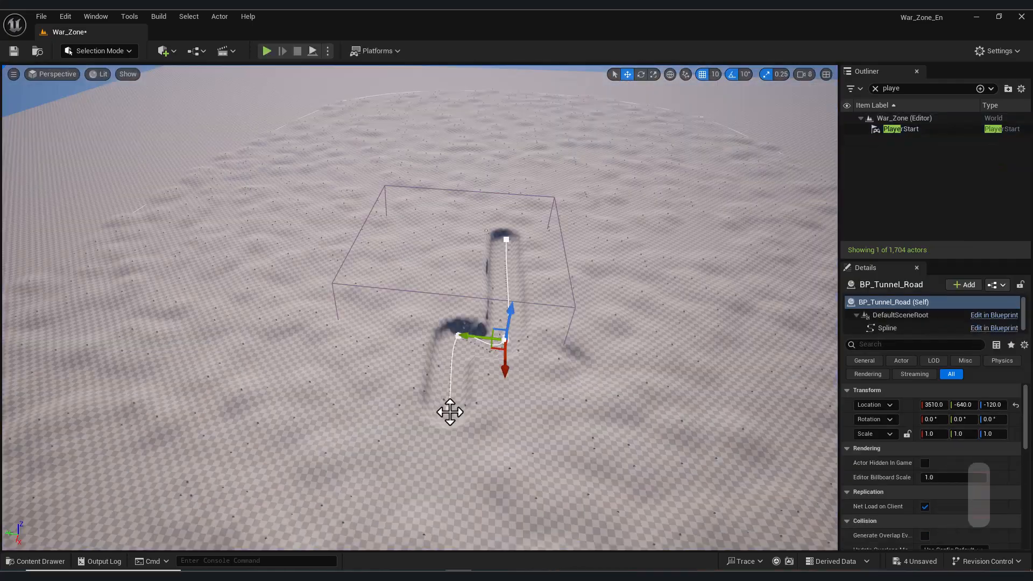
# Extend the tunnel road spline in winding curves across the hills and add a second tunnel road, BP_Tunnel_Road2.
pyautogui.click(449, 411)
pyautogui.moveTo(491, 422); pyautogui.dragTo(352, 368, button='right')
pyautogui.press('d')
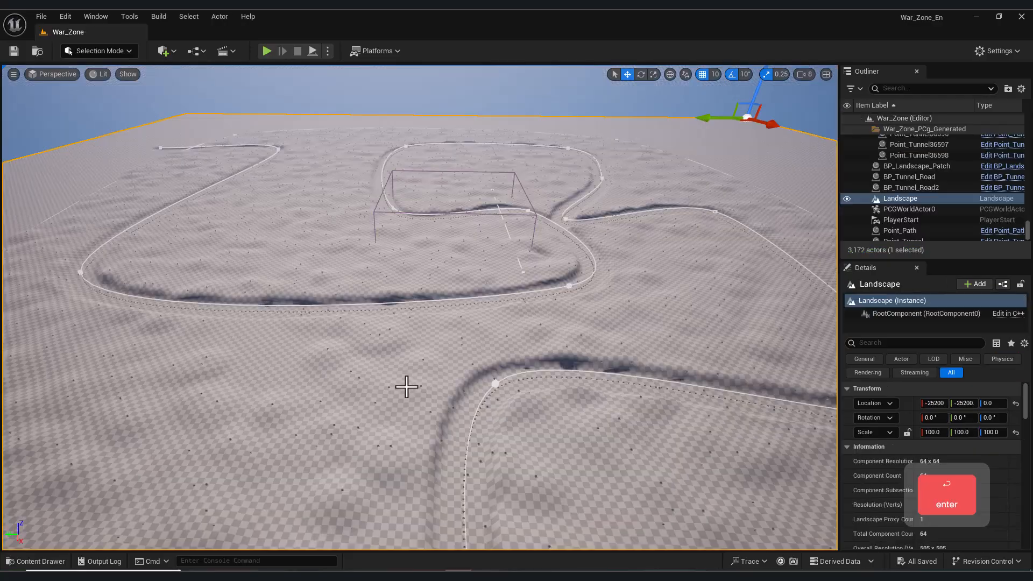
# Examine the long winding tunnel roads and surrounding hills from high and low viewpoints.
pyautogui.moveTo(404, 387); pyautogui.dragTo(404, 387, button='right')
pyautogui.press('d')
pyautogui.press('s')
pyautogui.press('w')
pyautogui.press('a')
pyautogui.press('q')
pyautogui.moveTo(339, 145); pyautogui.dragTo(338, 145, button='right')
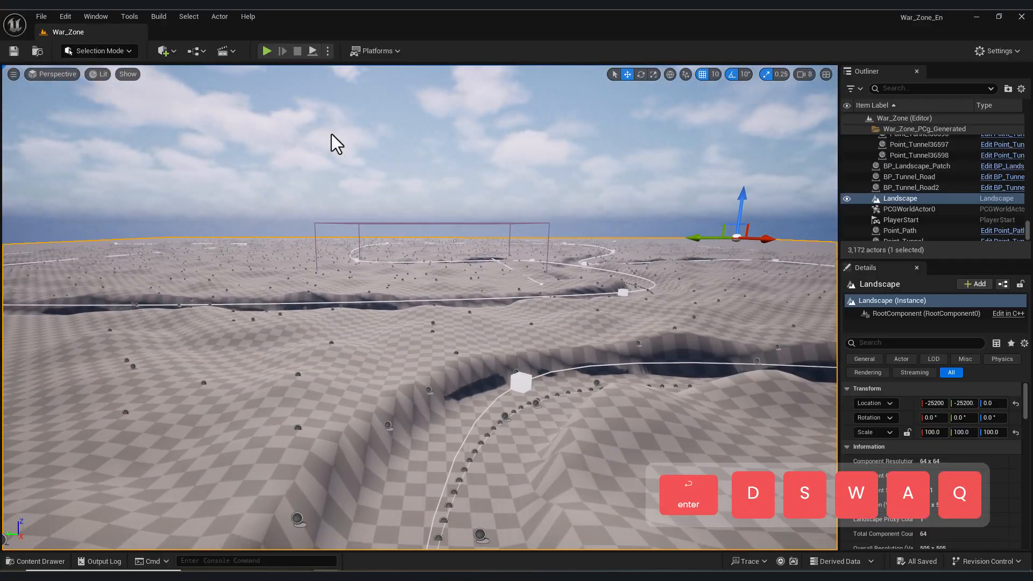
pyautogui.moveTo(430, 268); pyautogui.dragTo(408, 319, button='right')
pyautogui.press('e')
pyautogui.press('q')
# Open the War_Zone_PCg graph and turn off the debug display on the tunnel branch's nodes.
pyautogui.click(40, 561)
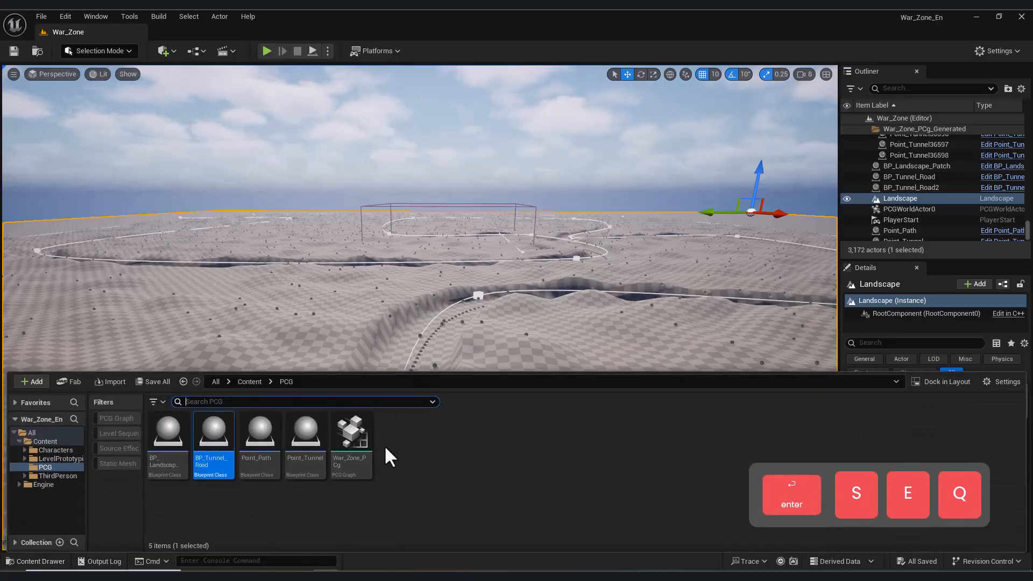
pyautogui.doubleClick(361, 438)
pyautogui.moveTo(673, 327); pyautogui.dragTo(653, 341, button='right')
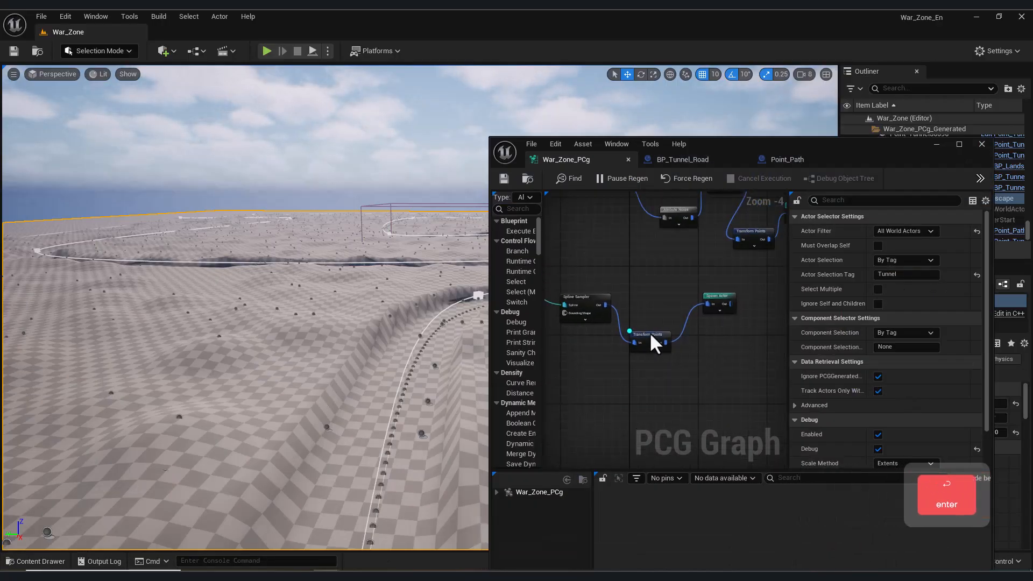
pyautogui.click(592, 299)
pyautogui.press('d')
pyautogui.moveTo(644, 303); pyautogui.dragTo(733, 358, button='right')
pyautogui.click(580, 316)
pyautogui.press('d')
pyautogui.moveTo(673, 330); pyautogui.dragTo(610, 316, button='right')
pyautogui.click(593, 330)
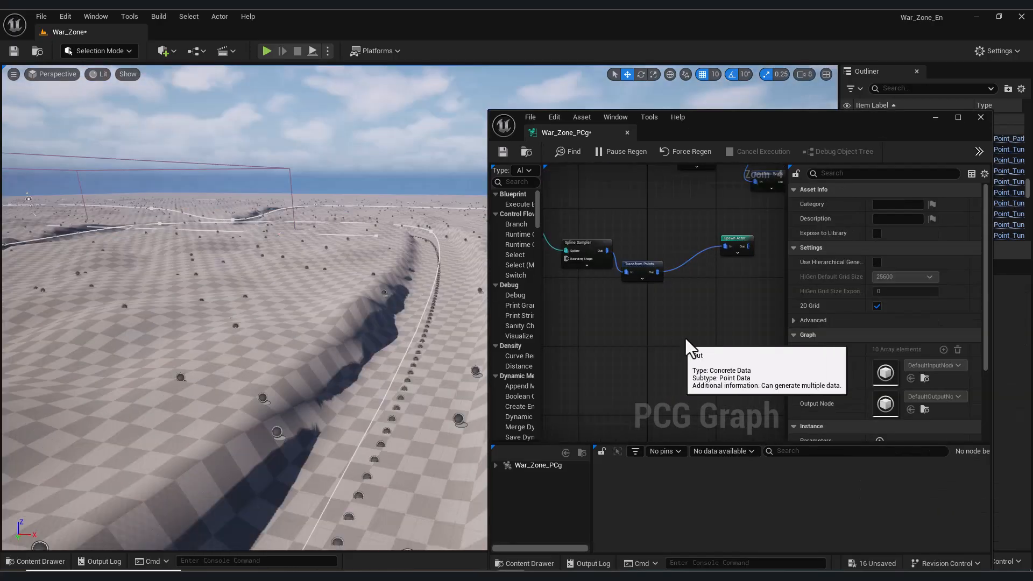
# Duplicate the tunnel branch's Spline Sampler and feed the copy from the tunnel's Get Spline Data node.
pyautogui.scroll(-3, 667, 339)
pyautogui.scroll(3, 656, 337)
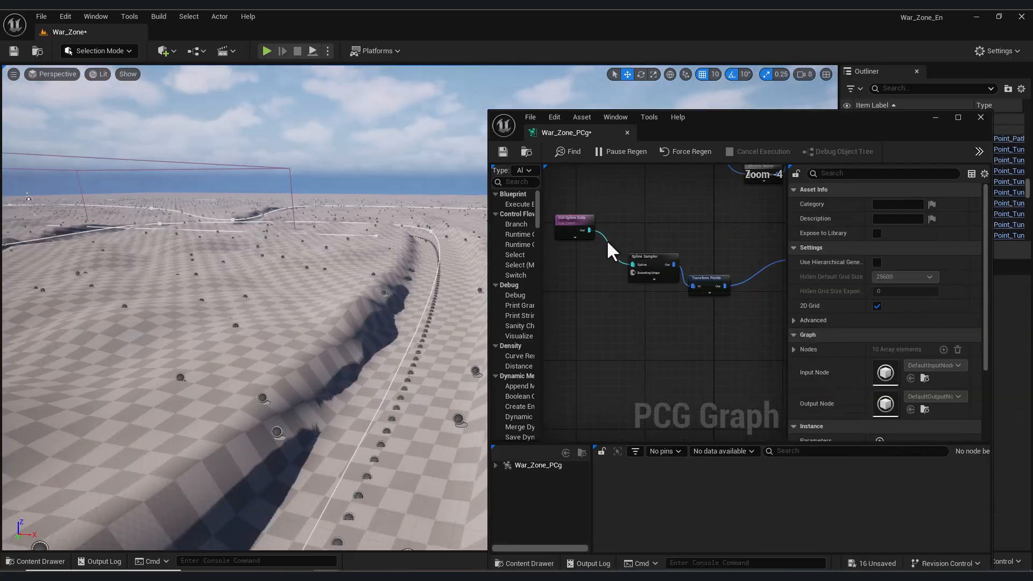
pyautogui.click(649, 247)
pyautogui.hotkey('ctrl', 'd')
pyautogui.hotkey('ctrl', 'c')
pyautogui.hotkey('ctrl', 'v')
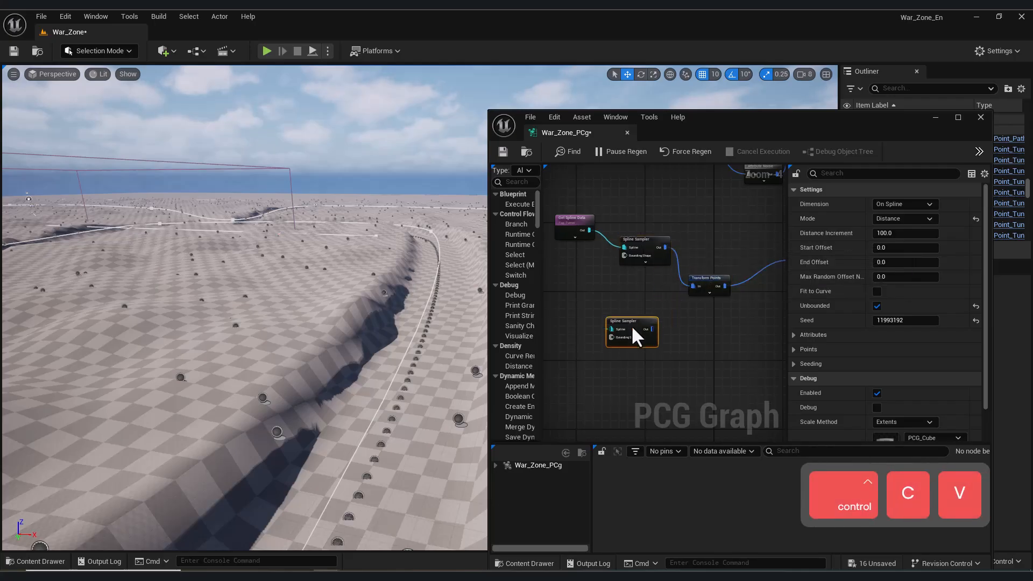
pyautogui.moveTo(588, 230); pyautogui.dragTo(602, 333)
# Add a Transform Points node connected to the output of the duplicated Spline Sampler.
pyautogui.moveTo(698, 362); pyautogui.dragTo(624, 312, button='right')
pyautogui.moveTo(610, 302); pyautogui.dragTo(657, 337)
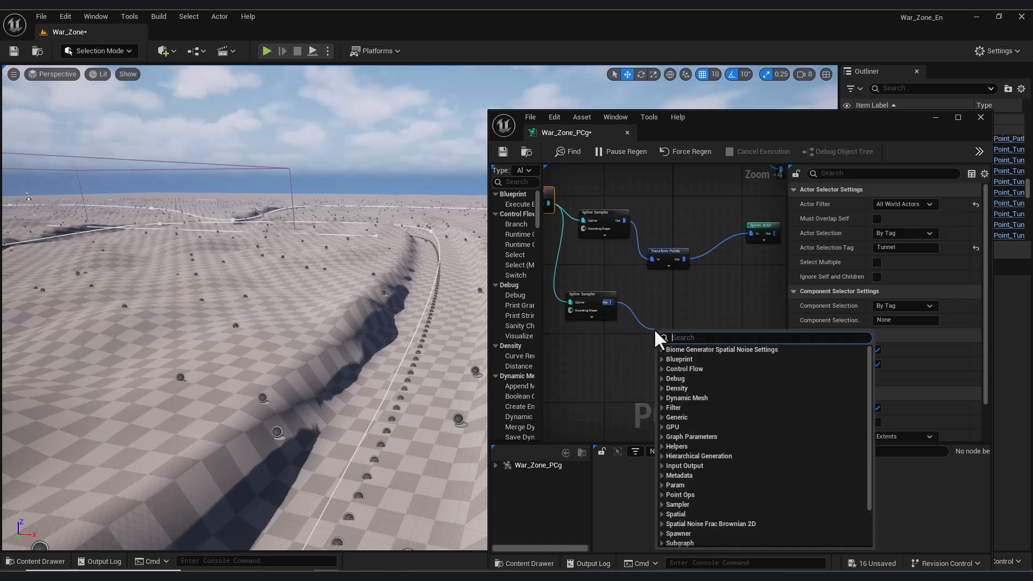
pyautogui.write('tra')
pyautogui.click(724, 543)
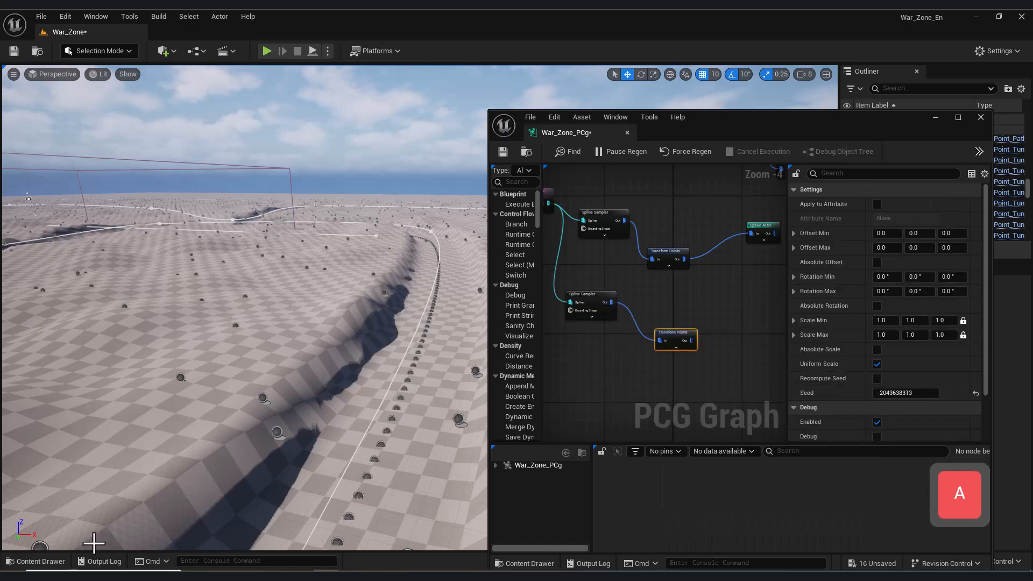
pyautogui.click(34, 566)
pyautogui.moveTo(736, 309); pyautogui.dragTo(706, 303, button='right')
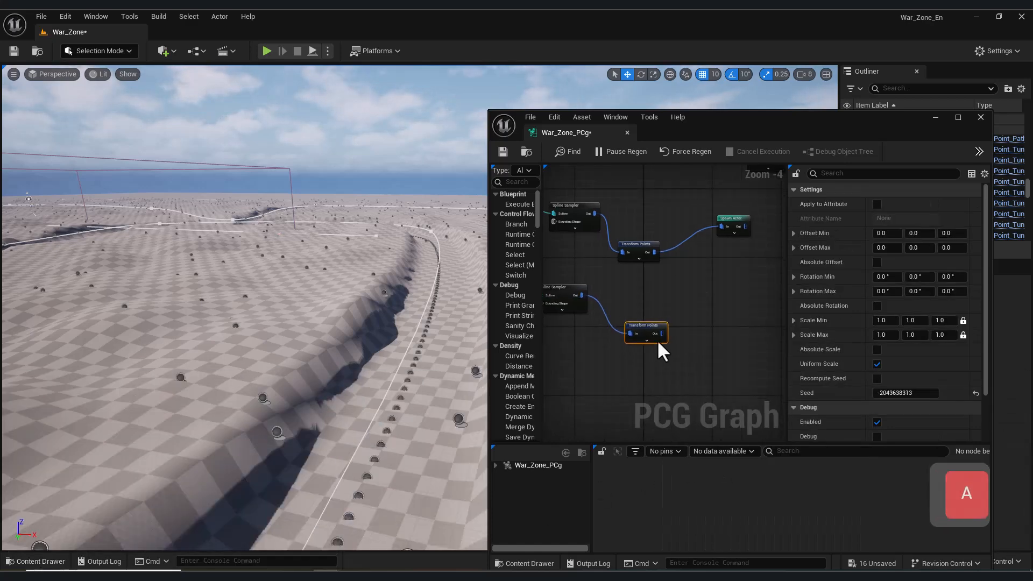
# Add a Static Mesh Spawner after the new Transform Points node and bring up the Asset folder's static meshes beside the graph.
pyautogui.moveTo(725, 329); pyautogui.dragTo(728, 327)
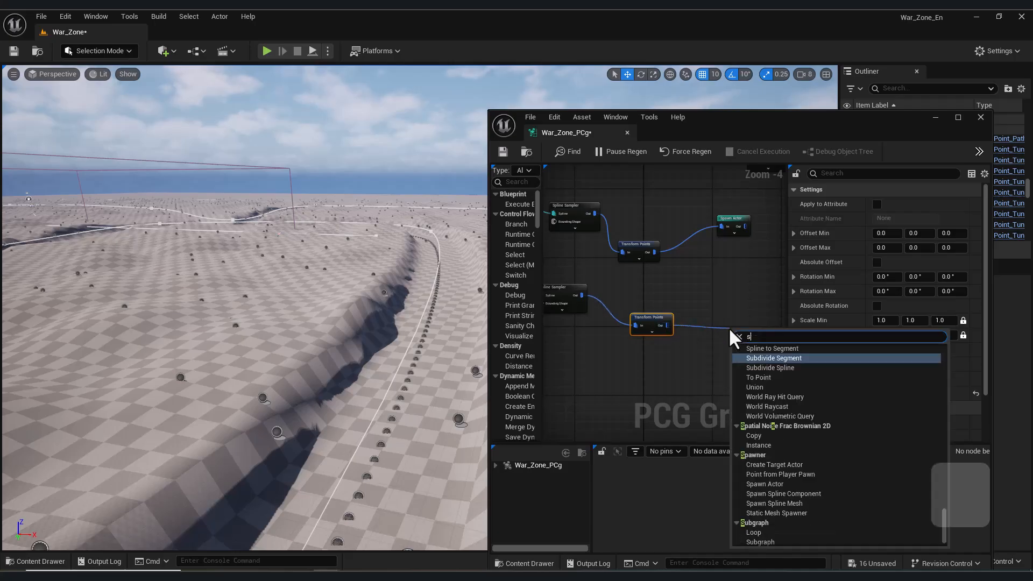
pyautogui.write('sta')
pyautogui.click(769, 484)
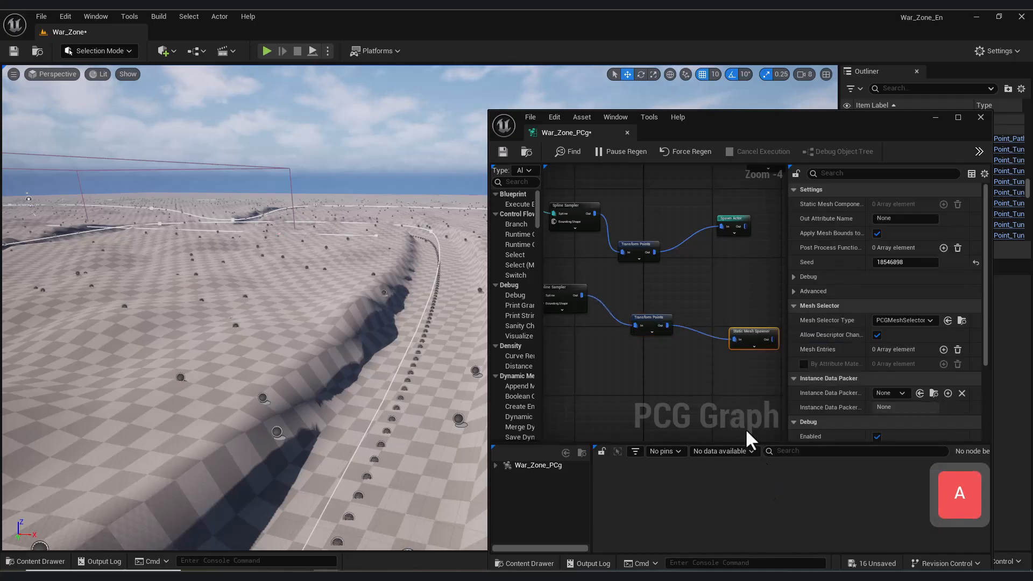
pyautogui.click(48, 565)
pyautogui.moveTo(841, 122); pyautogui.dragTo(772, 151)
pyautogui.scroll(3, 705, 371)
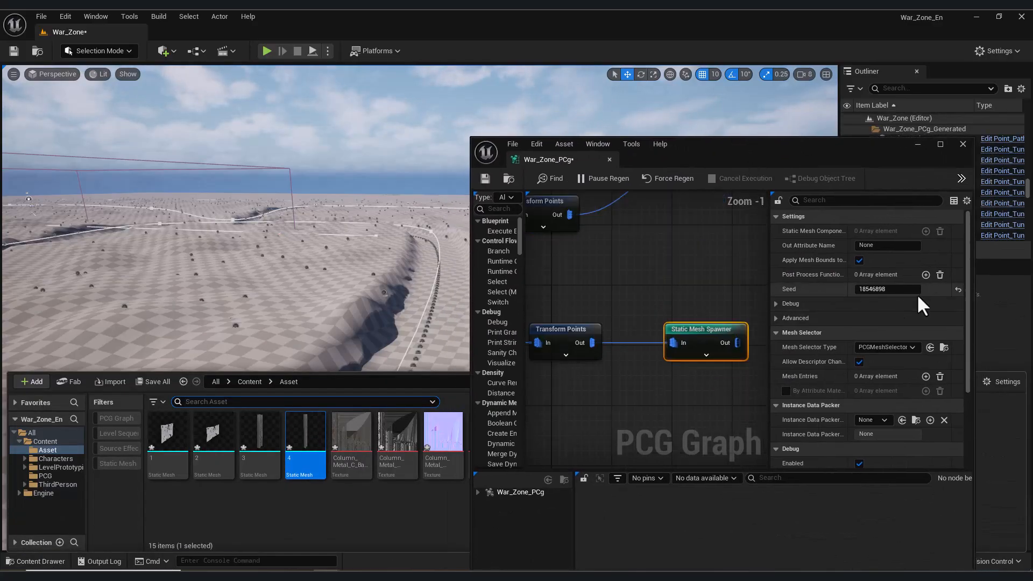
# Add a mesh entry to the new Static Mesh Spawner and assign static mesh 3 from the Asset folder to it.
pyautogui.click(926, 376)
pyautogui.scroll(-2, 908, 357)
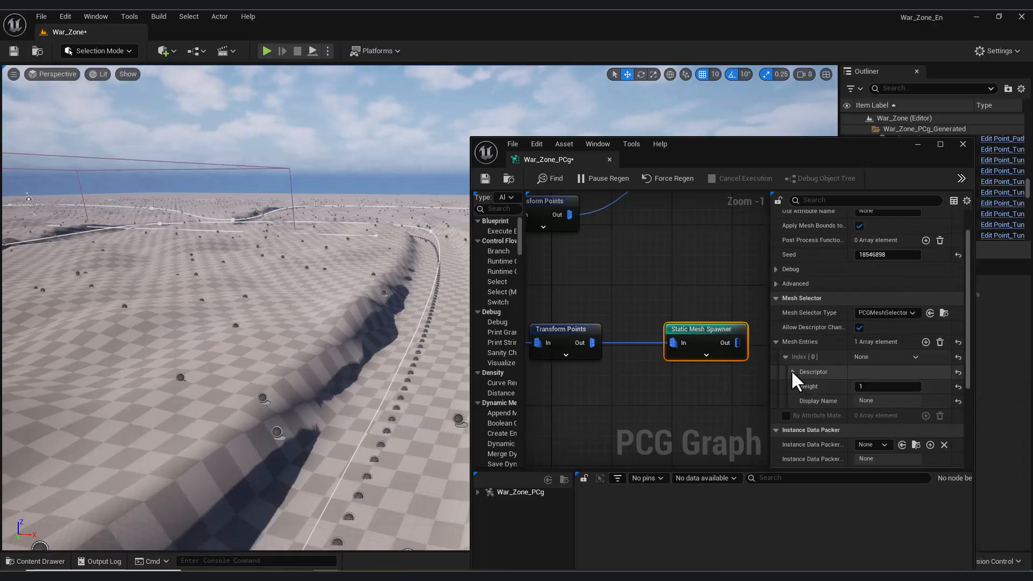
pyautogui.click(793, 372)
pyautogui.click(41, 562)
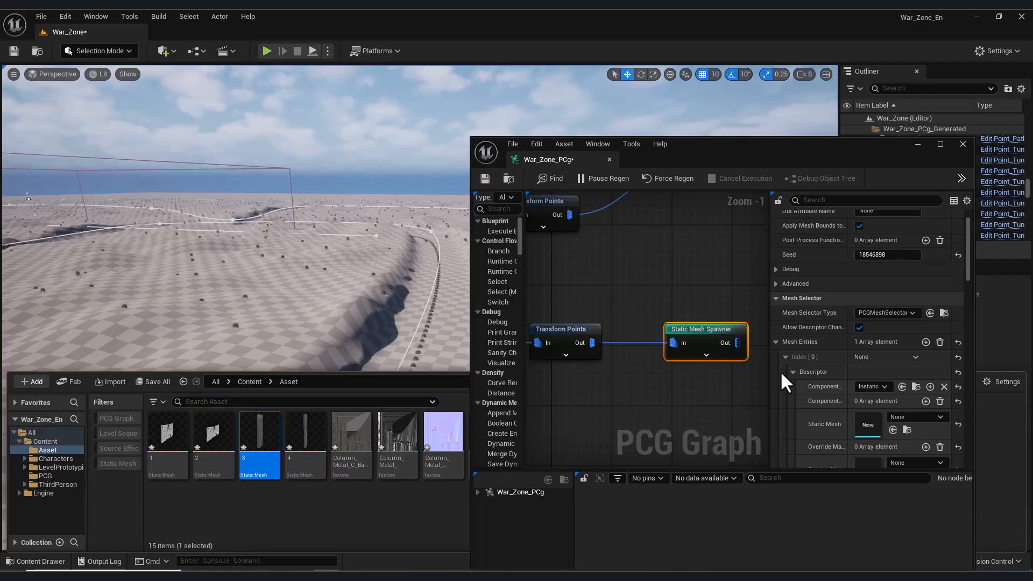
pyautogui.click(892, 429)
pyautogui.moveTo(301, 322); pyautogui.dragTo(231, 339, button='right')
pyautogui.press('w')
pyautogui.press('d')
pyautogui.press('s')
# Add a Projection node fed by the output of the duplicated Spline Sampler.
pyautogui.moveTo(653, 380); pyautogui.dragTo(775, 392, button='right')
pyautogui.moveTo(703, 369); pyautogui.dragTo(703, 362, button='right')
pyautogui.moveTo(692, 335); pyautogui.dragTo(705, 317)
pyautogui.moveTo(569, 294); pyautogui.dragTo(608, 388)
pyautogui.write('pr')
pyautogui.click(647, 361)
# Feed a Get Landscape Data node into the Projection Target and route the Projection output into Transform Points instead of the direct sampler link.
pyautogui.moveTo(596, 376); pyautogui.dragTo(658, 348, button='right')
pyautogui.scroll(-4, 658, 348)
pyautogui.click(582, 357)
pyautogui.rightClick(582, 356)
pyautogui.write('la')
pyautogui.click(640, 317)
pyautogui.moveTo(607, 348); pyautogui.dragTo(716, 353)
pyautogui.moveTo(715, 391); pyautogui.dragTo(583, 395, button='right')
pyautogui.keyDown('alt'); pyautogui.click(639, 274); pyautogui.keyUp('alt')
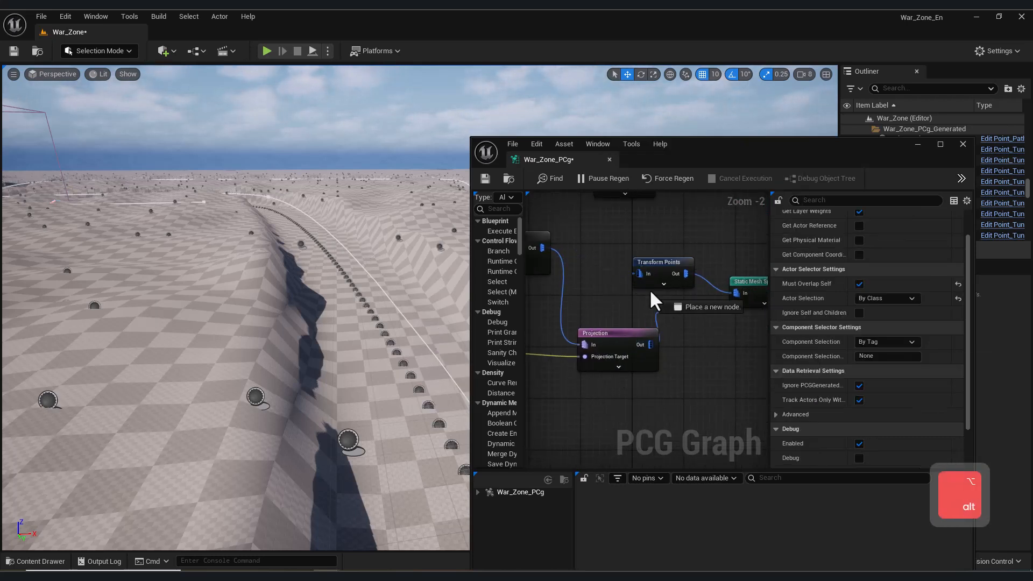
pyautogui.press('w')
pyautogui.moveTo(355, 322); pyautogui.dragTo(363, 353, button='right')
pyautogui.press('s')
# Set the Z rotation minimum and maximum of the columns' Transform Points node to 90 degrees.
pyautogui.click(663, 263)
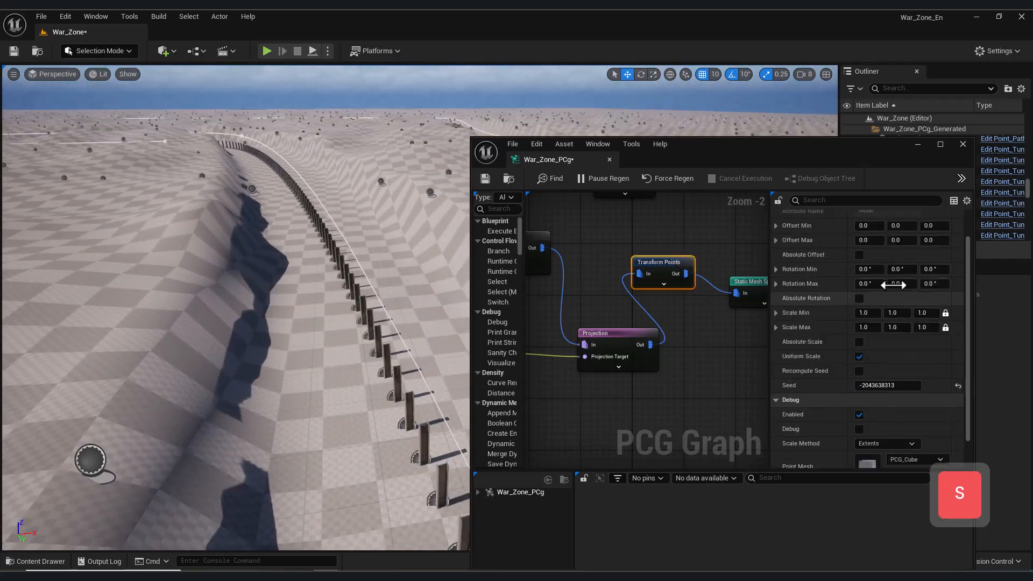
pyautogui.click(935, 269)
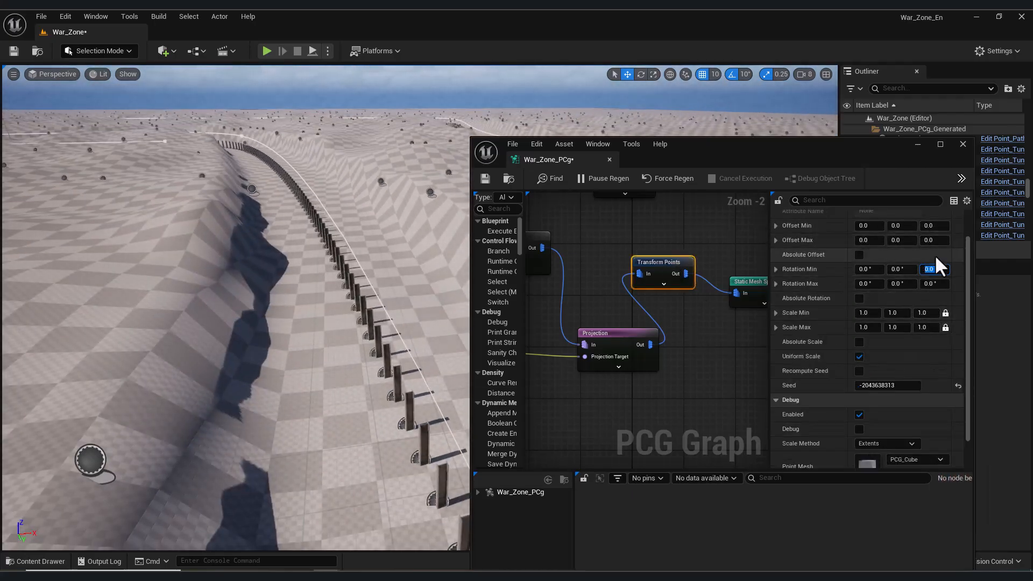
pyautogui.write('90')
pyautogui.press('Return')
pyautogui.press('Return')
pyautogui.moveTo(732, 367); pyautogui.dragTo(766, 380, button='right')
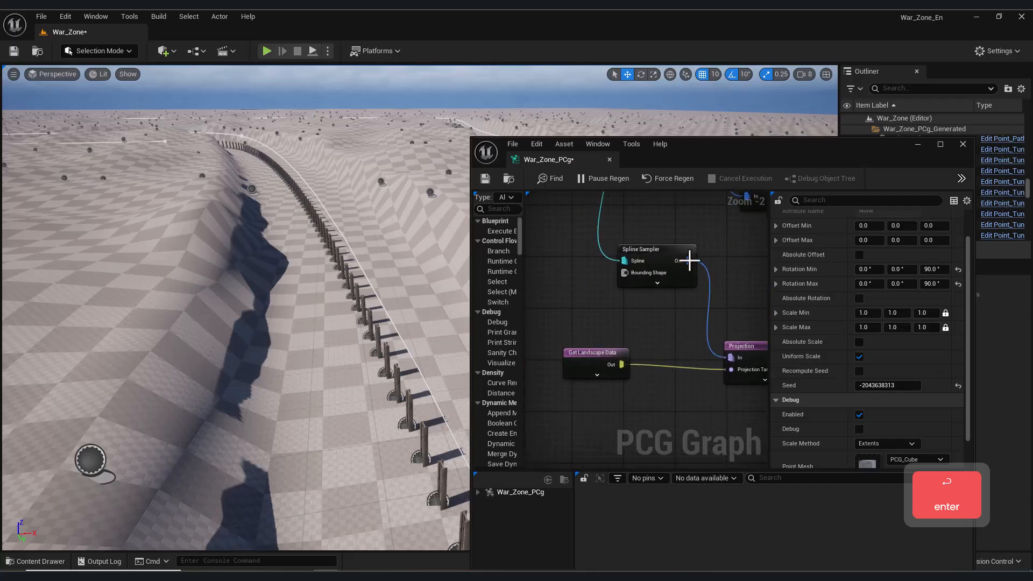
# Increase the distance increment of the columns' Spline Sampler to space the columns farther apart along the tunnel.
pyautogui.click(685, 279)
pyautogui.scroll(2, 884, 285)
pyautogui.moveTo(887, 261); pyautogui.dragTo(910, 260)
pyautogui.moveTo(348, 323); pyautogui.dragTo(376, 365, button='right')
pyautogui.press('s')
pyautogui.press('e')
pyautogui.press('d')
pyautogui.press('w')
pyautogui.press('a')
pyautogui.press('d')
# Set the Y offset minimum and maximum of the columns' Transform Points node to 350.
pyautogui.moveTo(751, 384); pyautogui.dragTo(571, 380, button='right')
pyautogui.click(624, 278)
pyautogui.press('Return')
pyautogui.click(903, 275)
pyautogui.write('300')
pyautogui.press('Return')
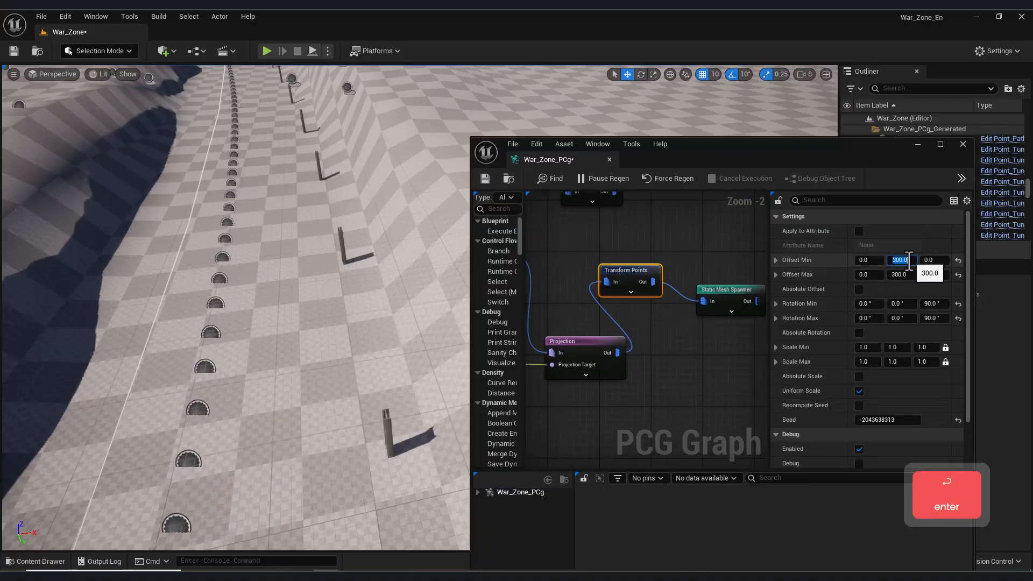
pyautogui.moveTo(420, 321)
pyautogui.mouseDown(button='right')
pyautogui.moveTo(409, 280)
pyautogui.moveTo(420, 321)
pyautogui.mouseUp(button='right')
pyautogui.press('q')
pyautogui.press('e')
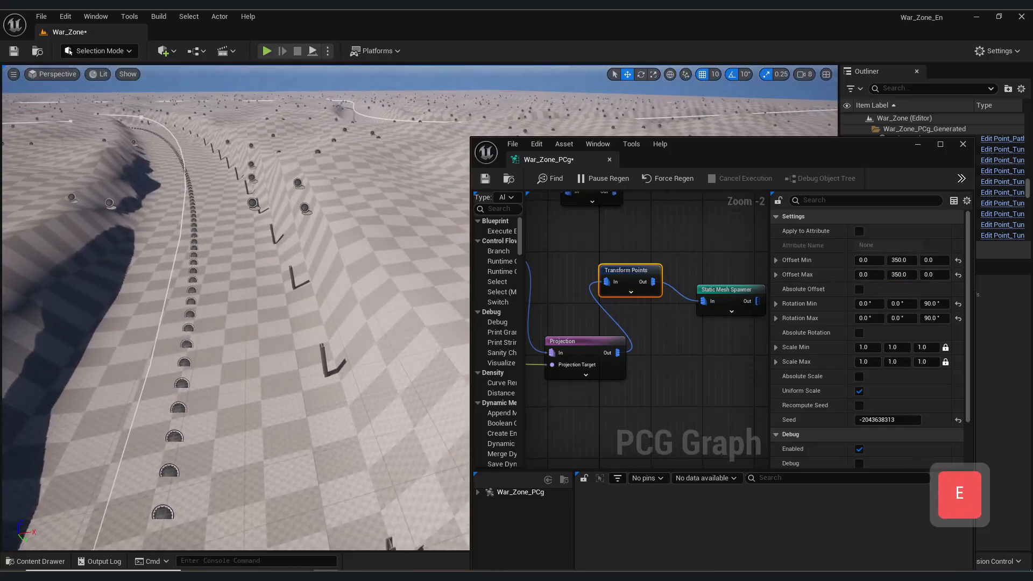
pyautogui.moveTo(632, 358); pyautogui.dragTo(638, 349, button='right')
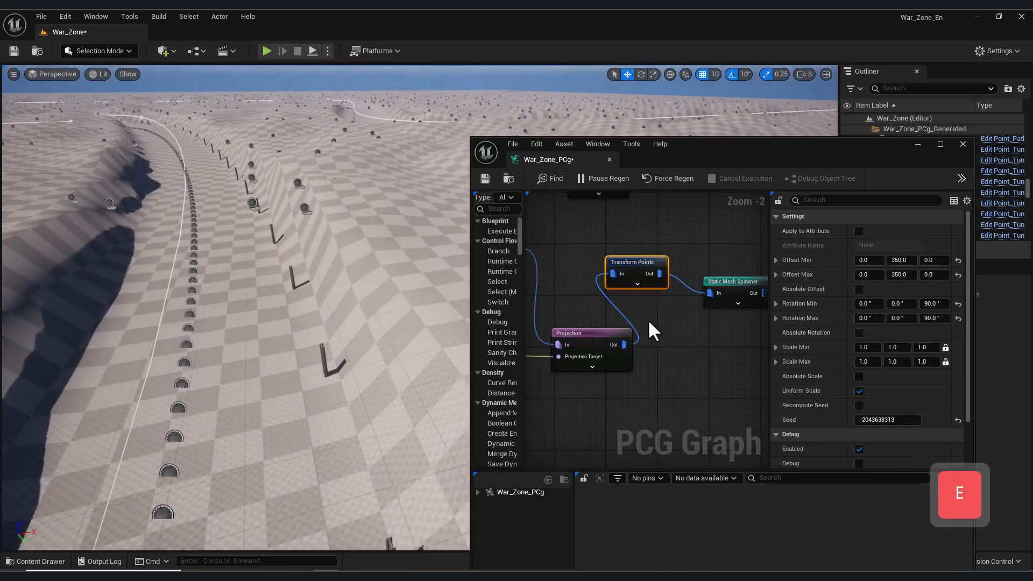
# Set the columns' Y rotation to minimum -15 and maximum -20 degrees, and their minimum Y offset to 380.
pyautogui.click(900, 307)
pyautogui.write('-30')
pyautogui.press('Return')
pyautogui.write('-1')
pyautogui.click(897, 318)
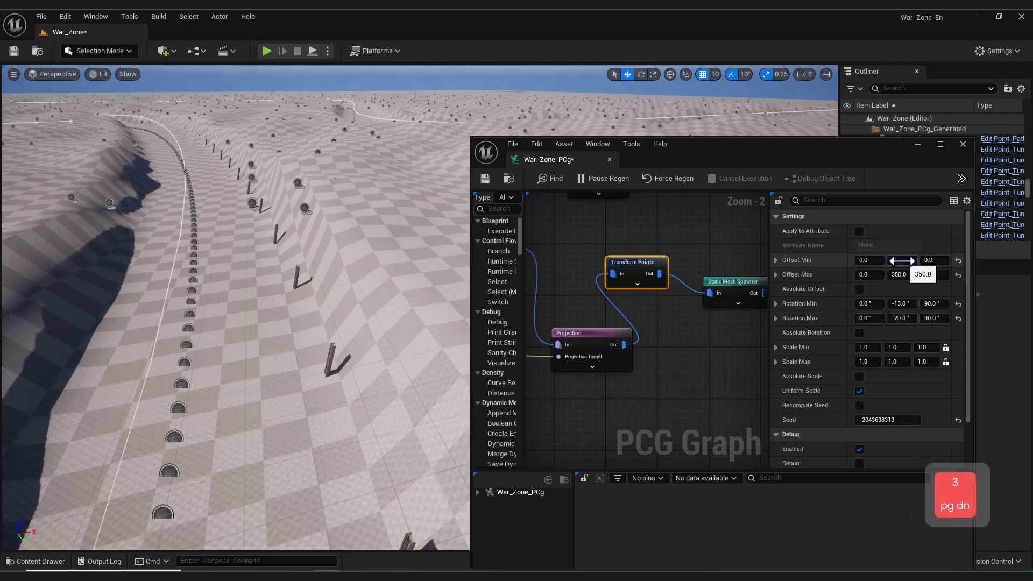
pyautogui.press('w')
pyautogui.moveTo(301, 280); pyautogui.dragTo(317, 323, button='right')
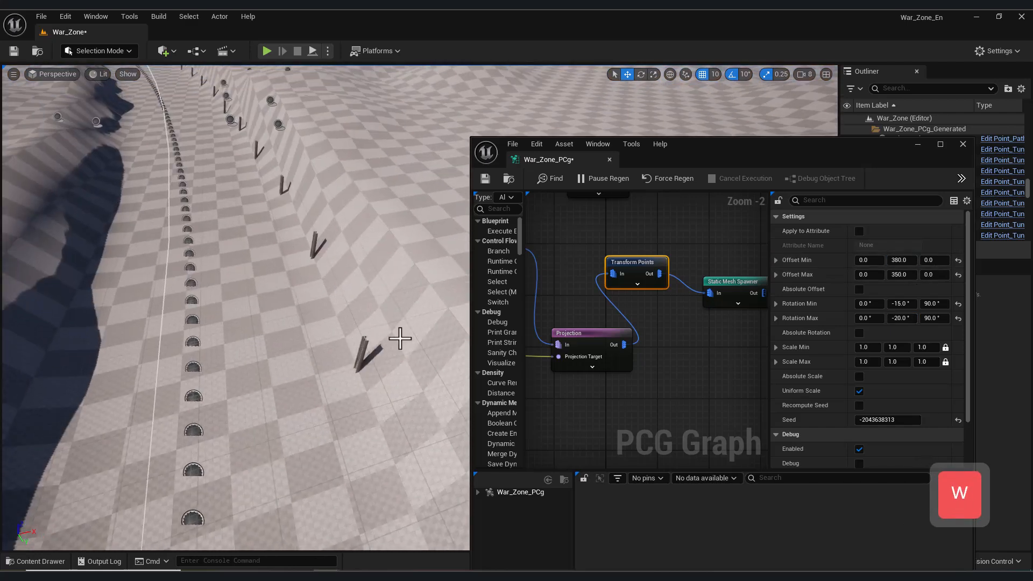
# Add a second mesh entry to the columns' Static Mesh Spawner and assign static mesh 4 to it.
pyautogui.moveTo(740, 278); pyautogui.dragTo(714, 269, button='right')
pyautogui.click(716, 272)
pyautogui.scroll(-1, 918, 361)
pyautogui.click(925, 359)
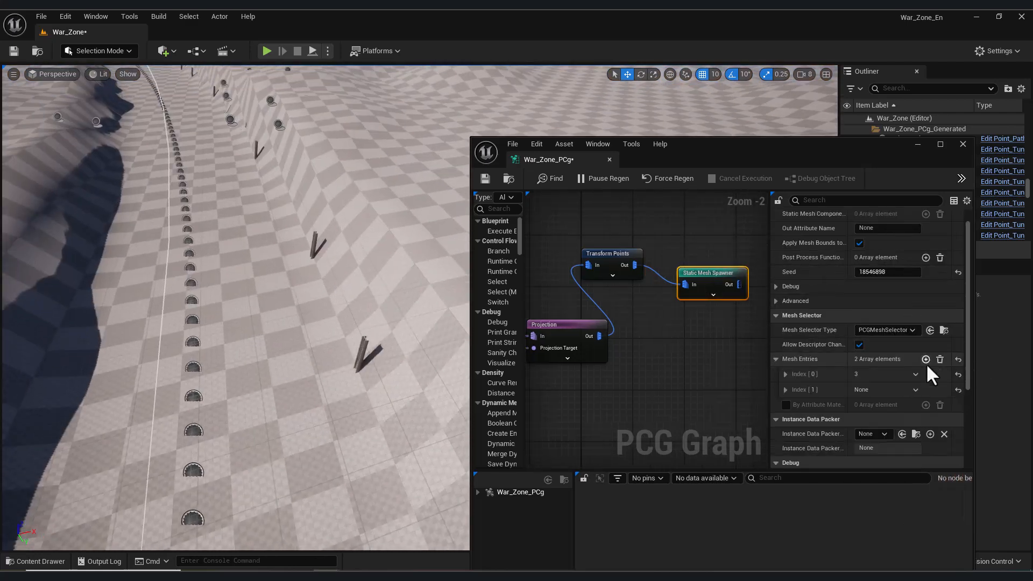
pyautogui.scroll(-3, 823, 414)
pyautogui.click(794, 354)
pyautogui.click(38, 561)
pyautogui.click(305, 445)
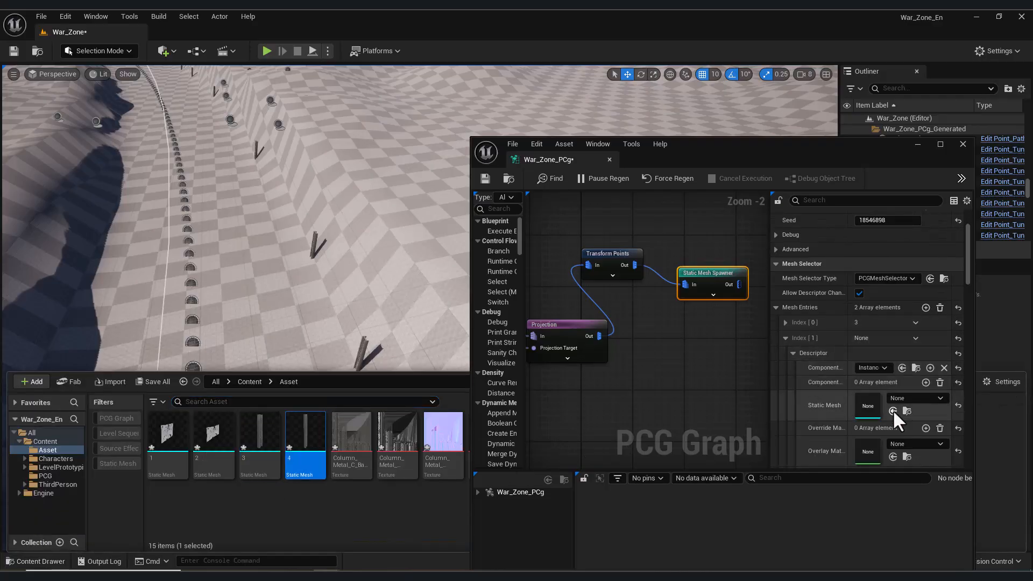
pyautogui.click(893, 411)
# Set the maximum scale of the columns' Transform Points node to 1.5.
pyautogui.click(608, 255)
pyautogui.scroll(1, 919, 336)
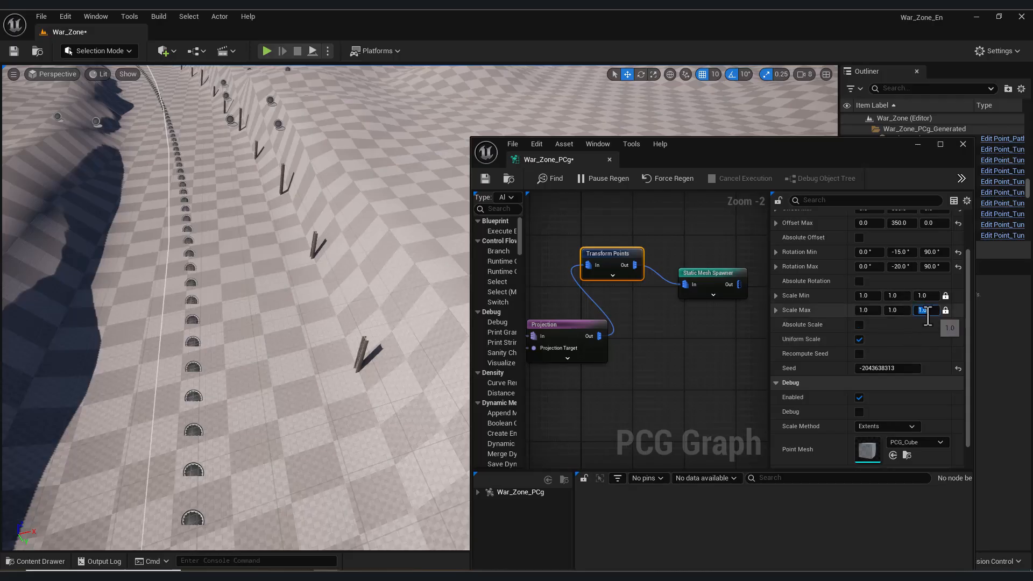
pyautogui.write('1.5')
pyautogui.press('Return')
pyautogui.press('w')
pyautogui.moveTo(441, 162); pyautogui.dragTo(388, 156, button='right')
pyautogui.press('a')
pyautogui.press('s')
# Move Get Landscape Data beside the Projection node and duplicate the whole column branch below the original.
pyautogui.click(672, 339)
pyautogui.moveTo(674, 338); pyautogui.dragTo(715, 355, button='right')
pyautogui.scroll(-2, 667, 349)
pyautogui.moveTo(544, 343); pyautogui.dragTo(634, 354)
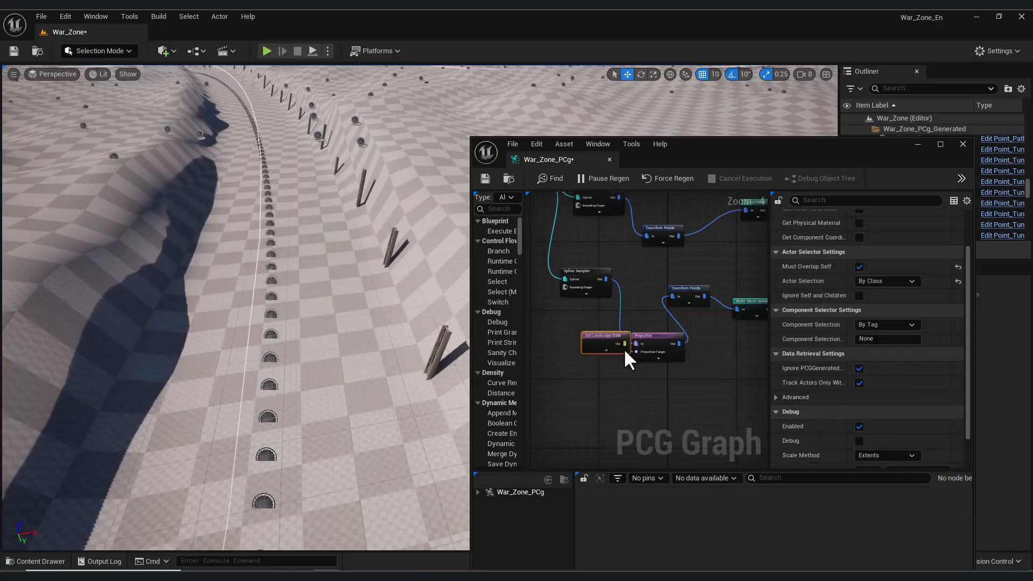
pyautogui.moveTo(744, 381); pyautogui.dragTo(591, 385)
pyautogui.hotkey('ctrl', 'c')
pyautogui.hotkey('ctrl', 'v')
pyautogui.click(641, 392)
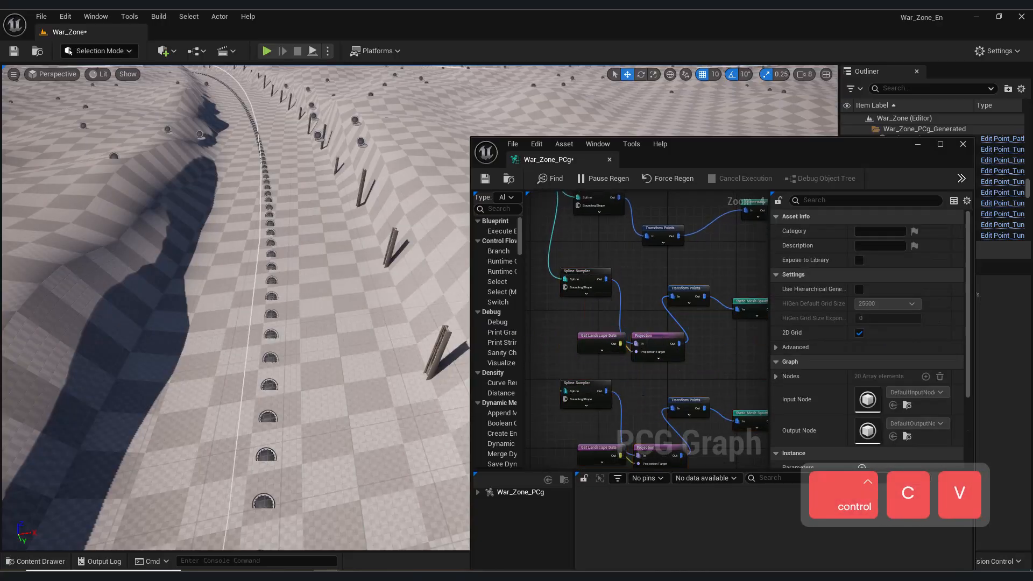
# Clear the mesh entries of the copied Static Mesh Spawner and add a single entry using static mesh 2.
pyautogui.moveTo(641, 393); pyautogui.dragTo(599, 359, button='right')
pyautogui.click(719, 382)
pyautogui.click(939, 377)
pyautogui.click(925, 377)
pyautogui.scroll(-1, 898, 355)
pyautogui.click(786, 373)
pyautogui.scroll(-1, 826, 367)
pyautogui.click(794, 371)
pyautogui.click(35, 561)
pyautogui.click(212, 443)
pyautogui.click(892, 430)
# Connect the tunnel's Get Spline Data output to the Spline input of the copied branch's Spline Sampler.
pyautogui.moveTo(583, 283); pyautogui.dragTo(604, 365, button='right')
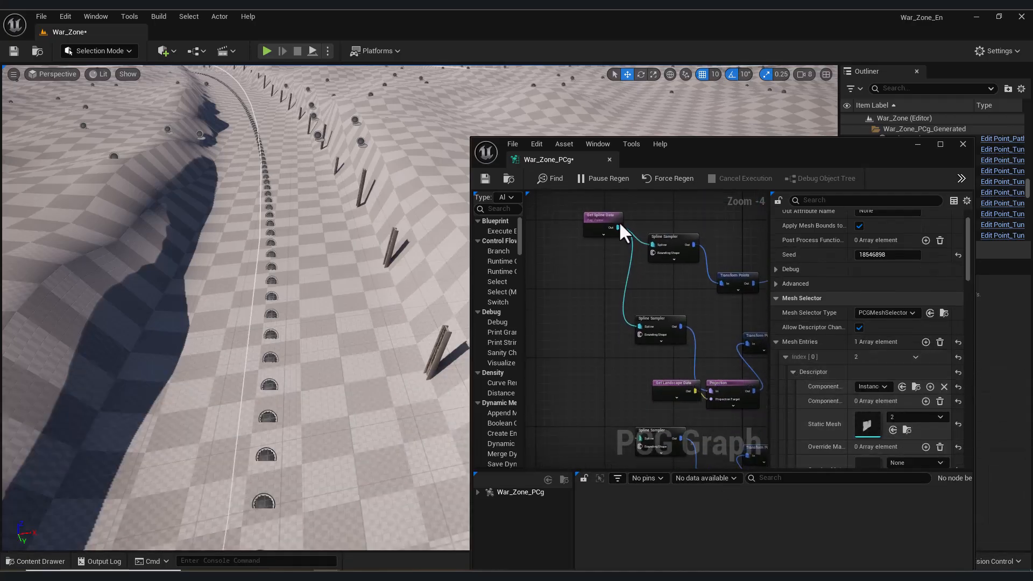
pyautogui.moveTo(612, 383); pyautogui.dragTo(639, 433)
pyautogui.click(585, 411)
pyautogui.moveTo(618, 228); pyautogui.dragTo(639, 438)
pyautogui.moveTo(366, 322); pyautogui.dragTo(463, 291, button='right')
pyautogui.press('a')
pyautogui.press('d')
# Set the Y offset minimum and maximum of the copied Transform Points node to 400.
pyautogui.scroll(3, 582, 263)
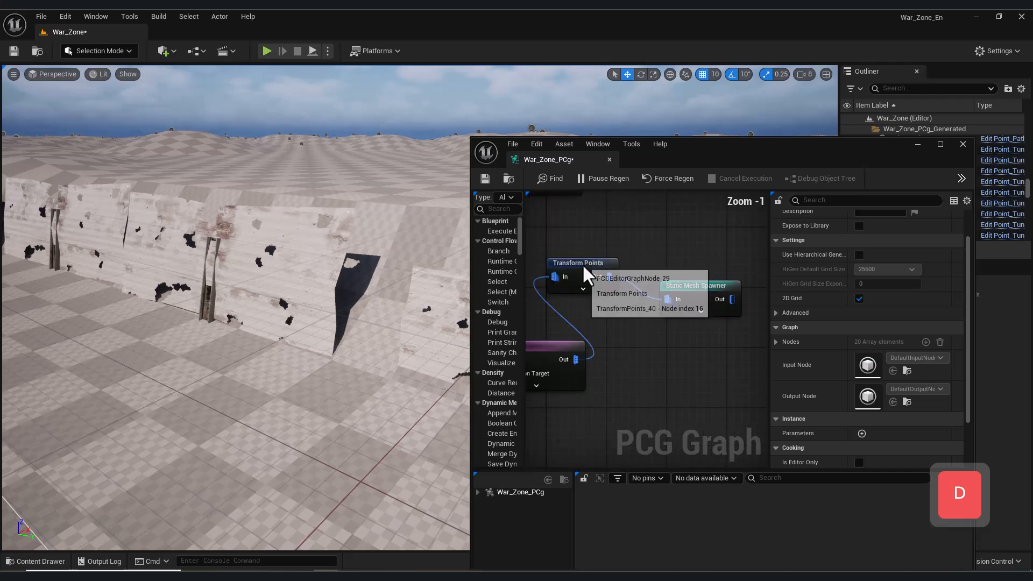
pyautogui.click(581, 263)
pyautogui.scroll(2, 936, 280)
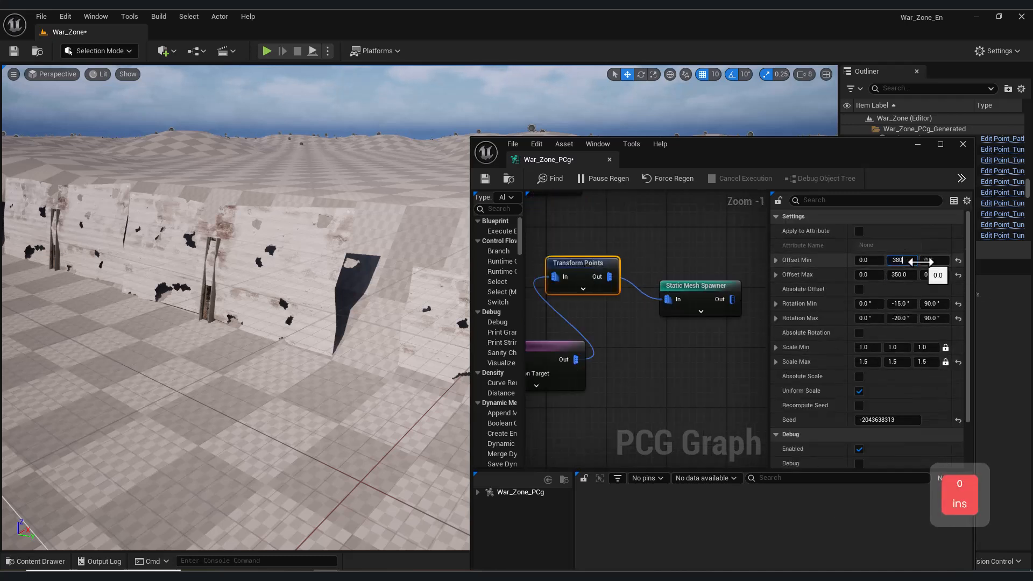
pyautogui.press('Return')
pyautogui.click(905, 276)
pyautogui.write('400')
pyautogui.press('Return')
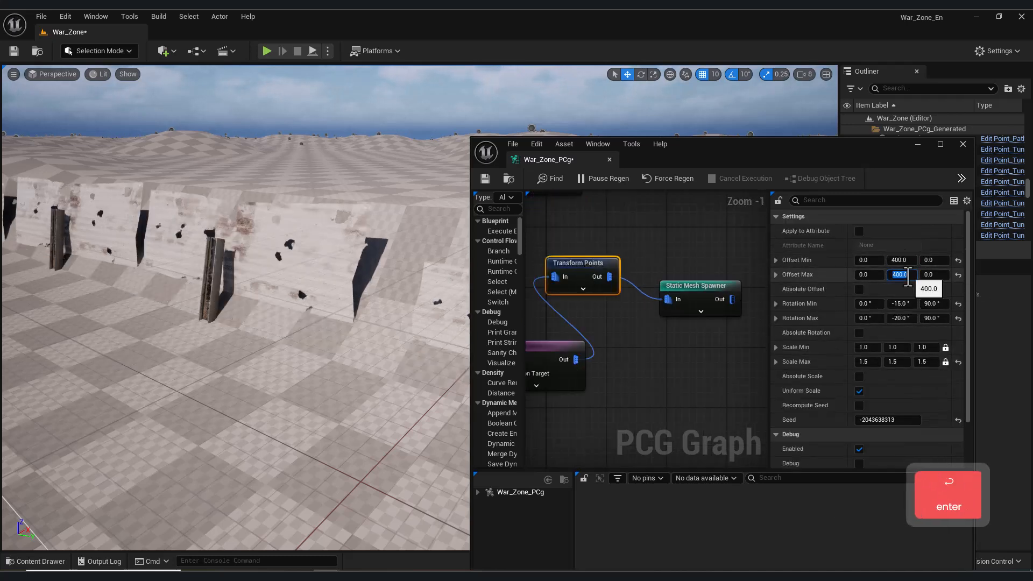
# Set the copied Transform Points node's Y rotation to minimum -30 and maximum -4 degrees.
pyautogui.click(896, 300)
pyautogui.write('-25')
pyautogui.press('Return')
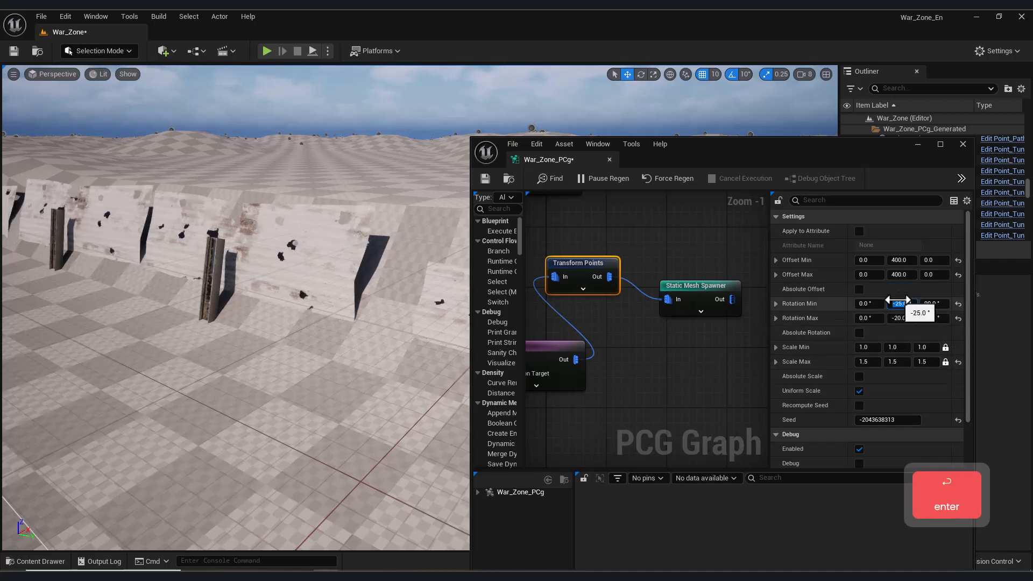
pyautogui.write('-45')
pyautogui.press('Return')
pyautogui.doubleClick(906, 318)
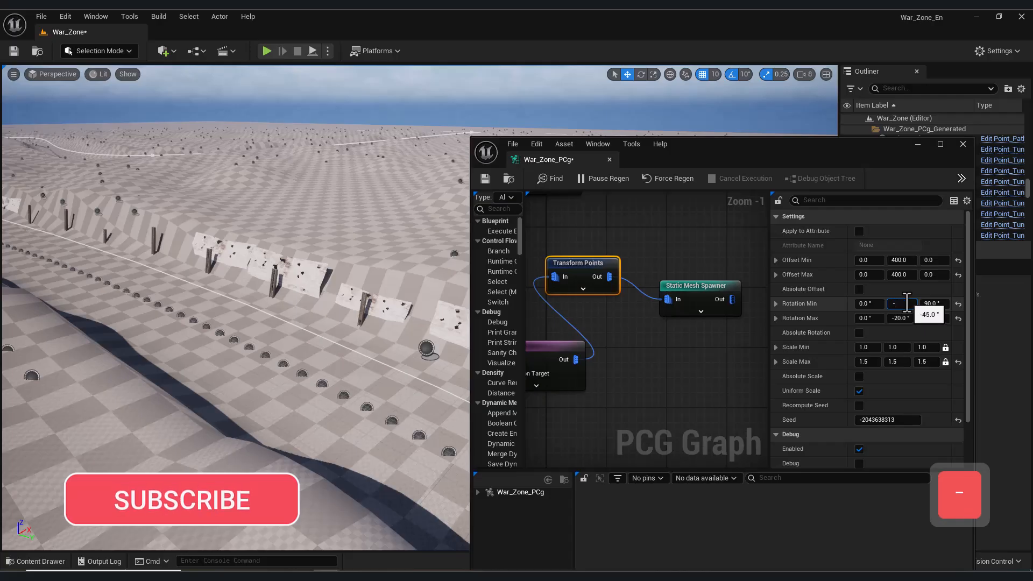
pyautogui.write('-4')
pyautogui.press('Return')
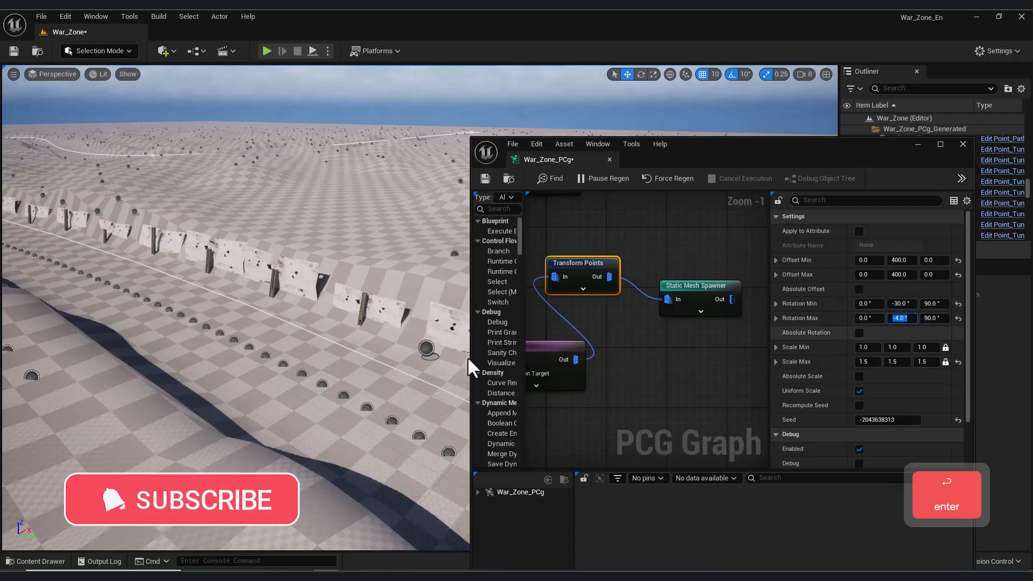
pyautogui.press('d')
pyautogui.moveTo(395, 352); pyautogui.dragTo(414, 385, button='right')
pyautogui.press('a')
pyautogui.press('s')
# Set the distance increment of the copied branch's Spline Sampler to about 408.7.
pyautogui.moveTo(538, 356); pyautogui.dragTo(746, 373, button='right')
pyautogui.moveTo(652, 369); pyautogui.dragTo(710, 420, button='right')
pyautogui.click(678, 305)
pyautogui.moveTo(885, 260); pyautogui.dragTo(890, 261)
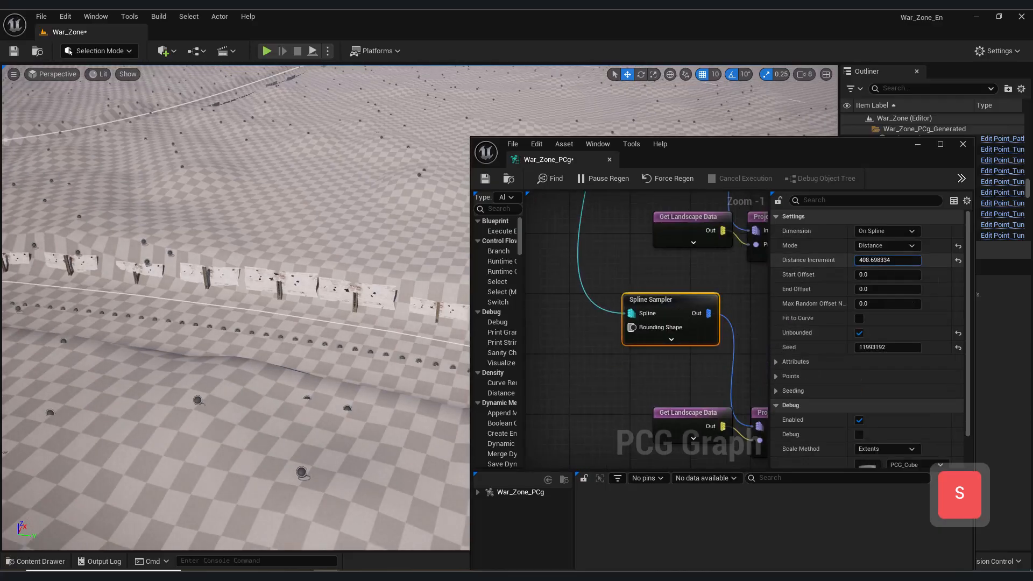
# Examine how the wall panels and columns follow the tunnel splines, including around the curves.
pyautogui.press('w')
pyautogui.press('s')
pyautogui.press('w')
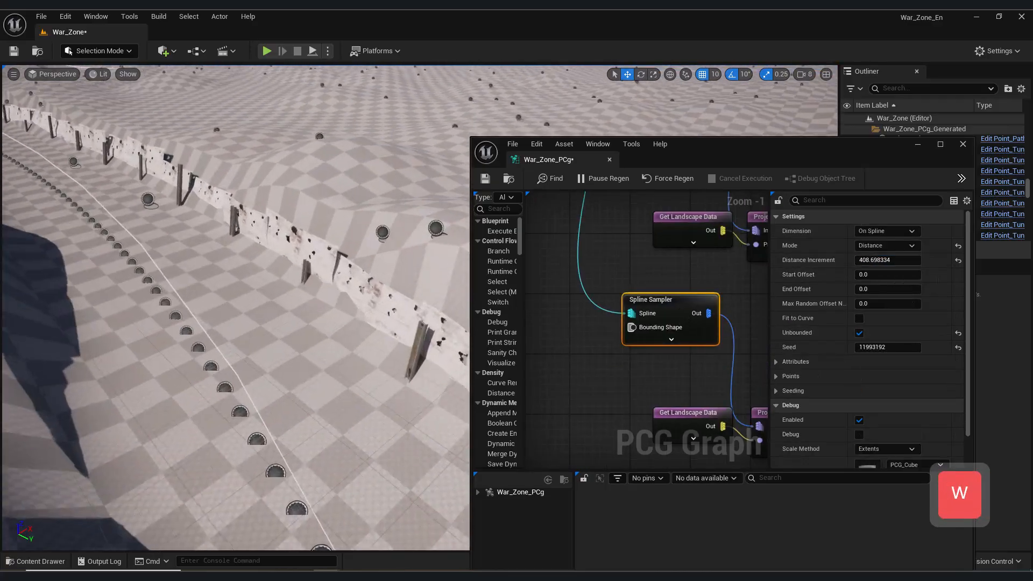
pyautogui.press('s')
pyautogui.press('d')
pyautogui.press('a')
pyautogui.press('w')
pyautogui.press('e')
pyautogui.press('d')
pyautogui.press('s')
pyautogui.press('a')
pyautogui.press('w')
pyautogui.click(316, 260)
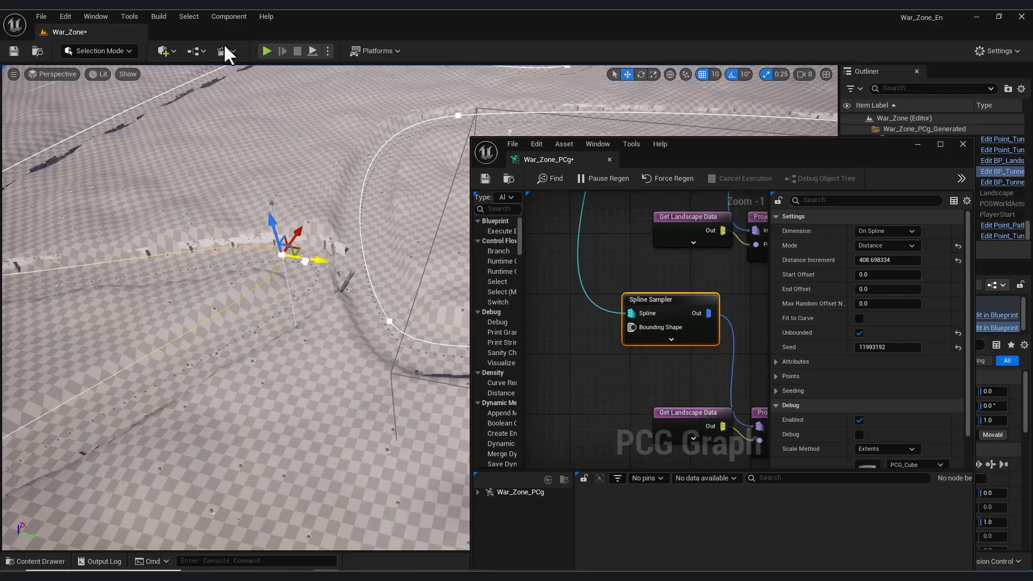
pyautogui.press('s')
pyautogui.press('d')
pyautogui.press('s')
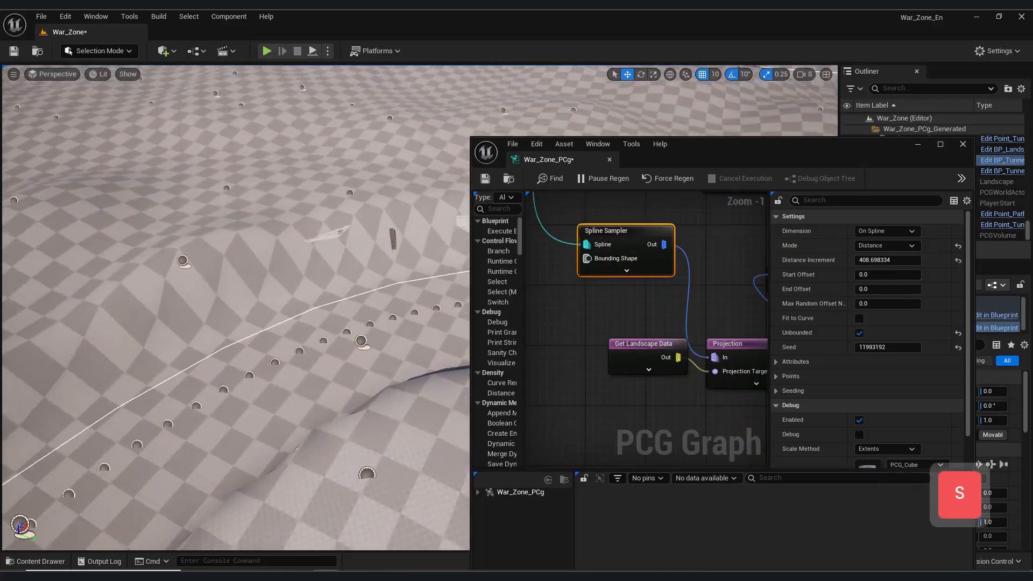
pyautogui.press('w')
pyautogui.press('d')
pyautogui.press('w')
# Delete the Static Mesh Spawner at the end of the copied branch.
pyautogui.moveTo(753, 355); pyautogui.dragTo(582, 232, button='right')
pyautogui.scroll(-3, 581, 232)
pyautogui.click(641, 311)
pyautogui.press('Delete')
# Add a Create Spline node after the copied Transform Points, followed by a Spawn Spline Mesh node.
pyautogui.scroll(3, 598, 299)
pyautogui.moveTo(599, 298); pyautogui.dragTo(665, 330)
pyautogui.write('creat')
pyautogui.click(699, 340)
pyautogui.write('spaw')
pyautogui.click(716, 419)
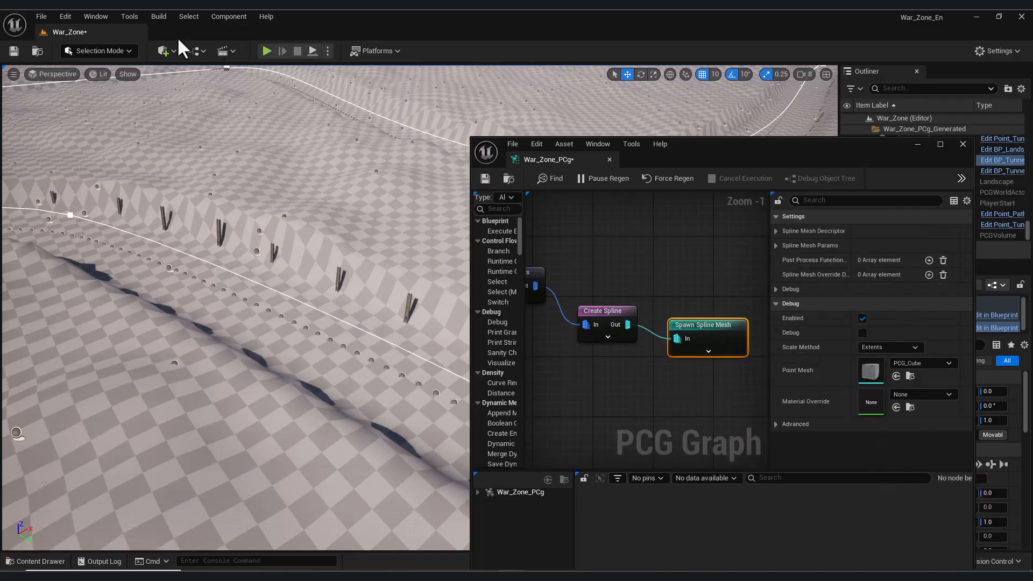
# Assign static mesh 2 from the Asset folder as the Spawn Spline Mesh node's mesh.
pyautogui.click(775, 231)
pyautogui.click(36, 561)
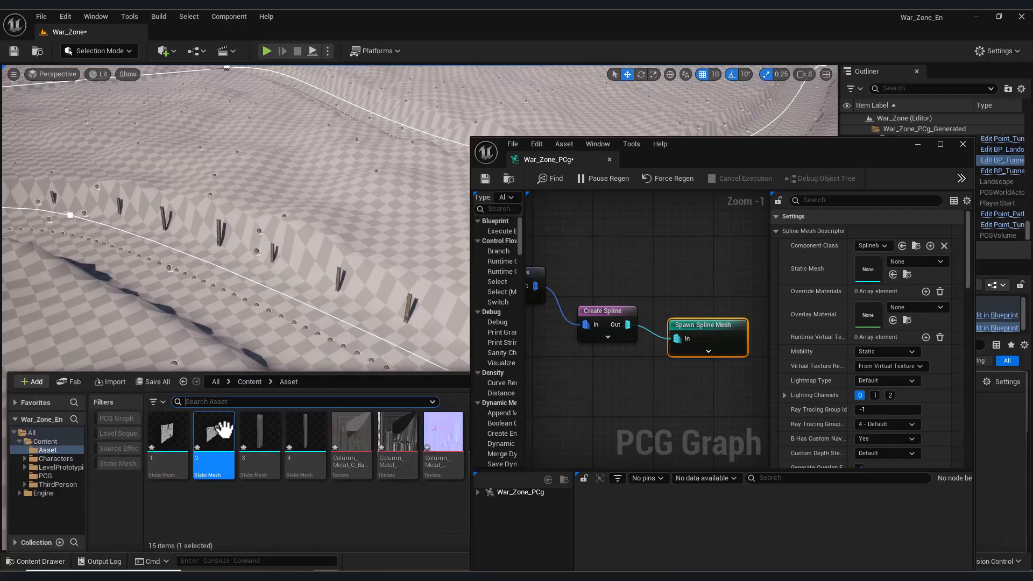
pyautogui.click(892, 274)
pyautogui.press('a')
pyautogui.moveTo(301, 290); pyautogui.dragTo(215, 344, button='right')
pyautogui.press('d')
pyautogui.press('s')
pyautogui.press('a')
pyautogui.press('w')
pyautogui.press('a')
pyautogui.press('d')
# Set the minimum and maximum Z rotation of the Transform Points feeding Create Spline to 0°.
pyautogui.moveTo(568, 330); pyautogui.dragTo(643, 344, button='right')
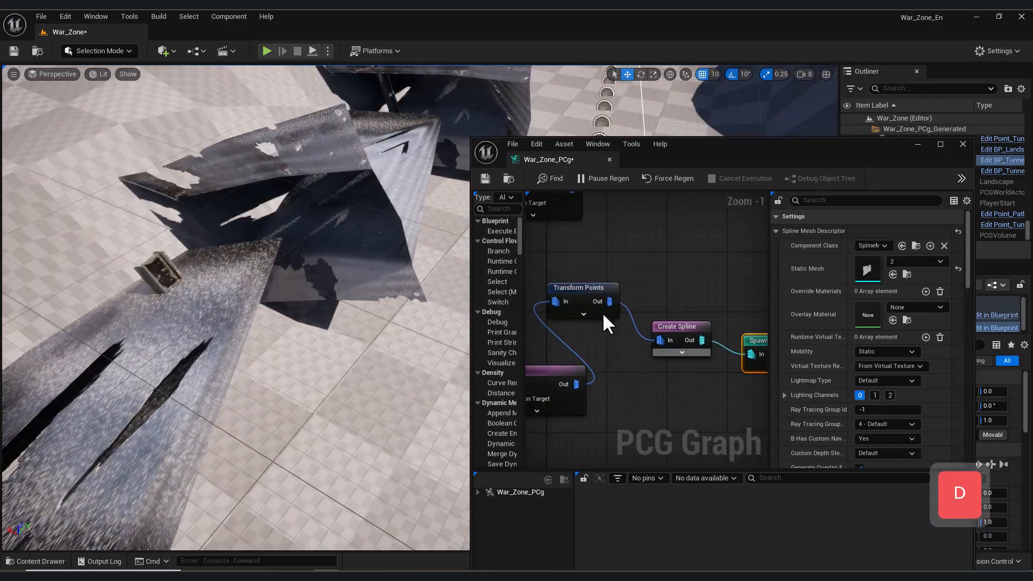
pyautogui.click(589, 301)
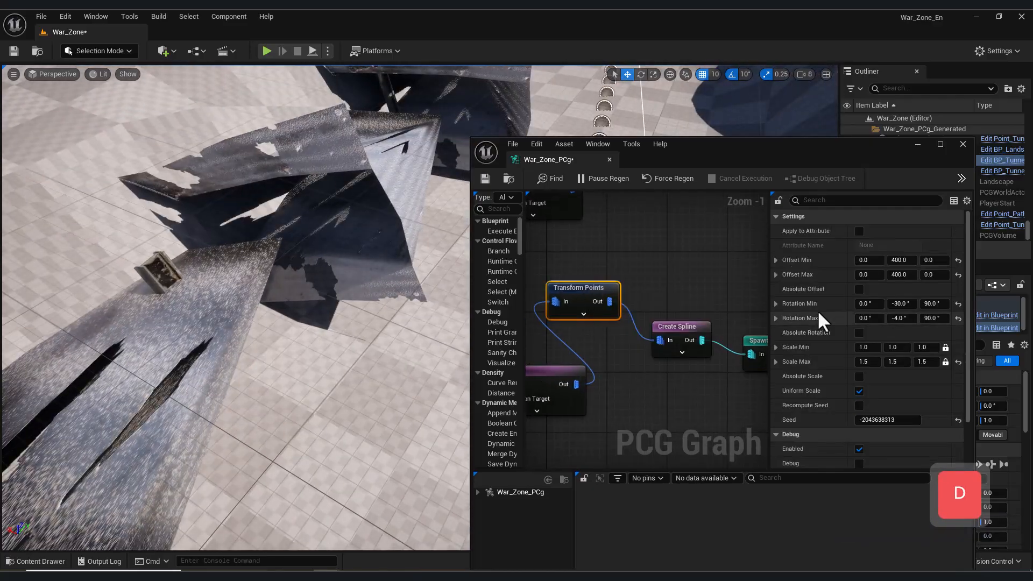
pyautogui.write('0')
pyautogui.press('Return')
pyautogui.click(931, 318)
pyautogui.write('0')
pyautogui.press('Return')
pyautogui.press('s')
pyautogui.moveTo(345, 312); pyautogui.dragTo(301, 307, button='right')
pyautogui.press('s')
pyautogui.press('d')
pyautogui.press('w')
pyautogui.press('s')
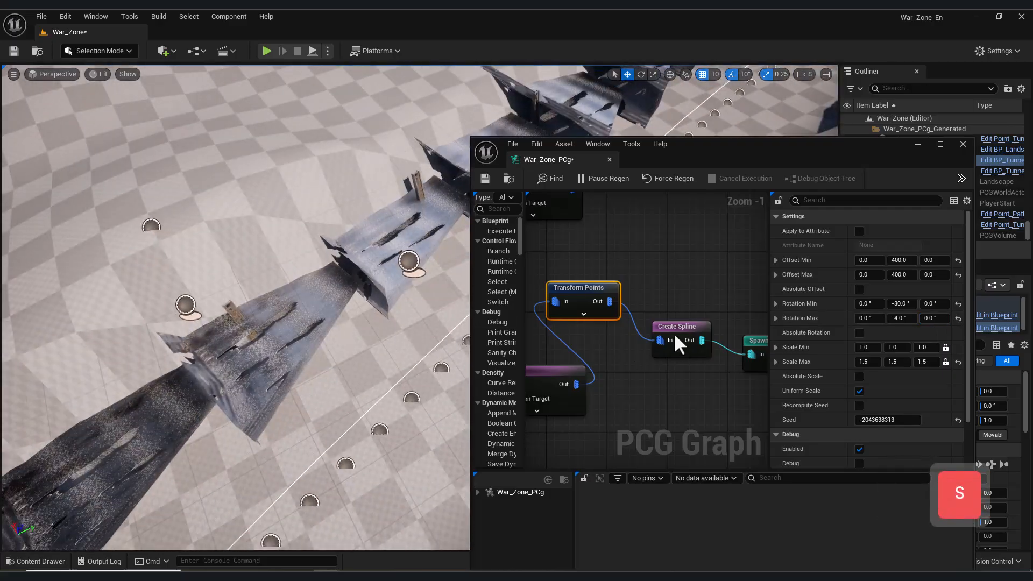
pyautogui.click(676, 326)
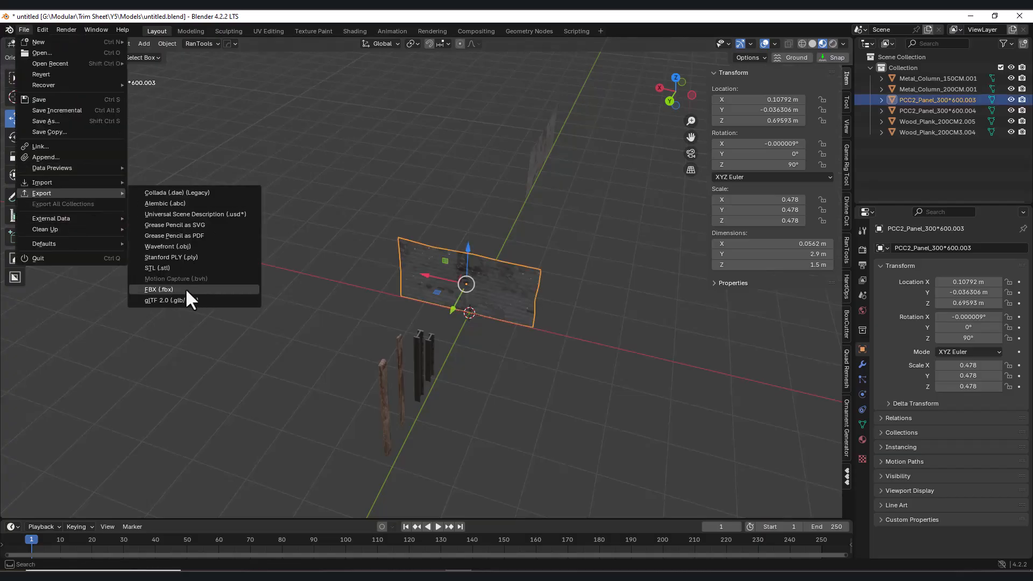
# Examine the orientation of the selected wall panel in Blender and switch back to the Unreal level.
pyautogui.moveTo(483, 289); pyautogui.dragTo(417, 262, button='middle')
pyautogui.moveTo(337, 570)
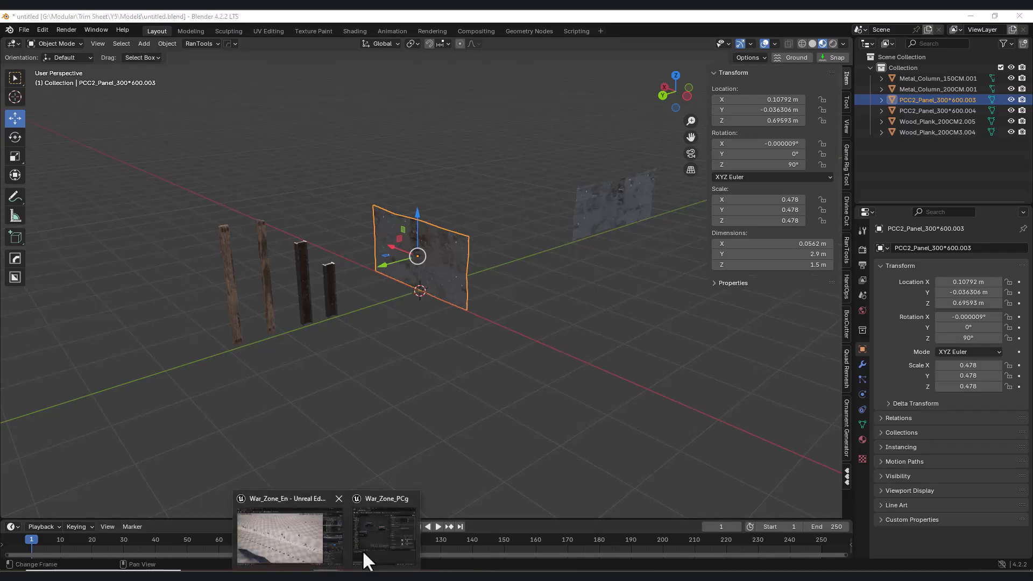
pyautogui.click(294, 540)
# Set the X rotation of the Transform Points before Create Spline to 30° minimum and 33° maximum.
pyautogui.moveTo(412, 389); pyautogui.dragTo(393, 395, button='right')
pyautogui.press('s')
pyautogui.press('d')
pyautogui.press('a')
pyautogui.moveTo(655, 335); pyautogui.dragTo(616, 335, button='right')
pyautogui.click(561, 267)
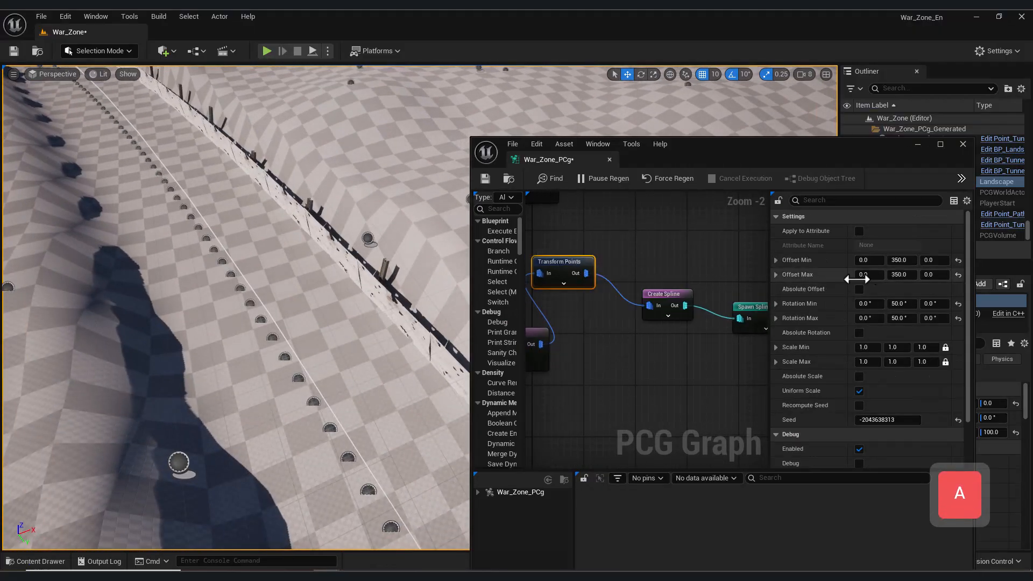
pyautogui.click(867, 303)
pyautogui.write('50')
pyautogui.press('Return')
pyautogui.click(867, 318)
pyautogui.write('50')
pyautogui.press('Return')
pyautogui.click(862, 318)
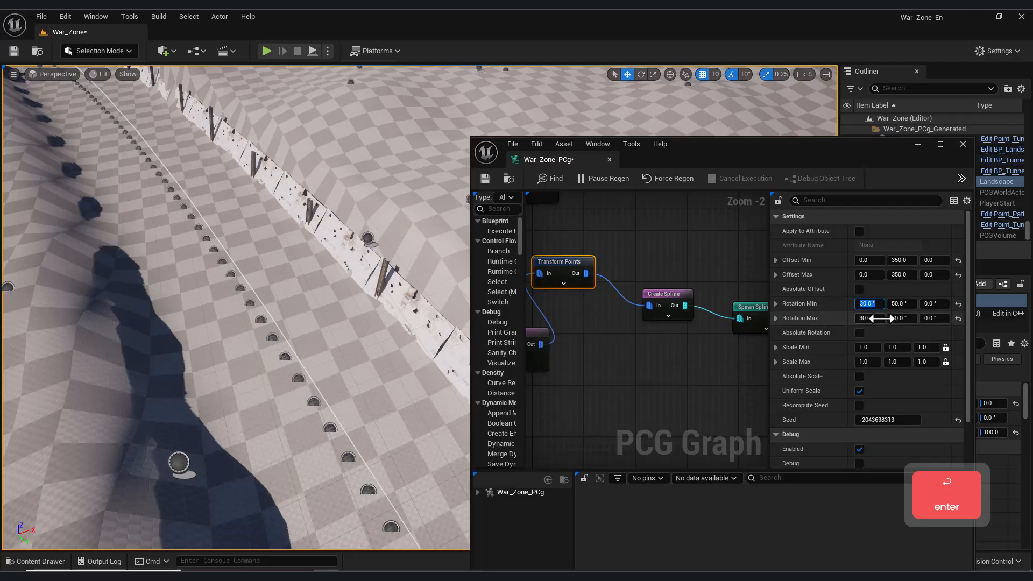
# Examine how the tilted spline mesh wall and its columns follow the tunnel road's edge.
pyautogui.click(688, 379)
pyautogui.press('s')
pyautogui.moveTo(301, 323); pyautogui.dragTo(277, 339, button='right')
pyautogui.press('a')
pyautogui.press('w')
pyautogui.press('a')
pyautogui.press('d')
pyautogui.press('w')
pyautogui.moveTo(654, 284); pyautogui.dragTo(722, 360, button='right')
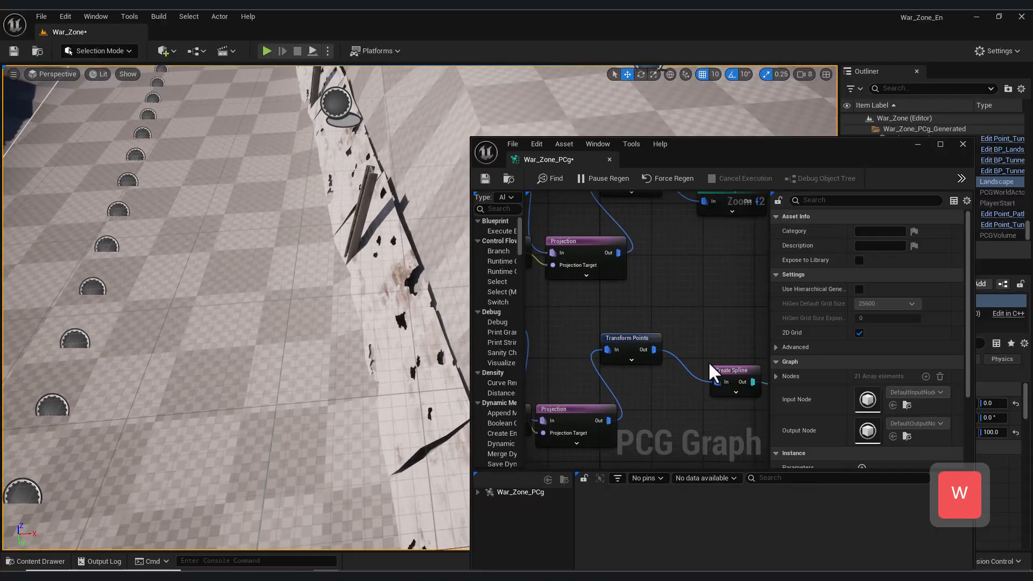
pyautogui.moveTo(277, 339); pyautogui.dragTo(280, 339, button='right')
pyautogui.press('s')
pyautogui.scroll(-6, 682, 341)
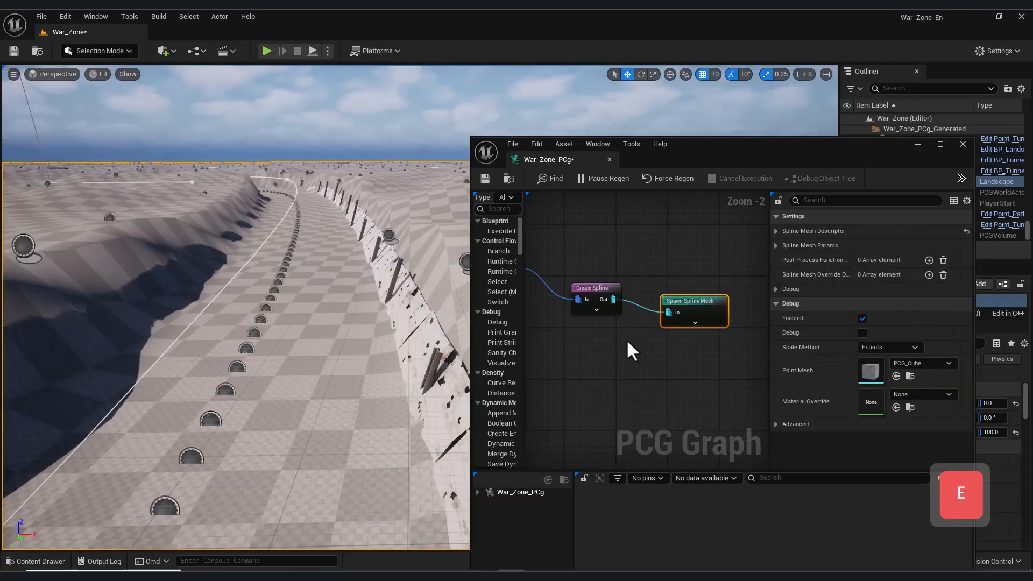
pyautogui.scroll(-6, 663, 346)
pyautogui.moveTo(626, 339); pyautogui.dragTo(657, 408, button='right')
# Open the Point_Tunnel blueprint from the PCG folder and select its LandscapeCircleHeightPatch component.
pyautogui.click(915, 143)
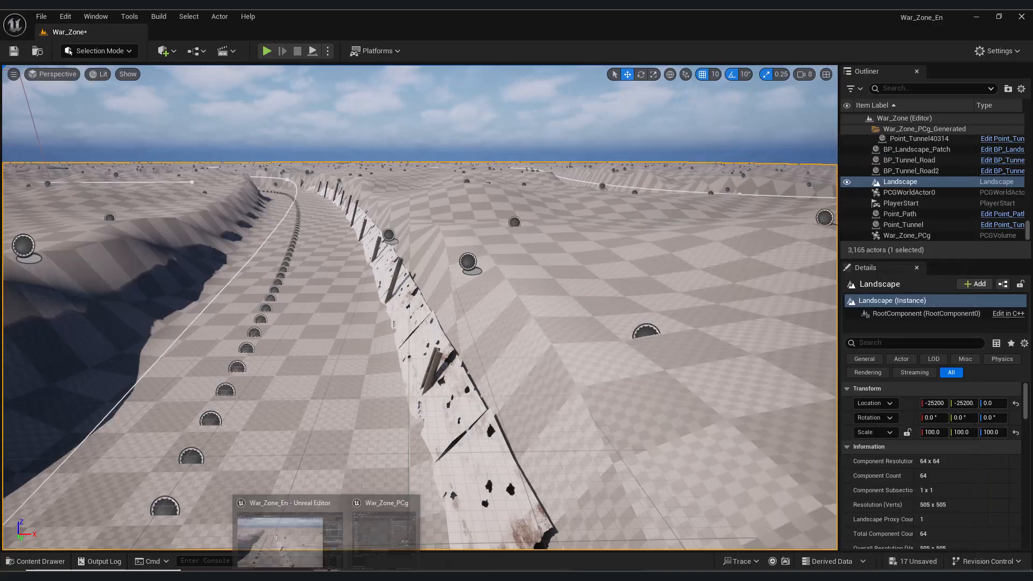
pyautogui.click(38, 561)
pyautogui.click(38, 440)
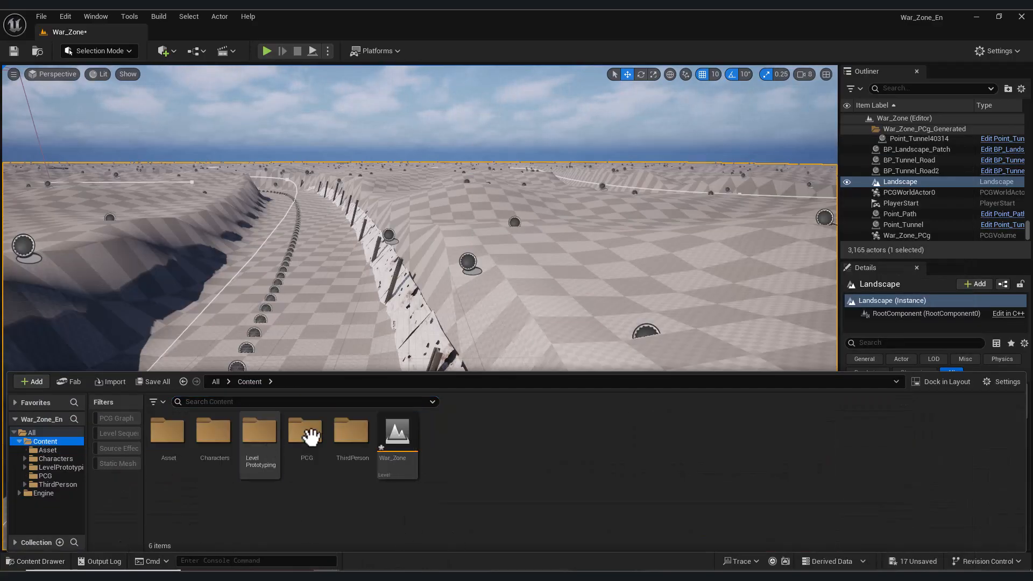
pyautogui.doubleClick(306, 437)
pyautogui.doubleClick(293, 437)
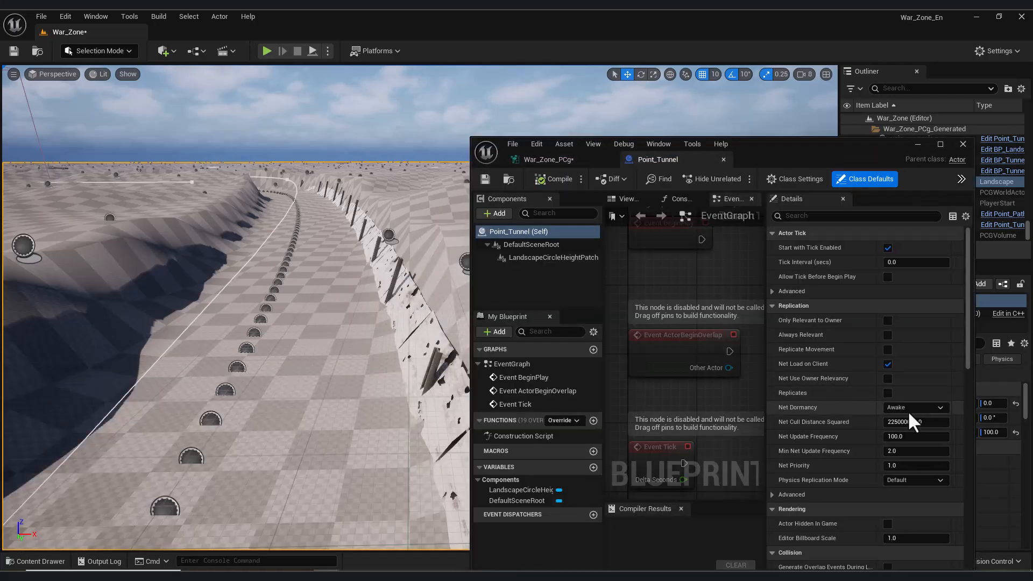
pyautogui.click(538, 257)
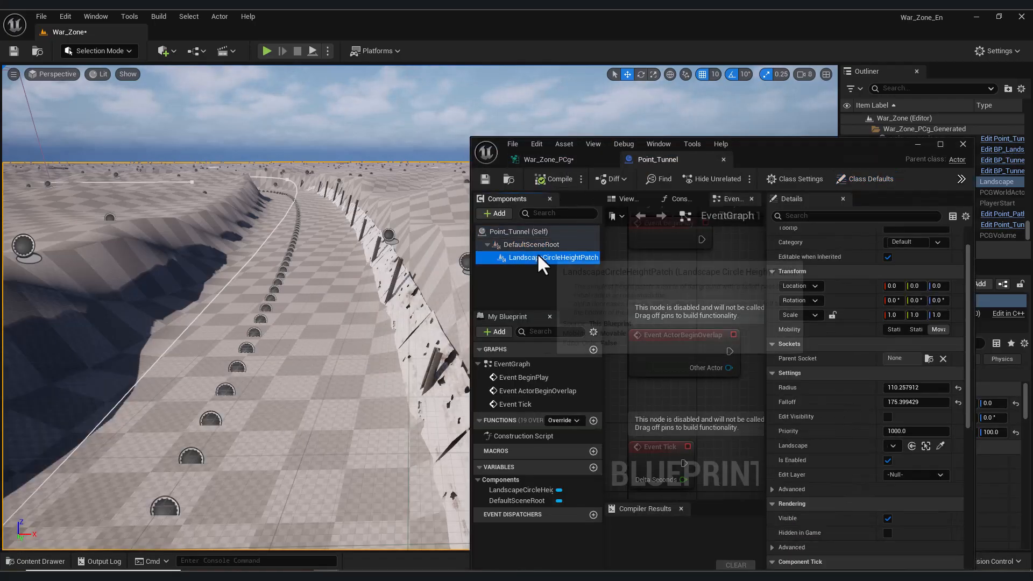
# Reduce the height patch's Radius to about 38.7 and its Falloff to about 86.3.
pyautogui.moveTo(914, 388)
pyautogui.mouseDown()
pyautogui.moveTo(902, 399)
pyautogui.moveTo(898, 387)
pyautogui.moveTo(914, 403)
pyautogui.mouseUp()
pyautogui.moveTo(352, 350); pyautogui.dragTo(332, 331, button='right')
pyautogui.press('w')
pyautogui.moveTo(914, 402)
pyautogui.mouseDown()
pyautogui.moveTo(904, 402)
pyautogui.moveTo(905, 388)
pyautogui.mouseUp()
pyautogui.press('w')
pyautogui.moveTo(323, 323); pyautogui.dragTo(335, 328, button='right')
# Play-test the level by running the character around the narrowed tunnel road, and stop the simulation.
pyautogui.click(278, 134)
pyautogui.press('w')
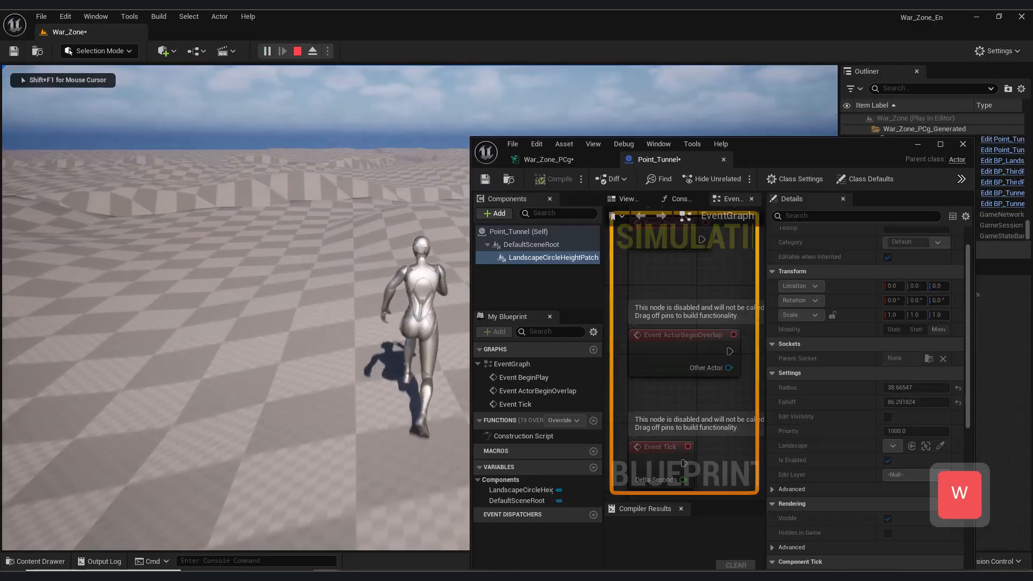
pyautogui.press('d')
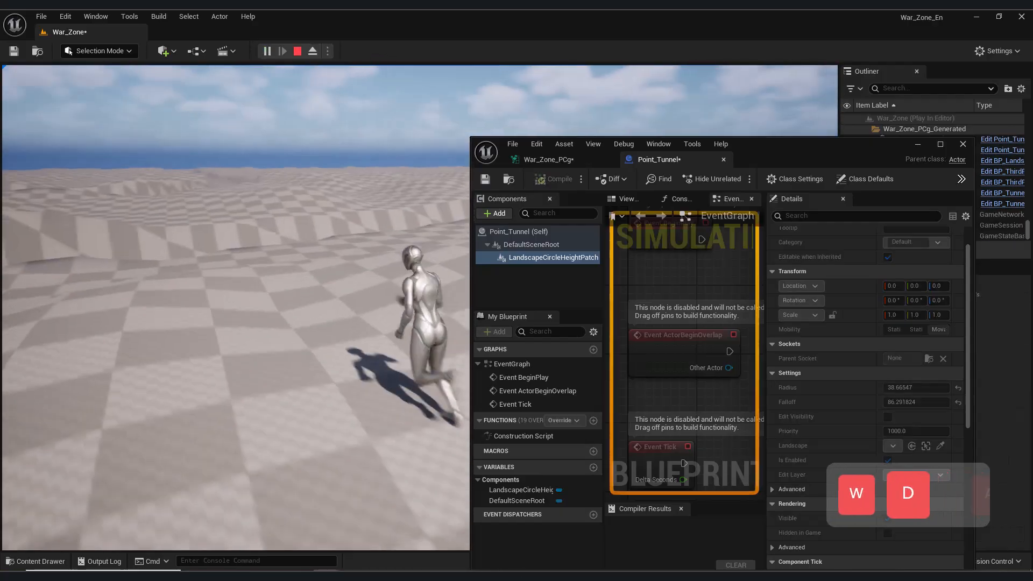
pyautogui.press('a')
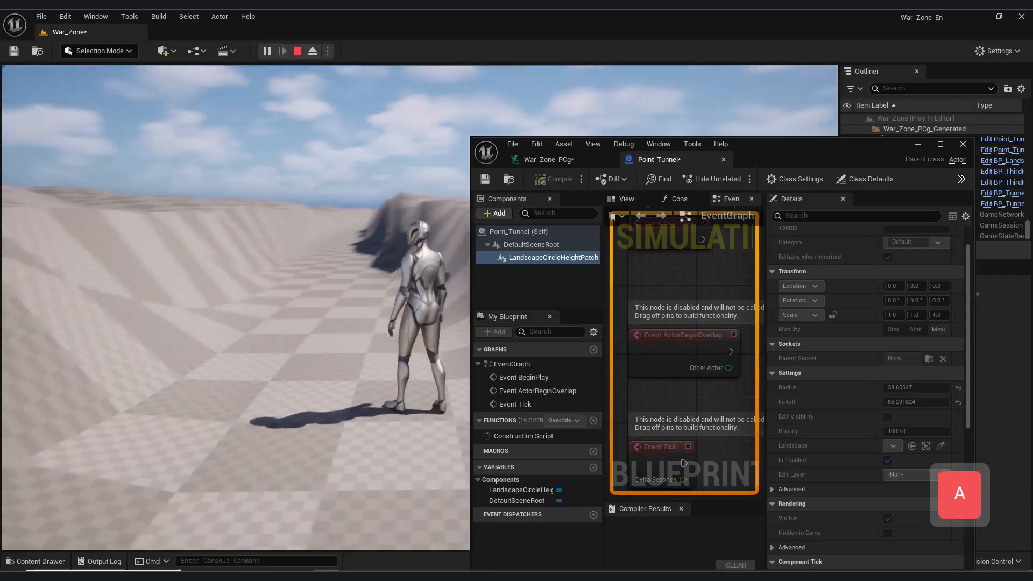
pyautogui.press('Escape')
pyautogui.press('e')
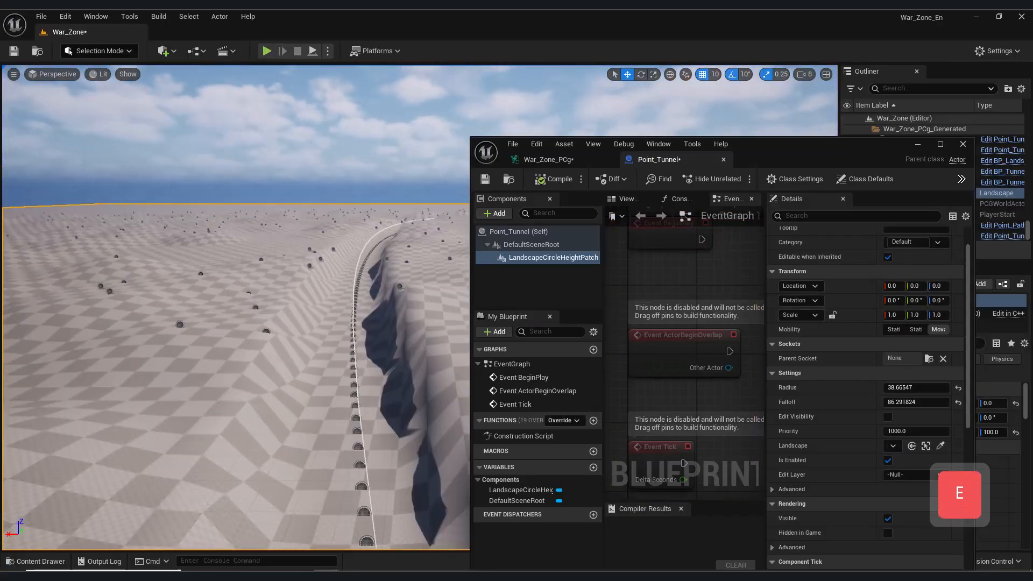
pyautogui.press('w')
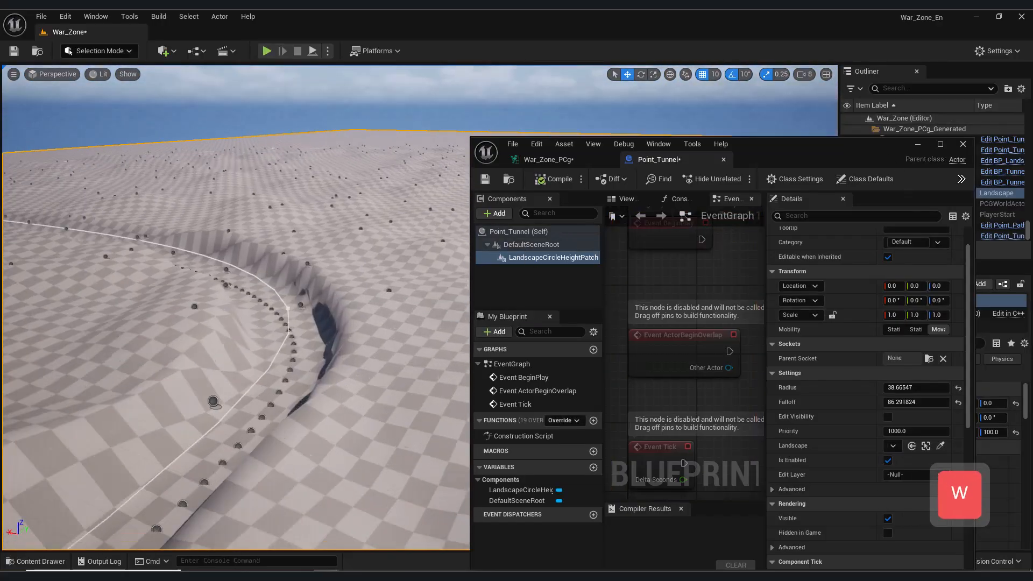
# Set the minimum and maximum Y offset of the spline mesh branch's Transform Points to 200 in the PCG graph.
pyautogui.click(546, 160)
pyautogui.scroll(7, 672, 327)
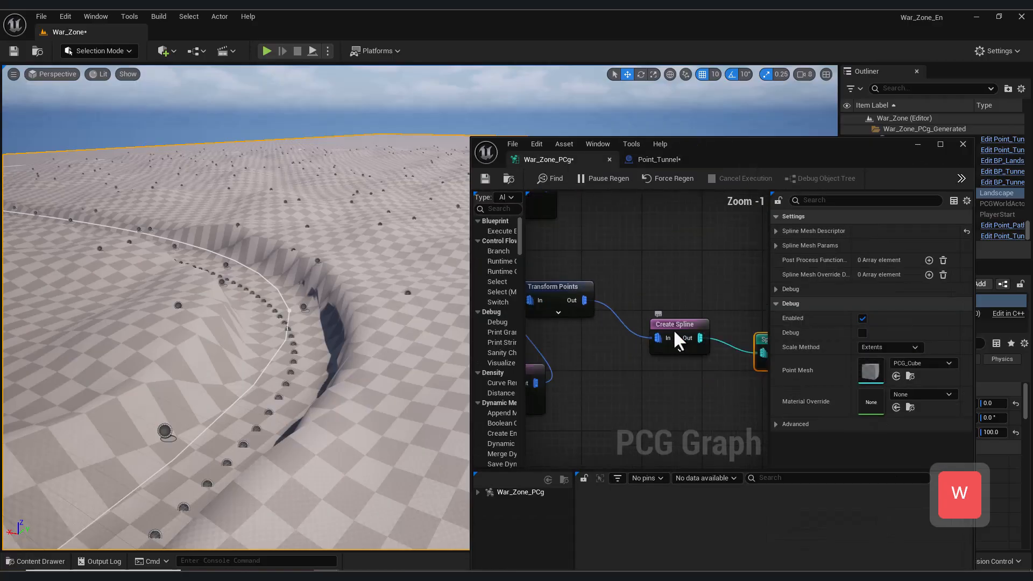
pyautogui.click(557, 290)
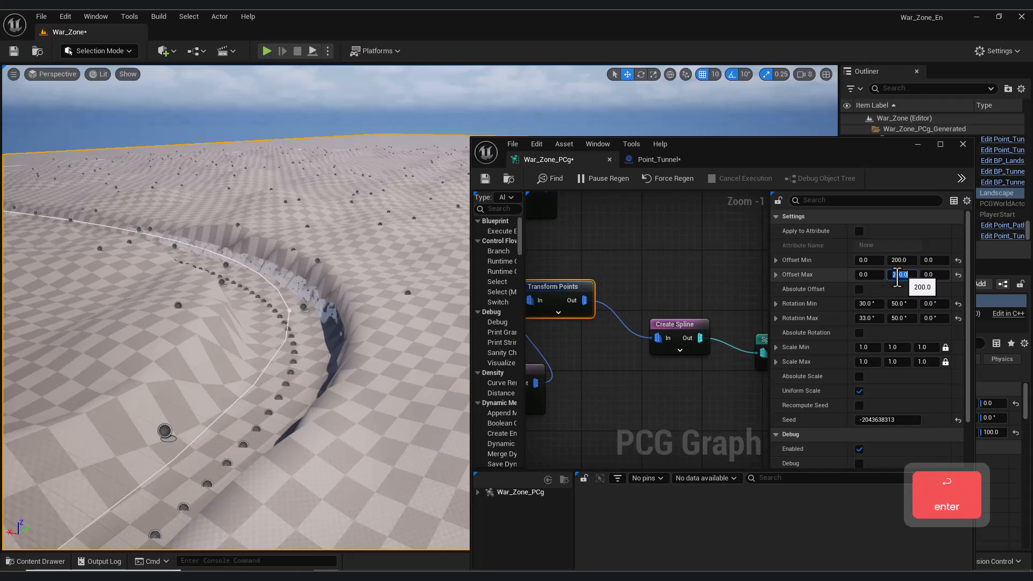
pyautogui.press('w')
pyautogui.press('d')
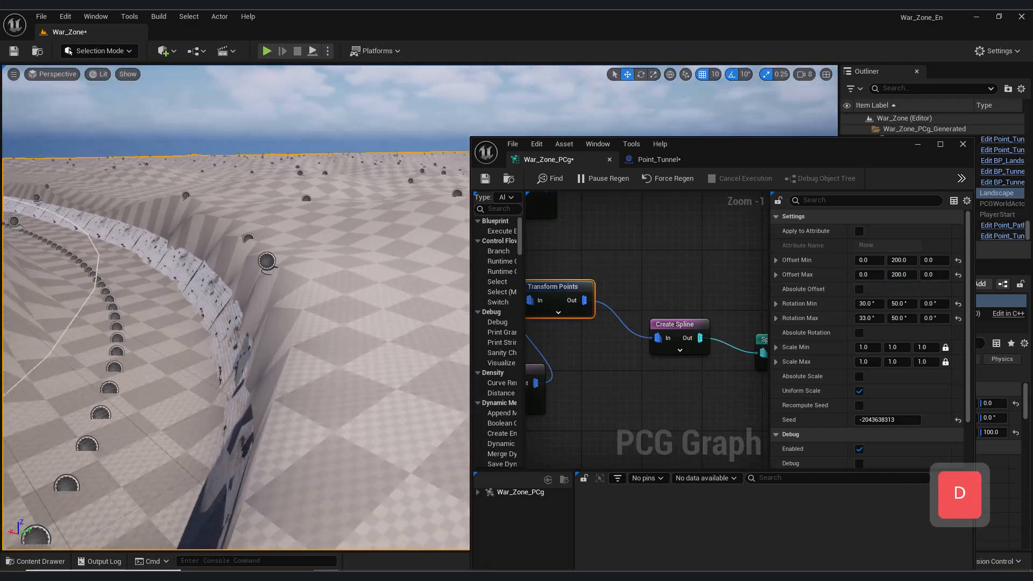
pyautogui.press('s')
# Set the minimum and maximum Y offset of the Transform Points before the column Static Mesh Spawner to 180.
pyautogui.moveTo(596, 361); pyautogui.dragTo(627, 404, button='right')
pyautogui.moveTo(637, 273); pyautogui.dragTo(643, 411, button='right')
pyautogui.click(598, 291)
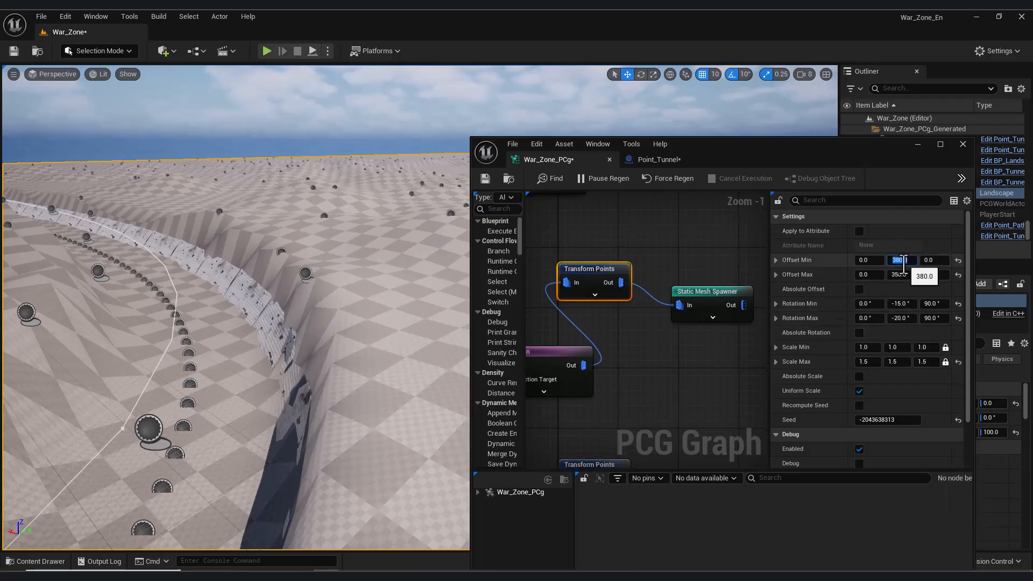
pyautogui.press('Return')
# Examine the repositioned columns and wall panels along the tunnel road and around its curve.
pyautogui.moveTo(299, 327); pyautogui.dragTo(458, 328, button='right')
pyautogui.press('s')
pyautogui.press('w')
pyautogui.press('a')
pyautogui.press('w')
pyautogui.press('s')
pyautogui.press('d')
pyautogui.press('w')
pyautogui.press('a')
pyautogui.moveTo(273, 347); pyautogui.dragTo(151, 371, button='right')
pyautogui.press('d')
pyautogui.press('s')
pyautogui.press('a')
pyautogui.press('w')
pyautogui.moveTo(393, 341); pyautogui.dragTo(392, 341, button='right')
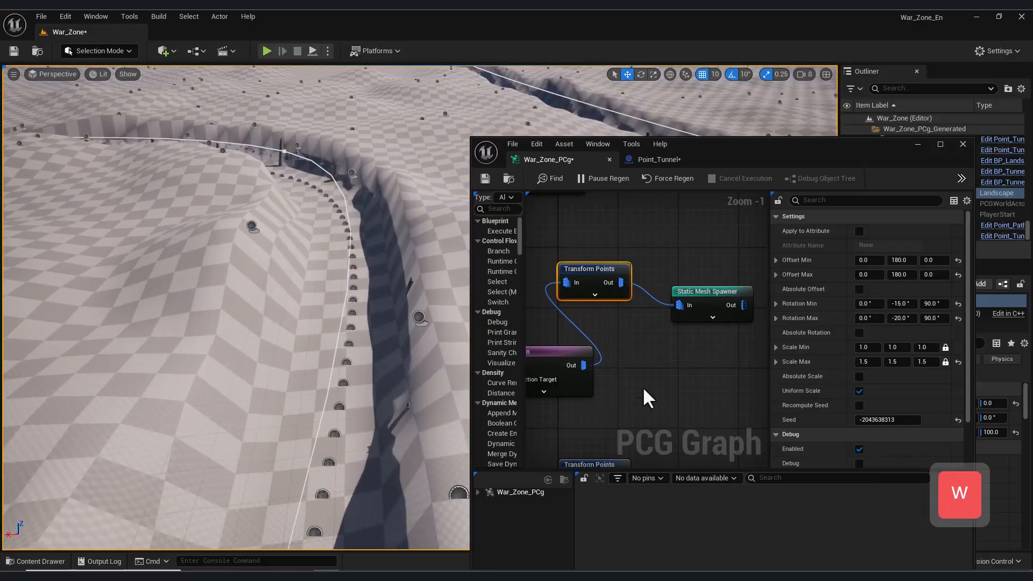
# Set the Falloff of Point_Tunnel's landscape height patch to 0.
pyautogui.click(657, 159)
pyautogui.click(914, 401)
pyautogui.write('0')
pyautogui.press('Return')
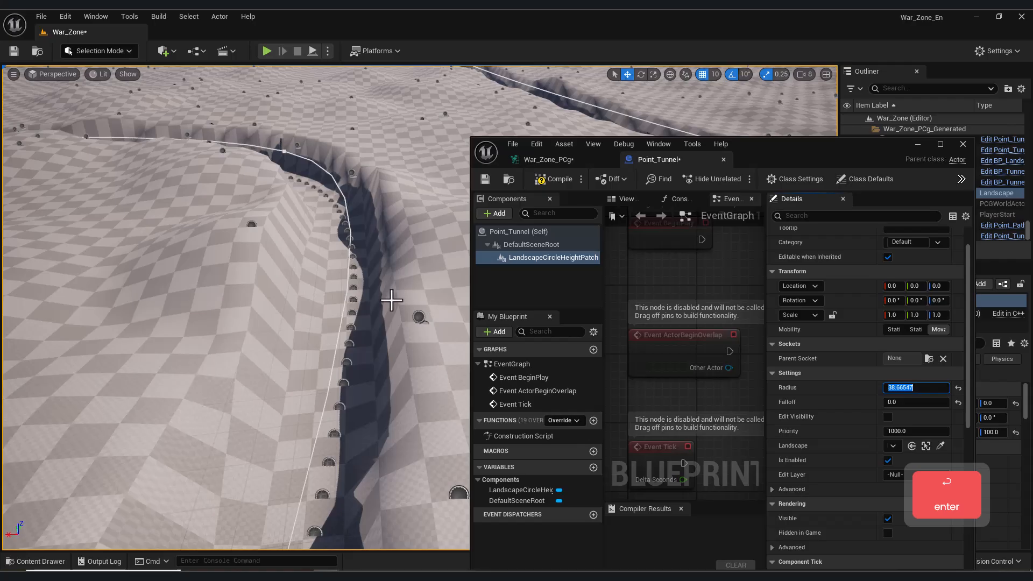
pyautogui.press('w')
pyautogui.moveTo(398, 355); pyautogui.dragTo(385, 299, button='right')
pyautogui.press('s')
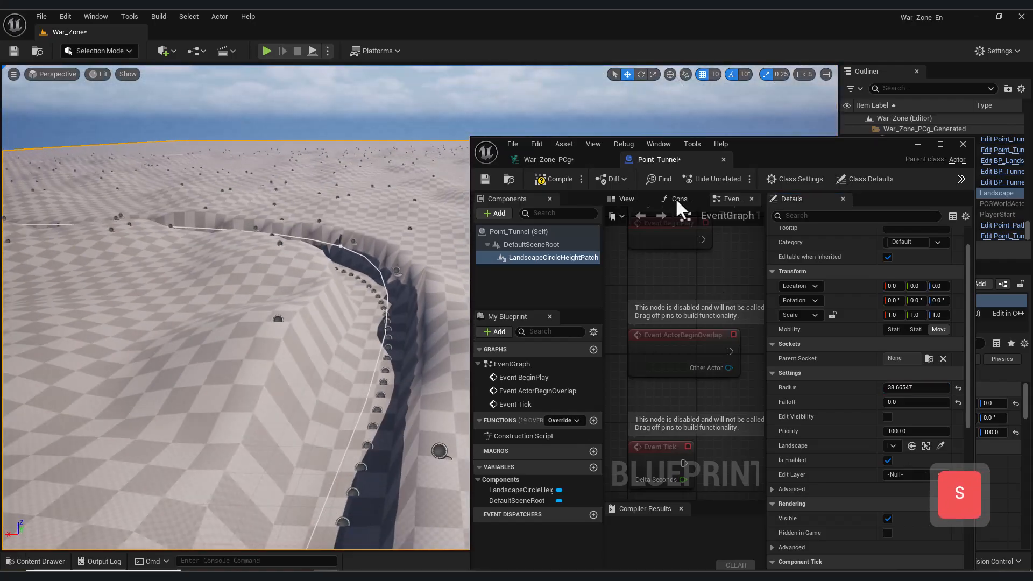
# Compile the Point_Tunnel blueprint and return to the War_Zone_PCg graph.
pyautogui.click(554, 161)
pyautogui.click(650, 161)
pyautogui.click(560, 178)
pyautogui.click(561, 162)
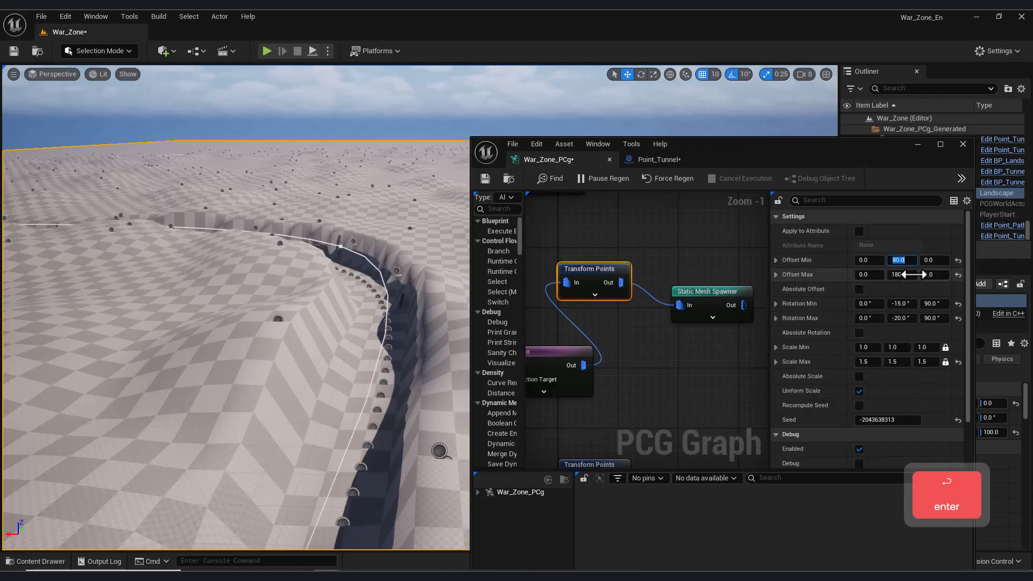
# Inspect the placement of the support posts along the trench and select the tunnel road spline.
pyautogui.press('a')
pyautogui.moveTo(344, 323)
pyautogui.mouseDown(button='right')
pyautogui.moveTo(377, 344)
pyautogui.moveTo(398, 333)
pyautogui.moveTo(387, 350)
pyautogui.moveTo(345, 328)
pyautogui.mouseUp(button='right')
pyautogui.press('d')
pyautogui.press('w')
pyautogui.moveTo(275, 136); pyautogui.dragTo(232, 258, button='right')
pyautogui.press('s')
pyautogui.press('w')
pyautogui.press('d')
pyautogui.press('e')
pyautogui.press('s')
pyautogui.moveTo(409, 318); pyautogui.dragTo(339, 319, button='right')
pyautogui.click(366, 312)
pyautogui.click(367, 310)
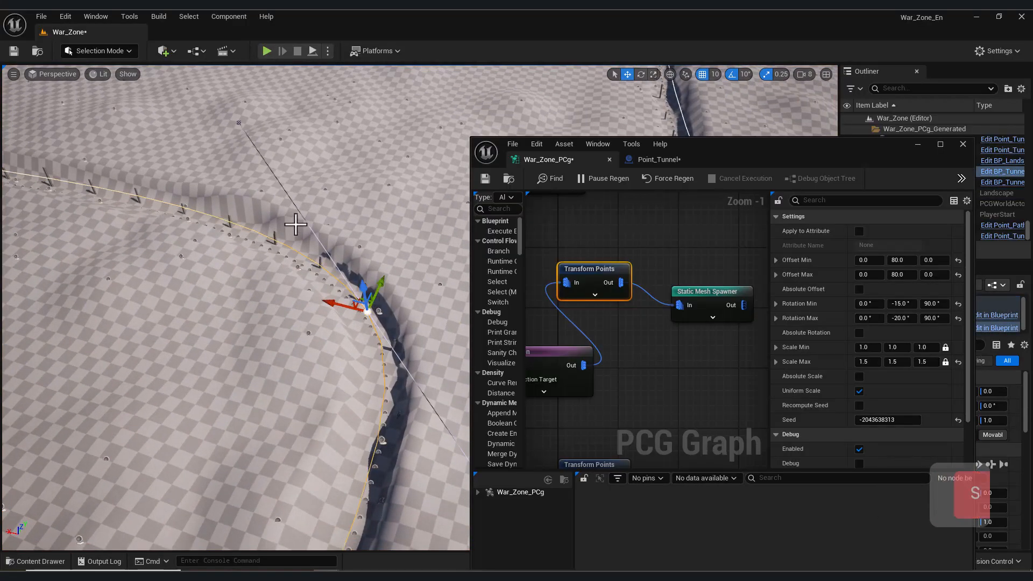
# Set the minimum and maximum Y offsets of the Transform Points node feeding Create Spline to 120, checking the wall in the trench.
pyautogui.scroll(-4, 289, 165)
pyautogui.moveTo(215, 198); pyautogui.dragTo(221, 198, button='right')
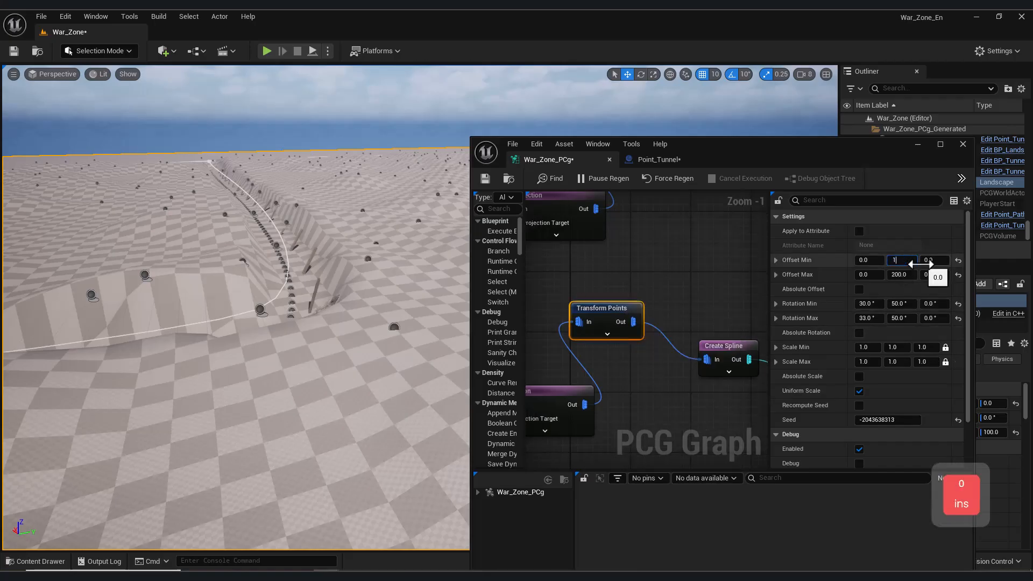
pyautogui.press('w')
pyautogui.moveTo(333, 280); pyautogui.dragTo(377, 278, button='right')
pyautogui.press('a')
pyautogui.press('d')
pyautogui.press('w')
pyautogui.press('s')
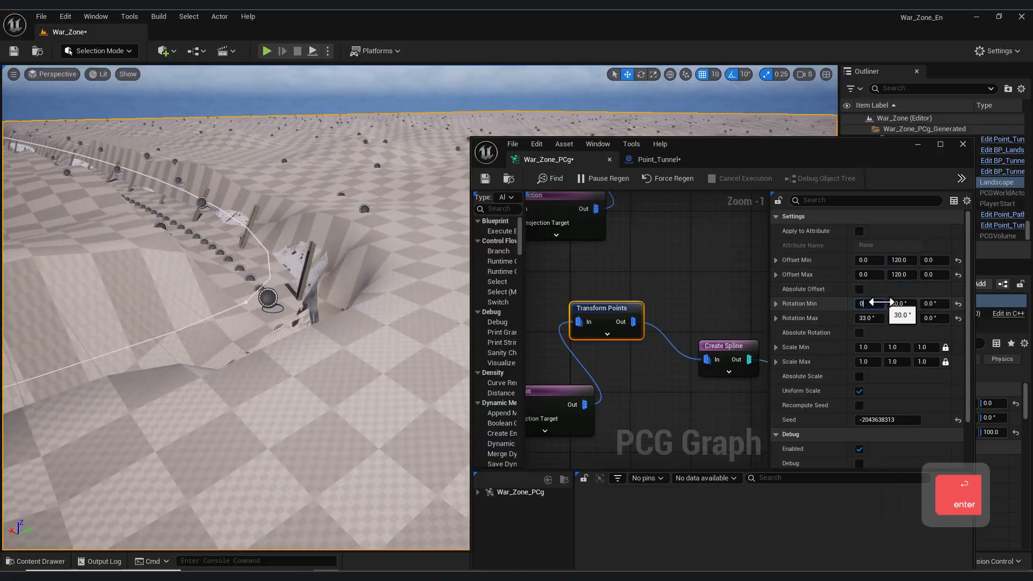
# Examine how the corrugated wall and support posts fit the trench along its whole length.
pyautogui.press('s')
pyautogui.moveTo(409, 314); pyautogui.dragTo(377, 301, button='right')
pyautogui.press('w')
pyautogui.press('a')
pyautogui.press('d')
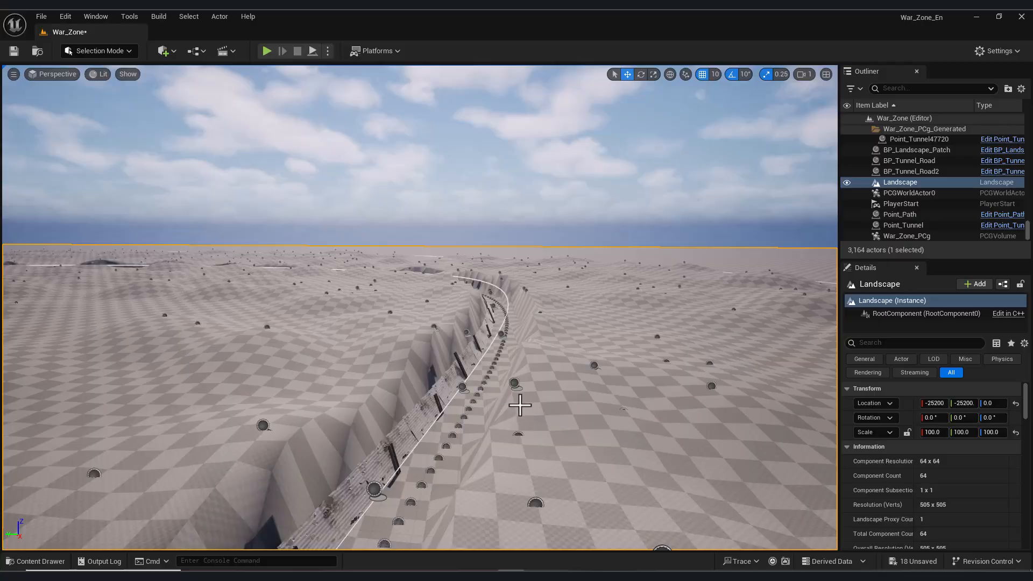
pyautogui.moveTo(520, 404); pyautogui.dragTo(529, 413, button='right')
pyautogui.press('w')
pyautogui.press('d')
pyautogui.press('d')
pyautogui.press('s')
pyautogui.press('d')
pyautogui.moveTo(316, 120); pyautogui.dragTo(315, 121, button='right')
pyautogui.press('a')
pyautogui.press('e')
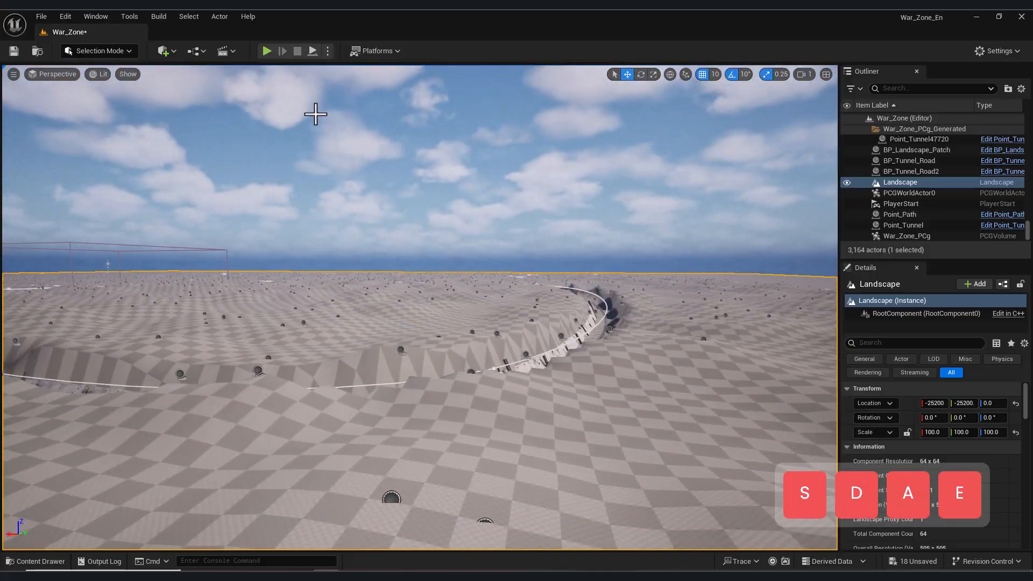
pyautogui.press('a')
pyautogui.moveTo(253, 70); pyautogui.dragTo(253, 70, button='right')
pyautogui.press('s')
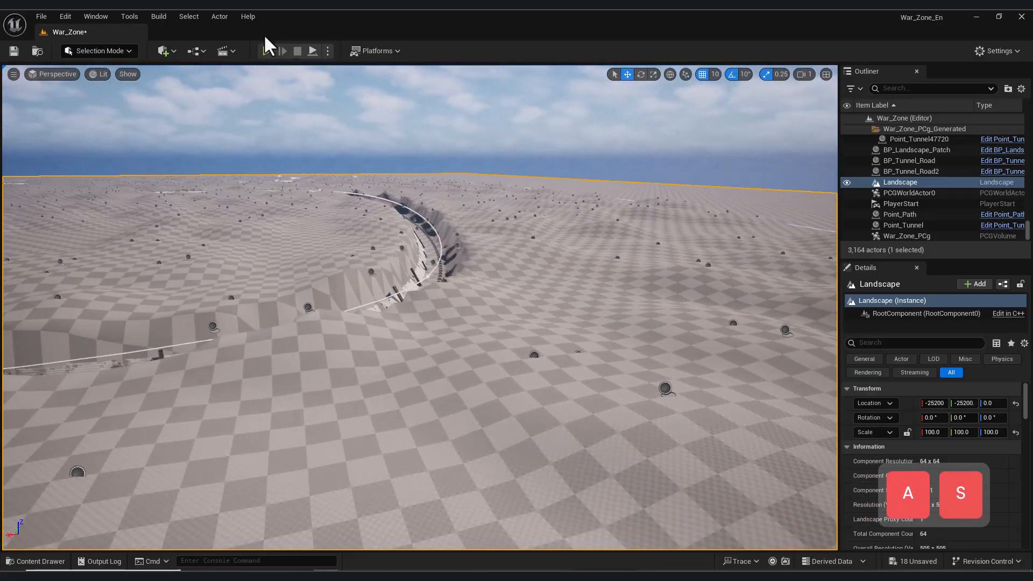
# Duplicate the corrugated wall's Transform Points, Create Spline and Spawn Spline Mesh nodes in the War_Zone_PCg graph.
pyautogui.click(36, 561)
pyautogui.click(384, 527)
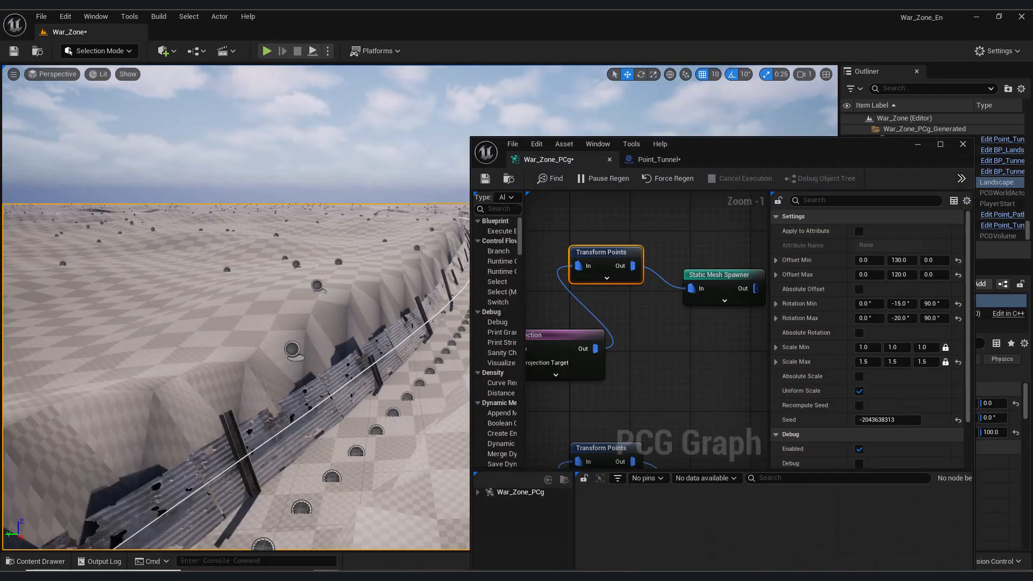
pyautogui.scroll(-1, 591, 335)
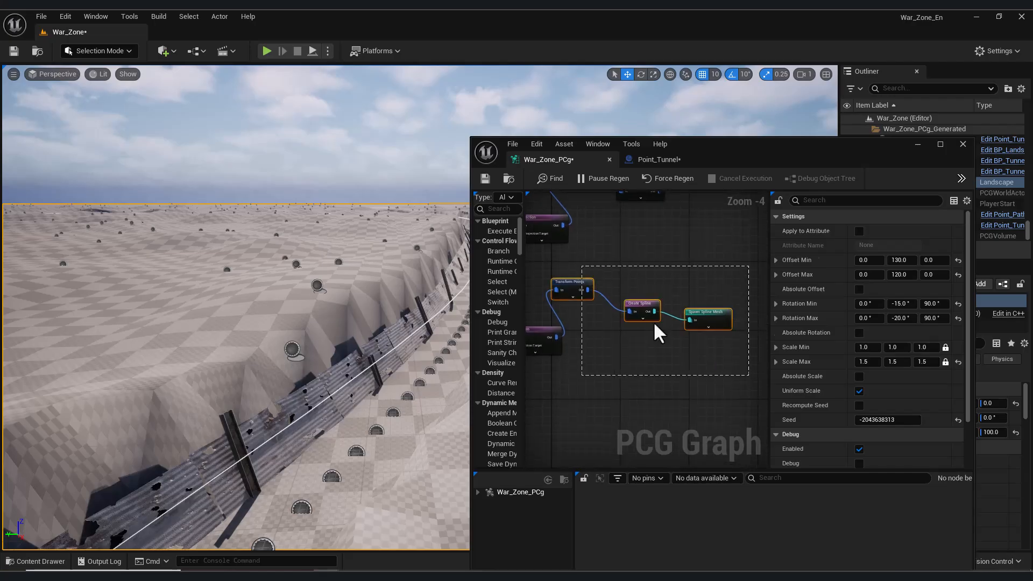
pyautogui.moveTo(584, 268); pyautogui.dragTo(584, 268)
pyautogui.hotkey('ctrl', 'c')
pyautogui.hotkey('ctrl', 'v')
# Set the copied Transform Points node's minimum and maximum Y offsets to -120 and connect the Projection output to it.
pyautogui.click(624, 340)
pyautogui.moveTo(897, 303); pyautogui.dragTo(901, 299)
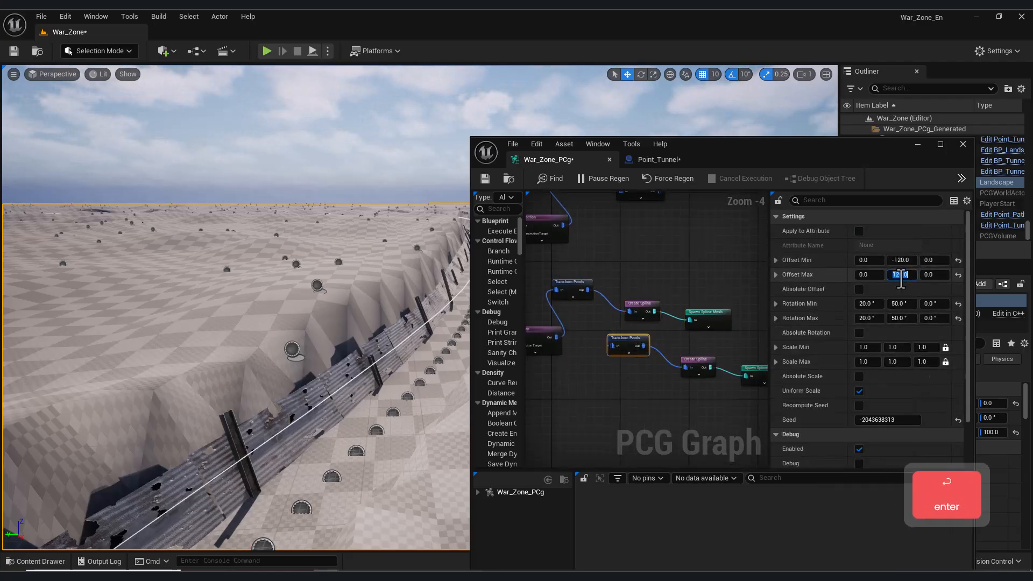
pyautogui.moveTo(558, 337); pyautogui.dragTo(612, 346)
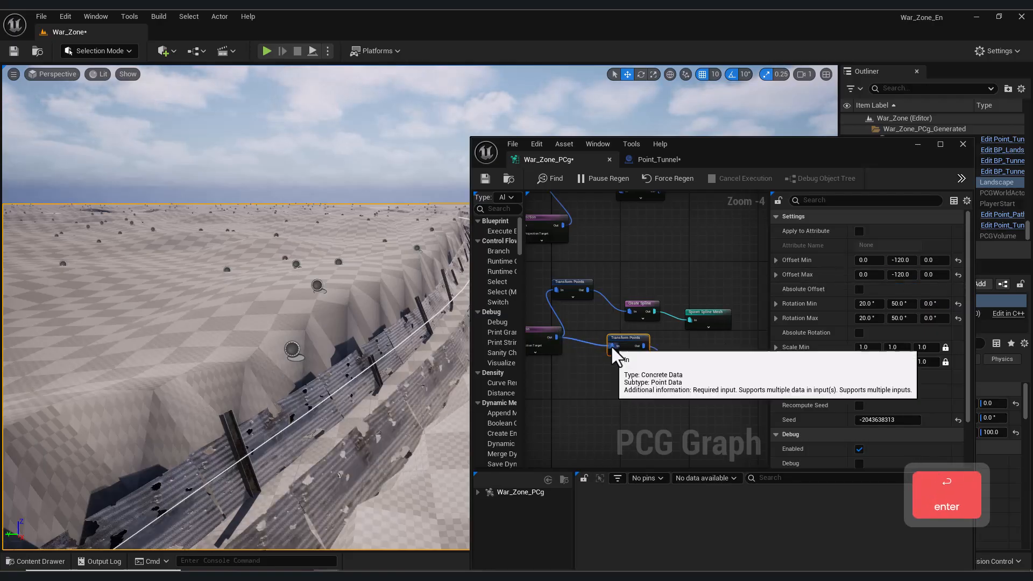
# Set the copied Transform Points node's minimum and maximum X rotation to -20°.
pyautogui.click(882, 303)
pyautogui.write('-')
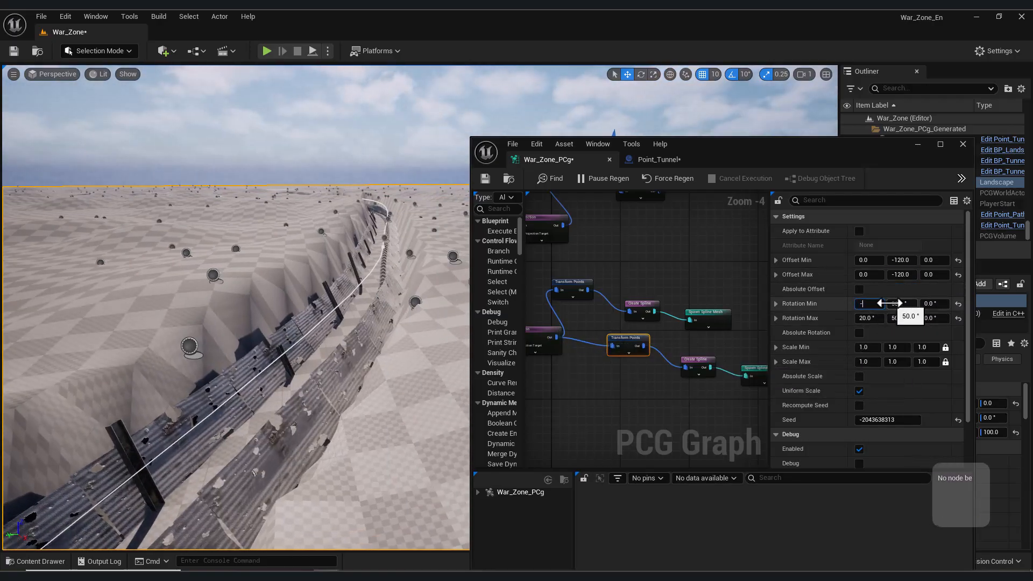
pyautogui.write('20')
pyautogui.press('Return')
pyautogui.click(880, 323)
pyautogui.write('-20')
pyautogui.press('Return')
# Set the second wall's minimum Y offset to -110 while checking both trench walls from several viewpoints.
pyautogui.moveTo(362, 369); pyautogui.dragTo(377, 387, button='right')
pyautogui.press('s')
pyautogui.press('d')
pyautogui.press('s')
pyautogui.press('a')
pyautogui.press('w')
pyautogui.press('d')
pyautogui.press('w')
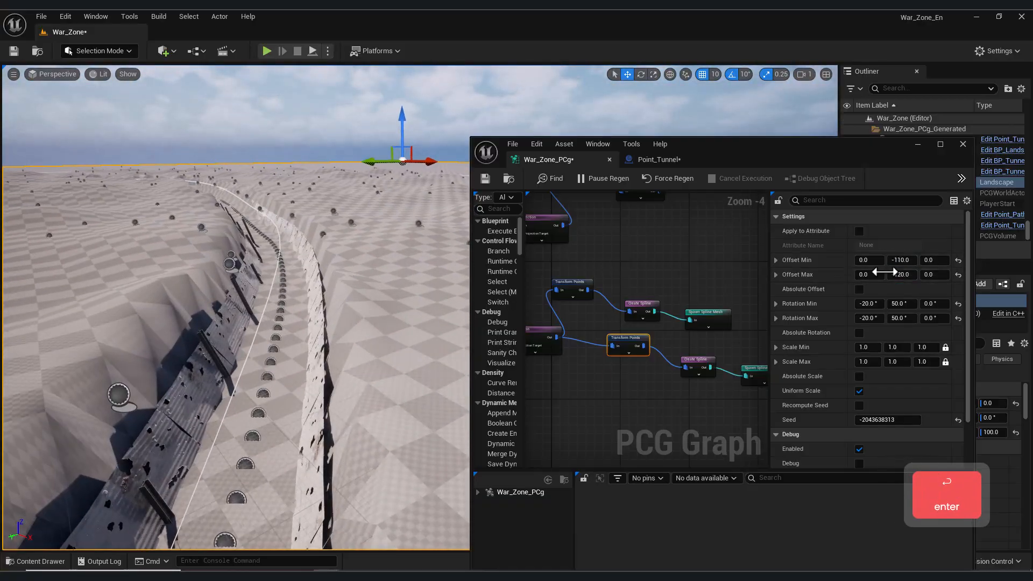
pyautogui.press('s')
pyautogui.moveTo(435, 365)
pyautogui.mouseDown(button='right')
pyautogui.moveTo(465, 387)
pyautogui.moveTo(435, 377)
pyautogui.mouseUp(button='right')
pyautogui.press('d')
# Rearrange the support posts' Transform Points and Static Mesh Spawner nodes and duplicate the pair.
pyautogui.moveTo(692, 231); pyautogui.dragTo(742, 349, button='right')
pyautogui.click(689, 300)
pyautogui.moveTo(645, 376); pyautogui.dragTo(681, 342, button='right')
pyautogui.scroll(-1, 710, 322)
pyautogui.moveTo(648, 257); pyautogui.dragTo(647, 256)
pyautogui.moveTo(713, 275); pyautogui.dragTo(752, 255)
pyautogui.click(725, 242)
pyautogui.moveTo(673, 243); pyautogui.dragTo(702, 249)
pyautogui.moveTo(758, 281); pyautogui.dragTo(690, 262, button='right')
pyautogui.moveTo(699, 268); pyautogui.dragTo(644, 229)
pyautogui.hotkey('ctrl', 'c')
pyautogui.hotkey('ctrl', 'v')
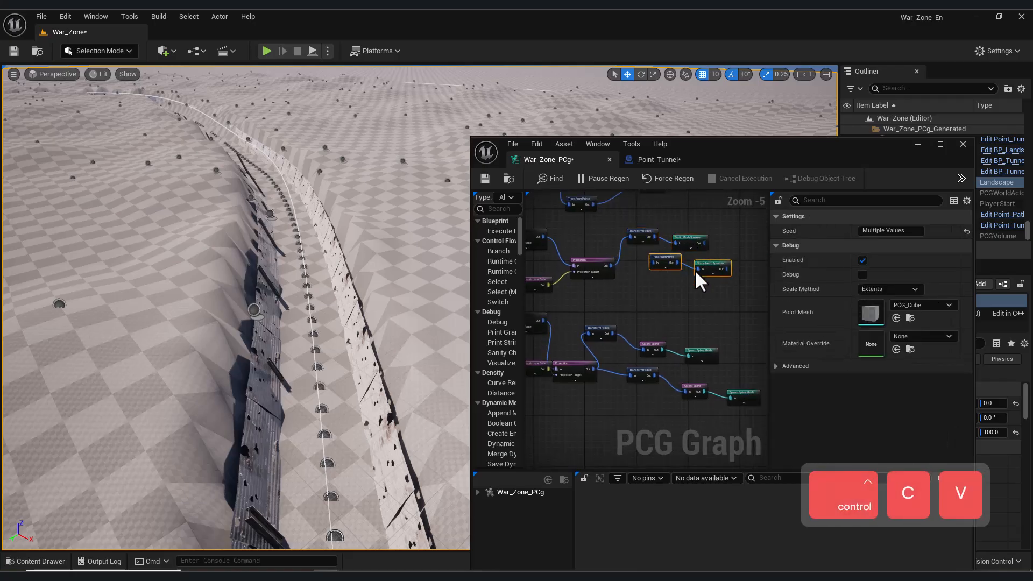
# Connect the Projection output to the copied posts' Transform Points, with Y offsets of -100 and Y rotation from 15° to 20°.
pyautogui.scroll(2, 606, 240)
pyautogui.click(661, 264)
pyautogui.click(900, 260)
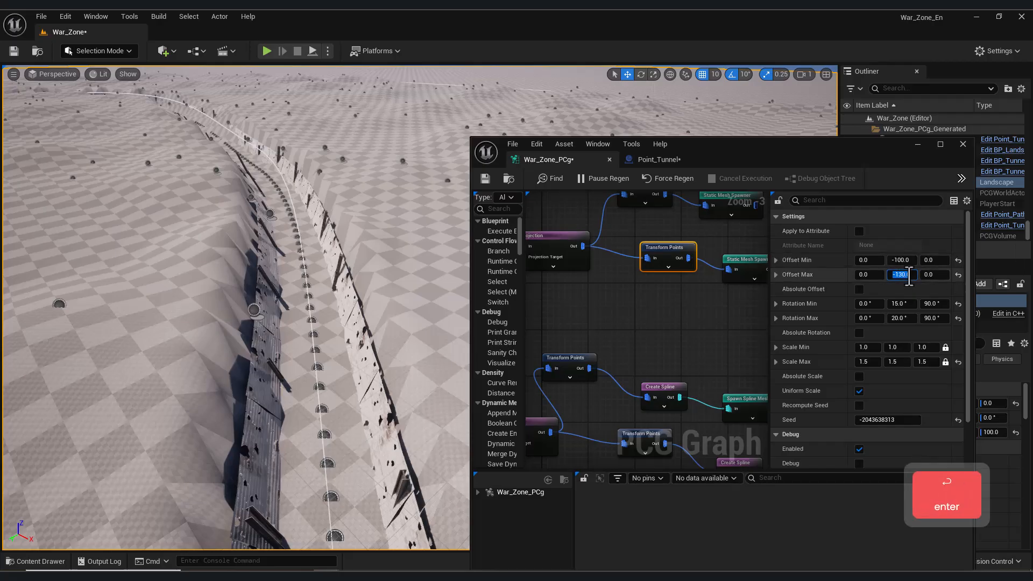
pyautogui.press('w')
pyautogui.moveTo(340, 310); pyautogui.dragTo(340, 312, button='right')
pyautogui.press('q')
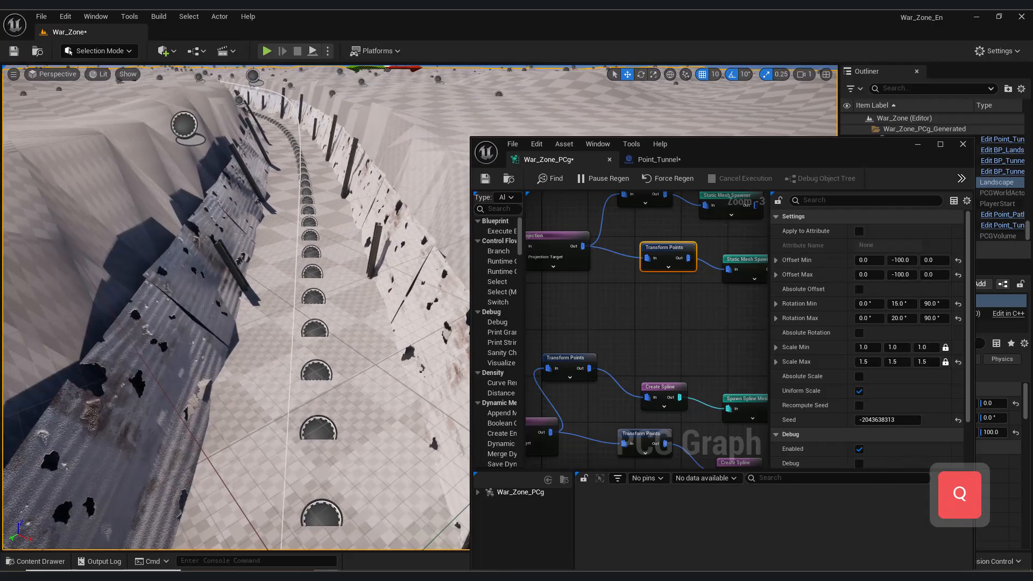
# Check the tilt of the second row of posts along the trench and minimize the graph window.
pyautogui.moveTo(727, 268); pyautogui.dragTo(685, 276, button='right')
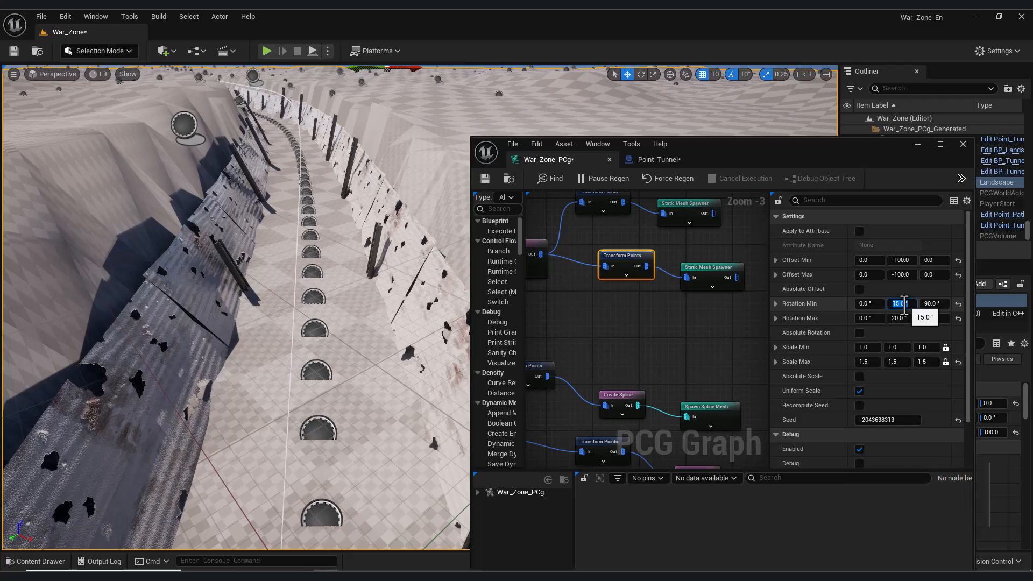
pyautogui.press('s')
pyautogui.moveTo(407, 299); pyautogui.dragTo(402, 285, button='right')
pyautogui.press('w')
pyautogui.click(918, 144)
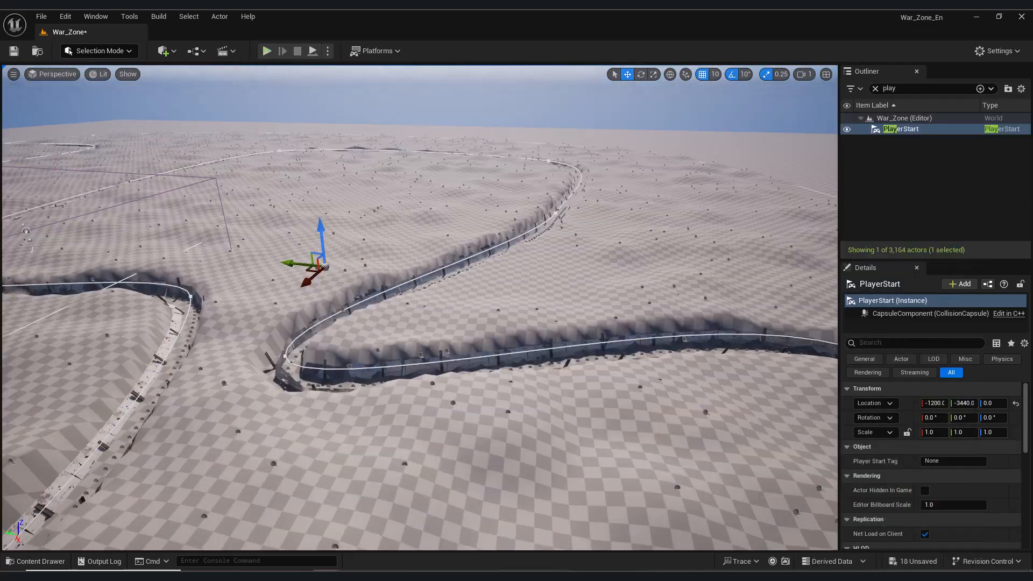
# Play the level and run the character through the trench between the two corrugated walls.
pyautogui.hotkey('alt', 'p')
pyautogui.click(446, 305)
pyautogui.press('w')
pyautogui.press('d')
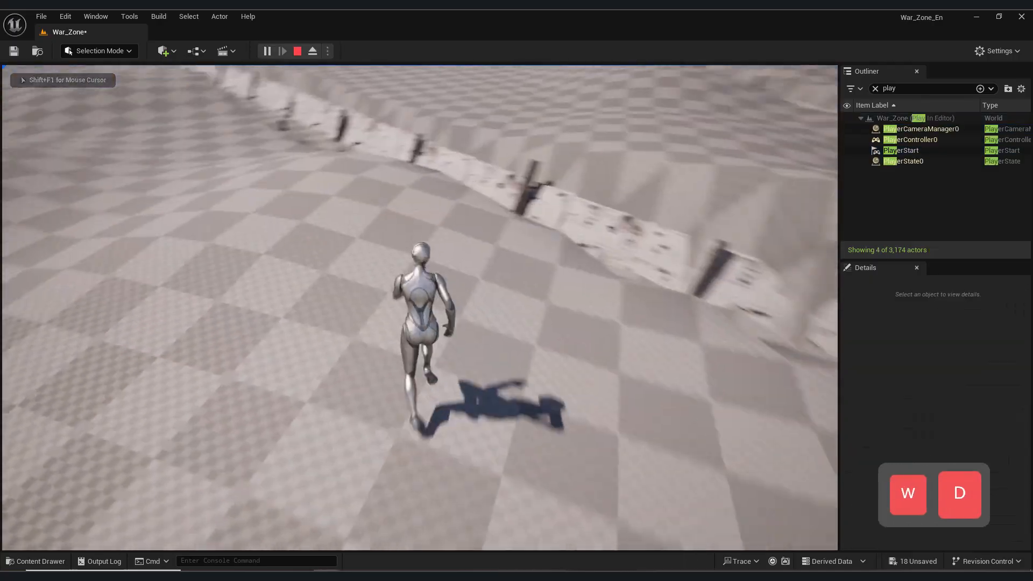
pyautogui.press('w')
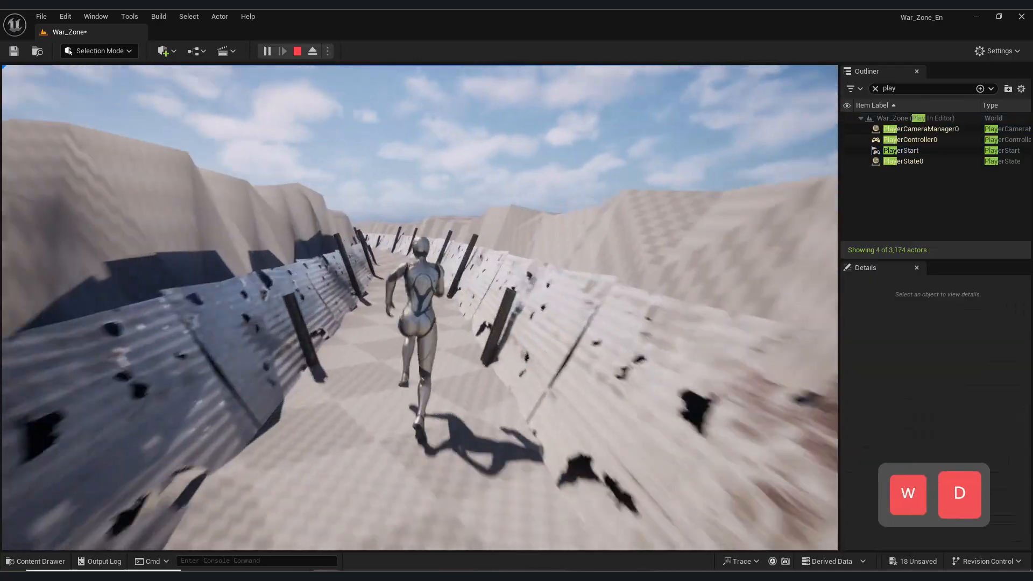
pyautogui.press('w')
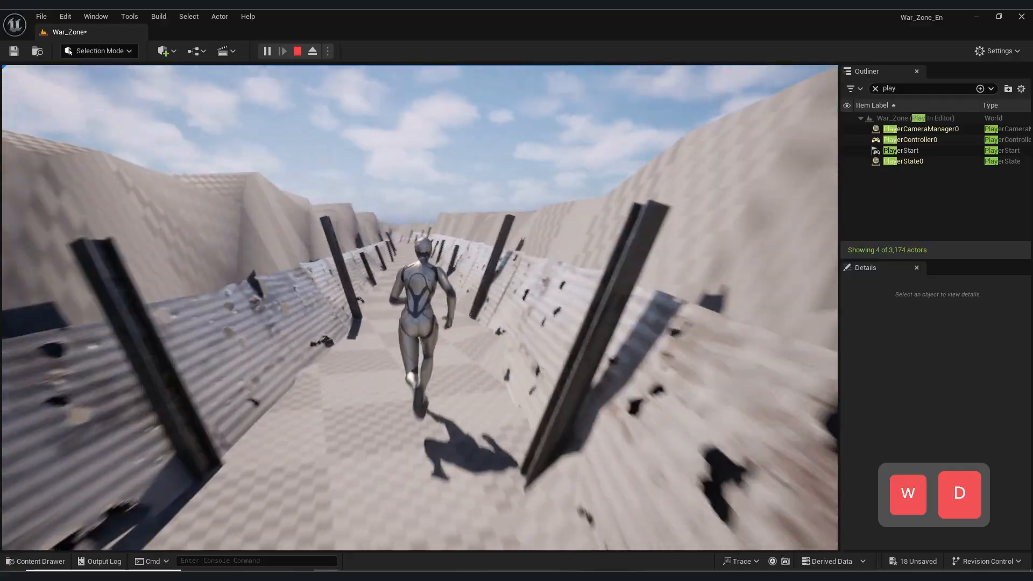
pyautogui.press('w')
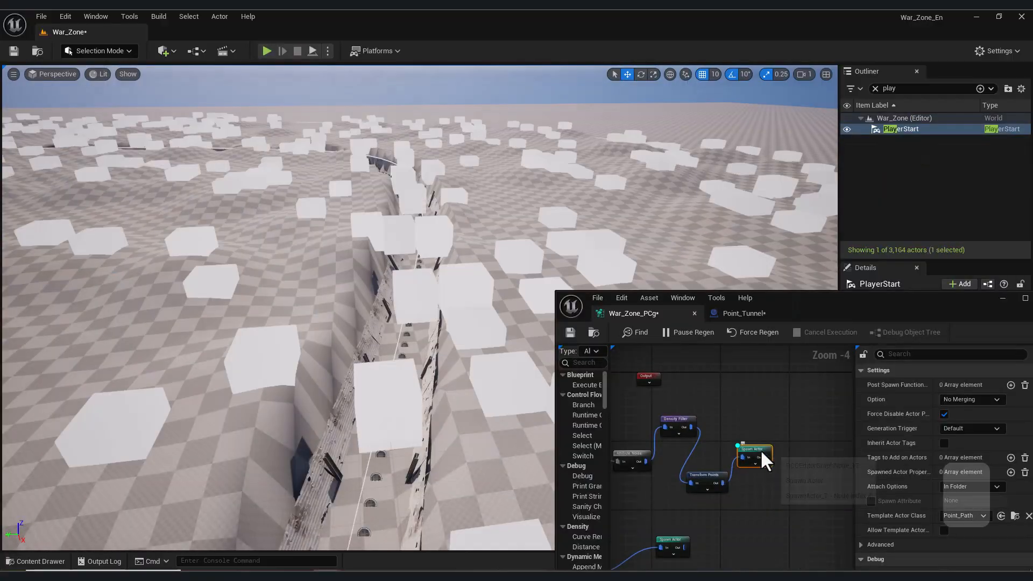
# Turn off the Spawn Actor node's debug display, duplicate the Density Filter and connect the attribute noise output to the copy.
pyautogui.press('d')
pyautogui.click(722, 427)
pyautogui.hotkey('ctrl', 'c')
pyautogui.hotkey('ctrl', 'v')
pyautogui.moveTo(685, 462); pyautogui.dragTo(723, 404)
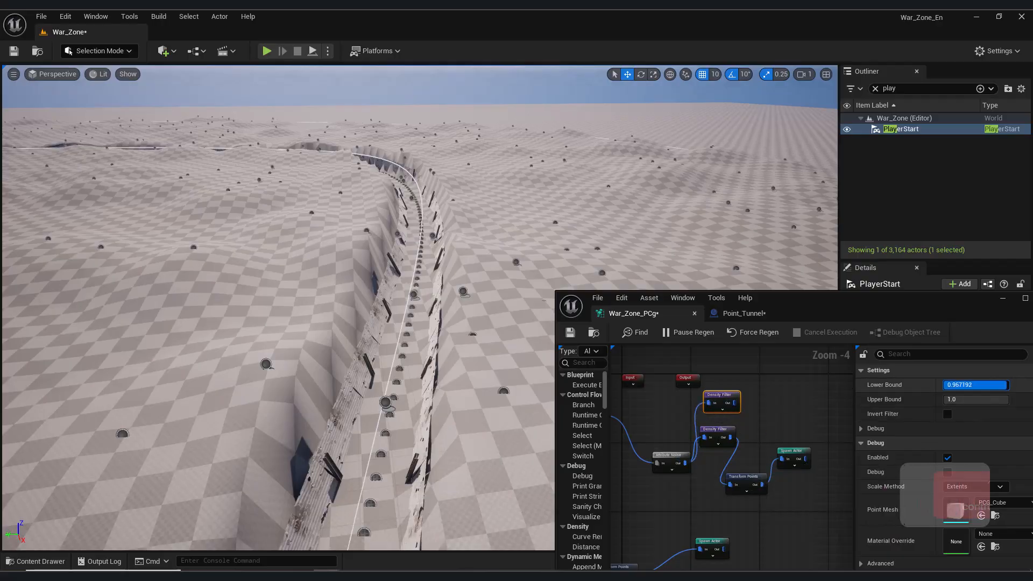
# Raise the copied Density Filter's Lower Bound and show its debug points across the landscape.
pyautogui.keyDown('ctrl'); pyautogui.moveTo(1004, 385); pyautogui.dragTo(1007, 385); pyautogui.keyUp('ctrl')
pyautogui.press('d')
pyautogui.press('s')
pyautogui.moveTo(484, 280); pyautogui.dragTo(436, 285, button='right')
pyautogui.press('a')
pyautogui.press('w')
# Add a Static Mesh Spawner connected to the copied Density Filter's output.
pyautogui.moveTo(763, 413); pyautogui.dragTo(699, 410, button='right')
pyautogui.moveTo(670, 398); pyautogui.dragTo(727, 397)
pyautogui.write('sta')
pyautogui.click(795, 335)
pyautogui.moveTo(774, 398); pyautogui.dragTo(774, 375, button='right')
# Open Quixel Bridge and dismiss the notice about the new Megascans home.
pyautogui.click(167, 50)
pyautogui.click(189, 104)
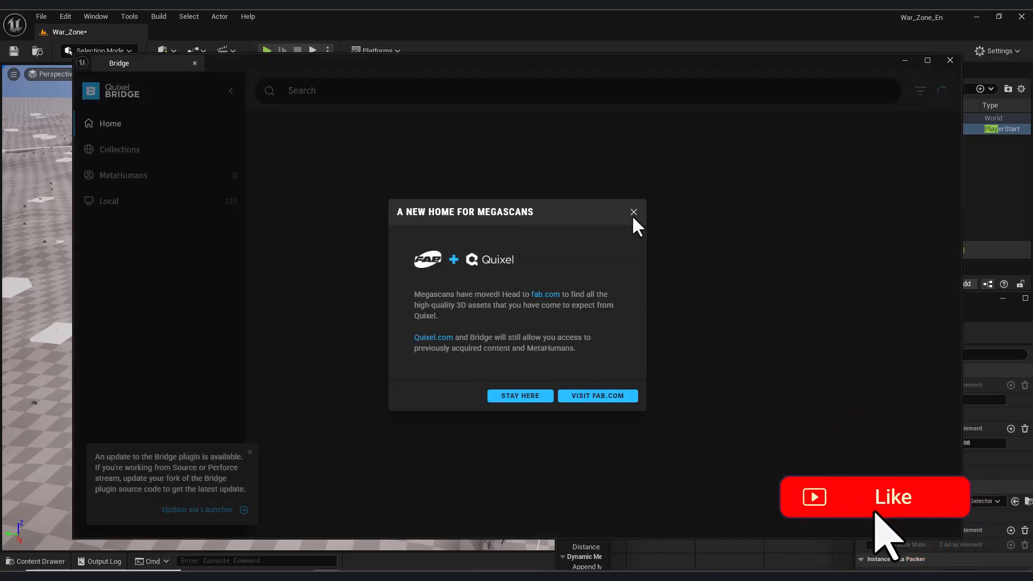
pyautogui.click(632, 214)
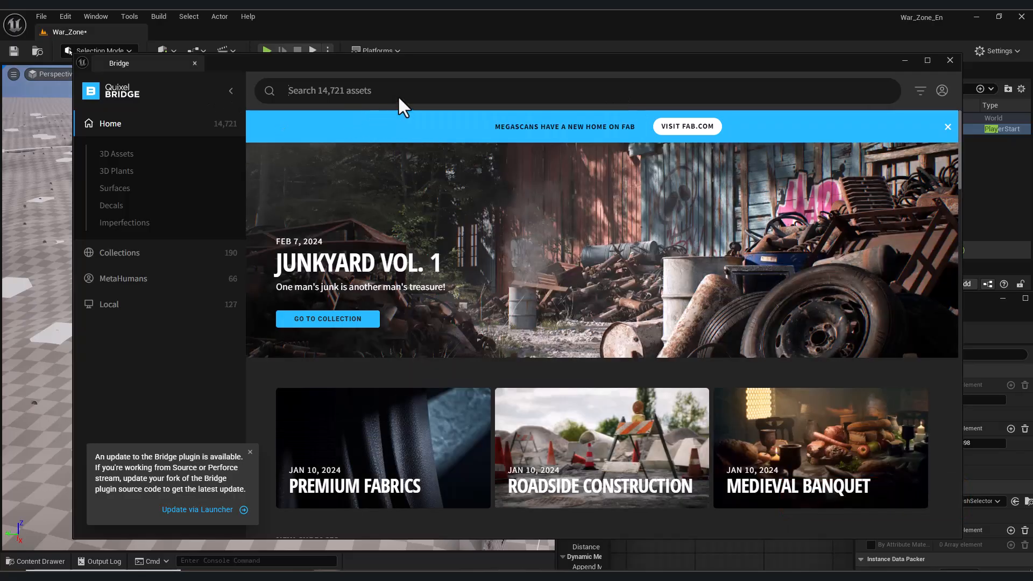
# Search Quixel Bridge for "tree", first within 3D Plants and then within 3D Assets.
pyautogui.click(142, 159)
pyautogui.click(116, 309)
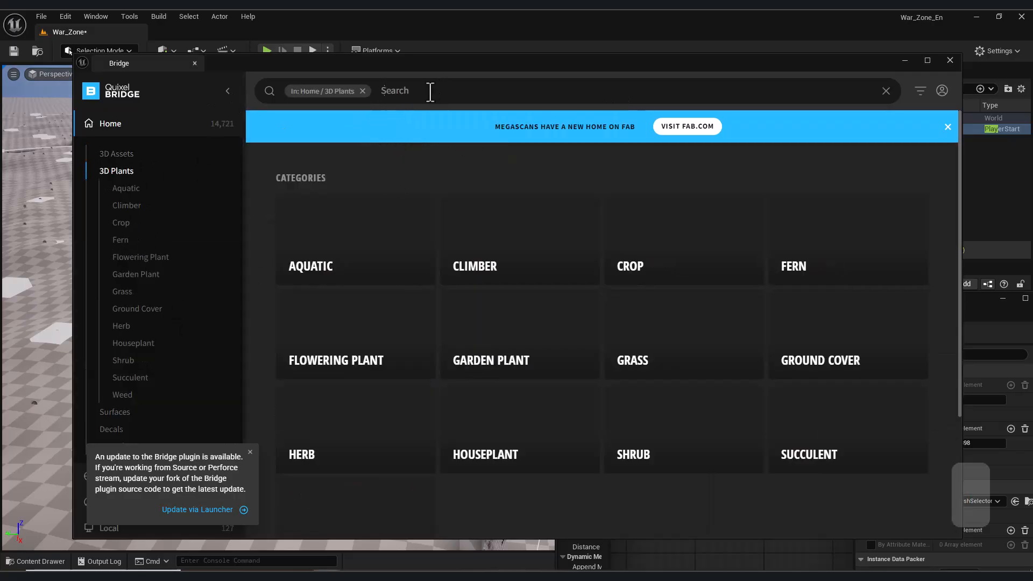
pyautogui.click(518, 131)
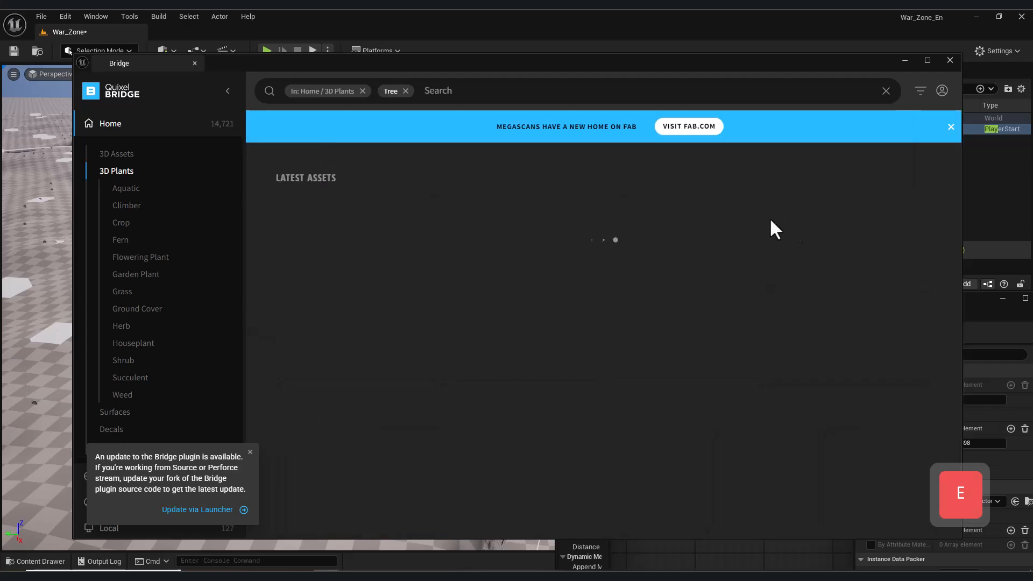
pyautogui.click(116, 153)
pyautogui.click(446, 92)
pyautogui.write('tree')
pyautogui.press('Return')
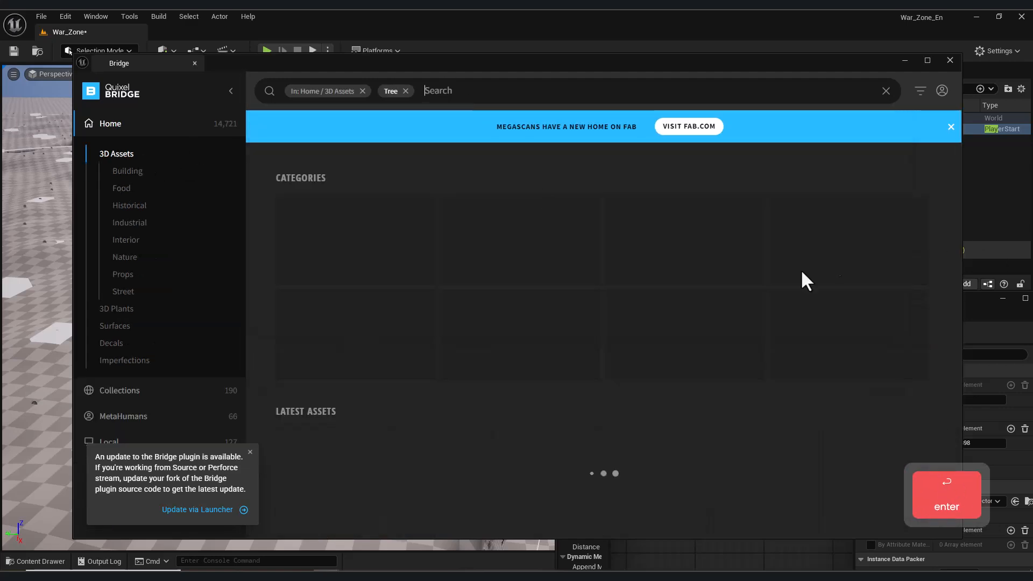
# Find the Rotten Tree Stump among the tree assets and download it at medium quality.
pyautogui.scroll(-6, 570, 342)
pyautogui.scroll(6, 579, 403)
pyautogui.scroll(-8, 568, 396)
pyautogui.scroll(-10, 568, 396)
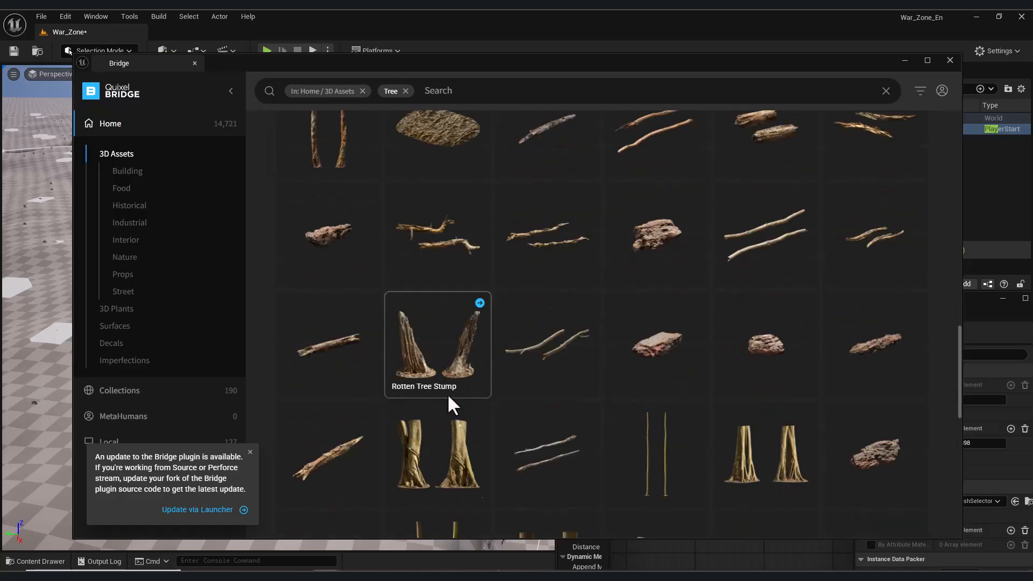
pyautogui.click(449, 403)
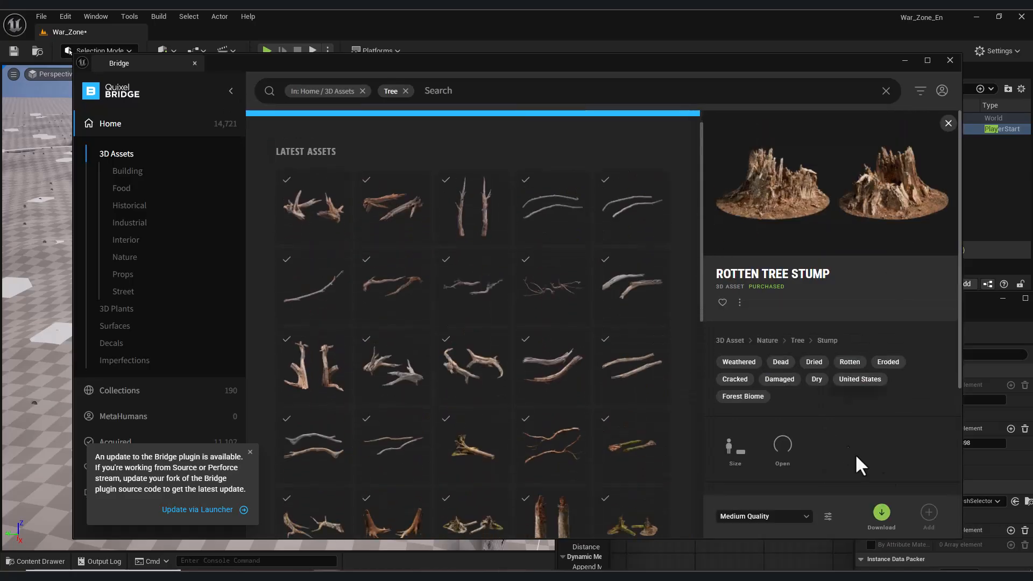
pyautogui.click(882, 513)
# Download the Nordic Forest Tree Stump Medium asset at medium quality.
pyautogui.scroll(-4, 698, 271)
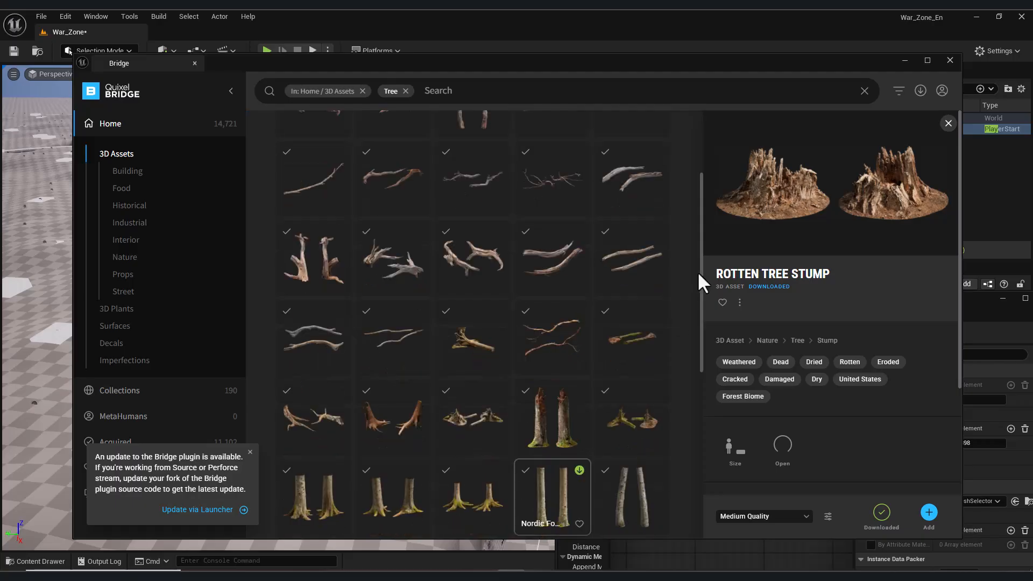
pyautogui.scroll(-1, 549, 322)
pyautogui.click(551, 270)
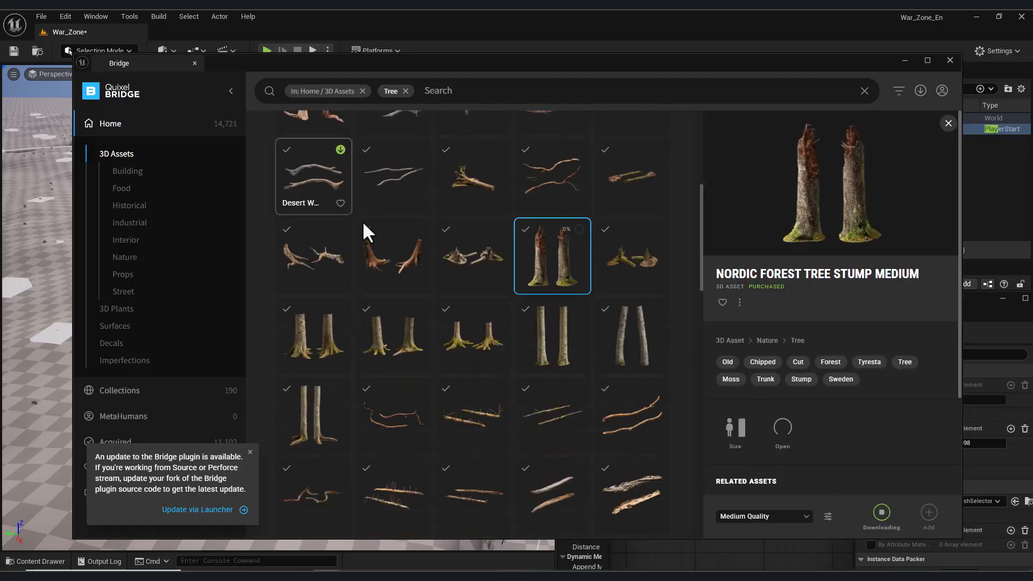
# Download the Desert Western Tree Log Dead Medium 02 asset and pick another branch asset from the results.
pyautogui.moveTo(702, 264); pyautogui.dragTo(703, 215)
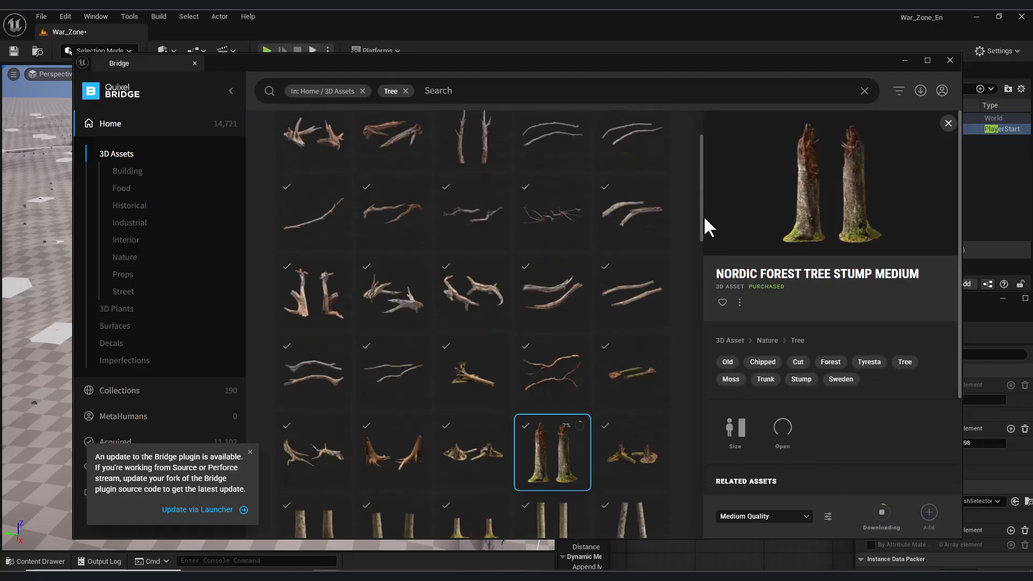
pyautogui.click(403, 146)
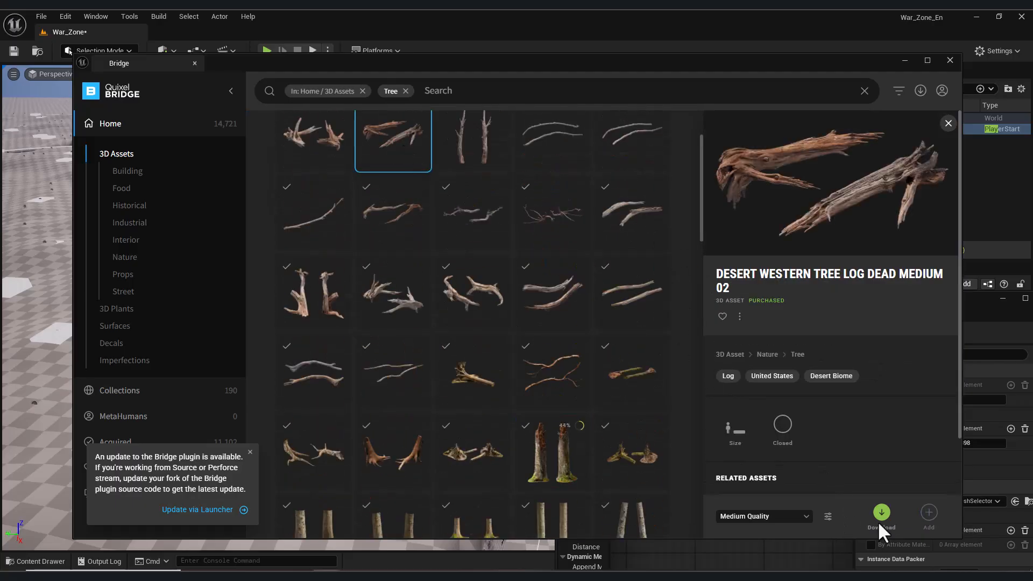
pyautogui.click(556, 376)
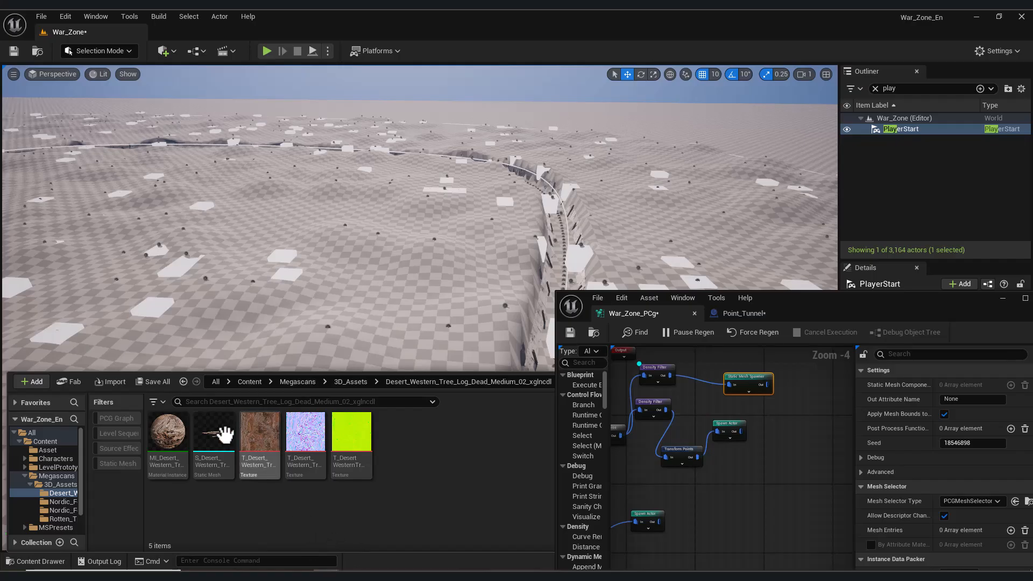
# Add four mesh entries to the tree Static Mesh Spawner and assign the Desert Western Tree Log Dead mesh to the first.
pyautogui.moveTo(896, 294); pyautogui.dragTo(766, 214)
pyautogui.click(880, 449)
pyautogui.click(880, 449)
pyautogui.click(881, 449)
pyautogui.click(880, 449)
pyautogui.click(741, 464)
pyautogui.click(748, 479)
pyautogui.scroll(-2, 824, 475)
pyautogui.click(54, 561)
pyautogui.click(217, 420)
pyautogui.click(848, 504)
# Turn off the debug display of the Density Filter feeding the tree spawner and check the scattered logs.
pyautogui.moveTo(551, 356); pyautogui.dragTo(561, 393, button='right')
pyautogui.click(543, 327)
pyautogui.press('d')
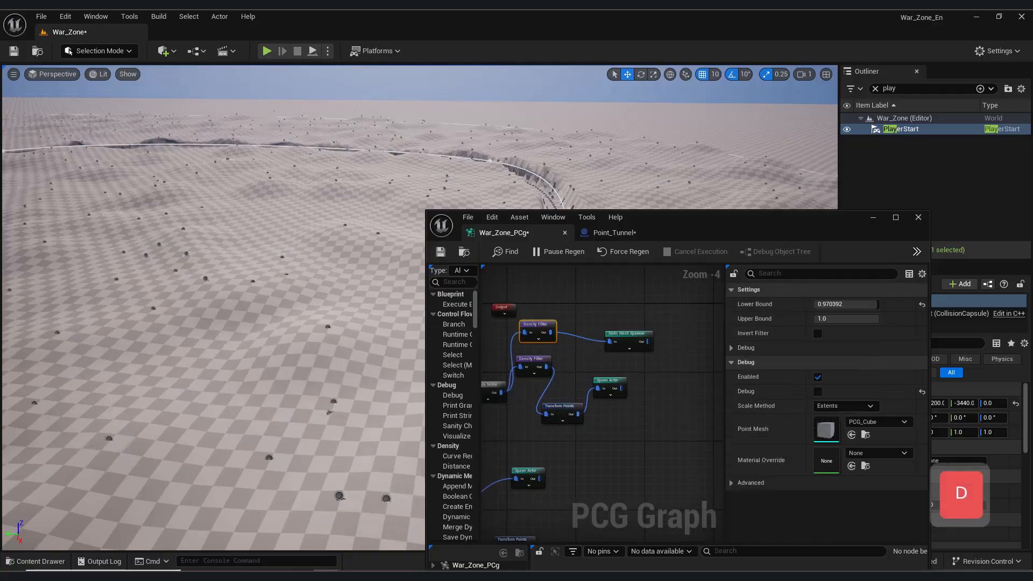
pyautogui.moveTo(219, 341); pyautogui.dragTo(227, 341, button='right')
pyautogui.press('s')
pyautogui.click(633, 334)
pyautogui.press('d')
pyautogui.press('w')
pyautogui.moveTo(333, 312); pyautogui.dragTo(350, 376, button='right')
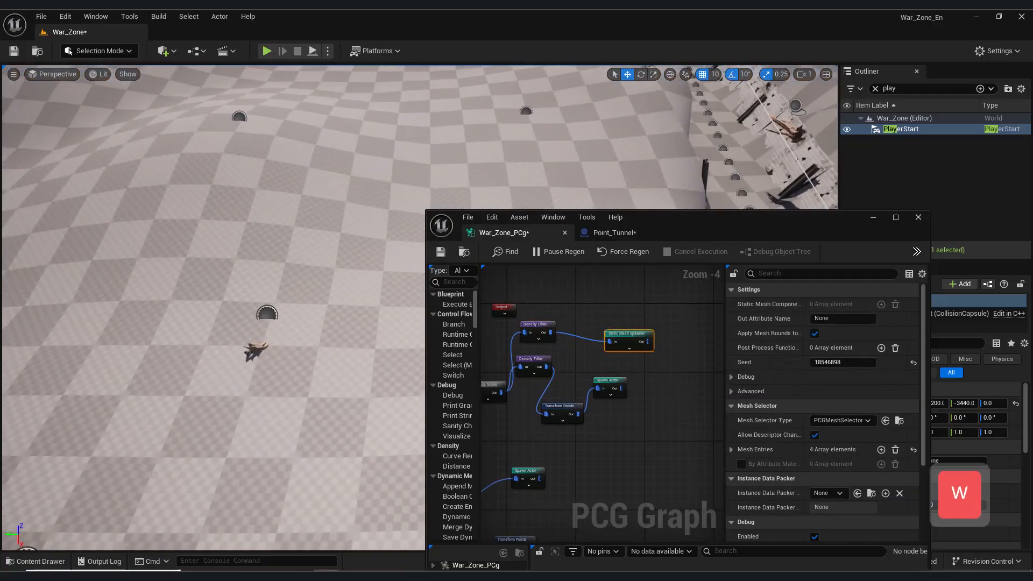
# Move the tree Static Mesh Spawner farther away from its Density Filter to make room in the graph.
pyautogui.moveTo(543, 441); pyautogui.dragTo(682, 433, button='right')
pyautogui.moveTo(819, 444); pyautogui.dragTo(668, 461, button='right')
pyautogui.press('q')
pyautogui.moveTo(301, 366); pyautogui.dragTo(304, 320, button='right')
pyautogui.press('s')
pyautogui.moveTo(641, 404); pyautogui.dragTo(682, 404, button='right')
pyautogui.click(563, 332)
pyautogui.press('d')
pyautogui.press('d')
pyautogui.click(643, 341)
pyautogui.press('d')
pyautogui.press('d')
pyautogui.moveTo(661, 347); pyautogui.dragTo(680, 303)
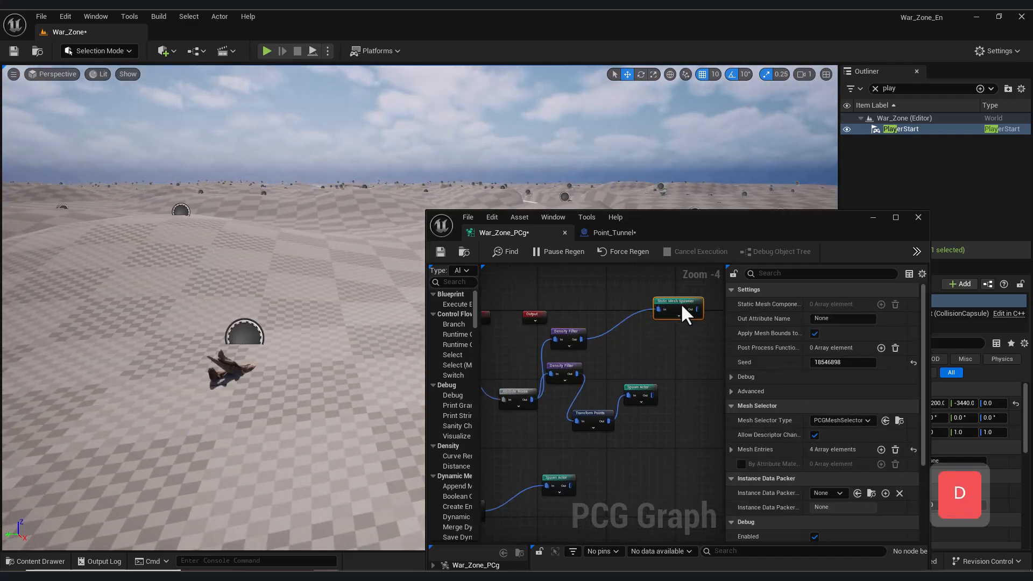
# Assign the Nordic Forest Tree Branch static mesh to the spawner's mesh entry at index 1.
pyautogui.click(732, 450)
pyautogui.click(749, 494)
pyautogui.scroll(-5, 749, 493)
pyautogui.click(37, 560)
pyautogui.click(66, 500)
pyautogui.click(213, 440)
pyautogui.click(848, 450)
# Assign the Nordic Forest Tree Stump static mesh to the spawner's mesh entry at index 2.
pyautogui.click(740, 377)
pyautogui.click(741, 393)
pyautogui.click(748, 408)
pyautogui.click(36, 561)
pyautogui.click(57, 510)
pyautogui.moveTo(214, 440); pyautogui.dragTo(481, 472)
pyautogui.click(848, 465)
# Assign the S_Rotten_Tree_Stump mesh to the spawner's mesh entry at index 3 and save the PCG graph.
pyautogui.click(741, 392)
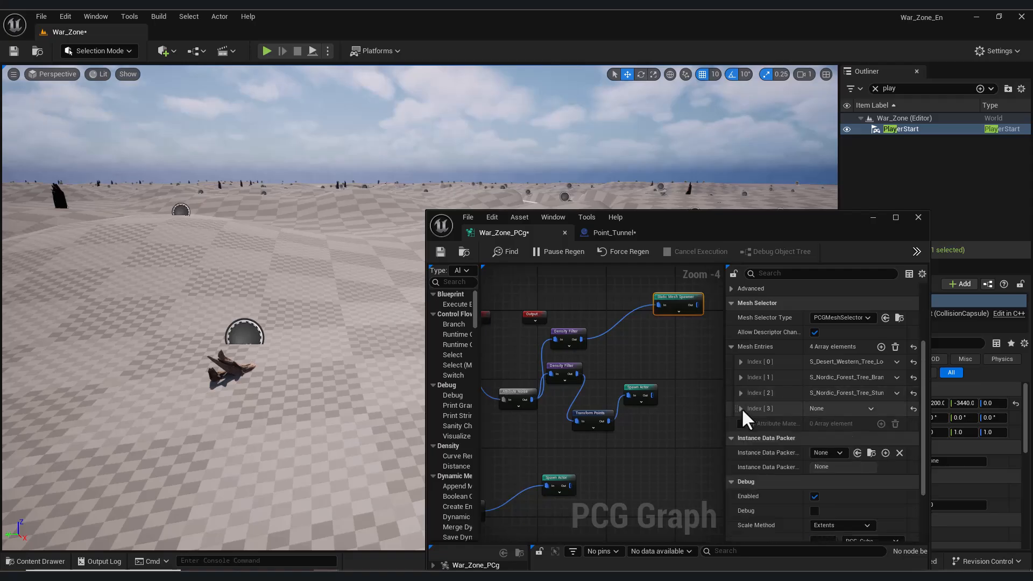
pyautogui.click(741, 409)
pyautogui.click(748, 423)
pyautogui.click(36, 561)
pyautogui.click(59, 518)
pyautogui.moveTo(220, 448); pyautogui.dragTo(671, 450)
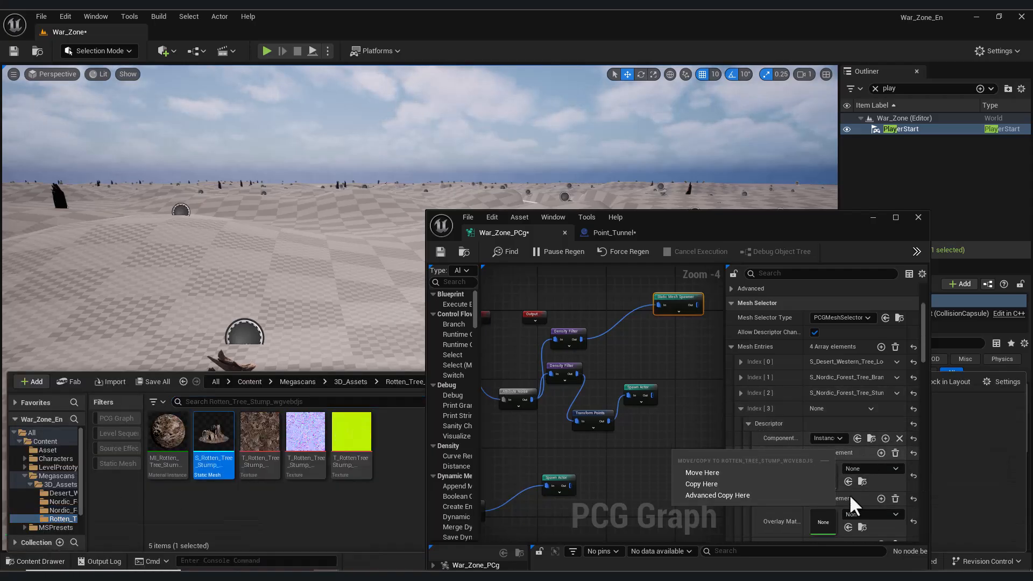
pyautogui.scroll(-2, 873, 376)
pyautogui.click(848, 412)
pyautogui.click(441, 251)
# Add a Projection node to the output of the Density Filter that feeds the tree spawner.
pyautogui.press('e')
pyautogui.press('s')
pyautogui.moveTo(301, 269); pyautogui.dragTo(280, 277, button='right')
pyautogui.press('w')
pyautogui.press('e')
pyautogui.moveTo(675, 303); pyautogui.dragTo(663, 327, button='right')
pyautogui.press('d')
pyautogui.press('w')
pyautogui.moveTo(344, 398)
pyautogui.mouseDown(button='right')
pyautogui.moveTo(333, 424)
pyautogui.moveTo(338, 382)
pyautogui.mouseUp(button='right')
pyautogui.write('pro')
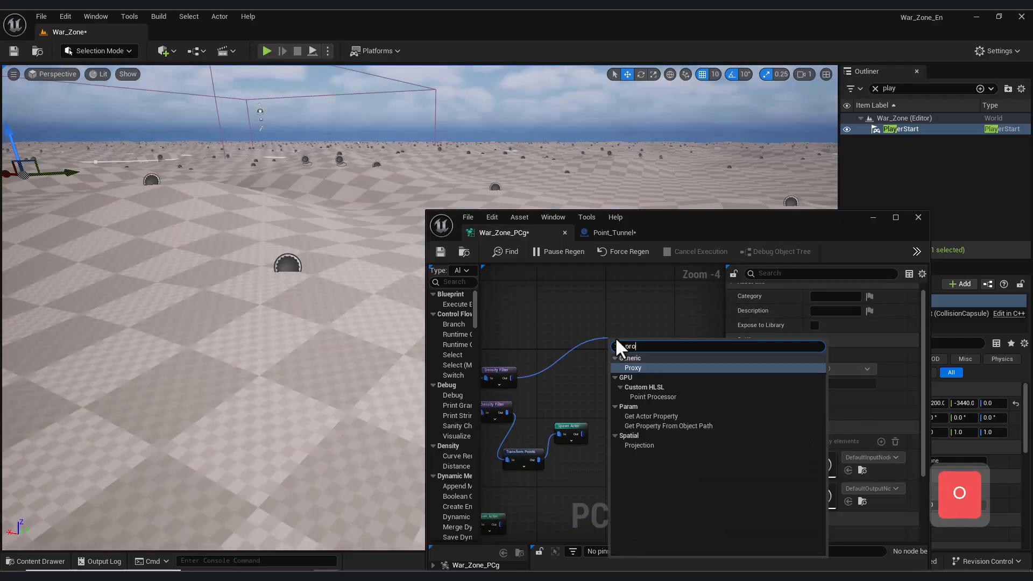
pyautogui.click(637, 445)
# Add a Get Landscape Data node and connect it to the Projection Target input of the Projection node.
pyautogui.moveTo(591, 301); pyautogui.dragTo(624, 314, button='right')
pyautogui.scroll(-1, 625, 313)
pyautogui.scroll(2, 625, 313)
pyautogui.rightClick(577, 307)
pyautogui.write('get lan')
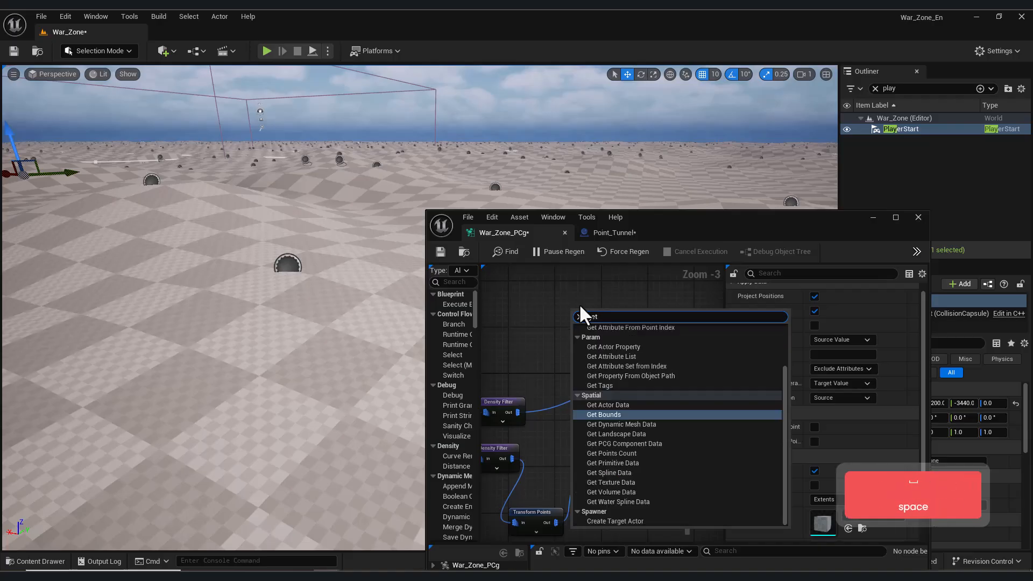
pyautogui.click(601, 343)
pyautogui.moveTo(548, 368); pyautogui.dragTo(660, 354)
# Insert Transform Points between the Projection and the tree spawner, with scale 0.8 to 1.5 and minimum Z rotation -60°.
pyautogui.moveTo(296, 361); pyautogui.dragTo(377, 385, button='right')
pyautogui.press('s')
pyautogui.press('a')
pyautogui.press('w')
pyautogui.moveTo(545, 464); pyautogui.dragTo(524, 436, button='right')
pyautogui.moveTo(527, 340); pyautogui.dragTo(563, 405)
pyautogui.write('tra')
pyautogui.click(588, 402)
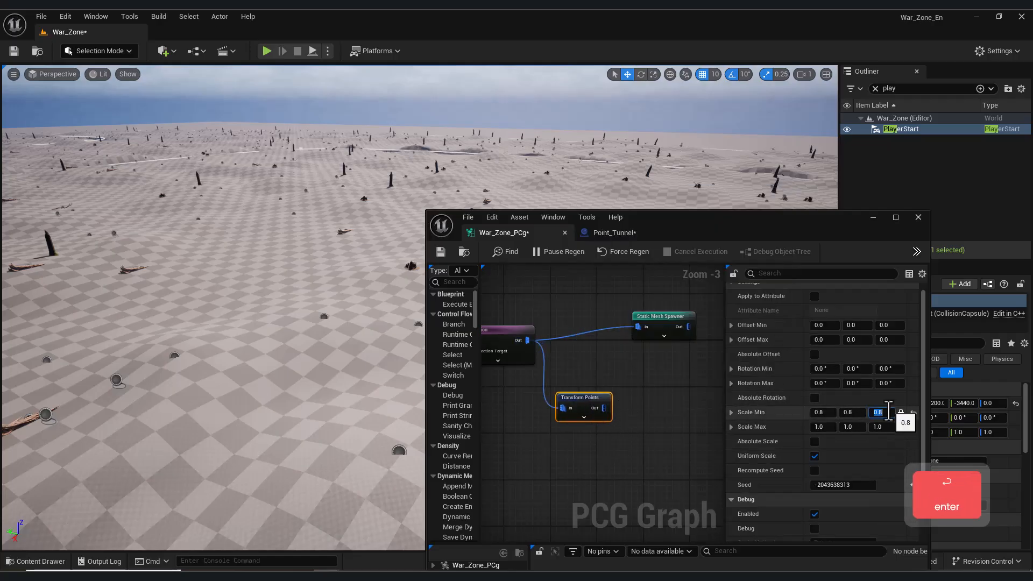
pyautogui.keyDown('alt'); pyautogui.click(637, 326); pyautogui.keyUp('alt')
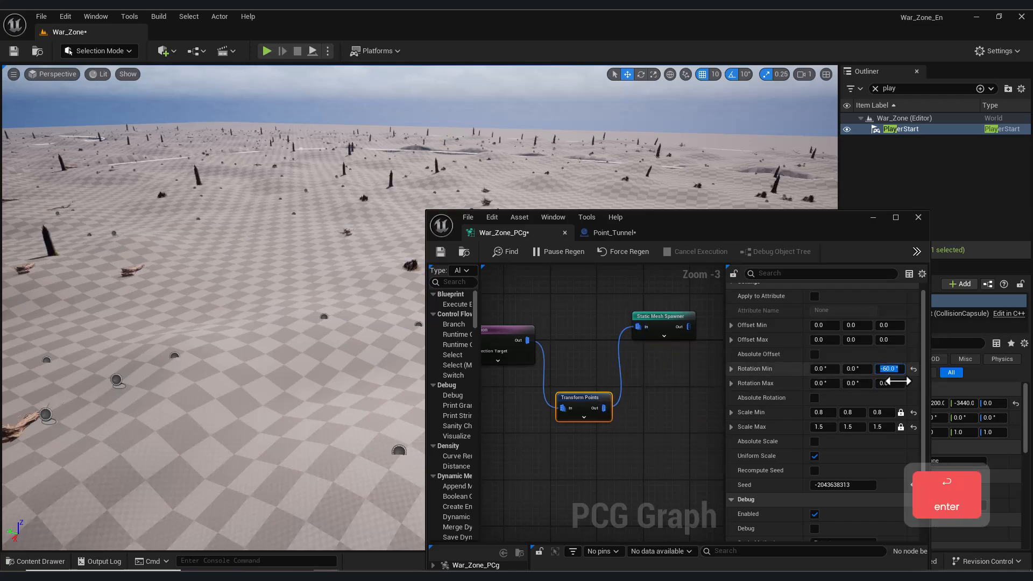
# Minimize the PCG graph window and examine how the dead trees are scattered around the trench.
pyautogui.moveTo(262, 349)
pyautogui.mouseDown(button='right')
pyautogui.moveTo(199, 395)
pyautogui.moveTo(188, 371)
pyautogui.moveTo(269, 350)
pyautogui.mouseUp(button='right')
pyautogui.press('s')
pyautogui.press('a')
pyautogui.press('w')
pyautogui.press('q')
pyautogui.press('w')
pyautogui.click(873, 217)
pyautogui.moveTo(511, 301); pyautogui.dragTo(634, 305, button='right')
pyautogui.press('d')
pyautogui.press('s')
pyautogui.press('q')
# Open Quixel Bridge, pick the Rocky Forest Floor surface from the local Megascans and return to the level.
pyautogui.click(46, 563)
pyautogui.click(48, 561)
pyautogui.click(166, 52)
pyautogui.click(165, 52)
pyautogui.click(164, 52)
pyautogui.click(198, 104)
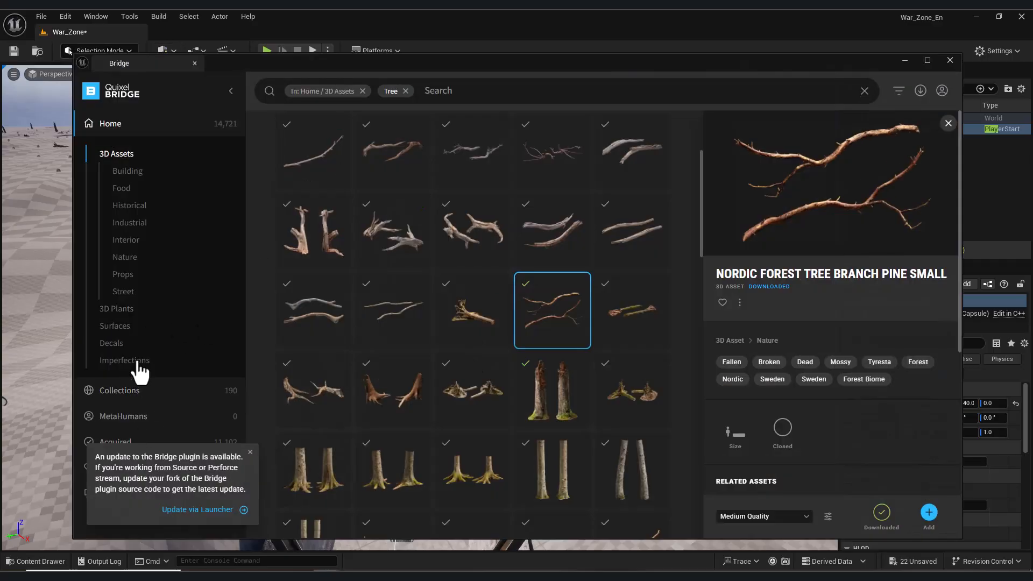
pyautogui.click(250, 451)
pyautogui.click(139, 493)
pyautogui.scroll(-5, 590, 401)
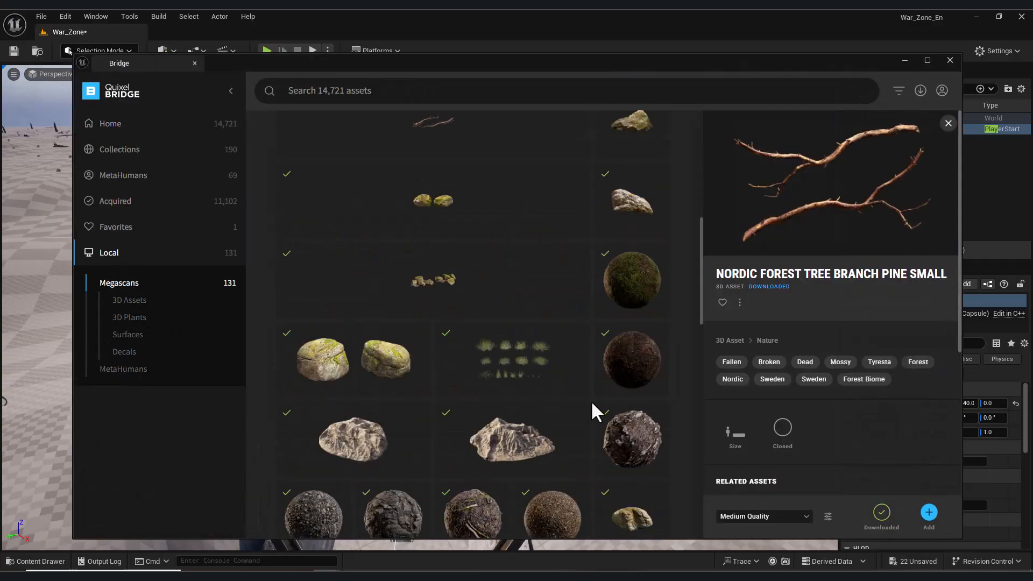
pyautogui.moveTo(605, 64); pyautogui.dragTo(665, 62)
pyautogui.click(707, 323)
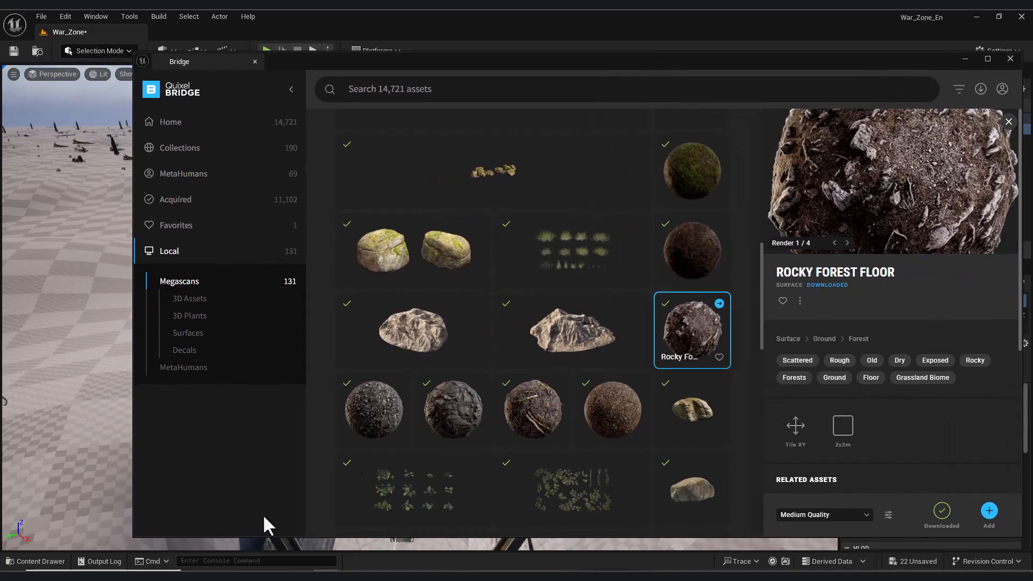
pyautogui.click(965, 59)
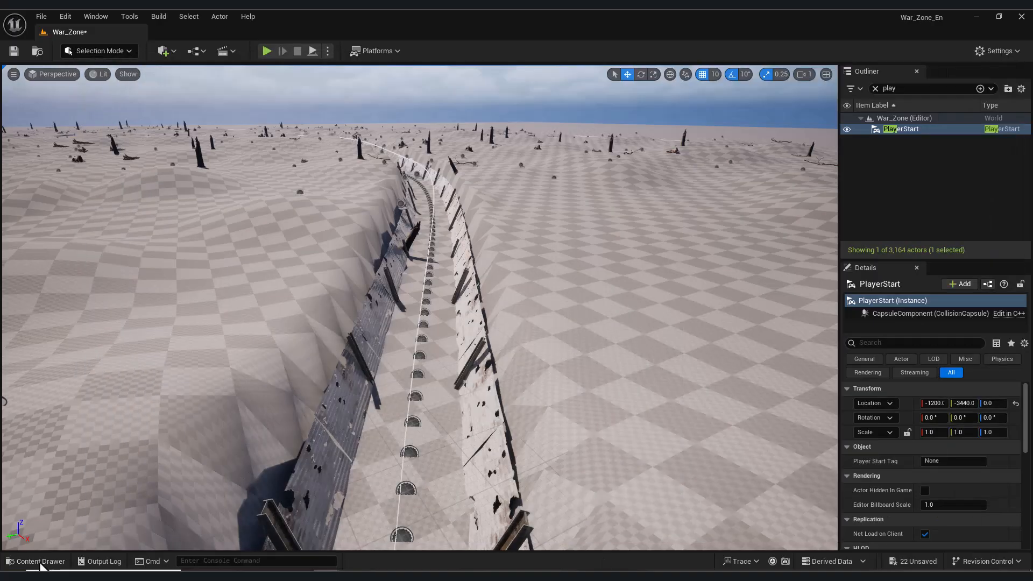
# Select the landscape and set its Landscape Material to the Rocky Forest Floor material instance.
pyautogui.click(35, 560)
pyautogui.click(59, 485)
pyautogui.click(104, 52)
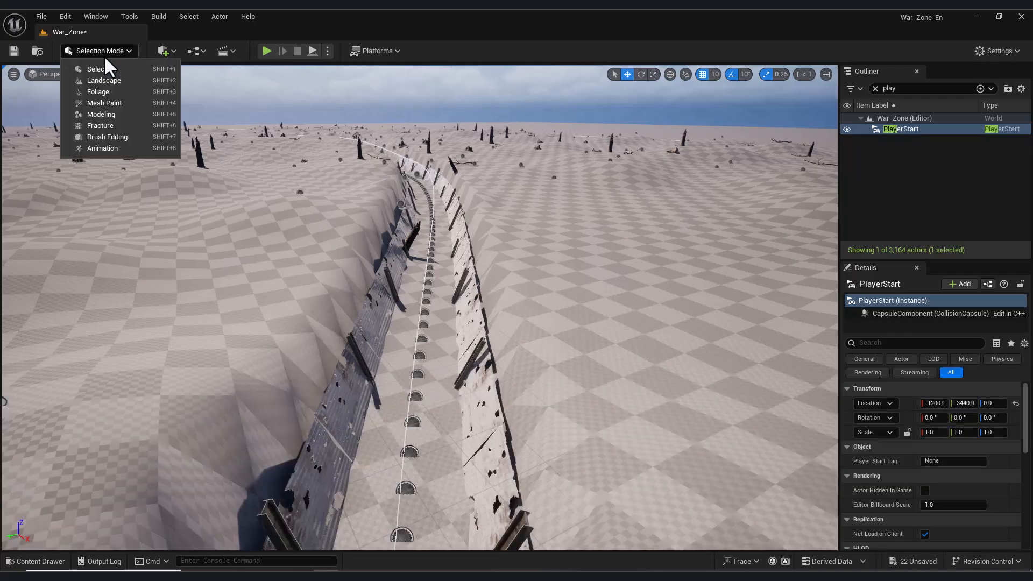
pyautogui.click(258, 231)
pyautogui.moveTo(1025, 401)
pyautogui.mouseDown()
pyautogui.moveTo(1030, 444)
pyautogui.moveTo(1031, 418)
pyautogui.mouseUp()
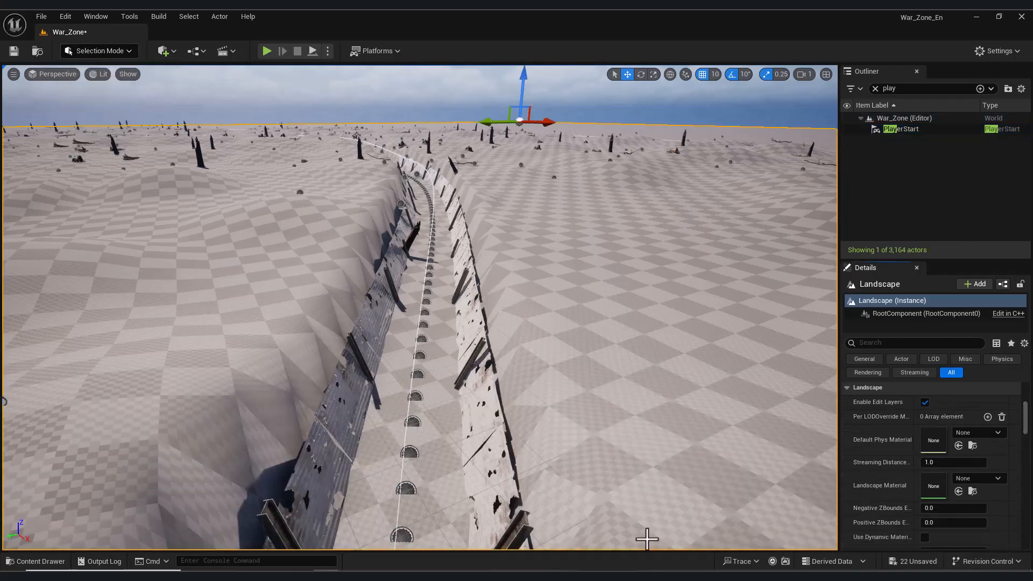
pyautogui.click(29, 560)
pyautogui.doubleClick(157, 435)
pyautogui.click(164, 437)
pyautogui.click(59, 558)
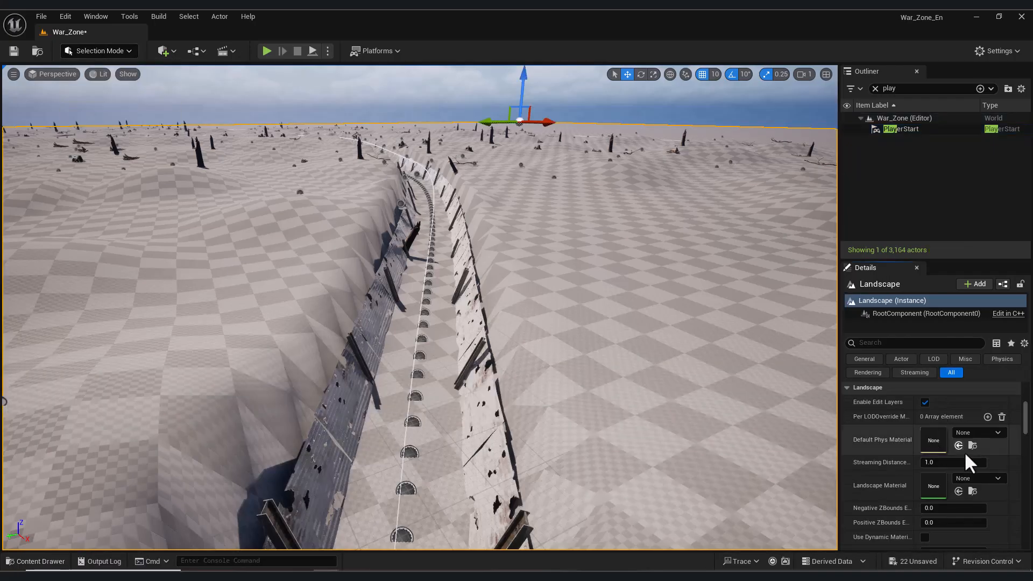
pyautogui.click(958, 491)
# Examine the textured landscape, the trench walls and the surrounding dead trees from several viewpoints.
pyautogui.press('w')
pyautogui.moveTo(457, 406); pyautogui.dragTo(430, 405, button='right')
pyautogui.press('s')
pyautogui.press('w')
pyautogui.press('e')
pyautogui.press('d')
pyautogui.press('w')
pyautogui.press('a')
pyautogui.press('e')
pyautogui.press('s')
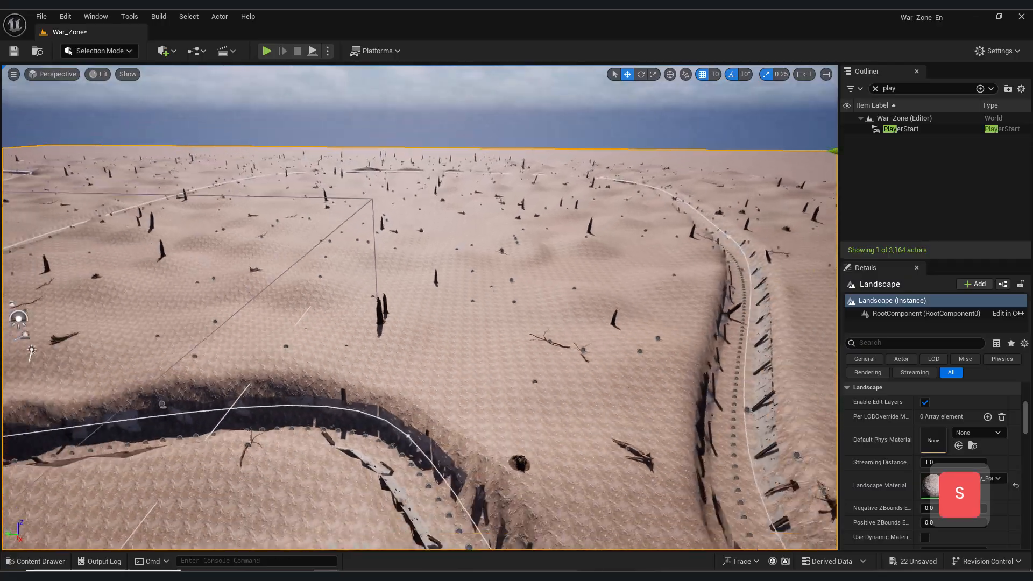
pyautogui.press('w')
pyautogui.press('d')
pyautogui.press('s')
pyautogui.press('s')
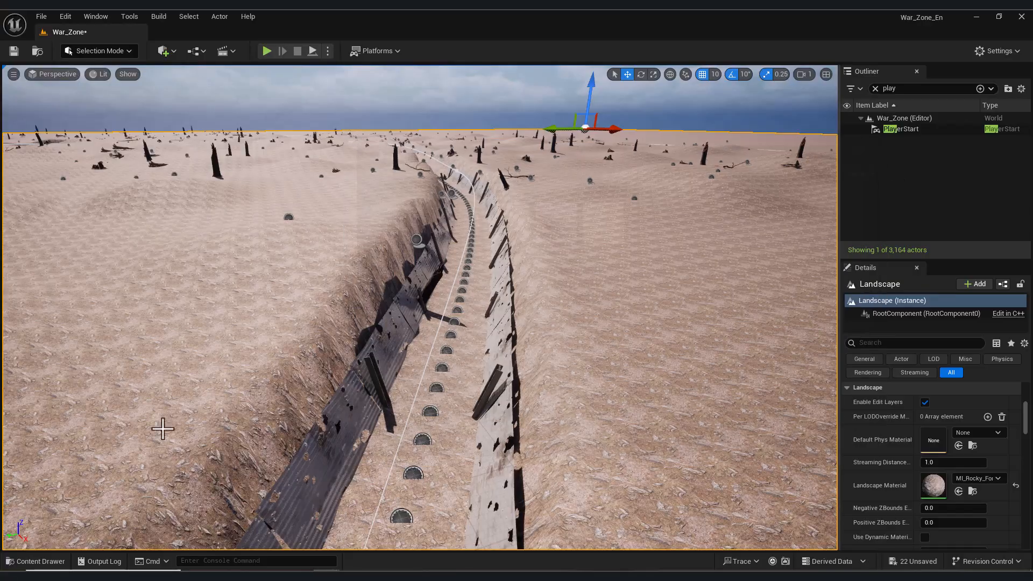
# Bring the War_Zone_PCg graph window back up and shift a group of its nodes aside.
pyautogui.hotkey('ctrl', 'space')
pyautogui.click(327, 576)
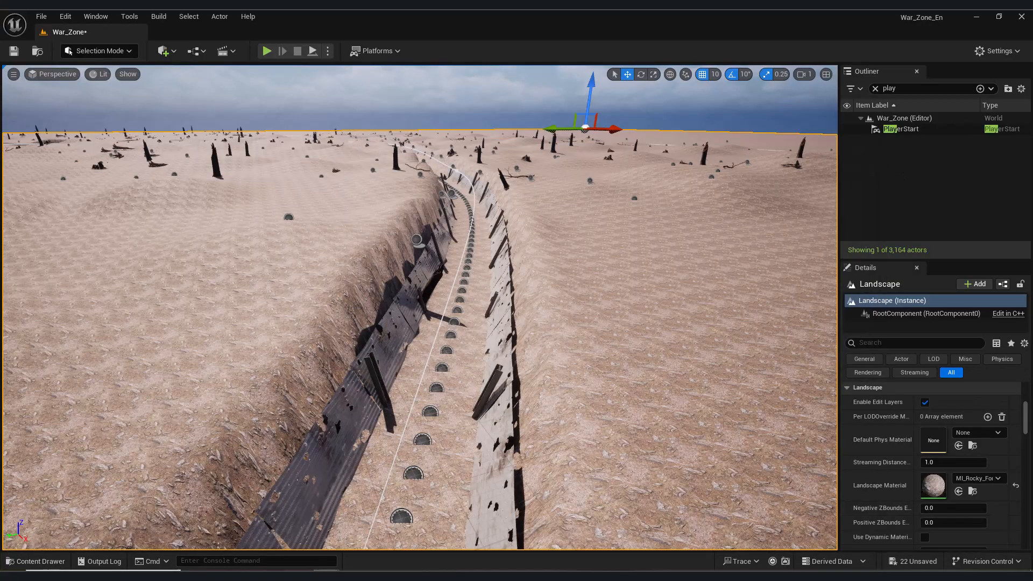
pyautogui.click(412, 523)
pyautogui.moveTo(583, 394); pyautogui.dragTo(648, 361, button='right')
pyautogui.doubleClick(646, 358)
pyautogui.press('d')
pyautogui.scroll(-4, 640, 430)
pyautogui.moveTo(640, 431); pyautogui.dragTo(606, 349, button='right')
pyautogui.scroll(4, 571, 359)
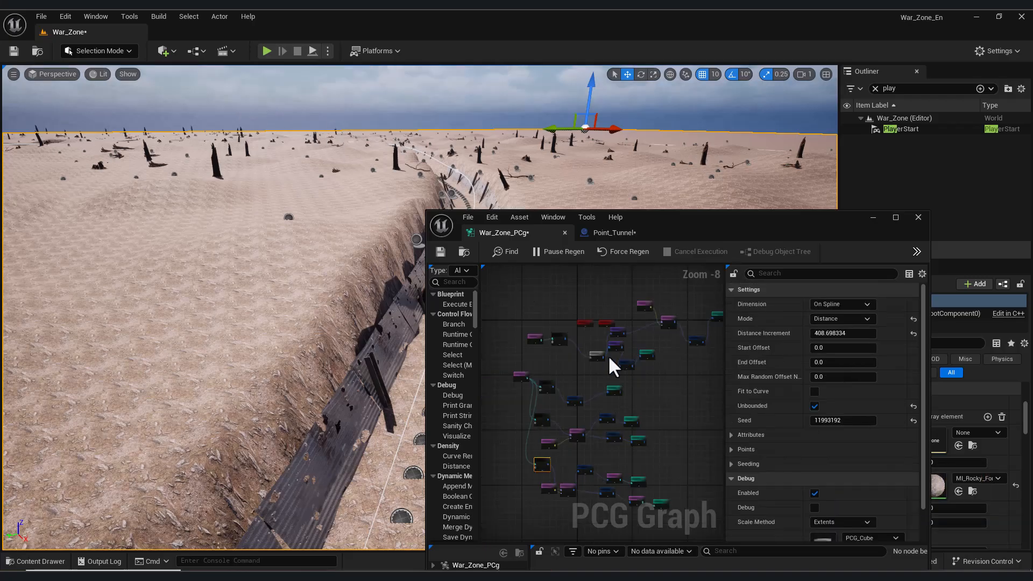
pyautogui.moveTo(608, 355); pyautogui.dragTo(693, 398, button='right')
pyautogui.moveTo(720, 419); pyautogui.dragTo(599, 301)
pyautogui.moveTo(614, 383); pyautogui.dragTo(481, 369)
pyautogui.scroll(2, 684, 390)
pyautogui.moveTo(683, 391); pyautogui.dragTo(655, 361, button='right')
pyautogui.scroll(4, 639, 338)
# Switch debug display on several graph nodes to identify which branch generates the points along the trench.
pyautogui.click(583, 305)
pyautogui.press('d')
pyautogui.moveTo(590, 438); pyautogui.dragTo(604, 402, button='right')
pyautogui.click(565, 470)
pyautogui.press('d')
pyautogui.moveTo(621, 445); pyautogui.dragTo(638, 362, button='right')
pyautogui.click(618, 497)
pyautogui.press('d')
pyautogui.press('d')
pyautogui.scroll(-2, 639, 456)
pyautogui.click(610, 446)
pyautogui.press('d')
pyautogui.press('d')
pyautogui.moveTo(613, 442); pyautogui.dragTo(572, 447, button='right')
pyautogui.click(516, 352)
pyautogui.moveTo(615, 502)
pyautogui.mouseDown(button='right')
pyautogui.moveTo(626, 373)
pyautogui.moveTo(608, 460)
pyautogui.mouseUp(button='right')
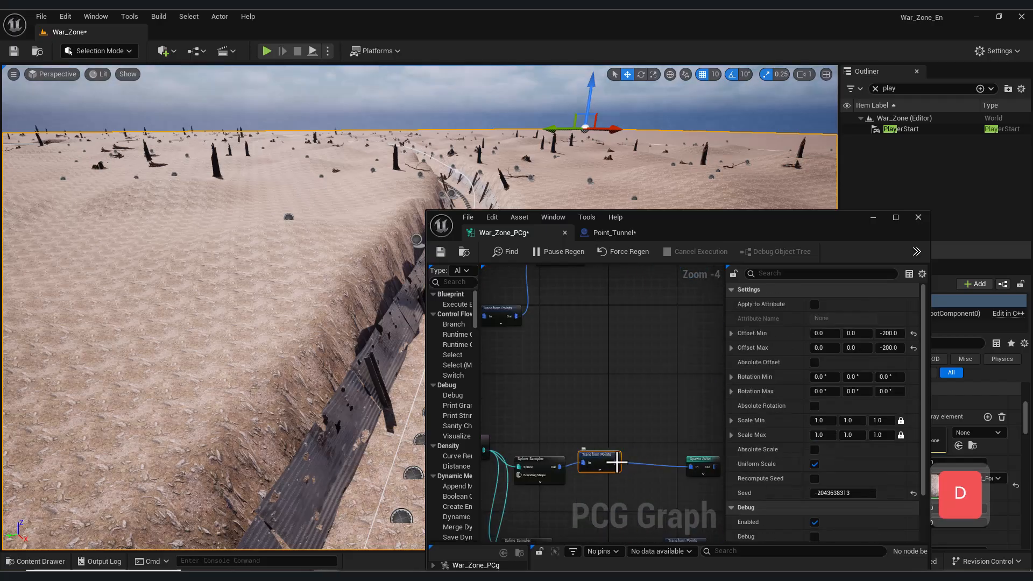
# Add a Difference node with the scatter branch's Transform Points output as its source.
pyautogui.moveTo(629, 400); pyautogui.dragTo(687, 421, button='right')
pyautogui.moveTo(574, 337); pyautogui.dragTo(644, 377)
pyautogui.write('dif')
pyautogui.click(700, 211)
pyautogui.scroll(-2, 644, 464)
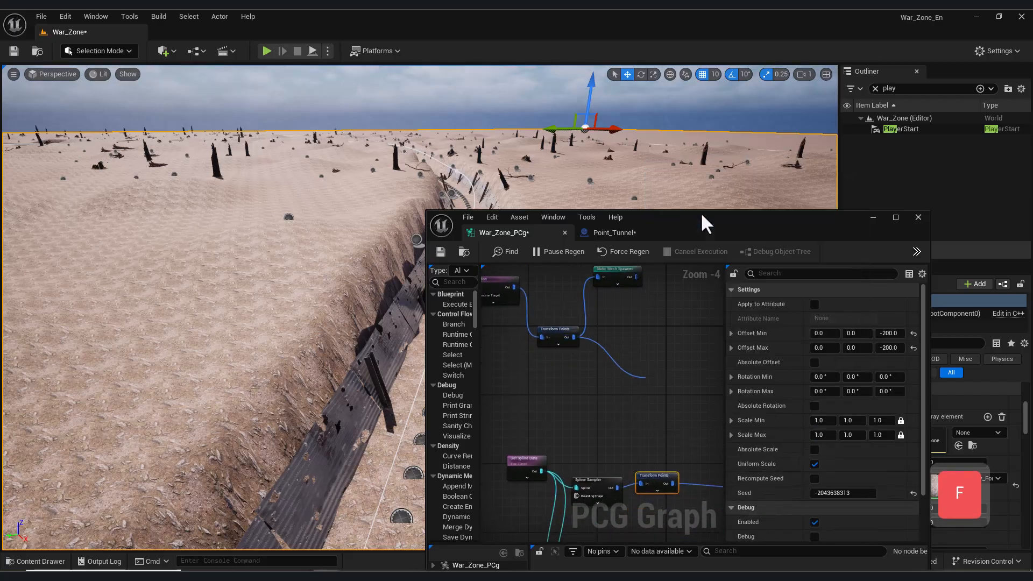
pyautogui.scroll(2, 644, 464)
pyautogui.click(615, 402)
pyautogui.moveTo(616, 403); pyautogui.dragTo(535, 340, button='right')
pyautogui.moveTo(585, 319); pyautogui.dragTo(628, 290)
# Add a Bounds Modifier node after the trench spline's Transform Points and turn on its debug display.
pyautogui.moveTo(593, 421); pyautogui.dragTo(582, 345)
pyautogui.write('bound')
pyautogui.press('Return')
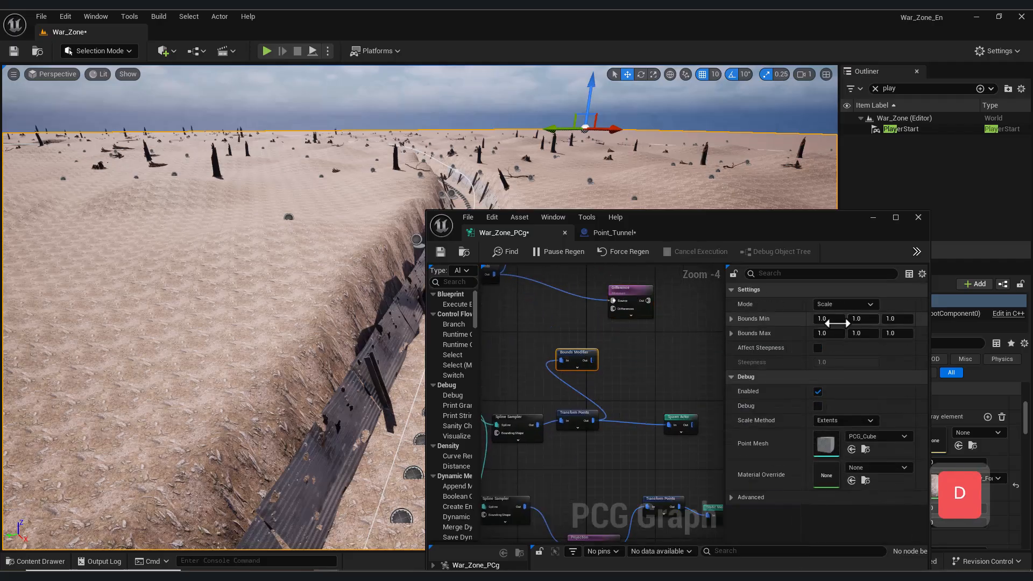
pyautogui.press('d')
pyautogui.moveTo(641, 218); pyautogui.dragTo(586, 226)
# Set the Bounds Modifier's Bounds Min and Bounds Max values to 50.
pyautogui.click(800, 327)
pyautogui.write('50')
pyautogui.press('Return')
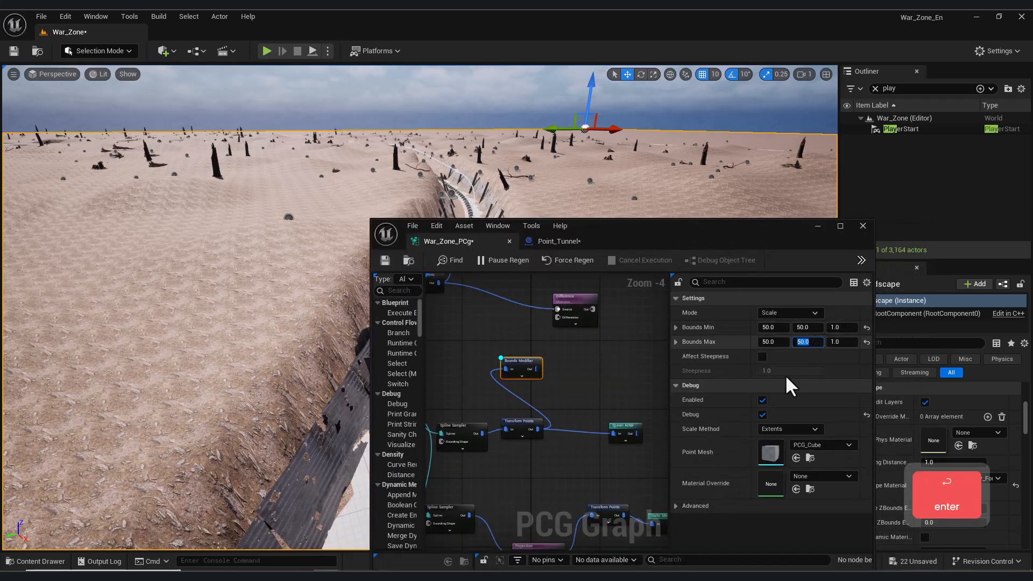
pyautogui.write('50')
pyautogui.press('Return')
pyautogui.press('Return')
# Raise the Bounds Modifier's Bounds Min to 100 on all axes and its Bounds Max to 100 in height.
pyautogui.moveTo(726, 229); pyautogui.dragTo(692, 280)
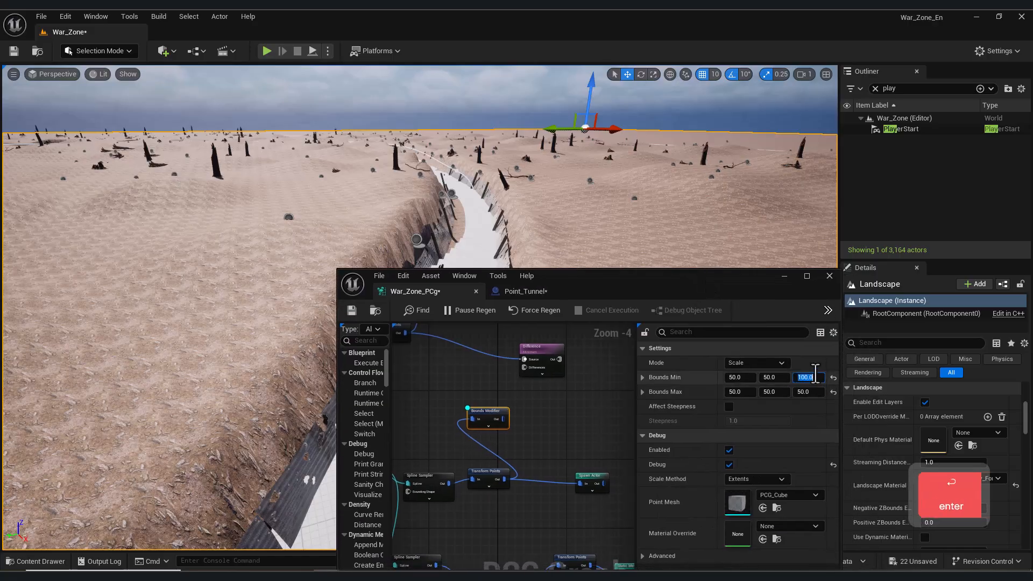
pyautogui.click(808, 392)
pyautogui.write('100')
pyautogui.press('Return')
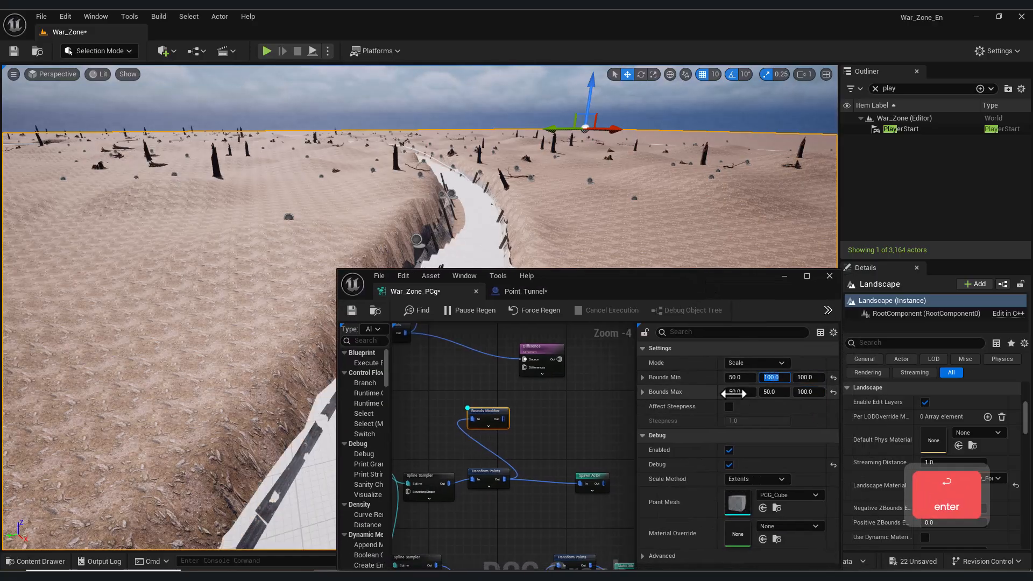
# Set the Difference node's Density Function to Binary, feed the Bounds Modifier into its Differences input, and check its debug points.
pyautogui.moveTo(505, 419); pyautogui.dragTo(521, 430, button='right')
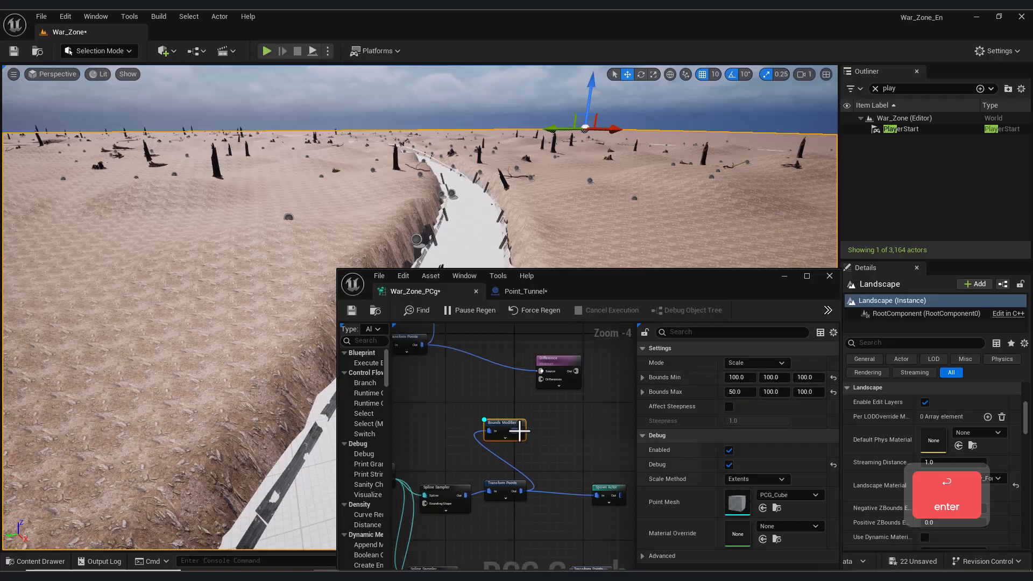
pyautogui.click(560, 369)
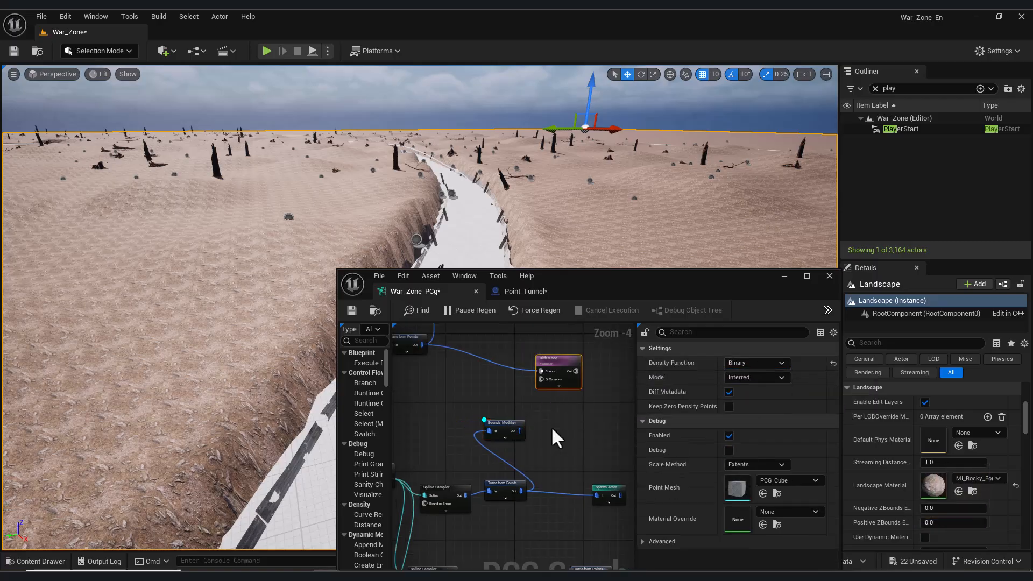
pyautogui.press('d')
pyautogui.press('e')
pyautogui.moveTo(447, 226); pyautogui.dragTo(430, 242, button='right')
pyautogui.press('w')
pyautogui.press('d')
pyautogui.moveTo(565, 369); pyautogui.dragTo(554, 442, button='right')
pyautogui.press('d')
pyautogui.press('d')
# Rewire the Static Mesh Spawner to take its points from the Difference node instead of Transform Points.
pyautogui.moveTo(467, 356); pyautogui.dragTo(532, 365)
pyautogui.moveTo(564, 444); pyautogui.dragTo(569, 414)
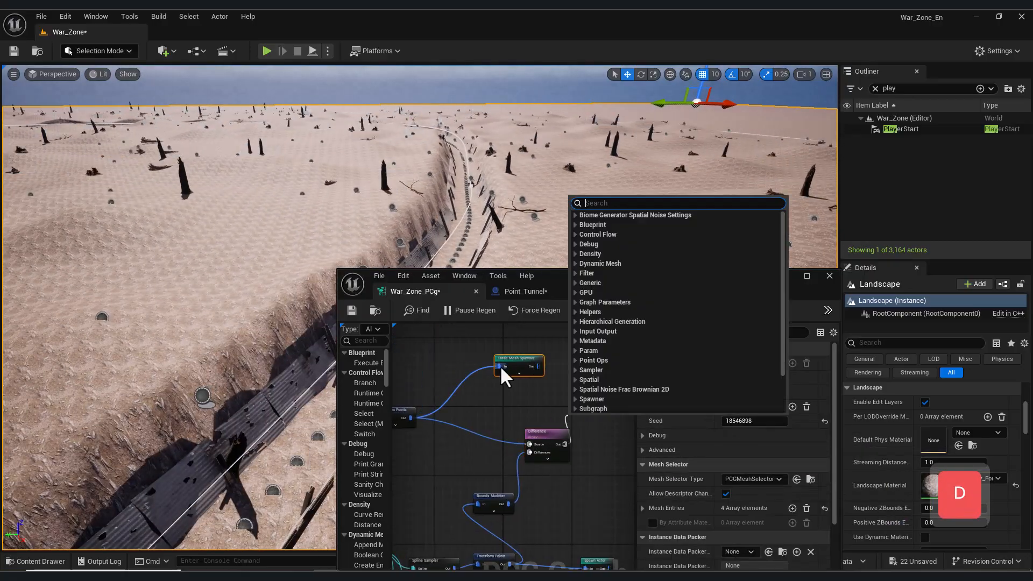
pyautogui.keyDown('alt'); pyautogui.click(499, 366); pyautogui.keyUp('alt')
pyautogui.press('w')
pyautogui.moveTo(486, 185); pyautogui.dragTo(757, 257, button='right')
pyautogui.press('s')
pyautogui.press('a')
pyautogui.press('w')
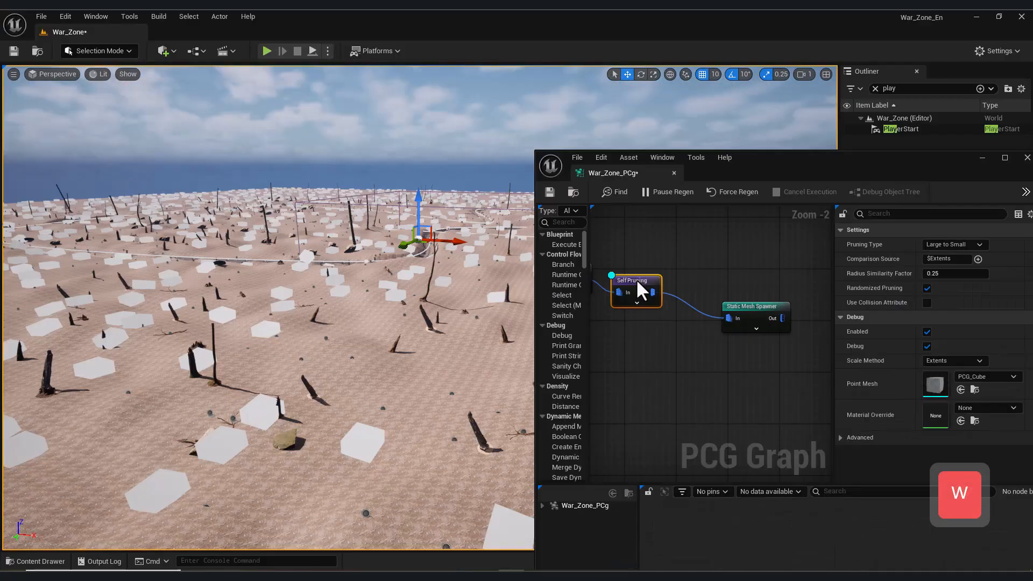
# Add a mesh entry to the Static Mesh Spawner after Self Pruning and assign the static mesh S_Dry_Grass_tbbqejqr_Var1.
pyautogui.press('d')
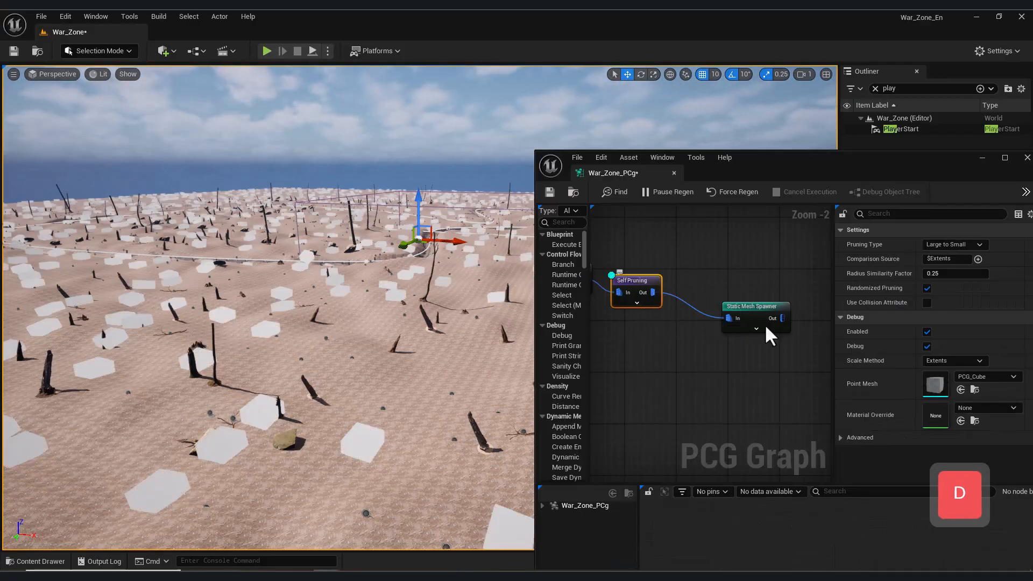
pyautogui.click(761, 309)
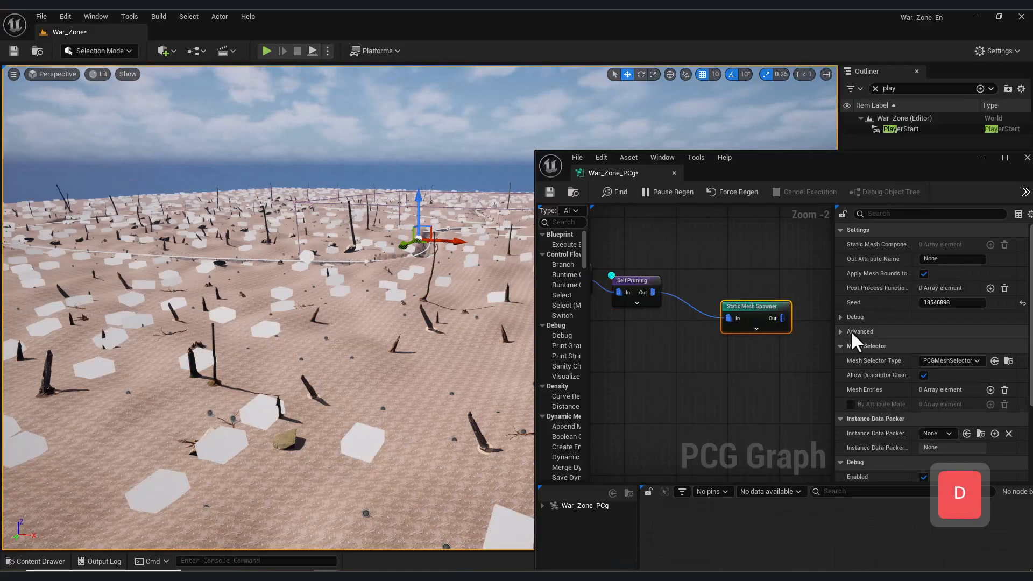
pyautogui.scroll(-2, 880, 379)
pyautogui.click(990, 338)
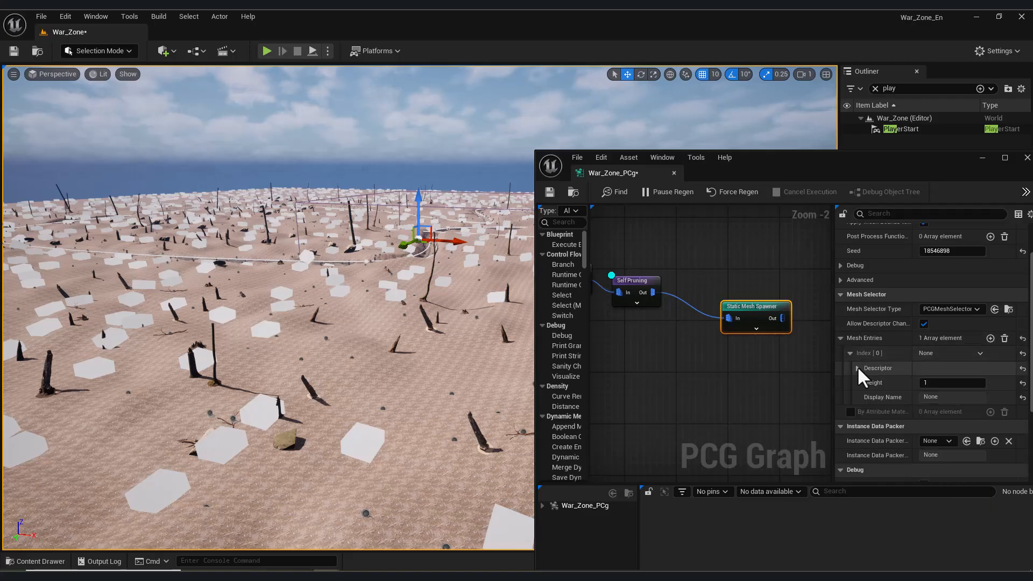
pyautogui.click(36, 561)
pyautogui.click(58, 485)
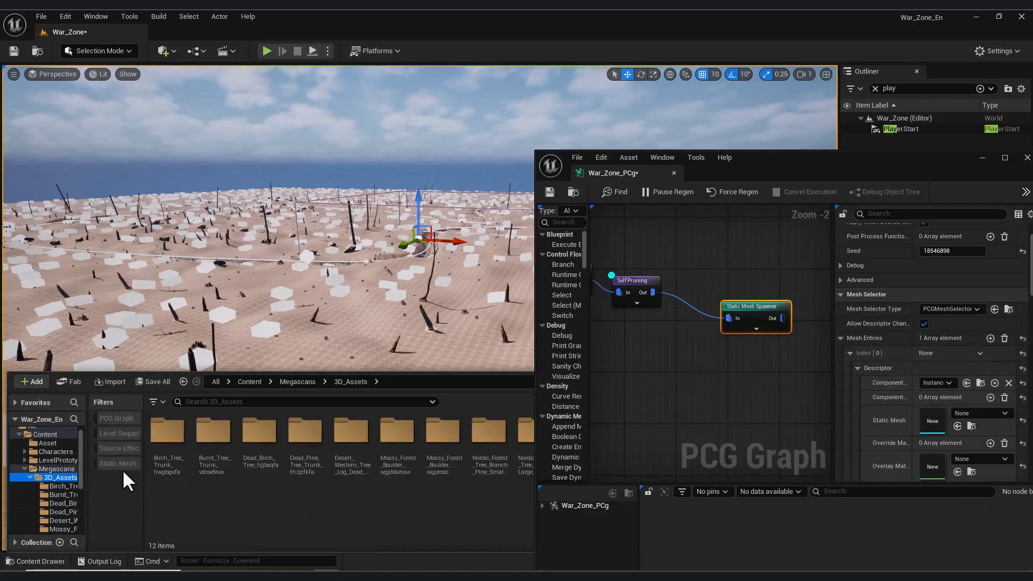
pyautogui.doubleClick(172, 429)
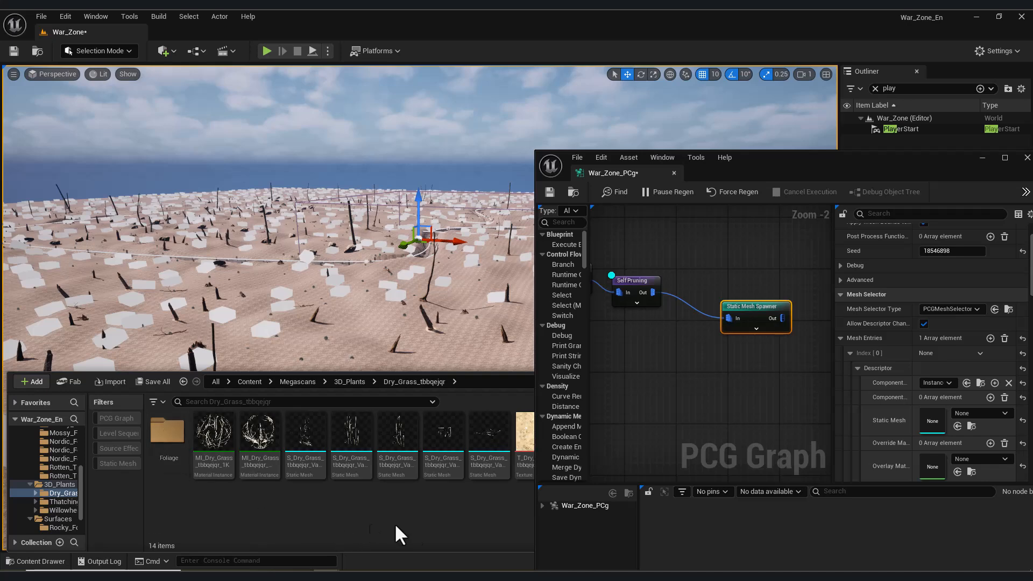
pyautogui.click(964, 382)
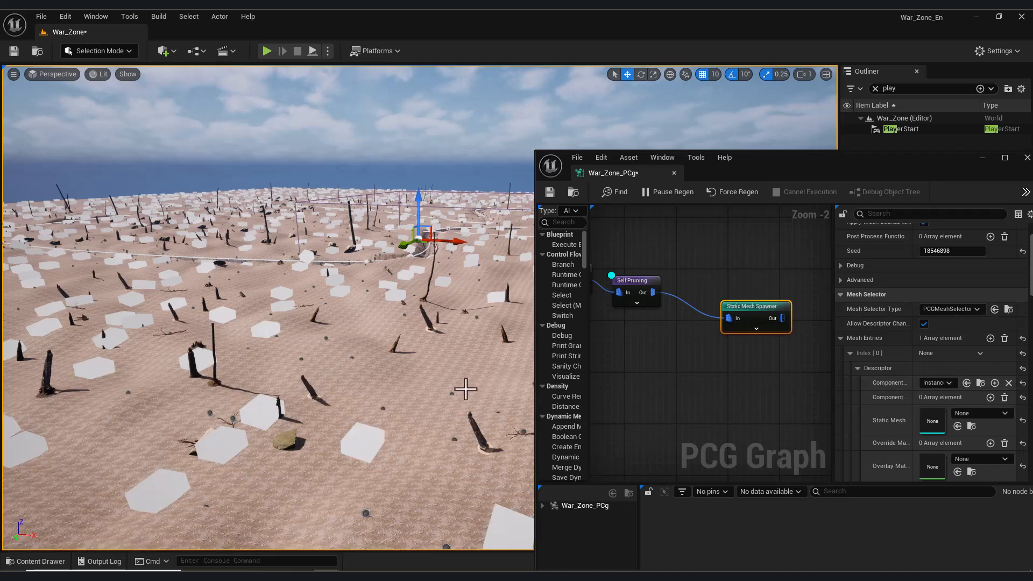
pyautogui.click(956, 427)
# Turn off the Self Pruning node's debug display and inspect the spawned grass close to the ground.
pyautogui.moveTo(473, 322); pyautogui.dragTo(735, 330, button='right')
pyautogui.press('w')
pyautogui.click(641, 283)
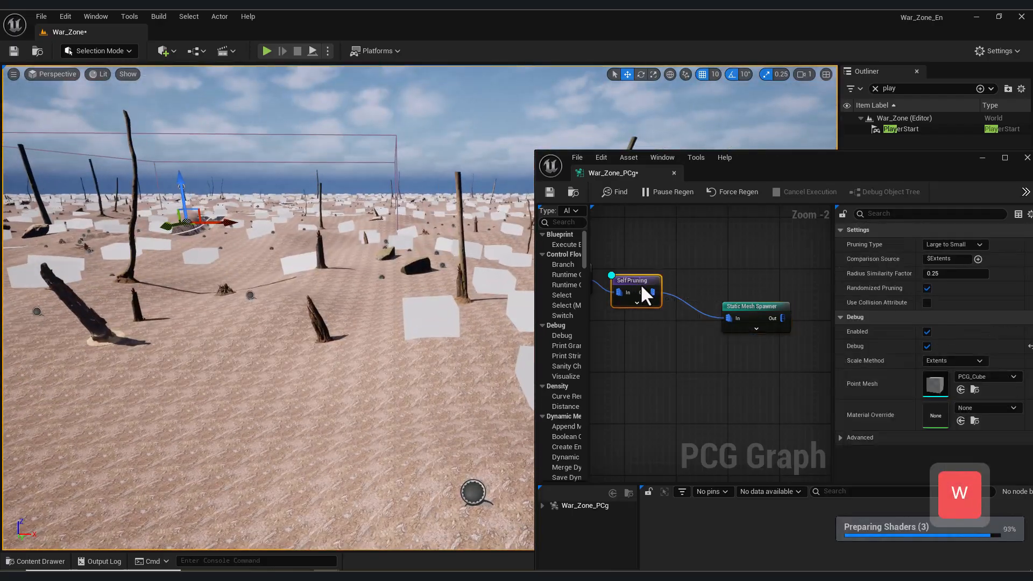
pyautogui.press('d')
pyautogui.press('w')
pyautogui.moveTo(367, 350); pyautogui.dragTo(382, 427, button='right')
pyautogui.press('s')
pyautogui.press('d')
# Insert a Transform Points node between Self Pruning and the Static Mesh Spawner, with Scale Min 0.8 and Scale Max 2.0.
pyautogui.moveTo(711, 379); pyautogui.dragTo(860, 393, button='right')
pyautogui.moveTo(607, 345); pyautogui.dragTo(631, 344, button='right')
pyautogui.moveTo(815, 304); pyautogui.dragTo(688, 286, button='right')
pyautogui.moveTo(699, 286); pyautogui.dragTo(713, 377)
pyautogui.write('tra')
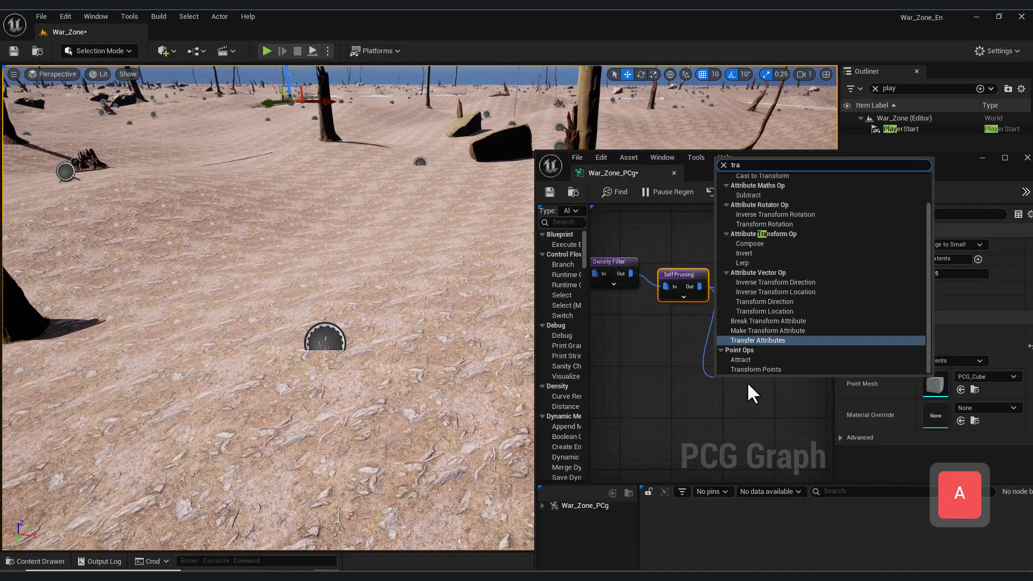
pyautogui.click(756, 369)
pyautogui.click(986, 360)
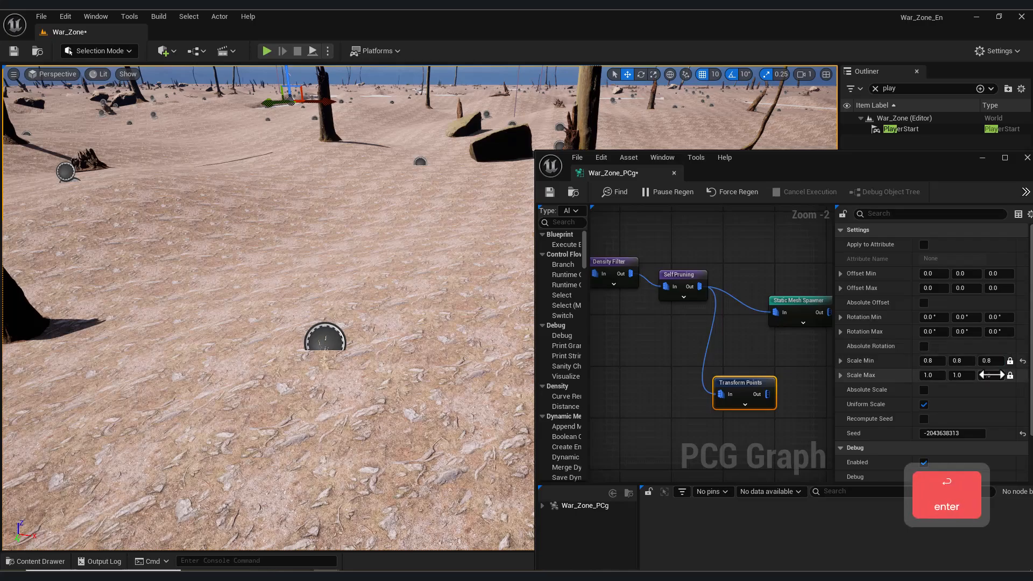
pyautogui.keyDown('alt'); pyautogui.click(776, 312); pyautogui.keyUp('alt')
pyautogui.moveTo(768, 394); pyautogui.dragTo(780, 313)
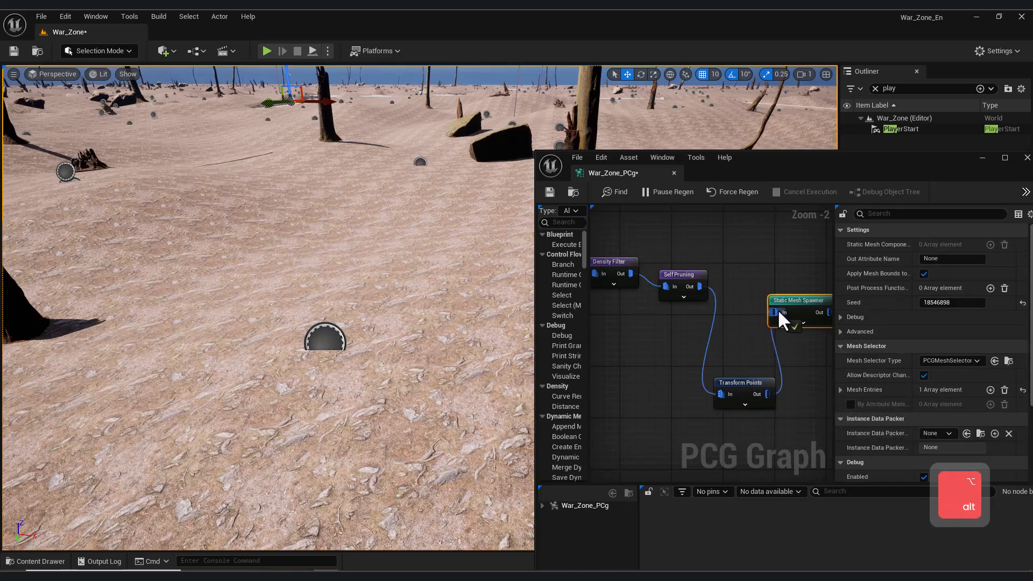
# Adjust the Lower Bound of the grass branch's Density Filter.
pyautogui.moveTo(613, 261); pyautogui.dragTo(665, 275, button='right')
pyautogui.click(666, 276)
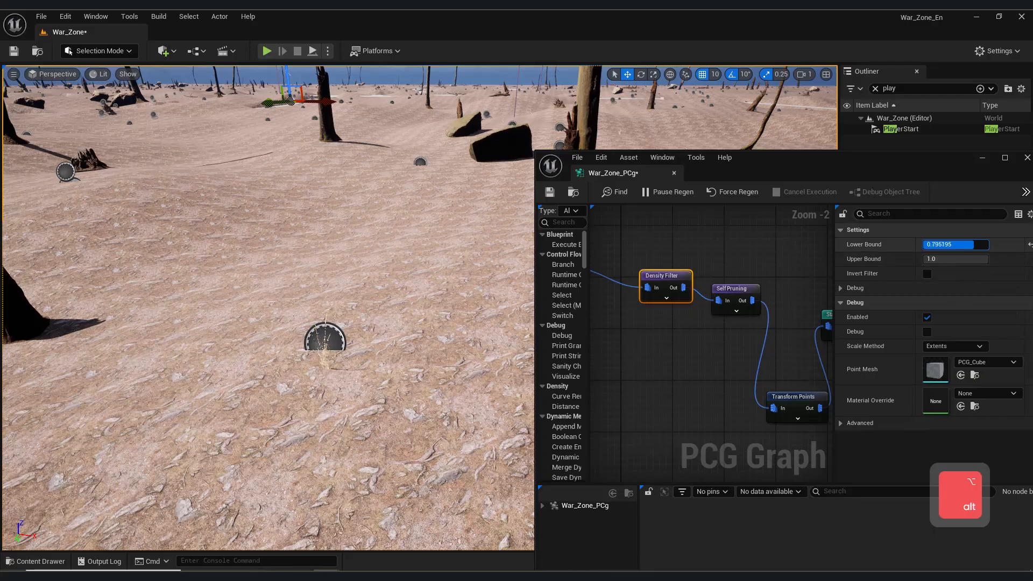
pyautogui.press('s')
pyautogui.moveTo(414, 352); pyautogui.dragTo(418, 353, button='right')
# Examine the grass scatter in the level, toggling debug display on the Transform Points and Static Mesh Spawner nodes.
pyautogui.moveTo(702, 412); pyautogui.dragTo(626, 383, button='right')
pyautogui.click(731, 371)
pyautogui.press('d')
pyautogui.press('d')
pyautogui.press('w')
pyautogui.moveTo(399, 354); pyautogui.dragTo(399, 349, button='right')
pyautogui.press('a')
pyautogui.moveTo(812, 329); pyautogui.dragTo(795, 324, button='right')
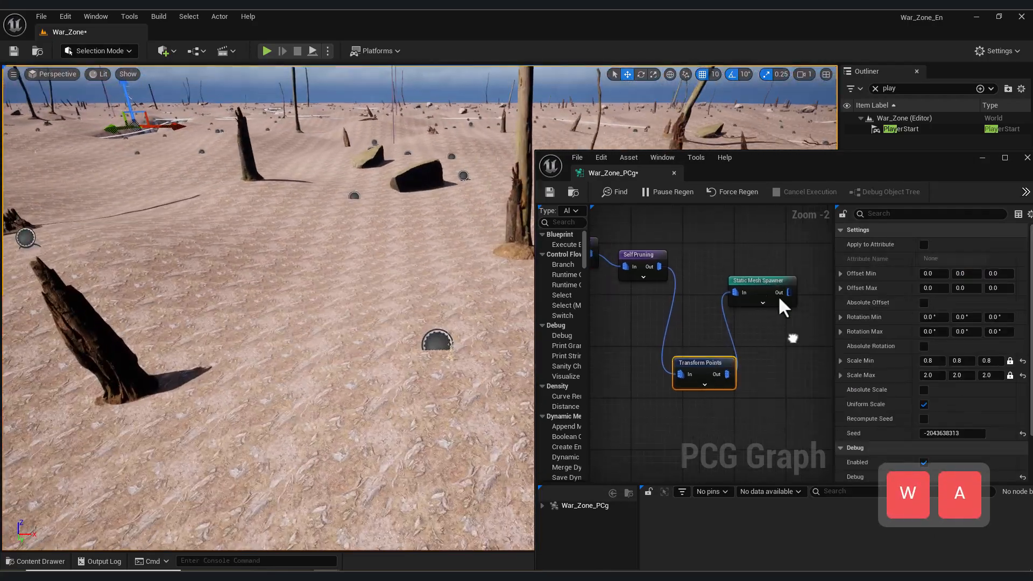
pyautogui.click(776, 285)
pyautogui.press('s')
pyautogui.moveTo(400, 350); pyautogui.dragTo(357, 338, button='right')
pyautogui.press('w')
pyautogui.press('e')
pyautogui.press('a')
pyautogui.press('w')
pyautogui.moveTo(456, 362)
pyautogui.mouseDown(button='right')
pyautogui.moveTo(473, 315)
pyautogui.moveTo(492, 329)
pyautogui.mouseUp(button='right')
pyautogui.click(770, 280)
pyautogui.press('d')
pyautogui.press('d')
# Show the scaled grass points with Transform Points debug display and examine the ground near the trench.
pyautogui.click(706, 368)
pyautogui.press('d')
pyautogui.press('w')
pyautogui.click(711, 366)
pyautogui.press('d')
pyautogui.press('w')
pyautogui.press('a')
pyautogui.press('w')
pyautogui.press('s')
# Add a second mesh entry to the Static Mesh Spawner and assign an S_Thatching_Grass mesh from the Thatching_Grass_uddmcgbia folder.
pyautogui.click(760, 277)
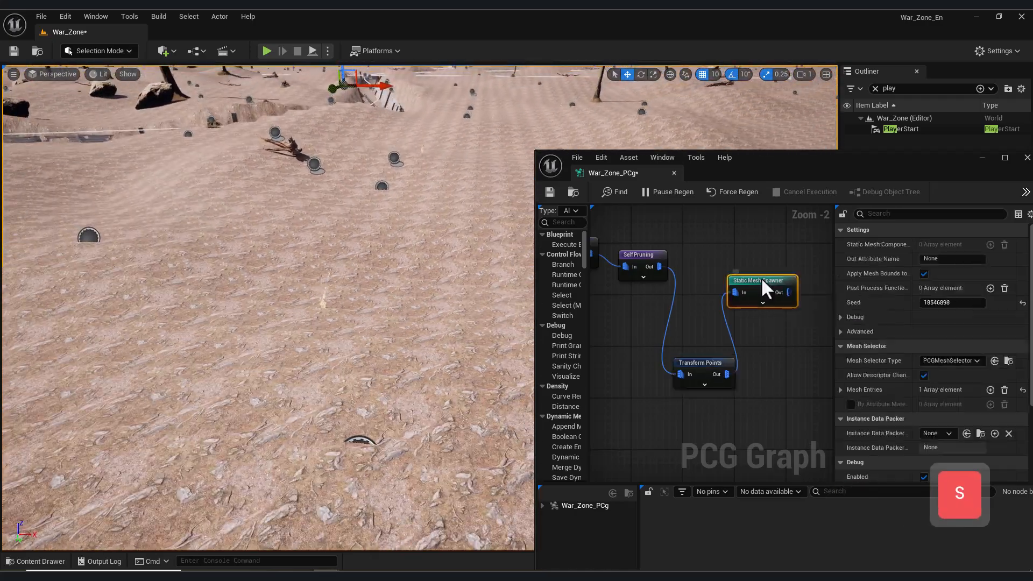
pyautogui.click(990, 389)
pyautogui.click(850, 419)
pyautogui.click(858, 435)
pyautogui.scroll(-3, 873, 414)
pyautogui.scroll(-1, 874, 410)
pyautogui.click(38, 561)
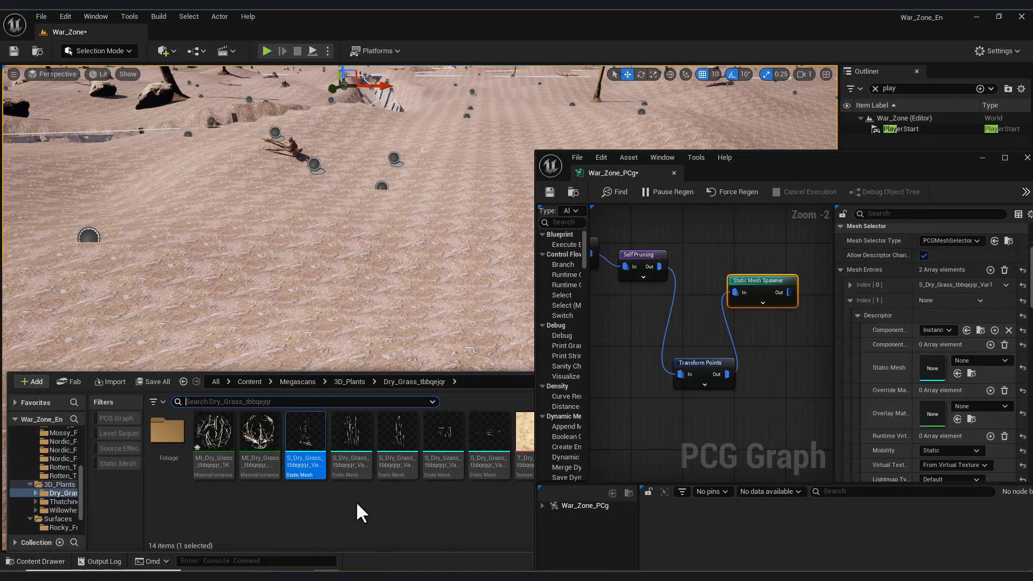
pyautogui.click(60, 502)
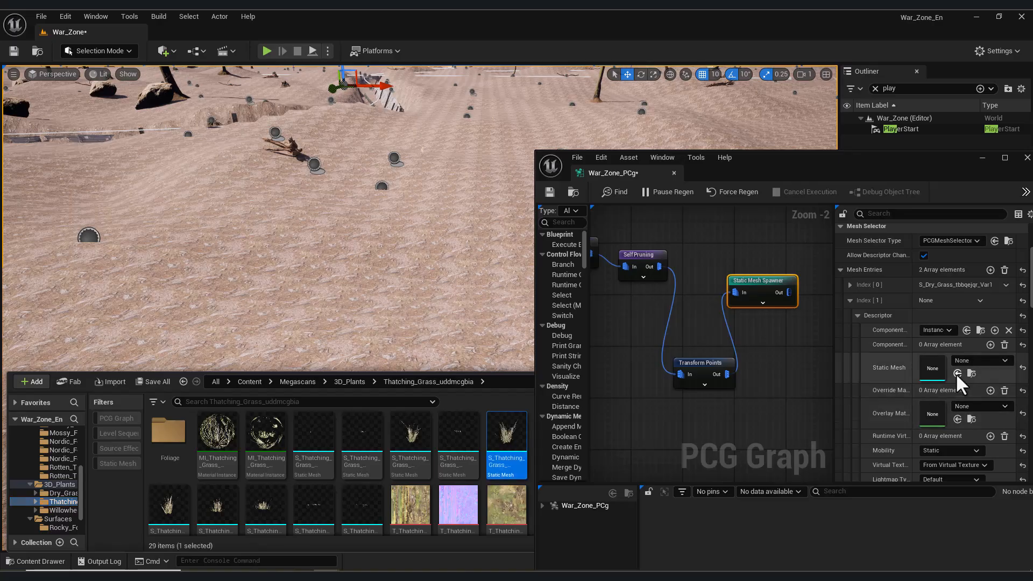
pyautogui.click(957, 373)
# Set the Density Filter's Lower Bound to about 0.48 and turn on its debug display.
pyautogui.moveTo(657, 306); pyautogui.dragTo(749, 311, button='right')
pyautogui.click(741, 304)
pyautogui.moveTo(953, 245); pyautogui.dragTo(949, 245)
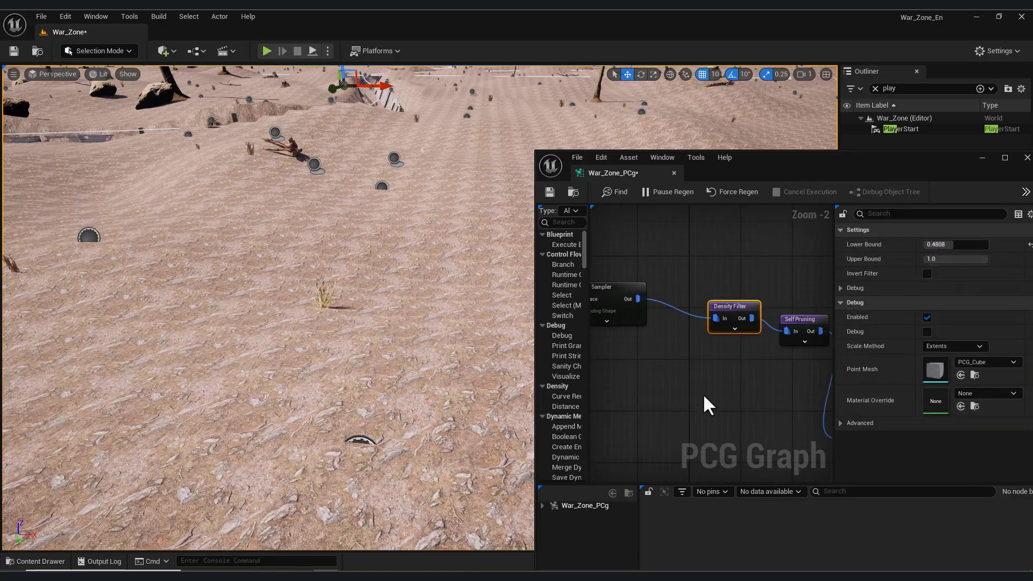
pyautogui.moveTo(667, 407); pyautogui.dragTo(583, 406, button='right')
pyautogui.press('d')
pyautogui.press('s')
pyautogui.moveTo(311, 328); pyautogui.dragTo(309, 294, button='right')
# Set the grass Surface Sampler's Point Extents to 50 on all three axes.
pyautogui.moveTo(657, 377); pyautogui.dragTo(821, 399, button='right')
pyautogui.click(691, 323)
pyautogui.write('50')
pyautogui.press('Return')
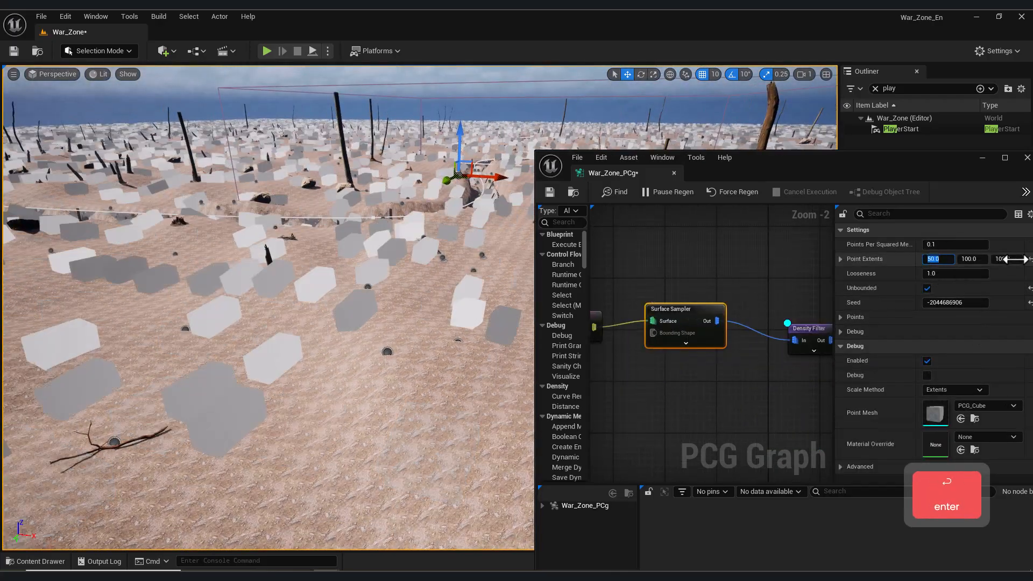
pyautogui.write('50')
pyautogui.press('Return')
pyautogui.write('50')
pyautogui.press('Return')
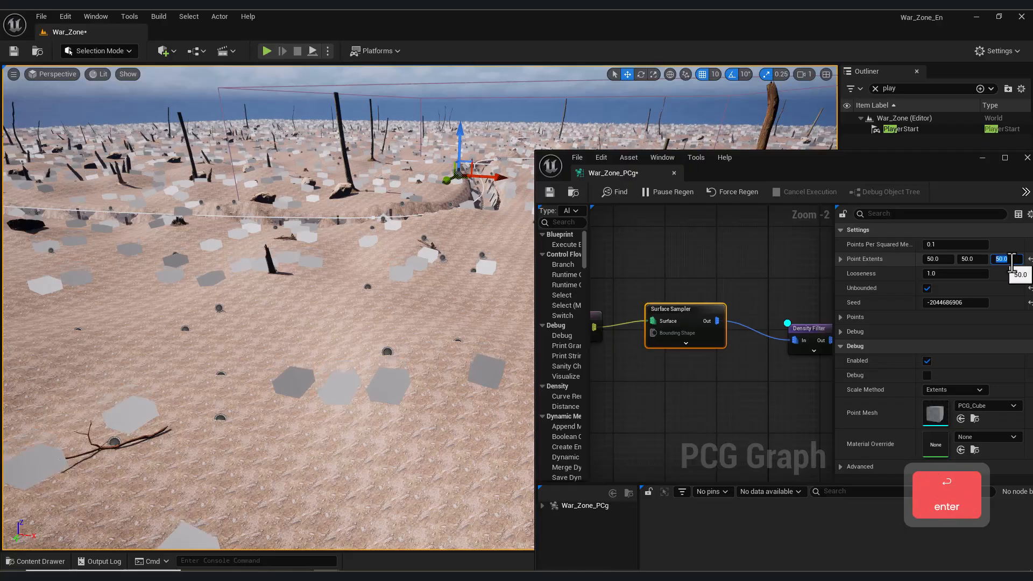
# Increase the Surface Sampler's Points Per Squared Meter to about 2.07 and inspect the point coverage.
pyautogui.moveTo(938, 244); pyautogui.dragTo(933, 244)
pyautogui.moveTo(508, 344)
pyautogui.mouseDown(button='right')
pyautogui.moveTo(473, 325)
pyautogui.moveTo(508, 344)
pyautogui.mouseUp(button='right')
pyautogui.press('w')
pyautogui.press('s')
pyautogui.moveTo(690, 305); pyautogui.dragTo(653, 262, button='right')
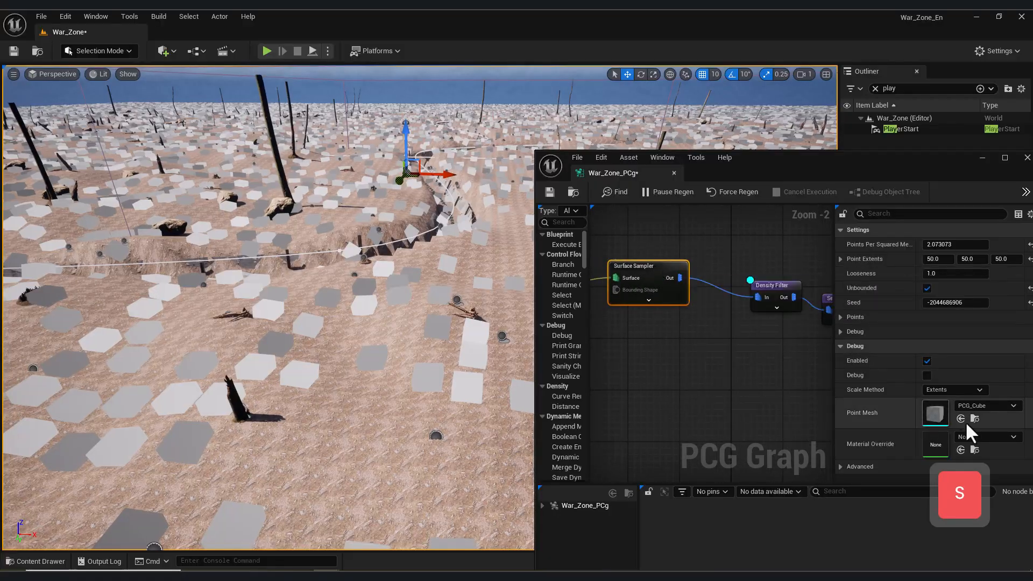
# Turn off the grass Density Filter's debug display and inspect the grass scattered around the trench.
pyautogui.click(927, 287)
pyautogui.press('w')
pyautogui.moveTo(404, 296); pyautogui.dragTo(376, 280, button='right')
pyautogui.press('a')
pyautogui.click(767, 286)
pyautogui.press('d')
pyautogui.press('w')
pyautogui.moveTo(306, 316); pyautogui.dragTo(288, 290, button='right')
pyautogui.press('a')
pyautogui.press('d')
pyautogui.press('w')
pyautogui.press('w')
pyautogui.press('d')
# Set the Z component of Rotation Min on the grass Transform Points node to -63 and inspect the grass up close.
pyautogui.moveTo(809, 371); pyautogui.dragTo(583, 290, button='right')
pyautogui.click(678, 326)
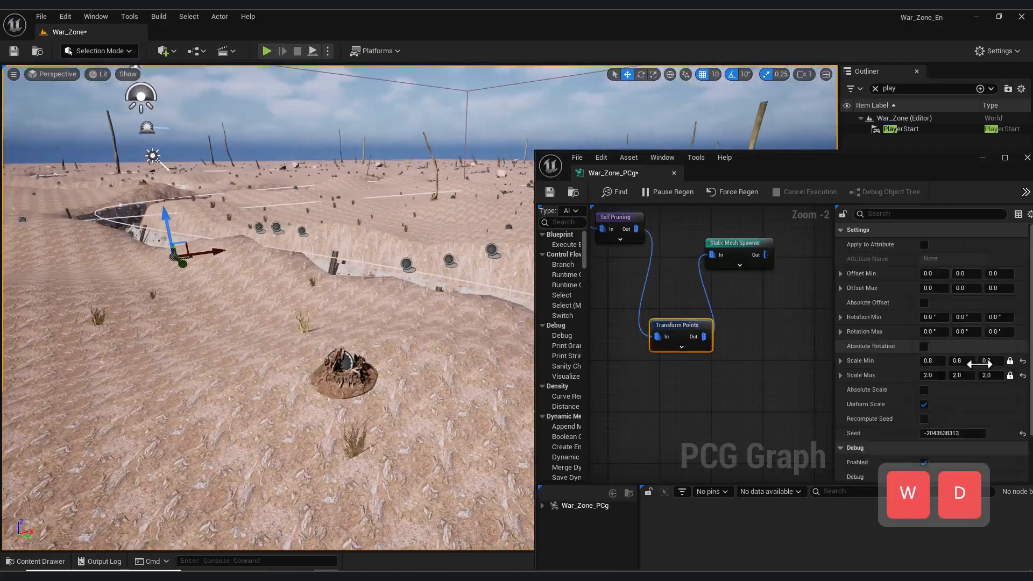
pyautogui.click(997, 316)
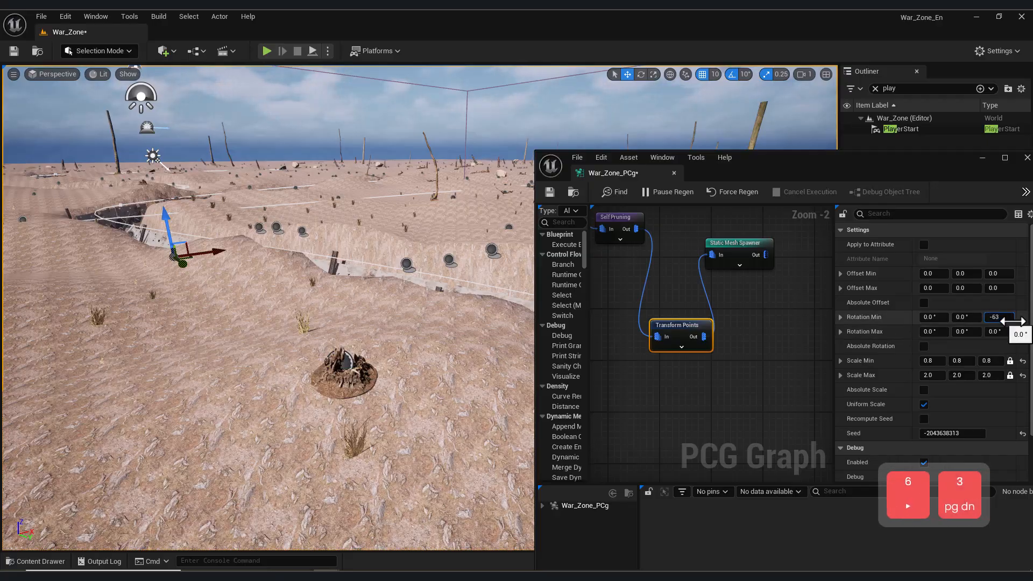
pyautogui.press('s')
pyautogui.moveTo(419, 328); pyautogui.dragTo(400, 337, button='right')
pyautogui.press('w')
pyautogui.press('s')
pyautogui.press('s')
pyautogui.press('w')
# Set the grass Density Filter's Lower Bound to about 0.30 and inspect the grass coverage on the terrain.
pyautogui.moveTo(688, 306); pyautogui.dragTo(839, 382, button='right')
pyautogui.click(695, 278)
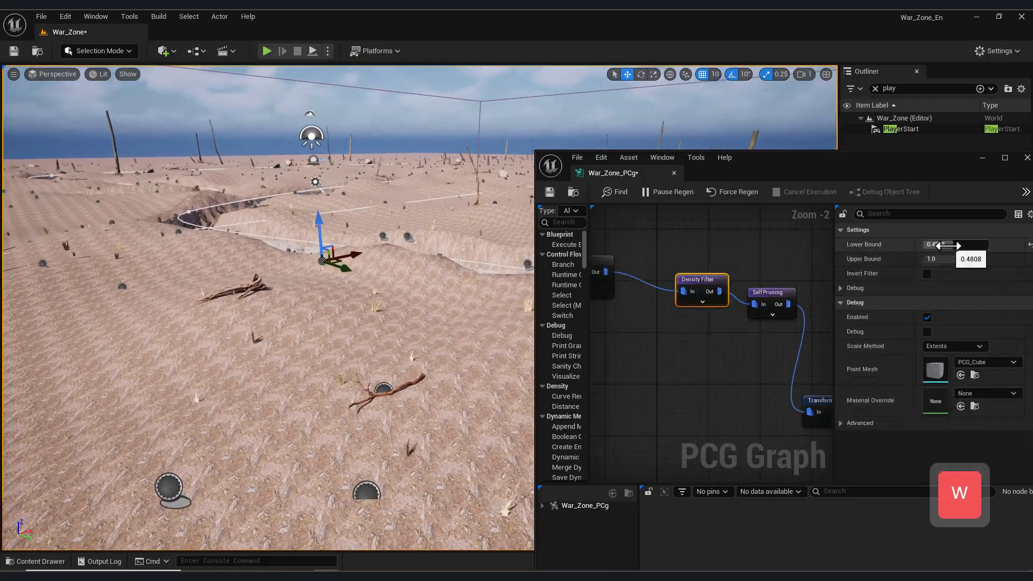
pyautogui.press('d')
pyautogui.press('d')
pyautogui.moveTo(773, 294); pyautogui.dragTo(753, 282, button='right')
pyautogui.click(753, 281)
pyautogui.press('d')
pyautogui.press('d')
pyautogui.click(691, 271)
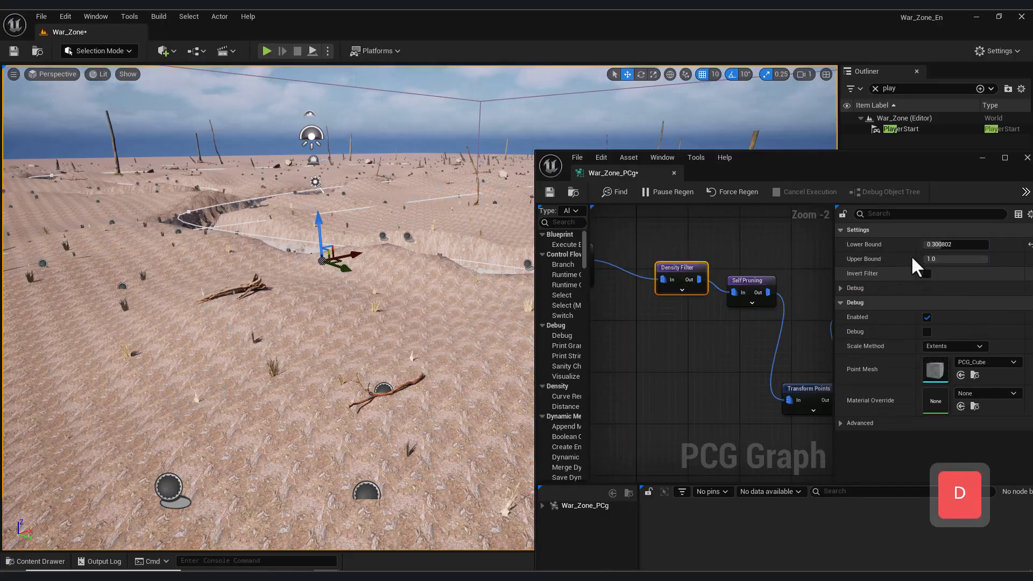
pyautogui.press('w')
pyautogui.moveTo(457, 333); pyautogui.dragTo(392, 314, button='right')
pyautogui.press('s')
pyautogui.press('a')
# Open the descriptor of the first mesh entry in the grass Static Mesh Spawner.
pyautogui.moveTo(758, 393); pyautogui.dragTo(610, 348, button='right')
pyautogui.click(735, 277)
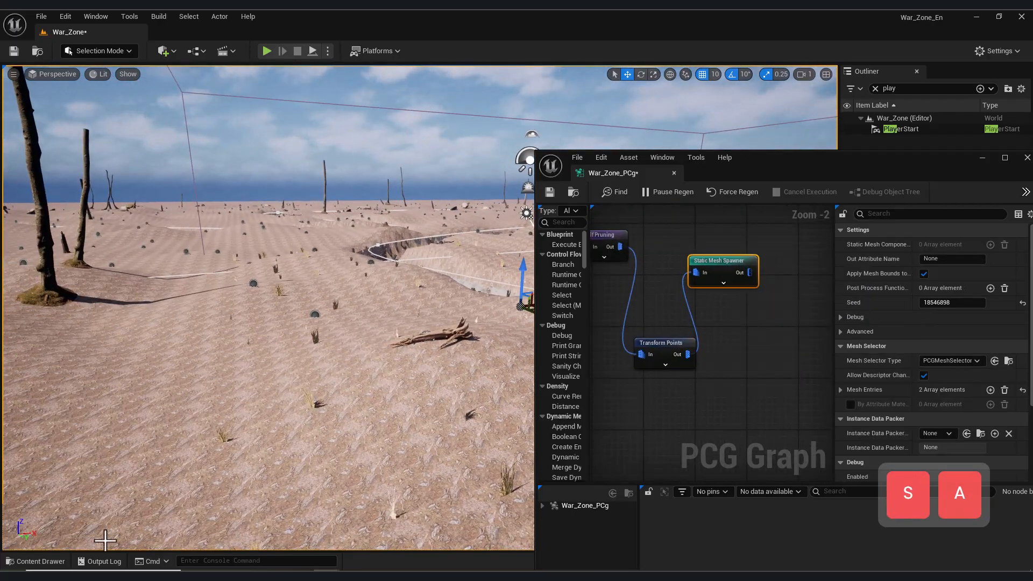
pyautogui.hotkey('ctrl', 'space')
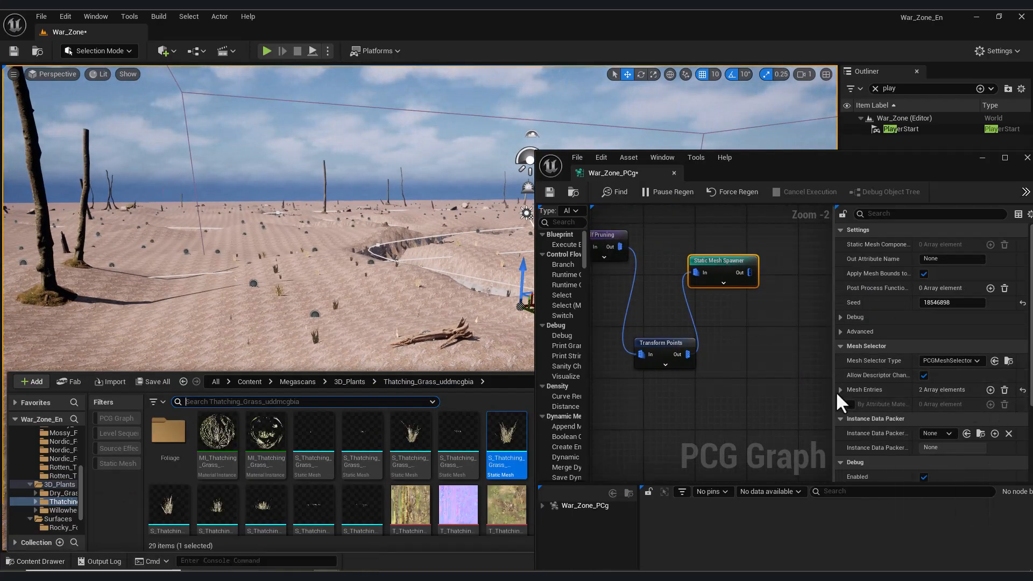
pyautogui.click(840, 390)
pyautogui.click(856, 405)
pyautogui.scroll(-2, 934, 440)
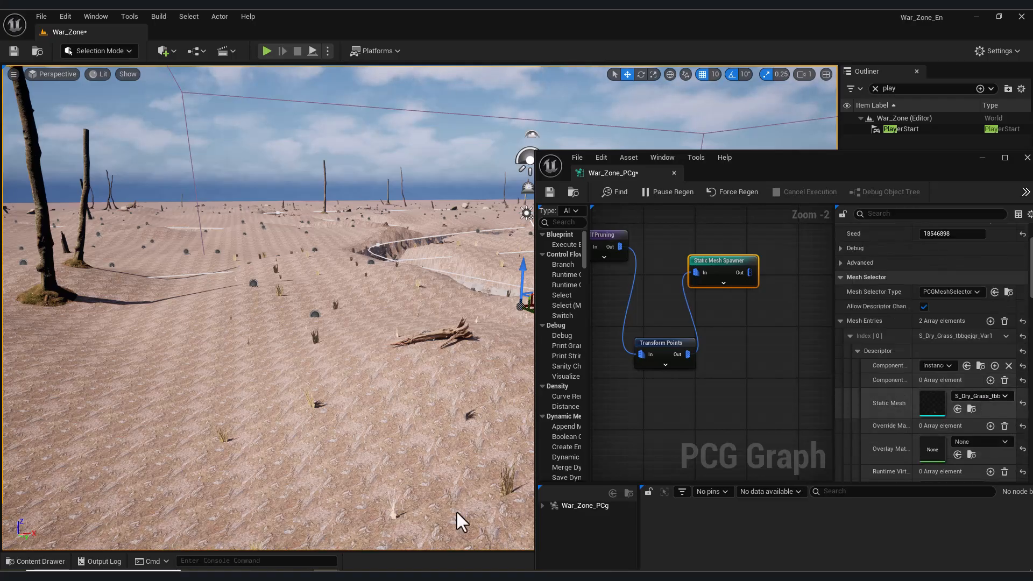
# Replace the first mesh entry's dry grass with another S_Thatching_Grass mesh from the Thatching_Grass_uddmcgbia folder and inspect the result.
pyautogui.click(58, 563)
pyautogui.moveTo(783, 160); pyautogui.dragTo(596, 489)
pyautogui.click(844, 434)
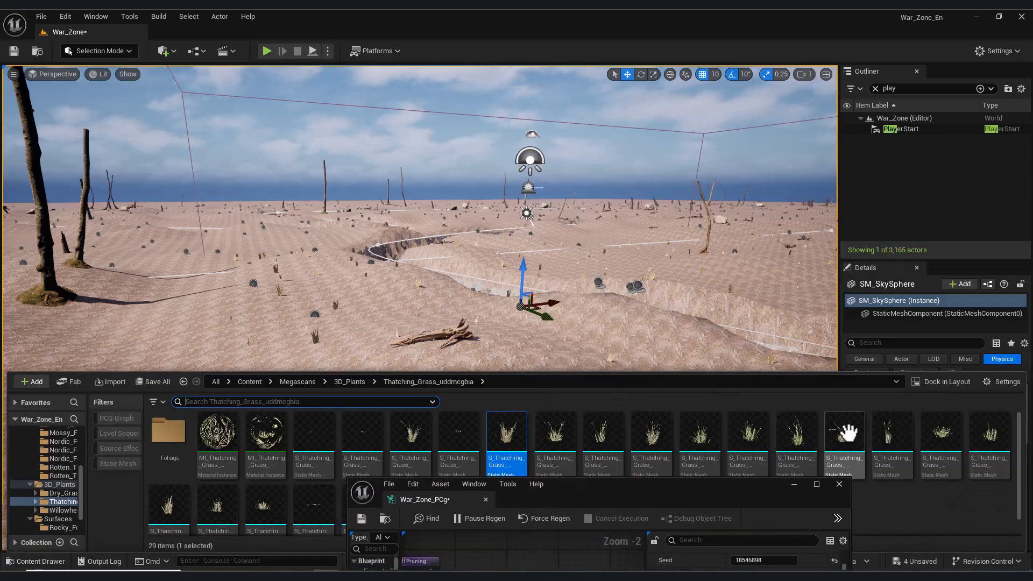
pyautogui.moveTo(753, 489); pyautogui.dragTo(619, 272)
pyautogui.click(634, 520)
pyautogui.moveTo(766, 430); pyautogui.dragTo(645, 429, button='right')
pyautogui.press('w')
pyautogui.press('s')
pyautogui.press('d')
pyautogui.press('w')
pyautogui.press('a')
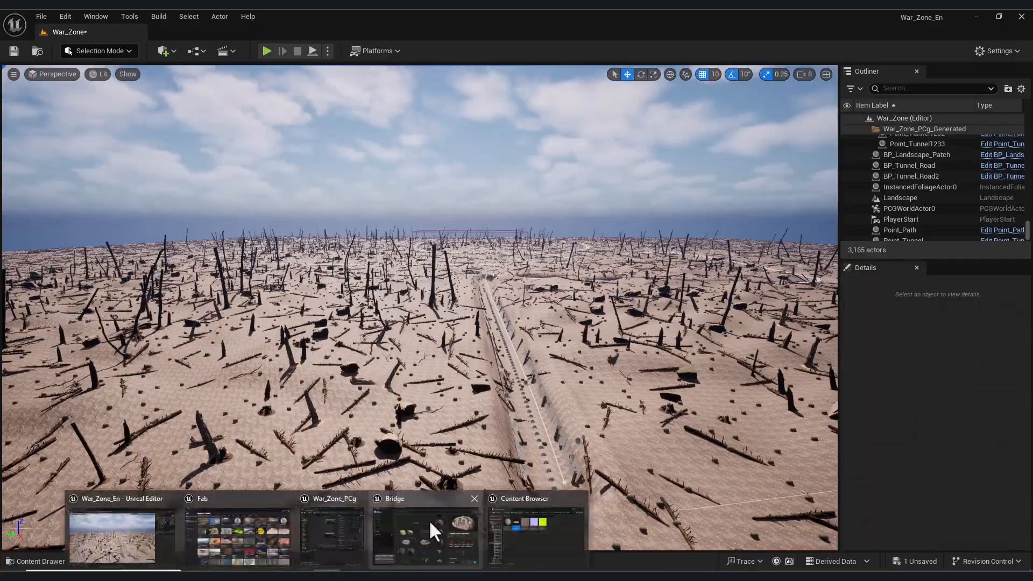
# Place the Gigantic Sandstone Terrain mesh in the level and move it to the edge of the landscape.
pyautogui.click(428, 520)
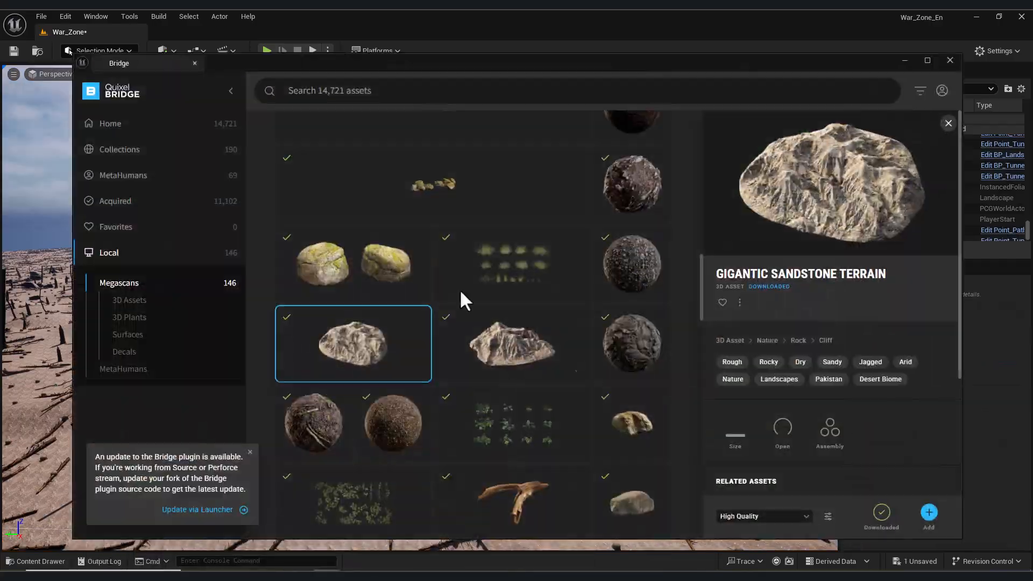
pyautogui.click(906, 60)
pyautogui.click(34, 564)
pyautogui.moveTo(296, 428); pyautogui.dragTo(180, 262)
pyautogui.press('s')
pyautogui.moveTo(181, 261); pyautogui.dragTo(189, 277, button='right')
pyautogui.moveTo(200, 305); pyautogui.dragTo(79, 302)
pyautogui.press('d')
pyautogui.moveTo(79, 303); pyautogui.dragTo(49, 299, button='right')
# Duplicate the sandstone cliff, then rotate and move the copy to extend the mountain range along the landscape's edge.
pyautogui.moveTo(394, 275); pyautogui.dragTo(341, 284)
pyautogui.press('e')
pyautogui.press('w')
pyautogui.moveTo(349, 291); pyautogui.dragTo(317, 269, button='right')
pyautogui.press('w')
pyautogui.moveTo(312, 250); pyautogui.dragTo(360, 239)
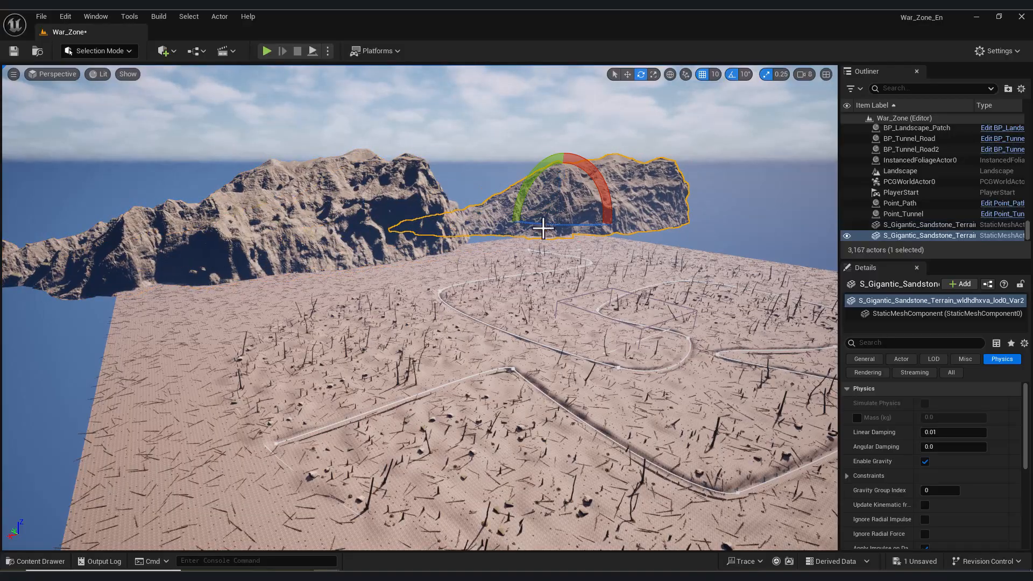
pyautogui.moveTo(540, 231); pyautogui.dragTo(634, 228)
pyautogui.press('a')
pyautogui.moveTo(369, 215); pyautogui.dragTo(457, 231, button='right')
pyautogui.press('w')
pyautogui.moveTo(223, 198); pyautogui.dragTo(220, 197)
# Add the vfgjfag variant of the Gigantic Sandstone Terrain and position it along the landscape's far edge beside the existing cliffs.
pyautogui.click(121, 475)
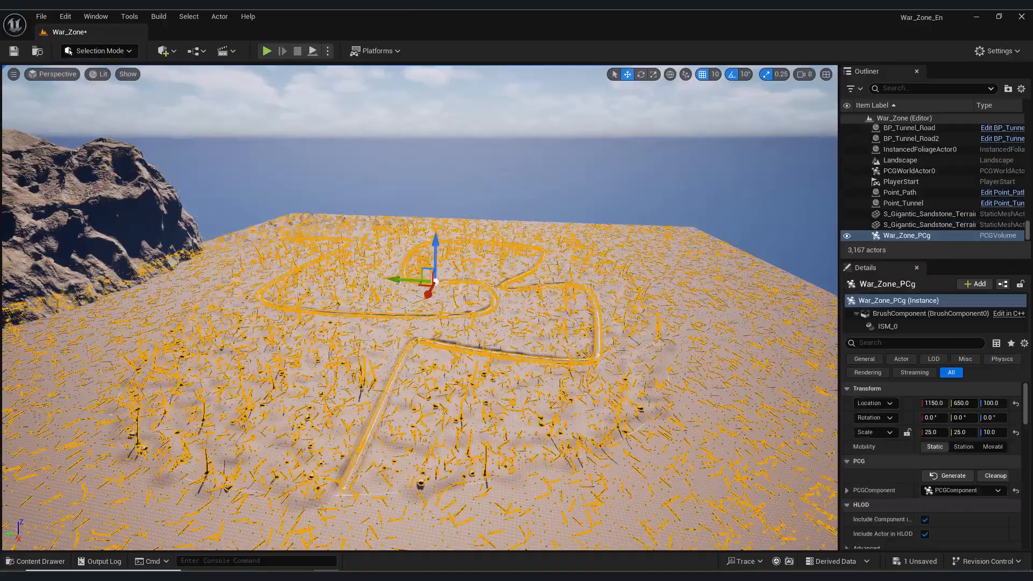
pyautogui.hotkey('ctrl', 'space')
pyautogui.moveTo(459, 300); pyautogui.dragTo(506, 231)
pyautogui.press('s')
pyautogui.moveTo(505, 231); pyautogui.dragTo(450, 212, button='right')
pyautogui.moveTo(449, 212); pyautogui.dragTo(628, 140)
pyautogui.press('e')
pyautogui.press('w')
pyautogui.moveTo(533, 211)
pyautogui.mouseDown(button='right')
pyautogui.moveTo(541, 178)
pyautogui.moveTo(533, 210)
pyautogui.mouseUp(button='right')
pyautogui.press('w')
pyautogui.moveTo(533, 210); pyautogui.dragTo(599, 239)
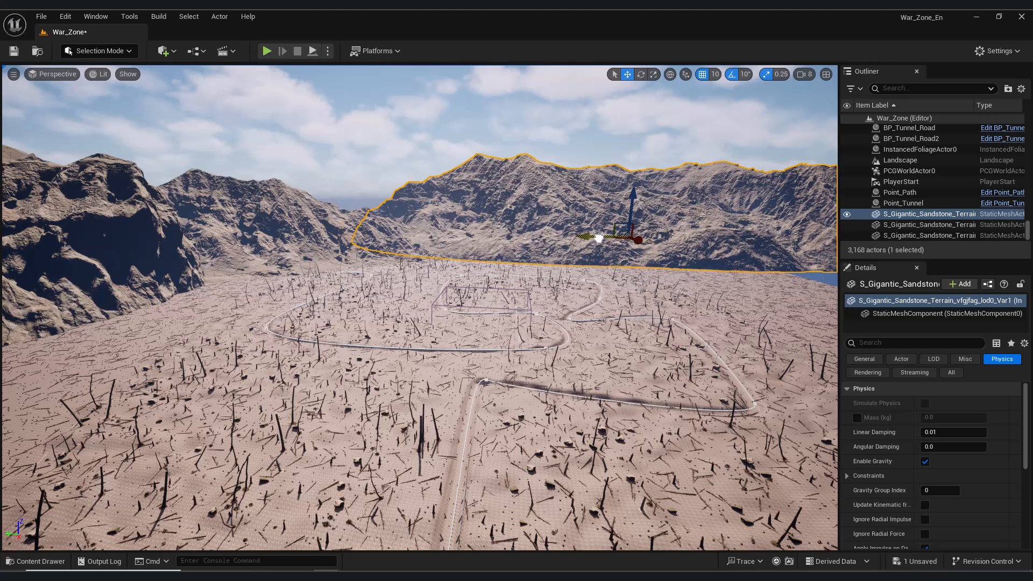
# Adjust the placement of the duplicated wldhdhxva cliff in the gap between its neighbouring mountains.
pyautogui.click(307, 258)
pyautogui.press('e')
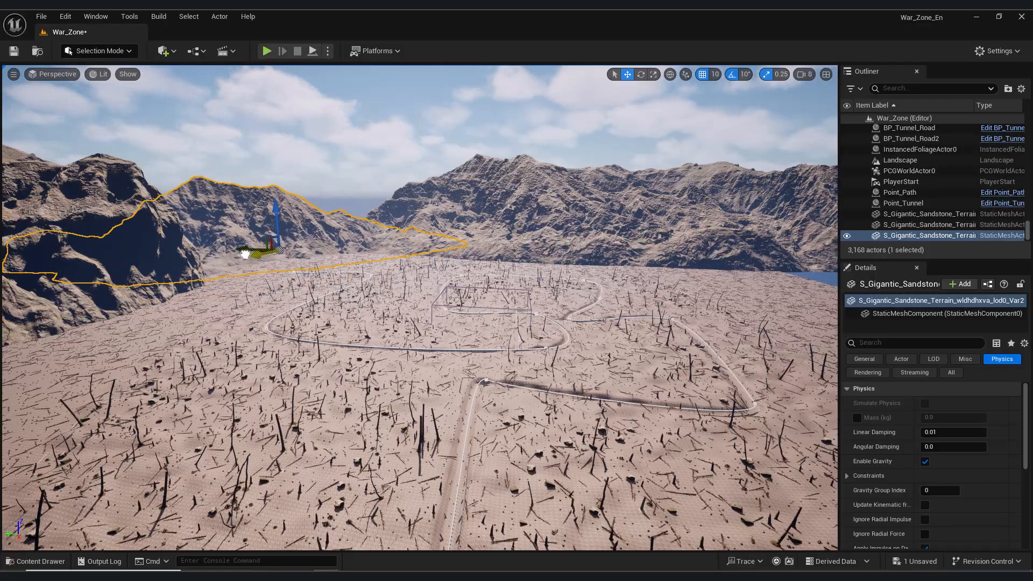
pyautogui.click(462, 137)
pyautogui.moveTo(463, 137); pyautogui.dragTo(530, 153, button='right')
# Duplicate the vfgjfag sandstone cliff and move the copy along the next side of the landscape.
pyautogui.click(452, 194)
pyautogui.moveTo(420, 227); pyautogui.dragTo(543, 257)
pyautogui.press('e')
pyautogui.moveTo(544, 257); pyautogui.dragTo(537, 266, button='right')
pyautogui.press('w')
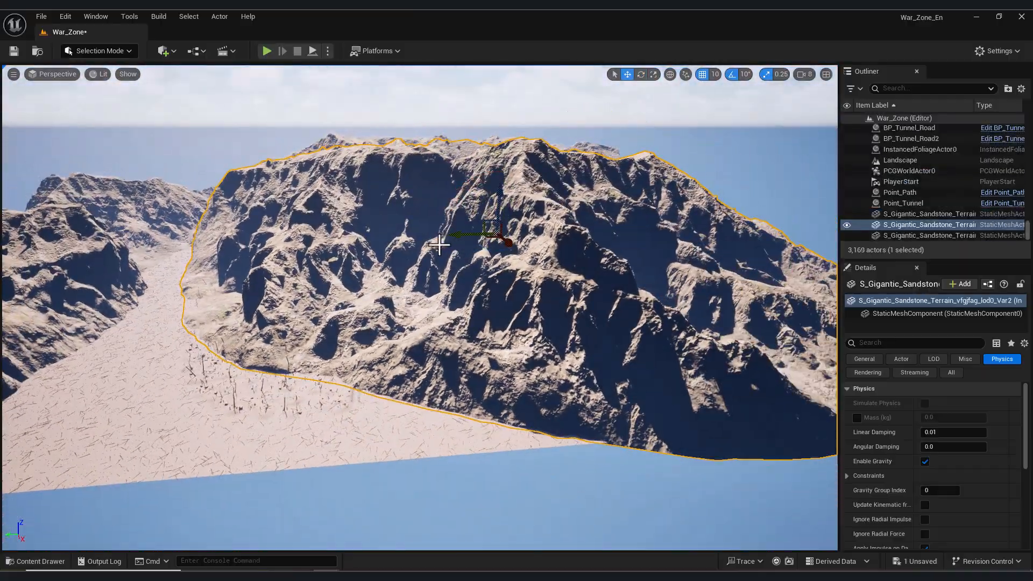
pyautogui.moveTo(487, 235); pyautogui.dragTo(642, 232)
# Rotate the copied vfgjfag cliff and shift it against the landscape's border.
pyautogui.press('e')
pyautogui.moveTo(643, 232); pyautogui.dragTo(636, 252, button='right')
pyautogui.moveTo(580, 147); pyautogui.dragTo(610, 257)
pyautogui.press('w')
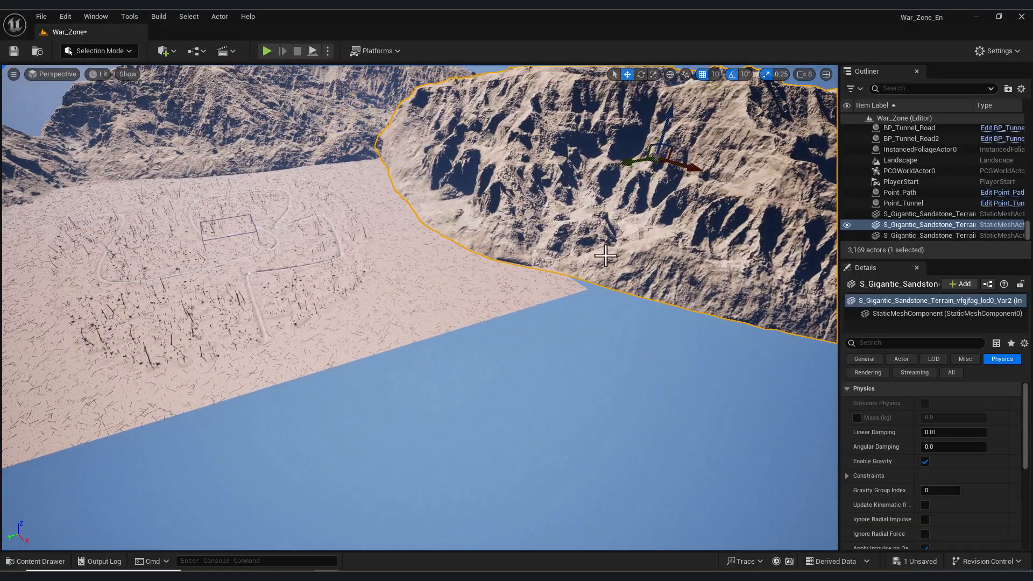
pyautogui.moveTo(620, 160); pyautogui.dragTo(613, 162)
pyautogui.moveTo(586, 226); pyautogui.dragTo(637, 228, button='right')
pyautogui.click(585, 226)
pyautogui.press('e')
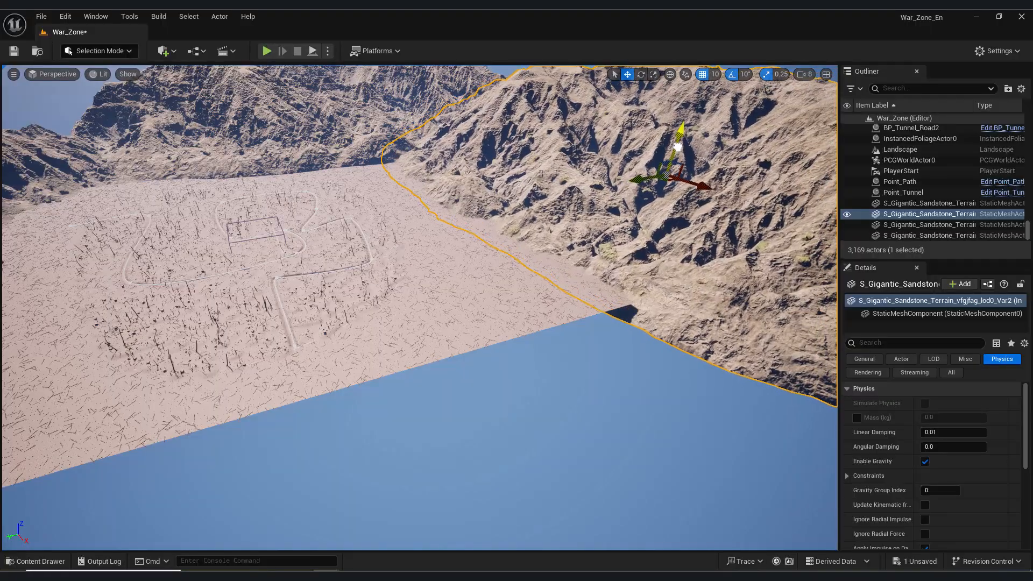
# Fine-tune the copied cliff's rotation and position beside the landscape's open corner, and deselect it.
pyautogui.press('w')
pyautogui.moveTo(797, 226); pyautogui.dragTo(890, 225, button='right')
pyautogui.press('s')
pyautogui.press('e')
pyautogui.moveTo(681, 304); pyautogui.dragTo(699, 317)
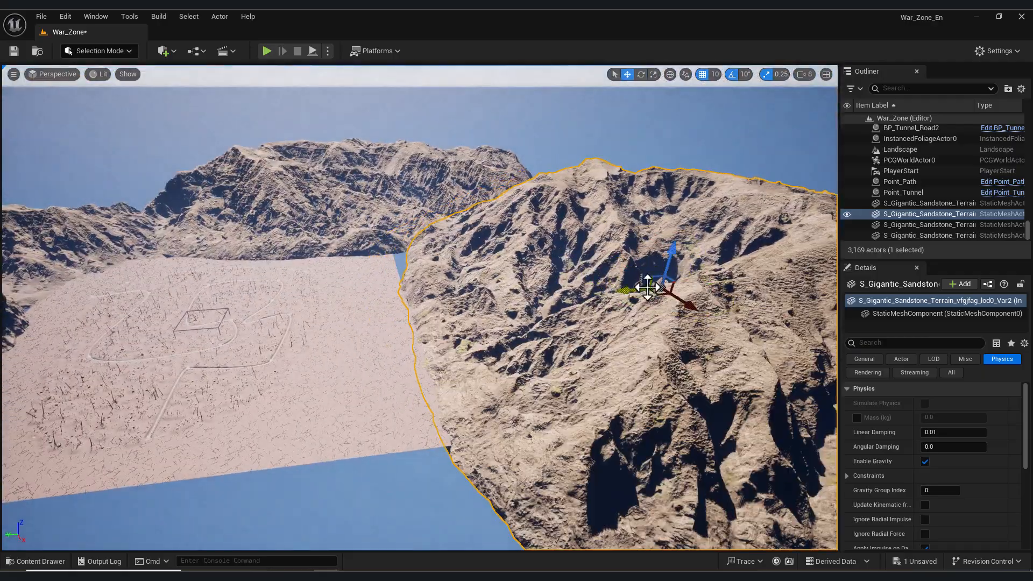
pyautogui.moveTo(646, 295); pyautogui.dragTo(604, 291)
pyautogui.click(369, 310)
pyautogui.press('w')
pyautogui.moveTo(368, 309); pyautogui.dragTo(291, 260, button='right')
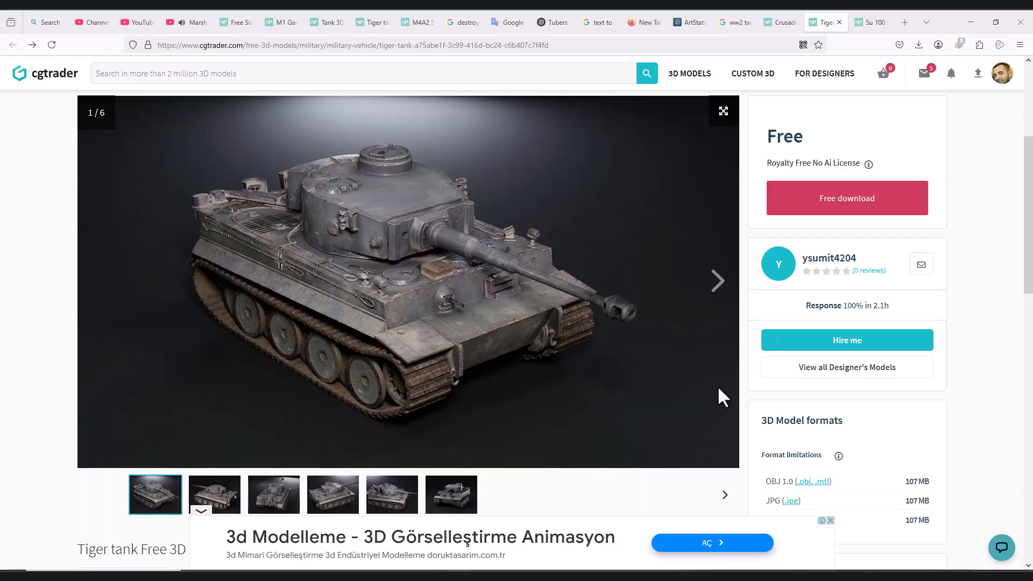
# Switch to the browser and examine the preview images of the free Tiger tank model on CGTrader.
pyautogui.scroll(-2, 254, 473)
pyautogui.click(267, 454)
pyautogui.scroll(5, 597, 463)
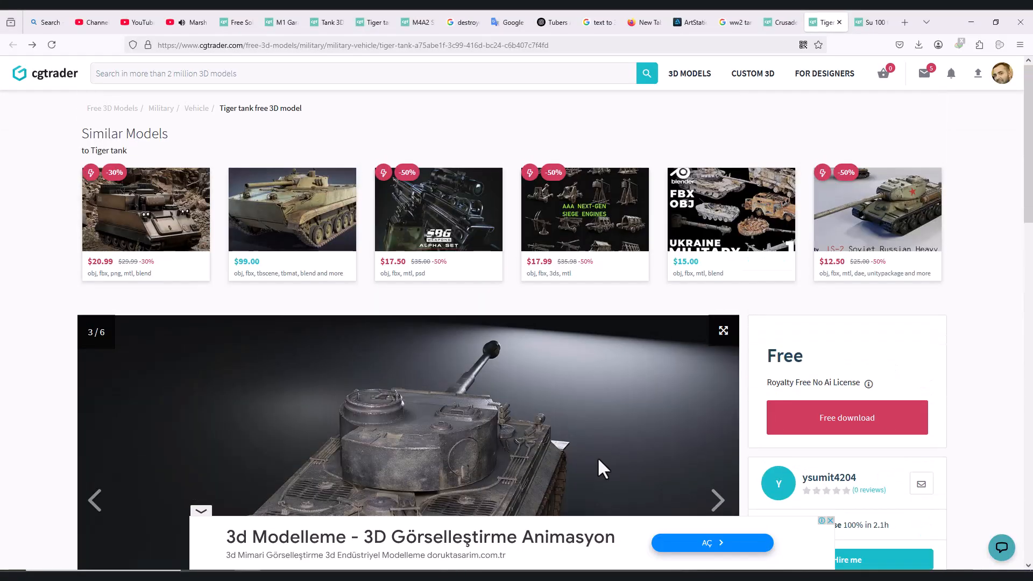
pyautogui.scroll(-2, 599, 461)
pyautogui.scroll(-3, 461, 369)
pyautogui.scroll(2, 465, 375)
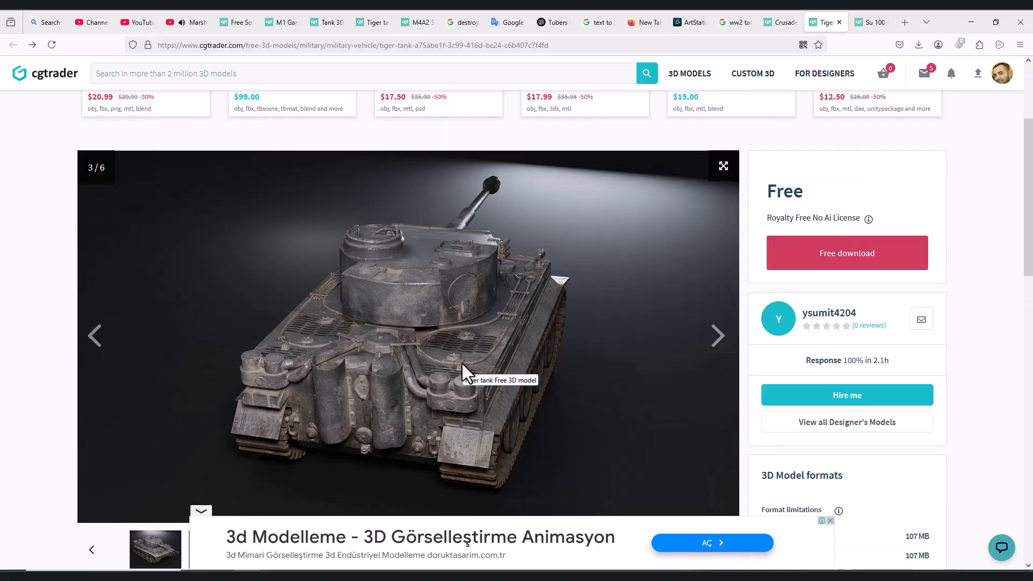
pyautogui.scroll(-5, 463, 369)
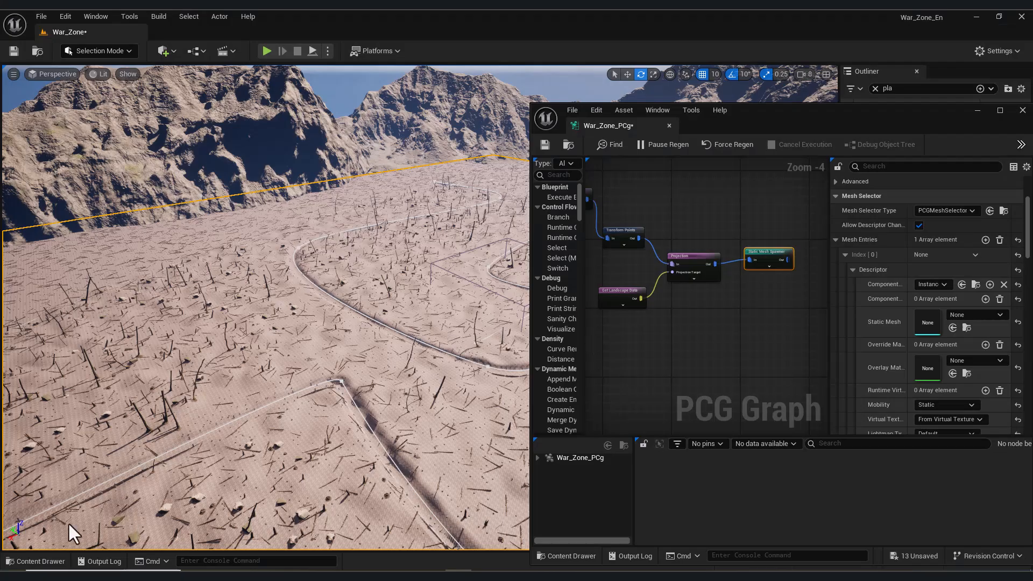
# Assign the Tank mesh to the first entry of the new Static Mesh Spawner.
pyautogui.click(42, 560)
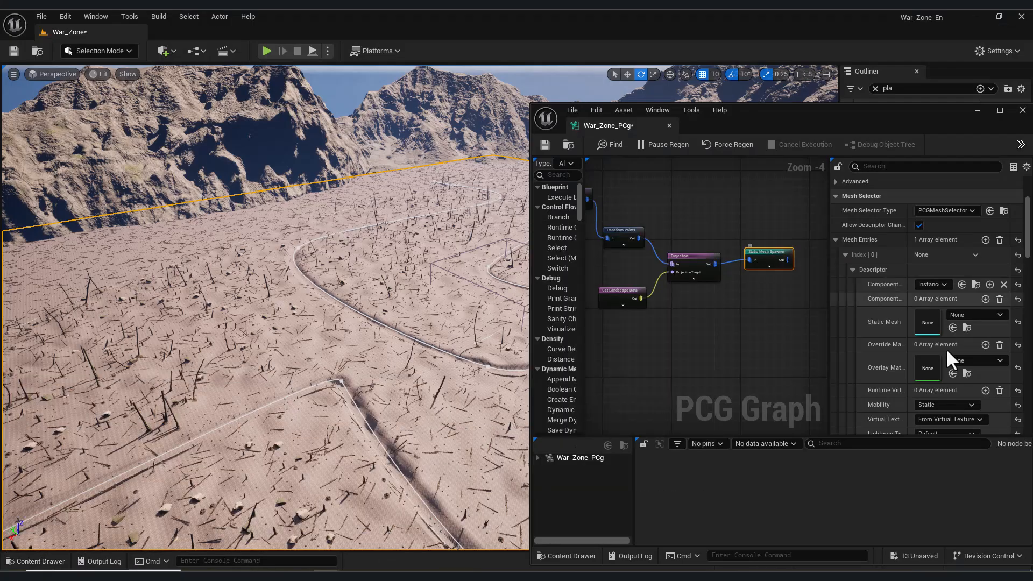
pyautogui.click(952, 329)
pyautogui.press('w')
pyautogui.moveTo(323, 302)
pyautogui.mouseDown(button='right')
pyautogui.moveTo(323, 323)
pyautogui.moveTo(323, 301)
pyautogui.mouseUp(button='right')
# Set the Lower Bound of the tank branch's Density Filter to 0.9968 and inspect the landscape.
pyautogui.moveTo(632, 265); pyautogui.dragTo(644, 286, button='right')
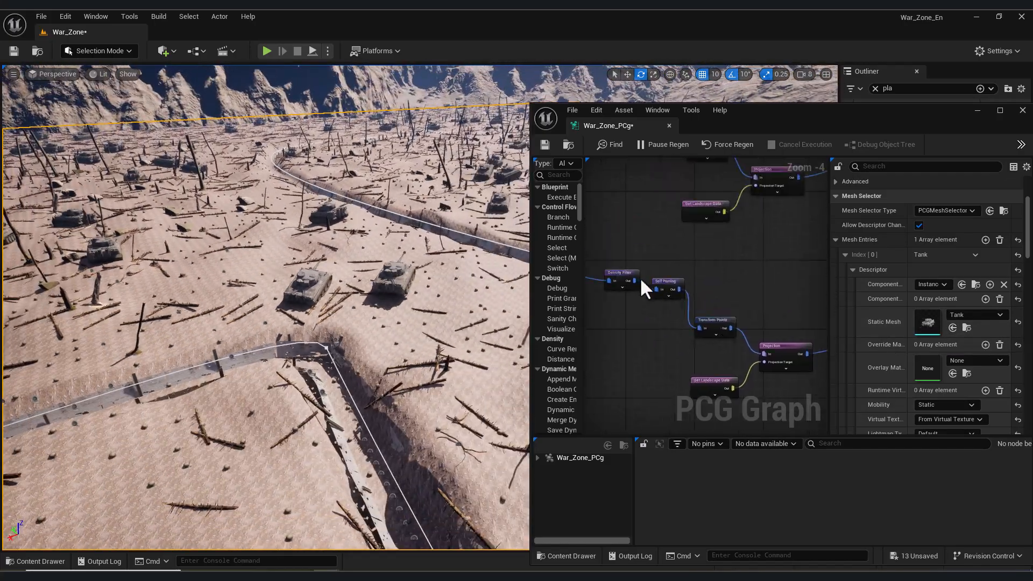
pyautogui.click(624, 274)
pyautogui.moveTo(431, 302); pyautogui.dragTo(441, 262, button='right')
pyautogui.press('w')
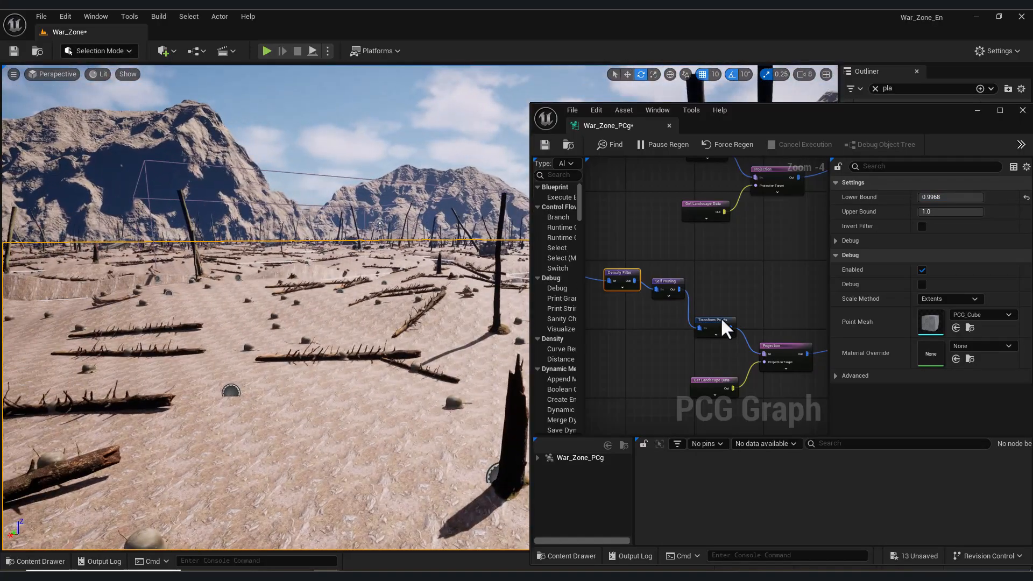
# Set Scale Min and Scale Max of the tank branch's Transform Points node to 2.0 and view a tank up close.
pyautogui.click(721, 321)
pyautogui.write('2')
pyautogui.press('Return')
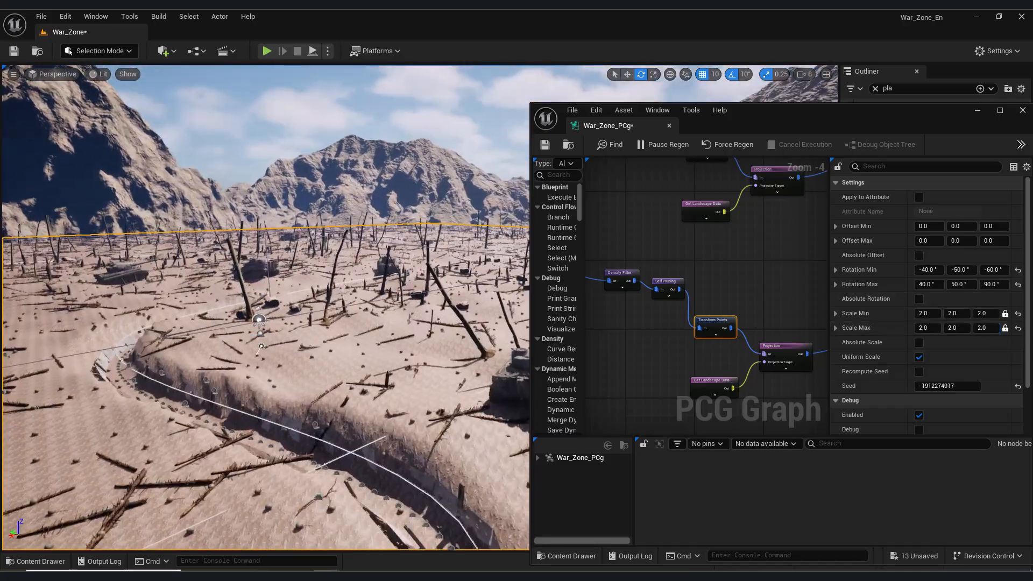
pyautogui.moveTo(323, 279); pyautogui.dragTo(355, 290, button='right')
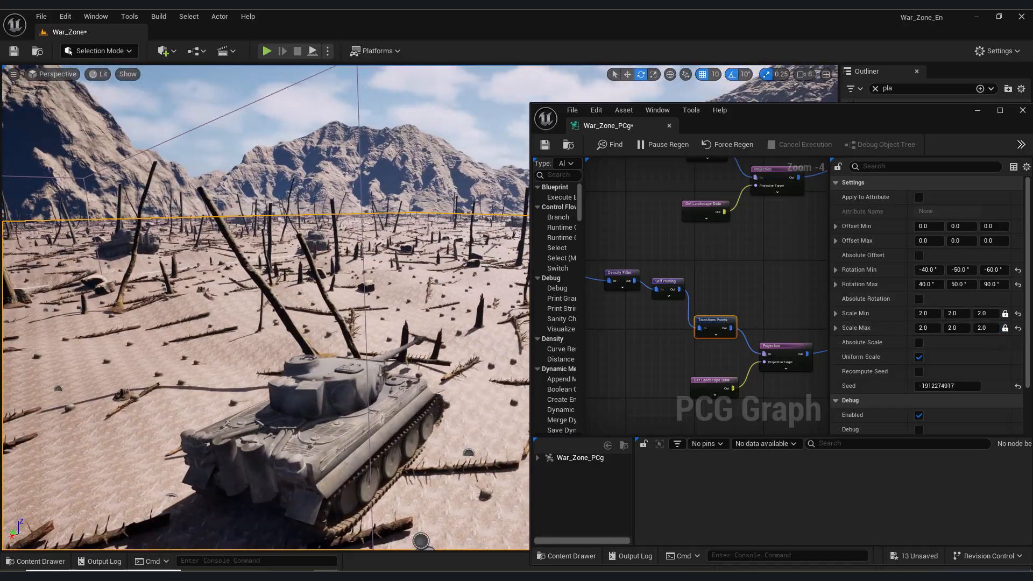
# Play-test the level, running the character among the tanks and debris to judge their scale, and stop the session.
pyautogui.click(266, 50)
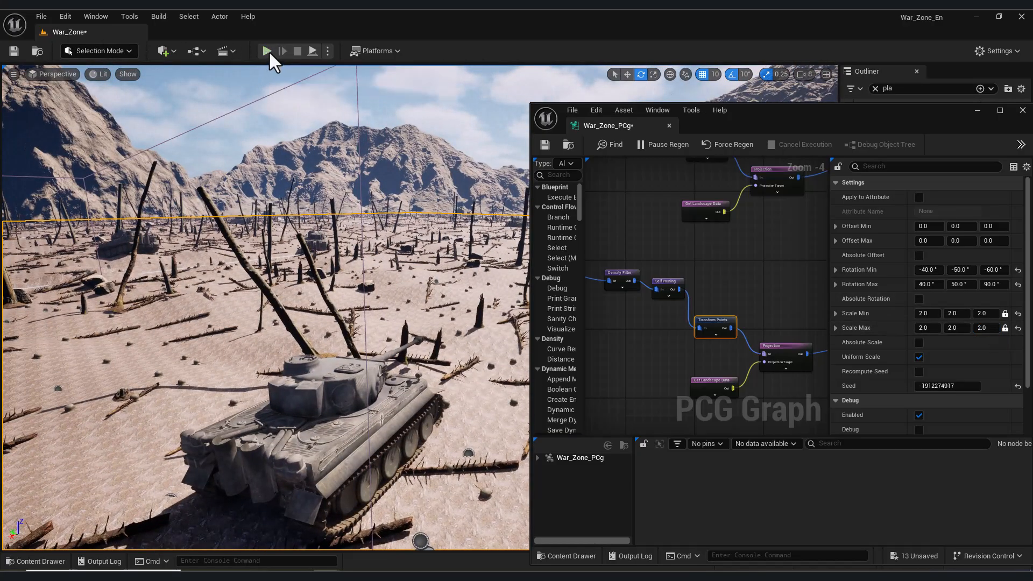
pyautogui.press('Escape')
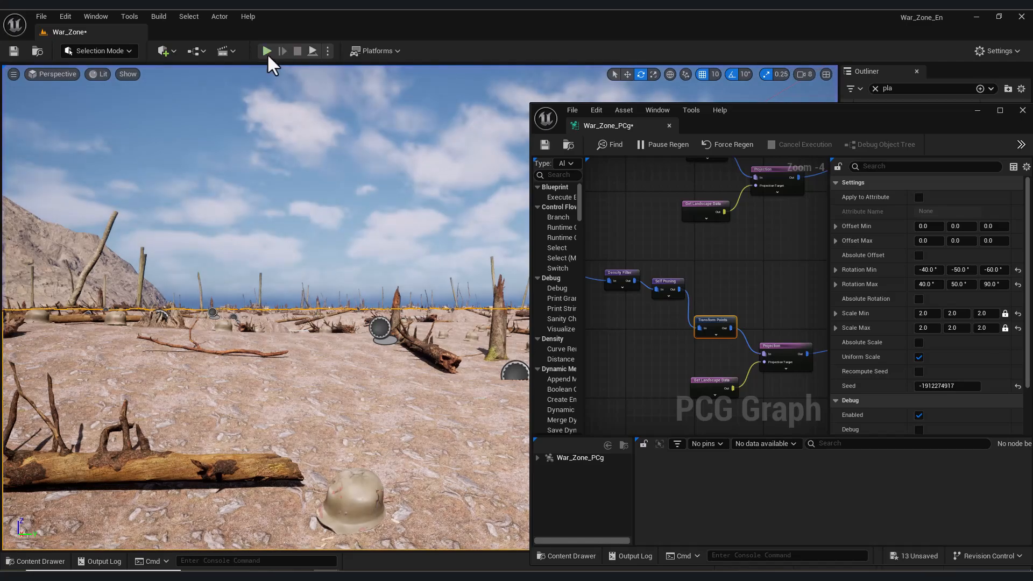
pyautogui.click(266, 51)
pyautogui.click(320, 177)
pyautogui.press('w')
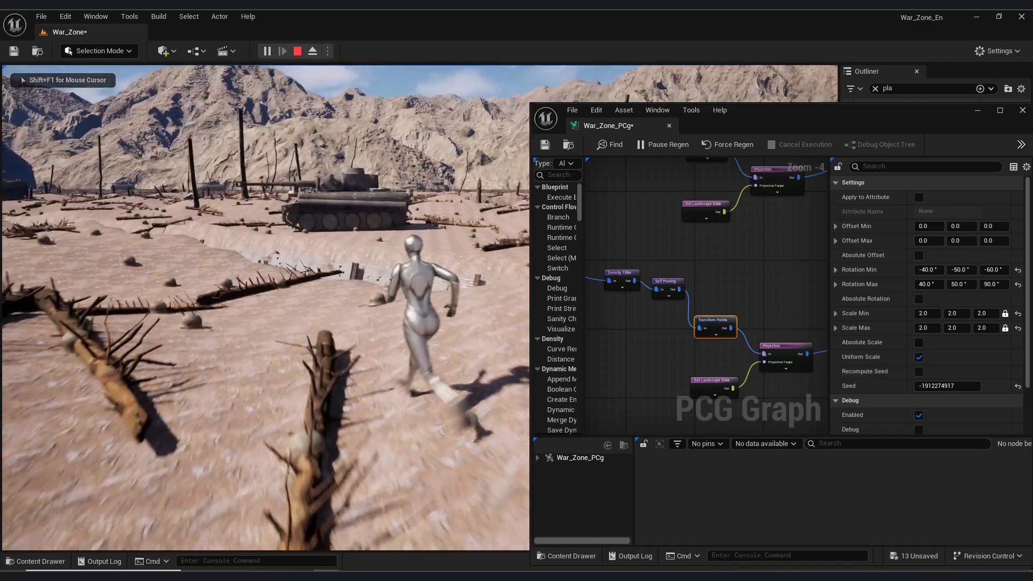
pyautogui.press('w')
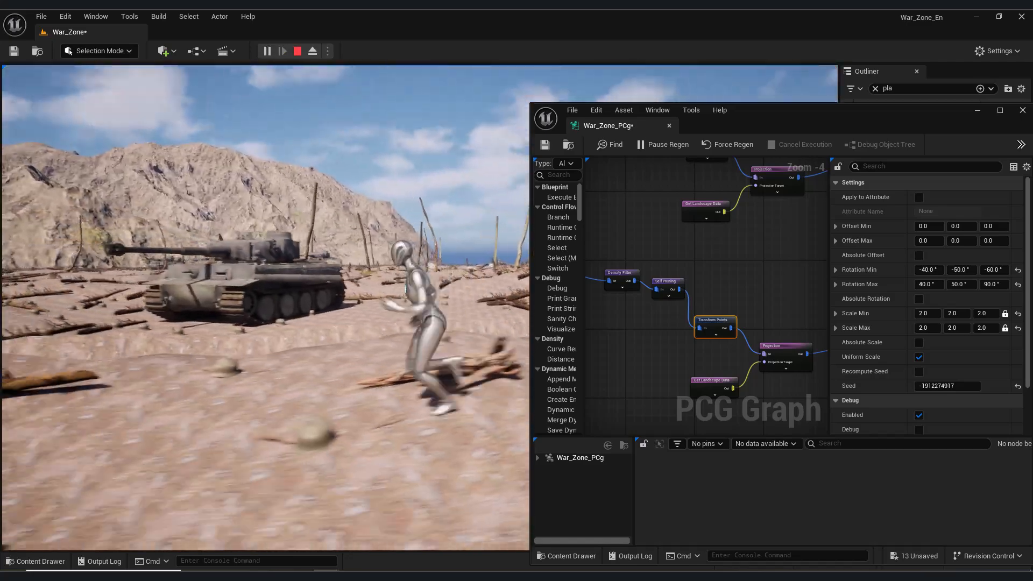
pyautogui.press('w')
pyautogui.press('space')
pyautogui.press('s')
pyautogui.press('Escape')
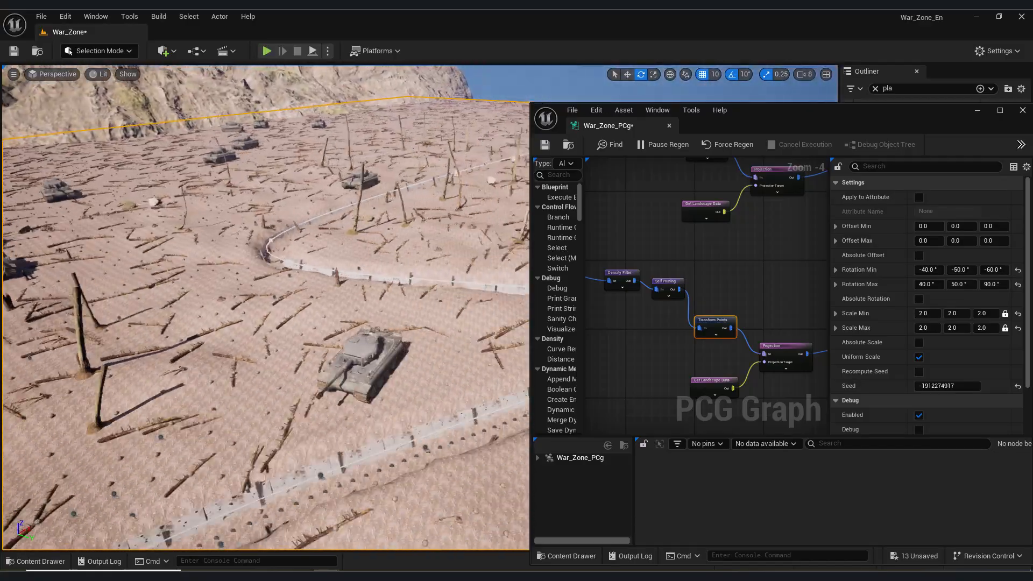
# Set Scale Min and Scale Max of the tank Transform Points node to 2.5.
pyautogui.click(982, 313)
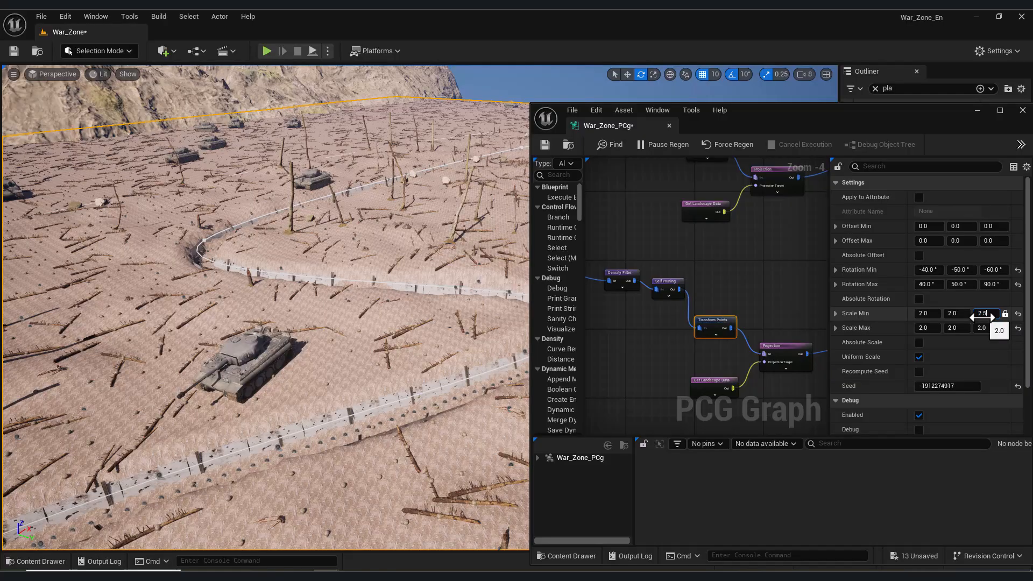
pyautogui.write('2.5')
pyautogui.press('Return')
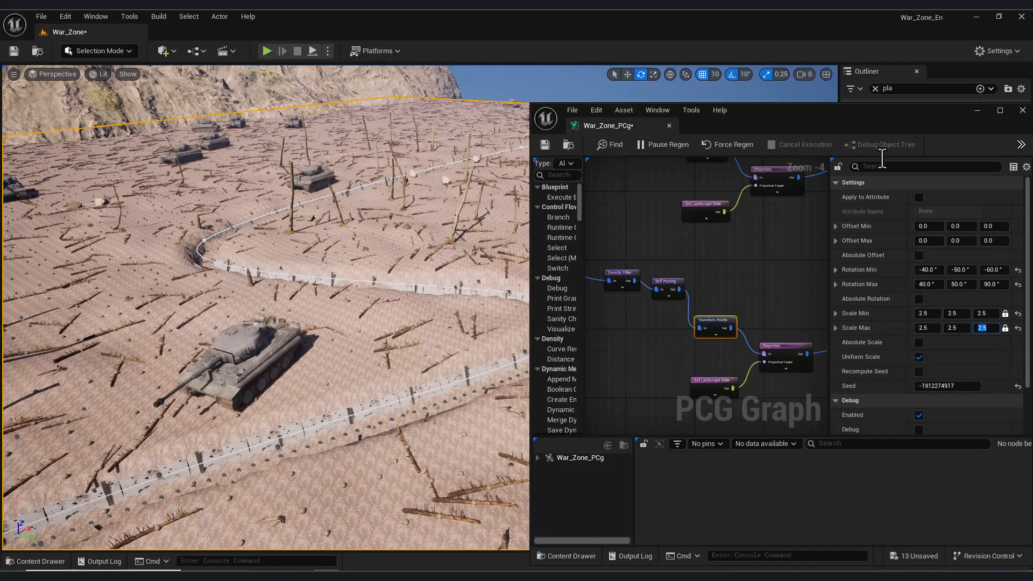
pyautogui.press('Return')
# Open the Lower Bound of the tank branch's Density Filter, minimize the graph window and inspect the tanks across the landscape.
pyautogui.click(673, 280)
pyautogui.click(622, 273)
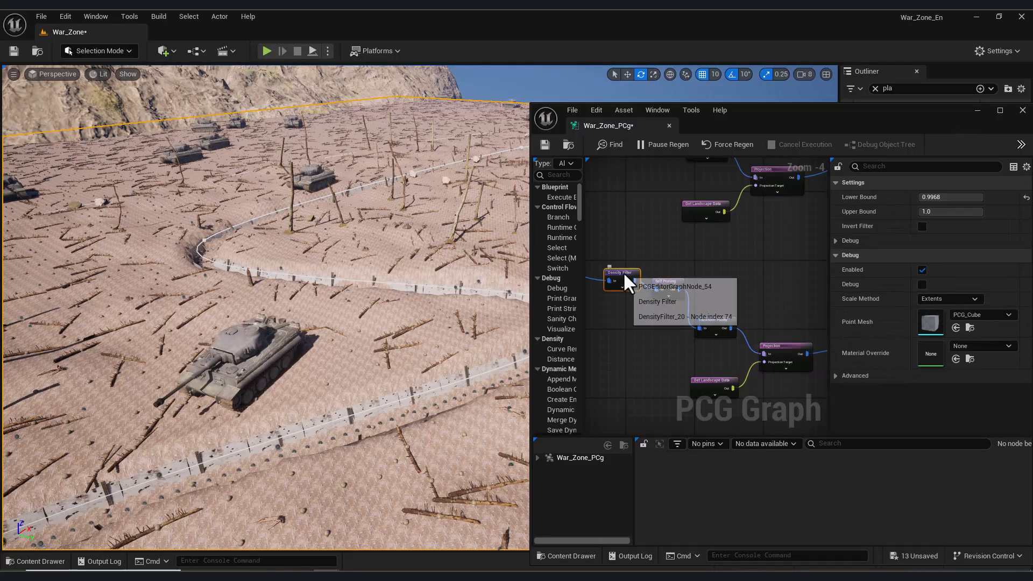
pyautogui.click(975, 201)
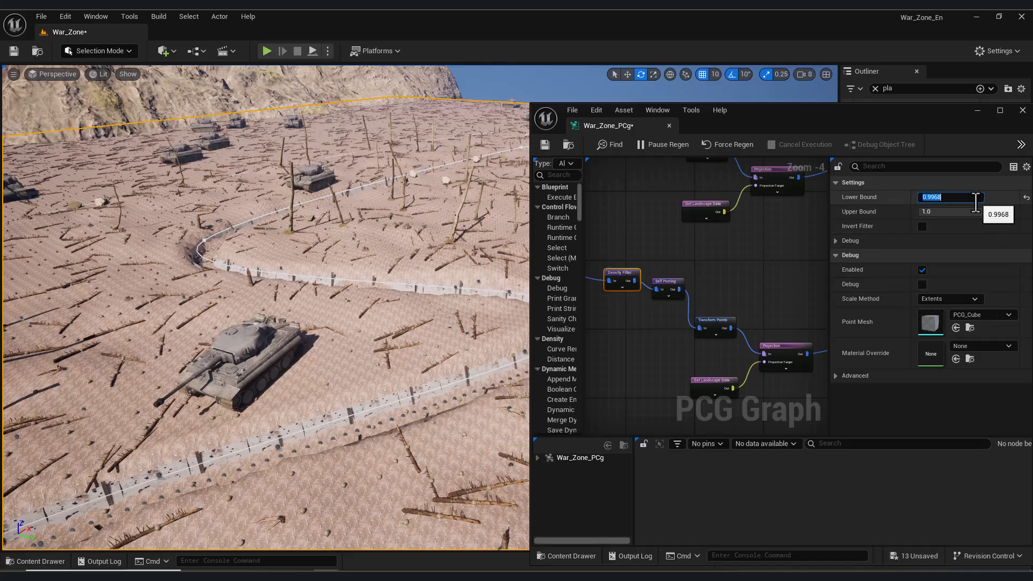
pyautogui.moveTo(325, 315); pyautogui.dragTo(161, 334, button='right')
pyautogui.click(977, 110)
pyautogui.moveTo(604, 324); pyautogui.dragTo(511, 290, button='right')
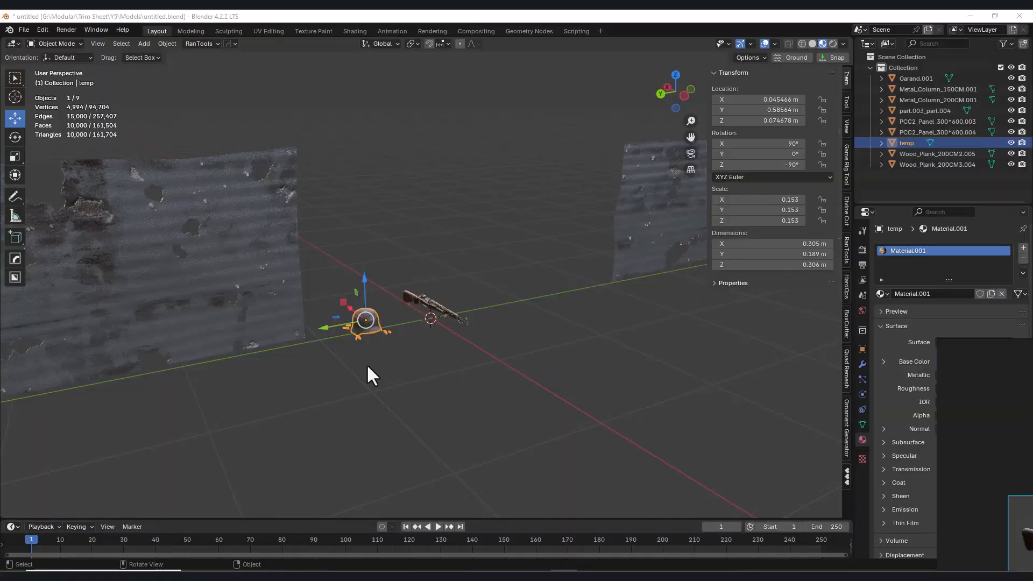
# Switch to Blender, select the rifle model and view it up close beside the helmet.
pyautogui.scroll(3, 369, 369)
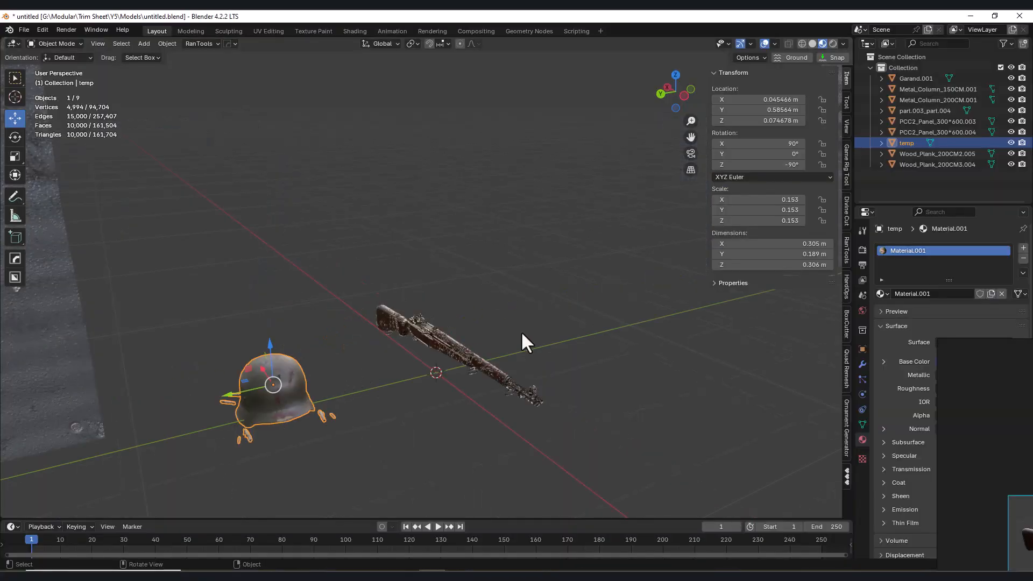
pyautogui.click(484, 354)
pyautogui.moveTo(451, 359); pyautogui.dragTo(475, 385, button='middle')
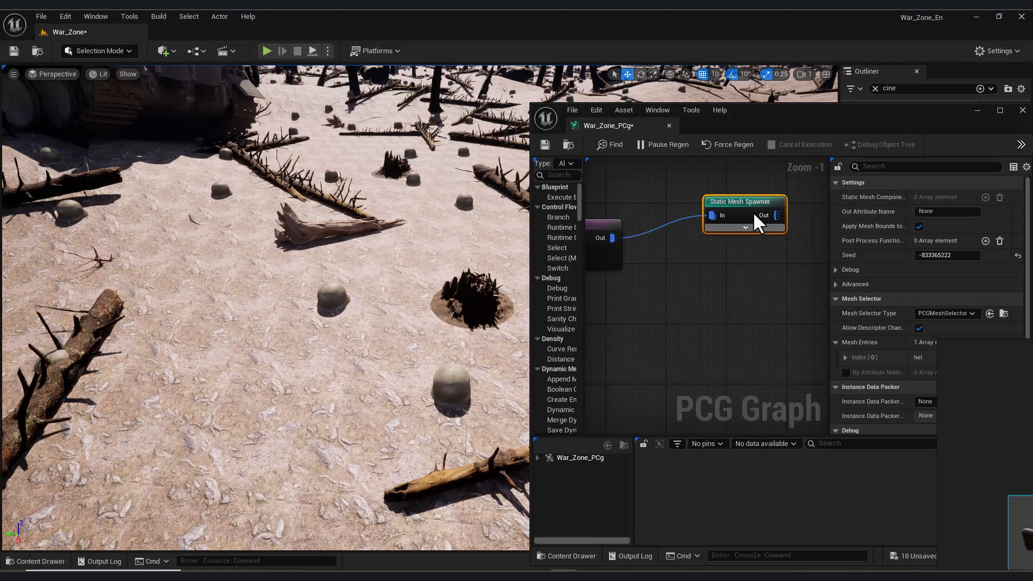
# In the Unreal PCG graph, add a second mesh entry to the helmet branch's Static Mesh Spawner and expand its descriptor.
pyautogui.press('e')
pyautogui.press('e')
pyautogui.click(694, 283)
pyautogui.click(734, 208)
pyautogui.scroll(-2, 849, 359)
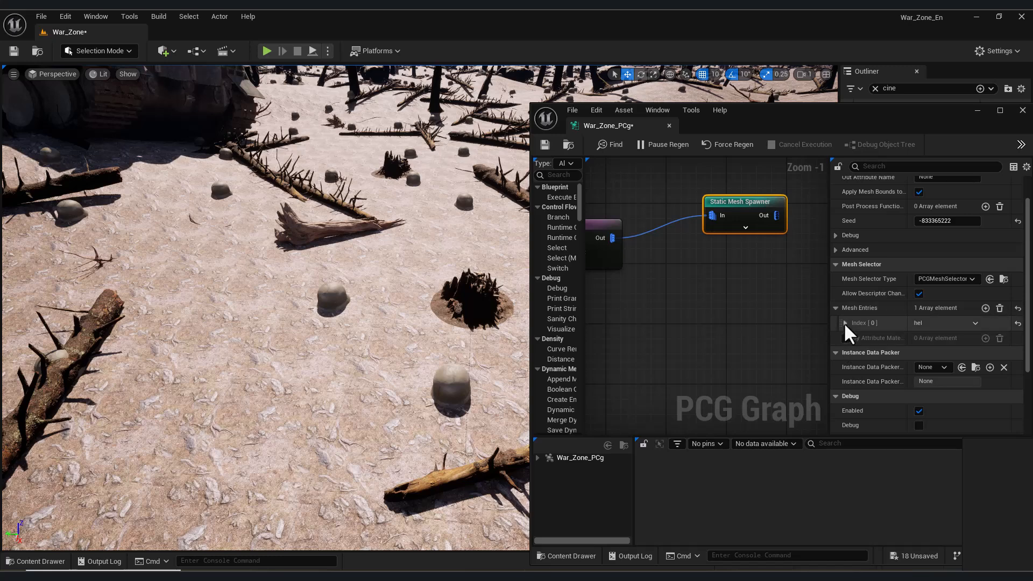
pyautogui.click(985, 307)
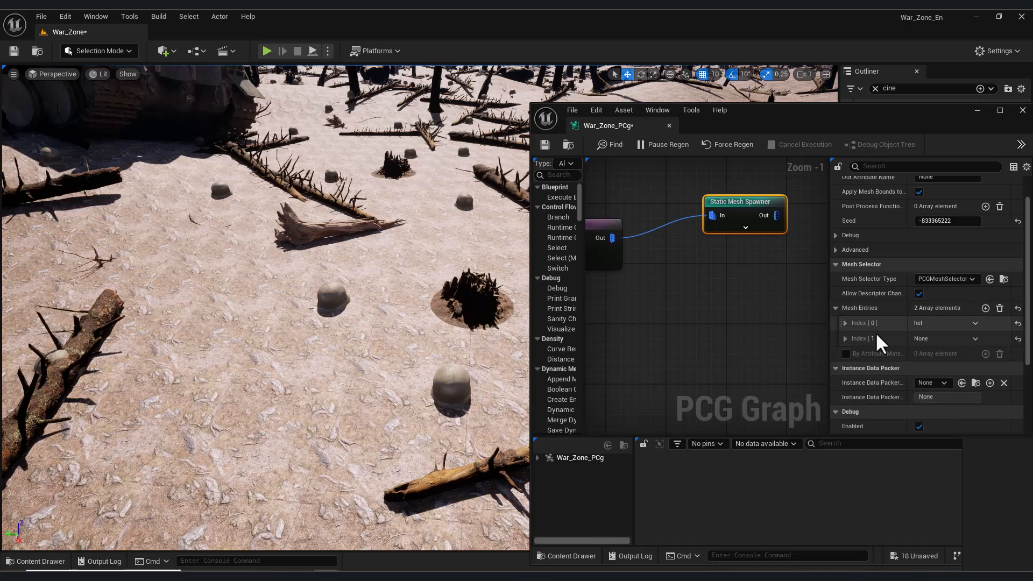
pyautogui.click(844, 338)
pyautogui.click(853, 353)
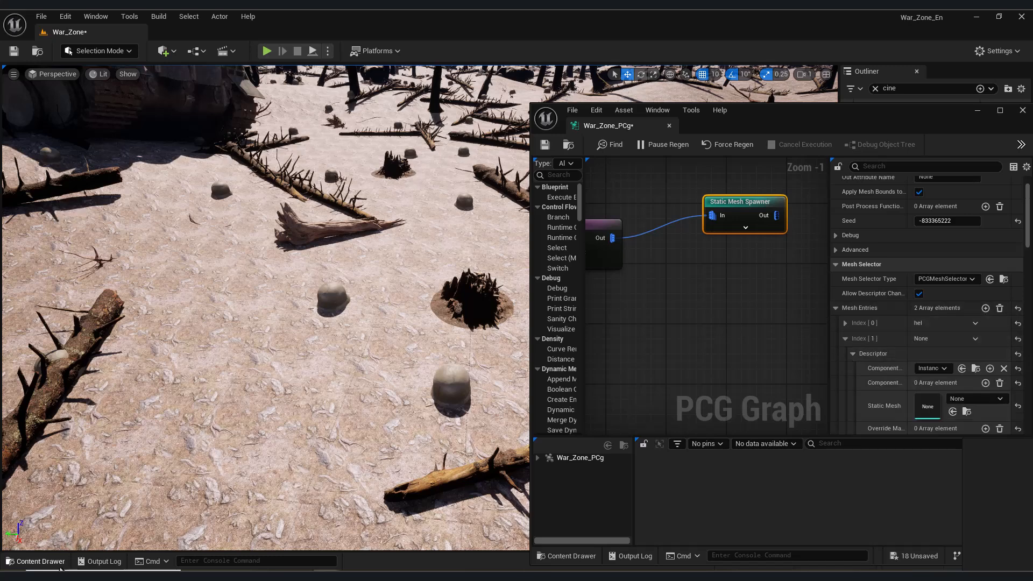
# Assign the M1 static mesh from the Asset/m1 folder to the spawner's second mesh entry.
pyautogui.click(50, 562)
pyautogui.scroll(10, 54, 474)
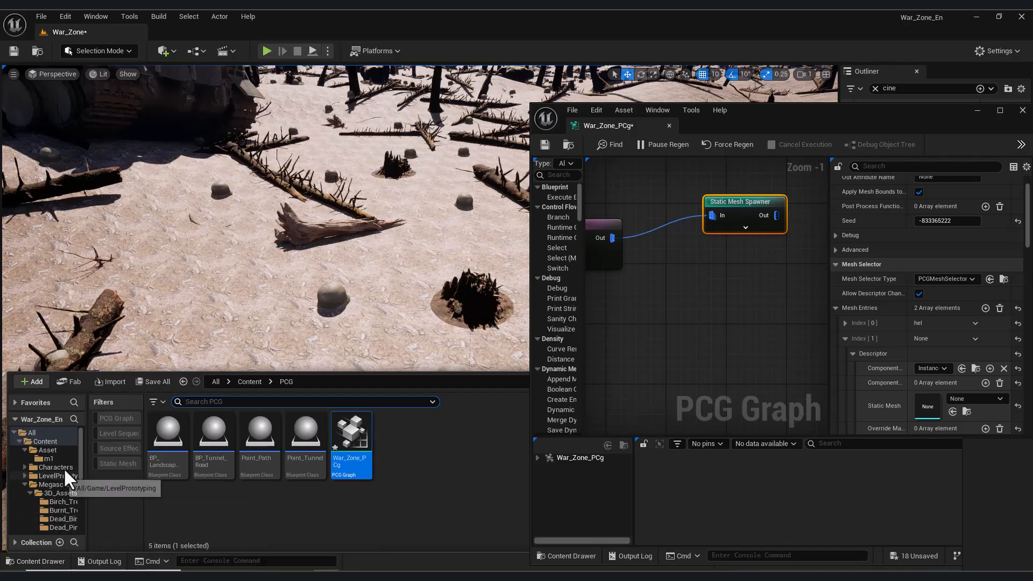
pyautogui.click(54, 449)
pyautogui.doubleClick(171, 428)
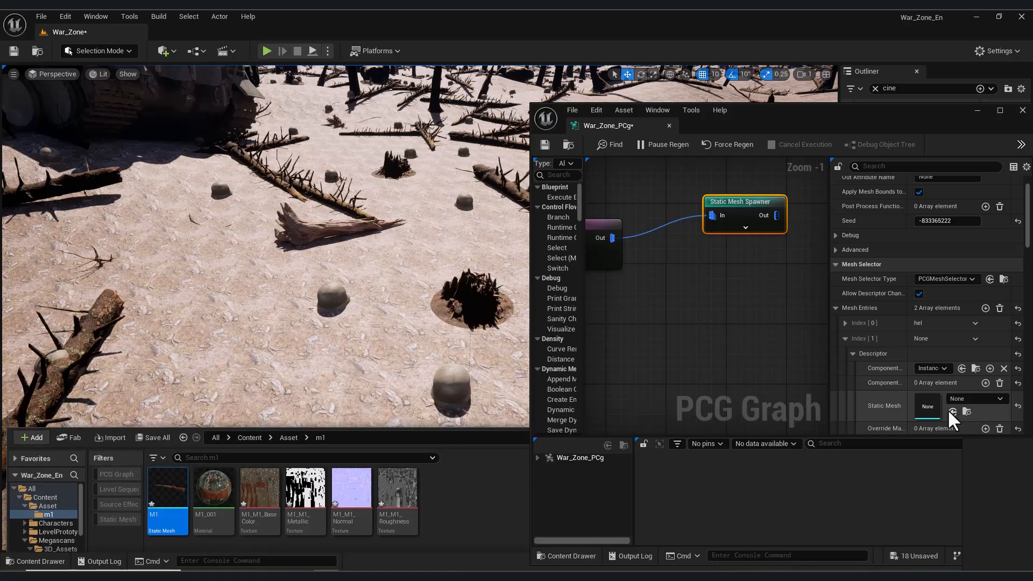
pyautogui.click(952, 411)
# Examine the scattered rifles and helmets on the ground and the settings of their branch's Transform Points node.
pyautogui.press('w')
pyautogui.moveTo(263, 307); pyautogui.dragTo(307, 299, button='right')
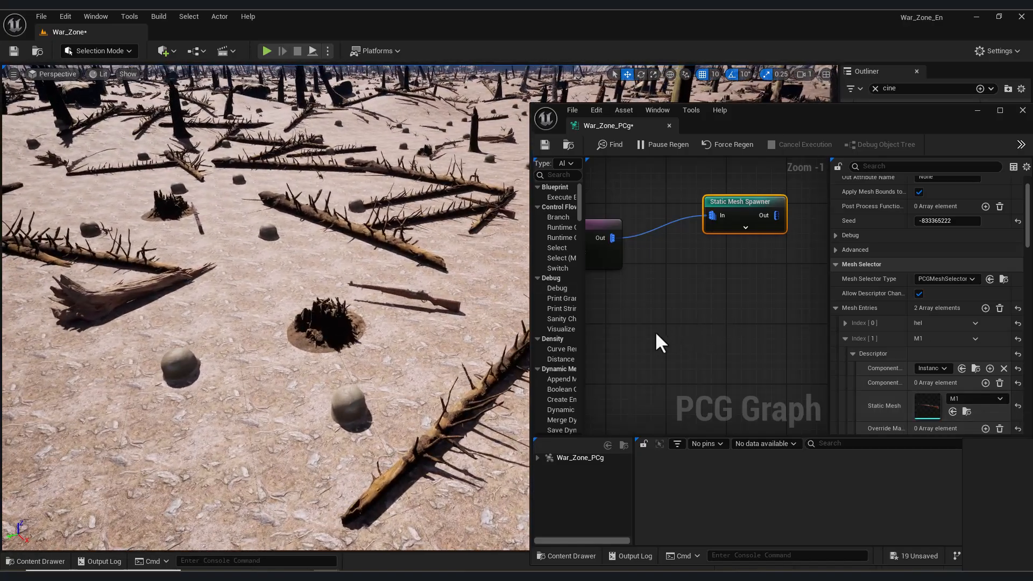
pyautogui.press('s')
pyautogui.moveTo(333, 306); pyautogui.dragTo(161, 293, button='right')
pyautogui.press('w')
pyautogui.press('s')
pyautogui.moveTo(684, 336); pyautogui.dragTo(730, 354, button='right')
pyautogui.click(683, 209)
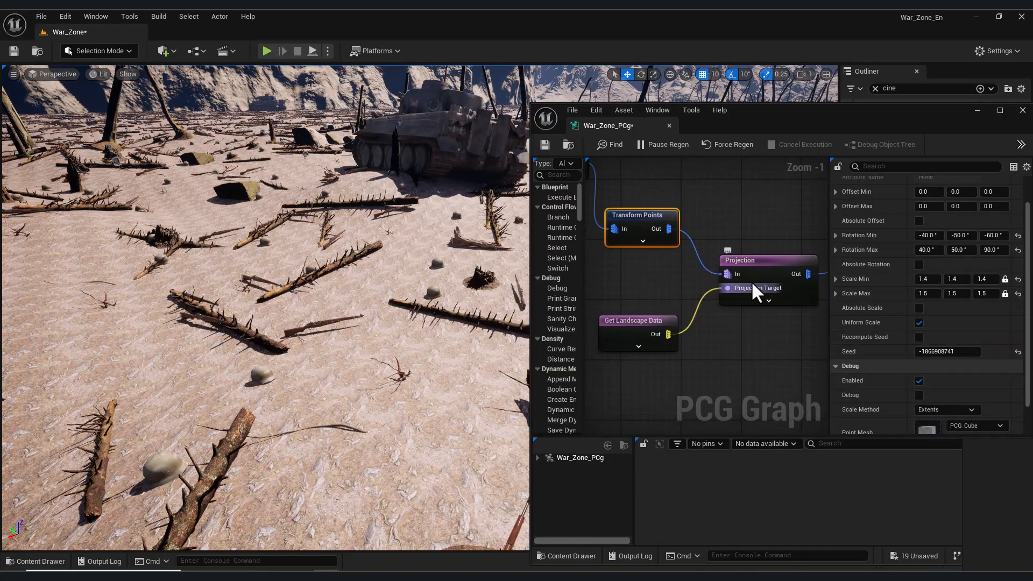
pyautogui.moveTo(730, 290); pyautogui.dragTo(728, 311, button='right')
pyautogui.scroll(-2, 714, 297)
pyautogui.scroll(2, 722, 297)
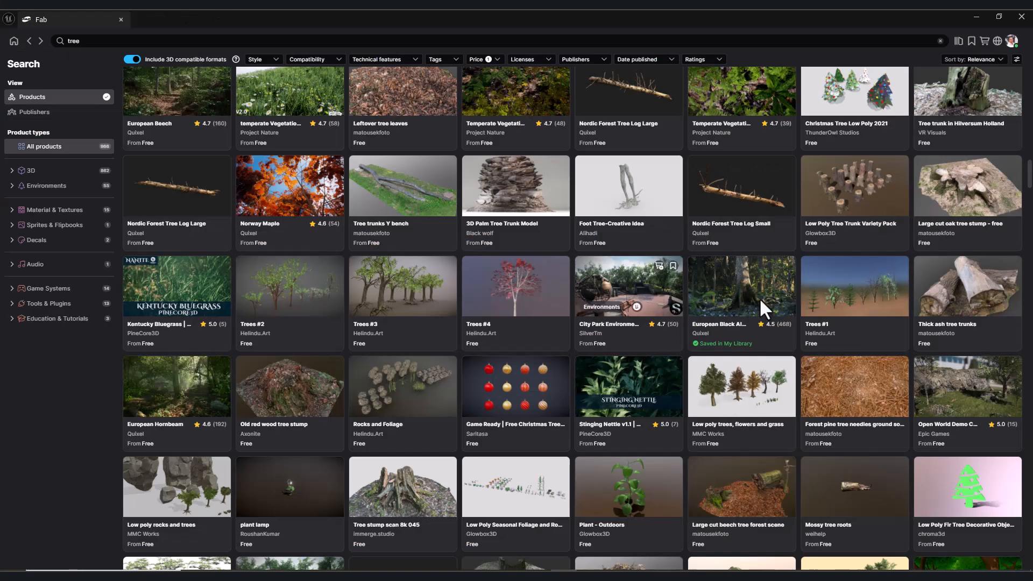
# Open the European Black Alder tree pack in Fab.
pyautogui.click(754, 299)
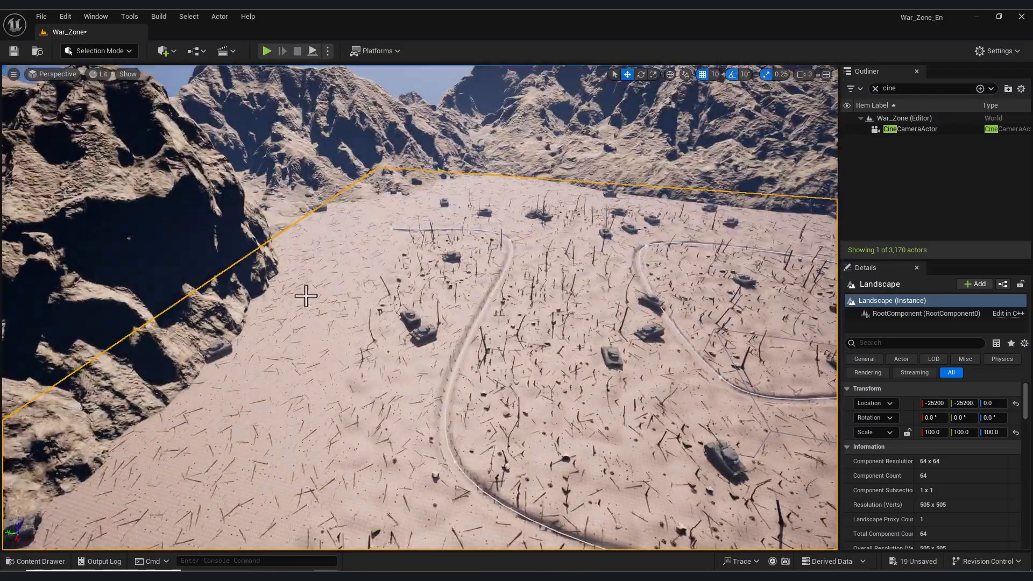
pyautogui.moveTo(306, 296); pyautogui.dragTo(355, 258, button='right')
# Create an Actor Blueprint class named Trees_Spline in the project's PCG folder.
pyautogui.hotkey('ctrl', 'space')
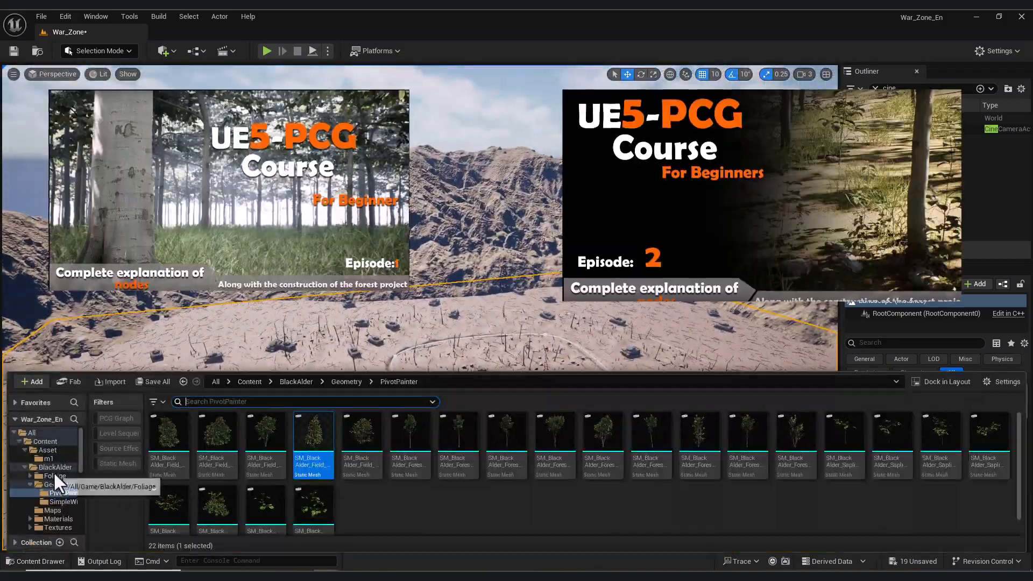
pyautogui.click(57, 468)
pyautogui.click(53, 434)
pyautogui.click(53, 440)
pyautogui.doubleClick(455, 429)
pyautogui.rightClick(464, 471)
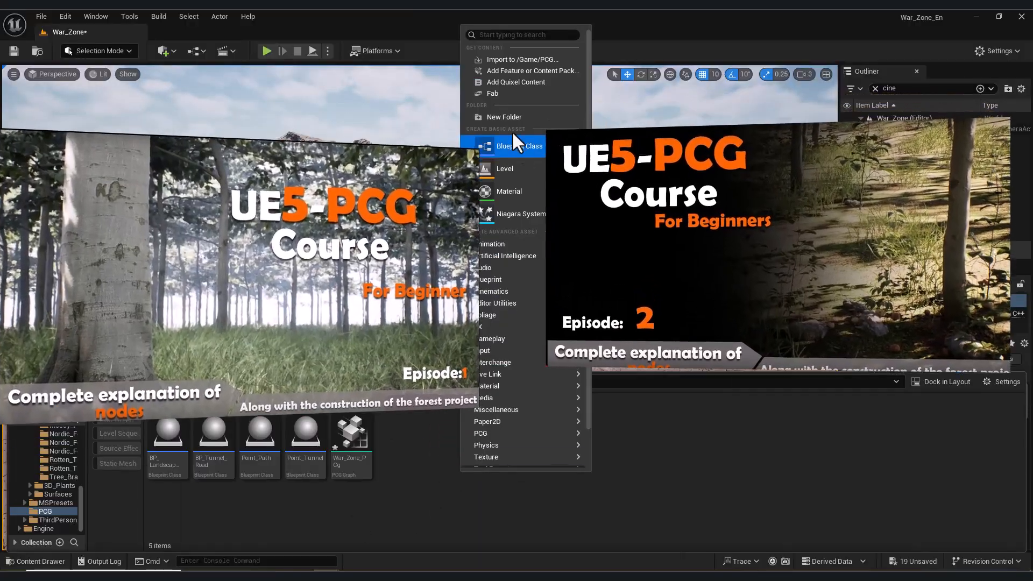
pyautogui.click(510, 144)
pyautogui.click(446, 215)
pyautogui.write('Trees_Spline')
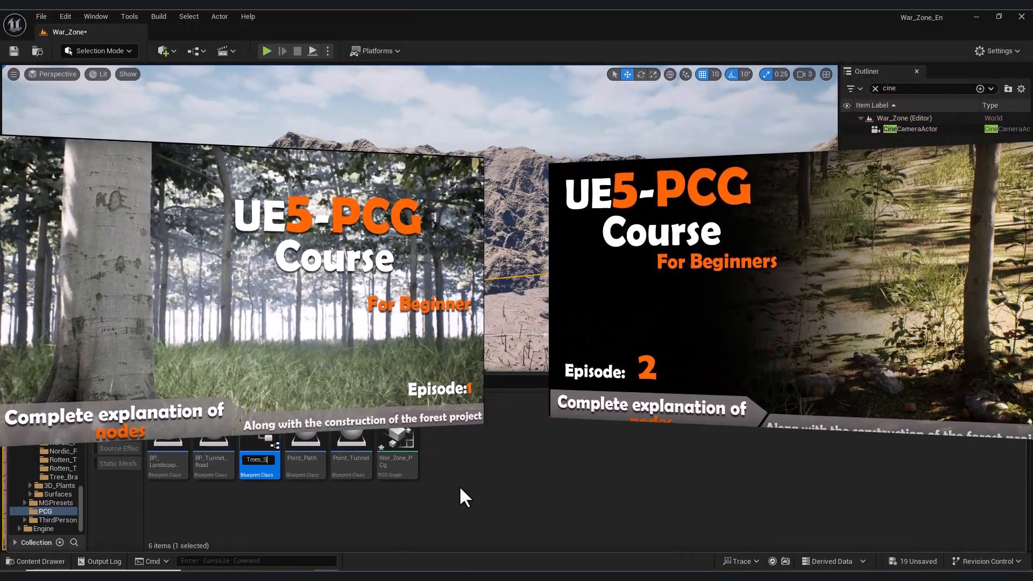
pyautogui.press('Return')
# Open the Trees_Spline blueprint and add a Spline component to it.
pyautogui.doubleClick(350, 452)
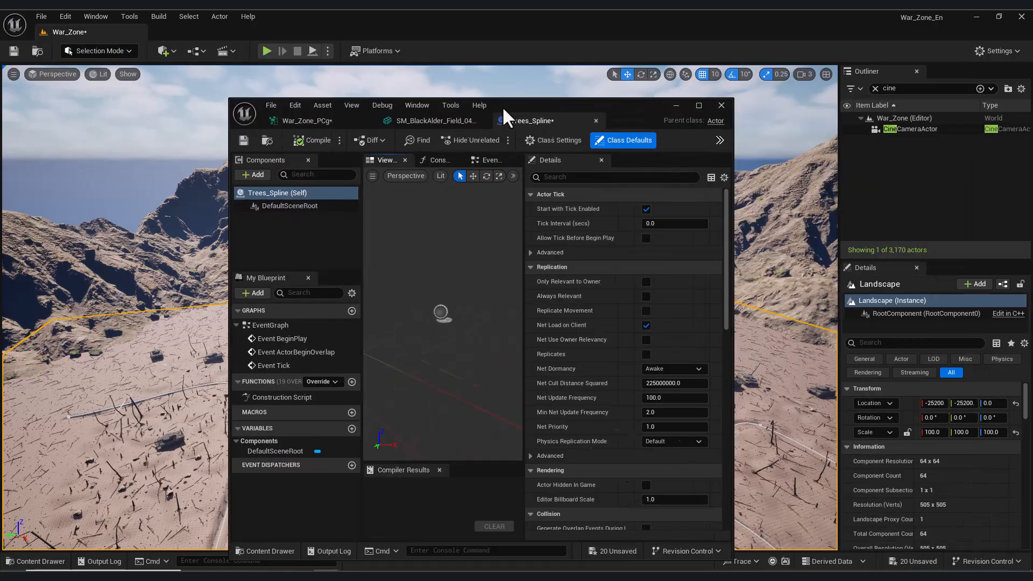
pyautogui.moveTo(502, 106); pyautogui.dragTo(485, 104)
pyautogui.click(247, 175)
pyautogui.click(244, 249)
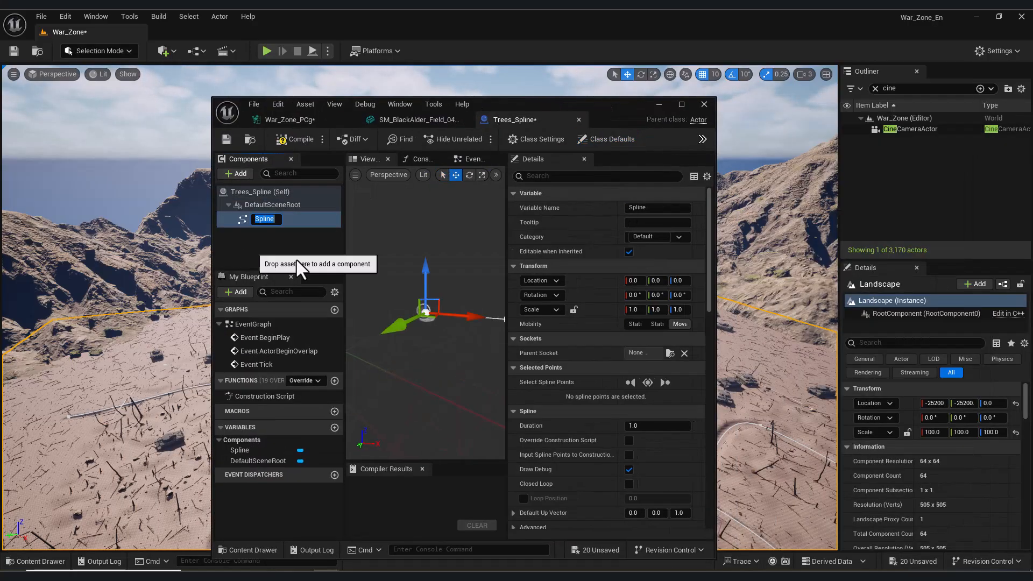
# Add an actor tag entry to the Trees_Spline blueprint's class defaults.
pyautogui.click(262, 191)
pyautogui.click(588, 179)
pyautogui.write('tag')
pyautogui.click(680, 222)
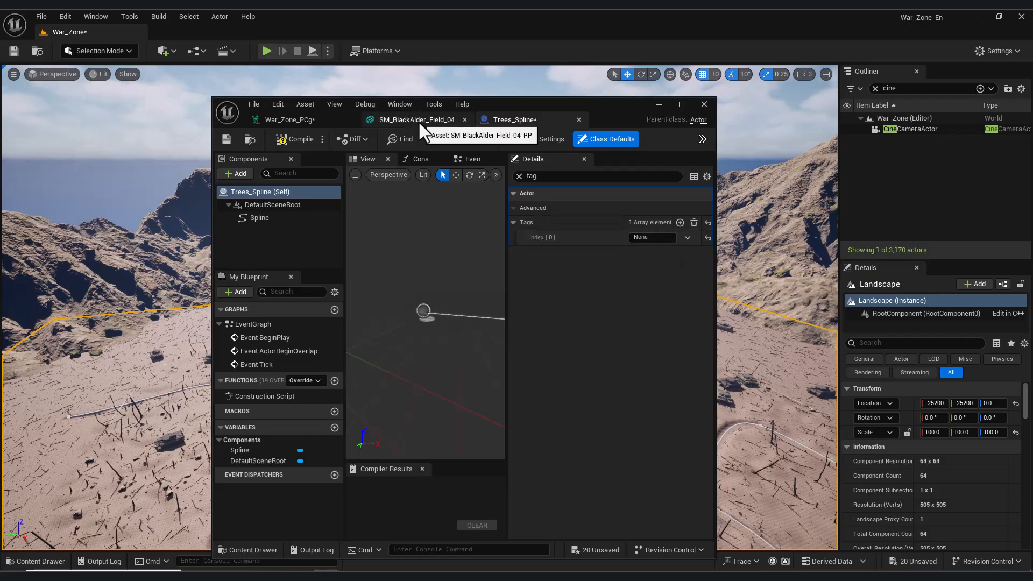
# Add a Get Spline Data node to the War_Zone_PCg graph and set its Actor Filter to All World Actors.
pyautogui.click(303, 120)
pyautogui.scroll(-7, 431, 334)
pyautogui.rightClick(319, 273)
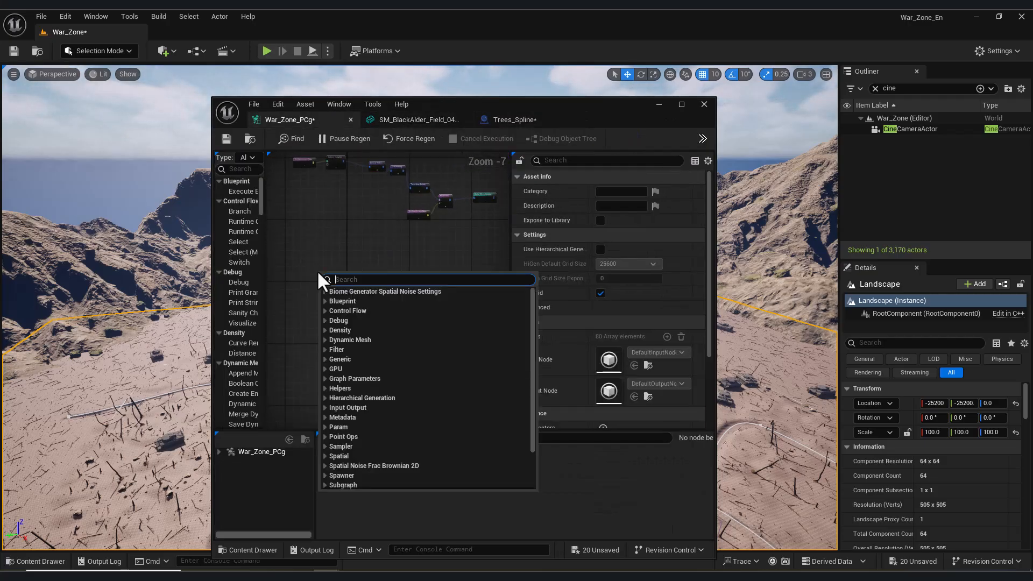
pyautogui.write('get actor data')
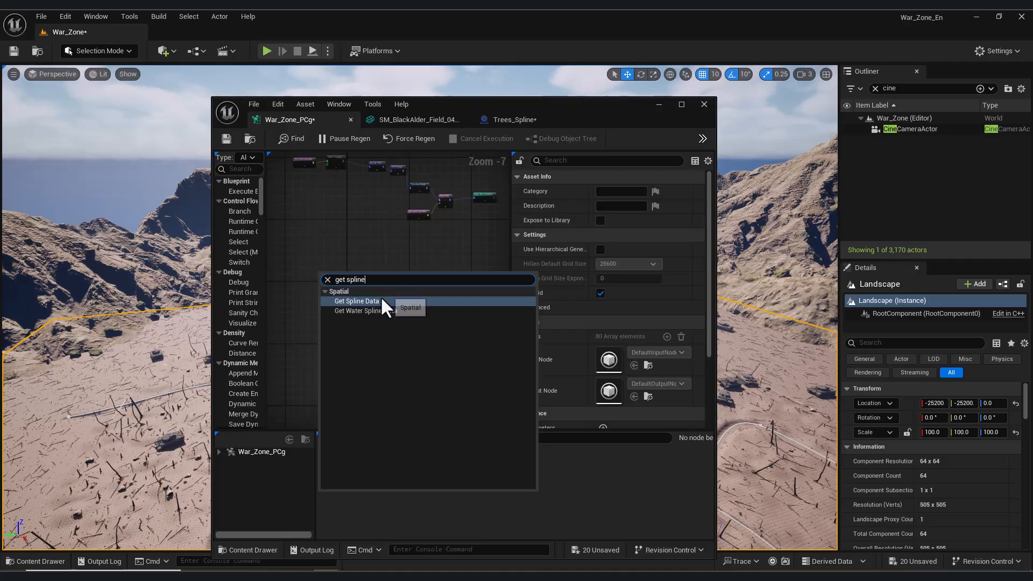
pyautogui.click(388, 296)
pyautogui.scroll(6, 318, 280)
pyautogui.click(627, 191)
pyautogui.click(636, 237)
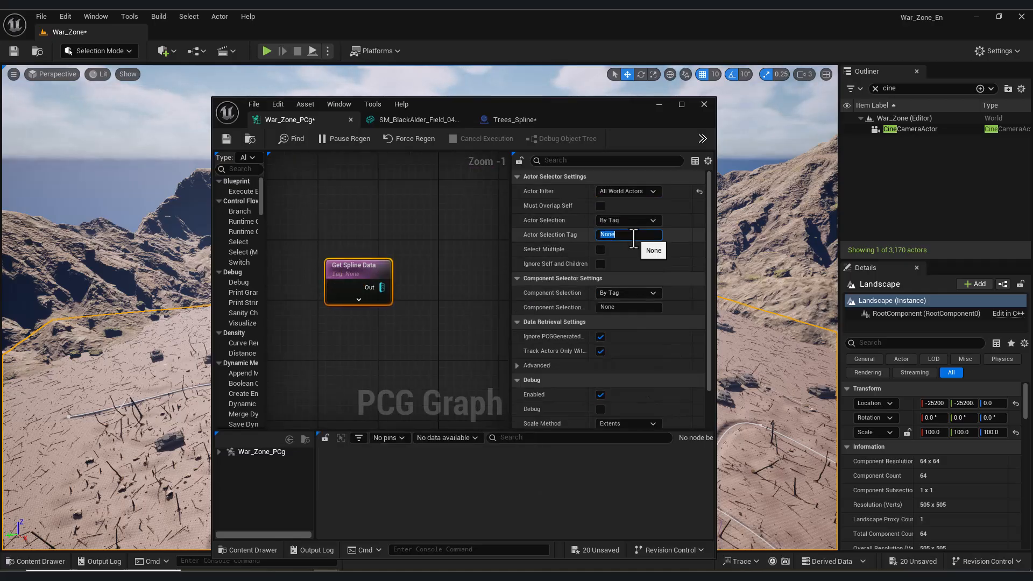
# Check the tag entry in Trees_Spline, save the blueprint and return to the War_Zone_PCg graph.
pyautogui.click(417, 120)
pyautogui.click(510, 119)
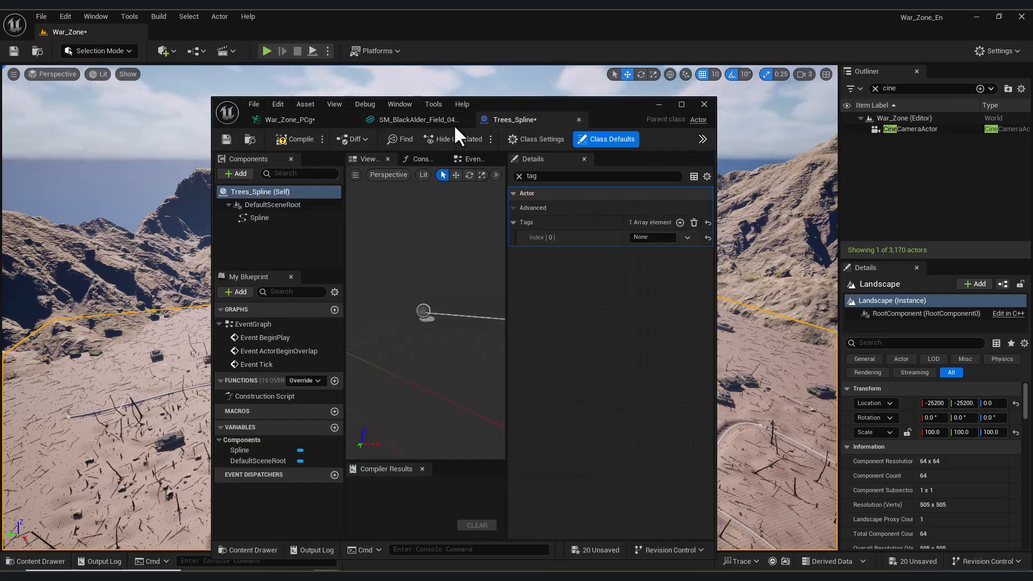
pyautogui.click(226, 139)
pyautogui.click(289, 119)
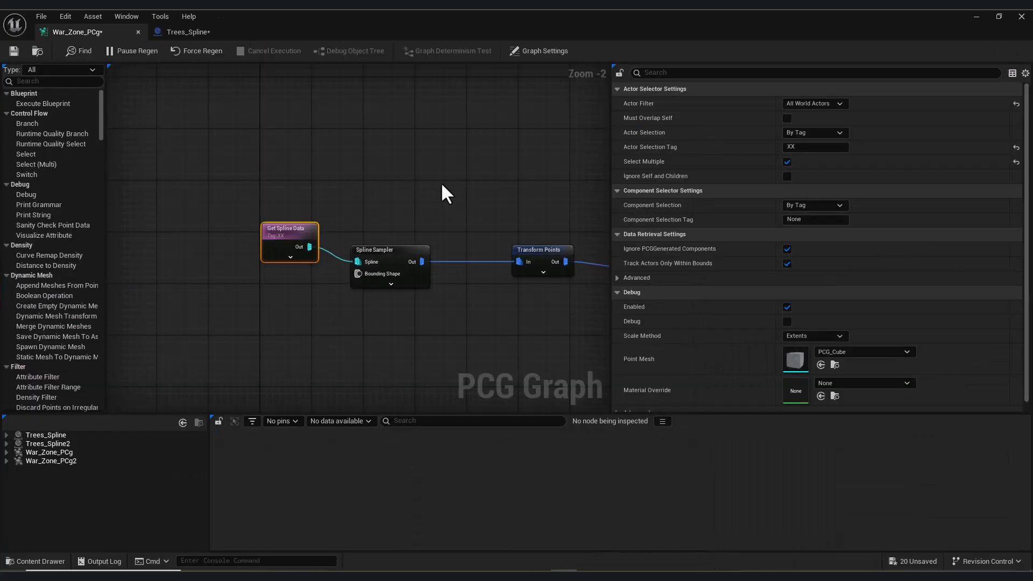
# Examine the node chain of Get Spline Data, Spline Sampler and Transform Points in the graph.
pyautogui.scroll(-2, 306, 307)
pyautogui.click(433, 268)
pyautogui.scroll(-3, 397, 274)
pyautogui.scroll(3, 397, 274)
pyautogui.scroll(-2, 418, 161)
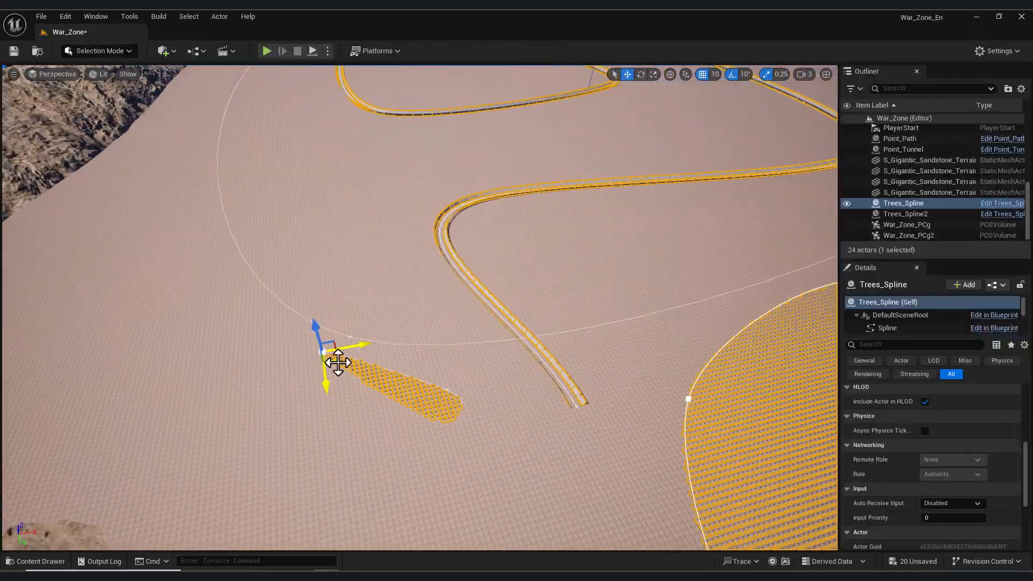
# Spread out the points of the small closed tree spline beside the end of the trench.
pyautogui.scroll(4, 371, 362)
pyautogui.moveTo(364, 371); pyautogui.dragTo(441, 409, button='right')
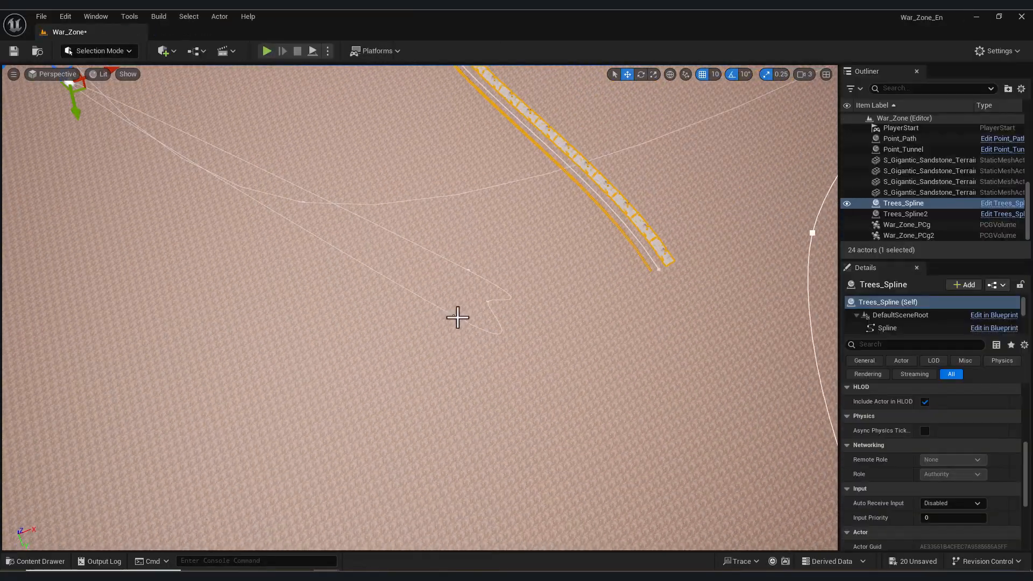
pyautogui.click(457, 318)
pyautogui.moveTo(458, 318); pyautogui.dragTo(371, 322, button='right')
pyautogui.click(371, 323)
pyautogui.moveTo(371, 322); pyautogui.dragTo(120, 167)
pyautogui.click(398, 344)
pyautogui.moveTo(401, 357); pyautogui.dragTo(141, 343)
pyautogui.scroll(-5, 364, 318)
# Reposition several points of Trees_Spline2 to reshape its closed loop between the trench and the rocks.
pyautogui.click(417, 312)
pyautogui.moveTo(418, 324); pyautogui.dragTo(404, 200)
pyautogui.click(246, 224)
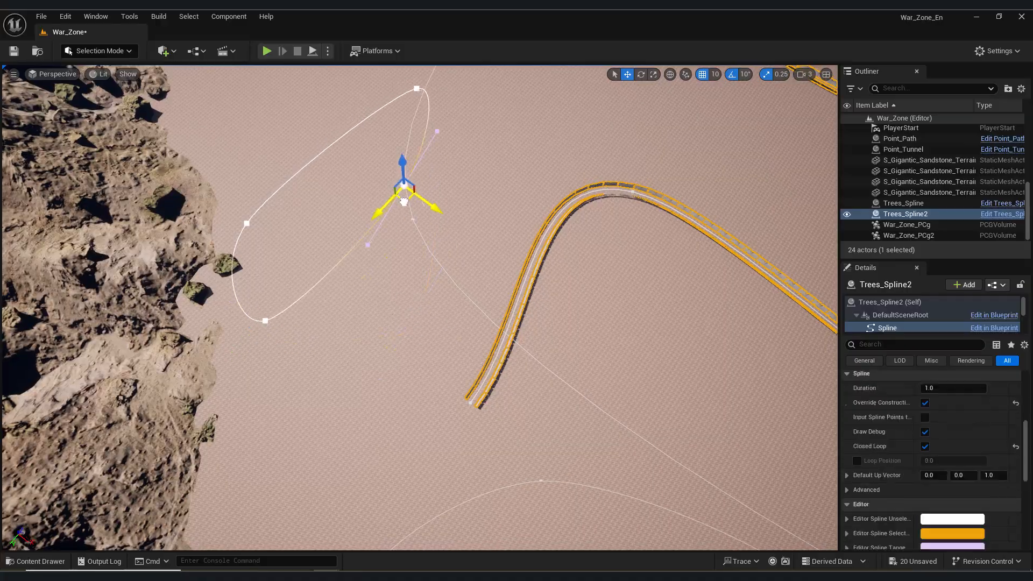
pyautogui.moveTo(304, 241); pyautogui.dragTo(323, 223, button='right')
pyautogui.moveTo(328, 350); pyautogui.dragTo(285, 220)
pyautogui.click(432, 210)
pyautogui.moveTo(438, 217); pyautogui.dragTo(440, 72)
pyautogui.moveTo(576, 360); pyautogui.dragTo(426, 448, button='right')
pyautogui.click(426, 447)
pyautogui.moveTo(428, 455); pyautogui.dragTo(537, 370)
pyautogui.click(537, 344)
pyautogui.moveTo(484, 345); pyautogui.dragTo(473, 259, button='right')
pyautogui.click(507, 302)
pyautogui.click(134, 462)
pyautogui.moveTo(138, 468); pyautogui.dragTo(102, 481)
# Move further points of Trees_Spline2 so that its loop stretches along the foot of the sandstone mountains.
pyautogui.moveTo(516, 358); pyautogui.dragTo(572, 353, button='right')
pyautogui.click(537, 331)
pyautogui.moveTo(538, 341); pyautogui.dragTo(683, 323)
pyautogui.click(358, 427)
pyautogui.hotkey('ctrl', 'z')
pyautogui.click(354, 423)
pyautogui.moveTo(355, 431); pyautogui.dragTo(523, 378)
pyautogui.click(58, 526)
pyautogui.moveTo(58, 529); pyautogui.dragTo(454, 372)
pyautogui.click(266, 314)
pyautogui.moveTo(265, 317); pyautogui.dragTo(440, 305)
pyautogui.moveTo(441, 307); pyautogui.dragTo(447, 308, button='right')
pyautogui.press('d')
pyautogui.click(412, 369)
pyautogui.moveTo(401, 382); pyautogui.dragTo(689, 350)
pyautogui.click(585, 311)
pyautogui.moveTo(586, 318); pyautogui.dragTo(750, 305)
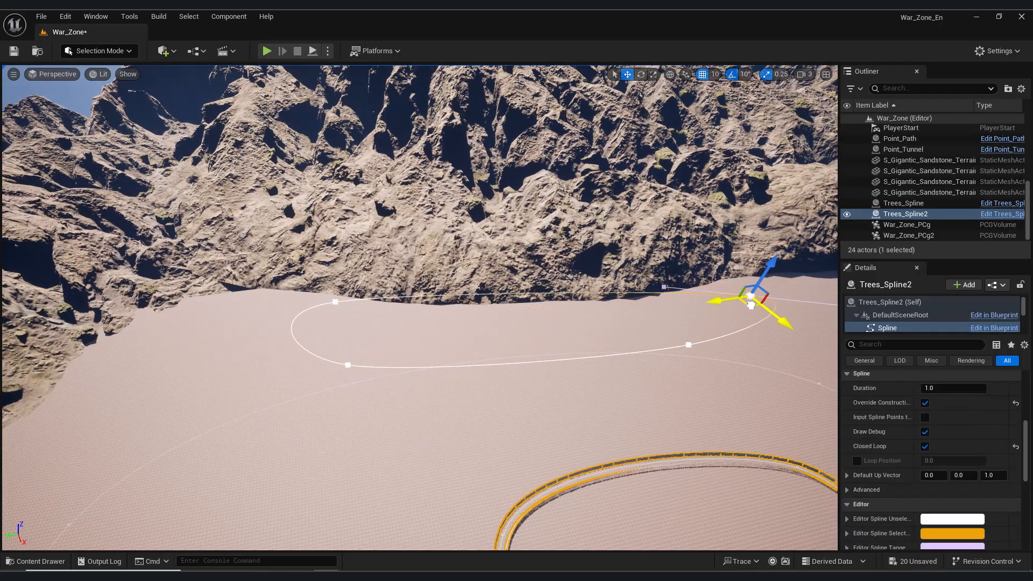
pyautogui.click(347, 364)
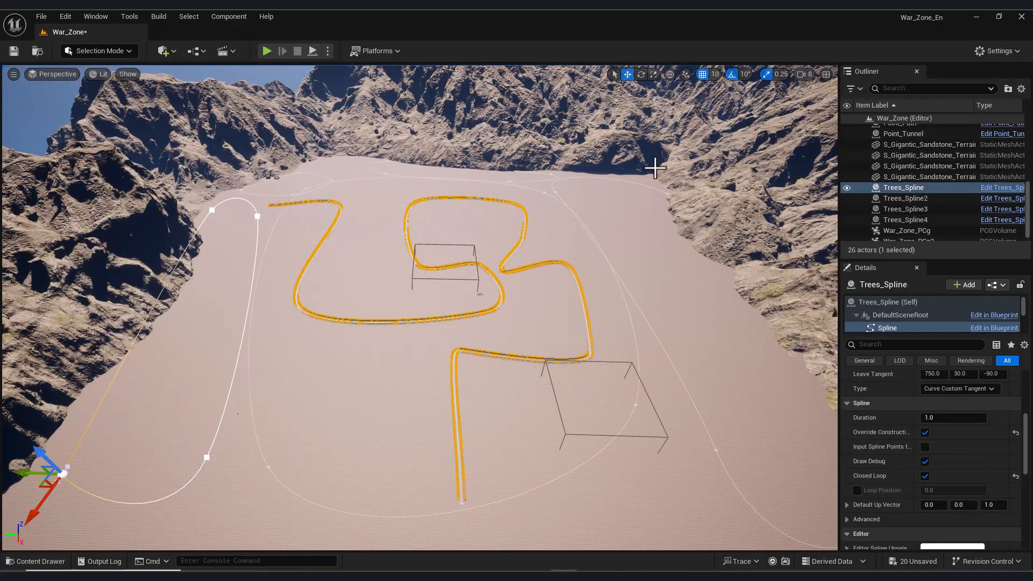
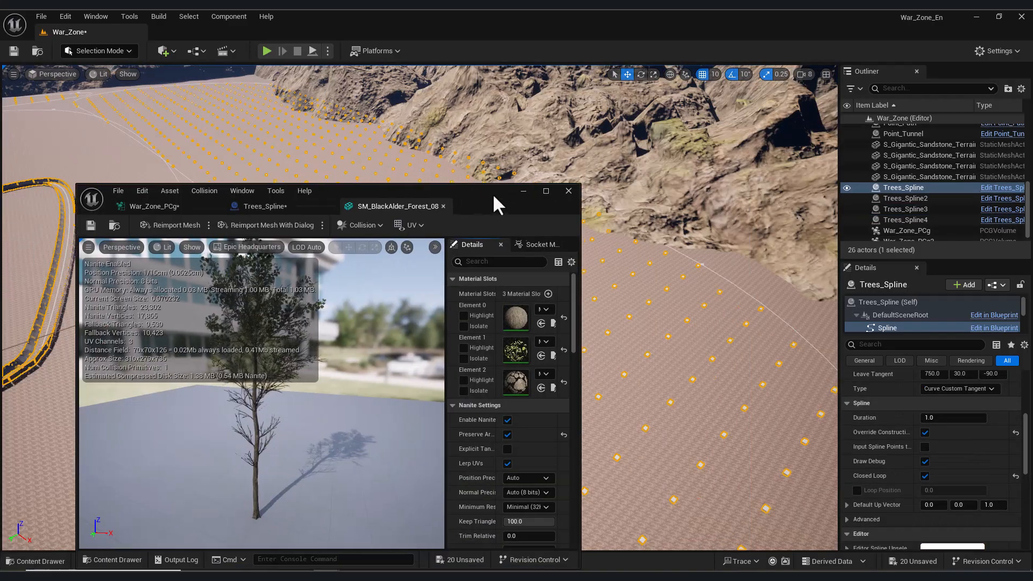
# Replace the cone in the spline branch's Static Mesh Spawner with a Black Alder tree mesh and enable the spawner.
pyautogui.click(257, 194)
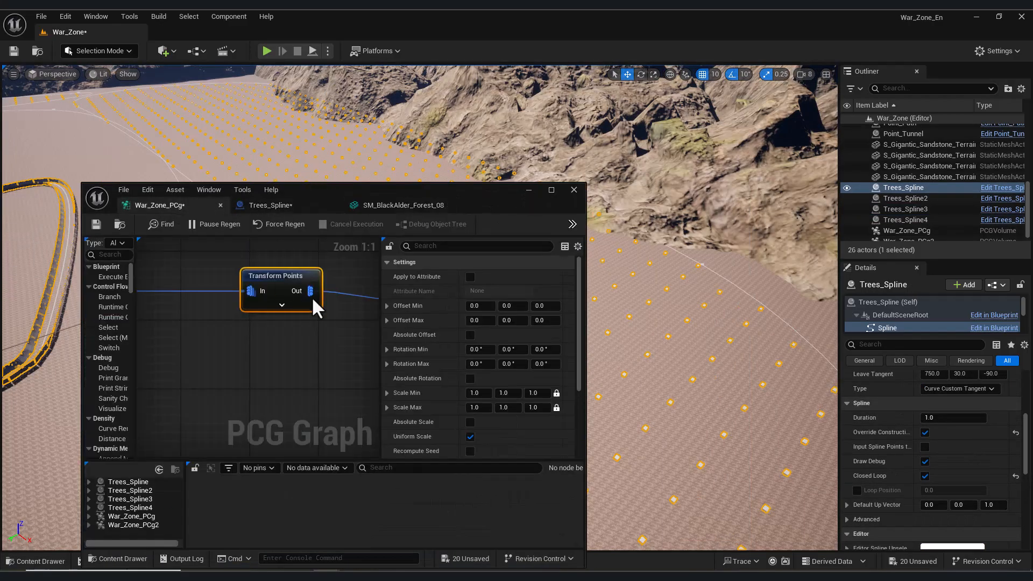
pyautogui.press('e')
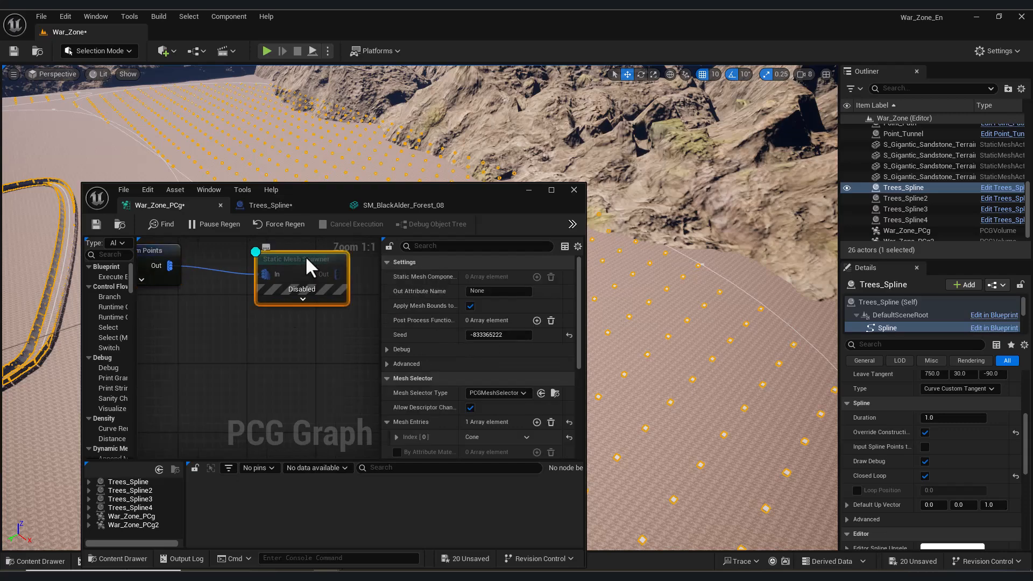
pyautogui.scroll(-3, 403, 385)
pyautogui.click(399, 386)
pyautogui.click(407, 402)
pyautogui.moveTo(415, 188); pyautogui.dragTo(551, 152)
pyautogui.click(38, 561)
pyautogui.scroll(-2, 650, 328)
pyautogui.click(638, 374)
pyautogui.click(416, 231)
pyautogui.press('e')
pyautogui.moveTo(722, 288); pyautogui.dragTo(446, 390, button='right')
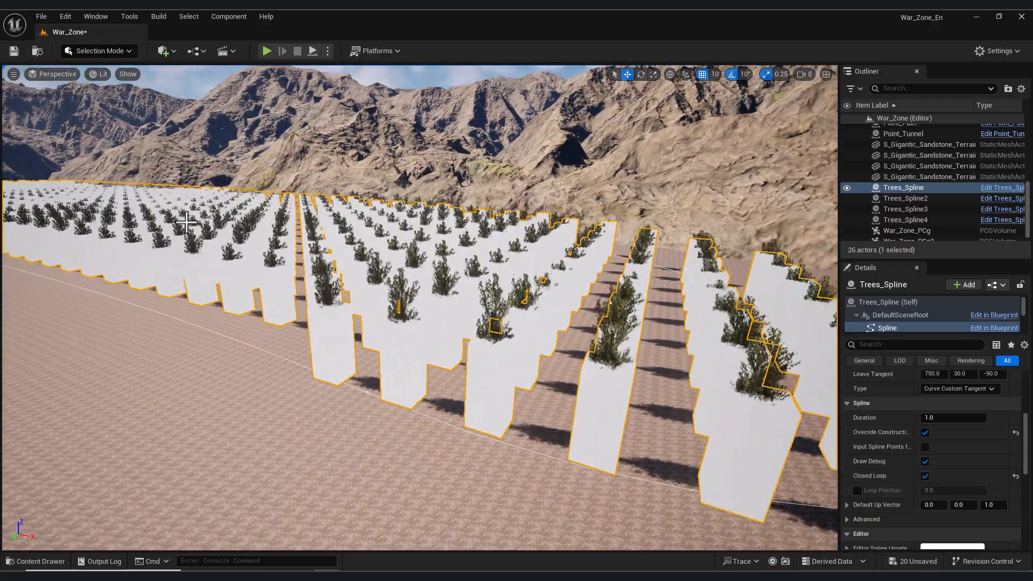
# Replace the tree mesh in the spline branch's Static Mesh Spawner with SM_BlackAlder_Forest_08 and inspect the planted trees.
pyautogui.click(51, 562)
pyautogui.click(746, 449)
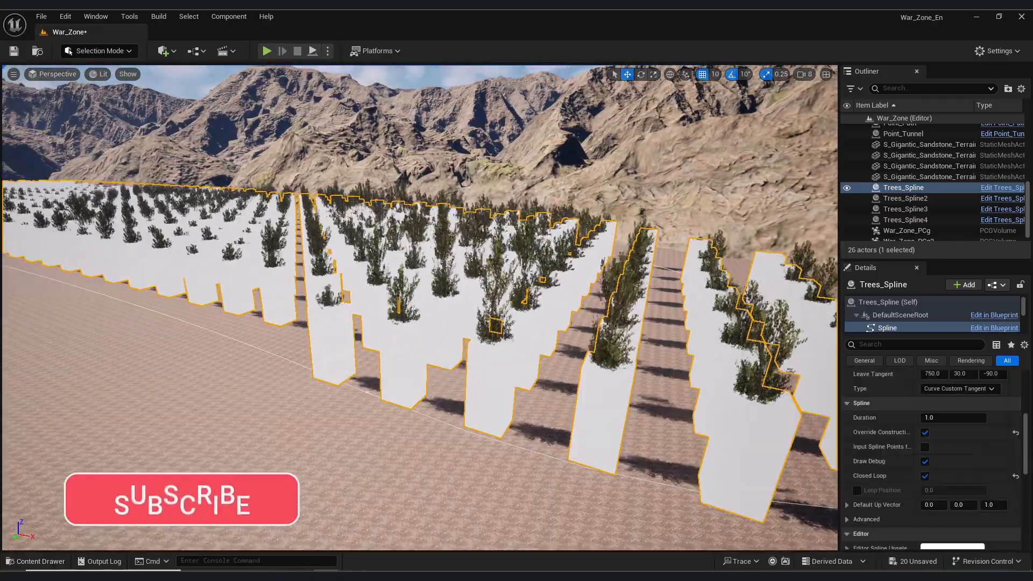
pyautogui.click(338, 530)
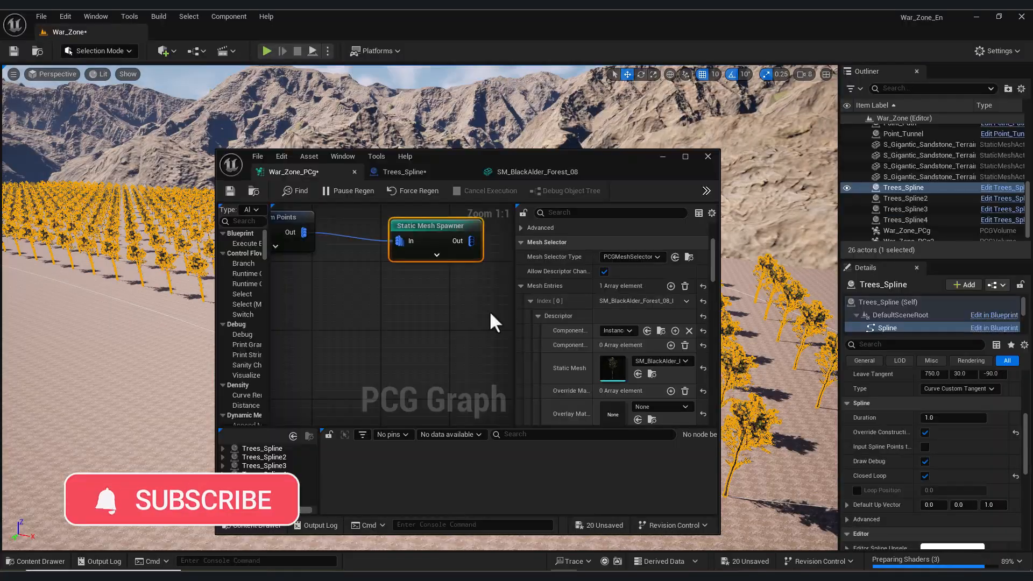
pyautogui.click(43, 562)
pyautogui.moveTo(610, 165); pyautogui.dragTo(600, 135)
pyautogui.click(629, 349)
pyautogui.click(653, 127)
pyautogui.moveTo(565, 361); pyautogui.dragTo(516, 414, button='right')
pyautogui.press('w')
pyautogui.press('s')
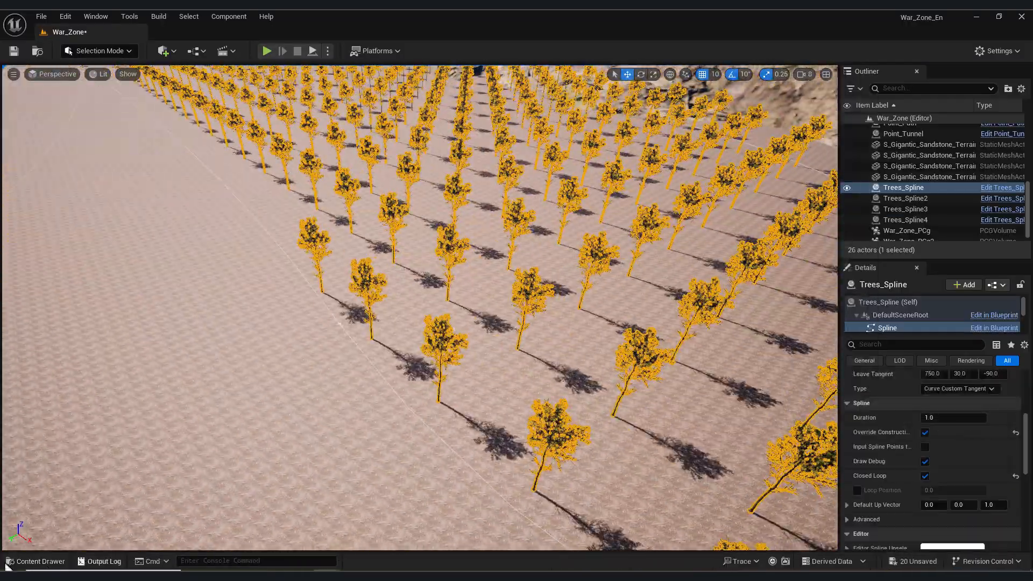
# Show the spline branch's points in debug view and disable its Static Mesh Spawner.
pyautogui.click(328, 535)
pyautogui.click(379, 276)
pyautogui.press('d')
pyautogui.moveTo(430, 306); pyautogui.dragTo(353, 286, button='right')
pyautogui.click(454, 258)
pyautogui.press('e')
# Insert an Attribute Noise and a Density Filter node between the Spline Sampler and Transform Points nodes, with debug on for the filter.
pyautogui.click(294, 242)
pyautogui.moveTo(305, 252); pyautogui.dragTo(403, 335)
pyautogui.click(383, 295)
pyautogui.write('dens')
pyautogui.click(409, 389)
pyautogui.press('Escape')
pyautogui.moveTo(506, 140); pyautogui.dragTo(494, 153)
pyautogui.click(285, 145)
pyautogui.moveTo(569, 139); pyautogui.dragTo(325, 197)
pyautogui.moveTo(164, 370); pyautogui.dragTo(157, 365)
# Set the Transform Points Z rotation range to -60 to 120 and the scale range to 0.7 to 1.4, and re-enable the tree spawner.
pyautogui.click(159, 322)
pyautogui.click(417, 385)
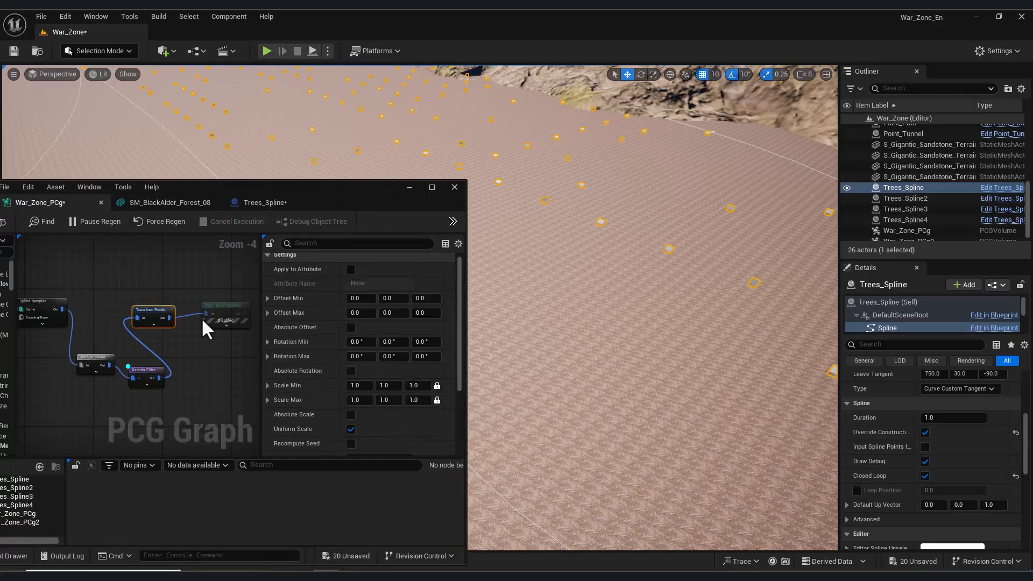
pyautogui.moveTo(430, 342); pyautogui.dragTo(438, 345)
pyautogui.click(227, 307)
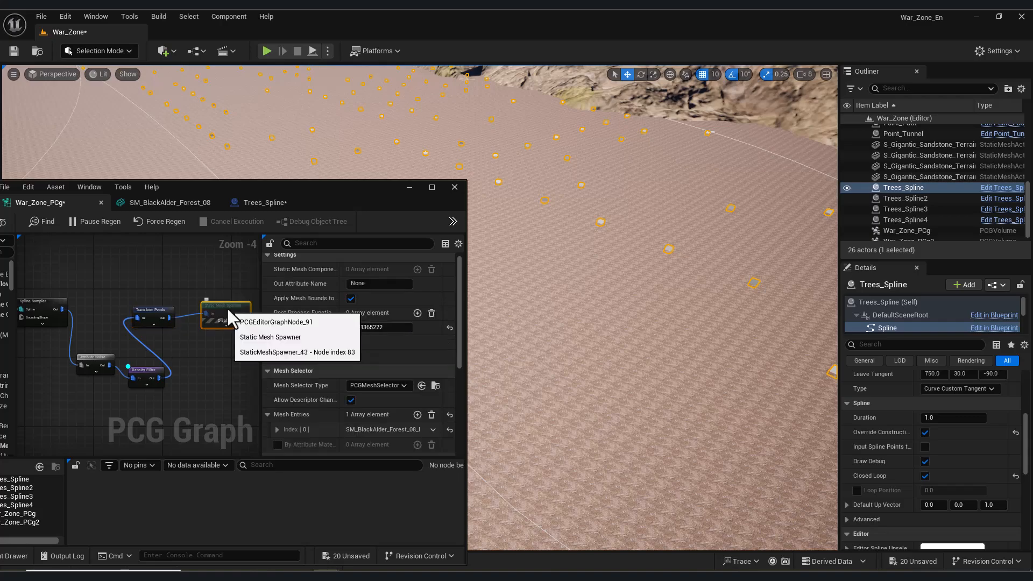
pyautogui.press('e')
pyautogui.click(639, 339)
pyautogui.moveTo(638, 339); pyautogui.dragTo(651, 296, button='right')
# Set the tree Transform Points node's X offset range to -80 to 130.
pyautogui.click(150, 318)
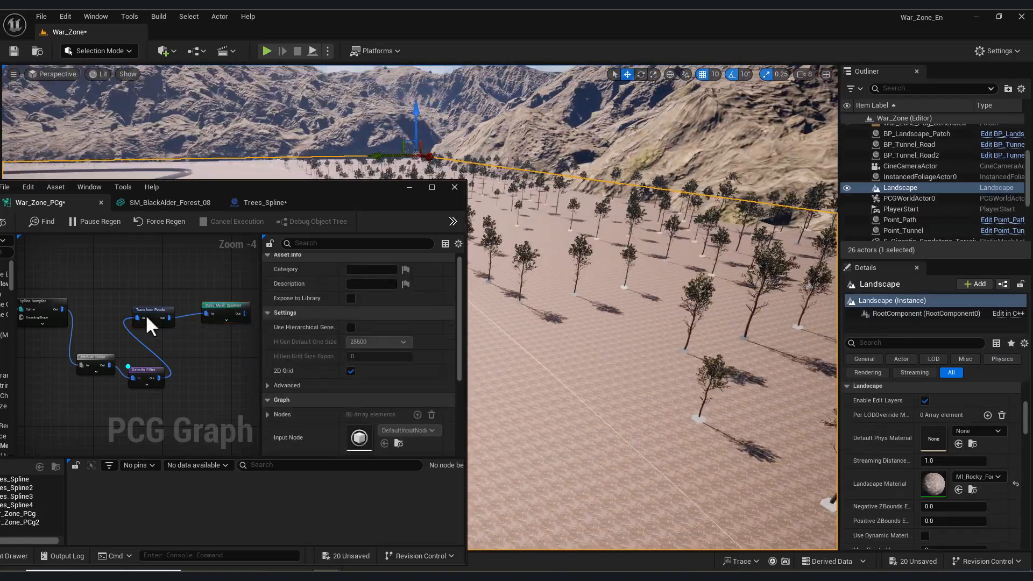
pyautogui.moveTo(371, 298); pyautogui.dragTo(359, 309)
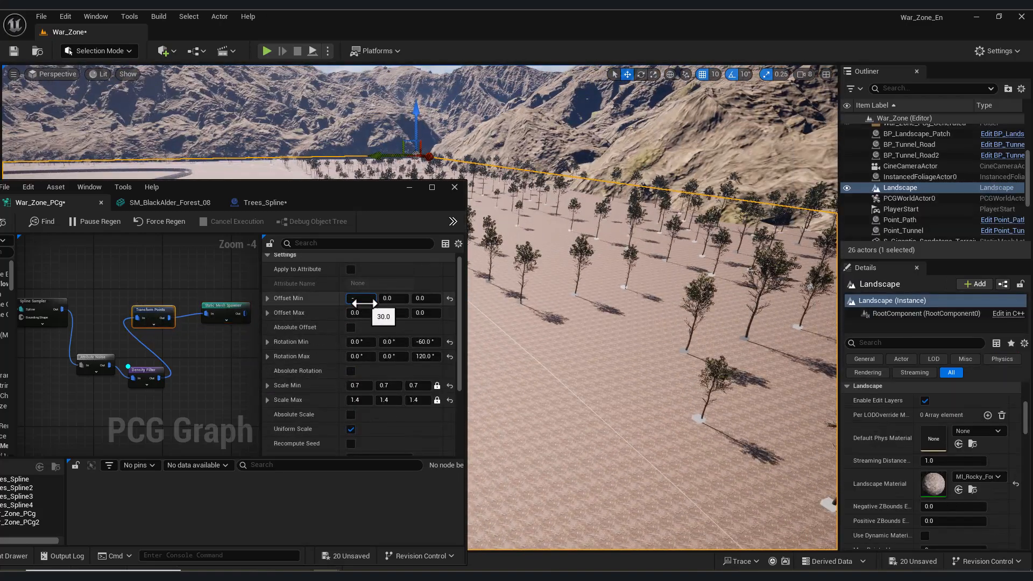
pyautogui.write('80')
pyautogui.press('Return')
pyautogui.write('130')
pyautogui.press('Return')
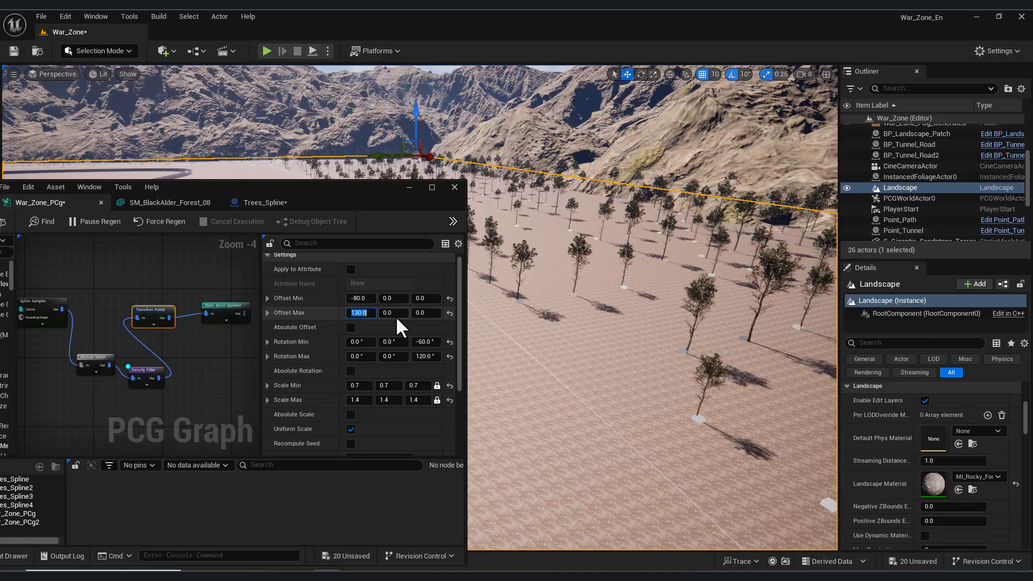
# Set the tree Transform Points node's Y offset range to -60 to 180 and its Z range to -20 to -10.
pyautogui.click(399, 300)
pyautogui.write('-60')
pyautogui.press('Return')
pyautogui.write('180')
pyautogui.press('Return')
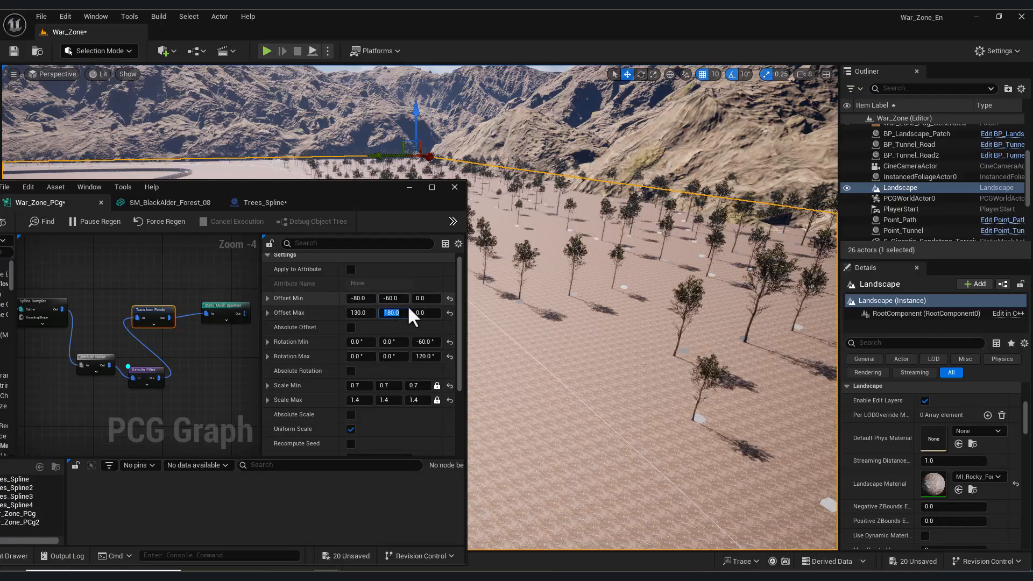
pyautogui.click(421, 298)
pyautogui.click(426, 313)
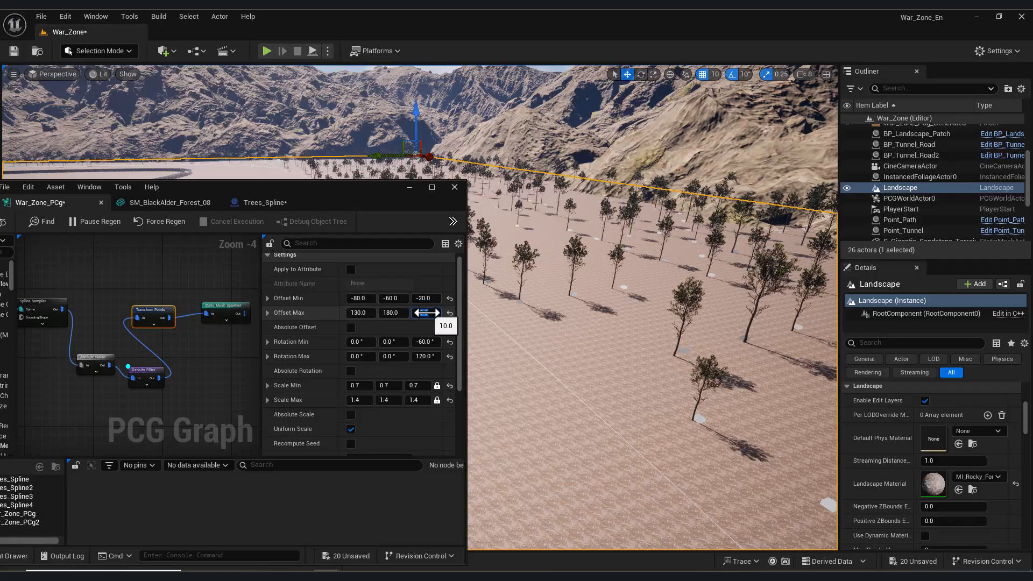
pyautogui.moveTo(565, 325); pyautogui.dragTo(624, 491, button='right')
# Duplicate the spline branch's Density Filter, feed the copy from the Attribute Noise node and enable Invert Filter on it.
pyautogui.click(334, 524)
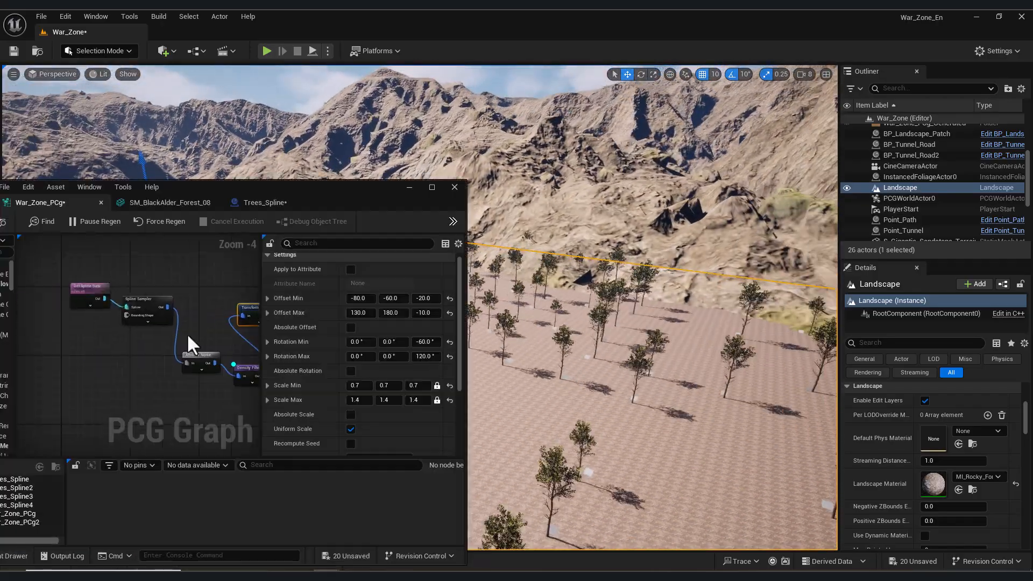
pyautogui.moveTo(162, 378); pyautogui.dragTo(125, 366, button='right')
pyautogui.click(202, 286)
pyautogui.click(103, 276)
pyautogui.moveTo(344, 180); pyautogui.dragTo(344, 175)
pyautogui.moveTo(345, 181); pyautogui.dragTo(543, 141)
pyautogui.scroll(-1, 557, 260)
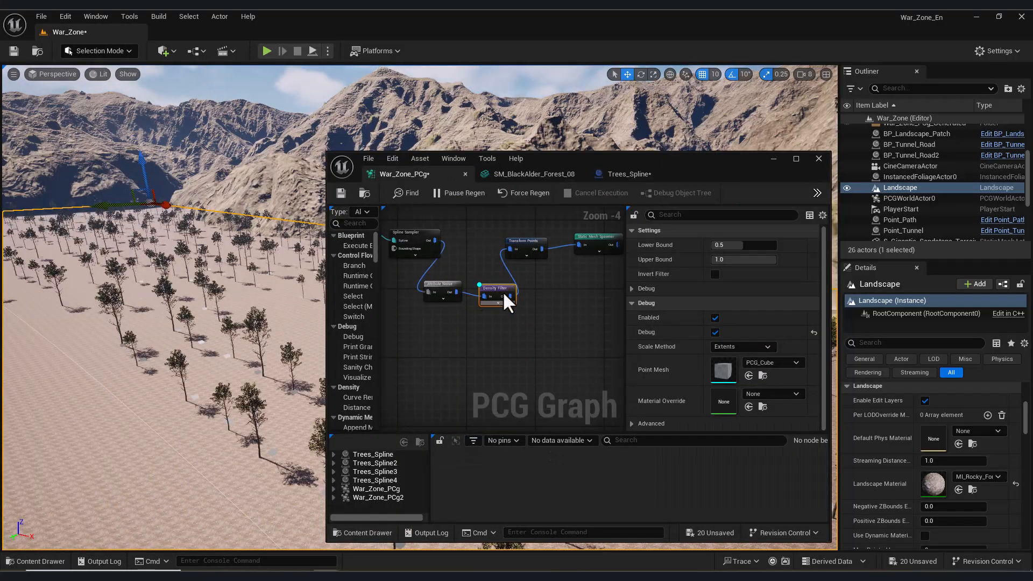
pyautogui.moveTo(457, 291); pyautogui.dragTo(501, 331)
pyautogui.moveTo(519, 321); pyautogui.dragTo(502, 326)
pyautogui.click(715, 274)
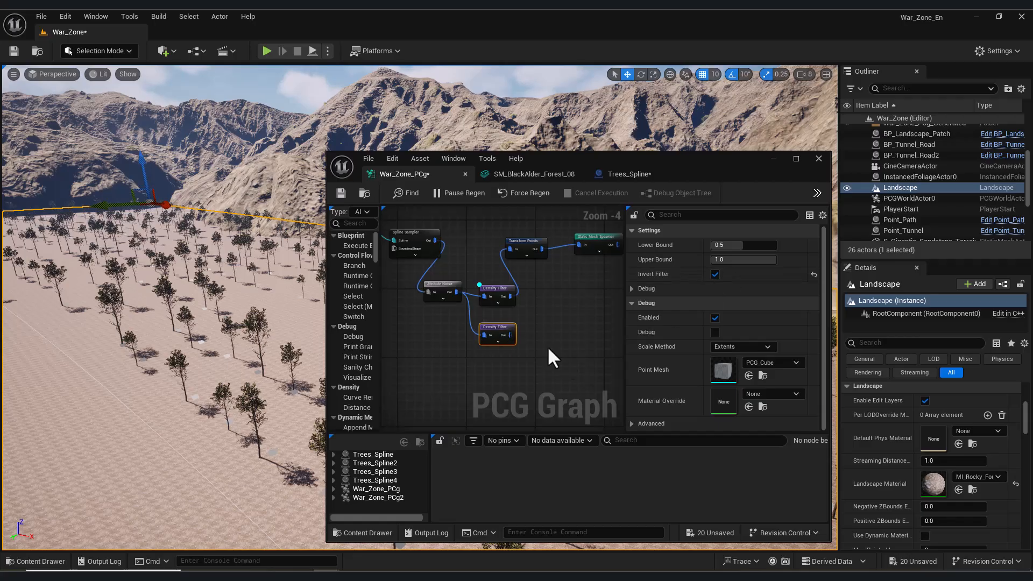
# Switch debug display to the inverted Density Filter and connect a duplicate of the tree Static Mesh Spawner to its output.
pyautogui.moveTo(528, 315); pyautogui.dragTo(490, 288, button='right')
pyautogui.click(460, 263)
pyautogui.press('d')
pyautogui.click(461, 302)
pyautogui.press('d')
pyautogui.click(560, 225)
pyautogui.hotkey('ctrl', 'd')
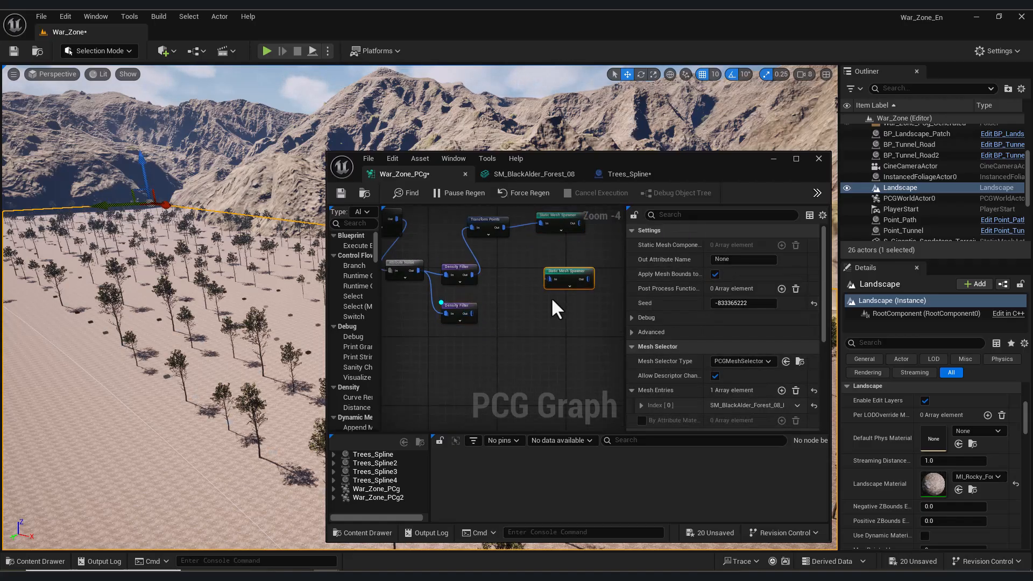
pyautogui.moveTo(588, 240); pyautogui.dragTo(541, 301)
pyautogui.moveTo(472, 314); pyautogui.dragTo(519, 309)
# Assign a different Black Alder tree mesh to the duplicated Static Mesh Spawner and inspect the denser forest.
pyautogui.scroll(-4, 721, 356)
pyautogui.click(641, 336)
pyautogui.click(648, 352)
pyautogui.hotkey('ctrl', 'space')
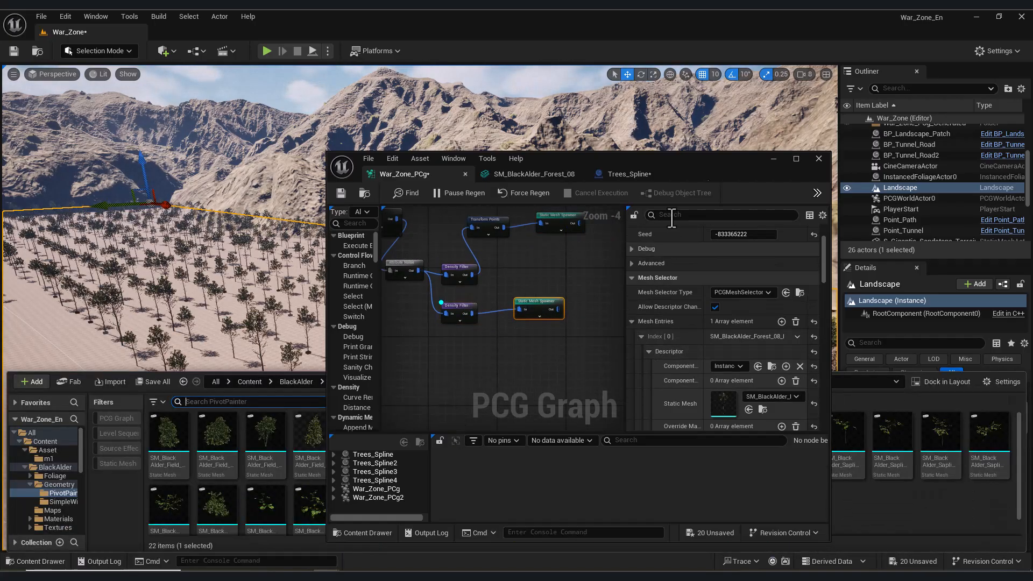
pyautogui.moveTo(667, 164); pyautogui.dragTo(323, 219)
pyautogui.moveTo(699, 434); pyautogui.dragTo(586, 430)
pyautogui.click(406, 463)
pyautogui.moveTo(285, 138); pyautogui.dragTo(242, 145, button='right')
pyautogui.click(431, 214)
pyautogui.moveTo(430, 301); pyautogui.dragTo(525, 306, button='right')
# Duplicate the Transform Points node and insert the copy between the inverted Density Filter and the second tree spawner.
pyautogui.moveTo(327, 571)
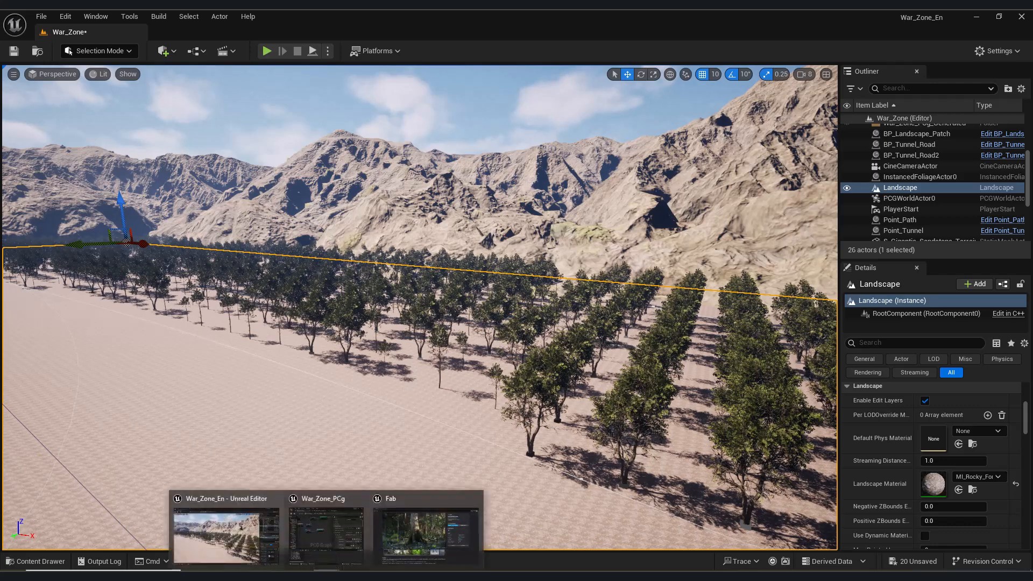
pyautogui.click(329, 534)
pyautogui.moveTo(150, 386); pyautogui.dragTo(191, 385, button='right')
pyautogui.click(198, 284)
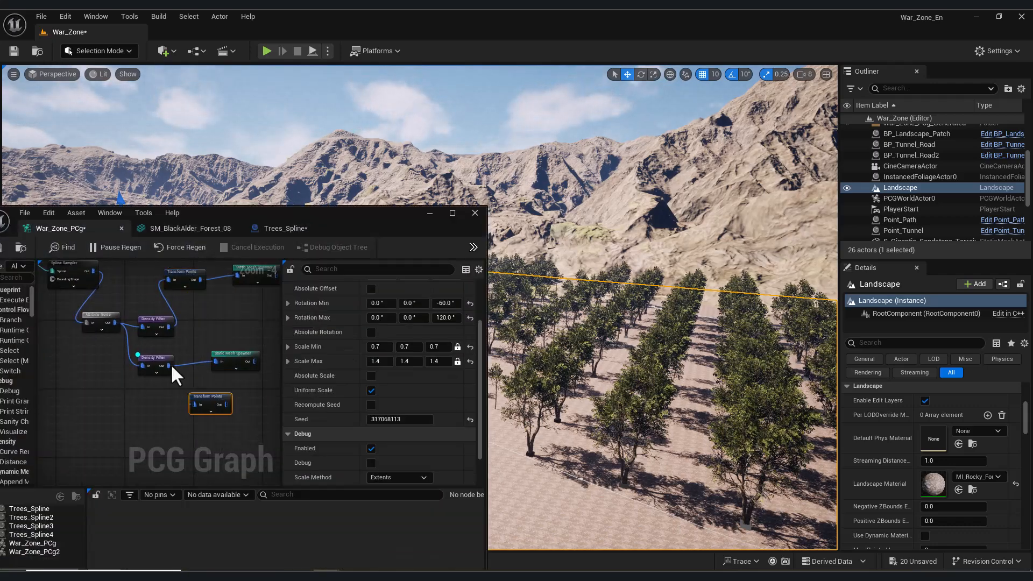
pyautogui.click(219, 363)
pyautogui.keyDown('alt'); pyautogui.click(217, 362); pyautogui.keyUp('alt')
pyautogui.moveTo(227, 405); pyautogui.dragTo(214, 361)
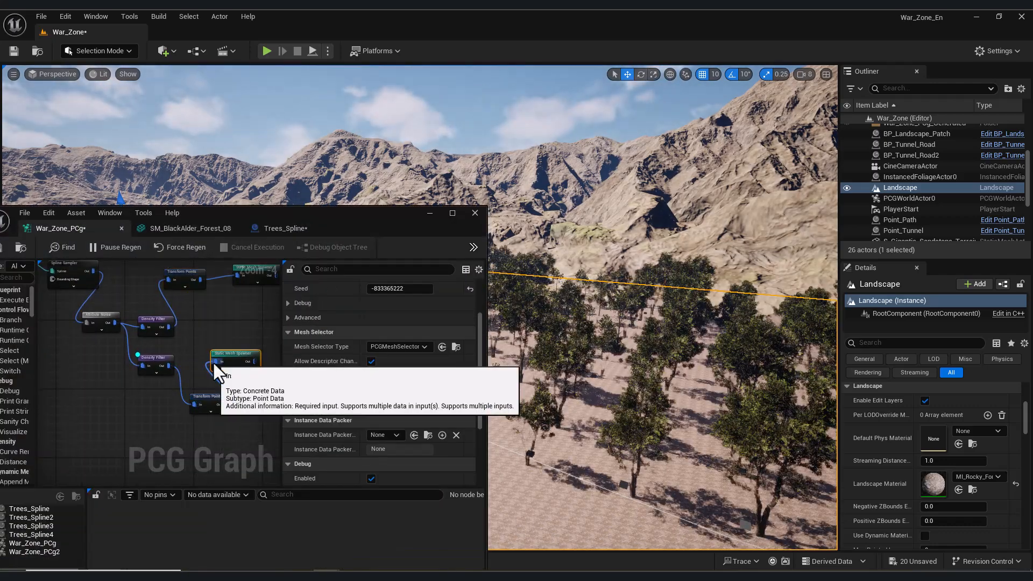
# Set the second tree Transform Points node's maximum scale to 2 and inspect the forest in the level.
pyautogui.click(213, 398)
pyautogui.click(438, 365)
pyautogui.write('2')
pyautogui.press('Return')
pyautogui.moveTo(227, 301); pyautogui.dragTo(227, 322, button='right')
pyautogui.click(188, 294)
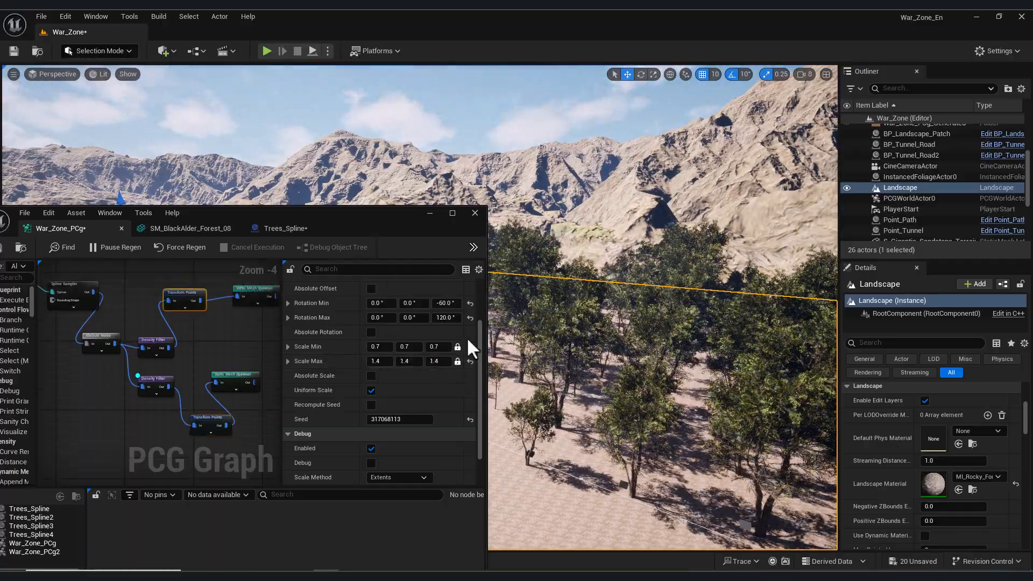
pyautogui.click(430, 213)
pyautogui.moveTo(430, 280); pyautogui.dragTo(376, 318, button='right')
pyautogui.press('w')
# Re-enable the disabled Static Mesh Spawners for the dead tree trunks in the War_Zone_PCg graph.
pyautogui.click(330, 538)
pyautogui.moveTo(338, 224); pyautogui.dragTo(872, 206)
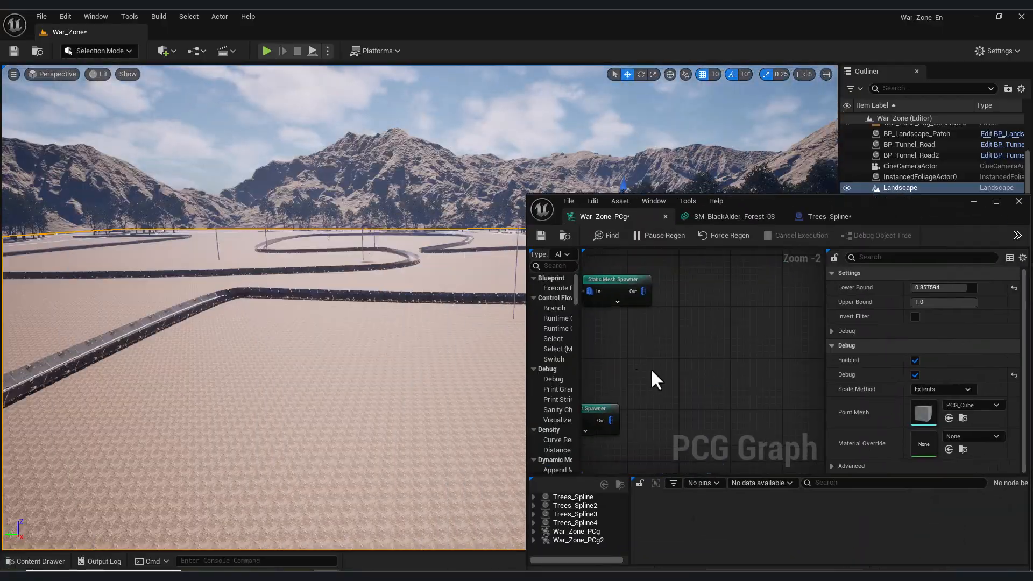
pyautogui.moveTo(688, 445); pyautogui.dragTo(701, 323, button='right')
pyautogui.scroll(9, 700, 320)
pyautogui.click(698, 311)
pyautogui.press('e')
pyautogui.moveTo(699, 430); pyautogui.dragTo(724, 329, button='right')
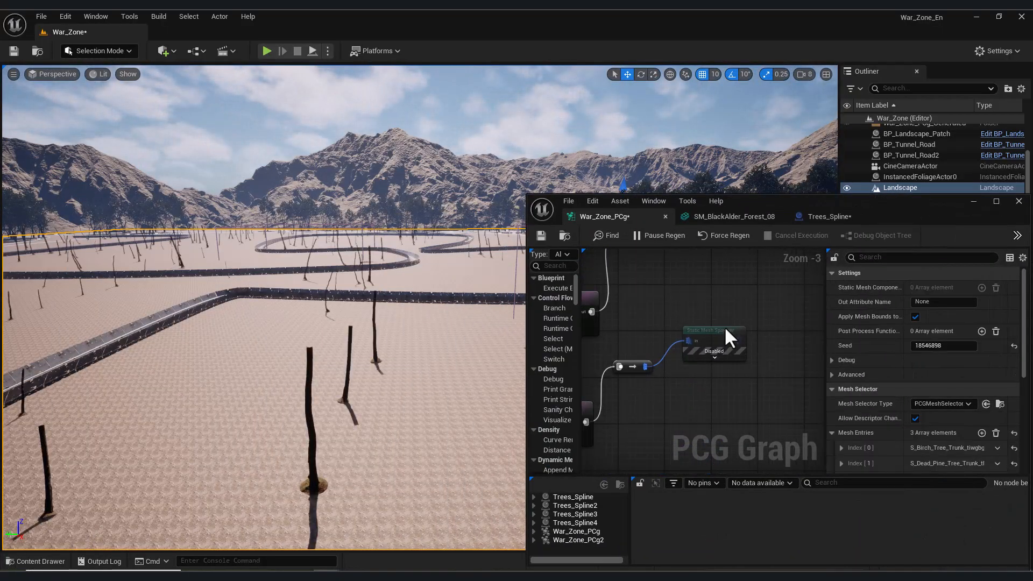
pyautogui.click(722, 330)
pyautogui.press('e')
# Re-enable the Spawn Actor nodes that use the Point_Path and Point_Tunnel templates.
pyautogui.scroll(-3, 715, 329)
pyautogui.click(683, 295)
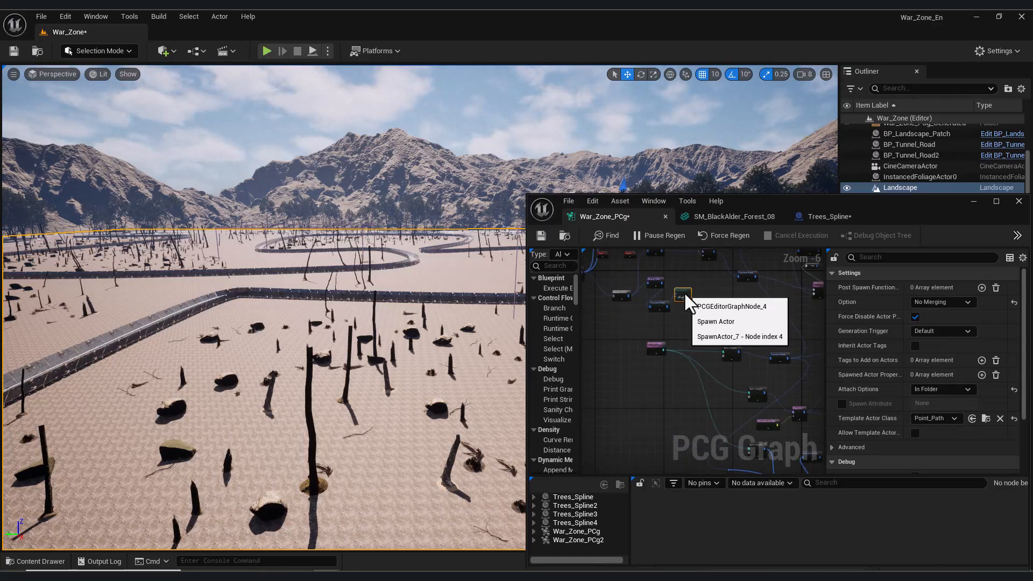
pyautogui.press('e')
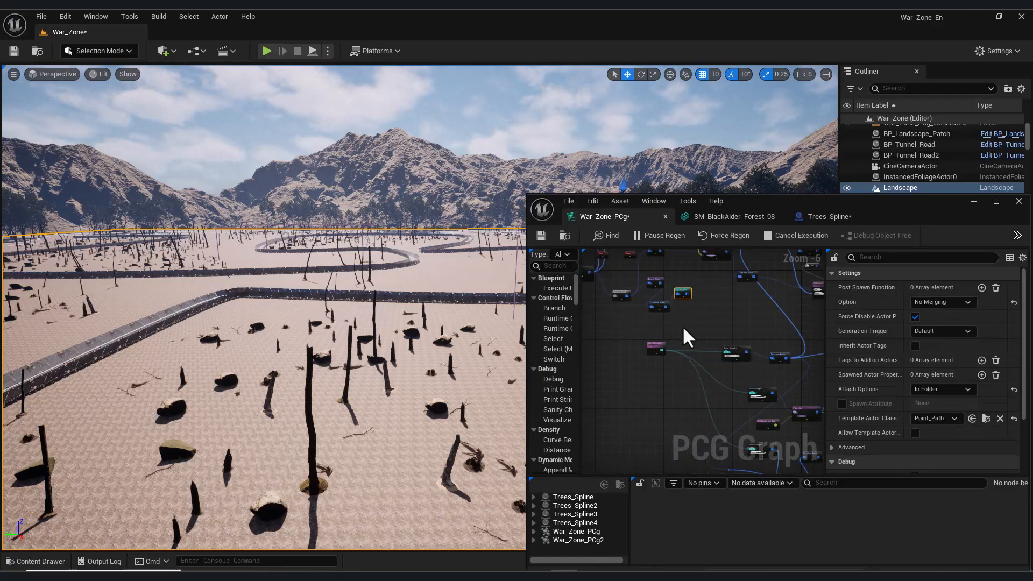
pyautogui.scroll(-1, 655, 342)
pyautogui.moveTo(655, 341); pyautogui.dragTo(563, 299, button='right')
pyautogui.click(729, 315)
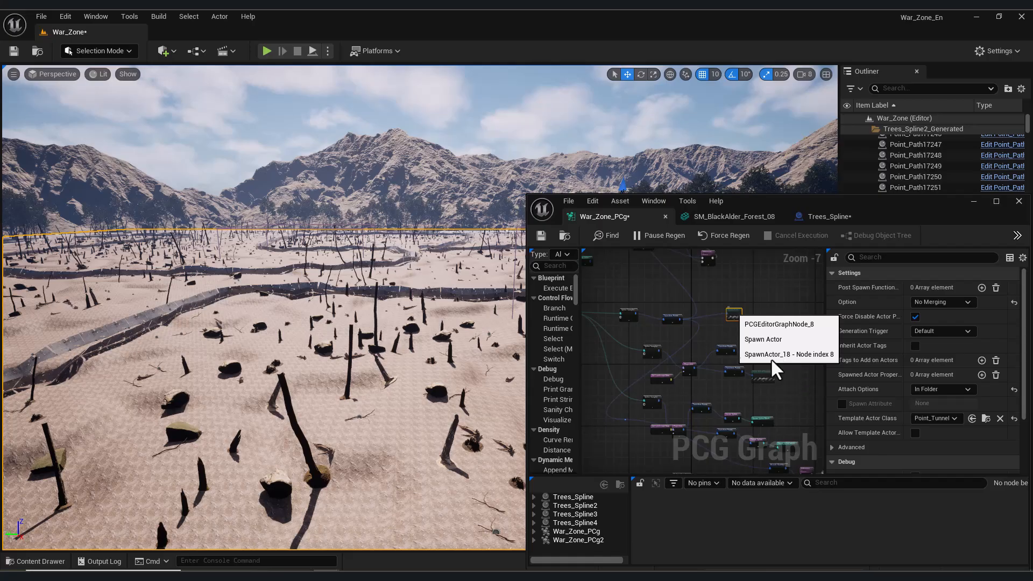
# Re-enable the next two Static Mesh Spawners, each fed by a Transform Points node.
pyautogui.click(686, 352)
pyautogui.press('e')
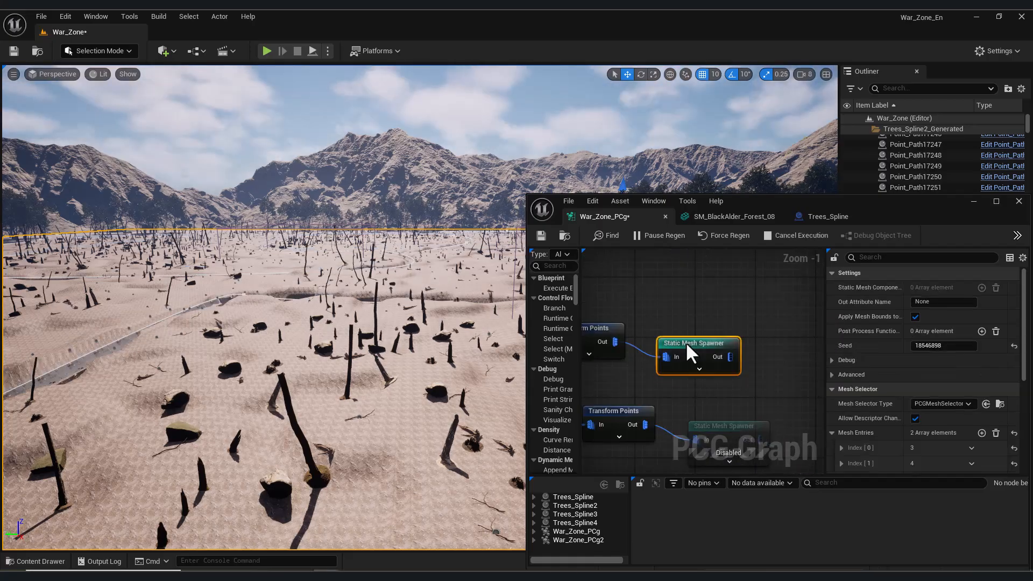
pyautogui.click(715, 428)
pyautogui.press('e')
pyautogui.moveTo(753, 430); pyautogui.dragTo(728, 259, button='right')
pyautogui.scroll(-9, 726, 356)
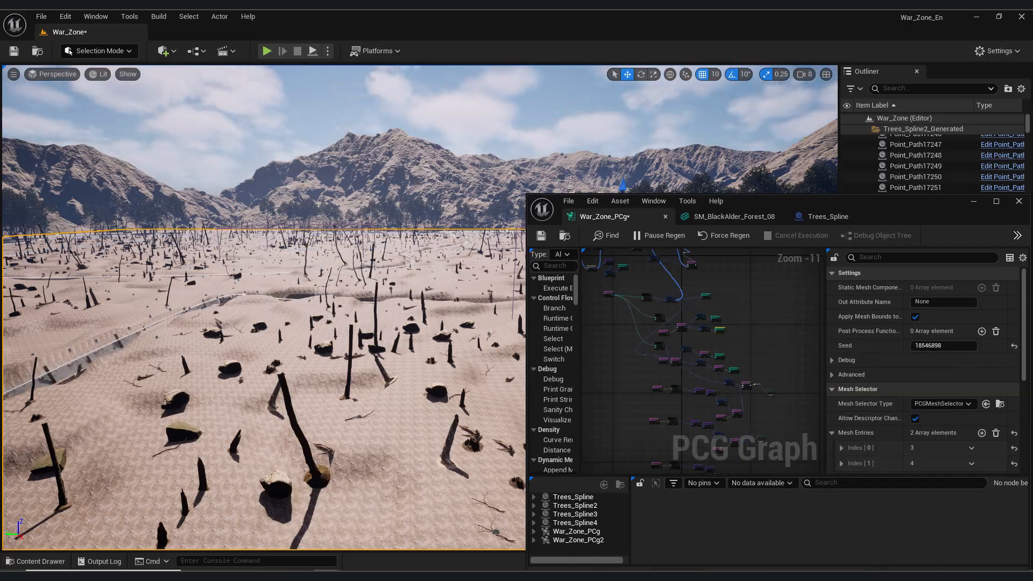
# Re-enable the remaining disabled spawners further down the graph and inspect the complete war zone in the level.
pyautogui.moveTo(791, 410); pyautogui.dragTo(757, 386, button='right')
pyautogui.scroll(7, 757, 386)
pyautogui.click(676, 302)
pyautogui.press('e')
pyautogui.moveTo(700, 348); pyautogui.dragTo(752, 268, button='right')
pyautogui.scroll(-4, 752, 269)
pyautogui.scroll(7, 731, 331)
pyautogui.click(727, 335)
pyautogui.press('e')
pyautogui.moveTo(720, 350); pyautogui.dragTo(756, 251, button='right')
pyautogui.click(726, 353)
pyautogui.press('e')
pyautogui.scroll(-10, 723, 356)
pyautogui.click(976, 201)
pyautogui.press('w')
pyautogui.moveTo(646, 301)
pyautogui.mouseDown(button='right')
pyautogui.moveTo(618, 307)
pyautogui.moveTo(607, 296)
pyautogui.moveTo(628, 303)
pyautogui.mouseUp(button='right')
pyautogui.press('e')
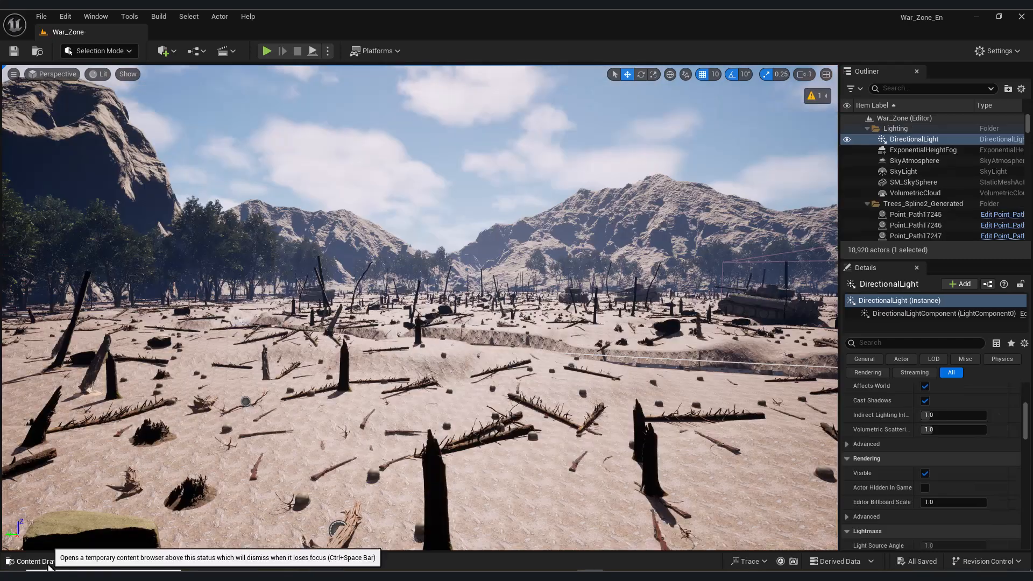
# Look through the Forest_Floor, Mossy_Swamp_Ground, Rocky_Forest_Floor, Rocky_Steppe and Swamp_Water folders in the Megascans Surfaces folder.
pyautogui.click(36, 561)
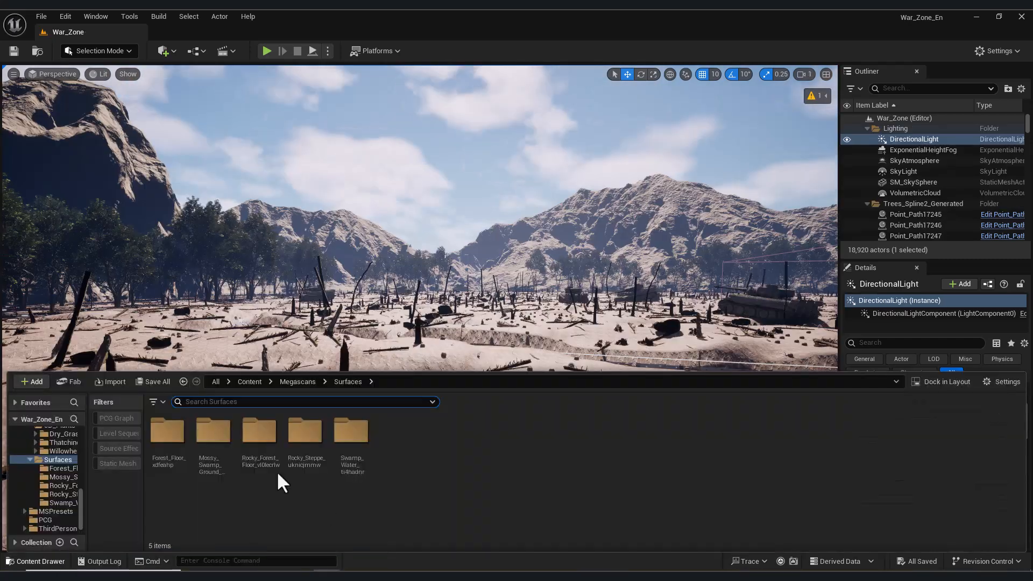
pyautogui.click(61, 468)
pyautogui.click(54, 478)
pyautogui.click(60, 487)
pyautogui.click(61, 494)
pyautogui.click(63, 502)
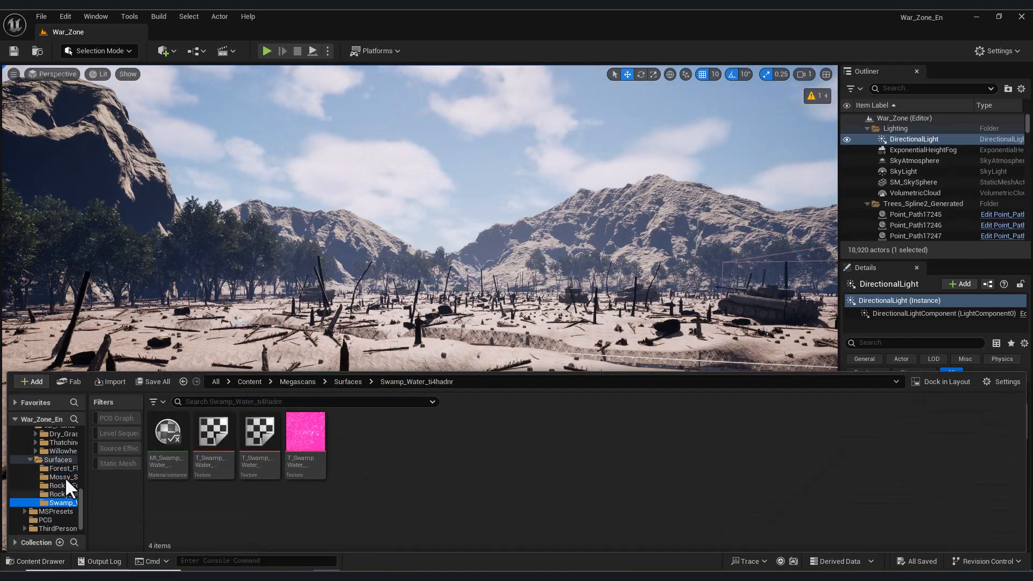
pyautogui.click(63, 468)
pyautogui.click(57, 459)
# Create a material named M_Landscape in the Megascans Surfaces folder and open it for editing.
pyautogui.rightClick(436, 434)
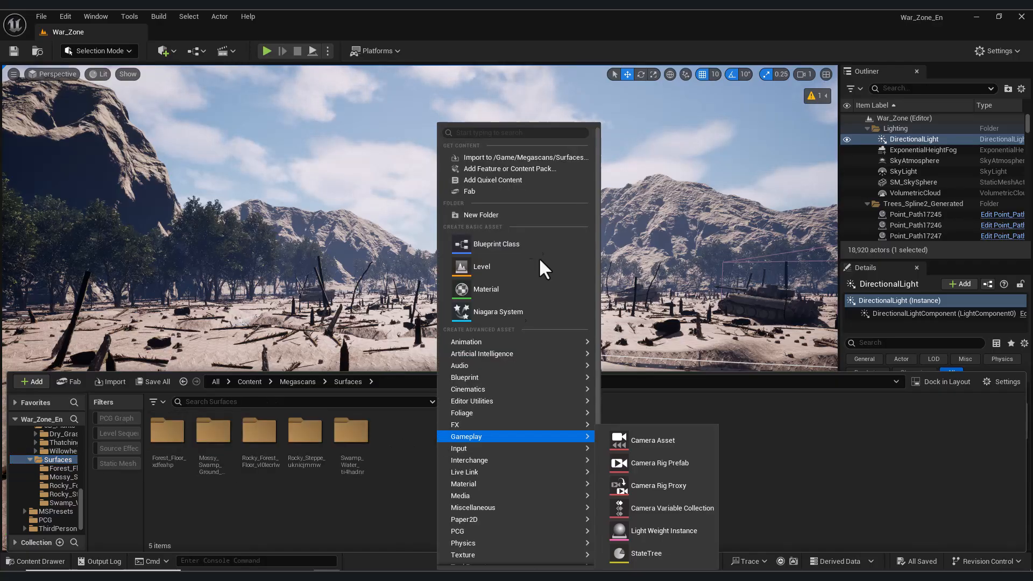
pyautogui.click(486, 289)
pyautogui.write('M_Landscape')
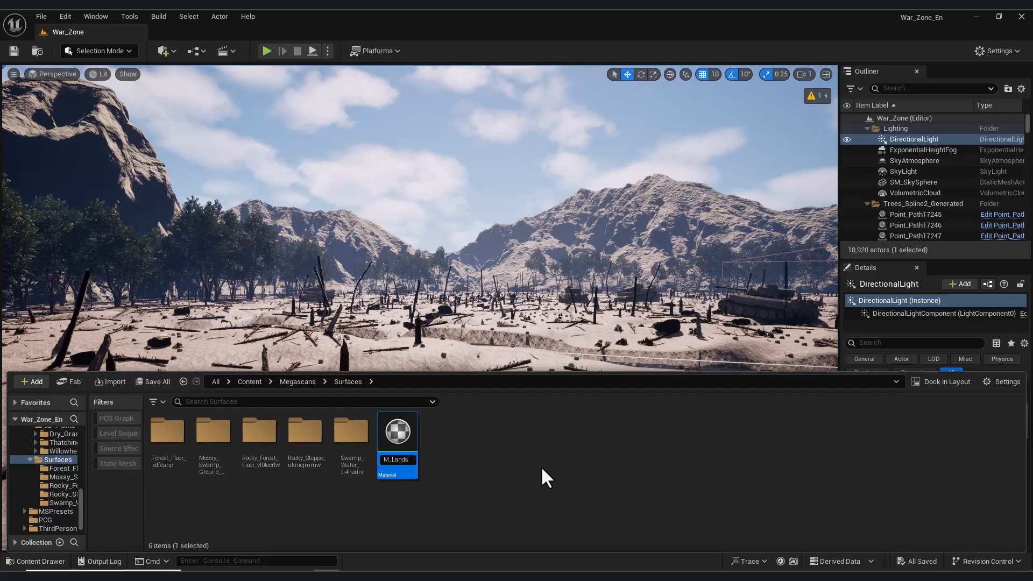
pyautogui.press('Return')
pyautogui.doubleClick(398, 433)
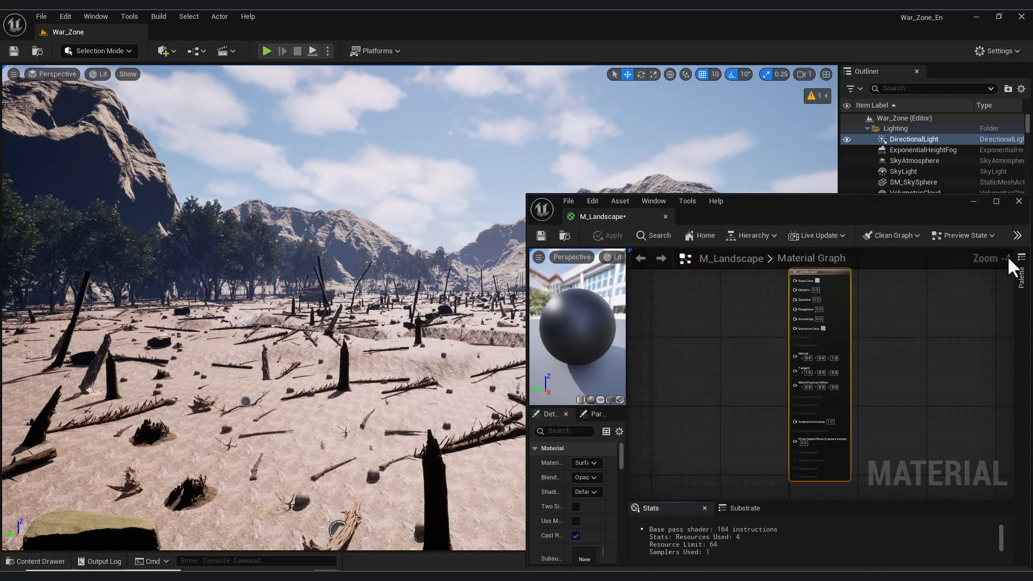
# Maximize the material editor and enable Use Material Attributes for M_Landscape.
pyautogui.click(997, 202)
pyautogui.moveTo(489, 301); pyautogui.dragTo(754, 348, button='right')
pyautogui.moveTo(496, 267); pyautogui.dragTo(603, 318, button='right')
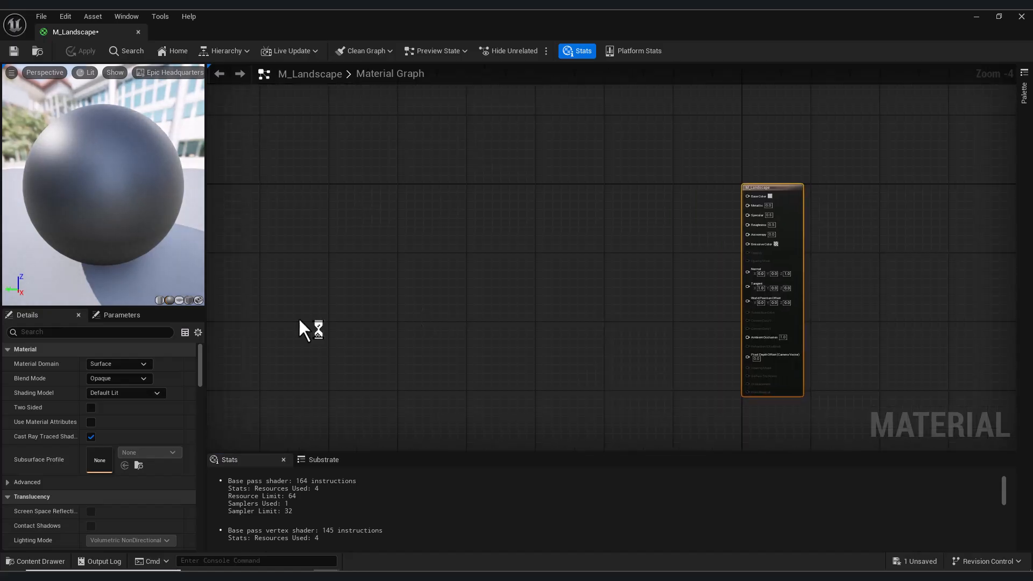
pyautogui.click(91, 422)
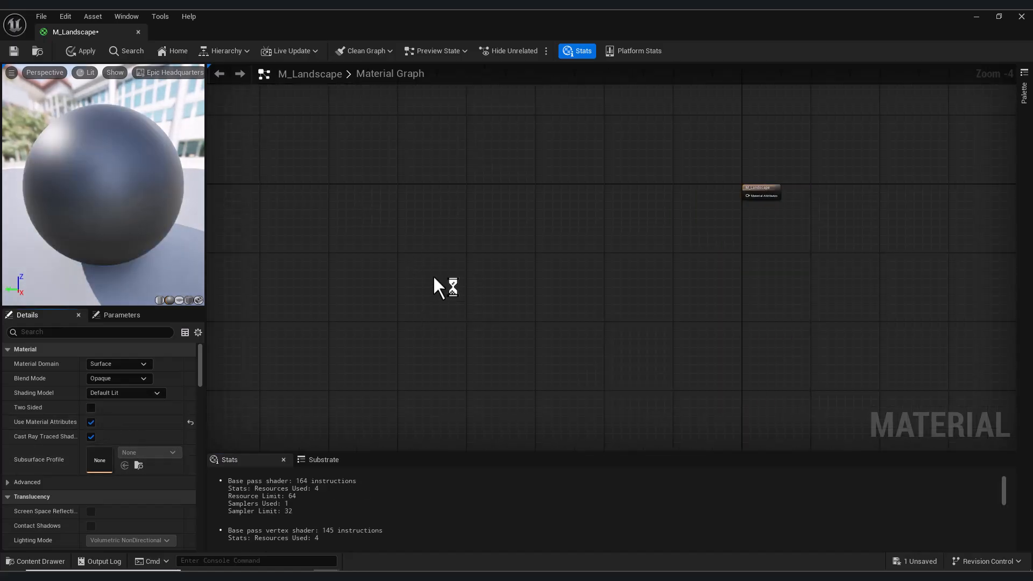
# Add a LandscapeLayerBlend node beside the material output and give it four layers.
pyautogui.rightClick(530, 217)
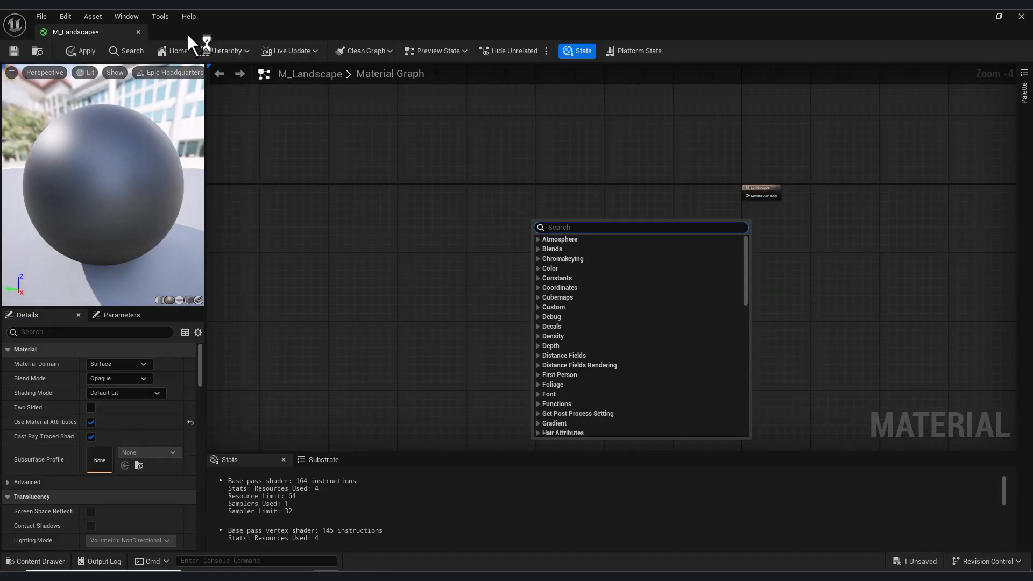
pyautogui.rightClick(637, 212)
pyautogui.write('landscape')
pyautogui.click(692, 263)
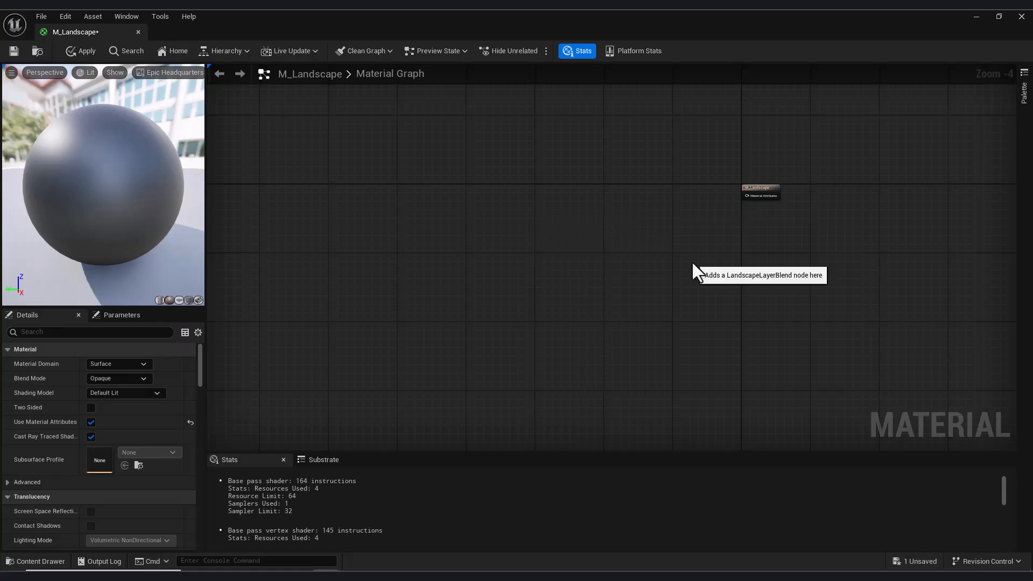
pyautogui.moveTo(648, 211); pyautogui.dragTo(648, 200)
pyautogui.click(161, 364)
pyautogui.click(161, 363)
pyautogui.click(161, 364)
pyautogui.click(162, 363)
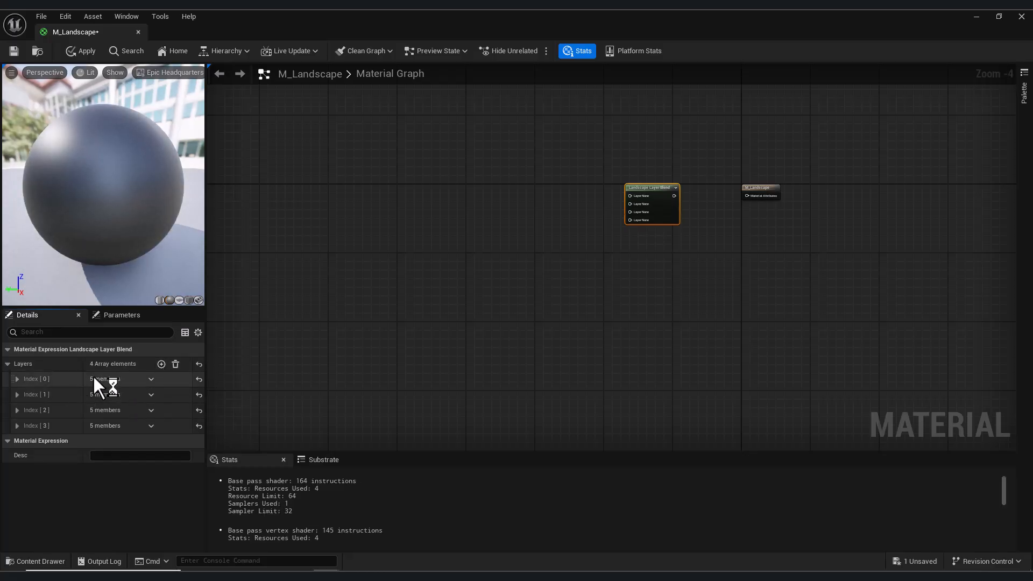
pyautogui.scroll(2, 622, 225)
pyautogui.click(16, 378)
pyautogui.click(16, 378)
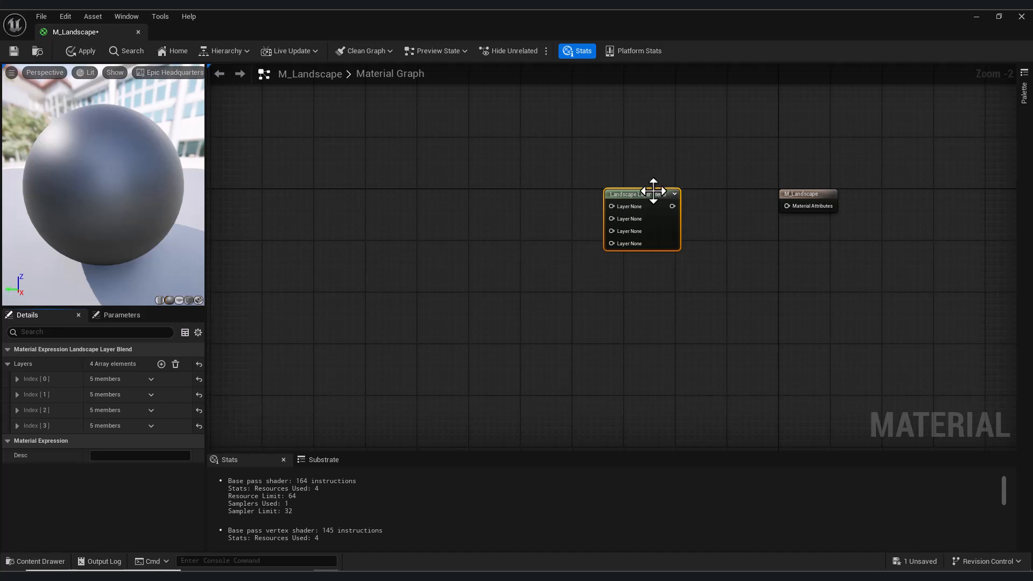
pyautogui.click(8, 364)
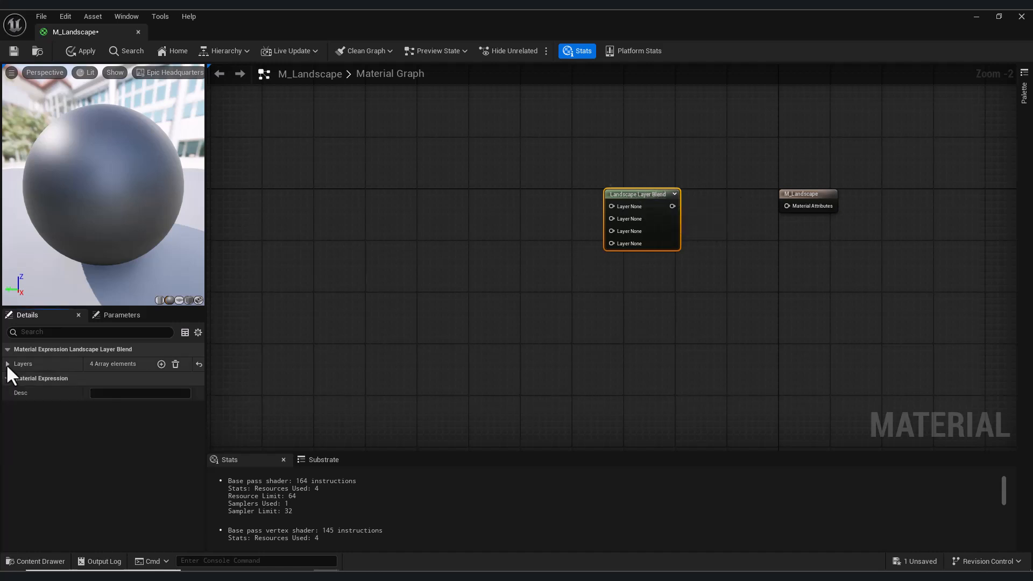
pyautogui.click(8, 365)
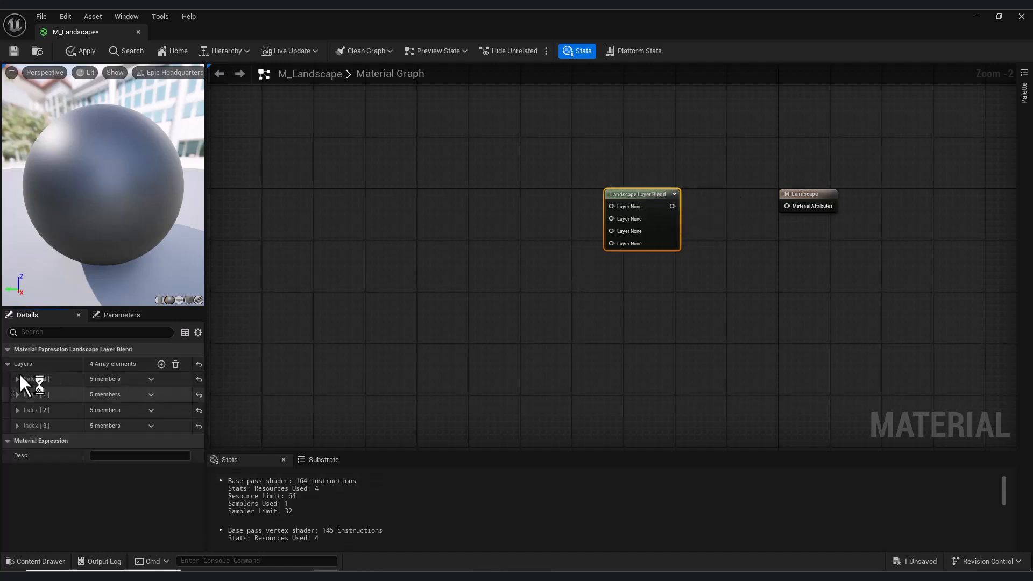
# Add a SetMaterialAttributes node to the graph and give it five attribute entries.
pyautogui.click(357, 205)
pyautogui.rightClick(359, 206)
pyautogui.write('setma')
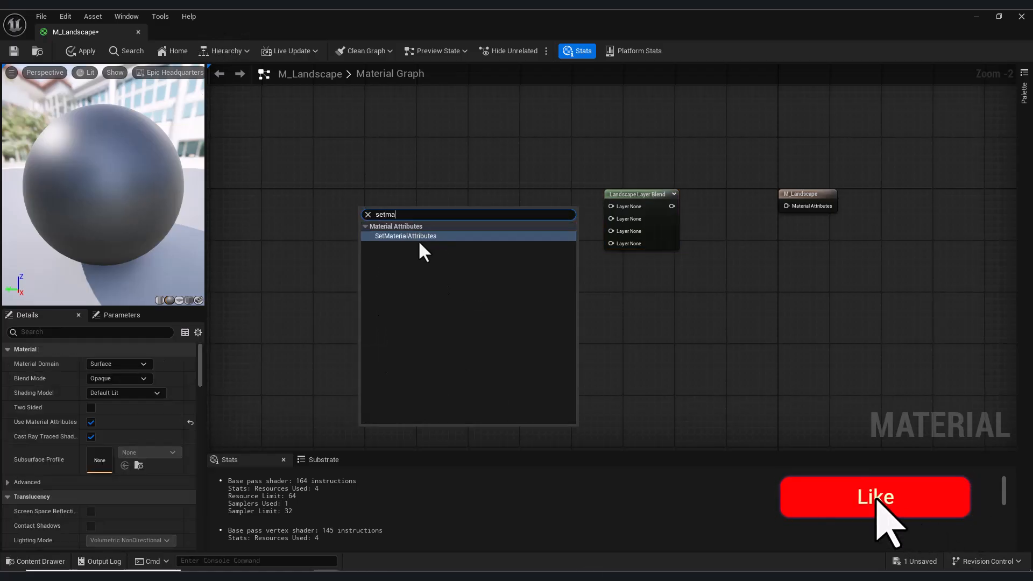
pyautogui.click(414, 237)
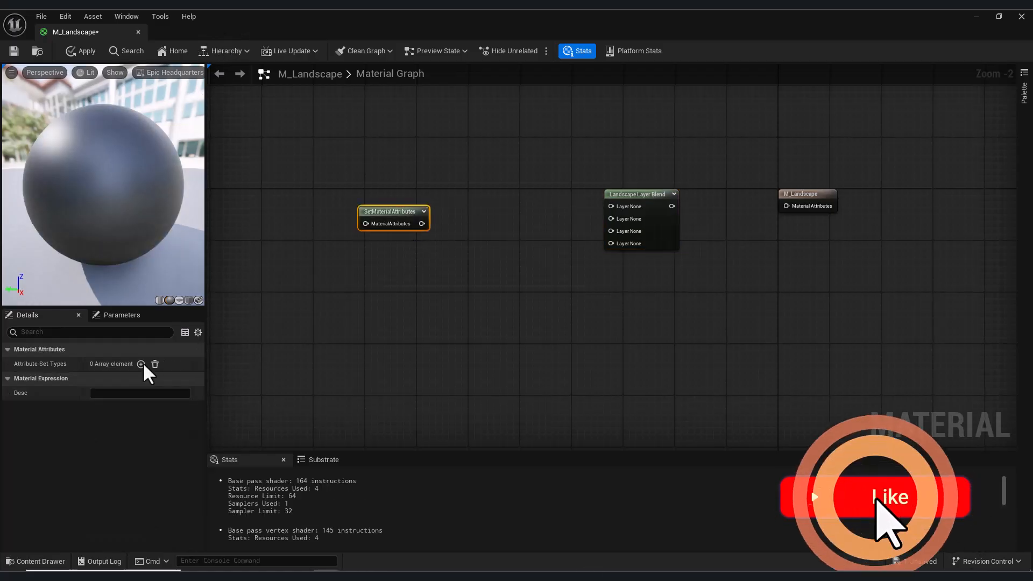
pyautogui.click(143, 364)
pyautogui.click(8, 365)
pyautogui.click(144, 365)
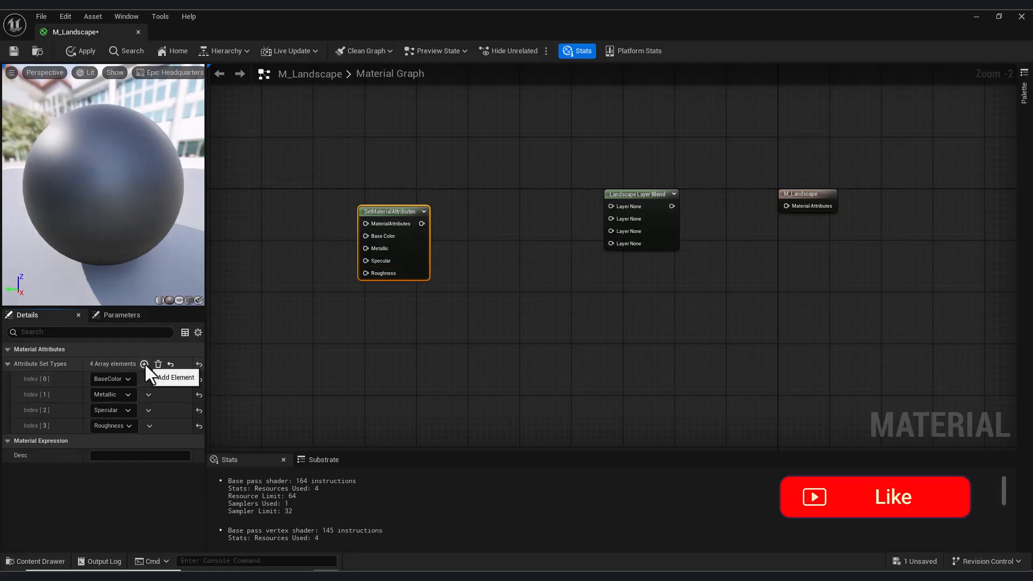
pyautogui.click(144, 364)
# Set the SetMaterialAttributes node's third, fourth and fifth attributes to Roughness, Displacement and Normal.
pyautogui.click(124, 409)
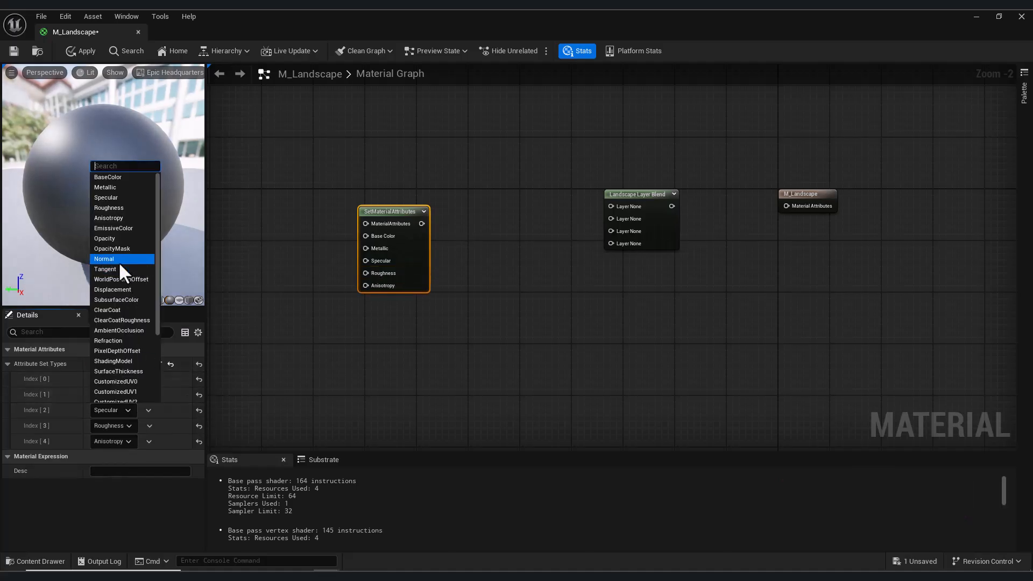
pyautogui.click(108, 207)
pyautogui.click(120, 428)
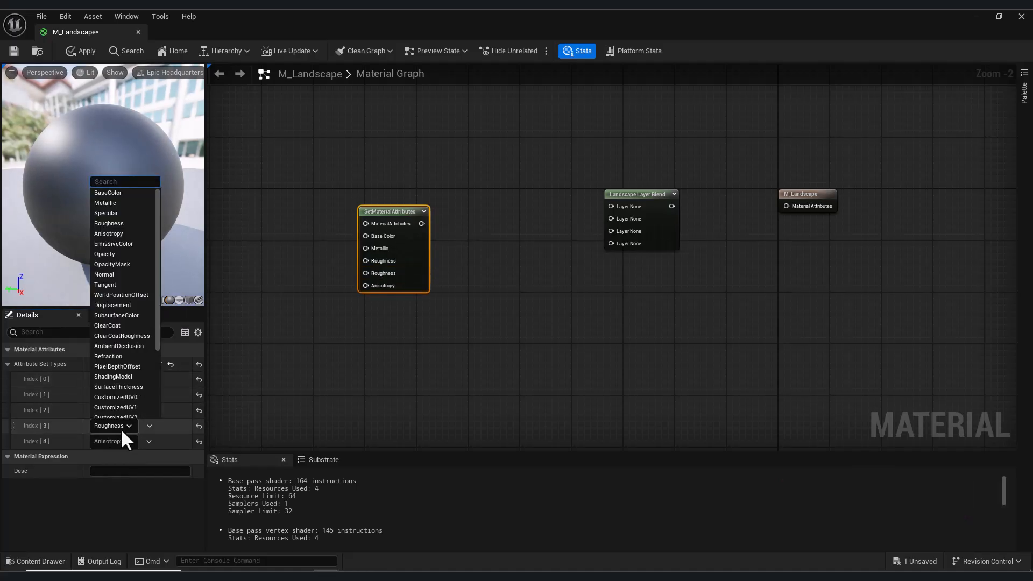
pyautogui.click(112, 304)
pyautogui.click(117, 442)
pyautogui.click(108, 290)
# Duplicate the SetMaterialAttributes node three times and arrange the four nodes in a vertical column.
pyautogui.moveTo(403, 210); pyautogui.dragTo(443, 154)
pyautogui.hotkey('ctrl', 'd')
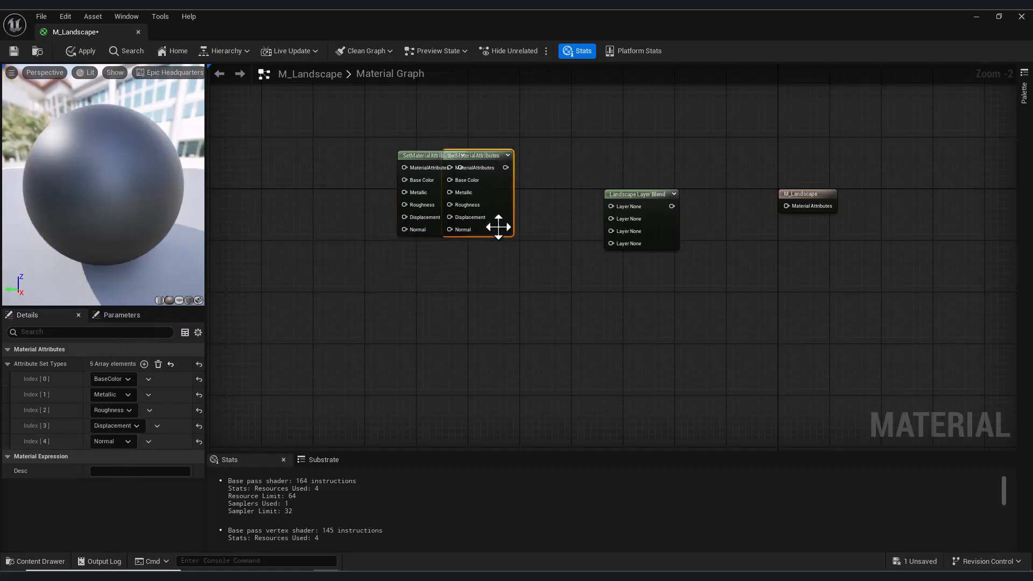
pyautogui.hotkey('ctrl', 'd')
pyautogui.hotkey('ctrl', 'd')
pyautogui.moveTo(490, 371); pyautogui.dragTo(438, 449)
pyautogui.moveTo(540, 222); pyautogui.dragTo(487, 318)
pyautogui.moveTo(424, 155); pyautogui.dragTo(444, 85)
pyautogui.moveTo(507, 153); pyautogui.dragTo(478, 179)
pyautogui.moveTo(488, 320); pyautogui.dragTo(462, 306)
pyautogui.moveTo(466, 418); pyautogui.dragTo(461, 413)
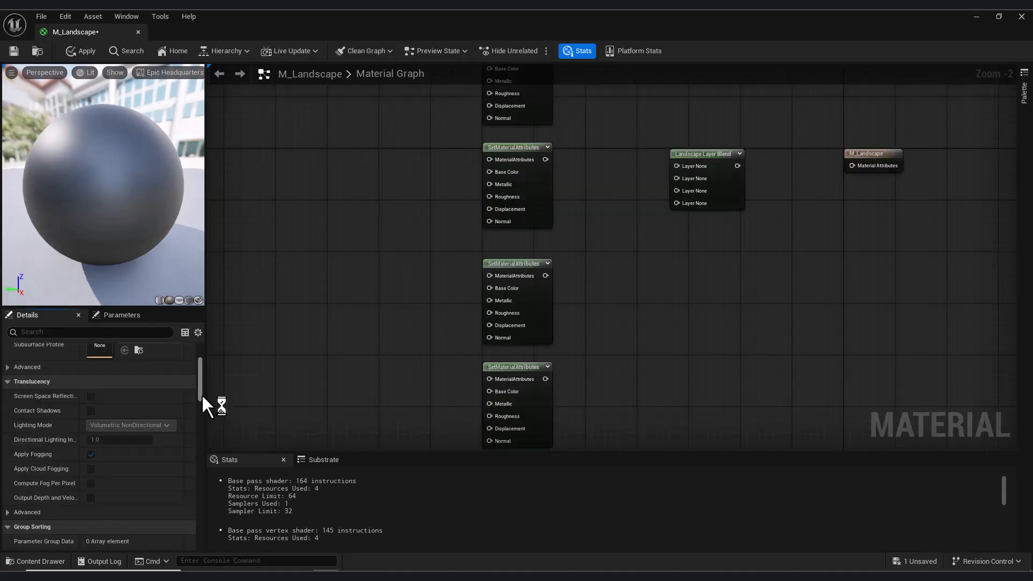
# Enable tessellation in the material's Nanite settings and expand its Displacement options.
pyautogui.scroll(-5, 108, 405)
pyautogui.click(91, 405)
pyautogui.click(8, 419)
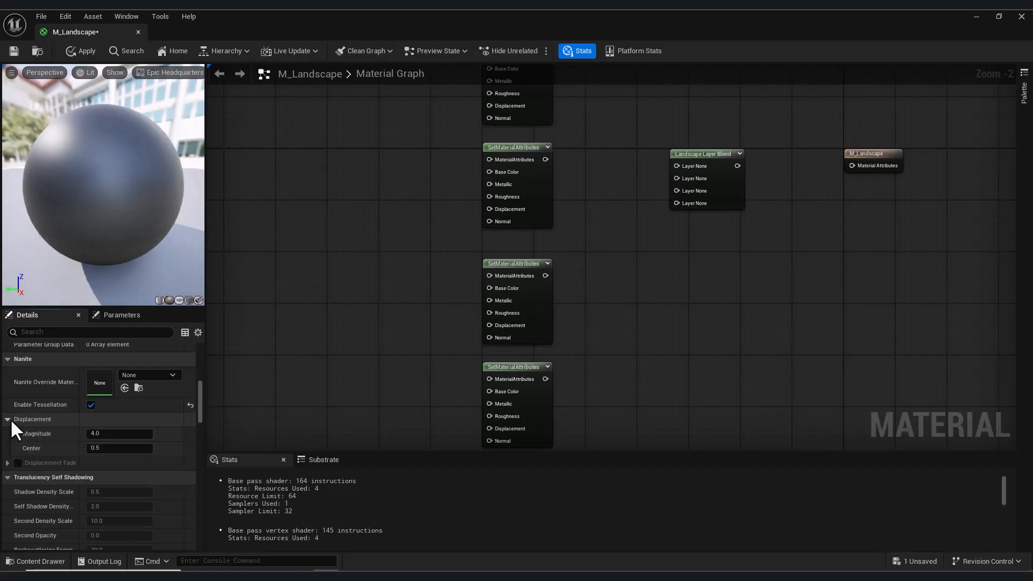
# Open the MI_Forest_Floor material instance from the Forest_Floor_xdfeahp folder, then return to the M_Landscape graph.
pyautogui.moveTo(402, 228); pyautogui.dragTo(628, 325, button='right')
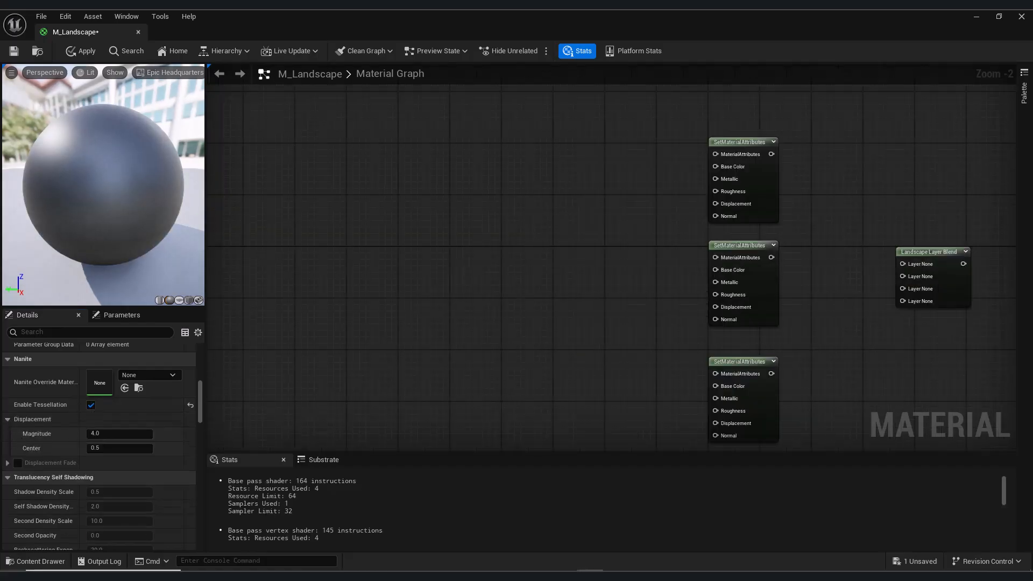
pyautogui.click(44, 561)
pyautogui.doubleClick(171, 426)
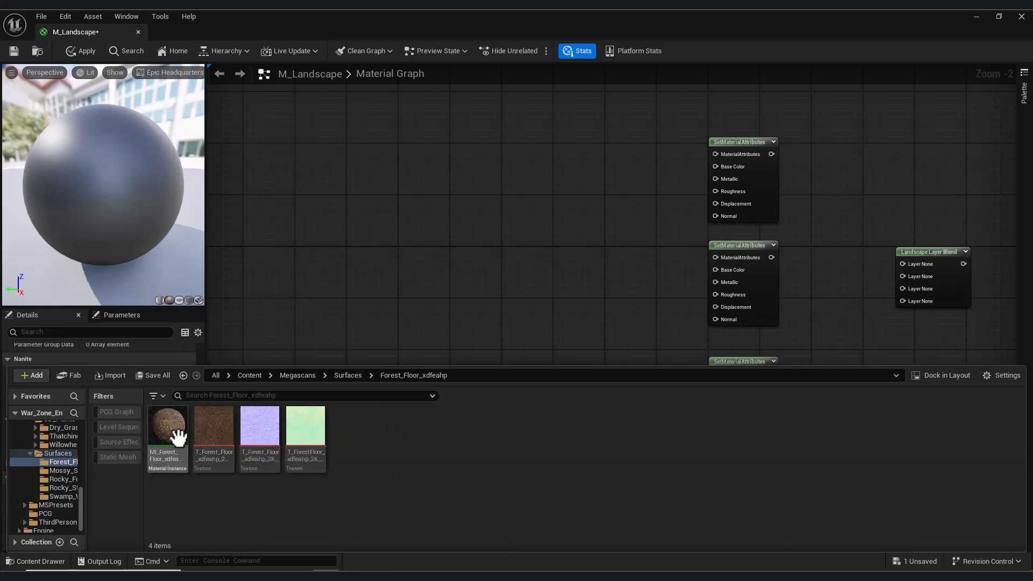
pyautogui.doubleClick(171, 427)
pyautogui.click(1021, 16)
pyautogui.click(635, 319)
pyautogui.click(91, 32)
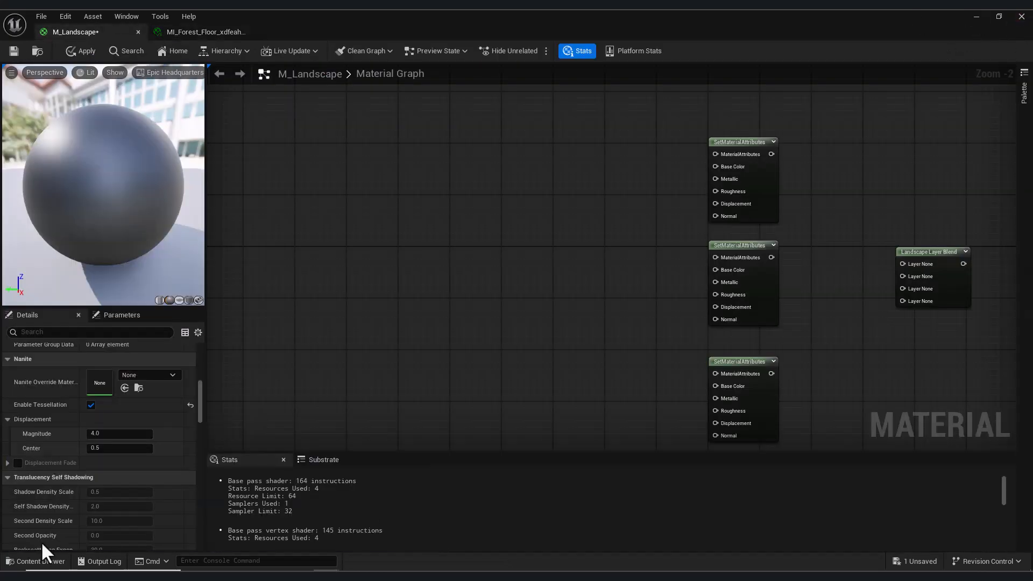
# Place the three Forest_Floor textures in the graph as texture samples and line them up in a row.
pyautogui.click(41, 561)
pyautogui.moveTo(213, 428); pyautogui.dragTo(428, 131)
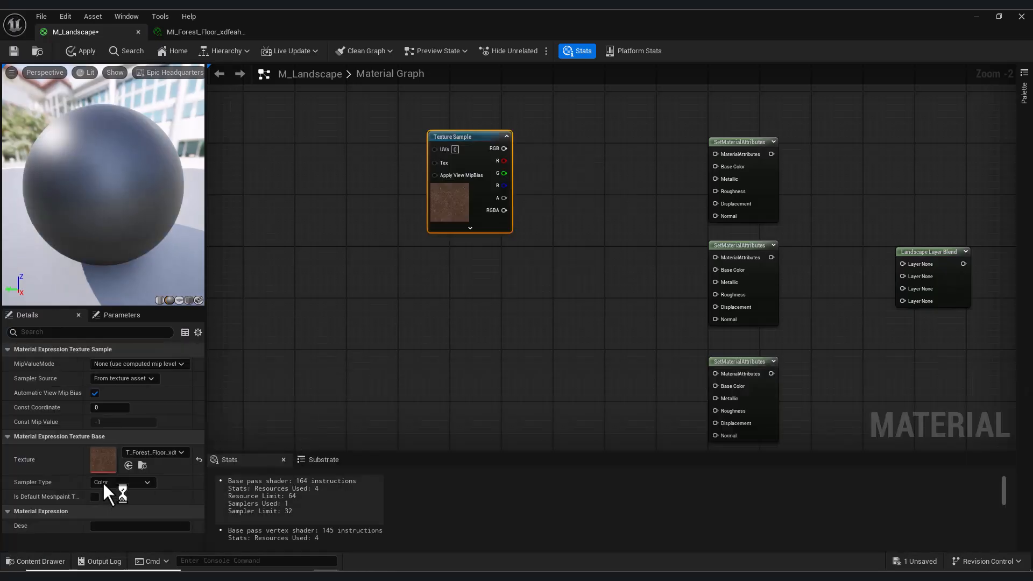
pyautogui.click(41, 561)
pyautogui.moveTo(259, 427); pyautogui.dragTo(552, 154)
pyautogui.click(41, 561)
pyautogui.moveTo(306, 427); pyautogui.dragTo(667, 206)
pyautogui.moveTo(468, 143); pyautogui.dragTo(409, 129)
pyautogui.moveTo(595, 166); pyautogui.dragTo(515, 132)
pyautogui.moveTo(721, 202); pyautogui.dragTo(614, 115)
# Add a LandscapeLayerCoords node and connect it to the UVs of all three Forest_Floor texture samples.
pyautogui.moveTo(307, 168); pyautogui.dragTo(531, 202, button='right')
pyautogui.rightClick(359, 210)
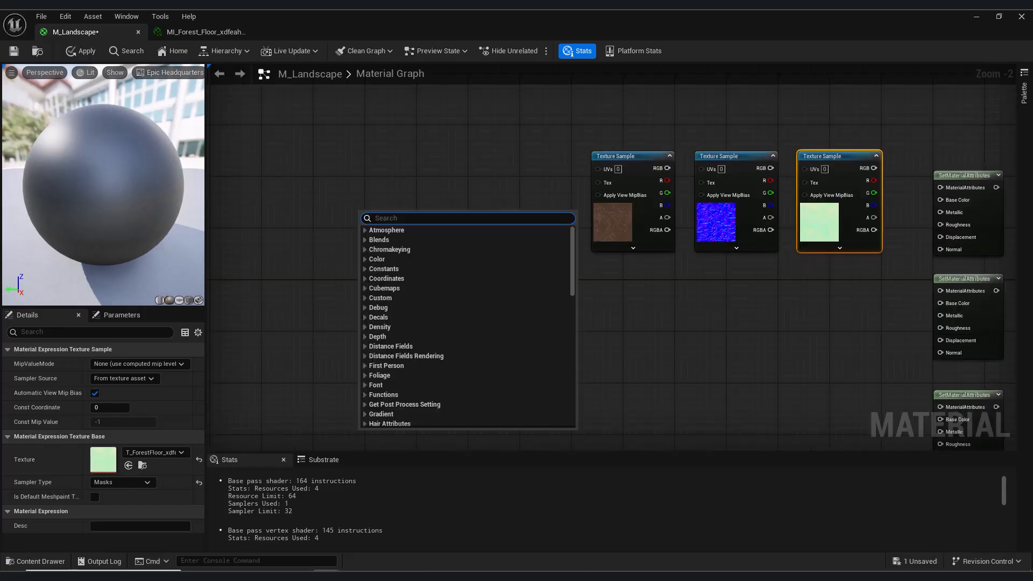
pyautogui.write('landscape')
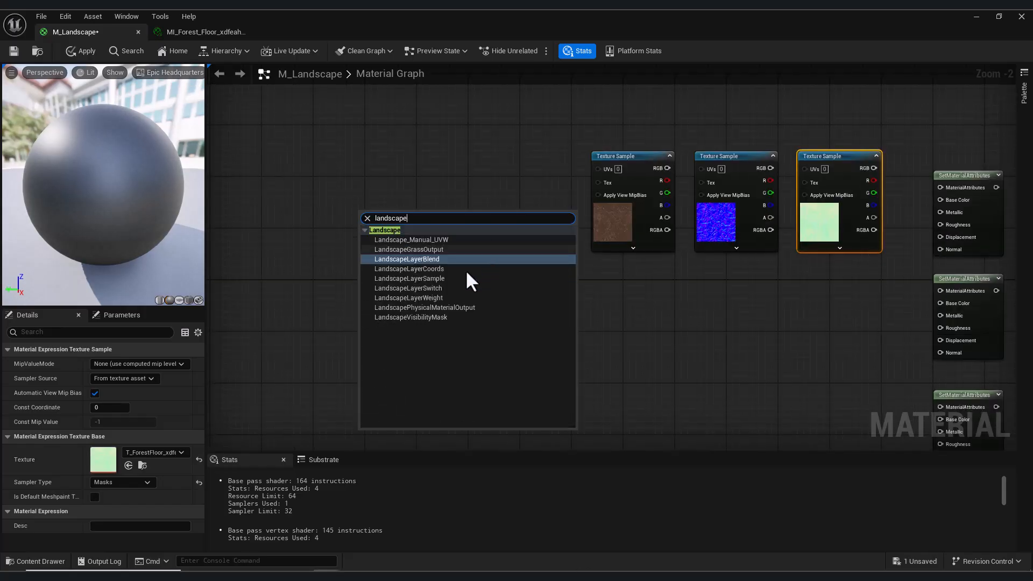
pyautogui.click(465, 269)
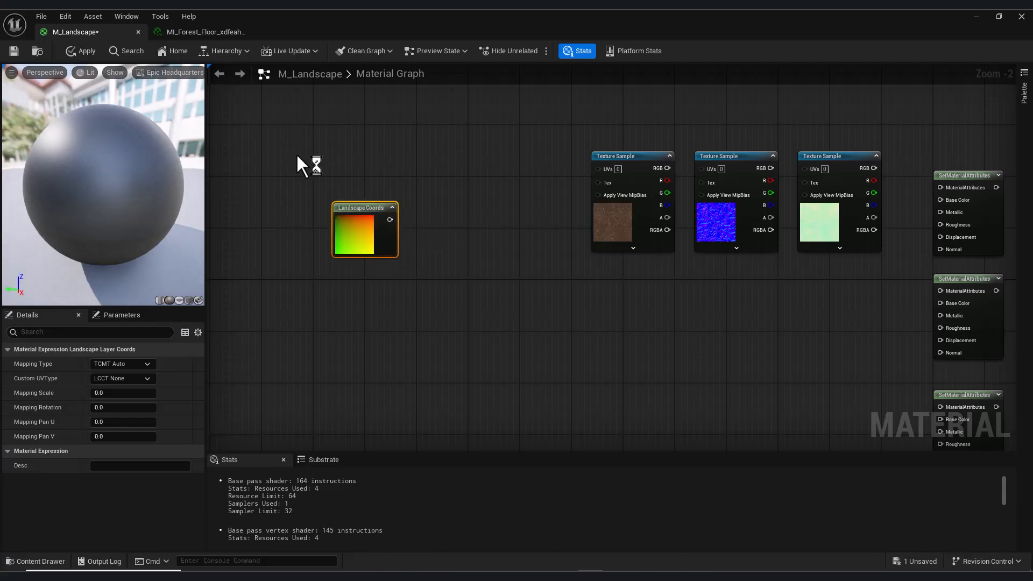
pyautogui.rightClick(364, 213)
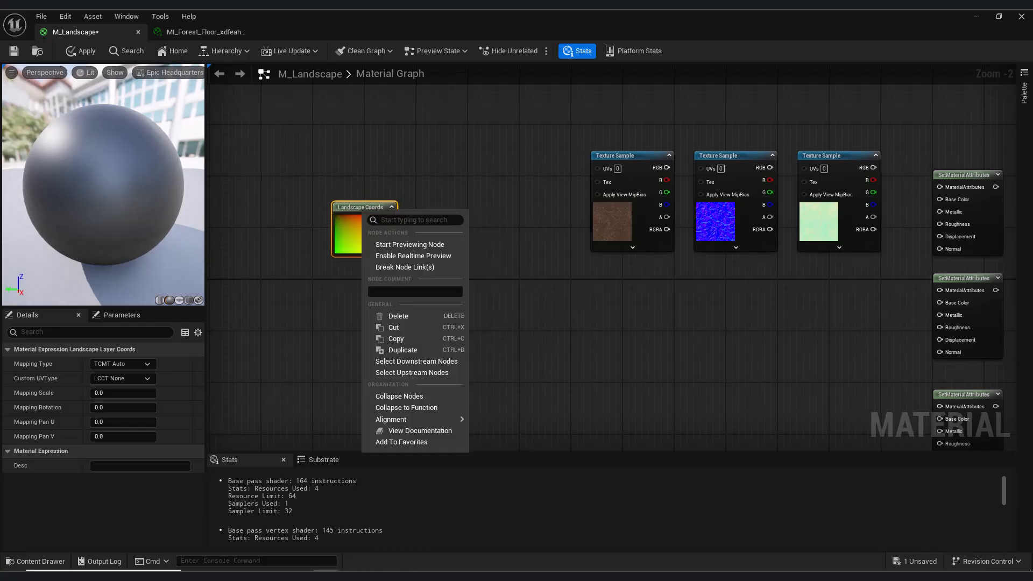
pyautogui.click(395, 267)
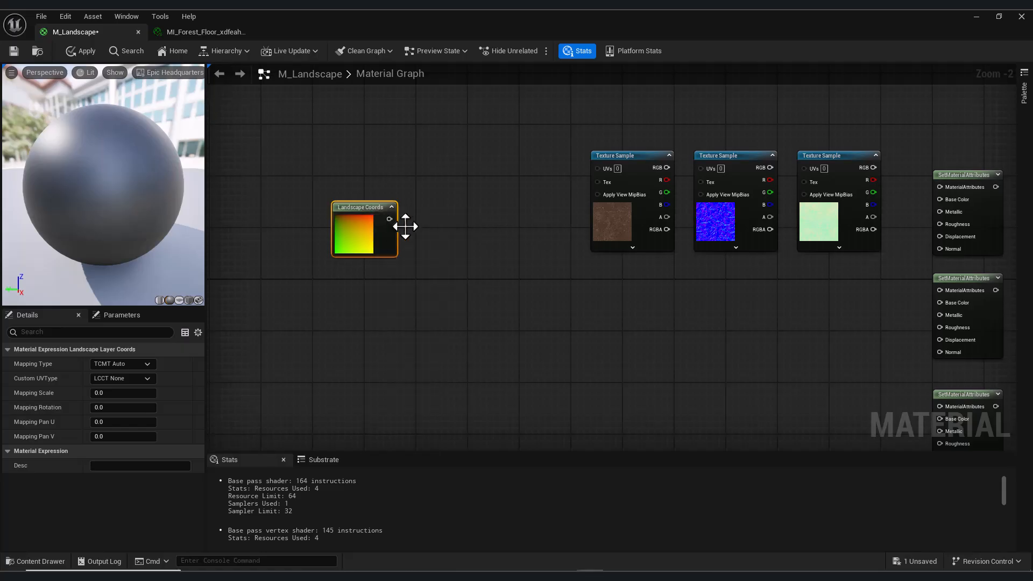
pyautogui.moveTo(373, 237); pyautogui.dragTo(804, 167)
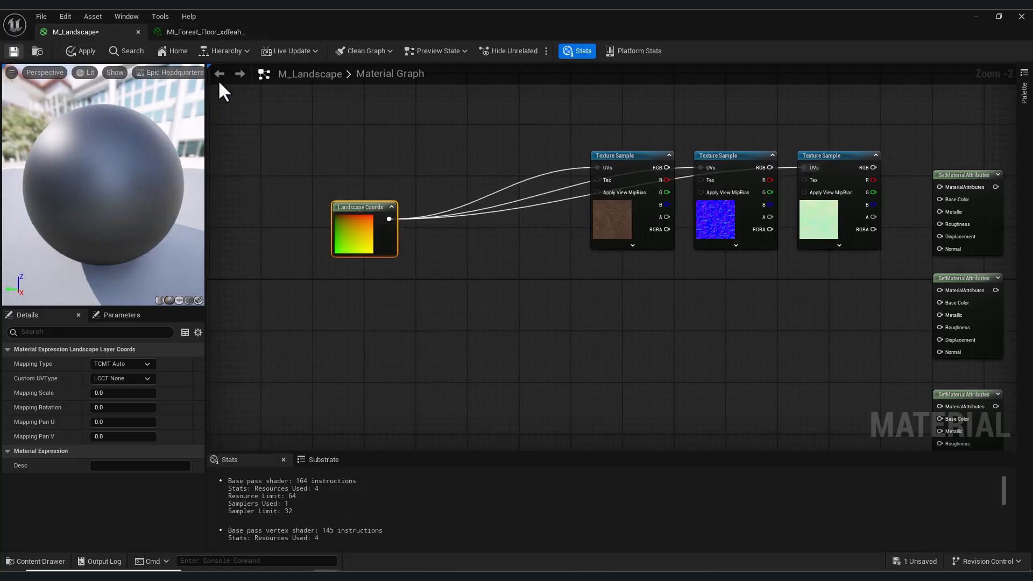
# Insert a Multiply node between the Landscape Coords node and the UVs of the three texture samples.
pyautogui.rightClick(353, 331)
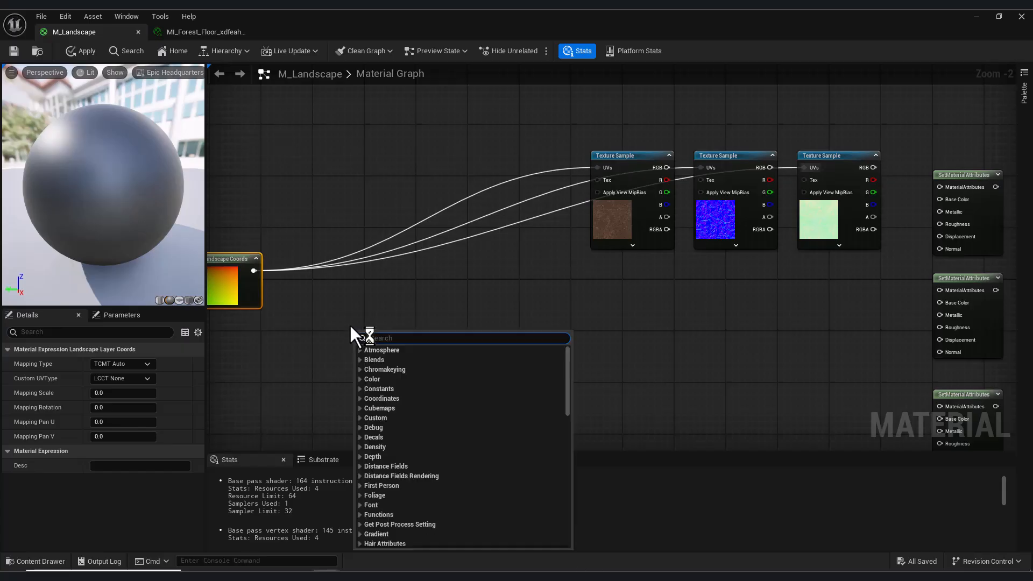
pyautogui.write('mult')
pyautogui.click(423, 377)
pyautogui.moveTo(379, 333); pyautogui.dragTo(383, 162)
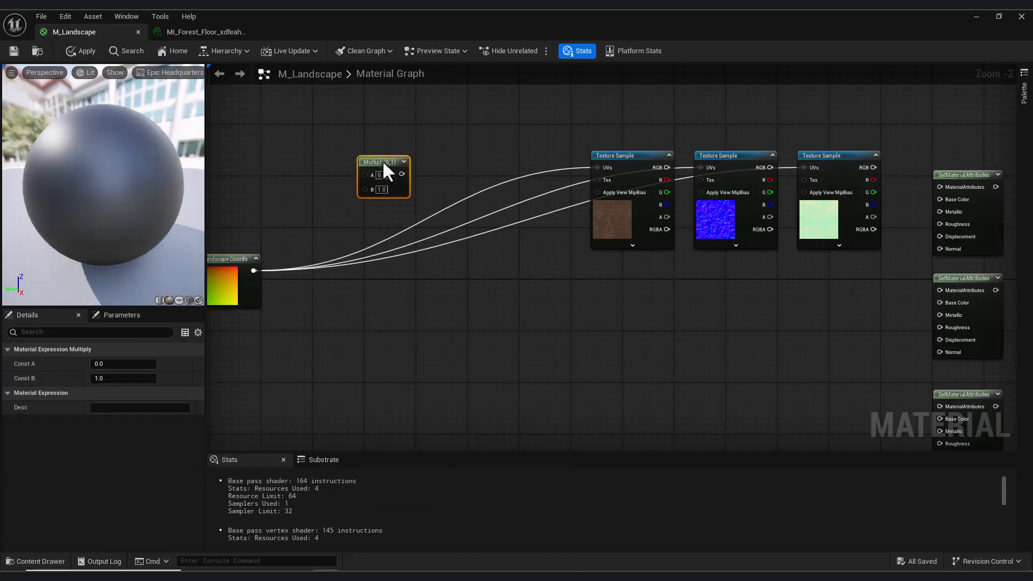
pyautogui.moveTo(254, 271); pyautogui.dragTo(597, 168)
pyautogui.moveTo(405, 174); pyautogui.dragTo(812, 163)
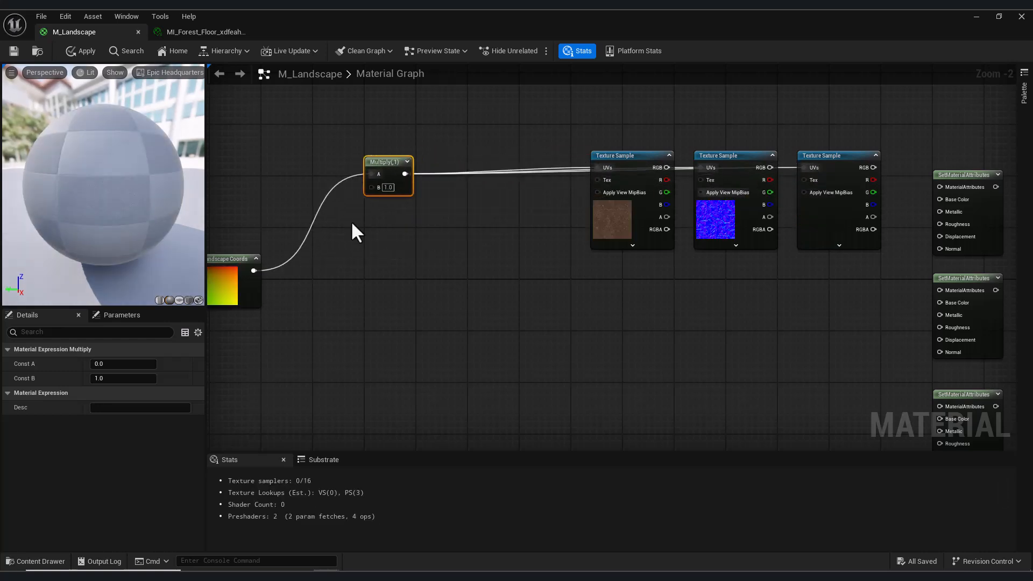
pyautogui.moveTo(397, 191); pyautogui.dragTo(422, 236)
# Add a Constant3Vector below the Multiply node and convert it to a vector parameter.
pyautogui.click(355, 361)
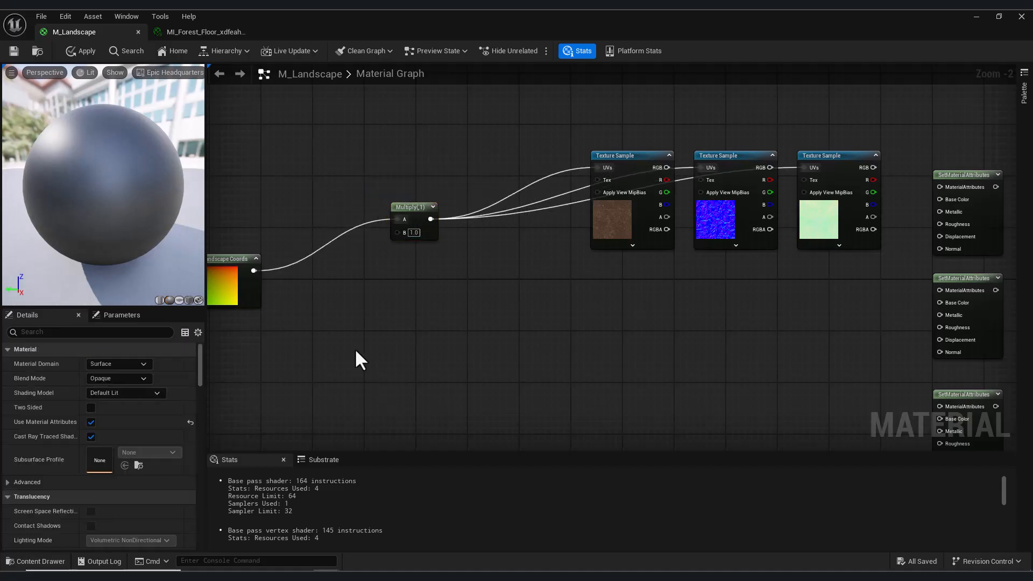
pyautogui.click(355, 351)
pyautogui.press('Delete')
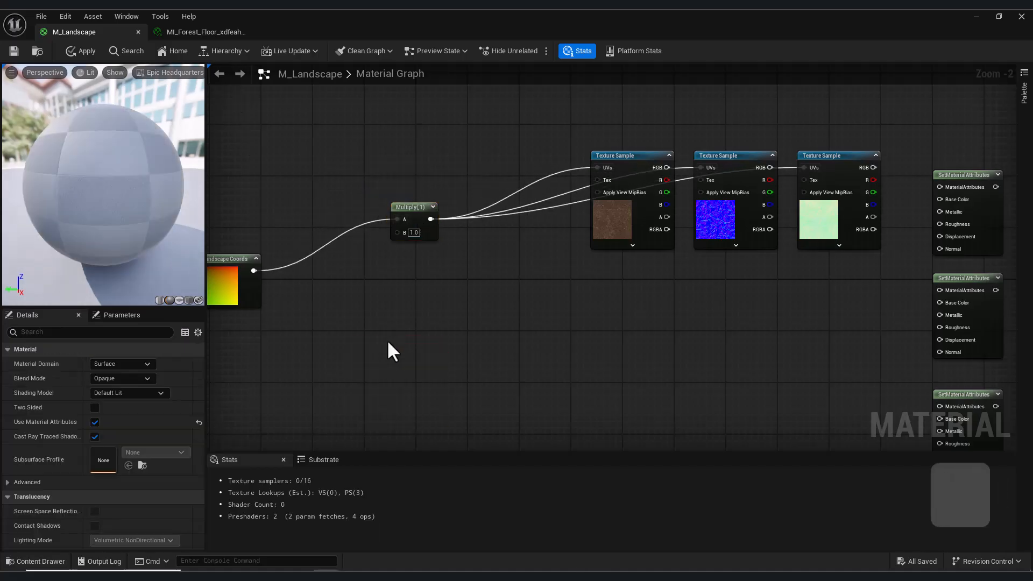
pyautogui.press('3')
pyautogui.click(399, 315)
pyautogui.moveTo(403, 318); pyautogui.dragTo(315, 318)
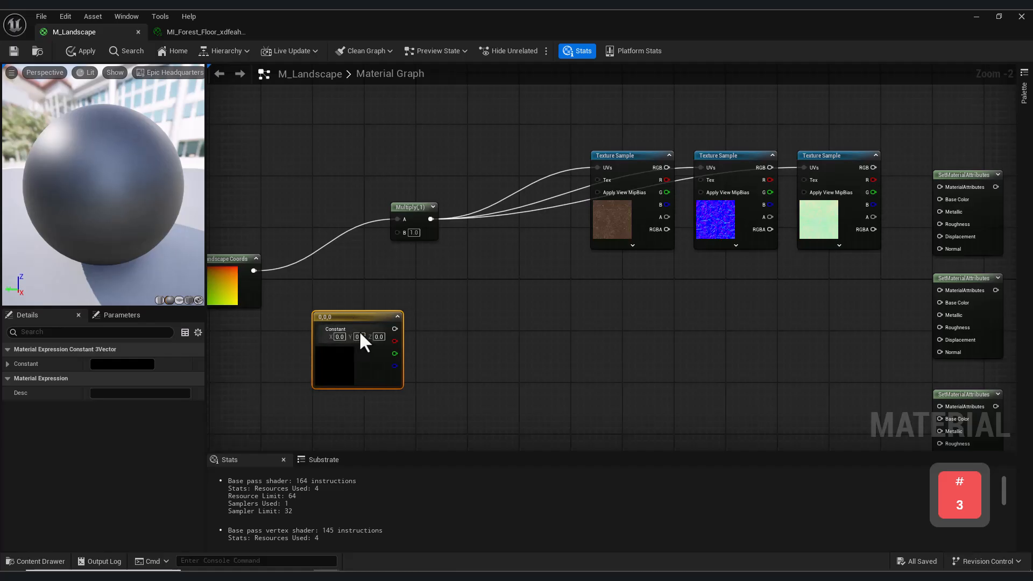
pyautogui.moveTo(231, 251); pyautogui.dragTo(253, 208)
pyautogui.click(373, 318)
pyautogui.rightClick(373, 318)
pyautogui.click(434, 95)
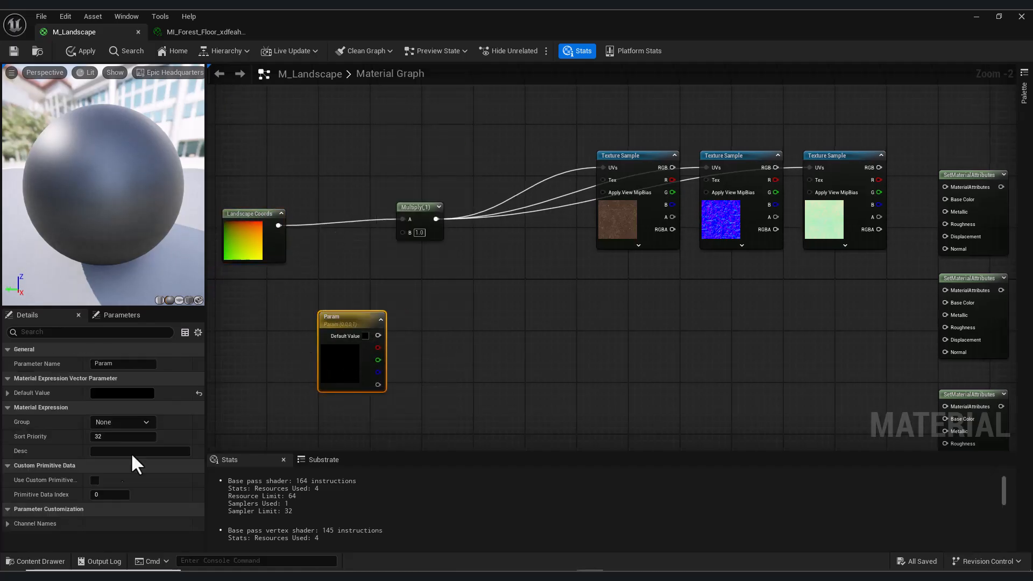
# Name the vector parameter's R channel "Tilie" and its G channel "Normal.IN".
pyautogui.click(7, 523)
pyautogui.click(108, 498)
pyautogui.write('Til')
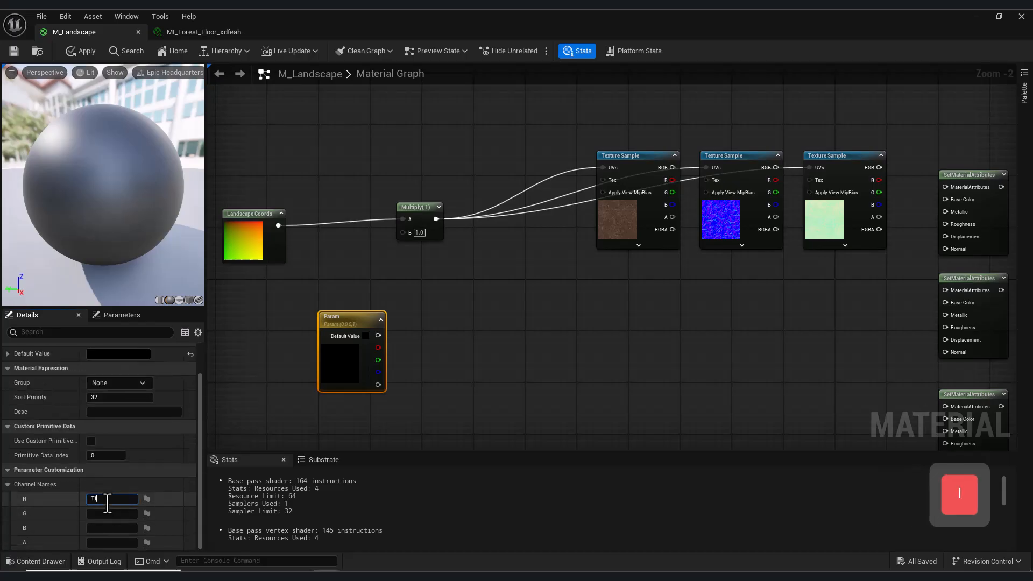
pyautogui.write('ie')
pyautogui.press('Return')
pyautogui.click(95, 514)
pyautogui.write('Dis')
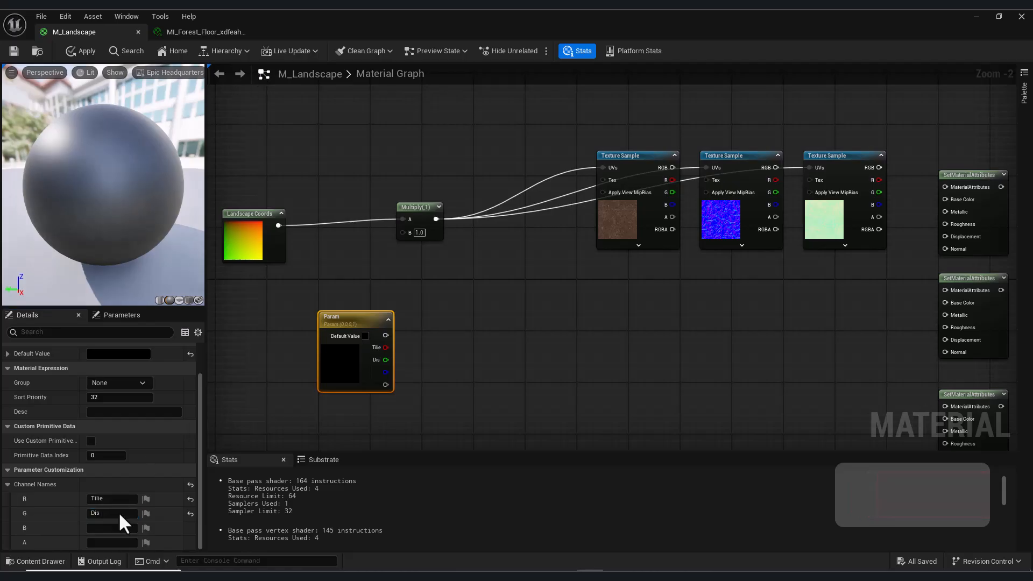
pyautogui.hotkey('ctrl', 'a')
pyautogui.write('Normal')
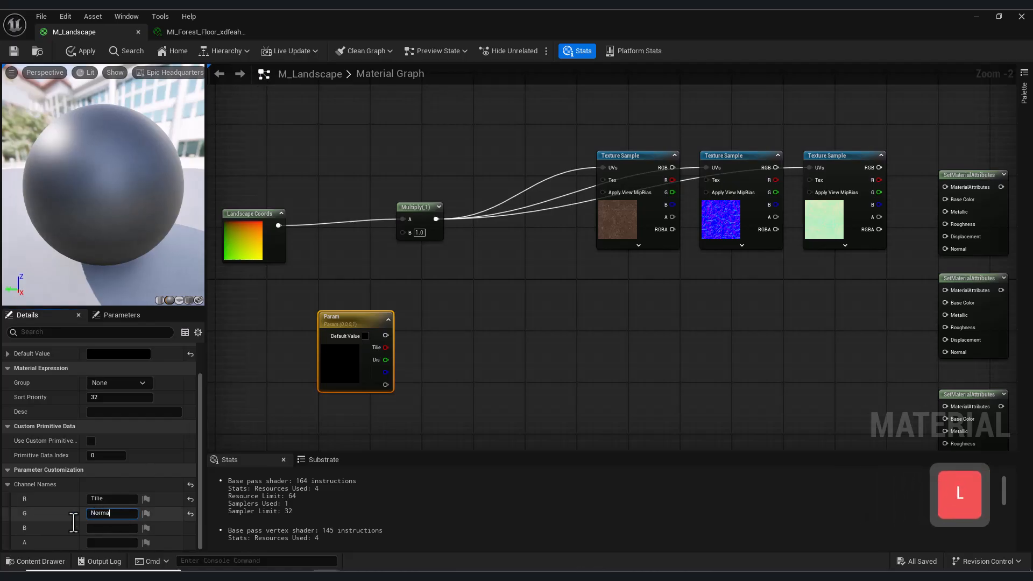
pyautogui.write(' IN')
pyautogui.click(315, 363)
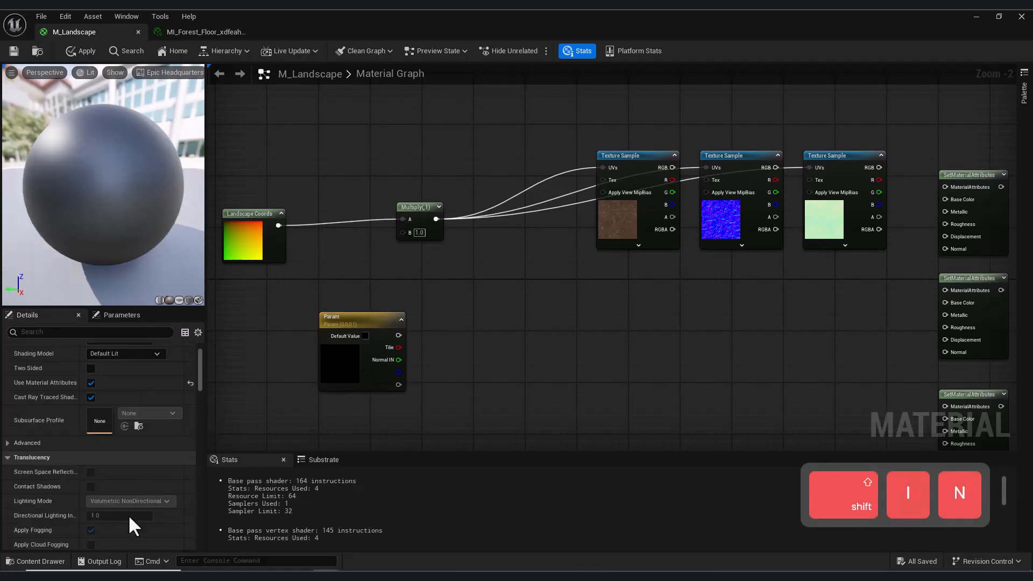
# Name the vector parameter's B channel "Displace P".
pyautogui.click(362, 316)
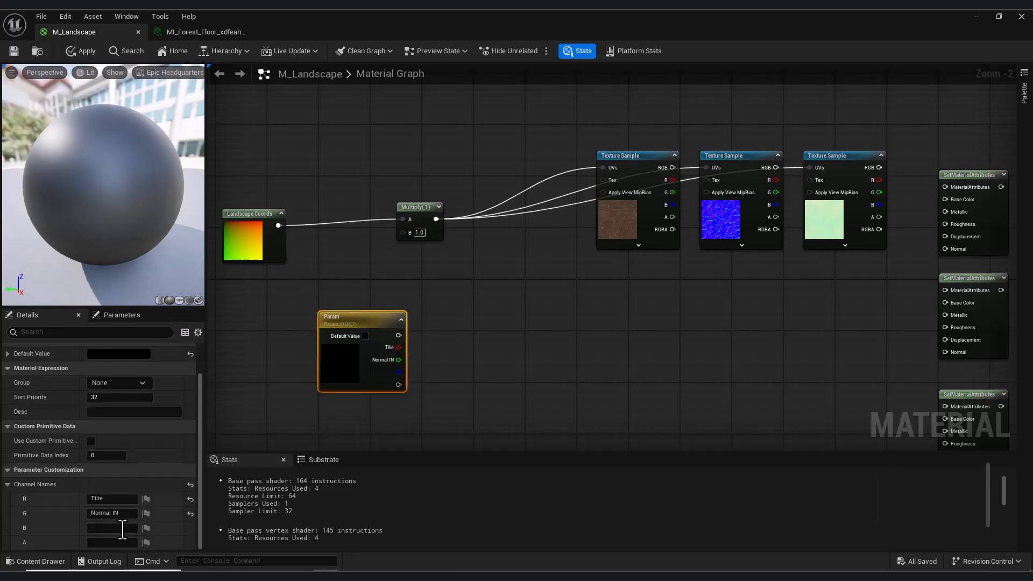
pyautogui.click(111, 529)
pyautogui.write('Displace')
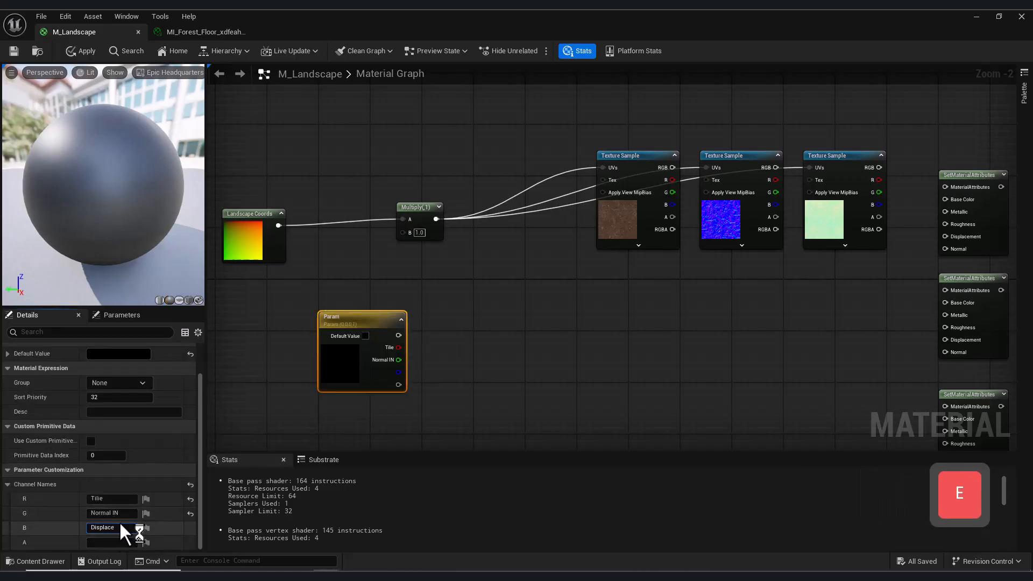
pyautogui.write(' P')
pyautogui.press('Return')
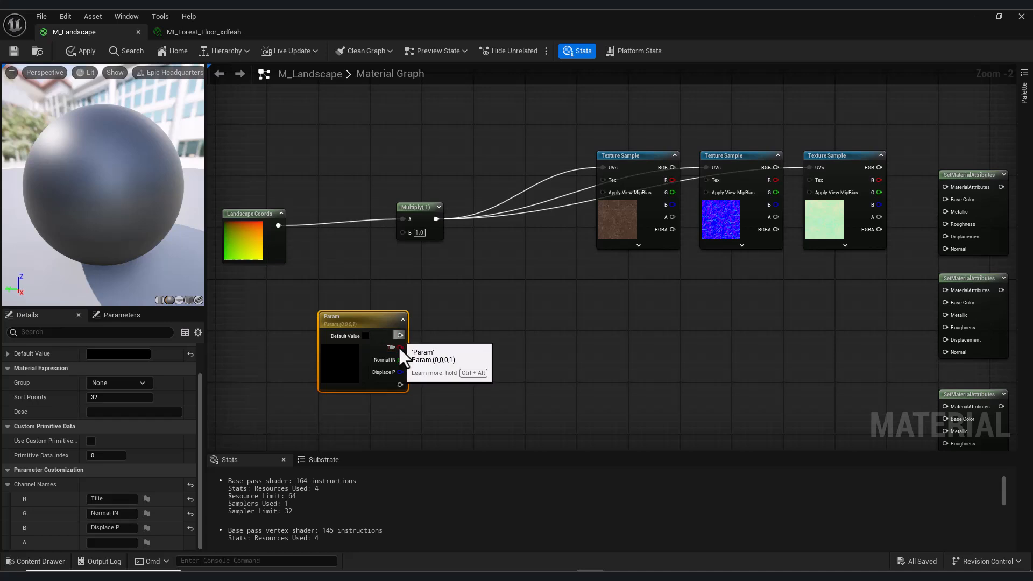
# Connect the vector parameter's red tiling channel to the Multiply node's B input and reposition the parameter and color texture nodes.
pyautogui.moveTo(418, 247); pyautogui.dragTo(403, 232)
pyautogui.moveTo(362, 322); pyautogui.dragTo(305, 309)
pyautogui.moveTo(640, 155); pyautogui.dragTo(610, 130)
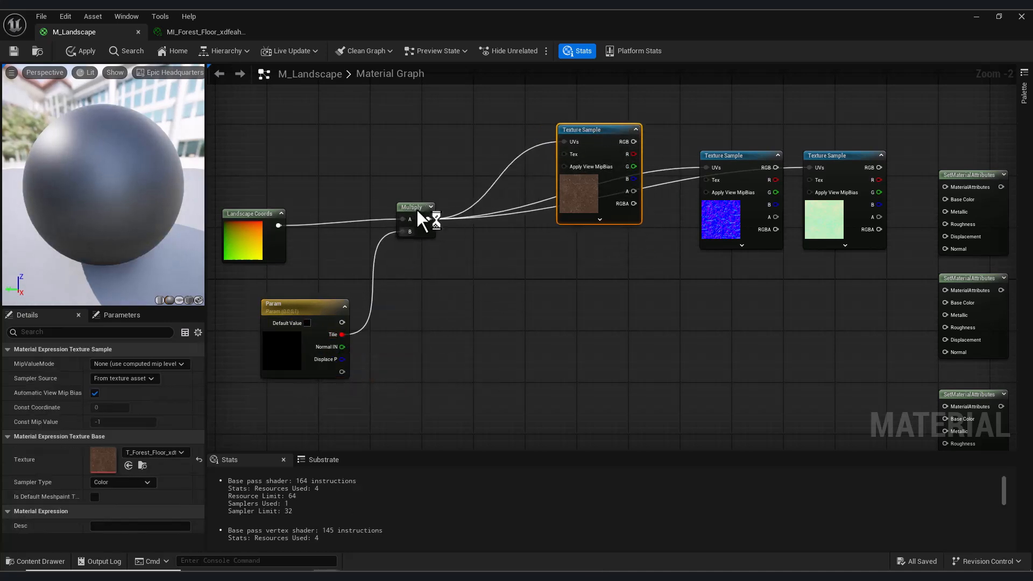
# Set the vector parameter's default value to white (1,1,1,1).
pyautogui.click(289, 320)
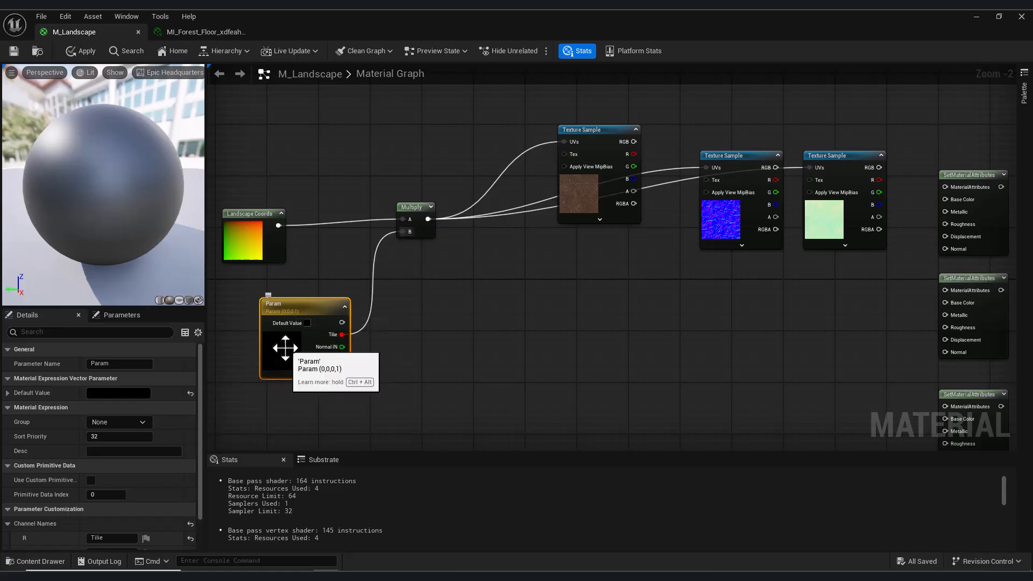
pyautogui.click(145, 391)
pyautogui.moveTo(300, 376); pyautogui.dragTo(298, 308)
pyautogui.click(294, 548)
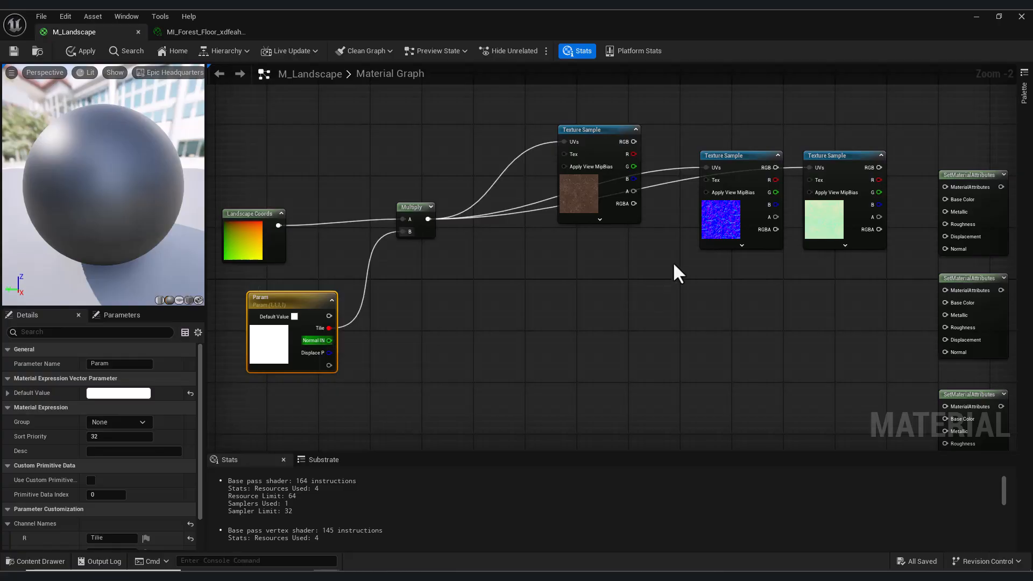
# Add a FlattenNormal node and connect the parameter's Normal IN channel to its Flatness input.
pyautogui.click(692, 254)
pyautogui.moveTo(329, 341); pyautogui.dragTo(574, 344)
pyautogui.moveTo(633, 330); pyautogui.dragTo(633, 329)
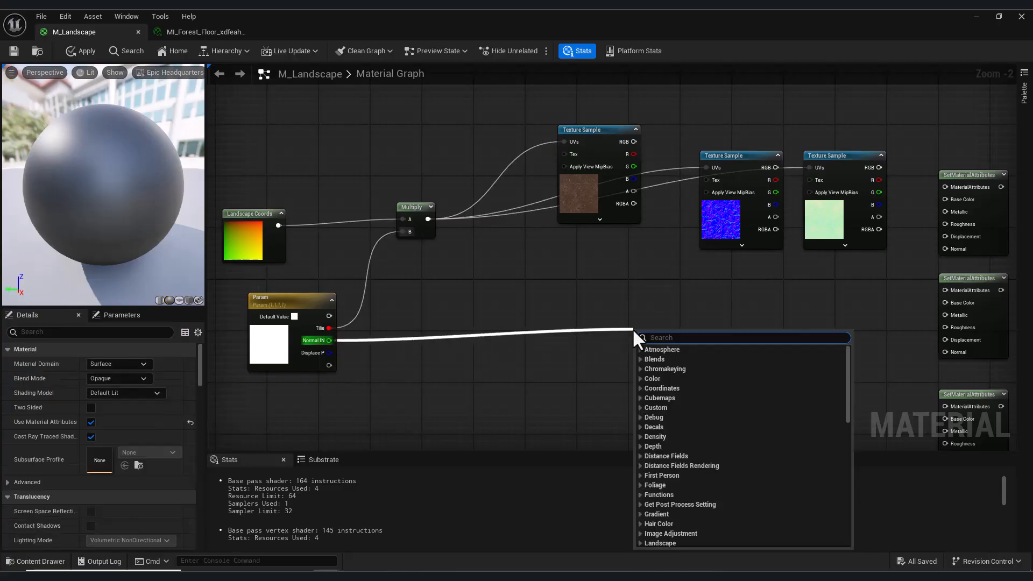
pyautogui.write('flat')
pyautogui.click(681, 378)
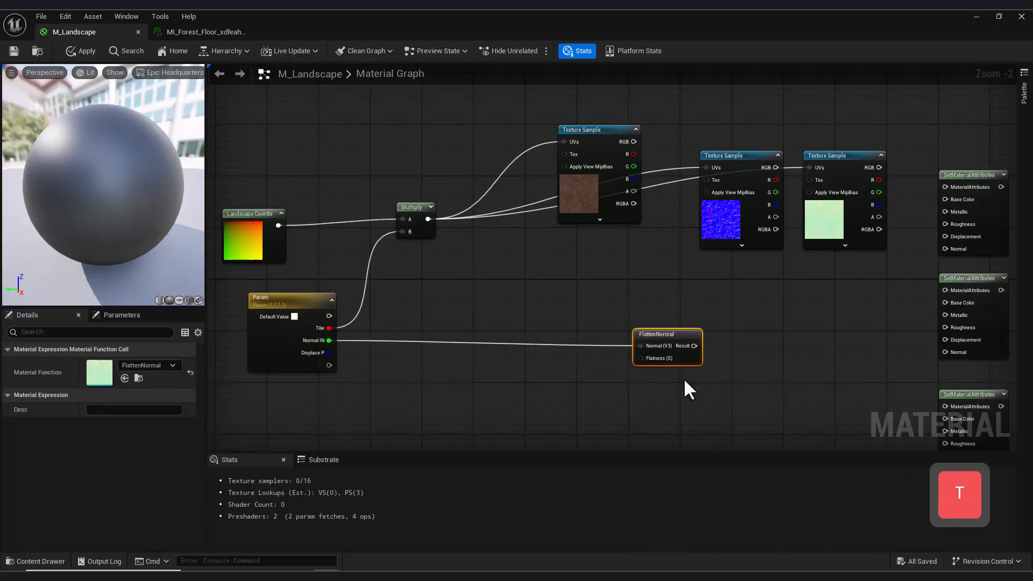
pyautogui.moveTo(715, 328); pyautogui.dragTo(761, 328)
pyautogui.moveTo(333, 340); pyautogui.dragTo(769, 301)
pyautogui.keyDown('alt'); pyautogui.click(687, 341); pyautogui.keyUp('alt')
# Route the normal texture's RGB through FlattenNormal into the Normal input of the first SetMaterialAttributes node.
pyautogui.click(737, 150)
pyautogui.moveTo(736, 147); pyautogui.dragTo(738, 308)
pyautogui.click(775, 169)
pyautogui.moveTo(756, 161); pyautogui.dragTo(945, 249)
pyautogui.moveTo(766, 303); pyautogui.dragTo(741, 283)
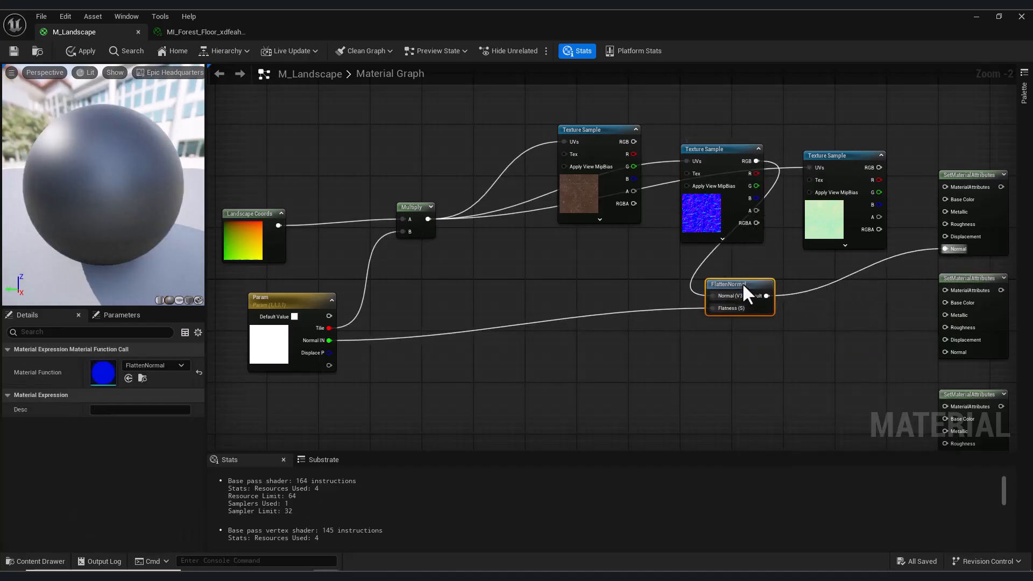
# Add a Multiply node with Displace P connected to its B input, and connect the mask texture's R channel to Roughness.
pyautogui.rightClick(725, 334)
pyautogui.write('multy')
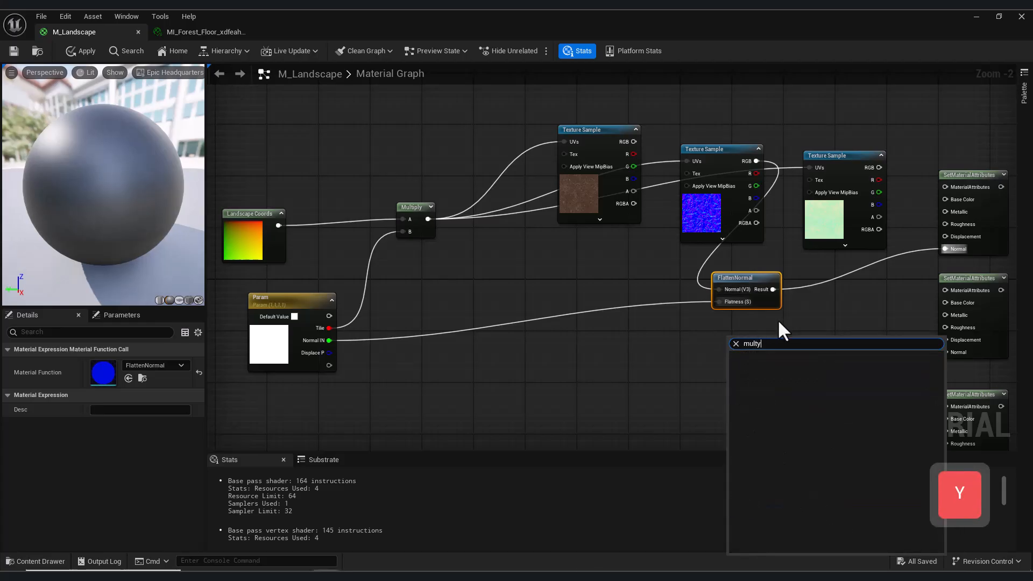
pyautogui.press('BackSpace')
pyautogui.click(772, 385)
pyautogui.moveTo(329, 353); pyautogui.dragTo(718, 389)
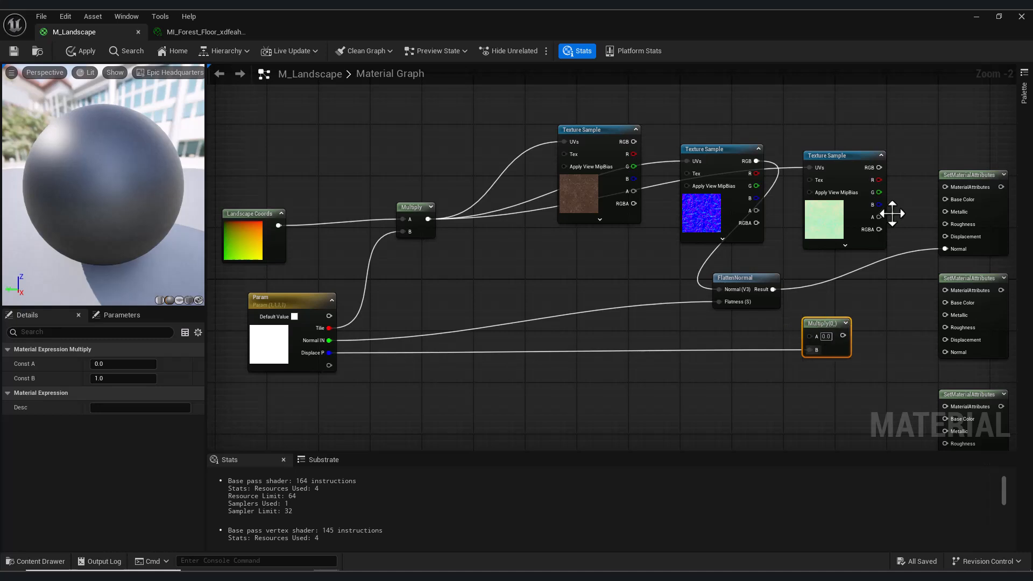
pyautogui.moveTo(875, 179); pyautogui.dragTo(918, 243)
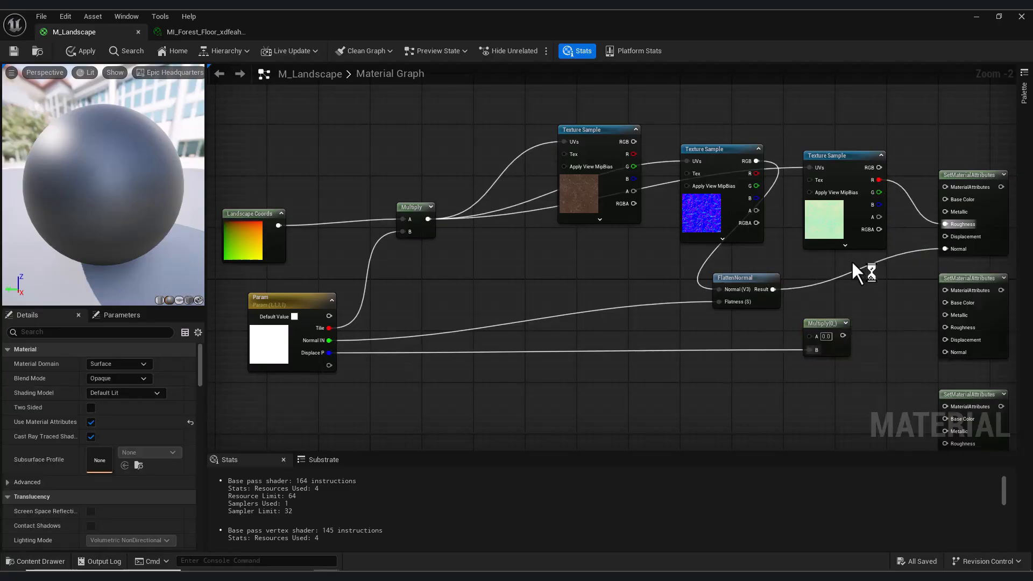
# Add an Ambient Occlusion attribute to the first SetMaterialAttributes node, wiring the mask's G channel to it and B through Multiply to Displacement.
pyautogui.moveTo(851, 260); pyautogui.dragTo(729, 260, button='right')
pyautogui.click(850, 179)
pyautogui.click(144, 363)
pyautogui.click(117, 457)
pyautogui.write('a')
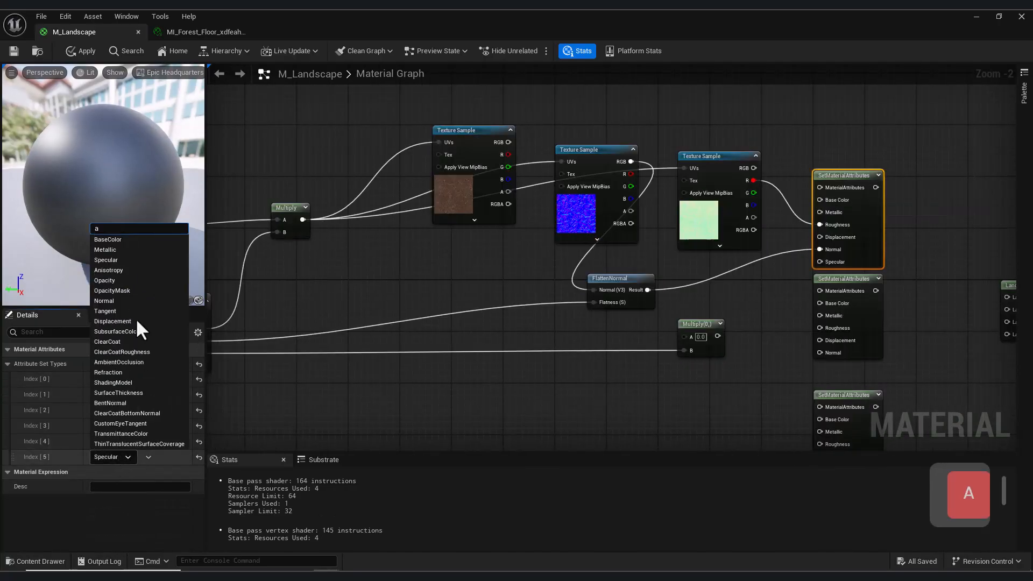
pyautogui.click(127, 362)
pyautogui.moveTo(752, 206); pyautogui.dragTo(806, 260)
pyautogui.moveTo(753, 192); pyautogui.dragTo(815, 260)
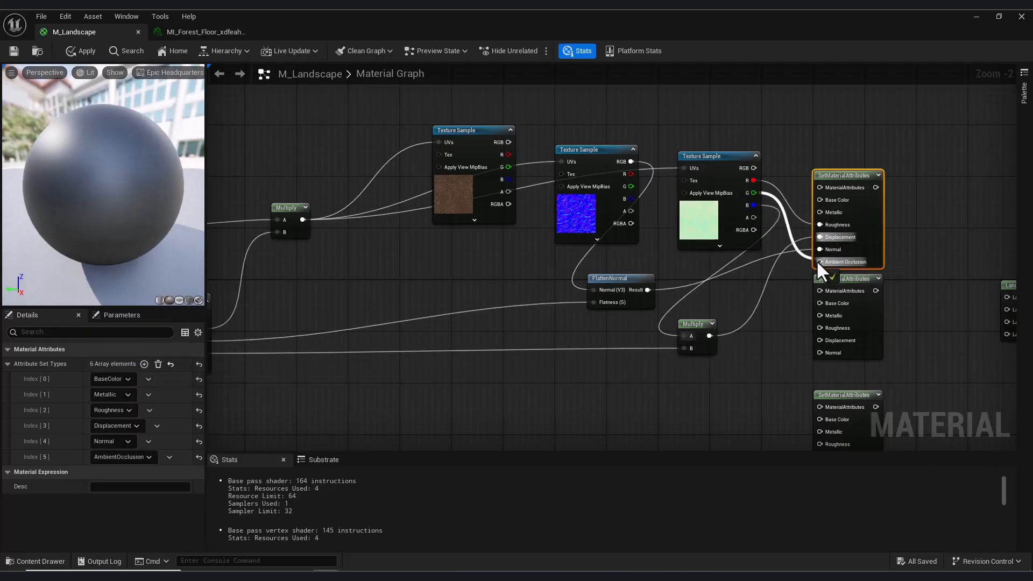
# Remove the Metallic entry from the first SetMaterialAttributes node's attribute list.
pyautogui.click(115, 398)
pyautogui.click(122, 315)
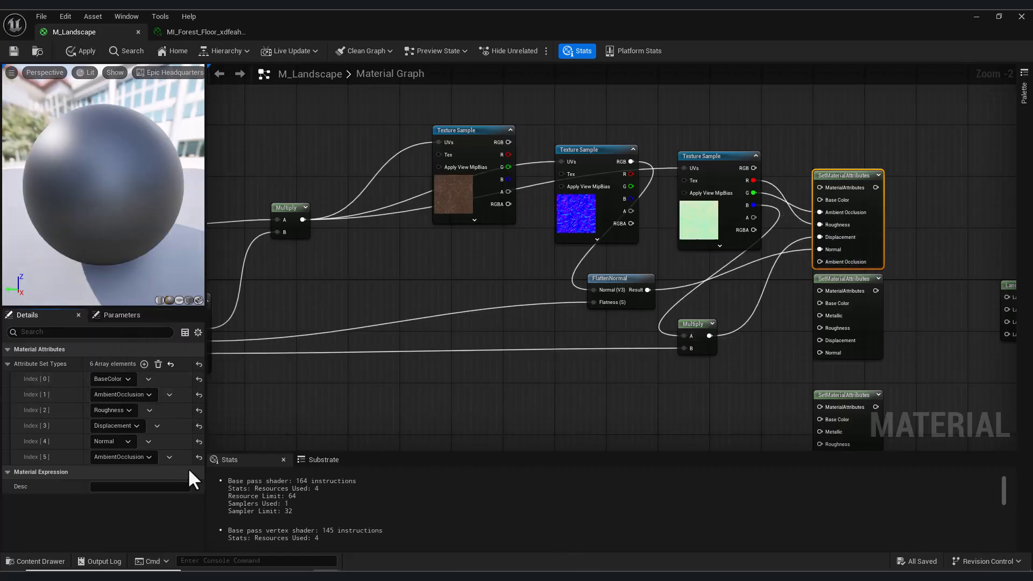
pyautogui.click(158, 364)
pyautogui.hotkey('ctrl', 'z')
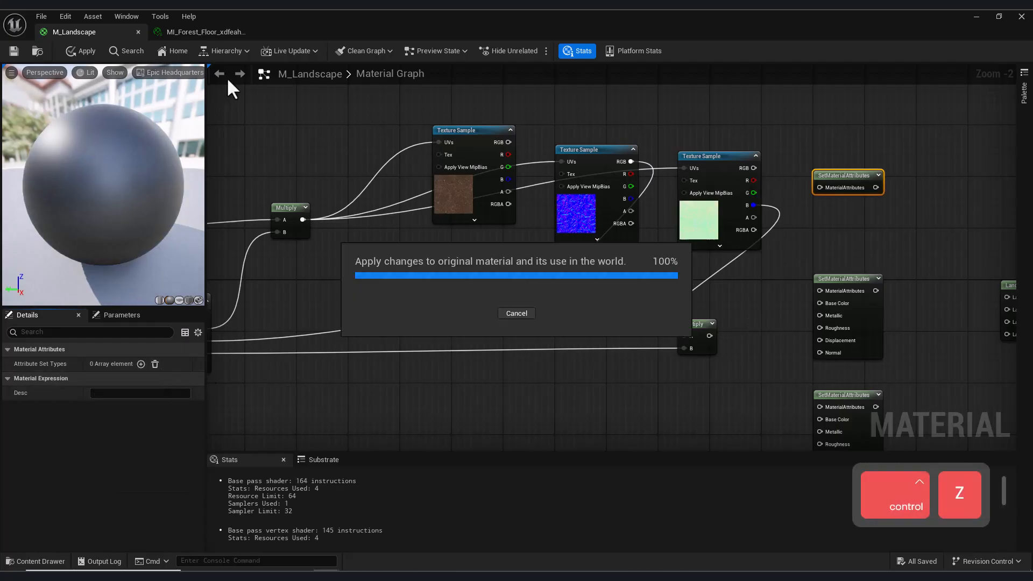
pyautogui.click(184, 424)
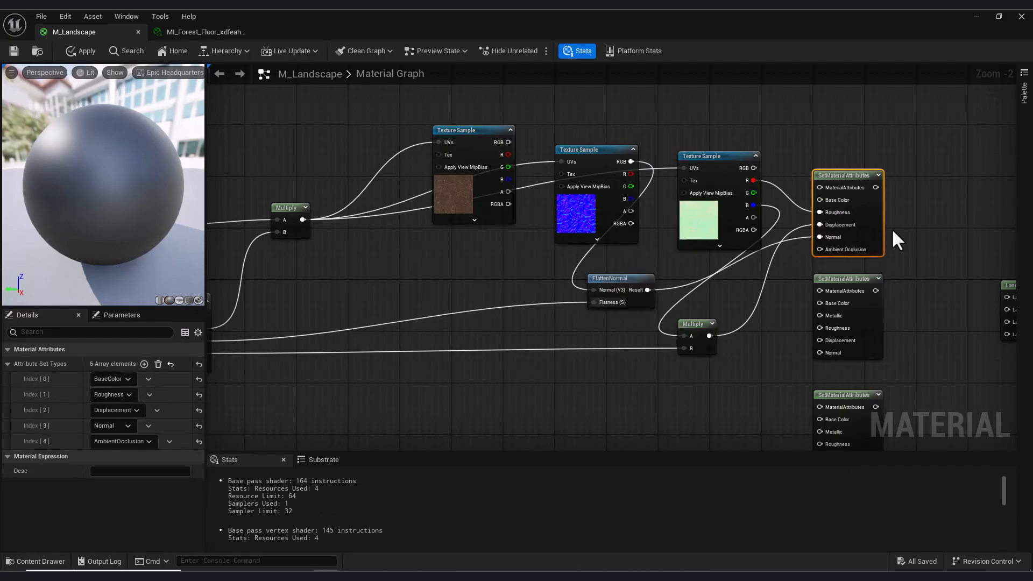
# Connect the mask's G channel to Ambient Occlusion and the color texture's RGB to Base Color, and spread the texture nodes apart.
pyautogui.moveTo(845, 188); pyautogui.dragTo(864, 181)
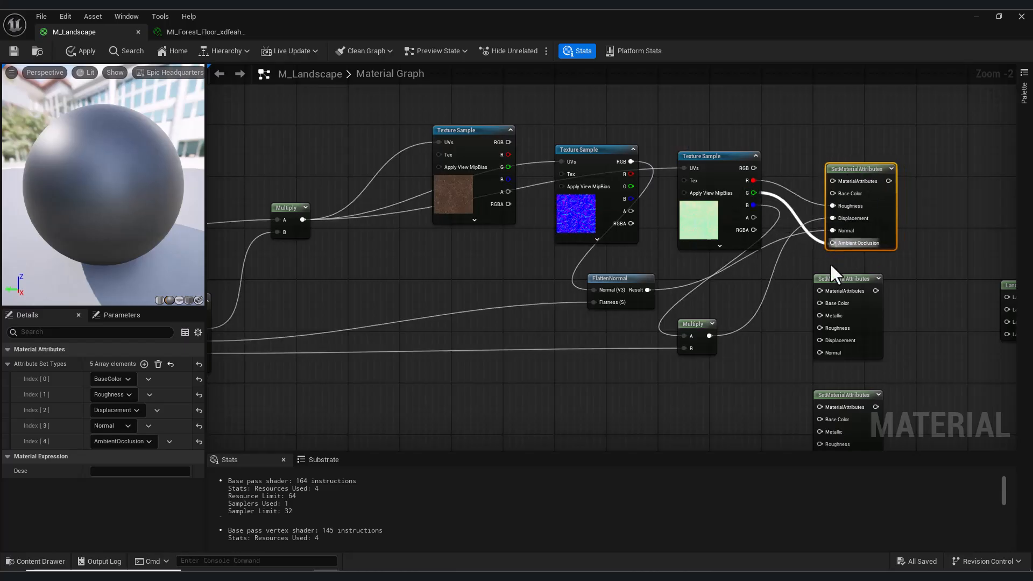
pyautogui.moveTo(726, 161); pyautogui.dragTo(833, 193)
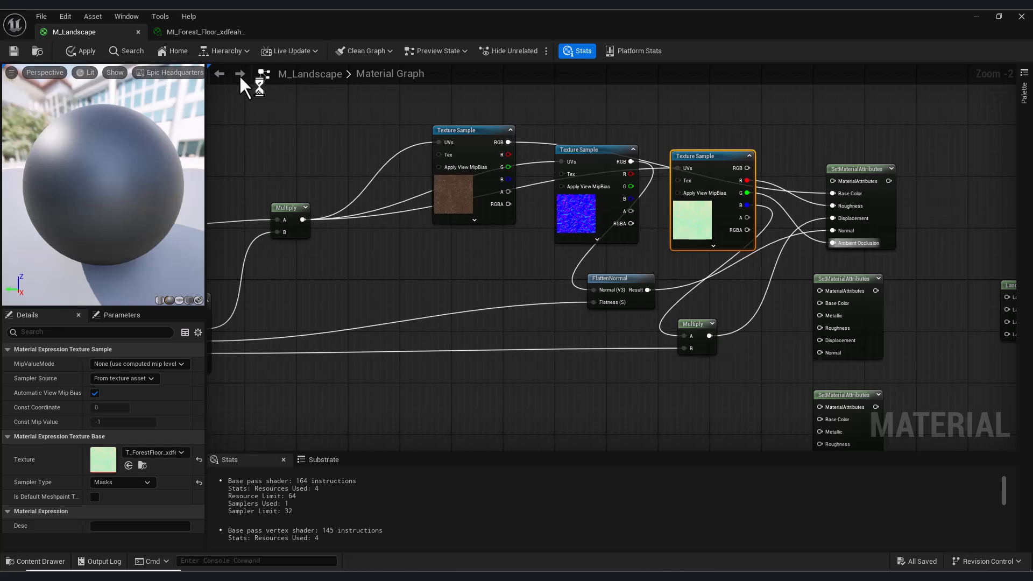
pyautogui.moveTo(454, 130); pyautogui.dragTo(448, 87)
pyautogui.moveTo(572, 224); pyautogui.dragTo(410, 244)
pyautogui.moveTo(633, 344); pyautogui.dragTo(562, 351)
pyautogui.moveTo(715, 221); pyautogui.dragTo(606, 220)
pyautogui.moveTo(701, 379); pyautogui.dragTo(725, 367)
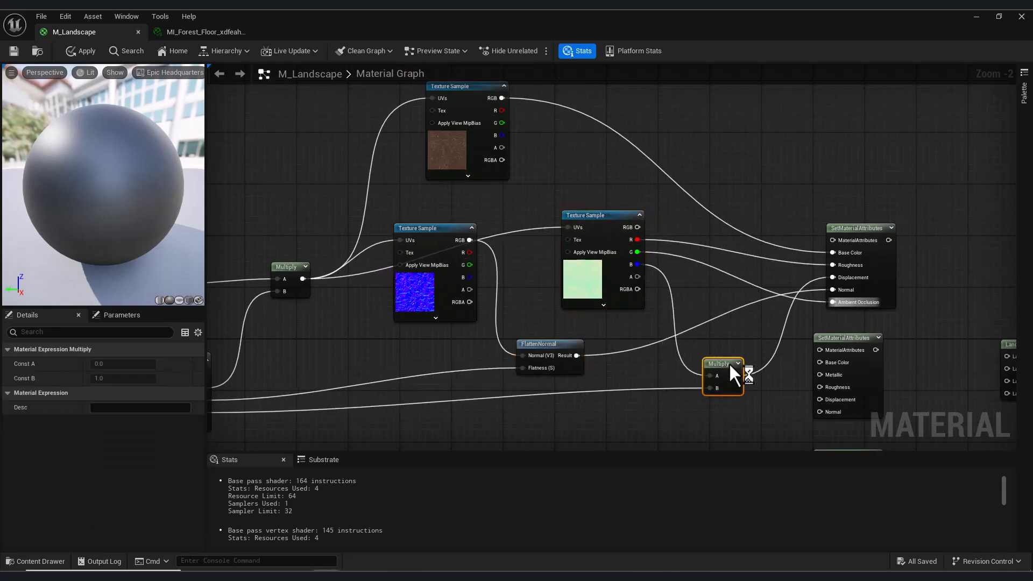
# Name the first layer of the Landscape Layer Blend node "Base".
pyautogui.scroll(-3, 787, 161)
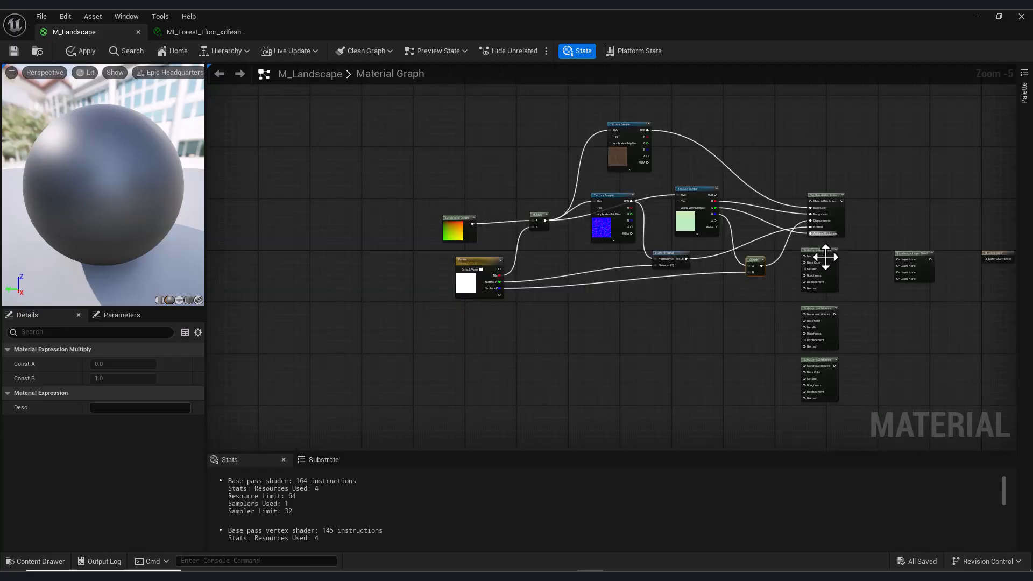
pyautogui.click(821, 318)
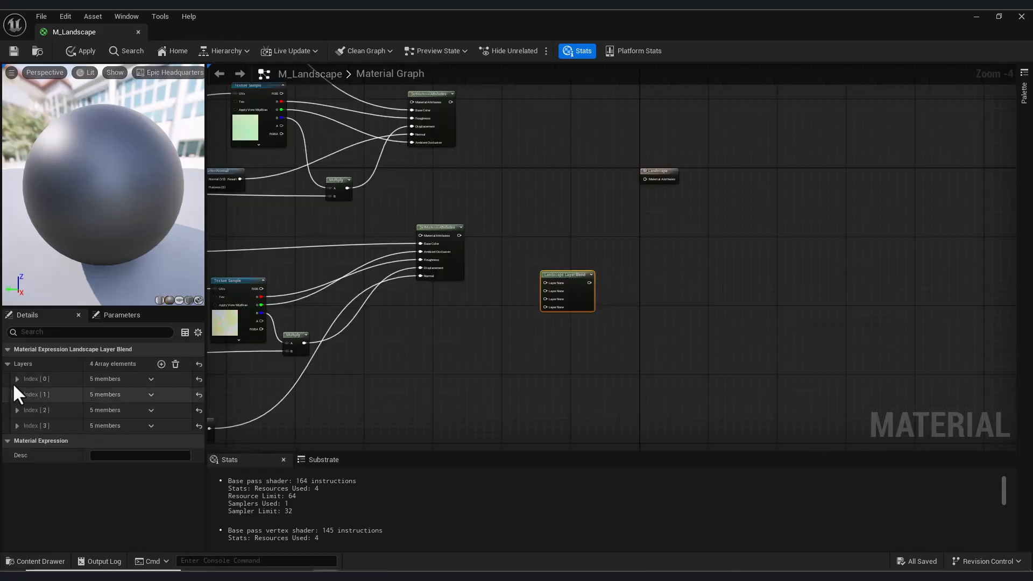
pyautogui.click(17, 379)
pyautogui.write('Base')
pyautogui.press('Return')
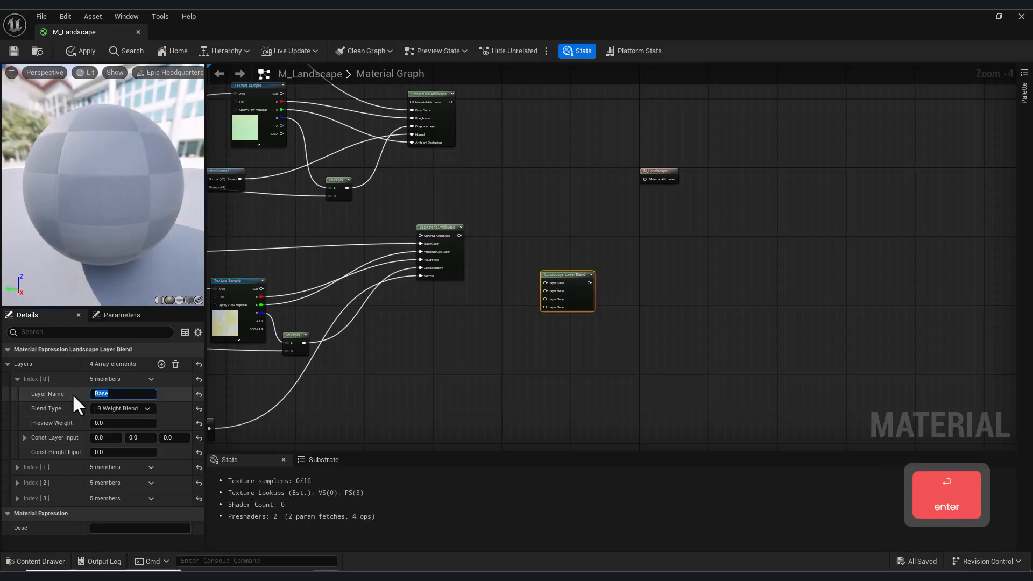
pyautogui.scroll(3, 576, 263)
pyautogui.click(17, 379)
# Name the second layer of the Landscape Layer Blend node "Forest Rocky".
pyautogui.scroll(-4, 336, 302)
pyautogui.moveTo(336, 302); pyautogui.dragTo(705, 277, button='right')
pyautogui.scroll(3, 595, 325)
pyautogui.scroll(-8, 595, 325)
pyautogui.scroll(8, 640, 322)
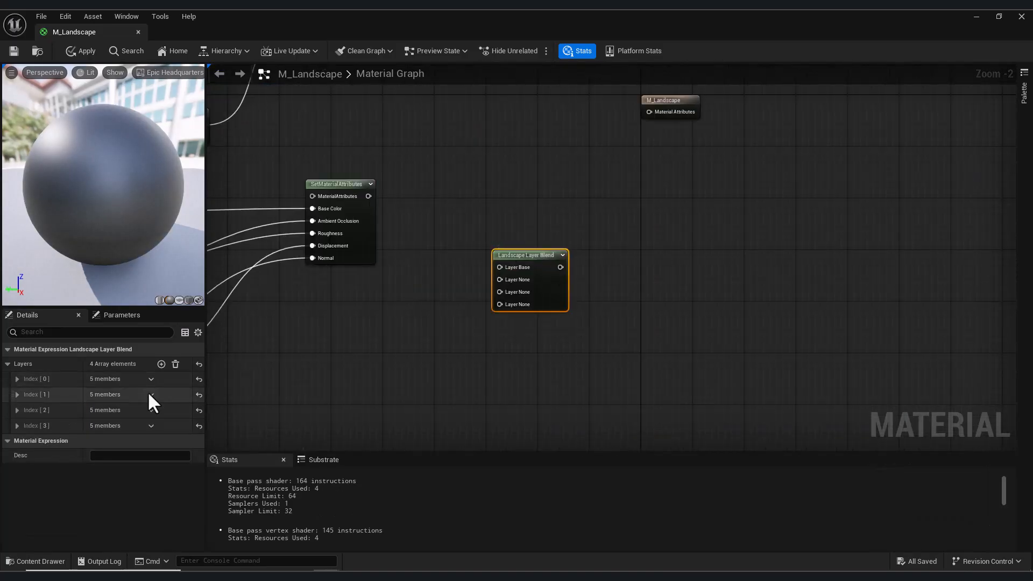
pyautogui.click(16, 395)
pyautogui.moveTo(115, 410); pyautogui.dragTo(73, 412)
pyautogui.write('Forest')
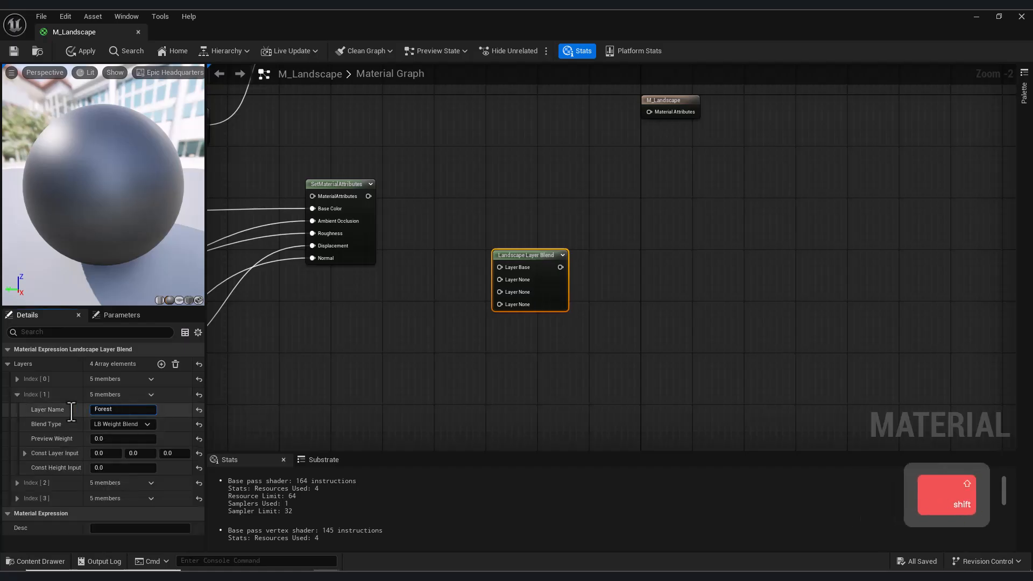
pyautogui.press('Return')
# Check which surface textures feed the third SetMaterialAttributes node.
pyautogui.scroll(-2, 427, 335)
pyautogui.moveTo(497, 310); pyautogui.dragTo(712, 284, button='right')
pyautogui.moveTo(504, 186); pyautogui.dragTo(645, 125, button='right')
pyautogui.scroll(-3, 672, 188)
pyautogui.moveTo(696, 244); pyautogui.dragTo(501, 111, button='right')
pyautogui.scroll(5, 417, 145)
pyautogui.click(469, 145)
pyautogui.moveTo(325, 268); pyautogui.dragTo(463, 254, button='right')
pyautogui.scroll(-5, 463, 253)
pyautogui.moveTo(775, 129); pyautogui.dragTo(563, 257, button='right')
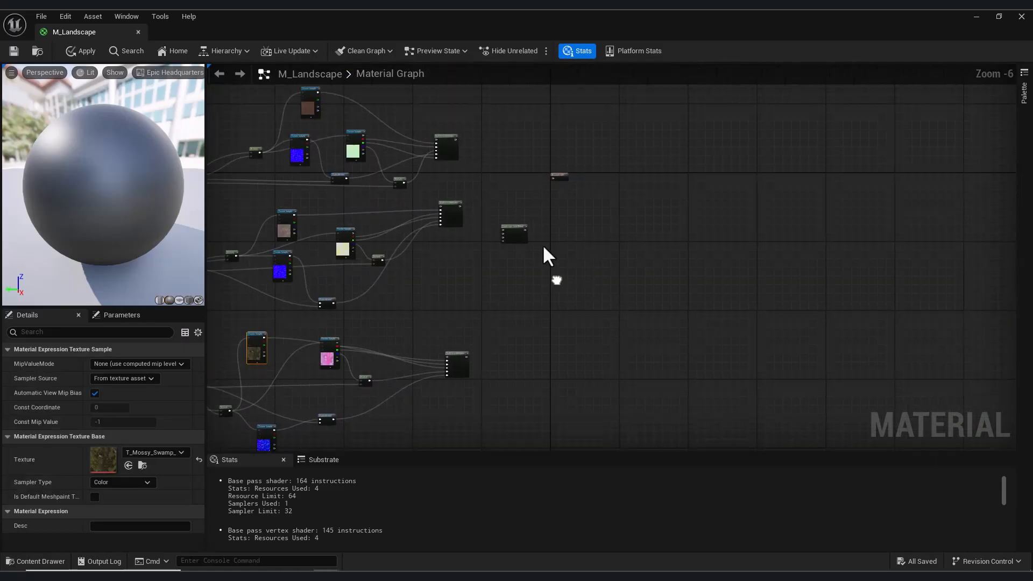
# Name the third layer of the Landscape Layer Blend node "Swap".
pyautogui.scroll(6, 575, 252)
pyautogui.click(453, 171)
pyautogui.click(18, 394)
pyautogui.click(18, 410)
pyautogui.click(122, 425)
pyautogui.write('Swap')
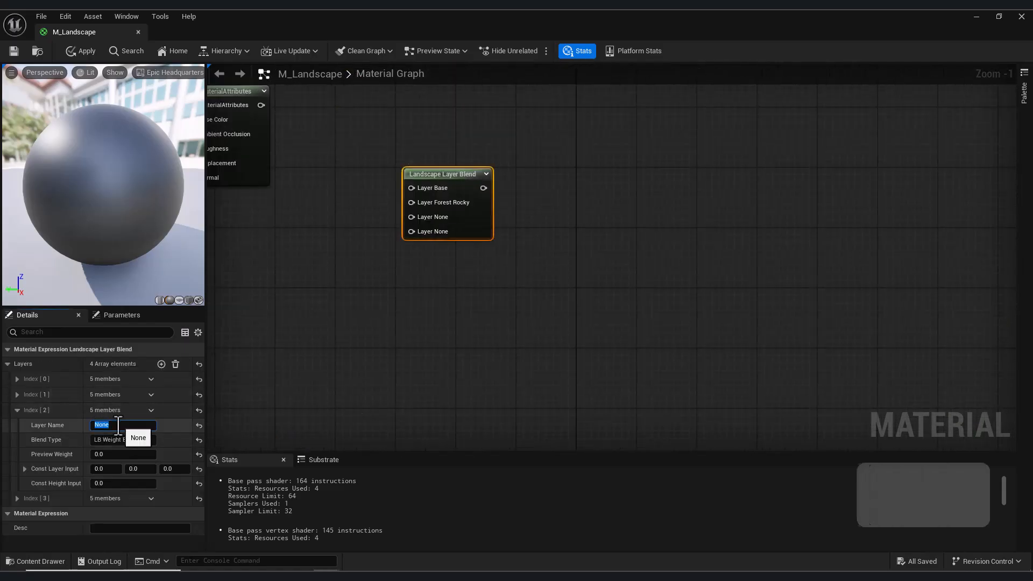
pyautogui.press('Return')
pyautogui.scroll(-1, 484, 247)
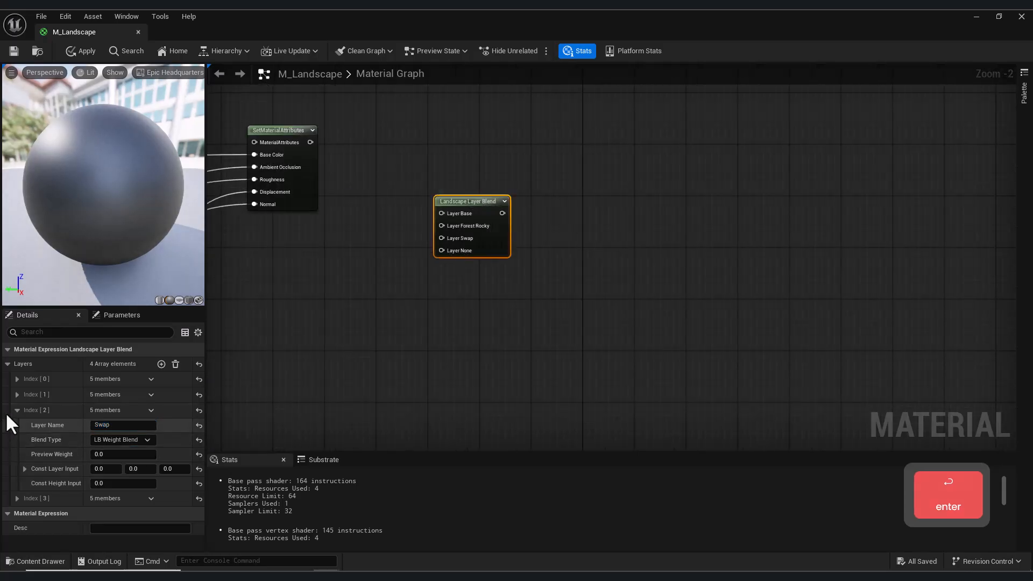
pyautogui.click(17, 410)
# Name the fourth layer of the Landscape Layer Blend node "Rocky Ground".
pyautogui.click(17, 425)
pyautogui.click(123, 440)
pyautogui.write('Rocl=key Ground')
pyautogui.click(108, 440)
pyautogui.press('BackSpace')
pyautogui.press('BackSpace')
pyautogui.click(111, 440)
pyautogui.press('BackSpace')
pyautogui.click(448, 318)
# Rename the vector parameter of the base forest floor surface to "Base_C".
pyautogui.scroll(-3, 448, 319)
pyautogui.moveTo(377, 324); pyautogui.dragTo(811, 378, button='right')
pyautogui.scroll(1, 882, 313)
pyautogui.moveTo(244, 192); pyautogui.dragTo(403, 198, button='right')
pyautogui.scroll(1, 403, 199)
pyautogui.click(407, 202)
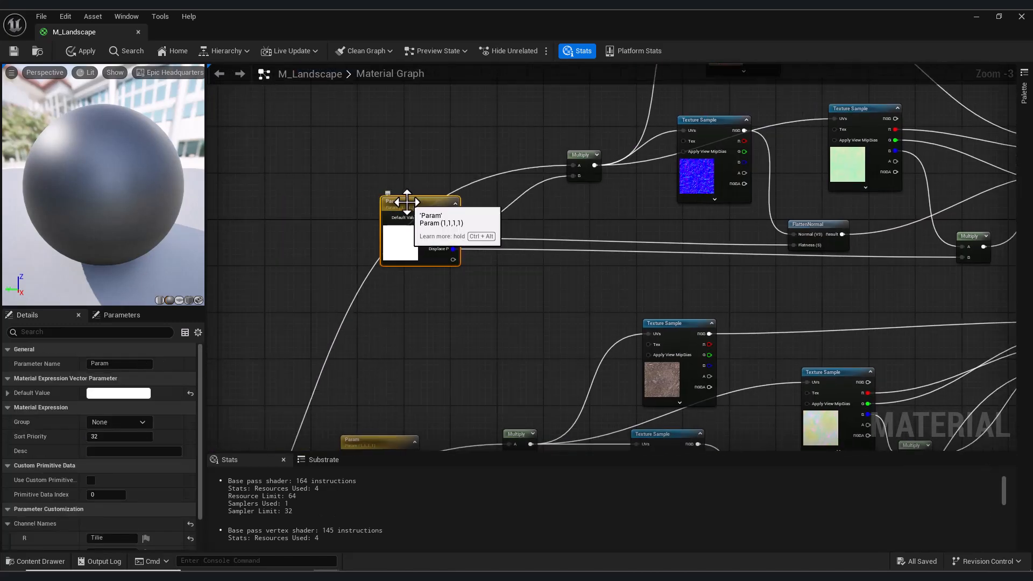
pyautogui.doubleClick(407, 202)
pyautogui.write('Base_C')
pyautogui.press('Return')
# Rename the vector parameter of the rocky forest surface to "F_R_C".
pyautogui.moveTo(390, 431); pyautogui.dragTo(382, 331, button='right')
pyautogui.click(382, 355)
pyautogui.moveTo(789, 328); pyautogui.dragTo(792, 302, button='right')
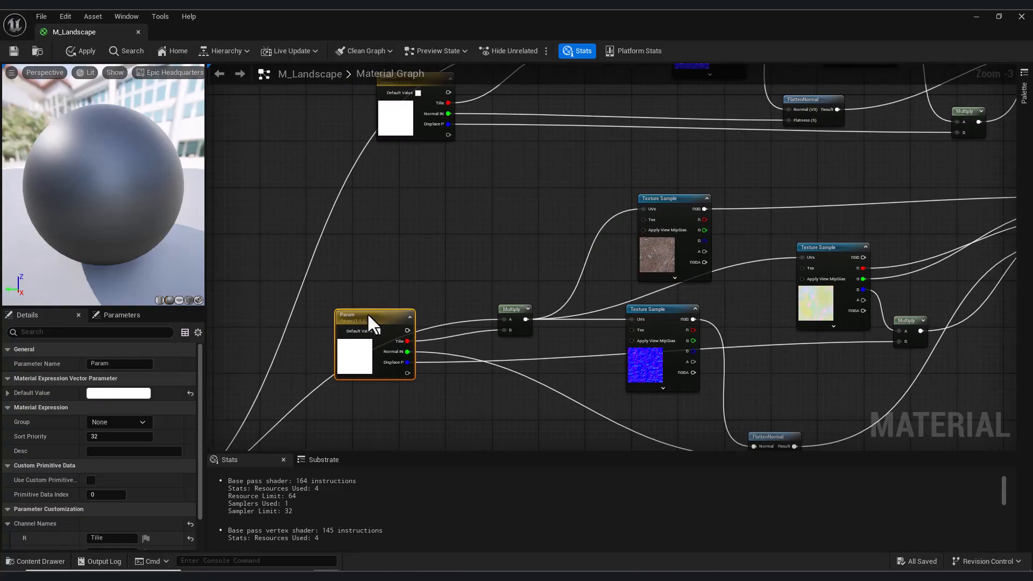
pyautogui.press('F2')
pyautogui.write('F_R_C')
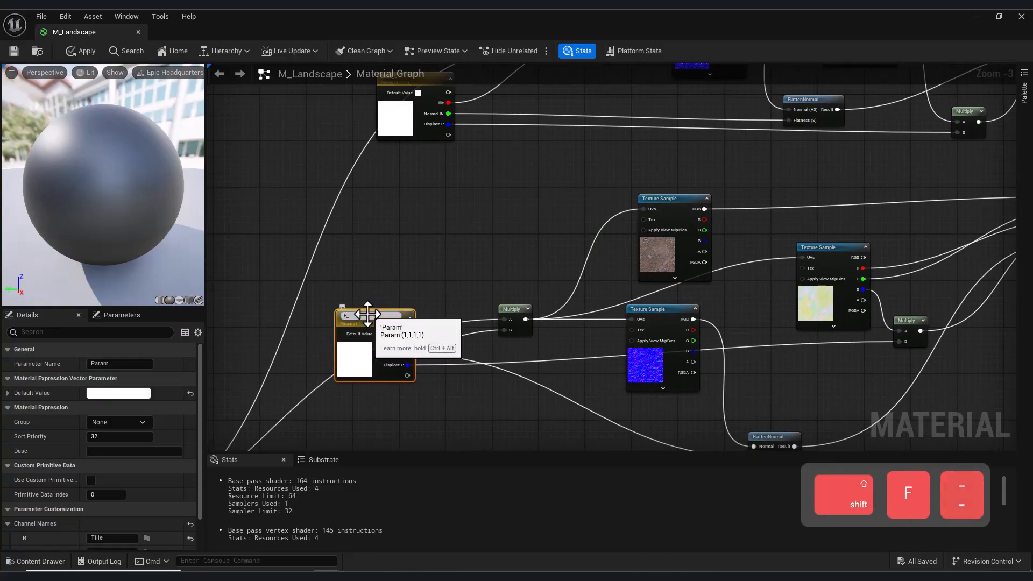
# Rename the vector parameter of the mossy swamp surface to "Swap_C".
pyautogui.scroll(-2, 368, 314)
pyautogui.moveTo(444, 371); pyautogui.dragTo(505, 178, button='right')
pyautogui.scroll(1, 427, 299)
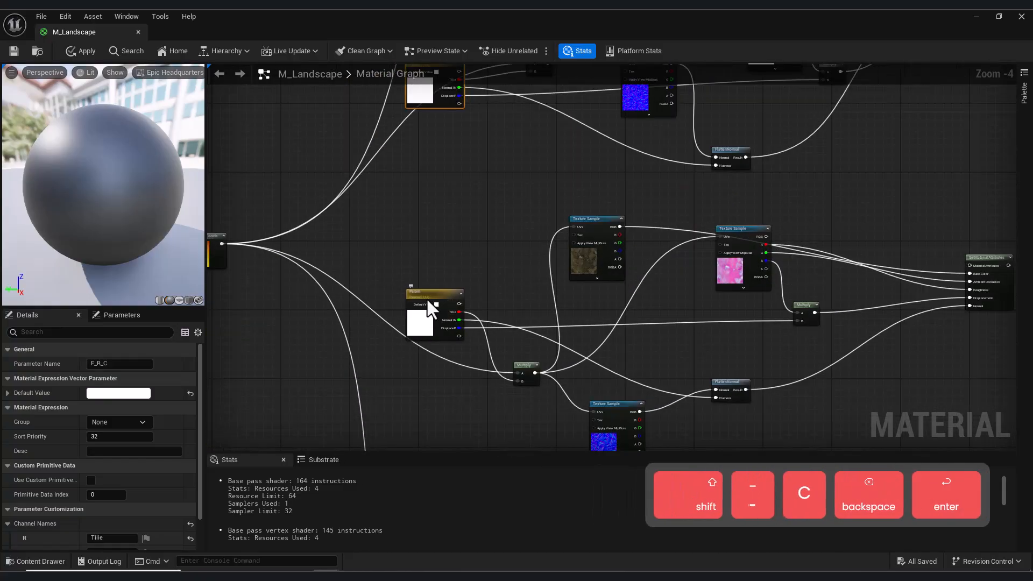
pyautogui.click(427, 299)
pyautogui.press('F2')
pyautogui.write('Swamp_C')
pyautogui.press('Return')
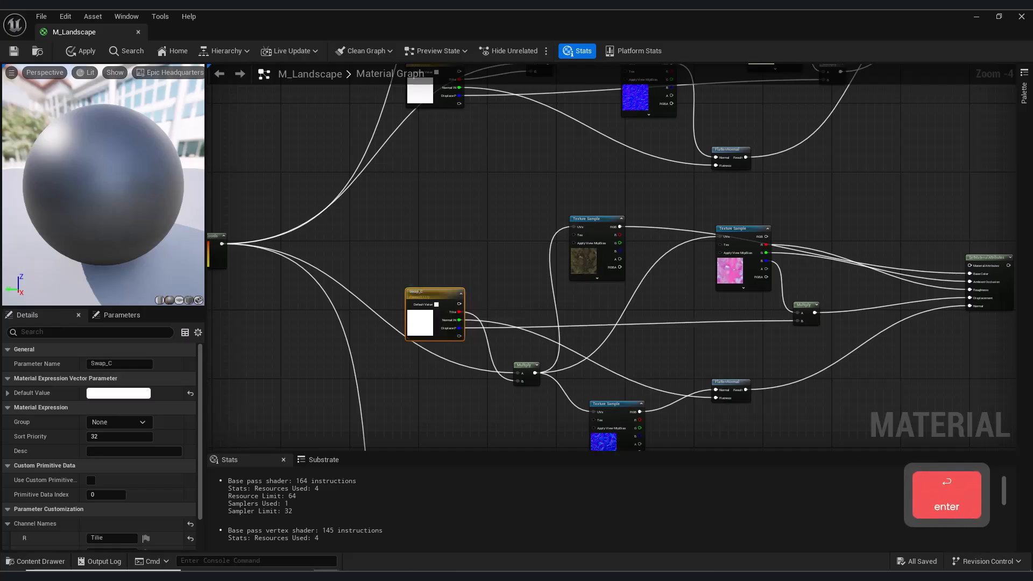
# Rename the vector parameter of the rocky ground surface to "ROCKS_C".
pyautogui.moveTo(427, 312); pyautogui.dragTo(405, 66, button='right')
pyautogui.click(404, 380)
pyautogui.press('F2')
pyautogui.write('ROCKS')
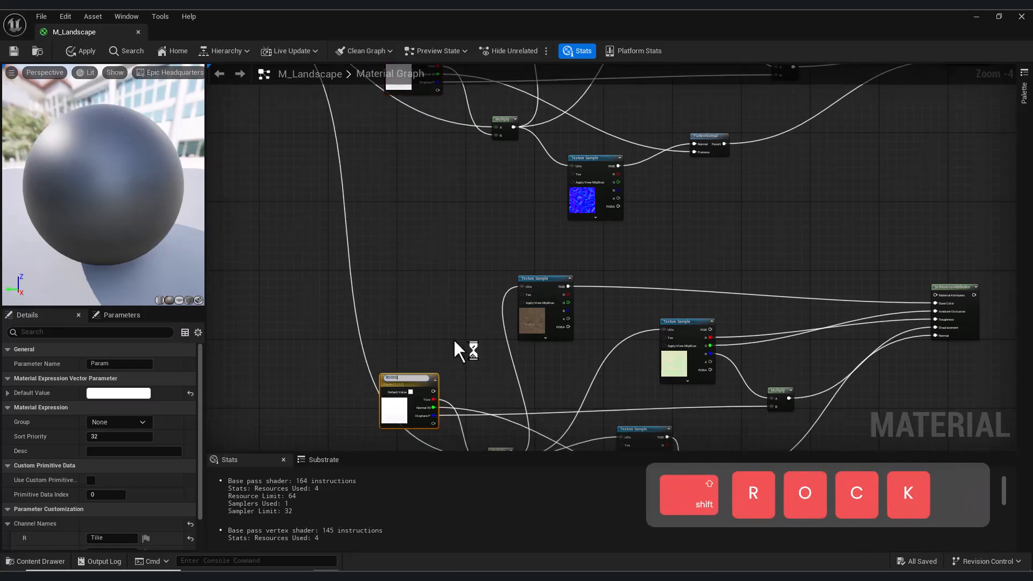
pyautogui.write('_C')
pyautogui.press('Return')
pyautogui.moveTo(839, 269); pyautogui.dragTo(521, 213, button='right')
pyautogui.scroll(2, 726, 219)
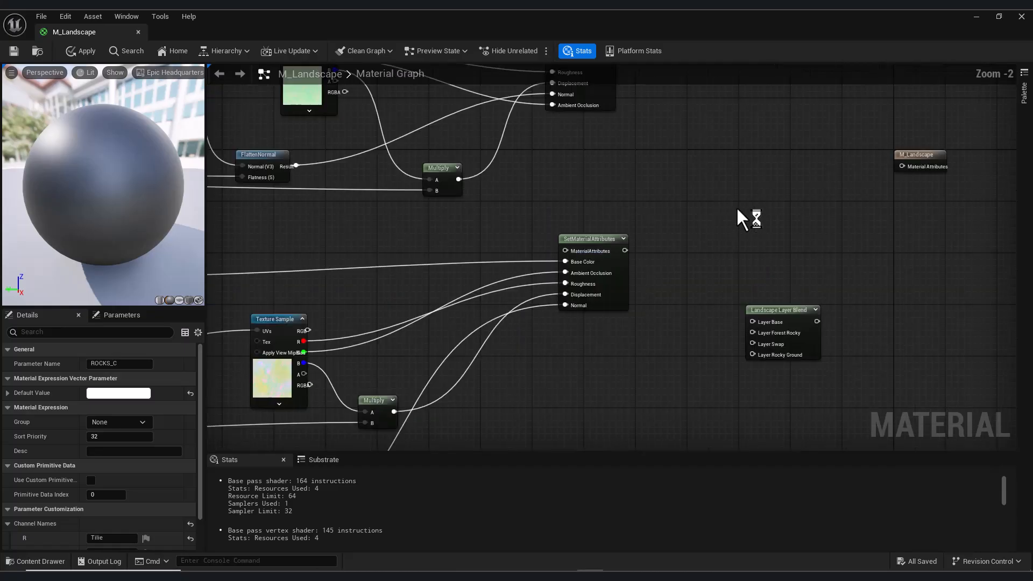
# Connect two Set Material Attributes nodes to the blend's Layer Base and Layer Forest Rocky inputs and move the remaining ones closer.
pyautogui.moveTo(726, 219); pyautogui.dragTo(650, 283, button='right')
pyautogui.moveTo(534, 114); pyautogui.dragTo(678, 385)
pyautogui.moveTo(547, 313); pyautogui.dragTo(678, 397)
pyautogui.moveTo(579, 408); pyautogui.dragTo(590, 167, button='right')
pyautogui.scroll(-5, 590, 167)
pyautogui.scroll(1, 585, 264)
pyautogui.moveTo(577, 264); pyautogui.dragTo(707, 122)
pyautogui.scroll(5, 583, 166)
pyautogui.scroll(-7, 707, 121)
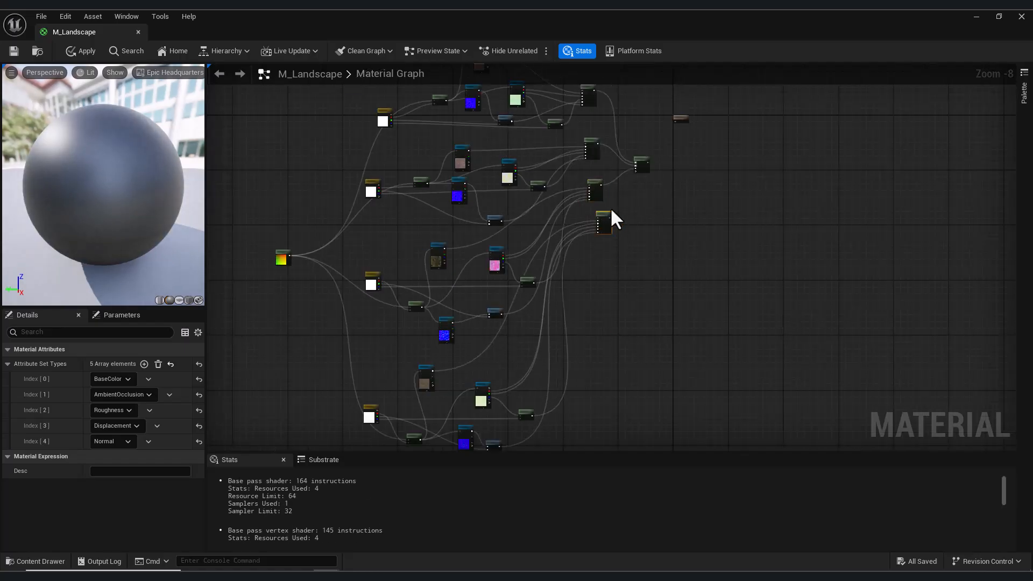
# Finish wiring the attribute nodes into the Landscape Layer Blend, connect its output to M_Landscape's Material Attributes, and save the material.
pyautogui.scroll(5, 618, 208)
pyautogui.moveTo(618, 208); pyautogui.dragTo(609, 276, button='right')
pyautogui.moveTo(586, 303); pyautogui.dragTo(669, 150)
pyautogui.moveTo(720, 117); pyautogui.dragTo(602, 287, button='right')
pyautogui.moveTo(605, 289); pyautogui.dragTo(684, 149)
pyautogui.click(13, 52)
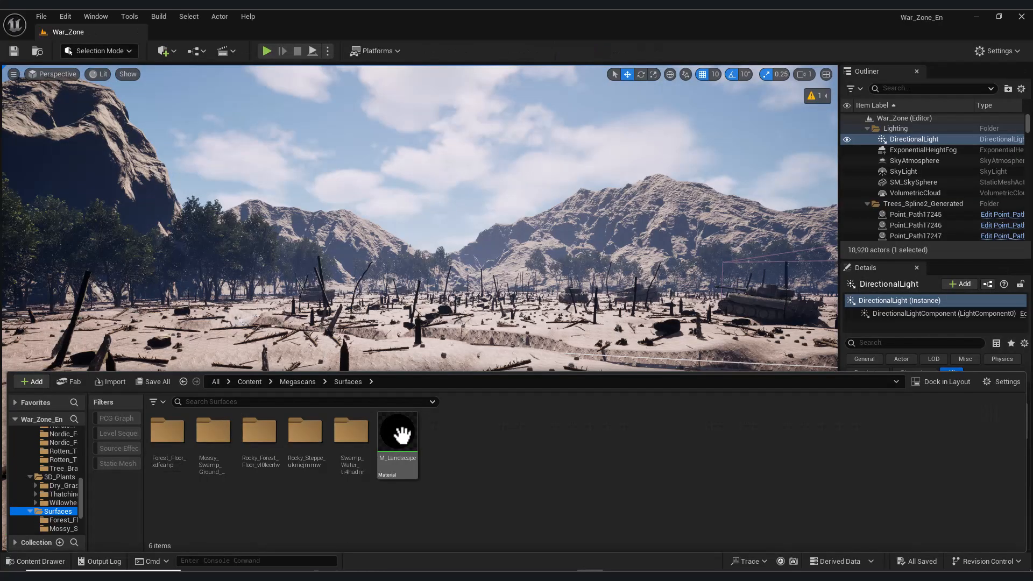
# Create the material instance M_Landscape_Inst from M_Landscape and assign it as the Landscape actor's landscape material.
pyautogui.rightClick(399, 430)
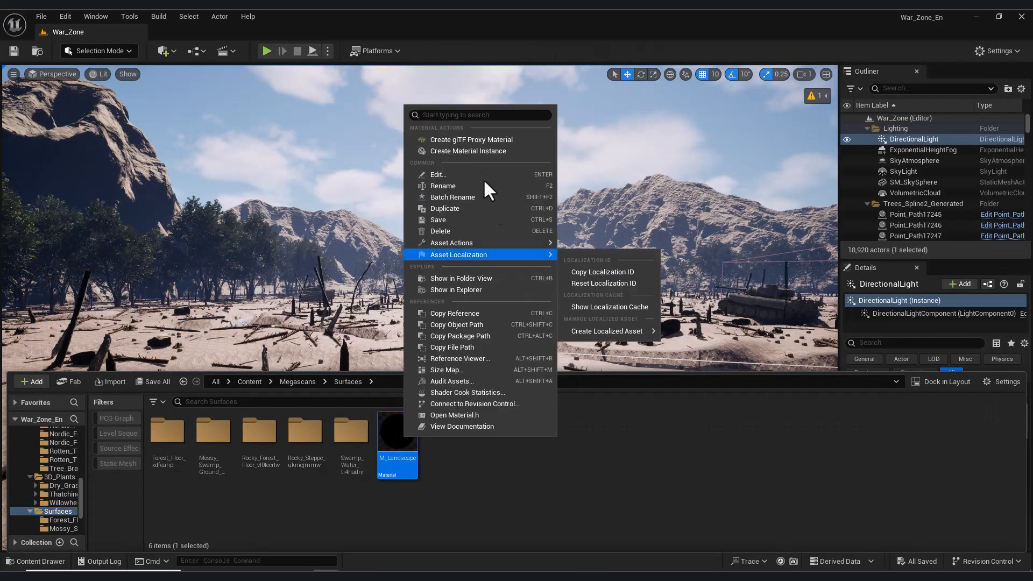
pyautogui.click(468, 151)
pyautogui.moveTo(1026, 166); pyautogui.dragTo(1027, 232)
pyautogui.click(901, 188)
pyautogui.click(39, 561)
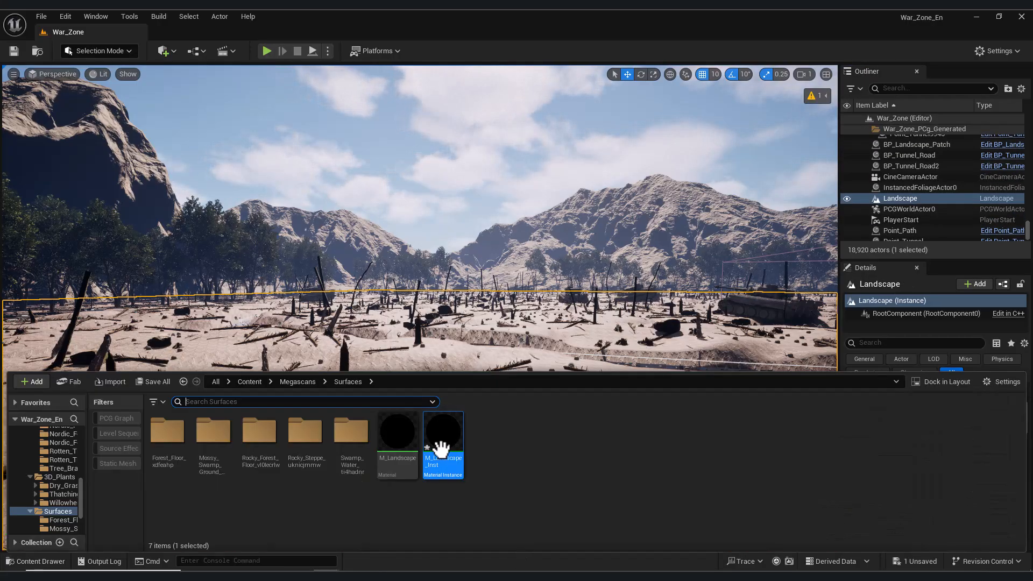
pyautogui.click(958, 489)
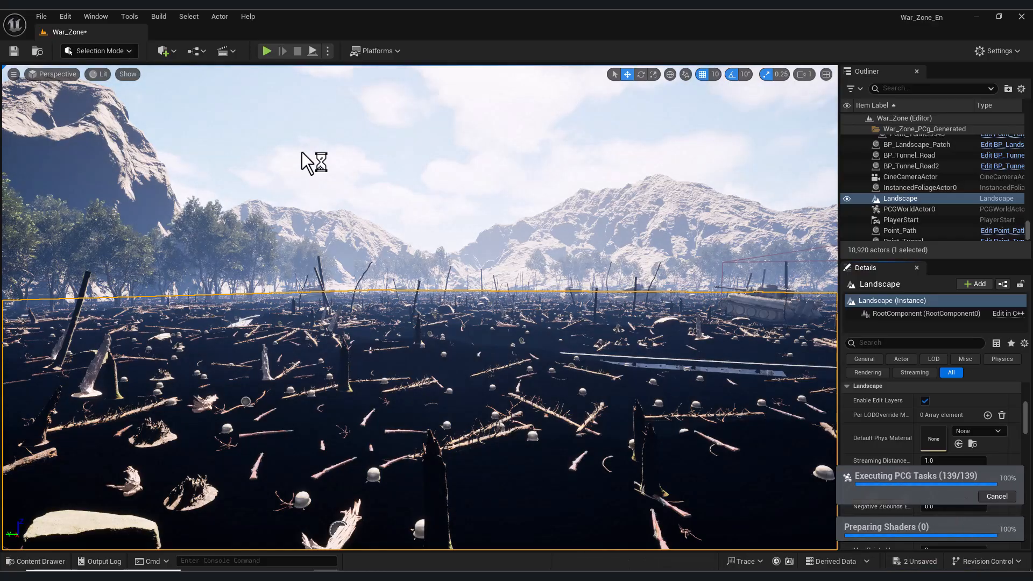
# Switch to landscape painting and create the target layers from the material assigned to the landscape.
pyautogui.click(104, 52)
pyautogui.click(111, 80)
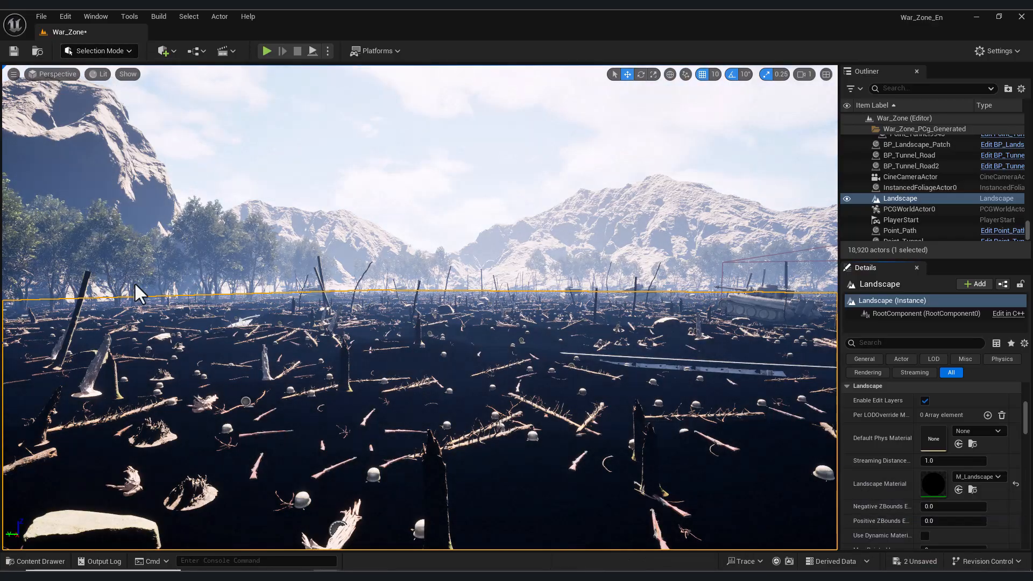
pyautogui.click(47, 561)
pyautogui.click(50, 561)
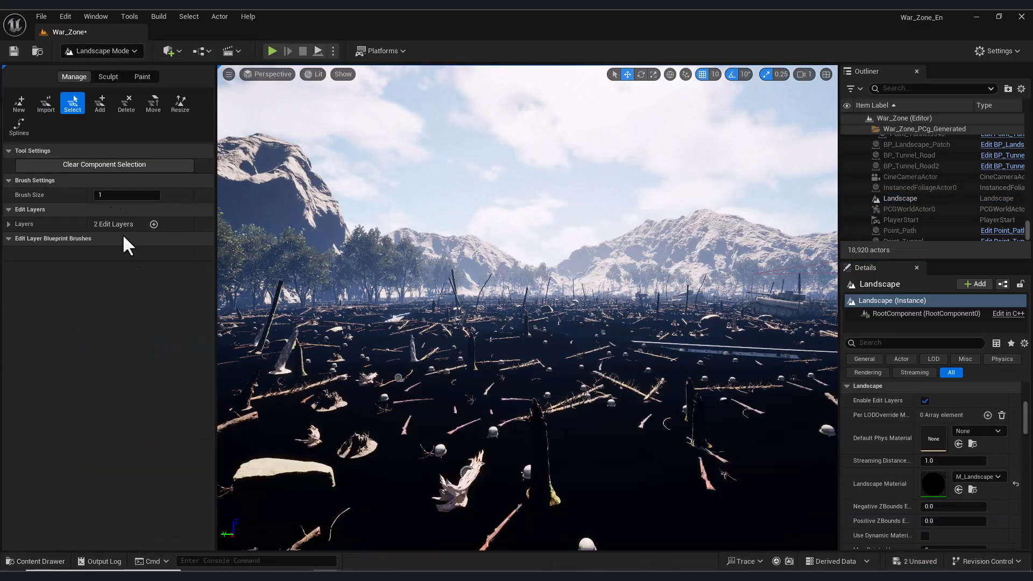
pyautogui.click(142, 77)
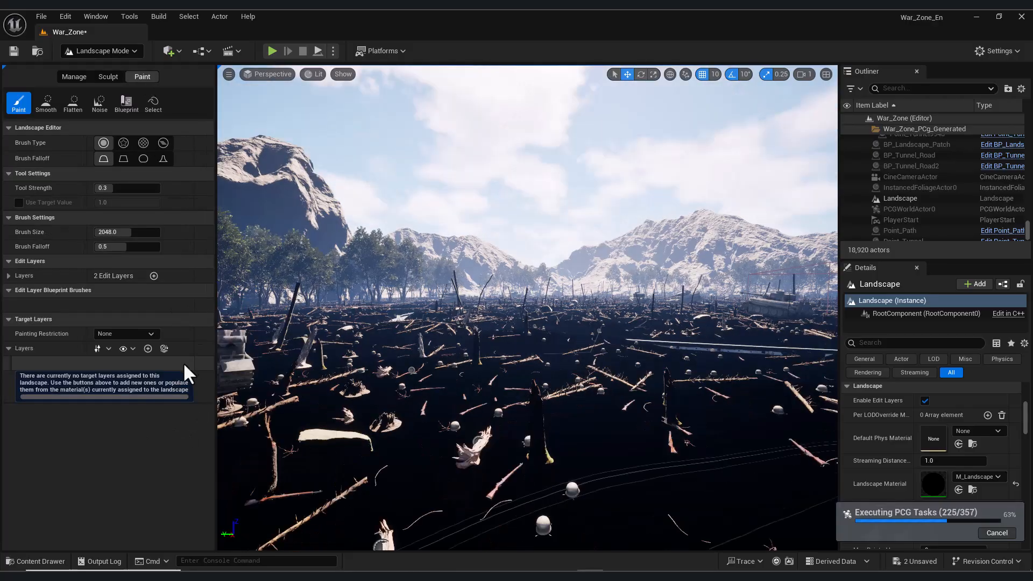
pyautogui.click(164, 348)
# Create and save layer info assets for the Rocky Ground and Swap target layers in War_Zone_sharedassets.
pyautogui.click(176, 389)
pyautogui.click(200, 405)
pyautogui.click(553, 406)
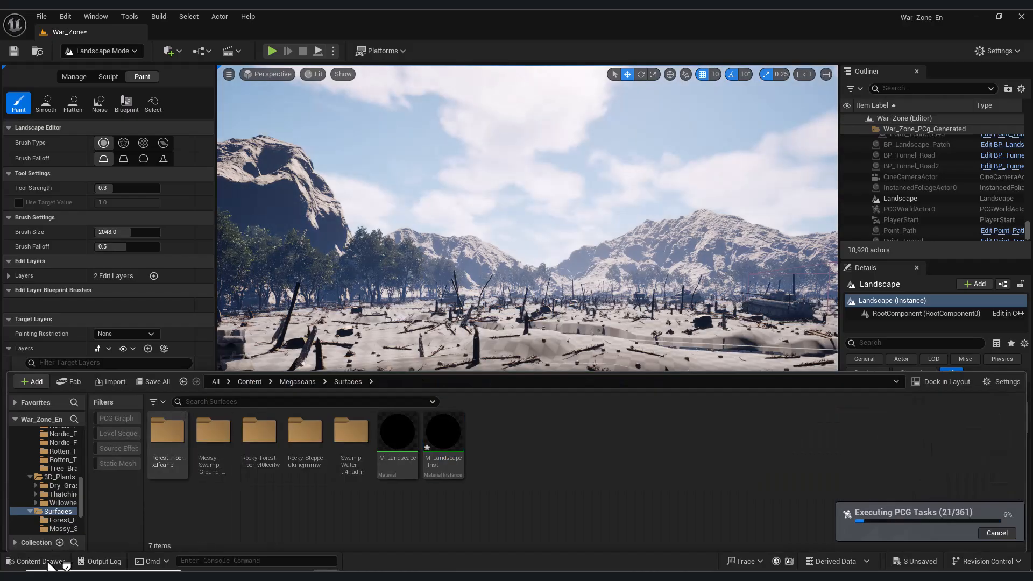
pyautogui.click(175, 423)
pyautogui.click(228, 436)
pyautogui.click(549, 400)
# Create and save layer info assets for the Forest Rocky and Base target layers in War_Zone_sharedassets.
pyautogui.click(177, 461)
pyautogui.click(228, 474)
pyautogui.click(551, 403)
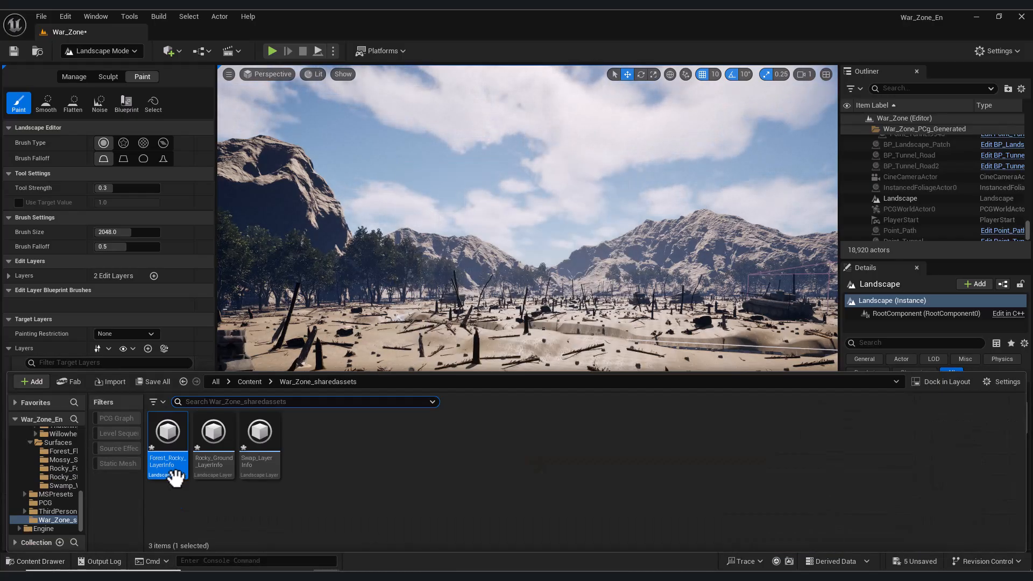
pyautogui.click(175, 491)
pyautogui.click(229, 504)
pyautogui.click(551, 404)
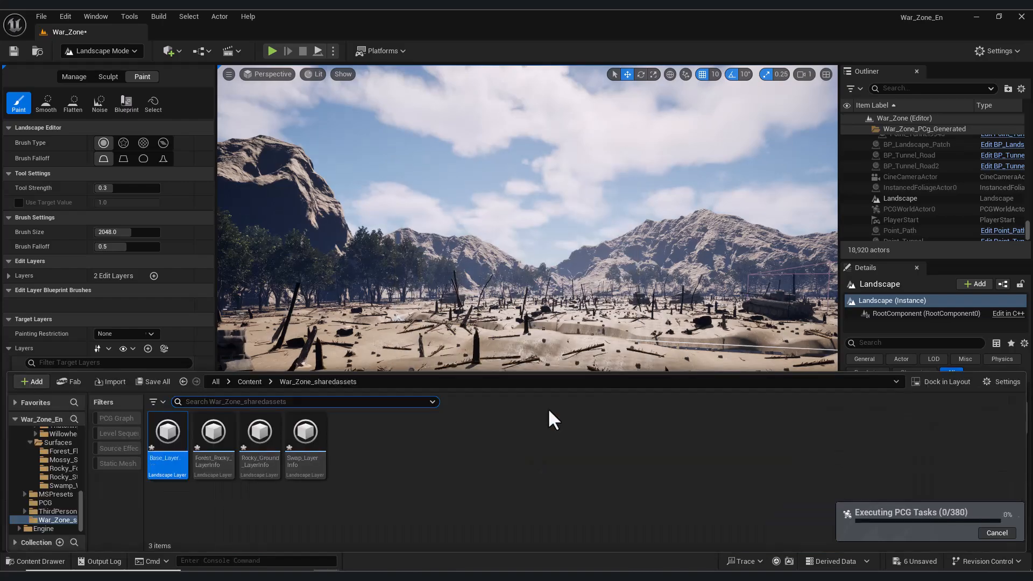
pyautogui.click(35, 561)
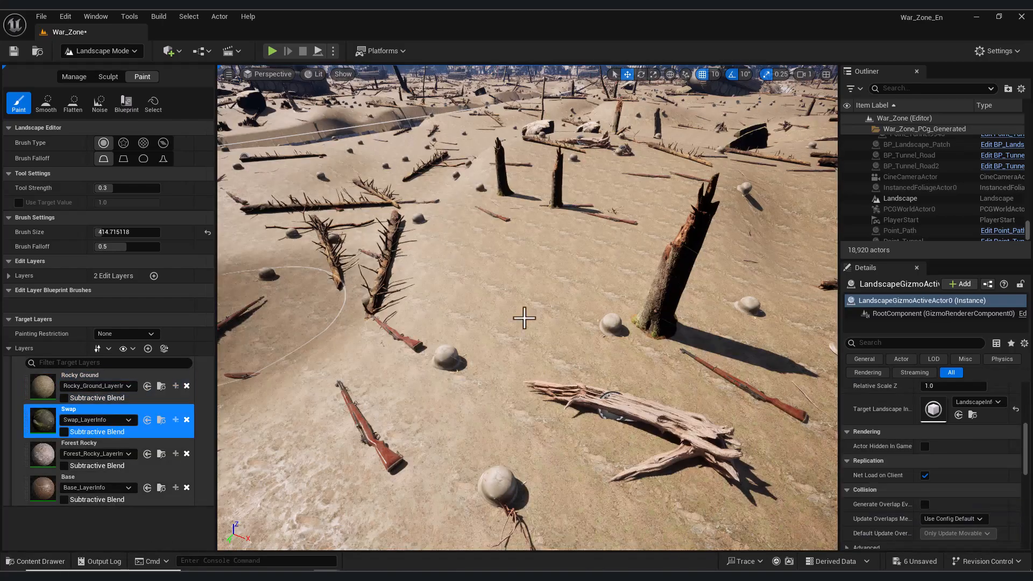
# Paint test patches of the Swap, Forest Rocky and Base layers on the ground with a brush size of about 415.
pyautogui.moveTo(524, 318)
pyautogui.mouseDown()
pyautogui.moveTo(518, 242)
pyautogui.moveTo(452, 362)
pyautogui.mouseUp()
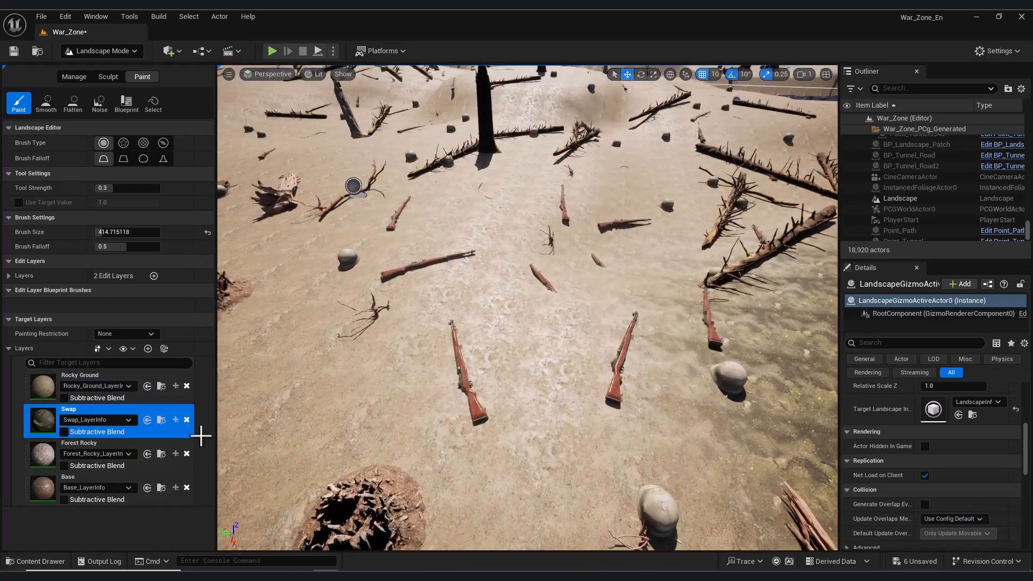
pyautogui.click(54, 468)
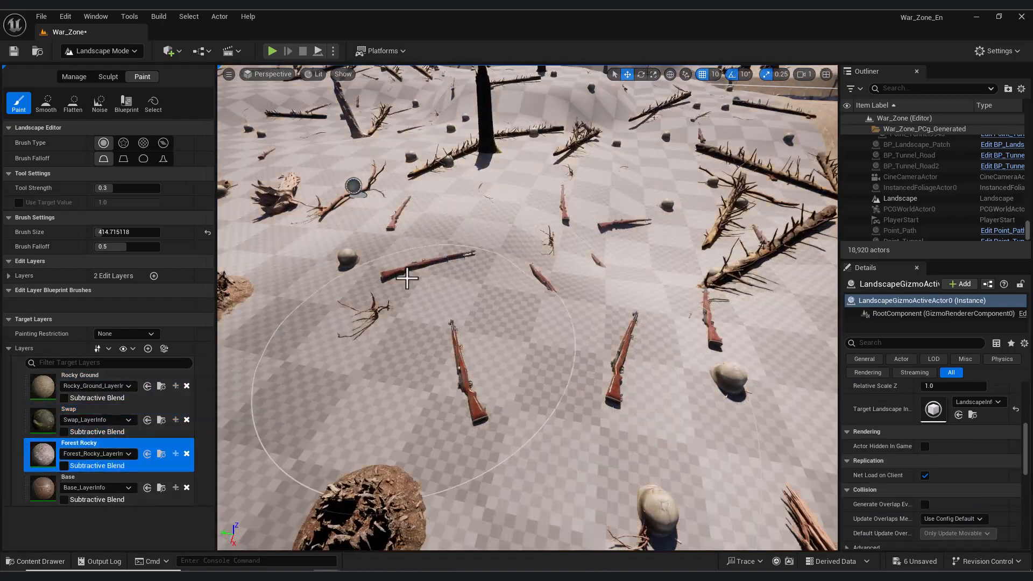
pyautogui.press('w')
pyautogui.press('a')
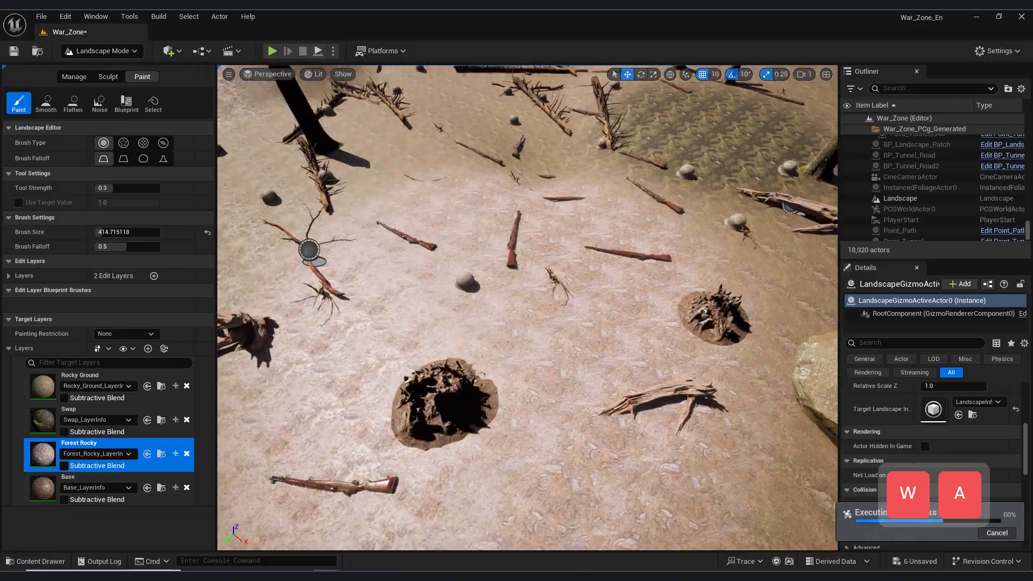
pyautogui.press('d')
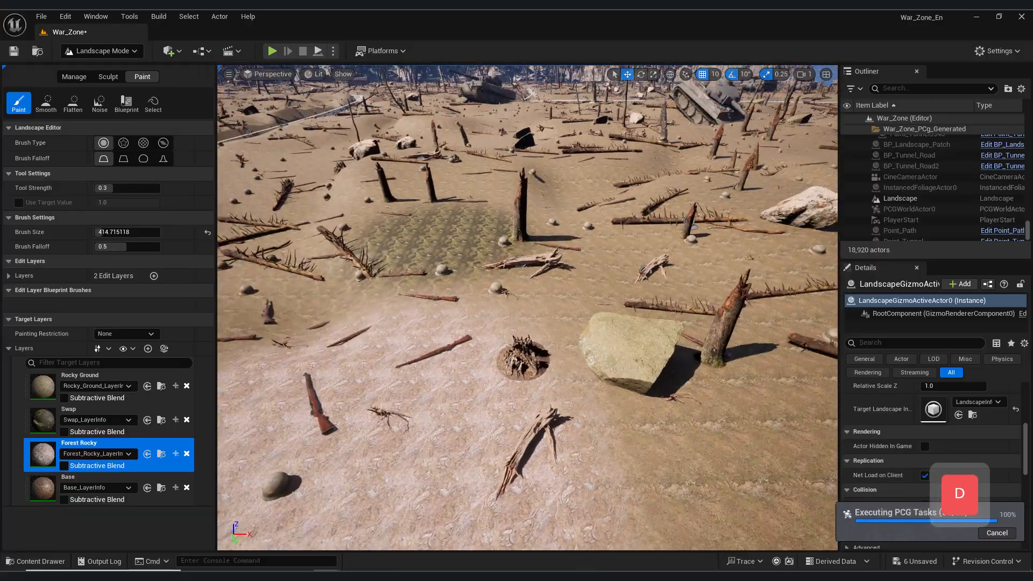
pyautogui.press('w')
pyautogui.press('a')
pyautogui.press('s')
pyautogui.click(54, 487)
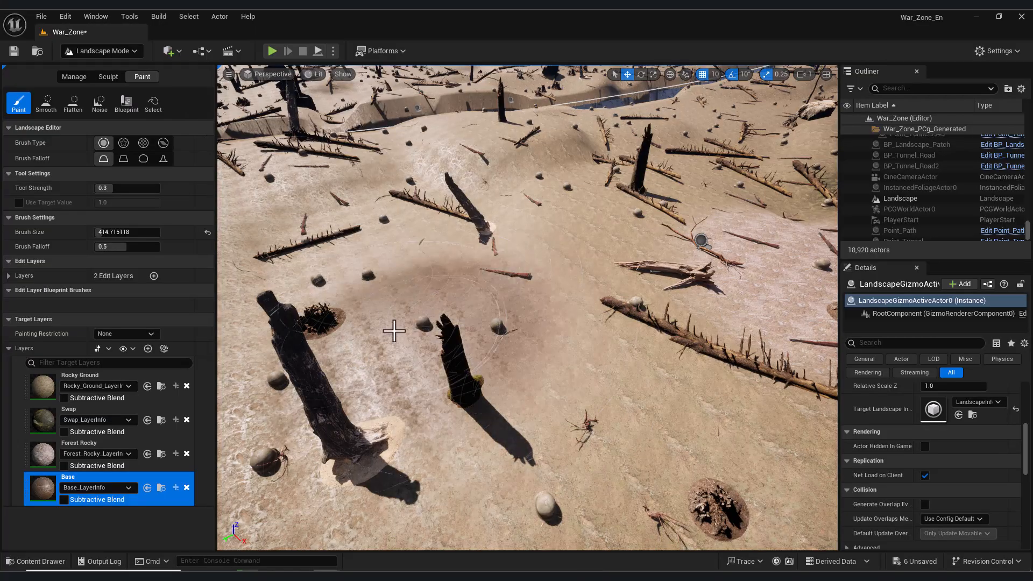
# Examine the painted layer patches on the terrain from several viewpoints, checking texture tiling and blending.
pyautogui.moveTo(438, 323); pyautogui.dragTo(323, 268, button='right')
pyautogui.press('w')
pyautogui.press('s')
pyautogui.press('w')
pyautogui.press('a')
pyautogui.moveTo(420, 355); pyautogui.dragTo(457, 269, button='right')
pyautogui.press('s')
pyautogui.press('w')
pyautogui.press('e')
pyautogui.press('w')
pyautogui.press('e')
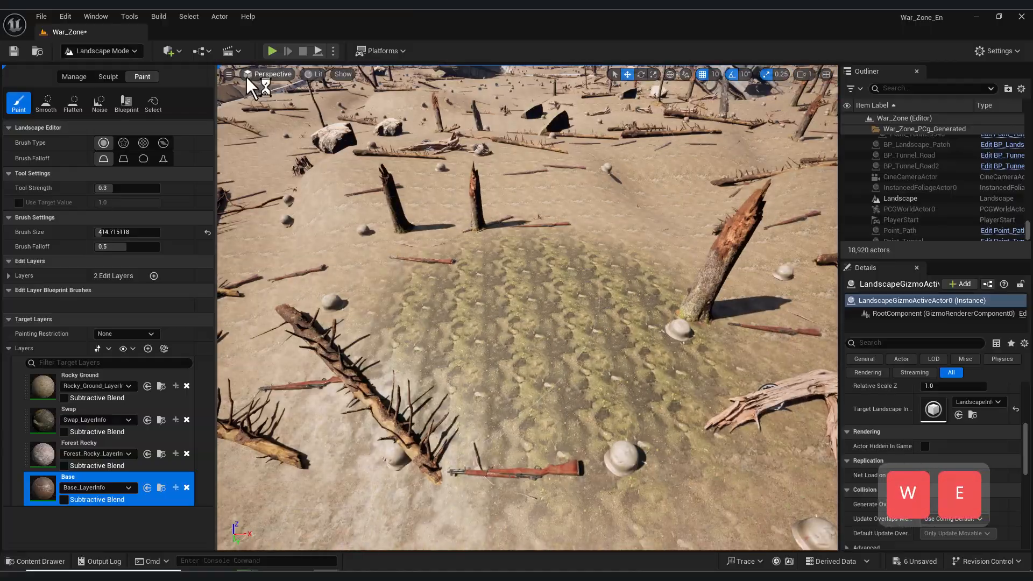
# Return to selection mode, enable Nanite on the Landscape actor and build its Nanite data.
pyautogui.click(102, 50)
pyautogui.click(118, 65)
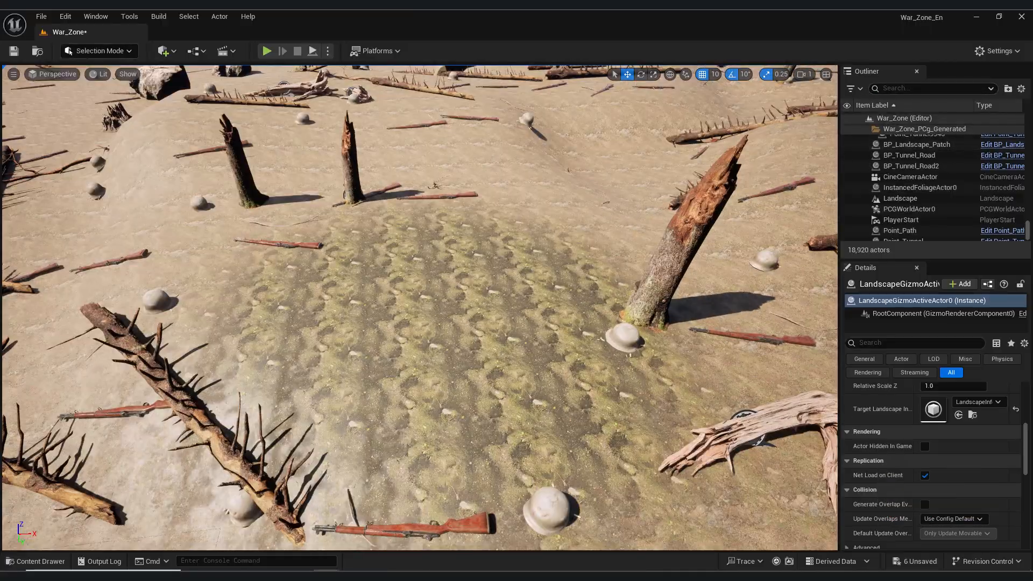
pyautogui.click(592, 192)
pyautogui.scroll(-5, 1029, 445)
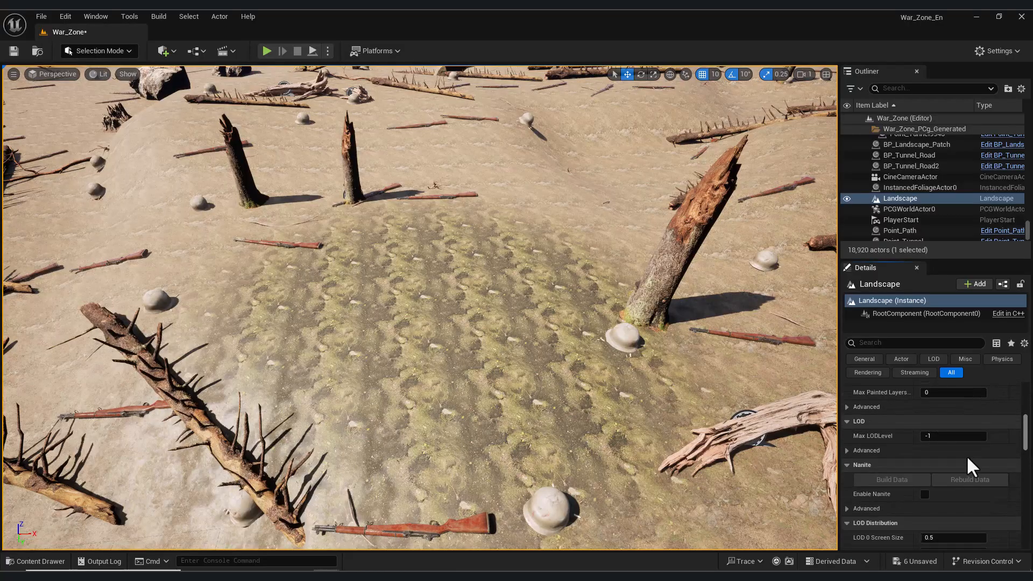
pyautogui.click(902, 480)
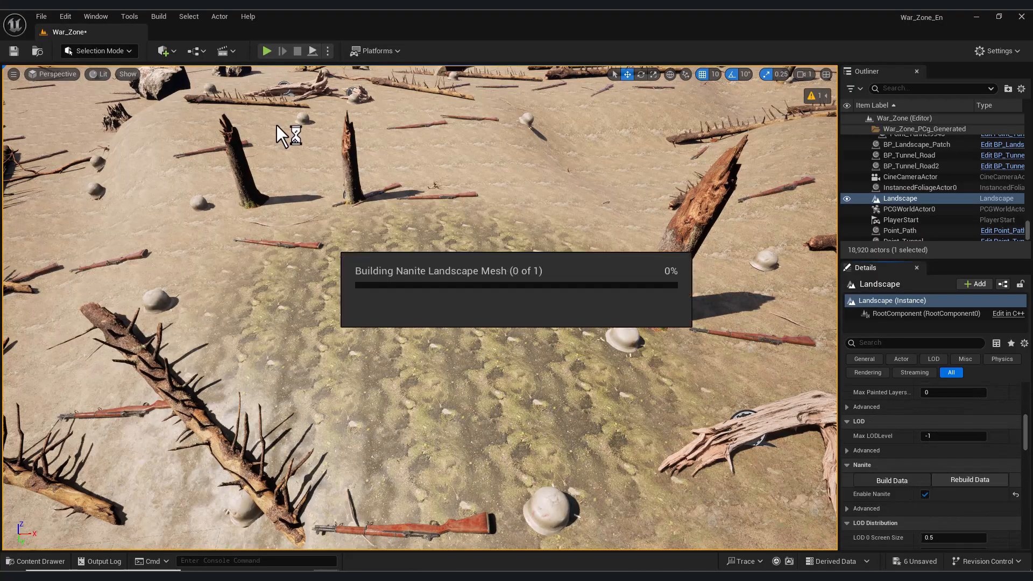
pyautogui.press('a')
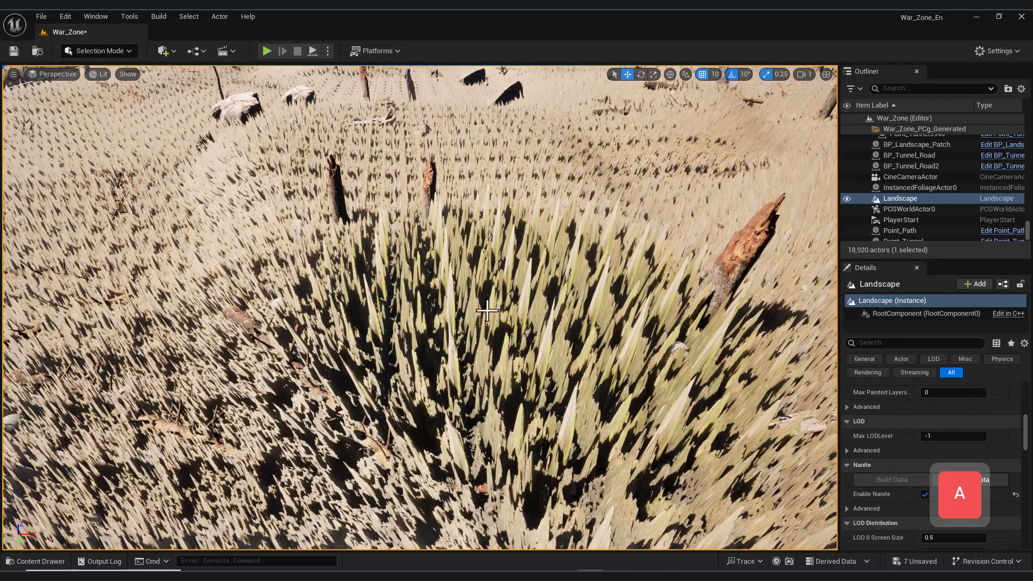
pyautogui.moveTo(487, 311); pyautogui.dragTo(390, 393, button='right')
# Open M_Landscape_Inst in a smaller window over the level and expand its Material Property Overrides.
pyautogui.click(41, 561)
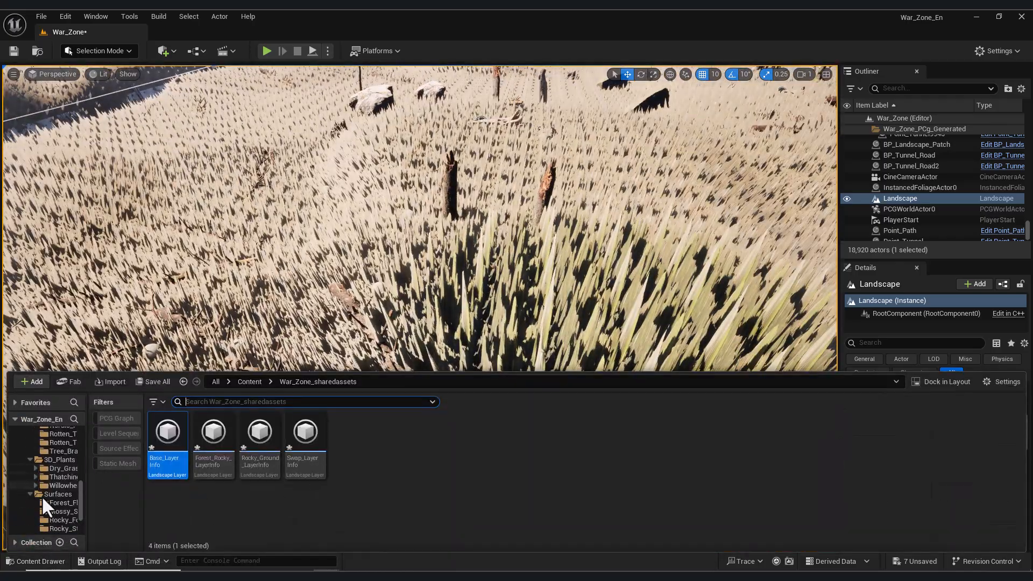
pyautogui.click(49, 494)
pyautogui.doubleClick(453, 433)
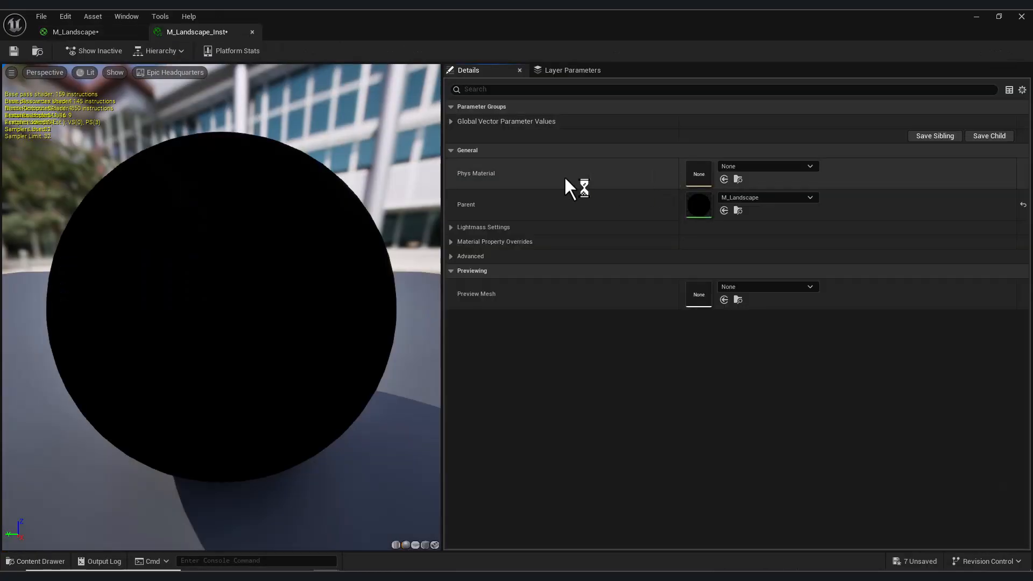
pyautogui.click(999, 16)
pyautogui.moveTo(825, 210); pyautogui.dragTo(802, 94)
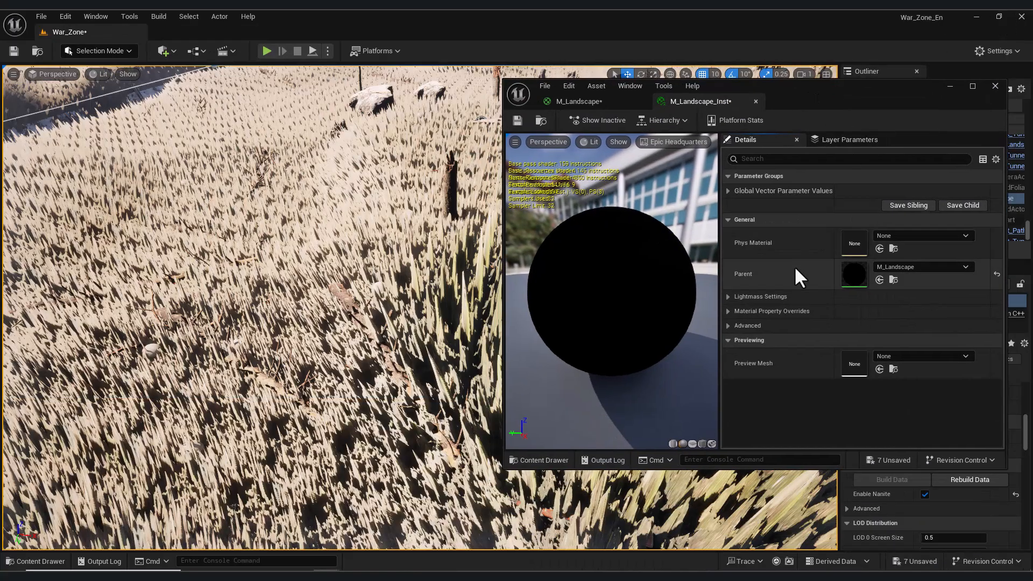
pyautogui.click(728, 190)
pyautogui.click(735, 205)
pyautogui.click(747, 205)
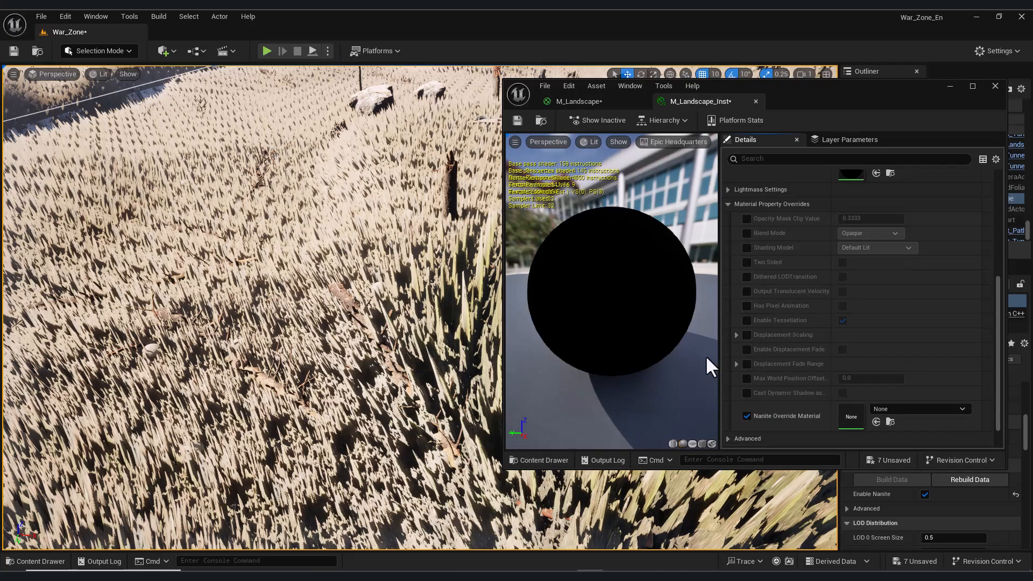
# Override the instance's Displacement Fade Range, trying a Start Fade Size of 1 and then 0.1 pixels.
pyautogui.click(745, 364)
pyautogui.click(736, 364)
pyautogui.scroll(-2, 736, 363)
pyautogui.click(864, 344)
pyautogui.write('1')
pyautogui.press('Return')
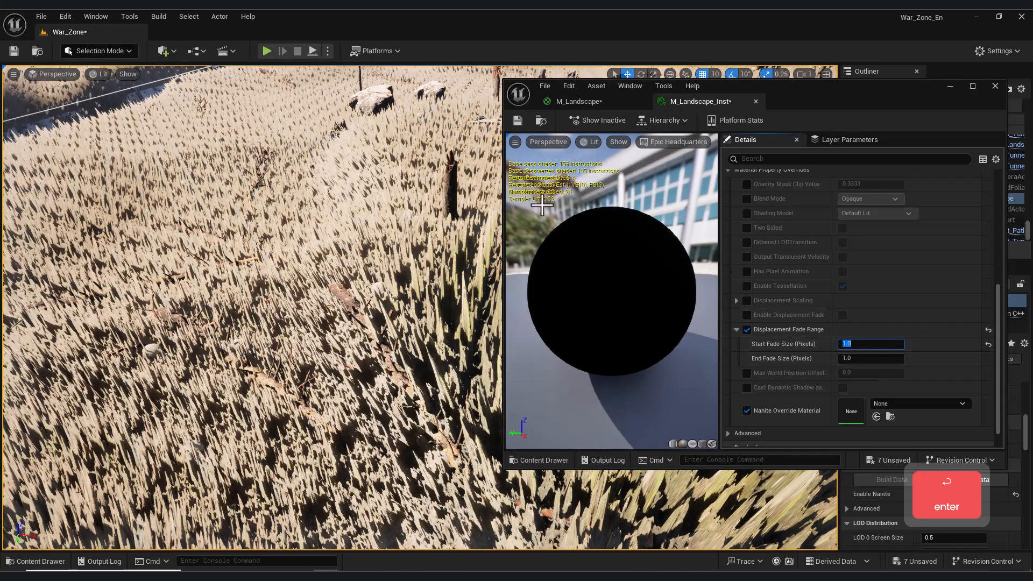
pyautogui.write('0.1')
pyautogui.press('Return')
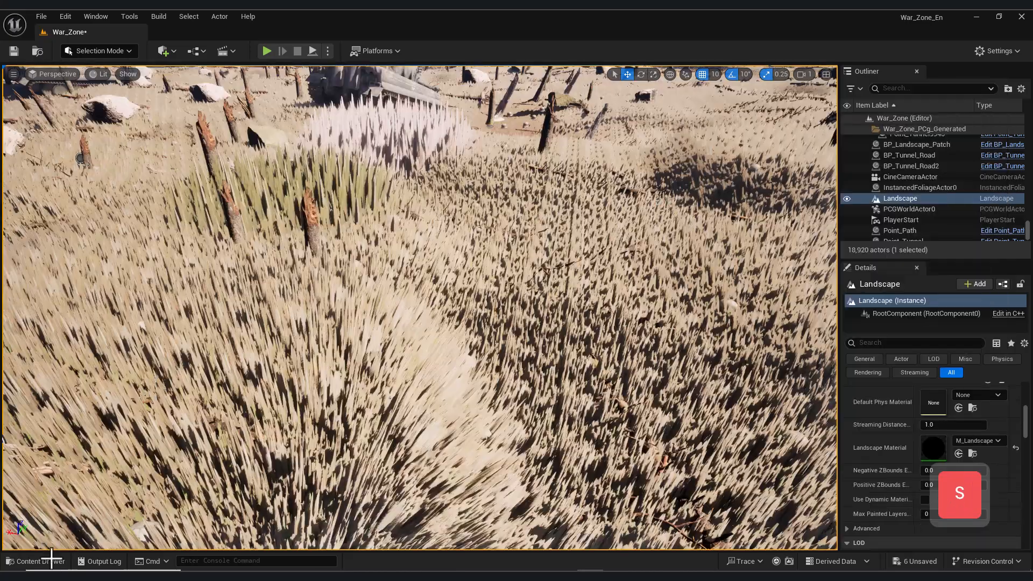
# Open the M_Landscape material beside the level, reduce its Nanite displacement magnitude and save it.
pyautogui.click(44, 558)
pyautogui.doubleClick(402, 426)
pyautogui.click(42, 560)
pyautogui.click(527, 363)
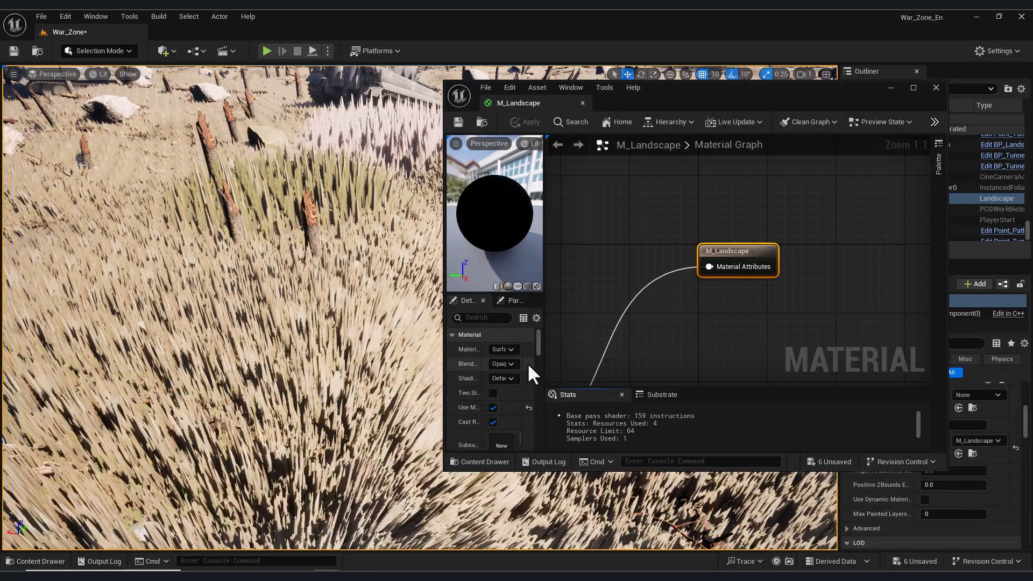
pyautogui.scroll(-5, 527, 362)
pyautogui.scroll(-4, 490, 412)
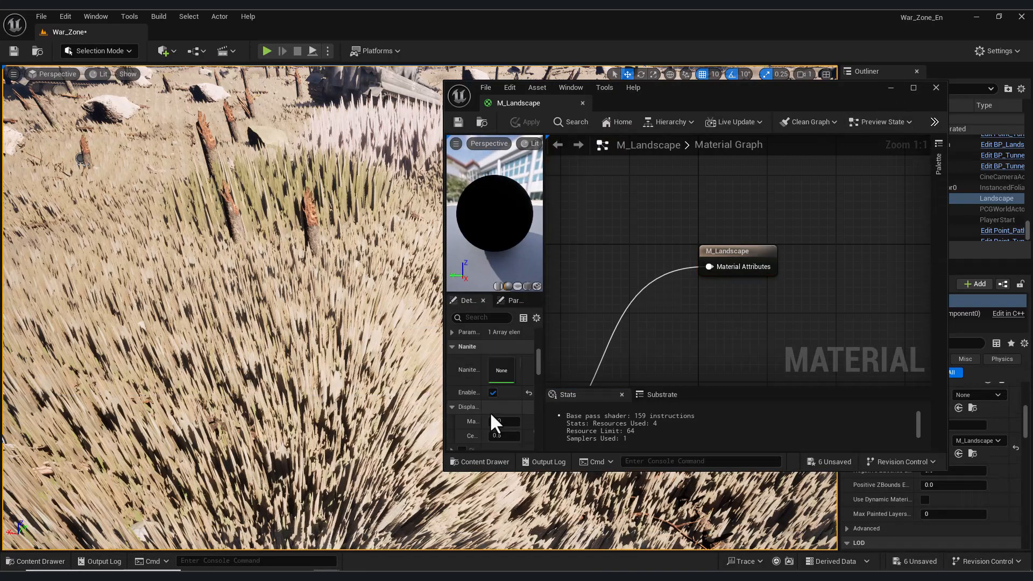
pyautogui.click(502, 370)
pyautogui.press('Return')
pyautogui.click(457, 120)
# Set M_Landscape's displacement magnitude to 0.2, save the material and check the ground spikes.
pyautogui.press('w')
pyautogui.moveTo(328, 414); pyautogui.dragTo(313, 414, button='right')
pyautogui.write('0.2')
pyautogui.press('Return')
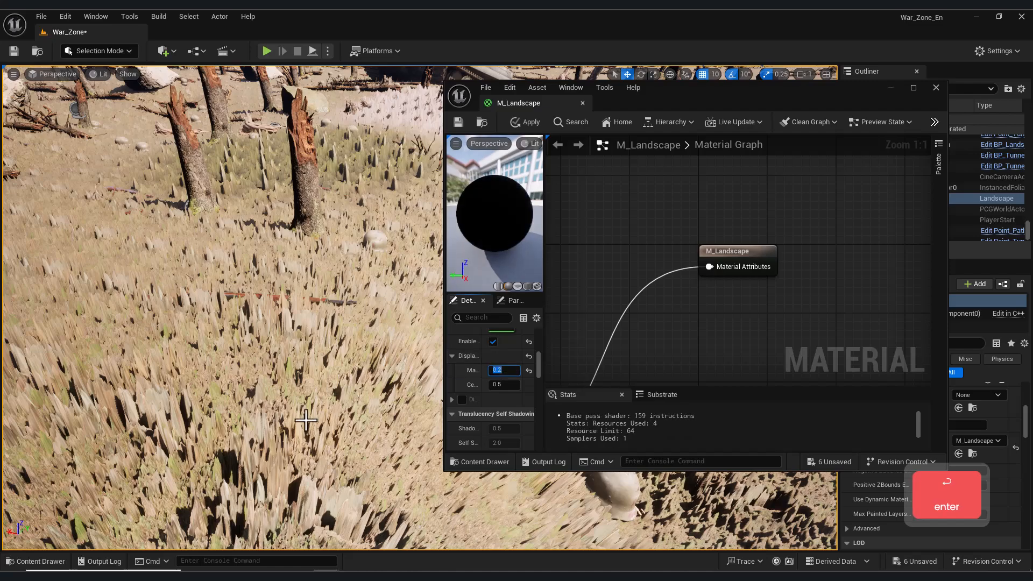
pyautogui.moveTo(422, 144); pyautogui.dragTo(425, 144, button='right')
pyautogui.press('a')
pyautogui.press('w')
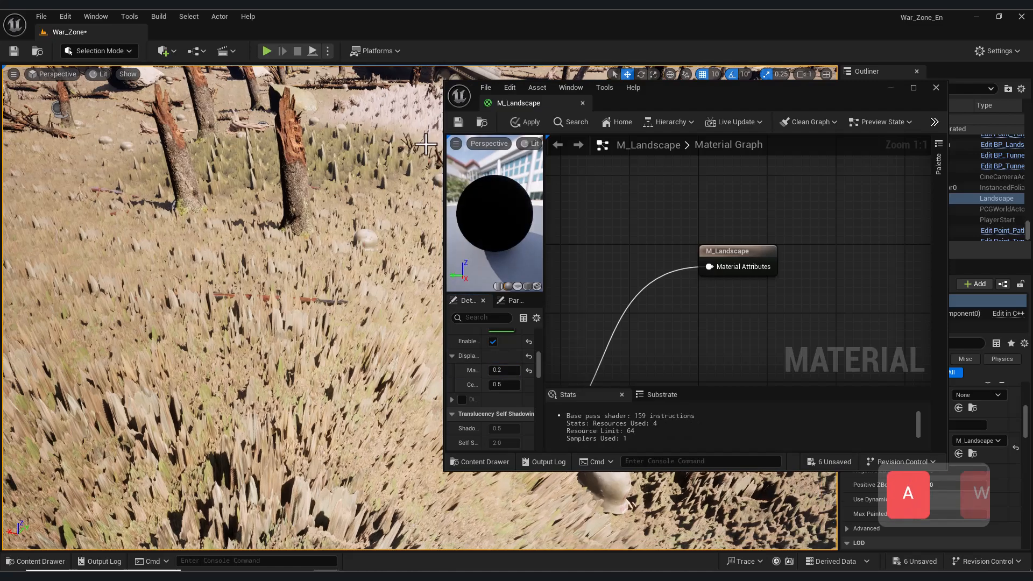
pyautogui.click(454, 124)
# Set M_Landscape's displacement magnitude to 0.1, save the material and review the terrain up close and from a distance.
pyautogui.press('a')
pyautogui.moveTo(346, 301); pyautogui.dragTo(378, 300, button='right')
pyautogui.press('w')
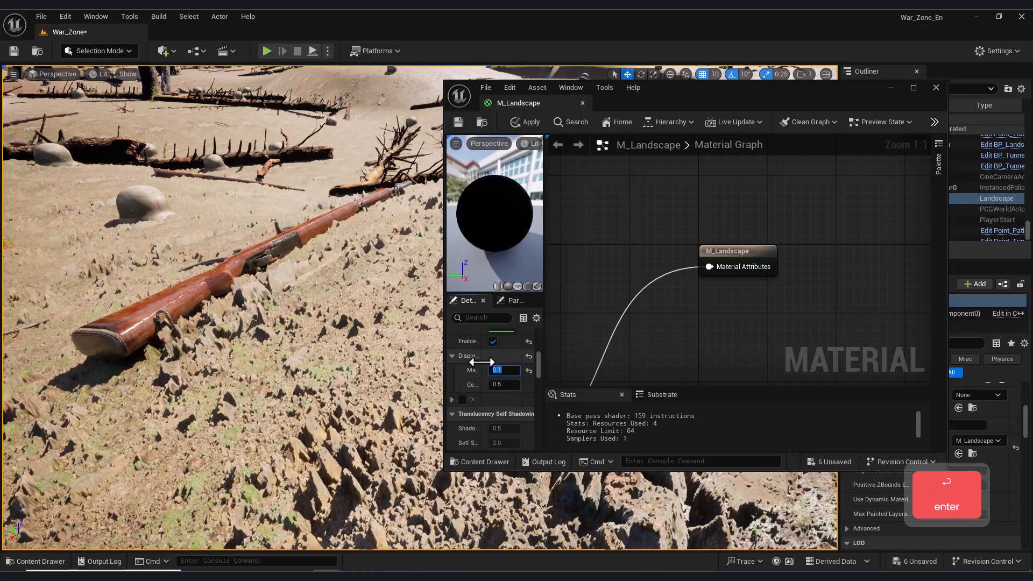
pyautogui.press('a')
pyautogui.moveTo(414, 365); pyautogui.dragTo(489, 339, button='right')
pyautogui.press('e')
pyautogui.press('d')
pyautogui.press('s')
pyautogui.press('d')
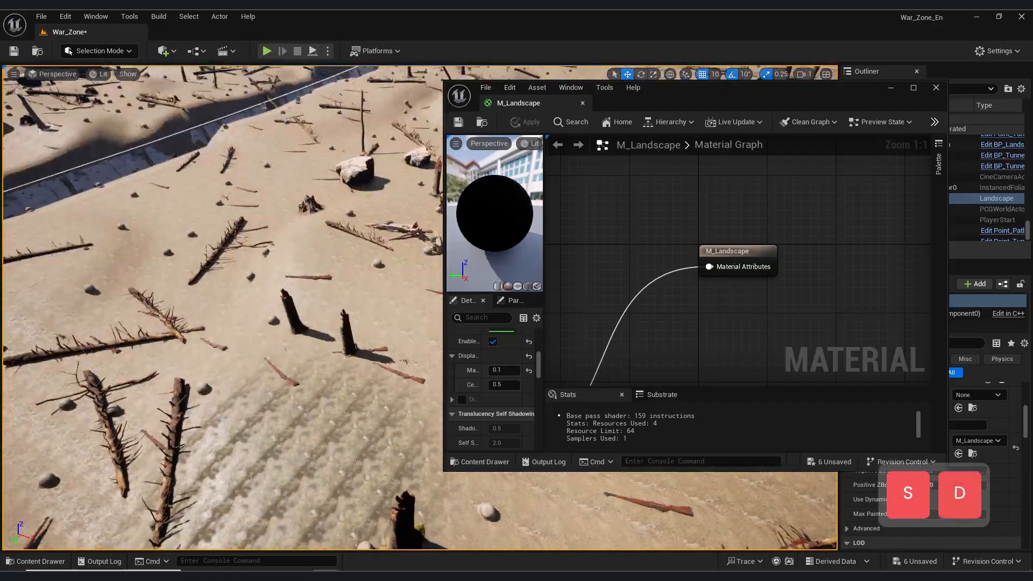
pyautogui.press('w')
pyautogui.press('a')
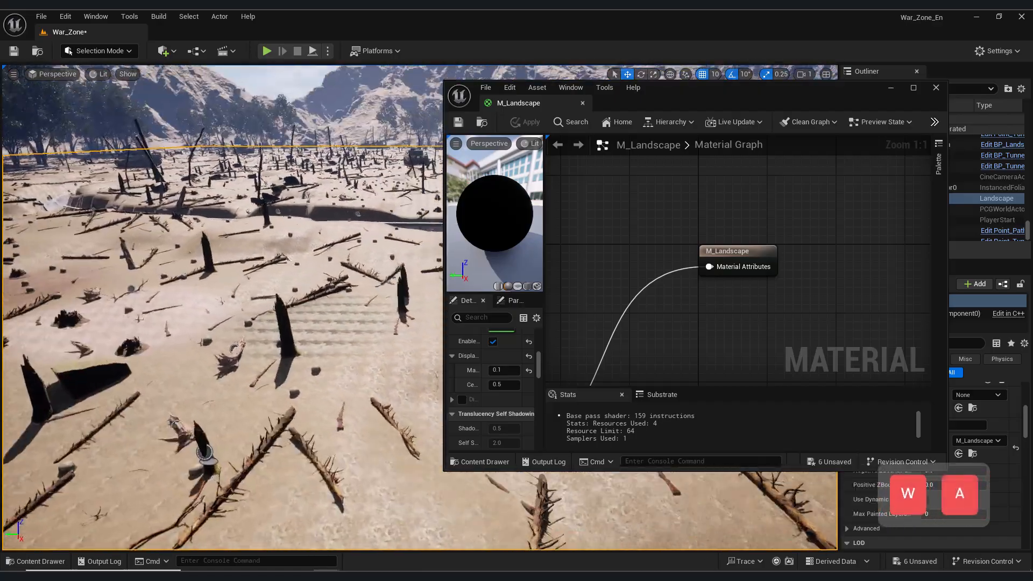
# Check the ground up close, then close the M_Landscape material and open the M_Landscape_Inst instance.
pyautogui.press('w')
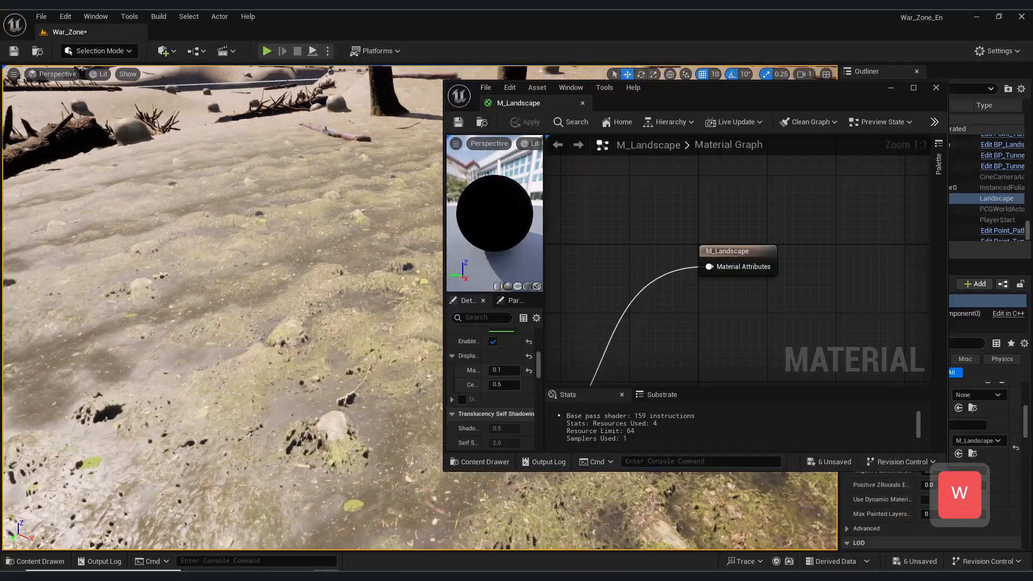
pyautogui.press('s')
pyautogui.press('a')
pyautogui.press('s')
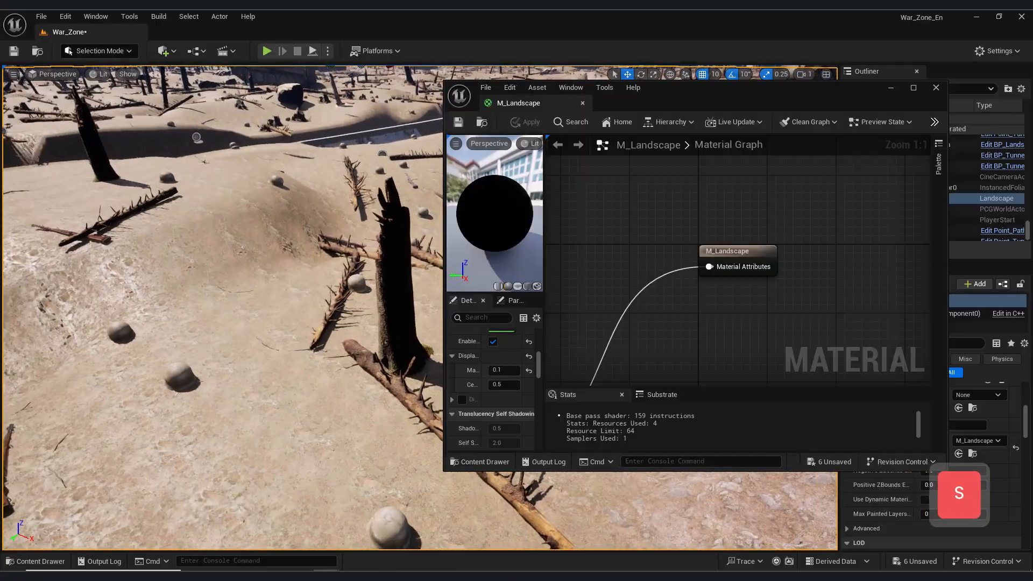
pyautogui.click(935, 87)
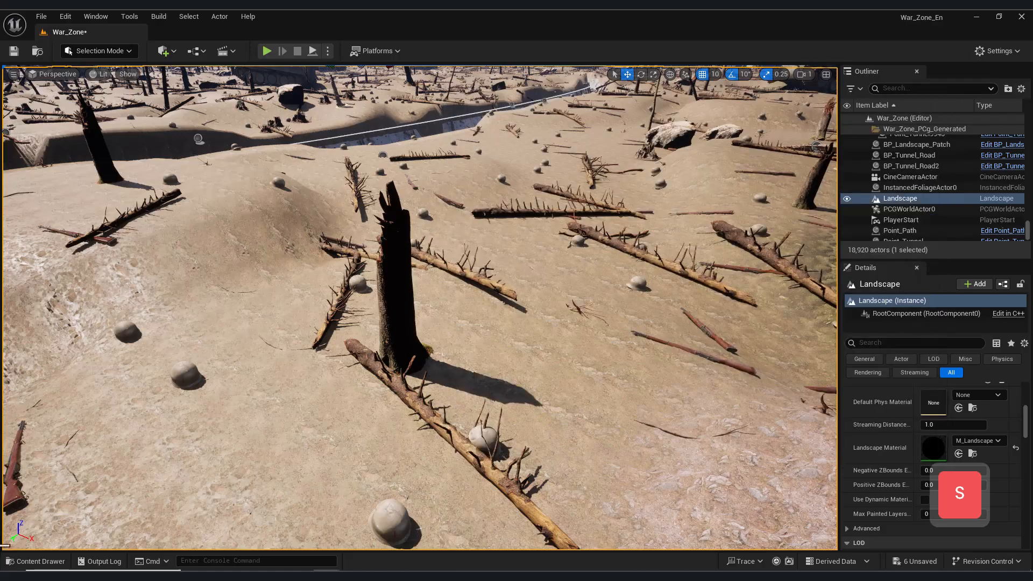
pyautogui.click(34, 562)
pyautogui.doubleClick(440, 430)
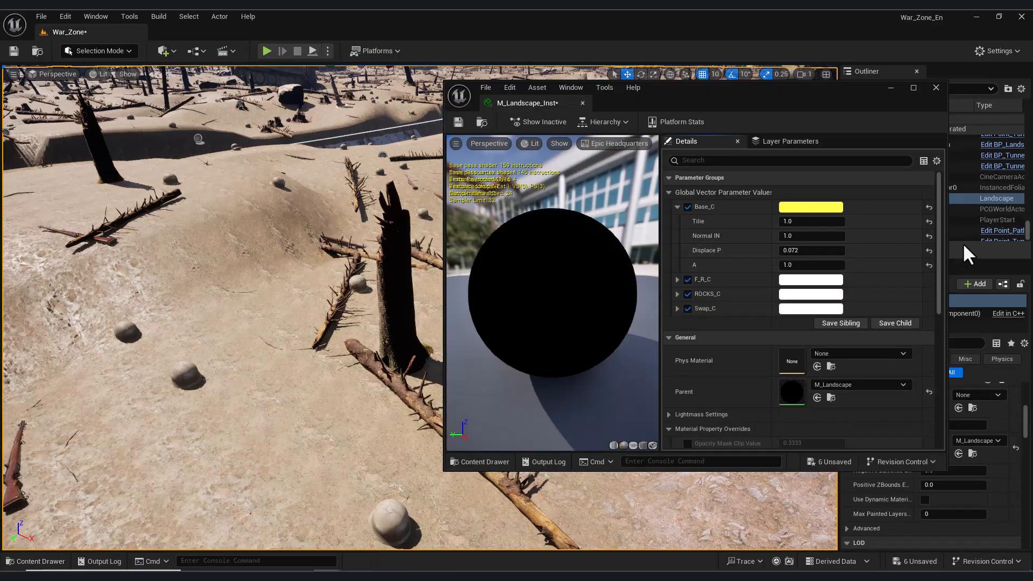
# Set the instance's Displacement Fade Range to a start size of 2 and an end size of 0.52 pixels, saving the instance.
pyautogui.scroll(-10, 804, 304)
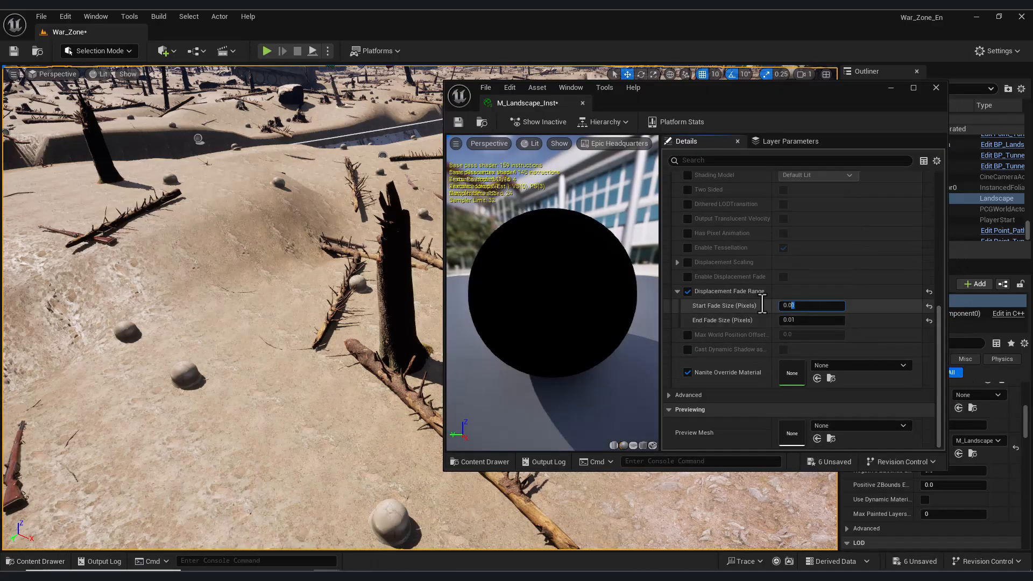
pyautogui.click(779, 305)
pyautogui.write('0.1')
pyautogui.press('Return')
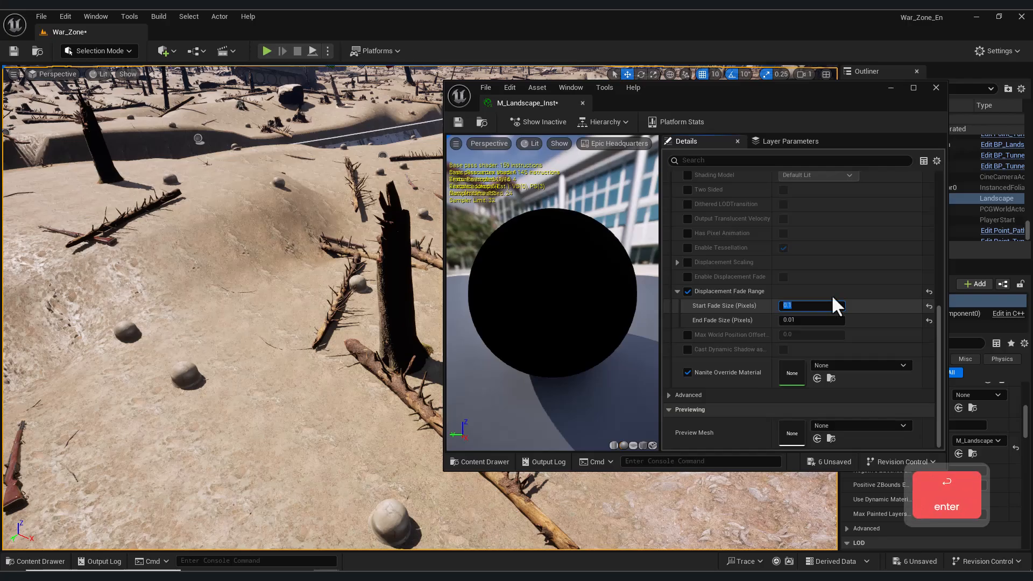
pyautogui.click(799, 319)
pyautogui.click(458, 122)
pyautogui.moveTo(318, 379); pyautogui.dragTo(317, 379, button='right')
pyautogui.write('w0.52')
pyautogui.press('Return')
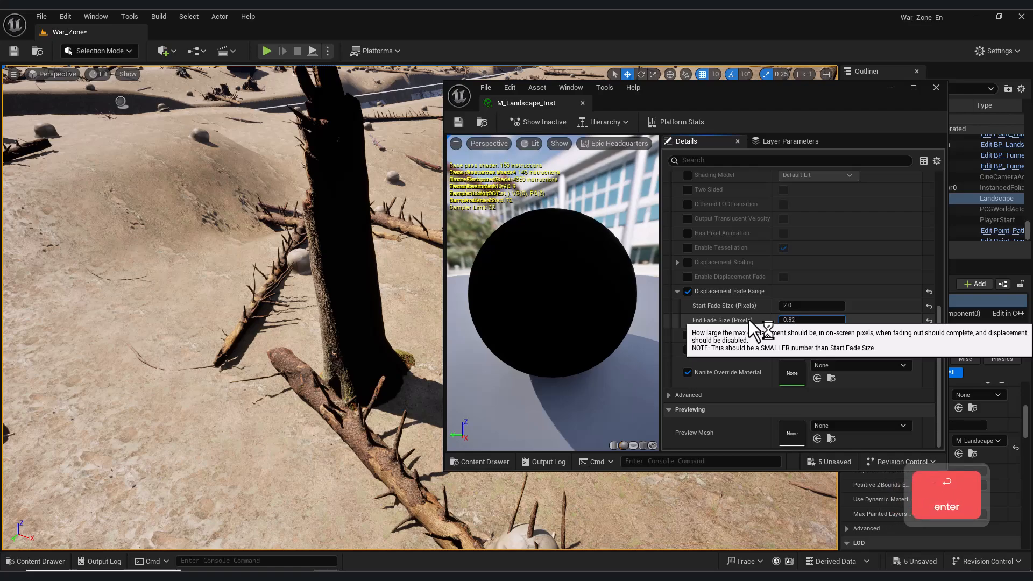
# Inspect the ground near the fallen logs and raise the instance's Start Fade Size to 4 pixels.
pyautogui.press('a')
pyautogui.moveTo(177, 282); pyautogui.dragTo(185, 283, button='right')
pyautogui.press('w')
pyautogui.press('a')
pyautogui.press('a')
pyautogui.rightClick(185, 283)
pyautogui.click(807, 306)
pyautogui.write('4')
pyautogui.press('Return')
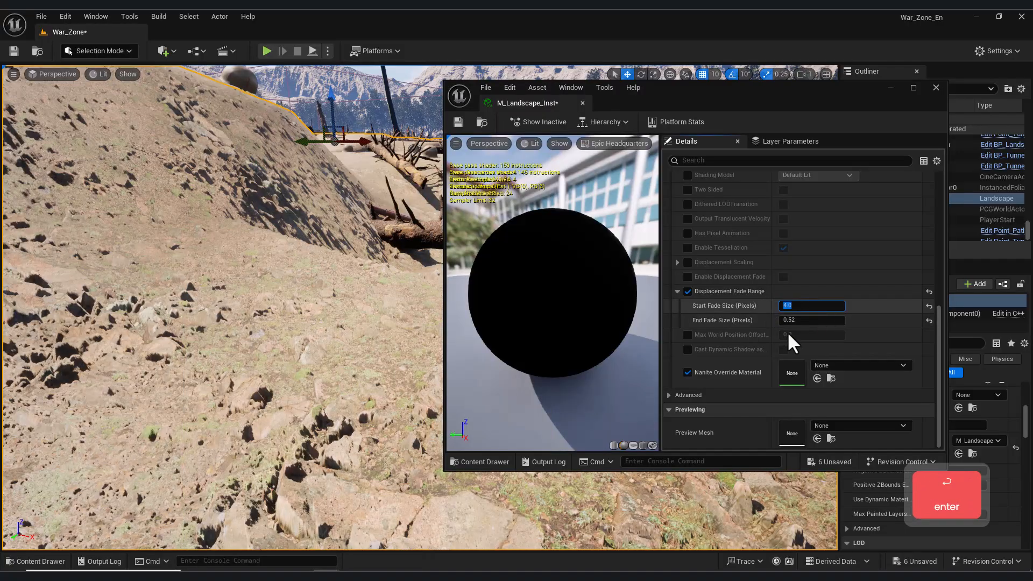
# Minimize the instance editor and examine how the ground displacement fades between close-up and distant views.
pyautogui.press('s')
pyautogui.moveTo(177, 282); pyautogui.dragTo(178, 282, button='right')
pyautogui.press('w')
pyautogui.press('s')
pyautogui.click(890, 88)
pyautogui.moveTo(528, 265); pyautogui.dragTo(528, 265, button='right')
pyautogui.press('s')
pyautogui.press('w')
pyautogui.press('s')
pyautogui.press('w')
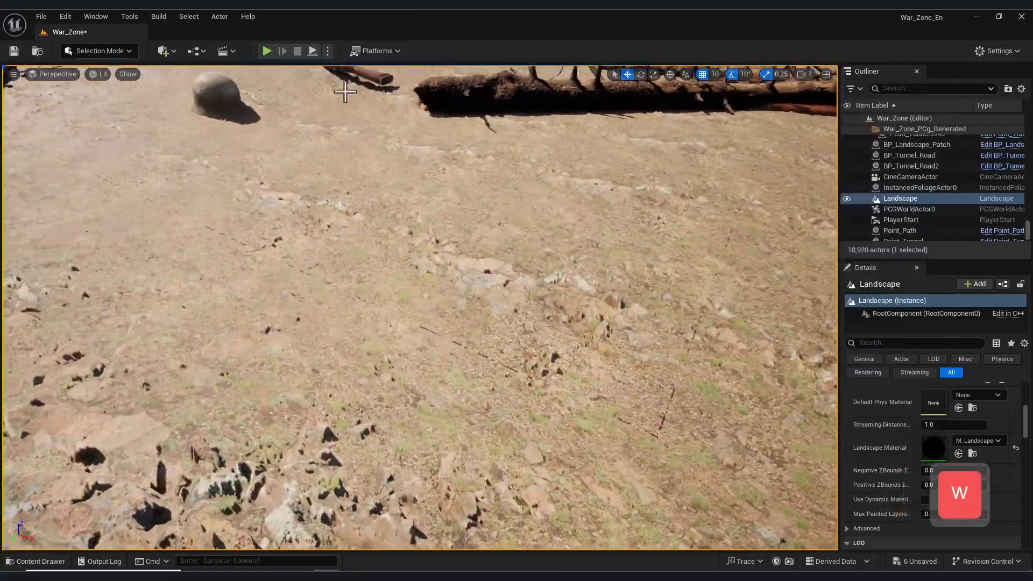
pyautogui.moveTo(391, 92); pyautogui.dragTo(43, 516, button='right')
pyautogui.press('a')
# Restore the M_Landscape_Inst editor and set Base_C to a Tilie of about 1.49 and a Displace P of 1.
pyautogui.moveTo(329, 574)
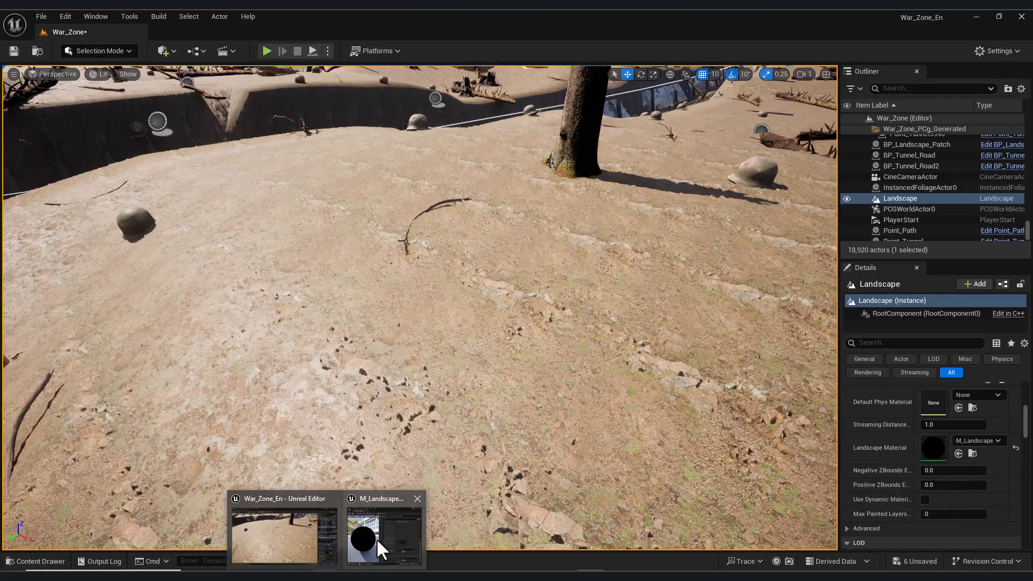
pyautogui.click(368, 546)
pyautogui.scroll(8, 859, 272)
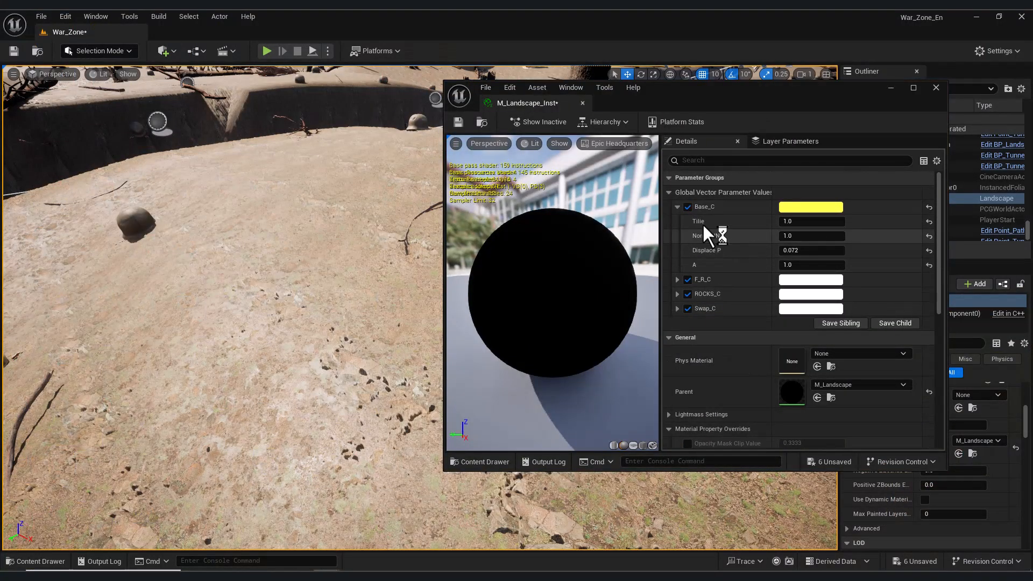
pyautogui.write('2')
pyautogui.press('Return')
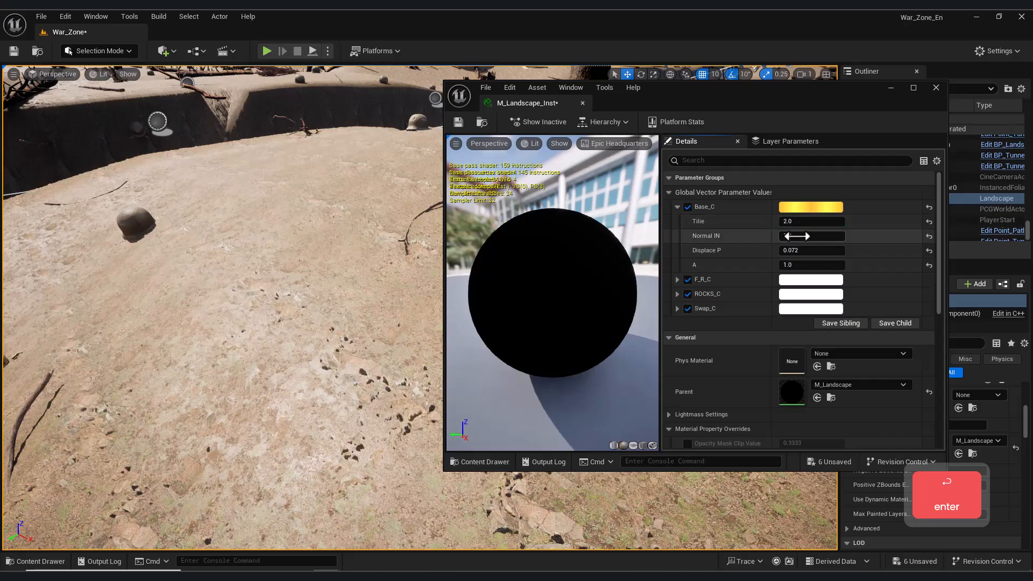
pyautogui.write('1')
pyautogui.press('Return')
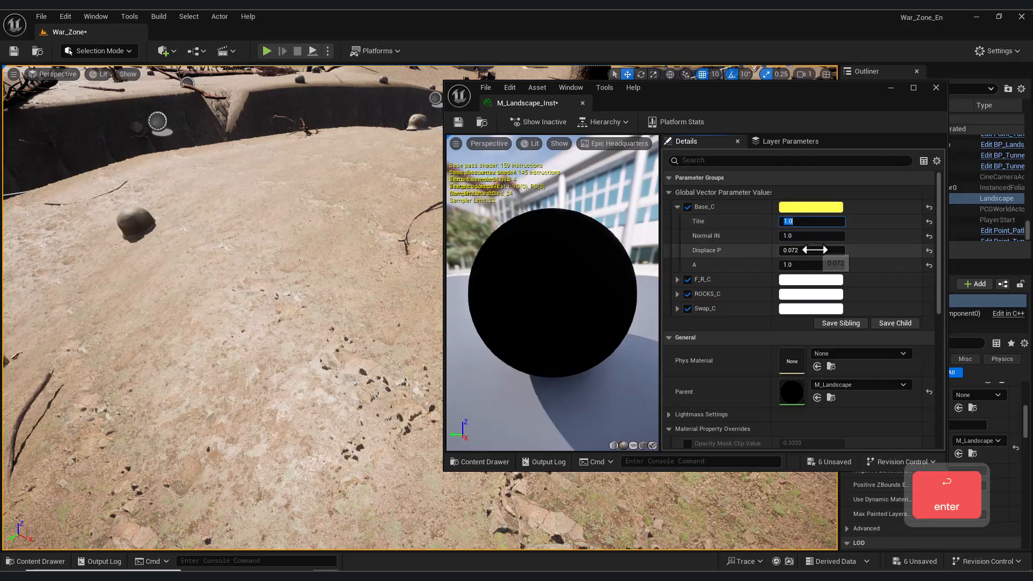
pyautogui.press('Return')
pyautogui.press('Return')
pyautogui.moveTo(800, 221); pyautogui.dragTo(839, 221)
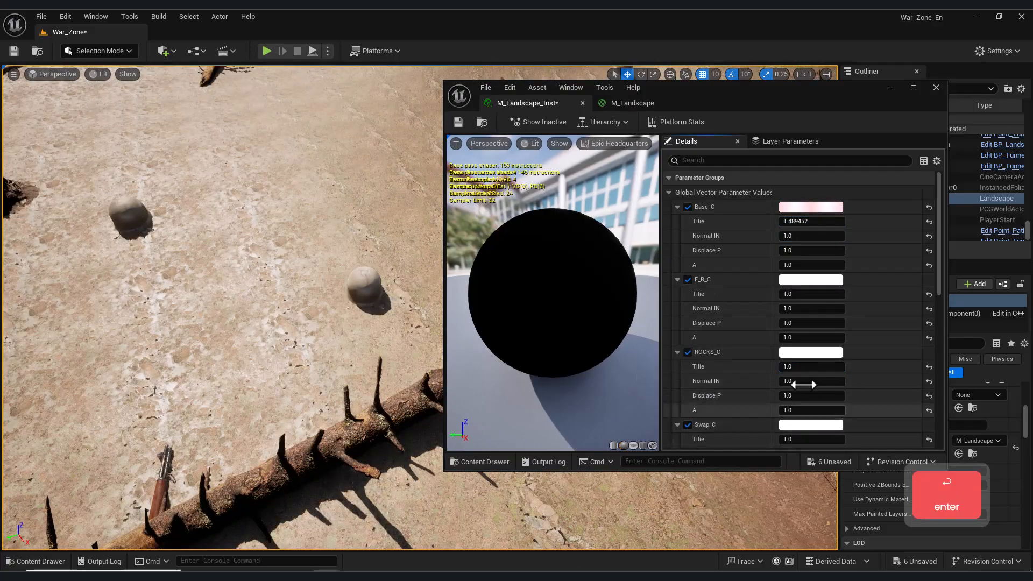
# Tune the ROCKS_C Tilie, trying 2 before lowering it to about 0.24.
pyautogui.click(820, 367)
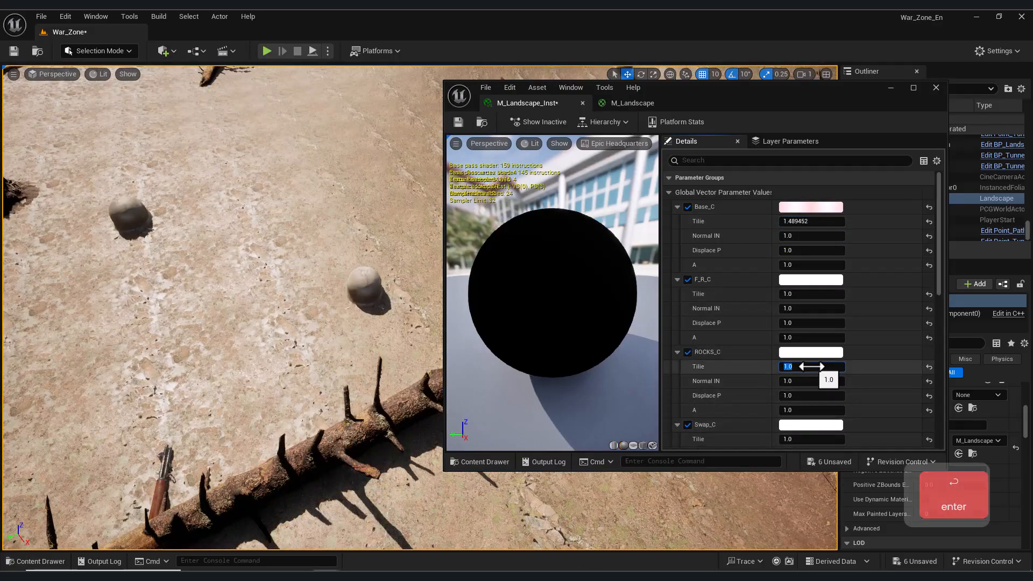
pyautogui.press('w')
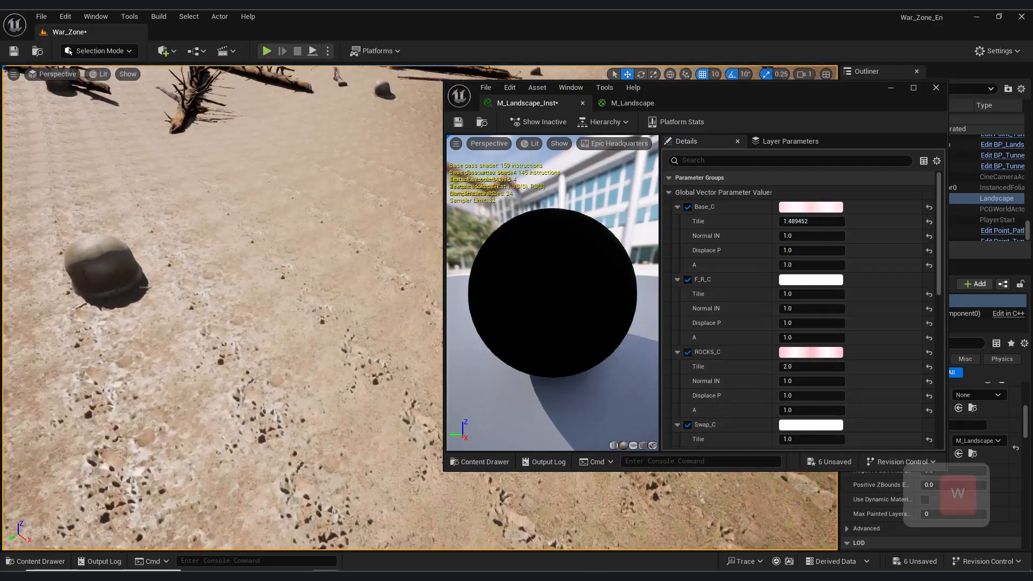
pyautogui.press('s')
pyautogui.moveTo(825, 368); pyautogui.dragTo(797, 368)
pyautogui.moveTo(322, 302); pyautogui.dragTo(390, 293, button='right')
pyautogui.press('w')
pyautogui.press('w')
pyautogui.moveTo(812, 366); pyautogui.dragTo(801, 366)
# Set the ROCKS_C Normal IN to -0.384 and its Displace P to about 1.52.
pyautogui.moveTo(323, 301)
pyautogui.mouseDown(button='right')
pyautogui.moveTo(328, 236)
pyautogui.moveTo(328, 291)
pyautogui.mouseUp(button='right')
pyautogui.press('d')
pyautogui.press('w')
pyautogui.press('a')
pyautogui.moveTo(812, 380)
pyautogui.mouseDown()
pyautogui.moveTo(769, 380)
pyautogui.moveTo(822, 395)
pyautogui.mouseUp()
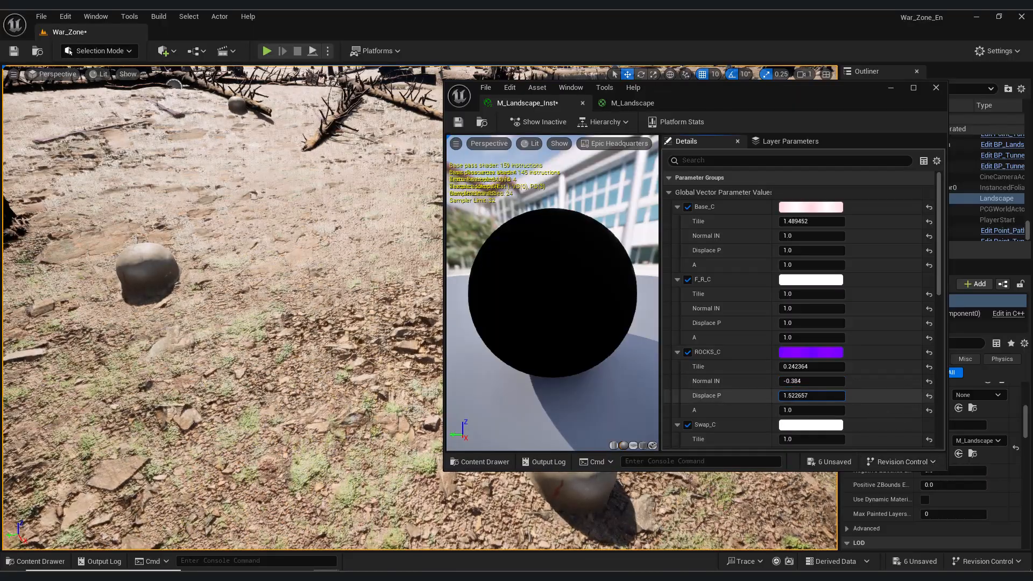
# Go to the mossy Swap ground and set the Swap_C Tilie to 0.408 and Normal IN to about 9.13.
pyautogui.moveTo(348, 381); pyautogui.dragTo(465, 351, button='right')
pyautogui.press('s')
pyautogui.press('w')
pyautogui.press('d')
pyautogui.press('w')
pyautogui.press('e')
pyautogui.press('w')
pyautogui.scroll(-2, 770, 380)
pyautogui.moveTo(364, 373); pyautogui.dragTo(336, 398, button='right')
pyautogui.press('w')
pyautogui.press('e')
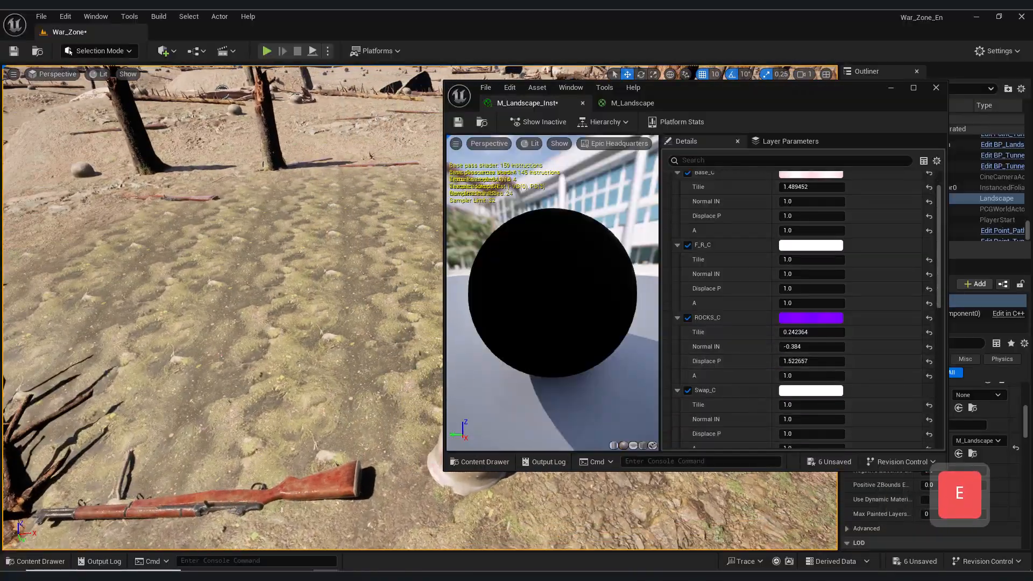
pyautogui.moveTo(827, 406); pyautogui.dragTo(855, 419)
pyautogui.click(806, 419)
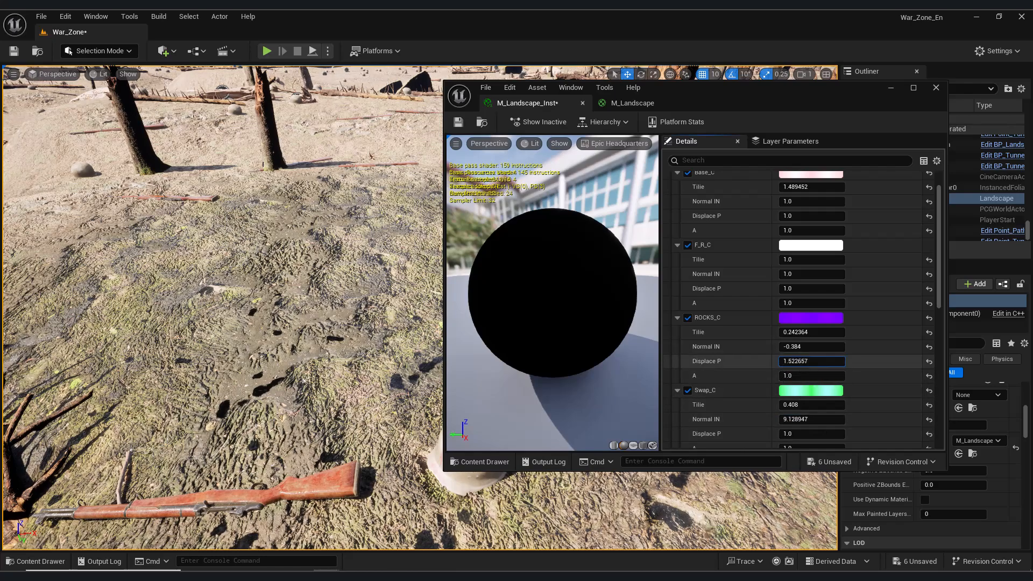
# Lower the ROCKS_C Displace P to about 1.31 and set the F_R_C Tilie to 0.688.
pyautogui.press('s')
pyautogui.moveTo(361, 344); pyautogui.dragTo(347, 365, button='right')
pyautogui.press('w')
pyautogui.press('d')
pyautogui.press('a')
pyautogui.press('w')
pyautogui.press('a')
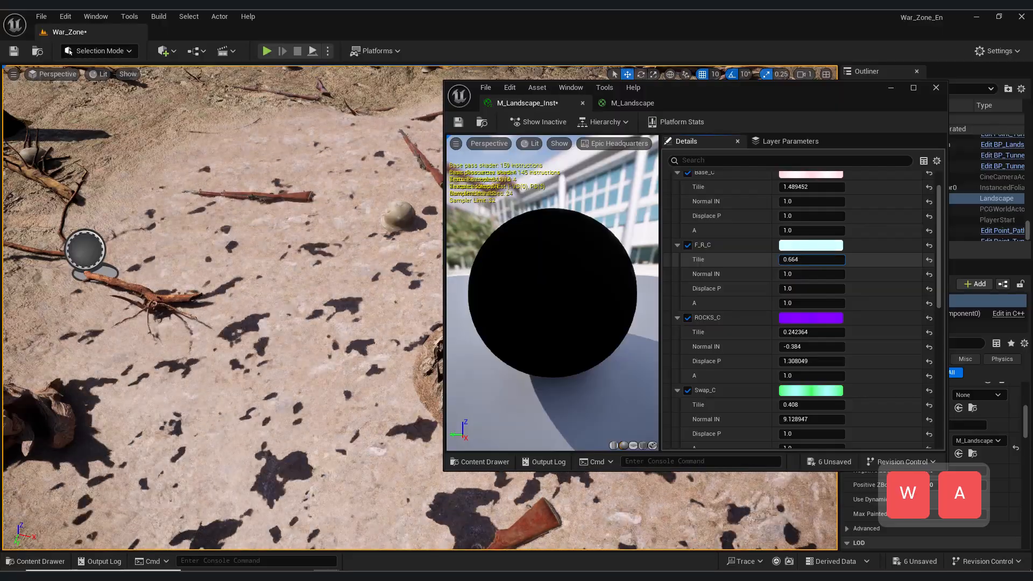
pyautogui.moveTo(811, 260); pyautogui.dragTo(808, 260)
# Set the F_R_C Normal IN to about -5.34 while viewing the Forest Rocky ground.
pyautogui.moveTo(322, 323); pyautogui.dragTo(377, 312, button='right')
pyautogui.press('w')
pyautogui.moveTo(811, 275); pyautogui.dragTo(742, 274)
# Minimize the instance editor and examine the retuned ground layers across the level from several distances.
pyautogui.moveTo(269, 323); pyautogui.dragTo(215, 339, button='right')
pyautogui.press('s')
pyautogui.press('d')
pyautogui.press('w')
pyautogui.press('d')
pyautogui.press('s')
pyautogui.click(891, 89)
pyautogui.moveTo(619, 258); pyautogui.dragTo(570, 250, button='right')
pyautogui.press('s')
pyautogui.press('w')
pyautogui.press('a')
pyautogui.press('s')
pyautogui.moveTo(177, 512); pyautogui.dragTo(274, 524, button='right')
pyautogui.press('w')
pyautogui.press('a')
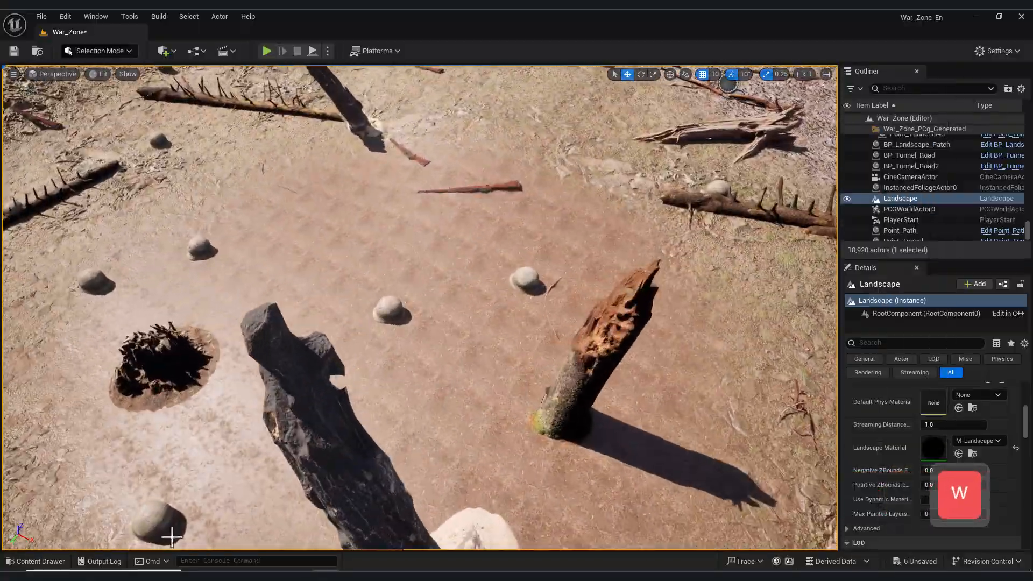
# Restore the instance editor and set the Base_C Tilie to about 0.59 and Normal IN to about -1.18.
pyautogui.click(415, 515)
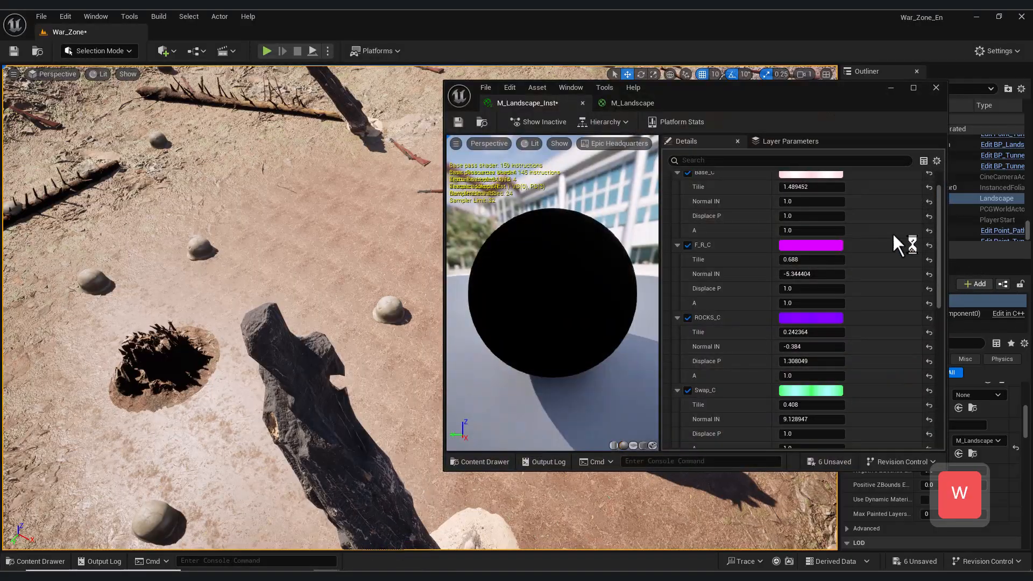
pyautogui.press('w')
pyautogui.moveTo(318, 539); pyautogui.dragTo(357, 539, button='right')
pyautogui.moveTo(796, 202); pyautogui.dragTo(653, 202)
pyautogui.press('w')
pyautogui.moveTo(358, 332); pyautogui.dragTo(331, 315, button='right')
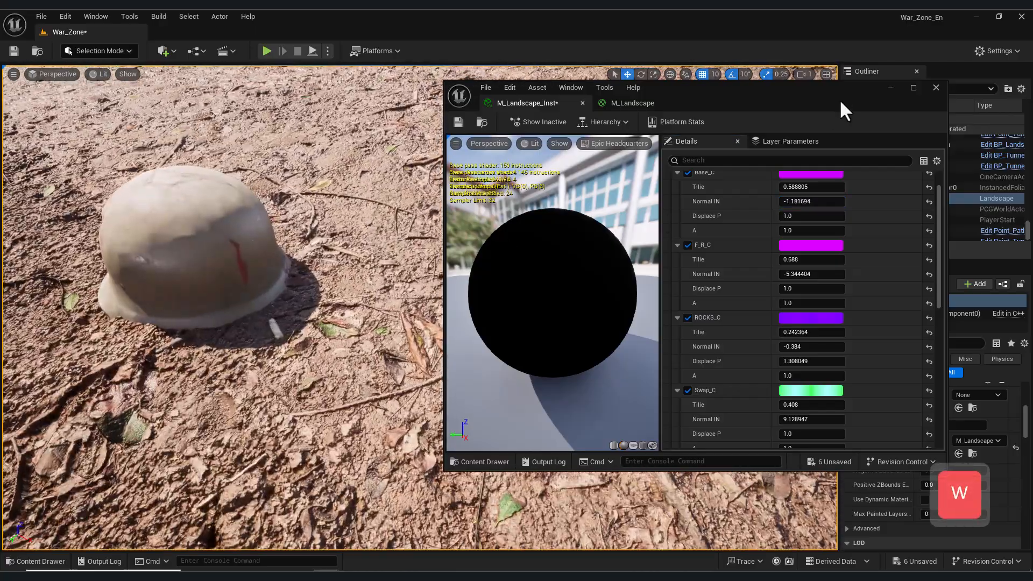
# Adjust the Base_C Displace P and check the terrain from farther back.
pyautogui.moveTo(795, 216); pyautogui.dragTo(808, 216)
pyautogui.moveTo(372, 301); pyautogui.dragTo(348, 266, button='right')
pyautogui.press('q')
pyautogui.press('s')
pyautogui.press('s')
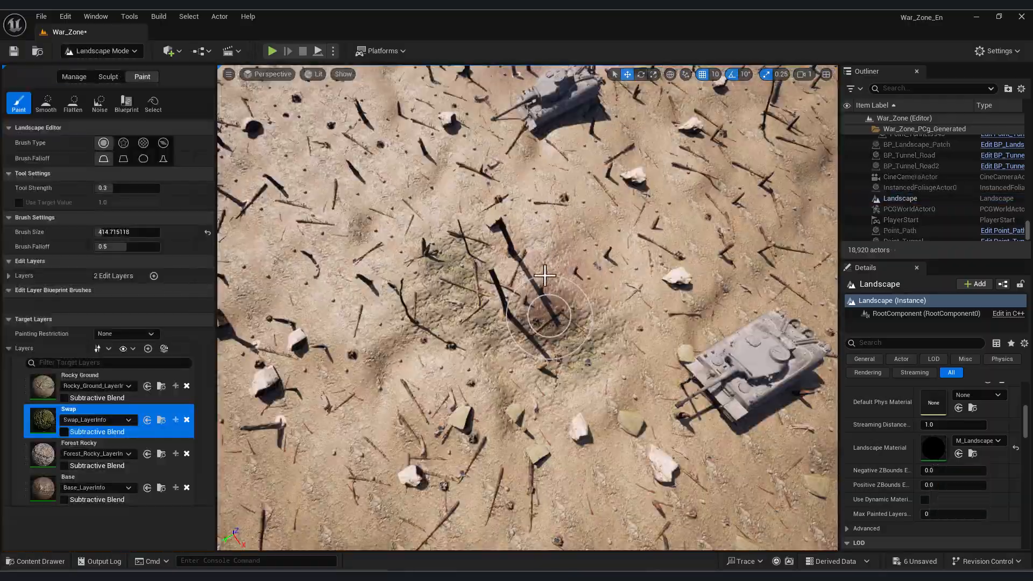
# Paint Swap and Rocky Ground patches around the burnt trunks between the two tanks and pick the Forest Rocky layer.
pyautogui.moveTo(545, 276); pyautogui.dragTo(545, 244)
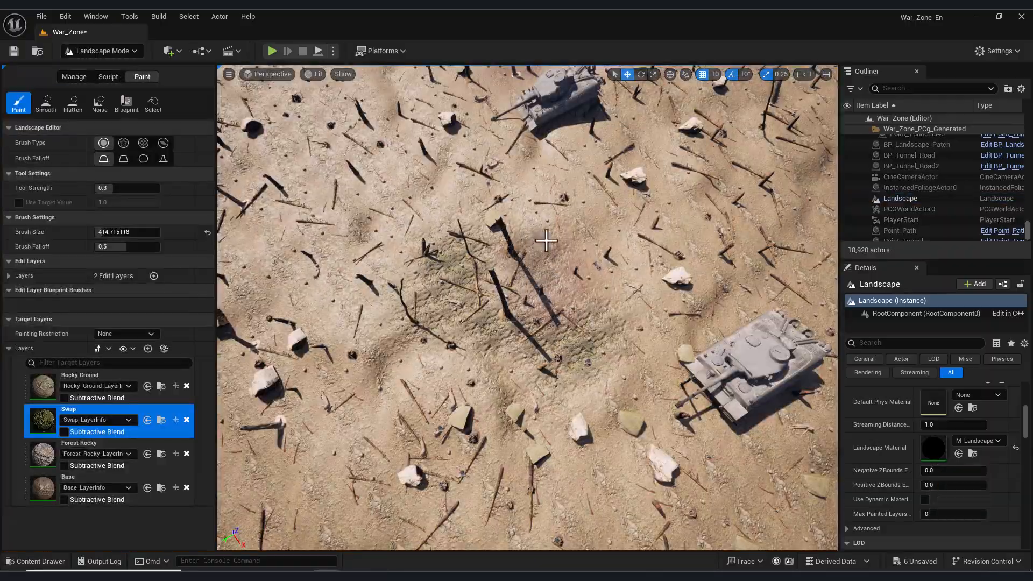
pyautogui.click(81, 377)
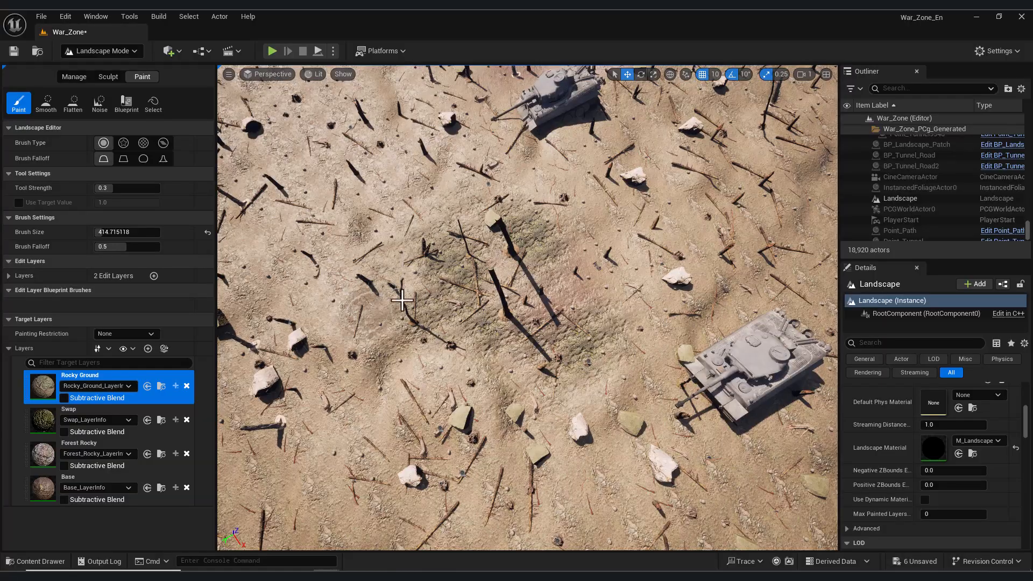
pyautogui.moveTo(429, 359); pyautogui.dragTo(488, 325)
pyautogui.moveTo(42, 455); pyautogui.dragTo(40, 472)
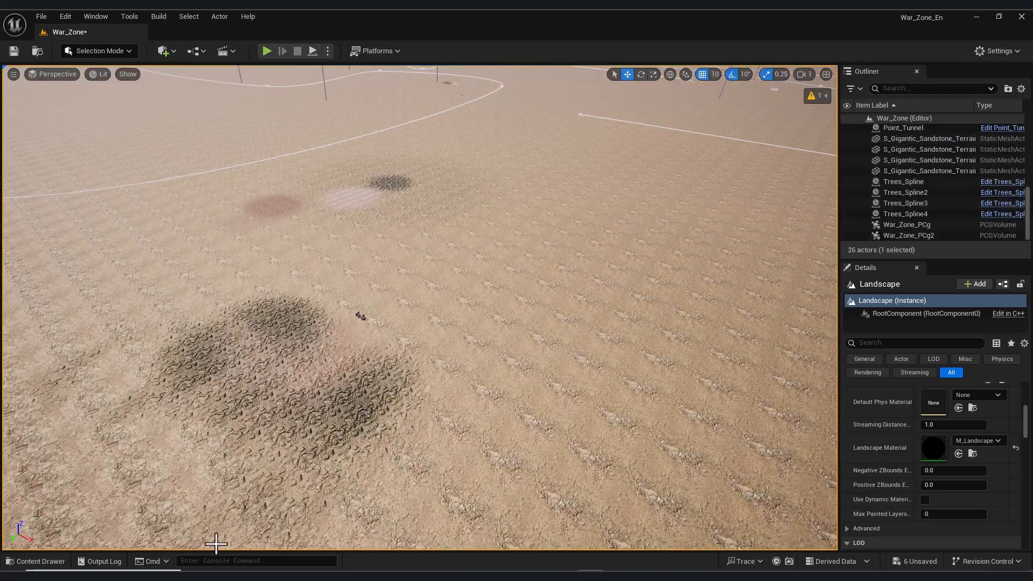
# Bring up the material editor window again and look over the painted patches on the bare landscape.
pyautogui.moveTo(327, 577)
pyautogui.click(380, 537)
pyautogui.moveTo(751, 269); pyautogui.dragTo(721, 295, button='right')
pyautogui.click(962, 109)
pyautogui.moveTo(537, 226); pyautogui.dragTo(458, 247, button='right')
pyautogui.press('a')
pyautogui.press('s')
# Switch to Landscape Mode and enlarge the paint brush to a size of about 1674.
pyautogui.click(105, 51)
pyautogui.click(105, 82)
pyautogui.press('w')
pyautogui.moveTo(301, 215); pyautogui.dragTo(259, 213, button='right')
pyautogui.press('e')
pyautogui.press('a')
pyautogui.press('s')
pyautogui.moveTo(112, 232); pyautogui.dragTo(126, 231)
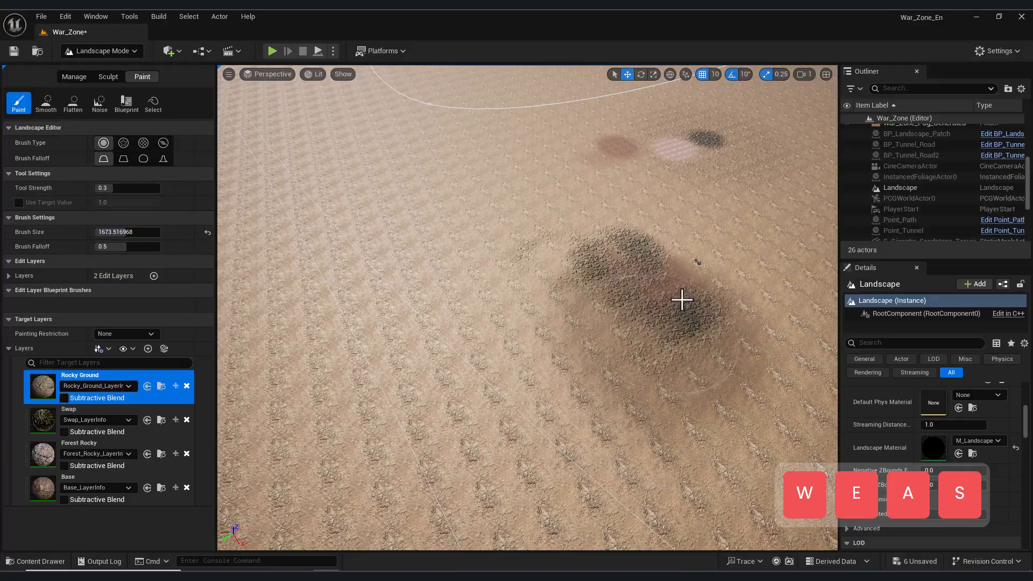
# Paint broad Rocky Ground strokes over the dark patches and the neighbouring ground.
pyautogui.moveTo(675, 310); pyautogui.dragTo(653, 346)
pyautogui.press('a')
pyautogui.moveTo(653, 345)
pyautogui.mouseDown(button='right')
pyautogui.moveTo(653, 291)
pyautogui.moveTo(715, 344)
pyautogui.mouseUp(button='right')
pyautogui.press('e')
pyautogui.press('w')
pyautogui.moveTo(508, 305); pyautogui.dragTo(408, 242)
# Select the Swap layer and paint a large patch on the open ground beside the dark patch.
pyautogui.press('a')
pyautogui.moveTo(409, 242); pyautogui.dragTo(463, 253, button='right')
pyautogui.press('w')
pyautogui.click(80, 414)
pyautogui.moveTo(505, 162); pyautogui.dragTo(556, 233)
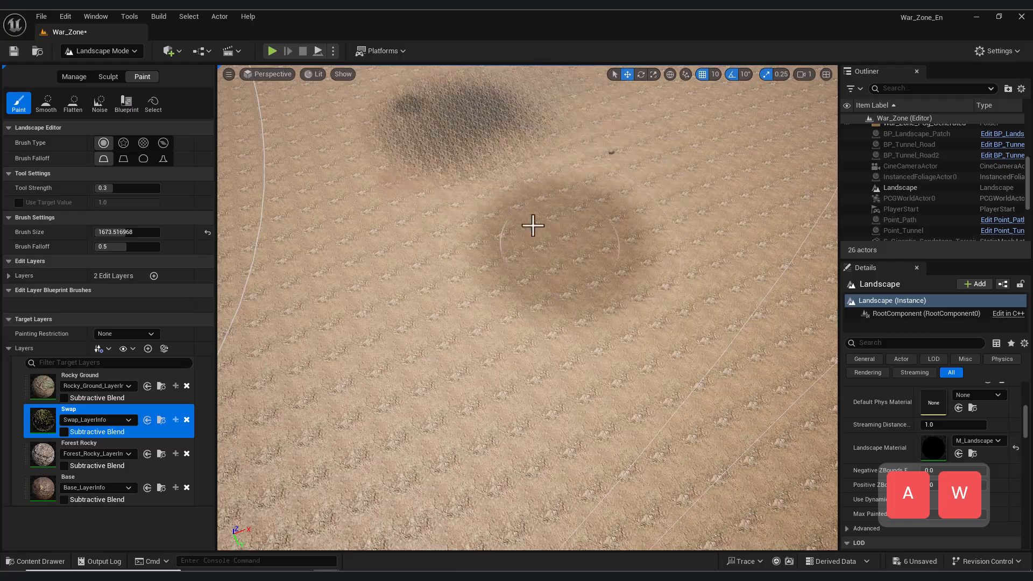
# Undo the last Swap patch and paint a fainter one at a tool strength of about 0.116.
pyautogui.hotkey('ctrl', 'z')
pyautogui.moveTo(107, 188); pyautogui.dragTo(103, 188)
pyautogui.moveTo(694, 302)
pyautogui.mouseDown()
pyautogui.moveTo(491, 136)
pyautogui.moveTo(581, 177)
pyautogui.mouseUp()
pyautogui.moveTo(581, 177)
pyautogui.mouseDown(button='right')
pyautogui.moveTo(500, 185)
pyautogui.moveTo(543, 199)
pyautogui.mouseUp(button='right')
pyautogui.press('w')
pyautogui.press('d')
# Paint further light Swap strokes across the neighbouring open ground to spread the dark layer.
pyautogui.moveTo(581, 178)
pyautogui.mouseDown()
pyautogui.moveTo(634, 286)
pyautogui.moveTo(500, 178)
pyautogui.mouseUp()
pyautogui.moveTo(500, 177); pyautogui.dragTo(602, 172, button='right')
pyautogui.press('s')
pyautogui.press('a')
pyautogui.moveTo(486, 118); pyautogui.dragTo(334, 298)
pyautogui.moveTo(339, 242); pyautogui.dragTo(344, 204, button='right')
pyautogui.press('s')
pyautogui.press('a')
# Smooth the blend of the painted Swap layer with the Smooth tool across the ground.
pyautogui.click(40, 109)
pyautogui.moveTo(692, 242); pyautogui.dragTo(546, 231)
pyautogui.moveTo(546, 232); pyautogui.dragTo(544, 231, button='right')
pyautogui.press('w')
pyautogui.press('a')
# Return to the Paint tool and paint a broad Forest Rocky stroke over the open ground.
pyautogui.click(20, 104)
pyautogui.click(42, 458)
pyautogui.moveTo(529, 167)
pyautogui.mouseDown()
pyautogui.moveTo(590, 201)
pyautogui.moveTo(333, 215)
pyautogui.mouseUp()
pyautogui.press('s')
pyautogui.moveTo(333, 215)
pyautogui.mouseDown(button='right')
pyautogui.moveTo(402, 228)
pyautogui.moveTo(468, 196)
pyautogui.moveTo(533, 194)
pyautogui.moveTo(565, 140)
pyautogui.moveTo(597, 142)
pyautogui.mouseUp(button='right')
pyautogui.press('a')
pyautogui.press('w')
pyautogui.press('s')
pyautogui.moveTo(559, 215); pyautogui.dragTo(553, 218, button='right')
pyautogui.press('a')
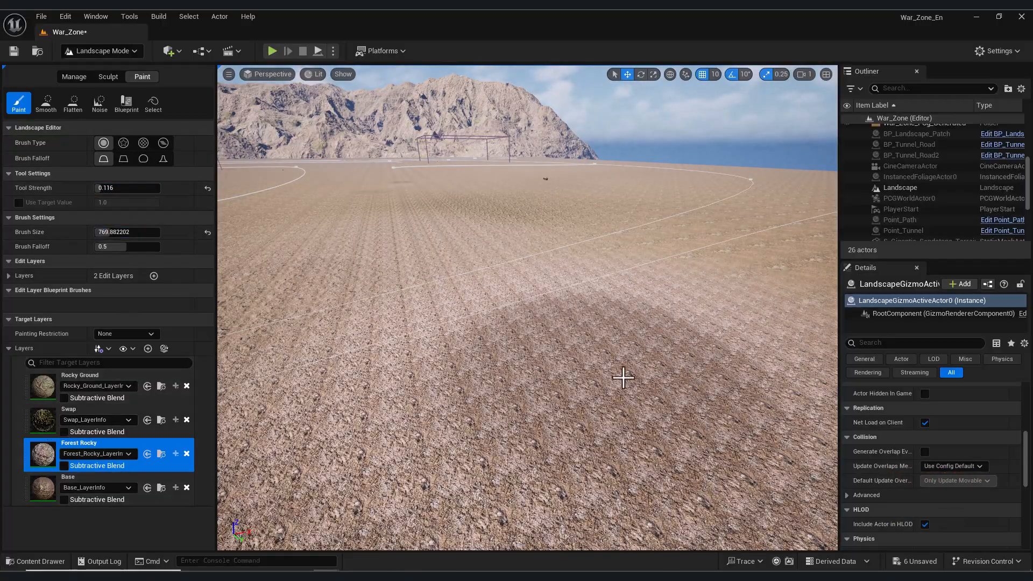
# Raise the tool strength and paint a dense Swap patch on the Forest Rocky ground.
pyautogui.moveTo(106, 187); pyautogui.dragTo(112, 186)
pyautogui.moveTo(518, 438); pyautogui.dragTo(596, 444, button='right')
pyautogui.press('a')
pyautogui.click(45, 429)
pyautogui.moveTo(581, 322)
pyautogui.mouseDown()
pyautogui.moveTo(557, 309)
pyautogui.moveTo(570, 344)
pyautogui.mouseUp()
# Lower the tool strength to about 0.205 and paint another Swap patch on the sandy ground.
pyautogui.moveTo(107, 187); pyautogui.dragTo(102, 187)
pyautogui.moveTo(517, 323)
pyautogui.mouseDown(button='right')
pyautogui.moveTo(431, 350)
pyautogui.moveTo(380, 293)
pyautogui.mouseUp(button='right')
pyautogui.press('s')
pyautogui.press('a')
pyautogui.moveTo(322, 301); pyautogui.dragTo(285, 315)
pyautogui.moveTo(428, 290); pyautogui.dragTo(345, 242, button='right')
pyautogui.press('s')
pyautogui.press('a')
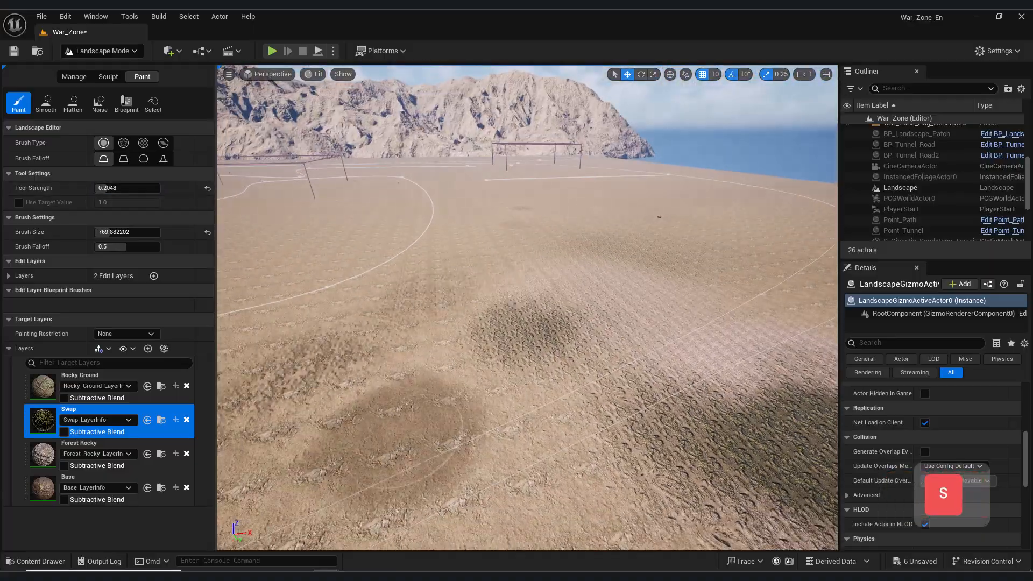
# Add a short Swap stroke on the unpainted ground farther along the plain.
pyautogui.moveTo(358, 335); pyautogui.dragTo(333, 366, button='right')
pyautogui.press('s')
pyautogui.moveTo(474, 386); pyautogui.dragTo(420, 419, button='right')
pyautogui.moveTo(481, 151); pyautogui.dragTo(468, 137)
pyautogui.moveTo(376, 134); pyautogui.dragTo(318, 111, button='right')
pyautogui.press('s')
pyautogui.press('a')
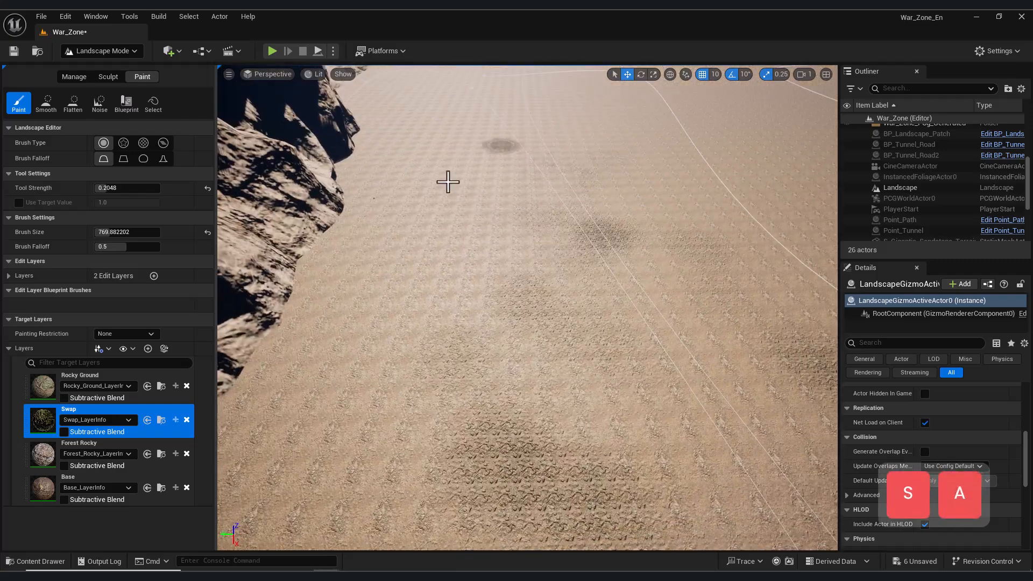
# Paint long Swap strokes across the plain beside the rocky cliffs, from the near ground into the distance.
pyautogui.moveTo(382, 507)
pyautogui.mouseDown()
pyautogui.moveTo(676, 132)
pyautogui.moveTo(583, 153)
pyautogui.mouseUp()
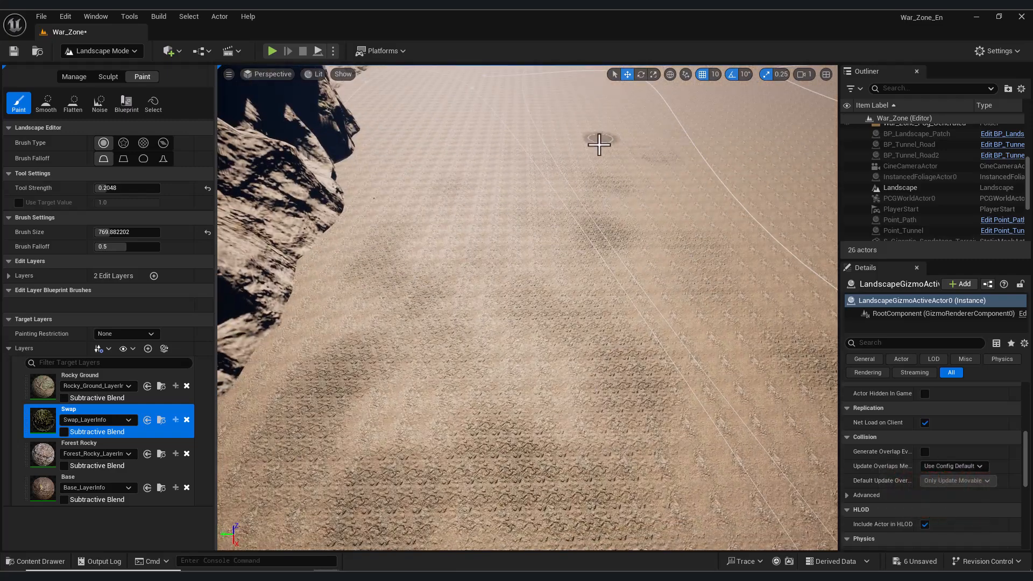
pyautogui.moveTo(649, 222); pyautogui.dragTo(714, 319)
pyautogui.press('w')
pyautogui.moveTo(714, 319); pyautogui.dragTo(860, 290, button='right')
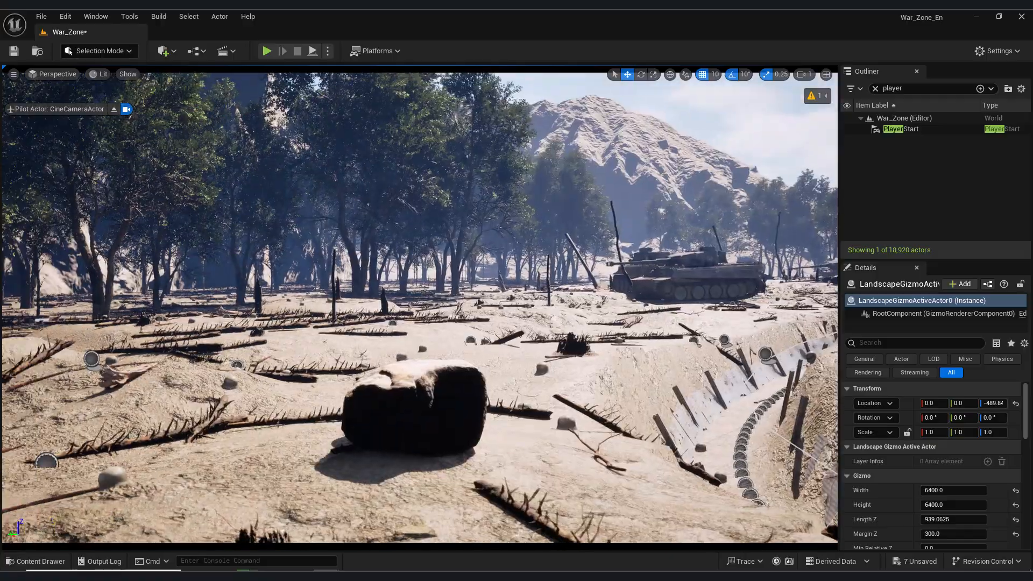
# Look around the populated war zone through the piloted CineCameraActor, examining the trench, tanks and burnt trunks.
pyautogui.moveTo(420, 306); pyautogui.dragTo(318, 304, button='right')
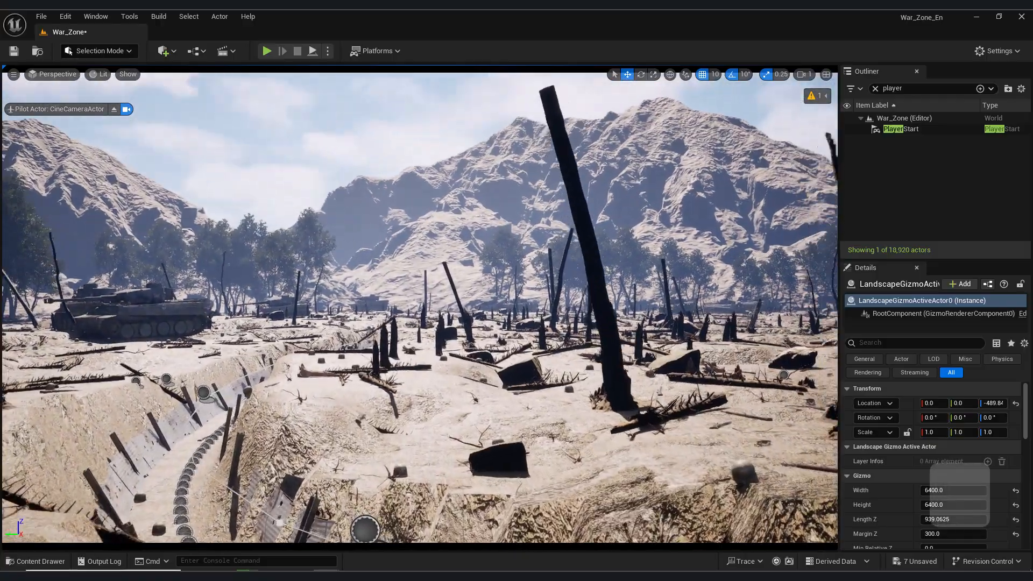
pyautogui.moveTo(419, 306); pyautogui.dragTo(473, 306, button='right')
pyautogui.press('w')
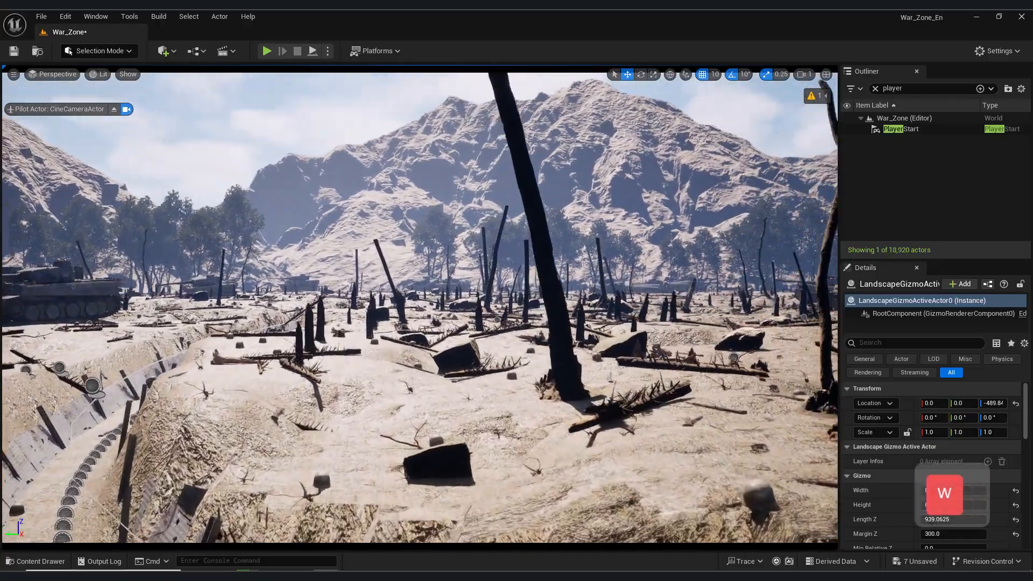